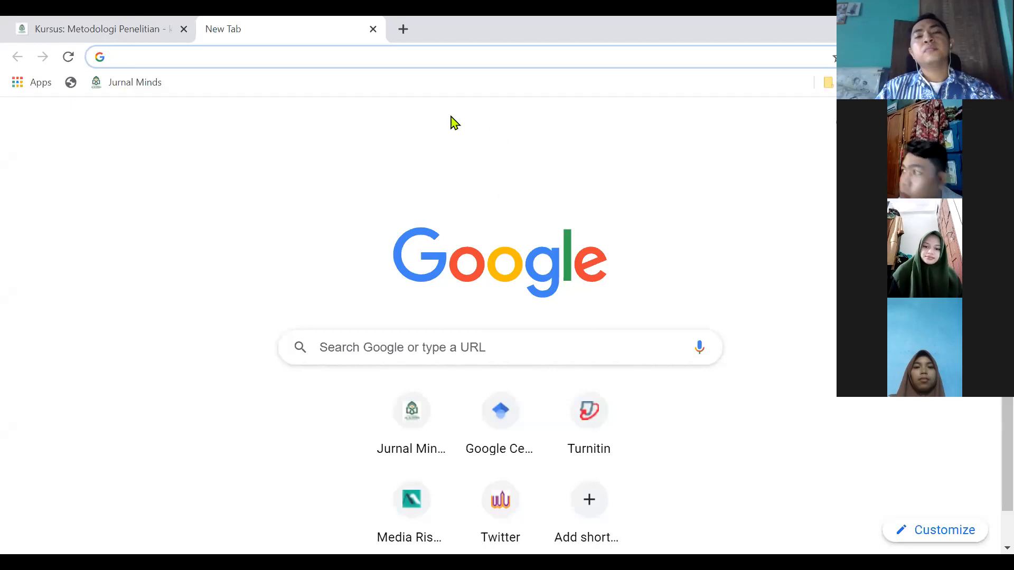
Step: Open bps.go.id and dismiss the 2020 population census infographic
text(bps.go.id)
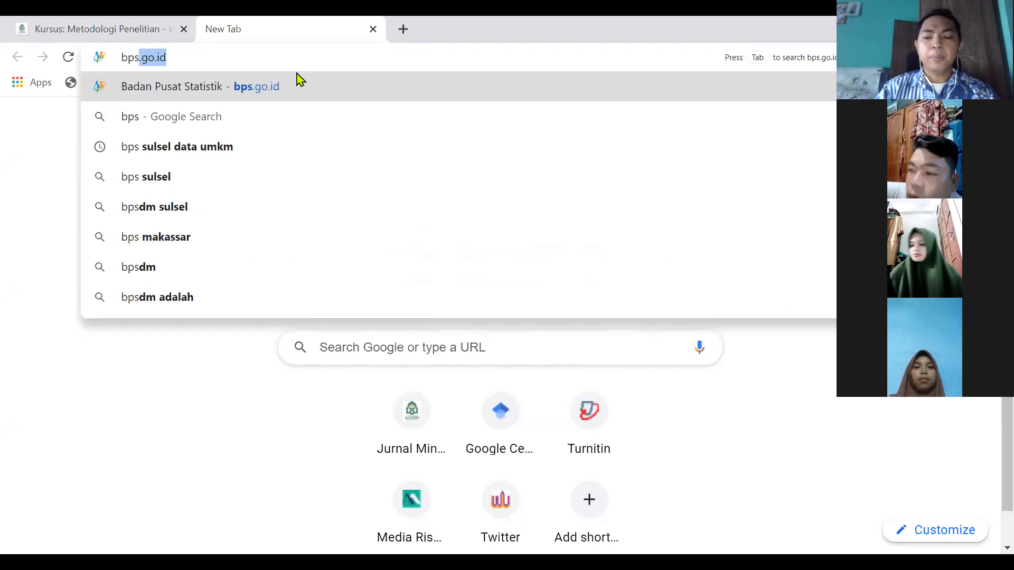
key(Return)
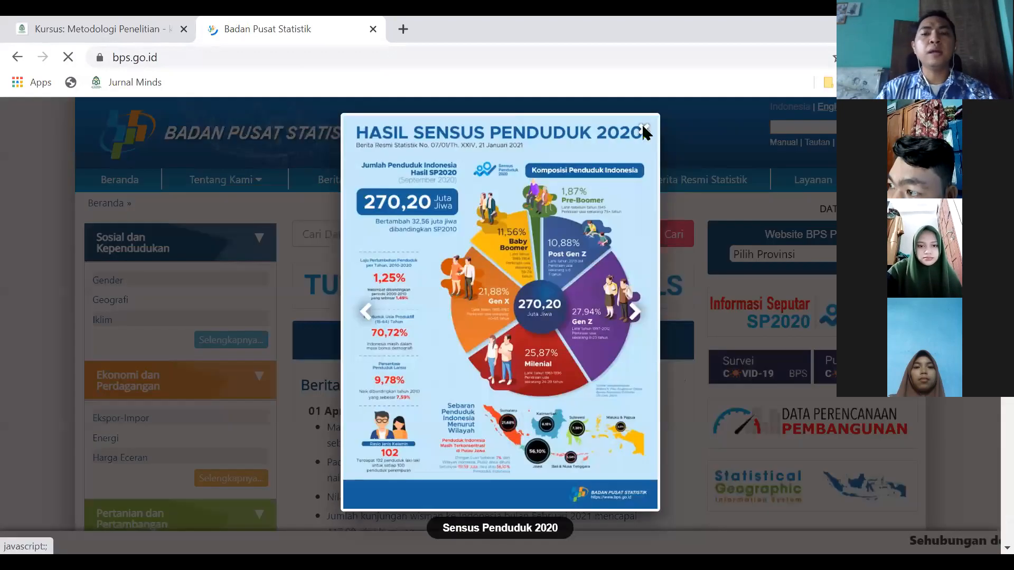
click(644, 130)
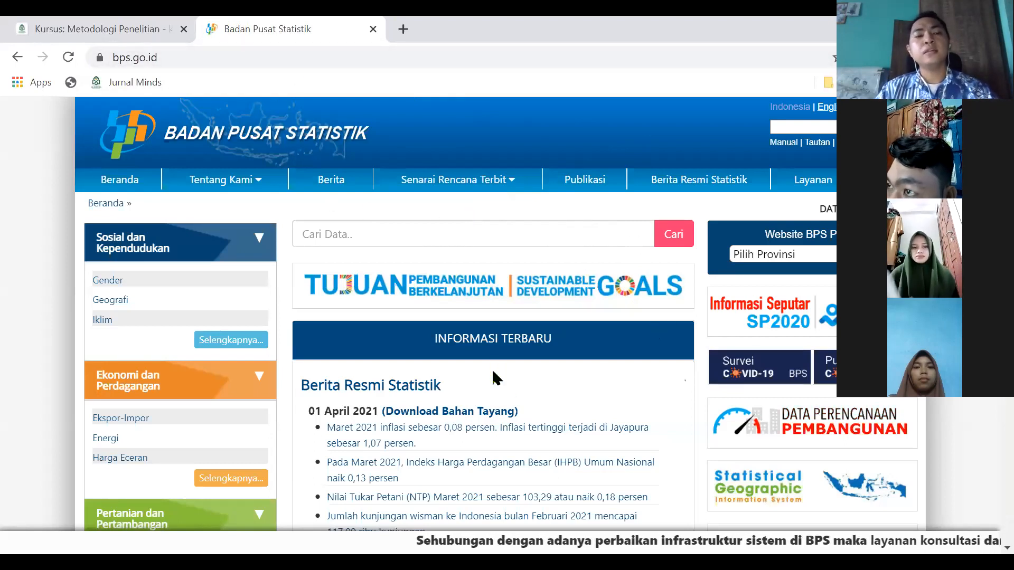
Step: Examine the Badan Pusat Statistik home page, including the Senarai Rencana Terbit options and the latest statistical tables
scroll(493, 372, down, 5)
scroll(494, 372, up, 5)
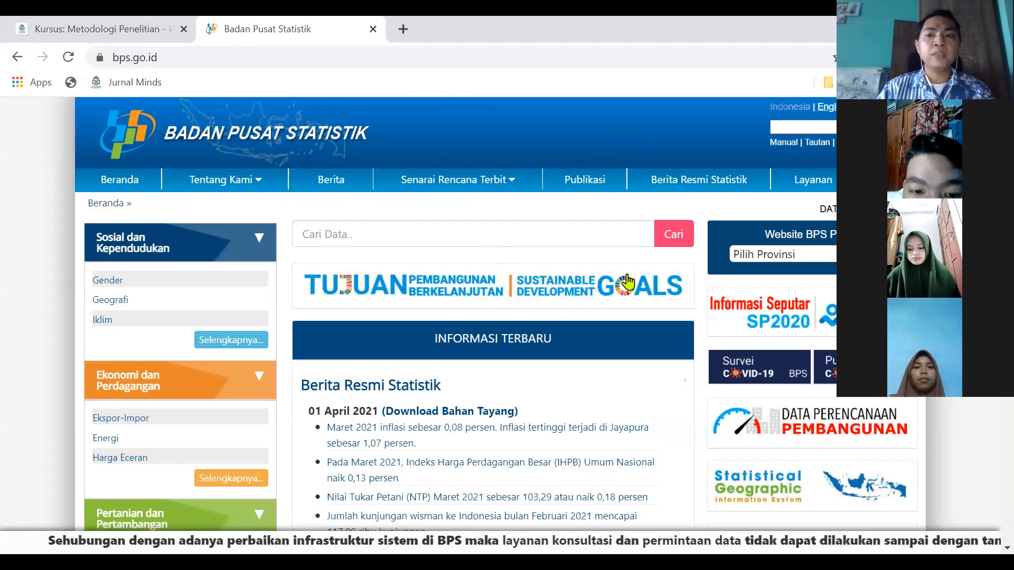
click(458, 180)
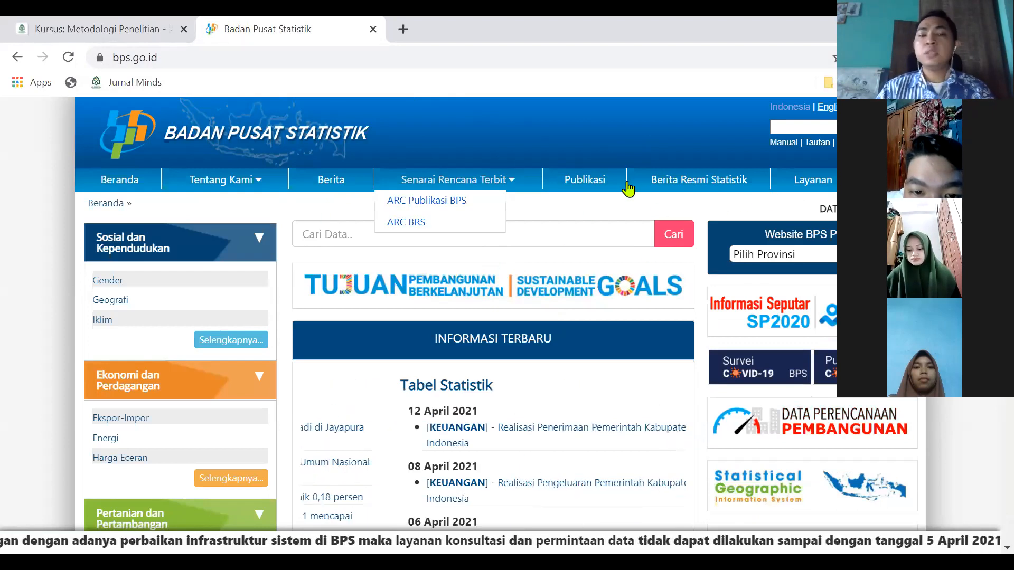
scroll(672, 308, down, 2)
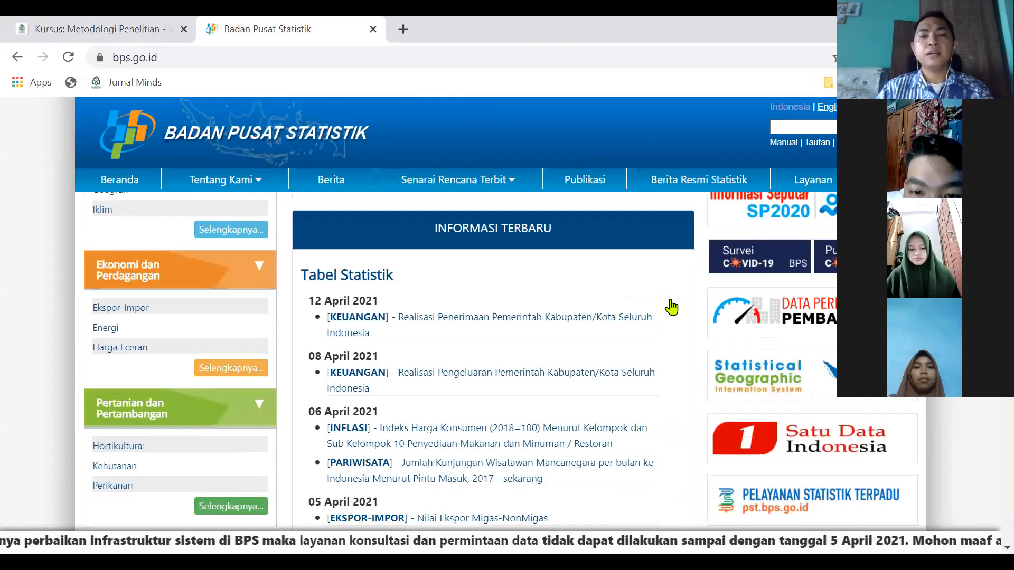
scroll(671, 308, down, 3)
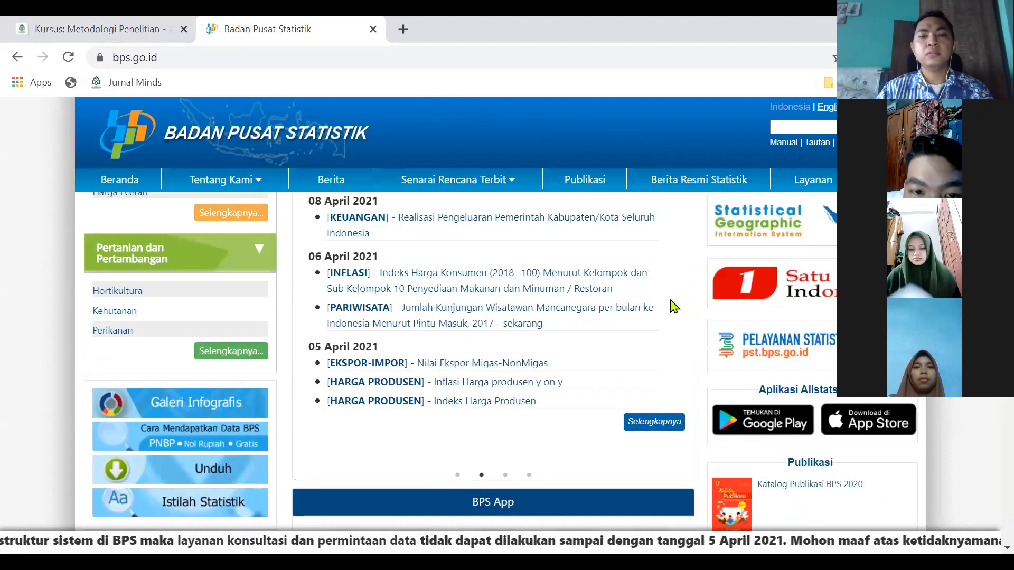
scroll(671, 308, up, 1)
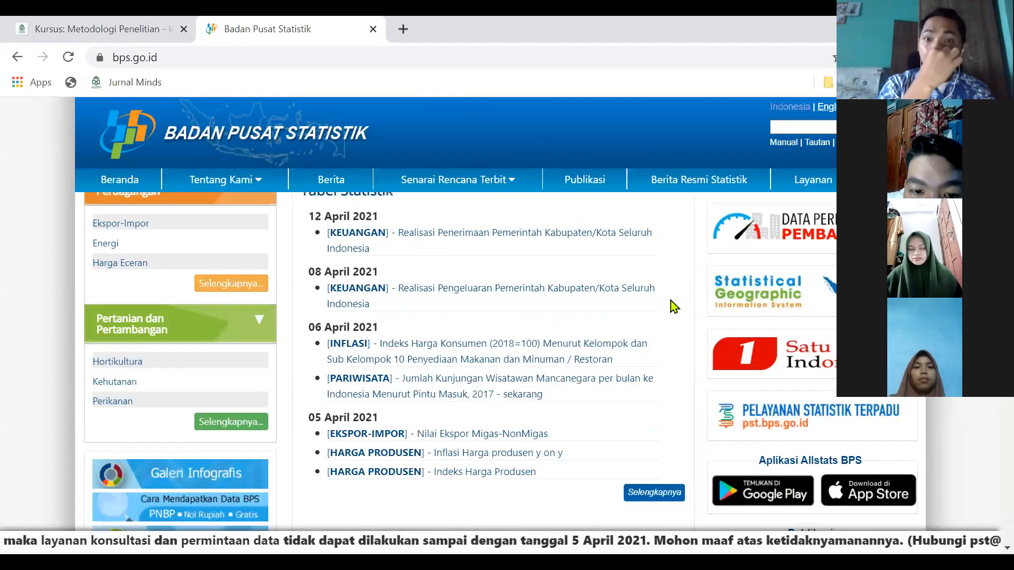
scroll(672, 306, up, 3)
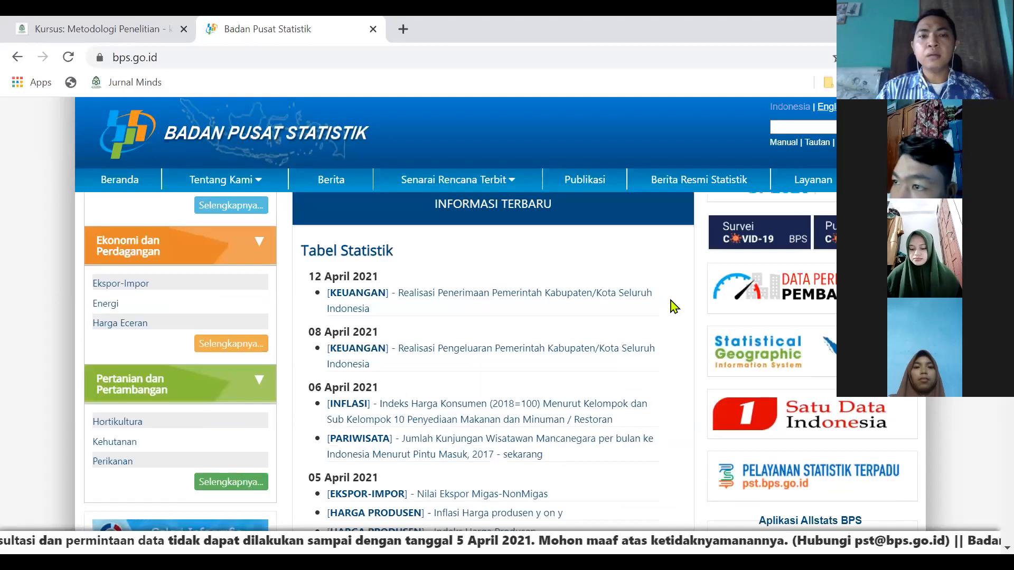
scroll(828, 129, up, 1)
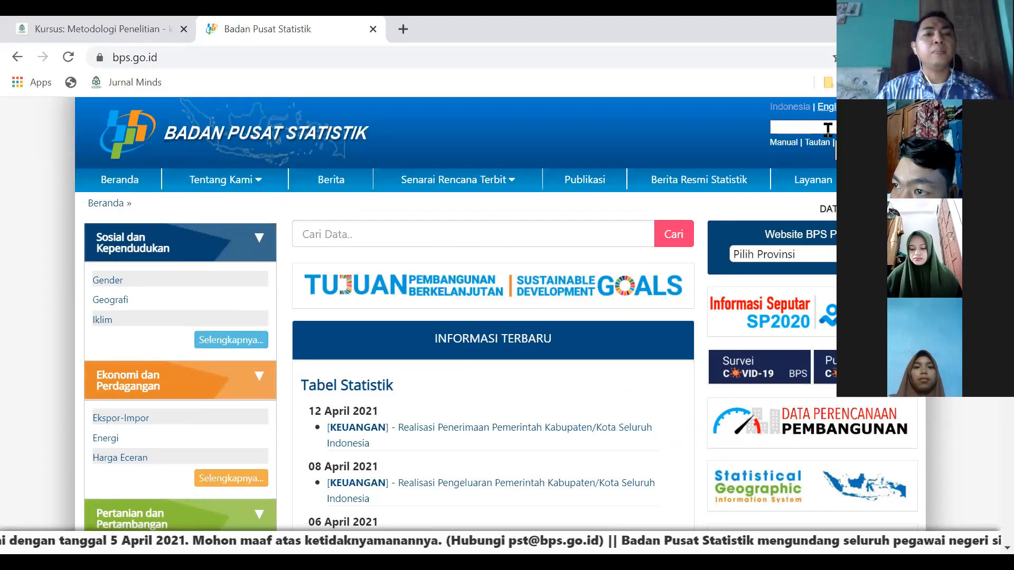
Step: Search for "hotel" with the site header's search, look through the results and close the results page
click(828, 130)
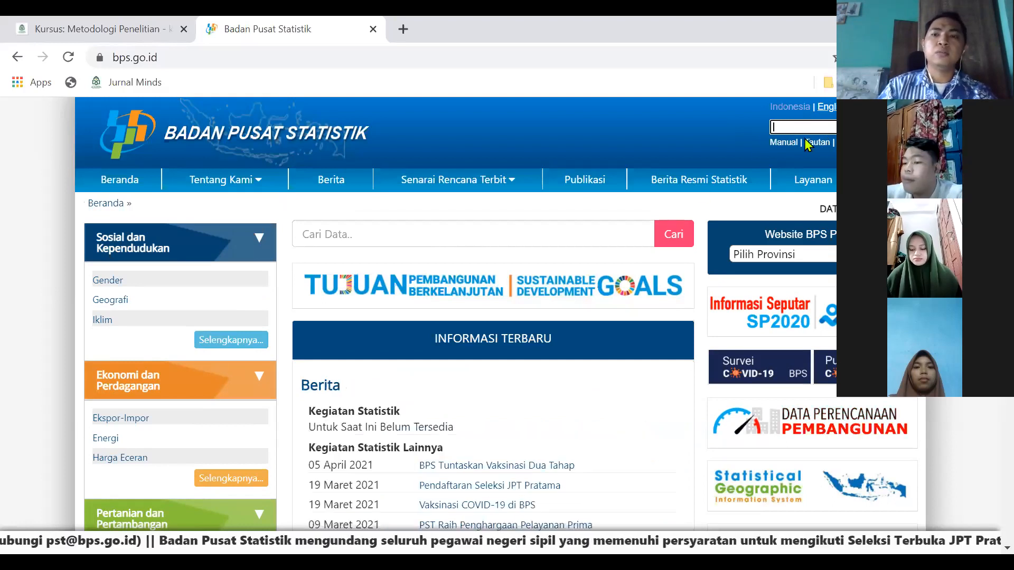
key(Return)
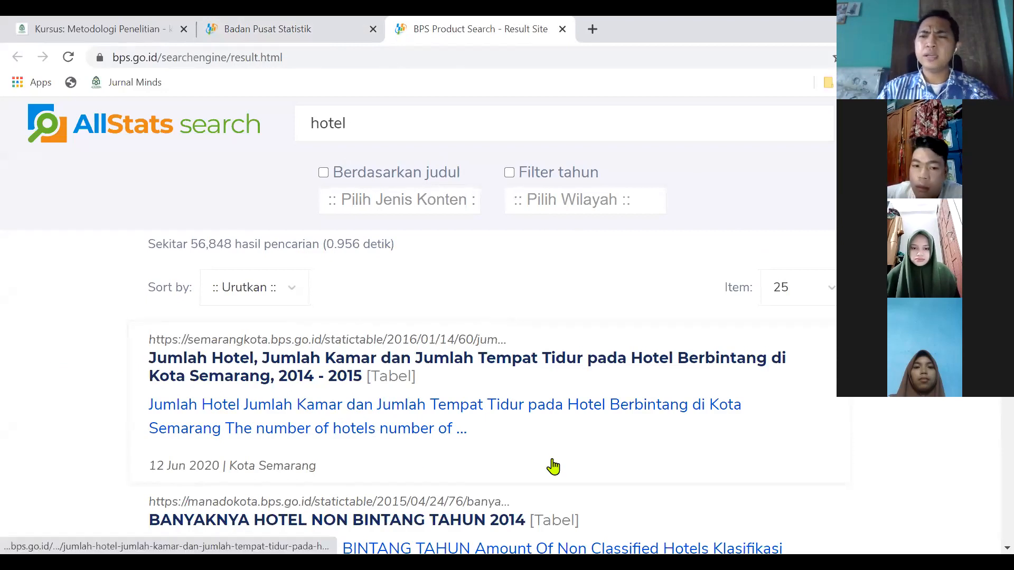
scroll(553, 466, down, 3)
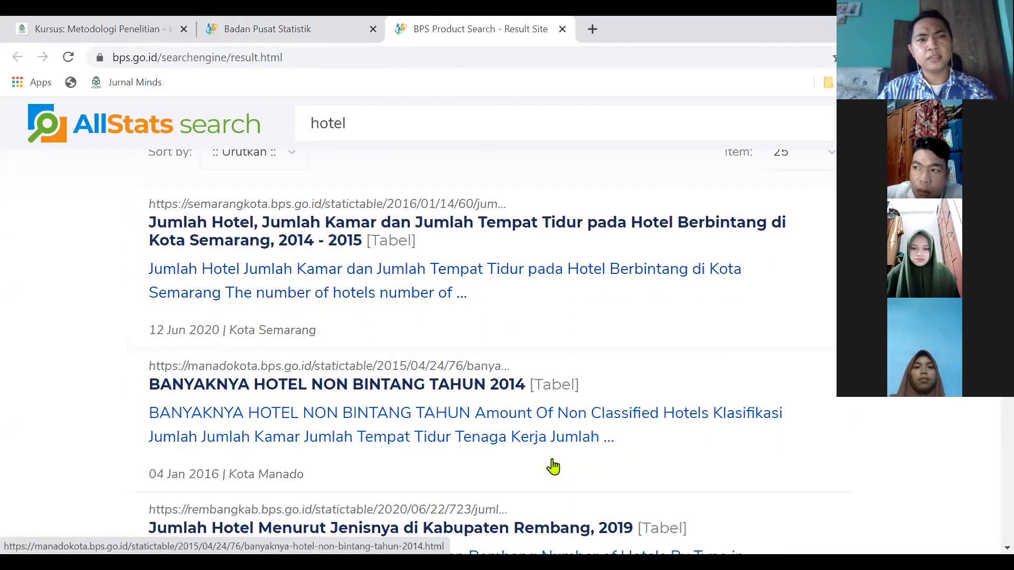
scroll(553, 466, down, 5)
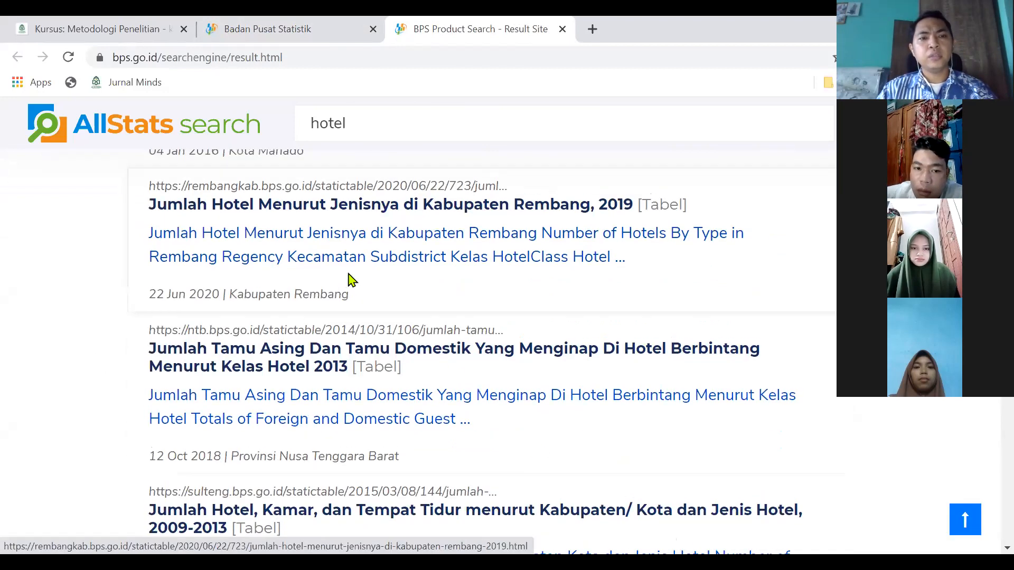
scroll(353, 281, up, 8)
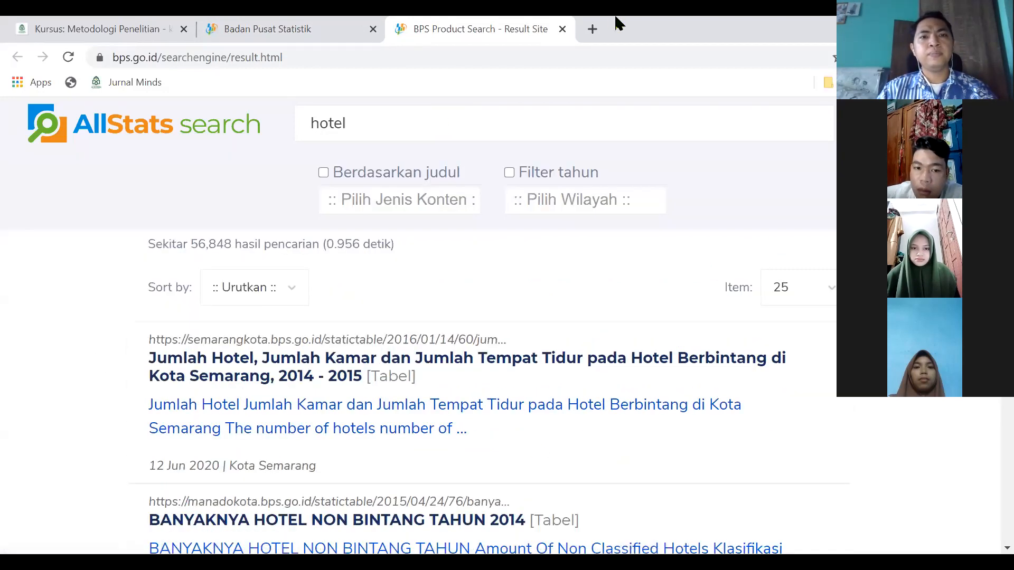
click(564, 30)
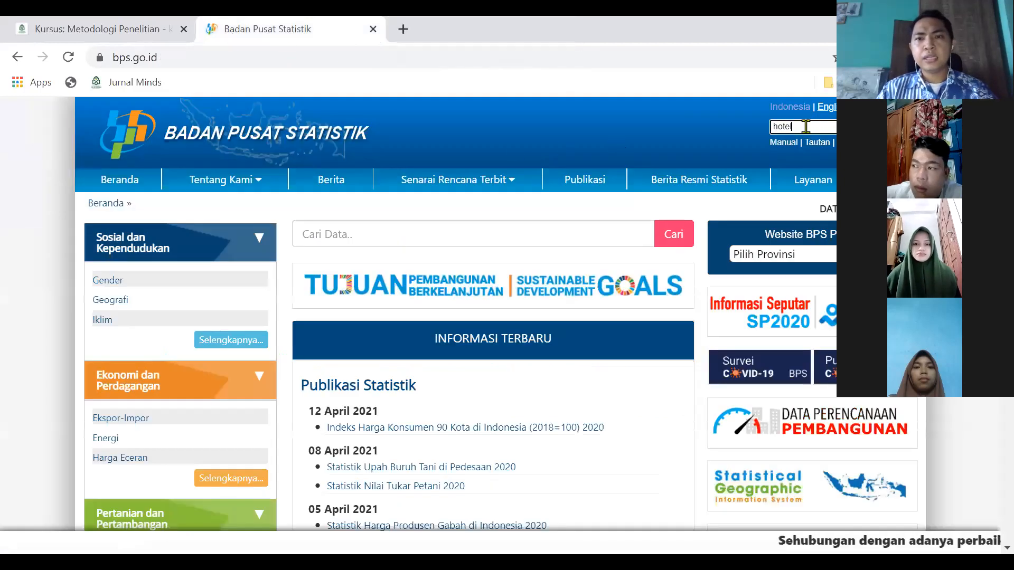
Step: Search for "hotel" with the main Cari Data search, review the listed tables and close the results page
click(334, 234)
text(hotel)
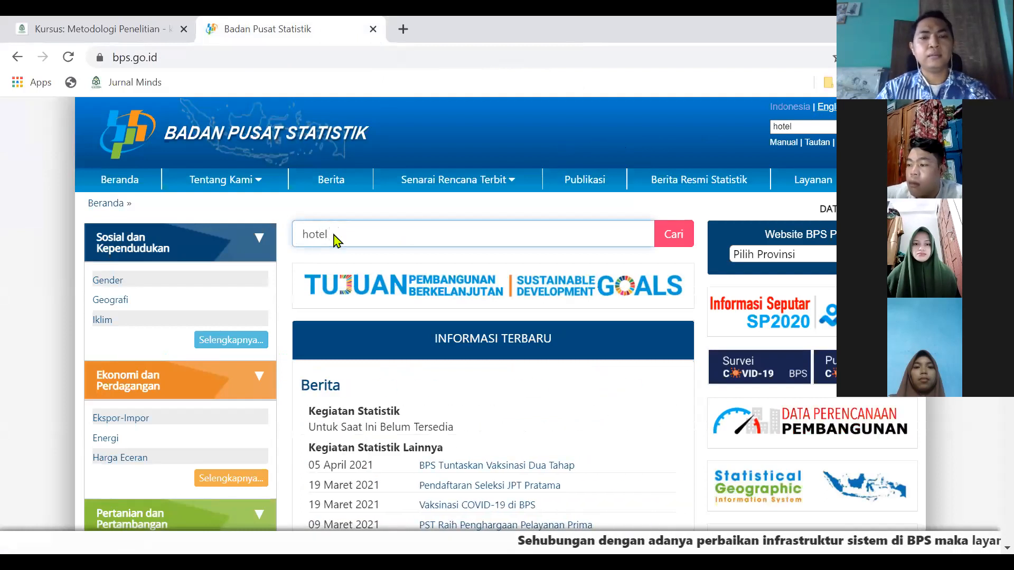
key(Return)
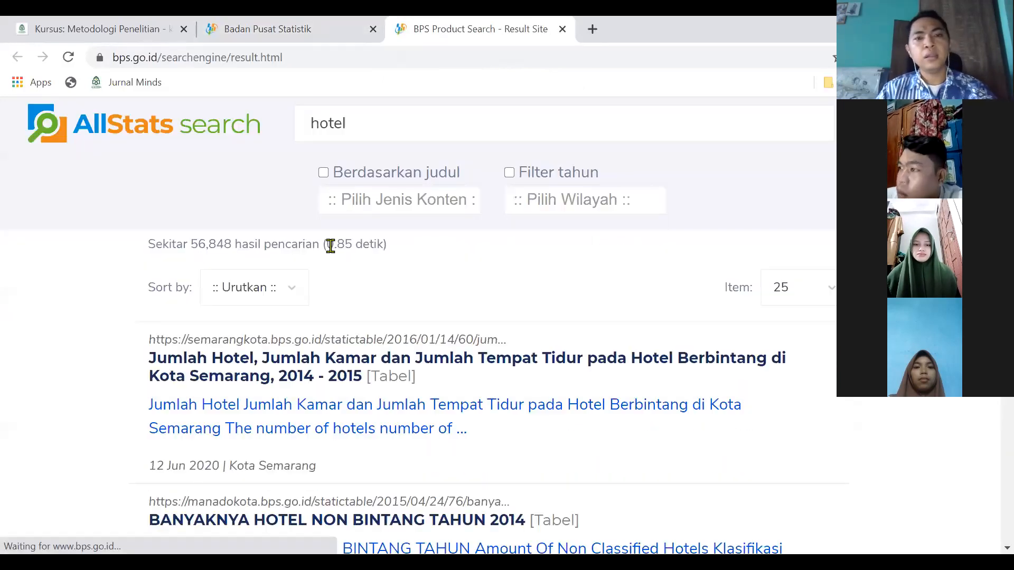
scroll(279, 313, down, 2)
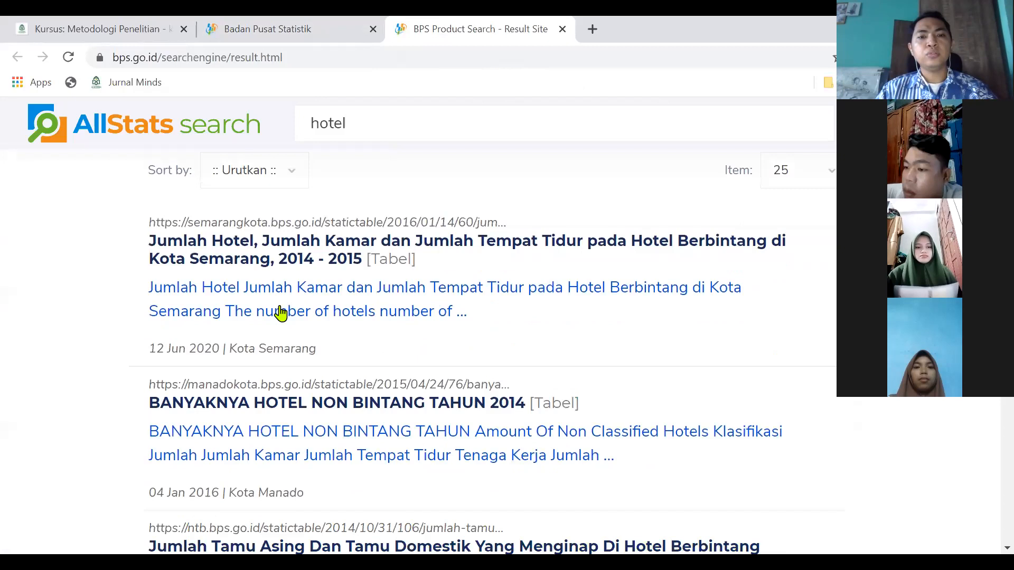
scroll(281, 313, down, 5)
scroll(361, 233, up, 2)
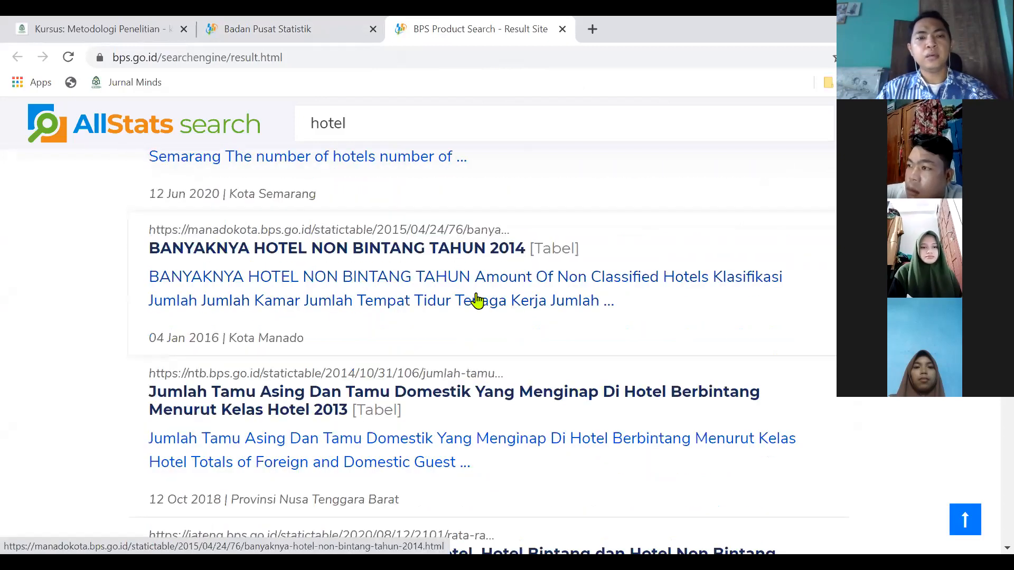
scroll(477, 301, down, 3)
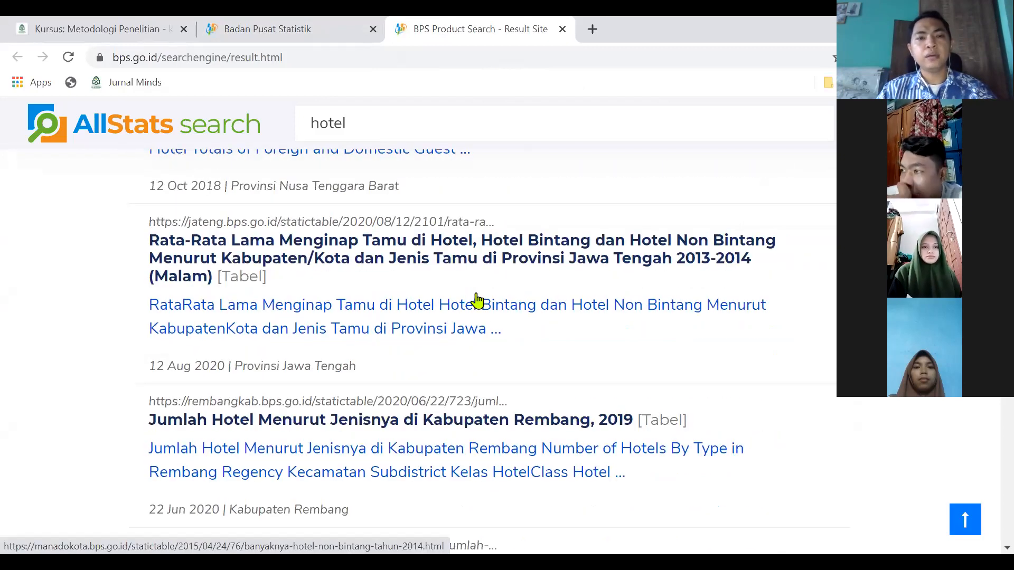
scroll(478, 299, up, 3)
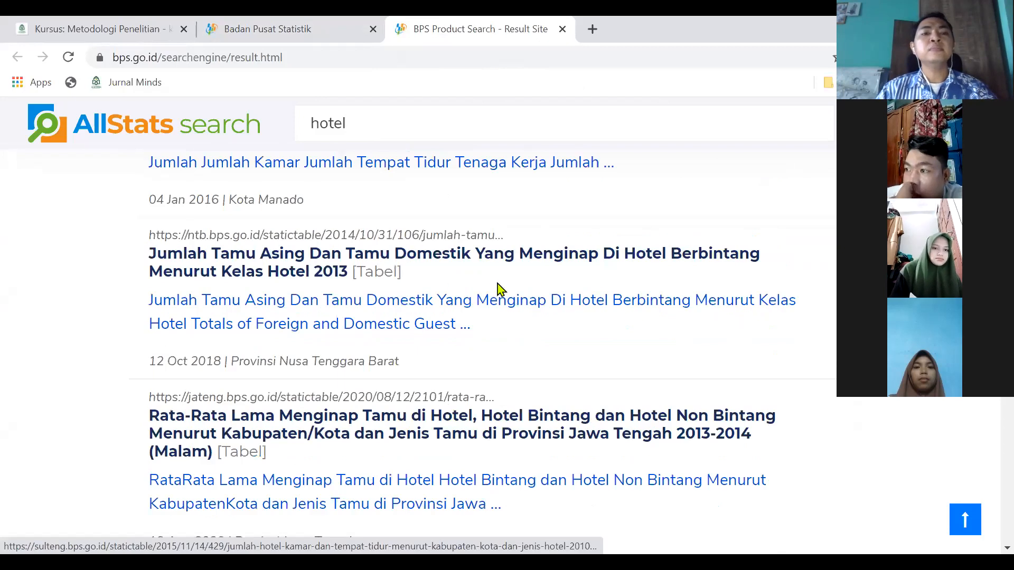
scroll(479, 283, up, 4)
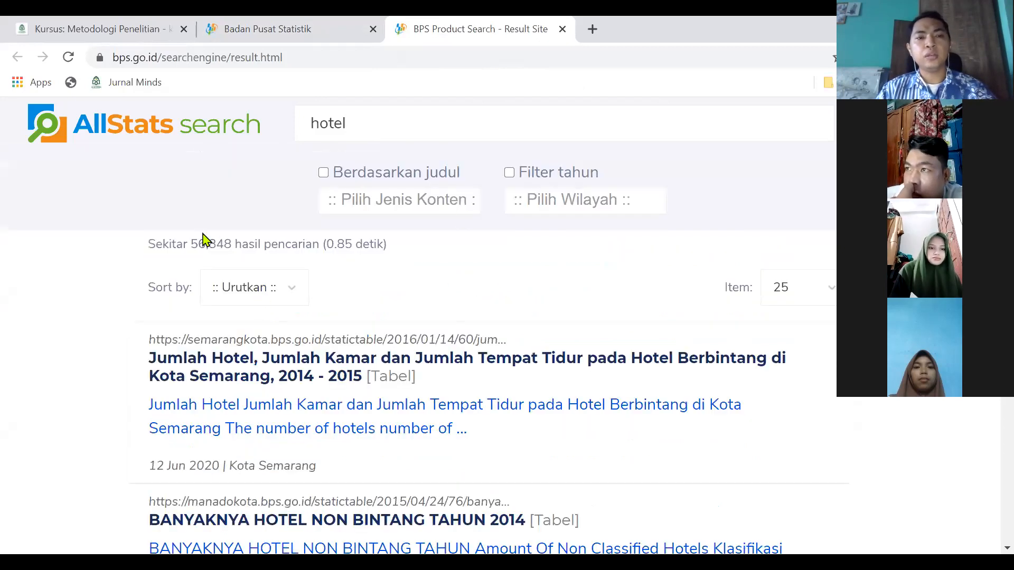
click(563, 29)
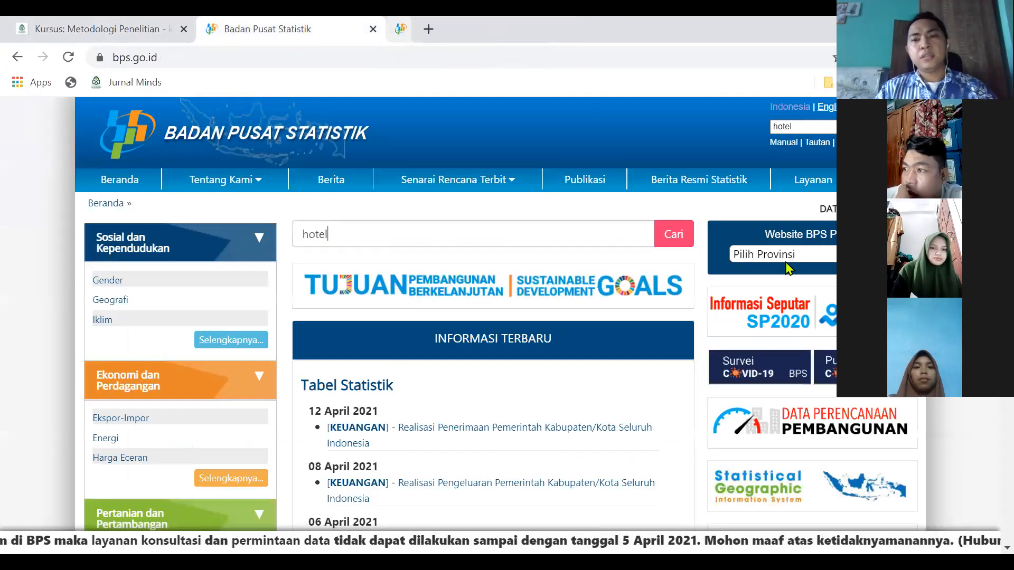
Step: Open the Sulawesi Selatan provincial BPS website, close the national site and dismiss the overlay on the provincial home page
click(770, 254)
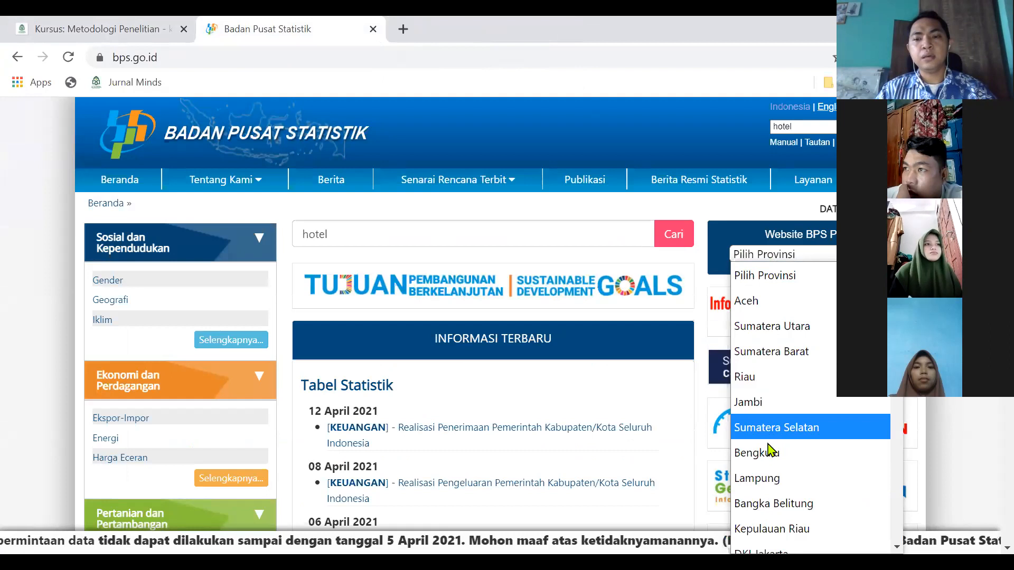
scroll(769, 449, down, 8)
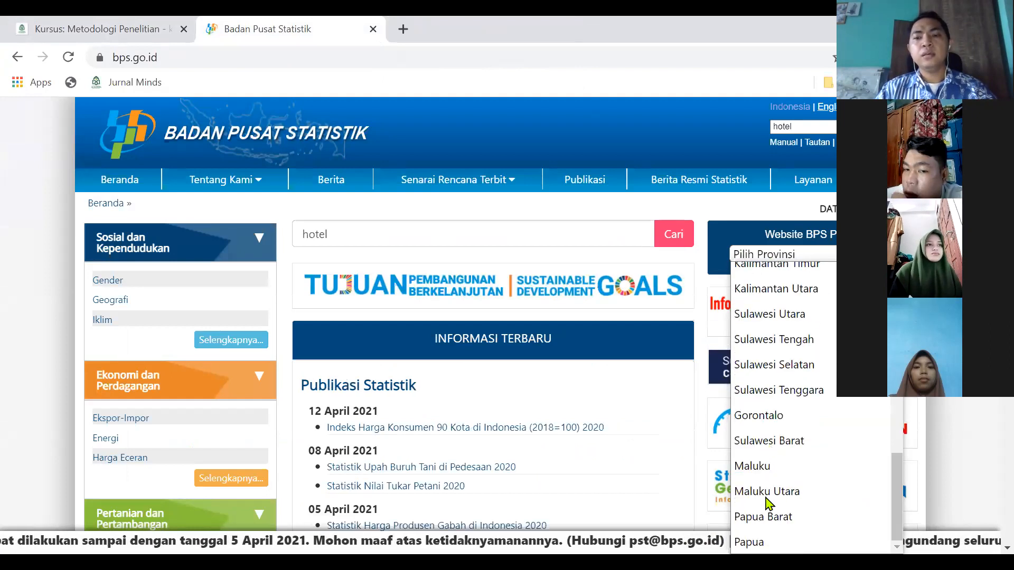
click(758, 364)
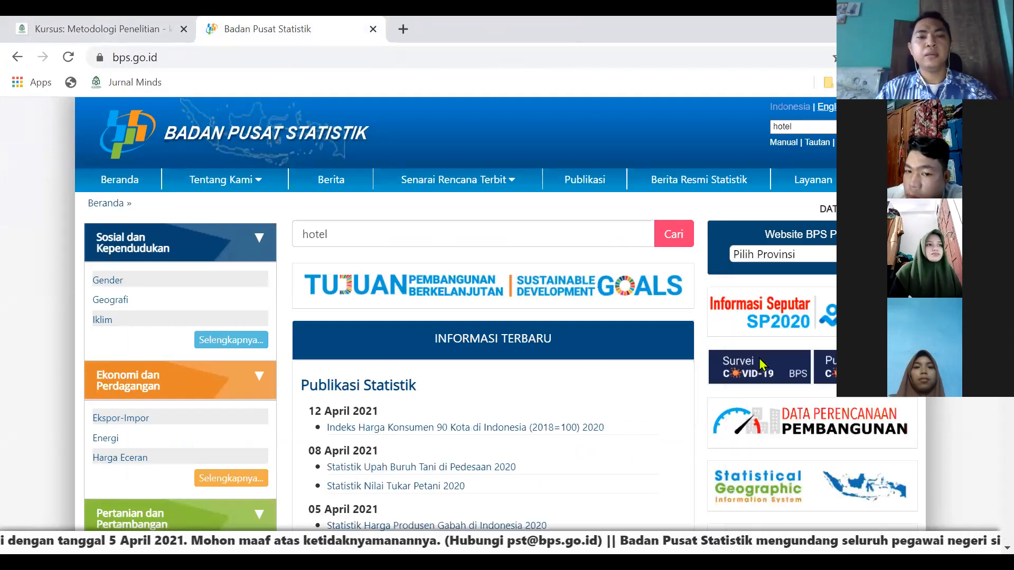
click(373, 29)
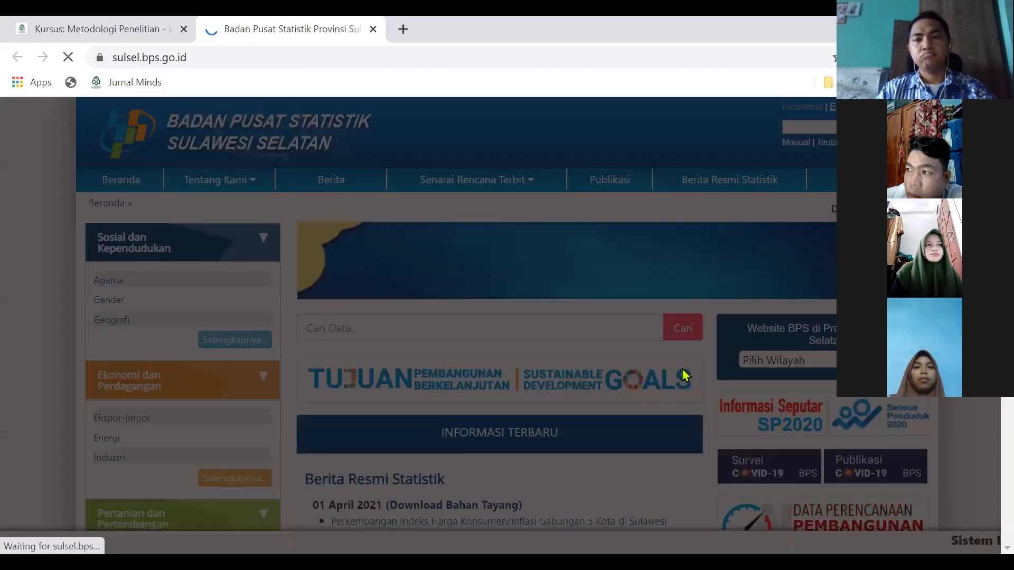
click(25, 238)
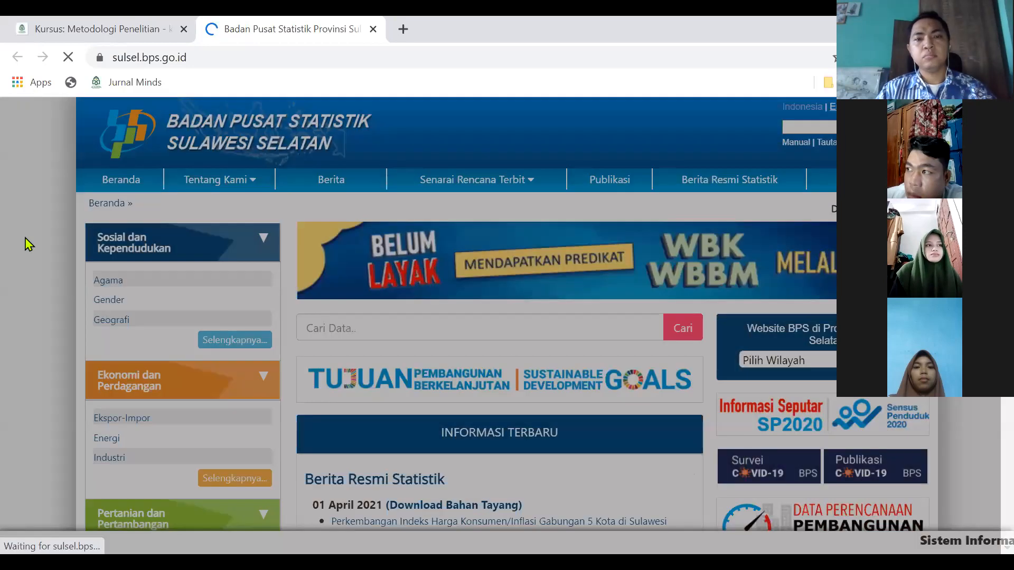
Step: Examine the latest statistical tables and the other home page sections of the Sulawesi Selatan BPS site
scroll(27, 243, down, 6)
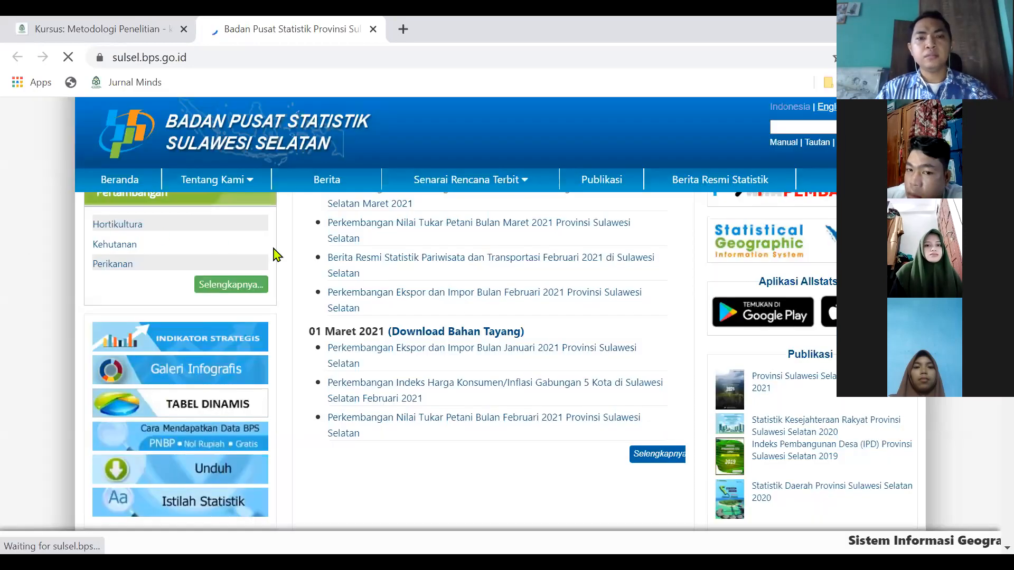
scroll(633, 394, up, 2)
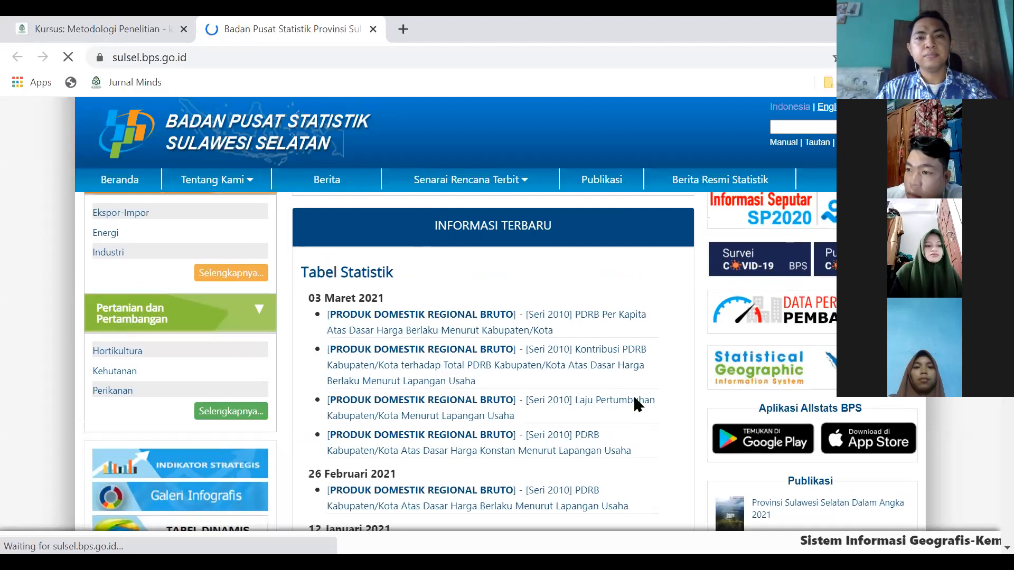
scroll(634, 399, down, 2)
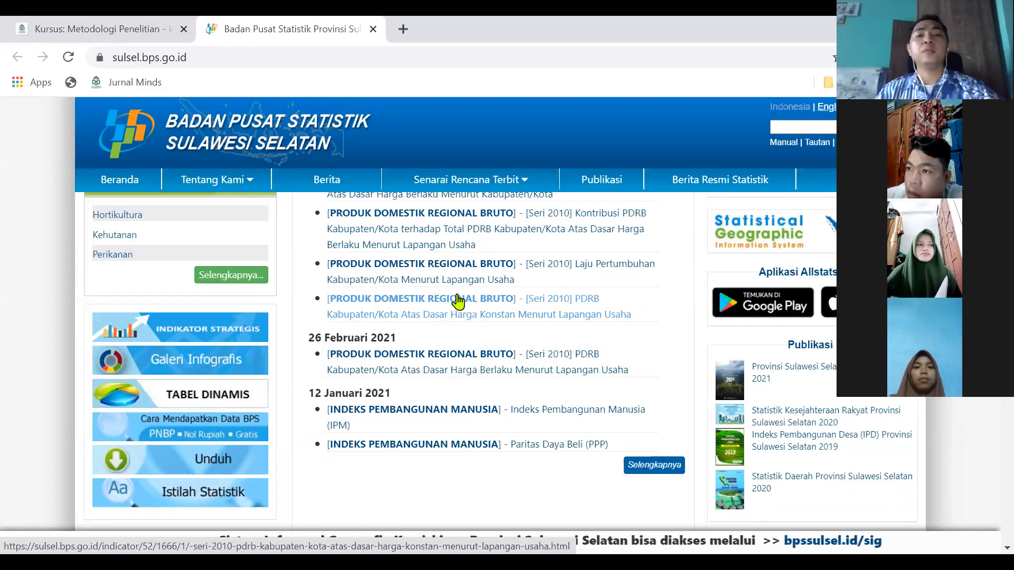
scroll(458, 301, up, 3)
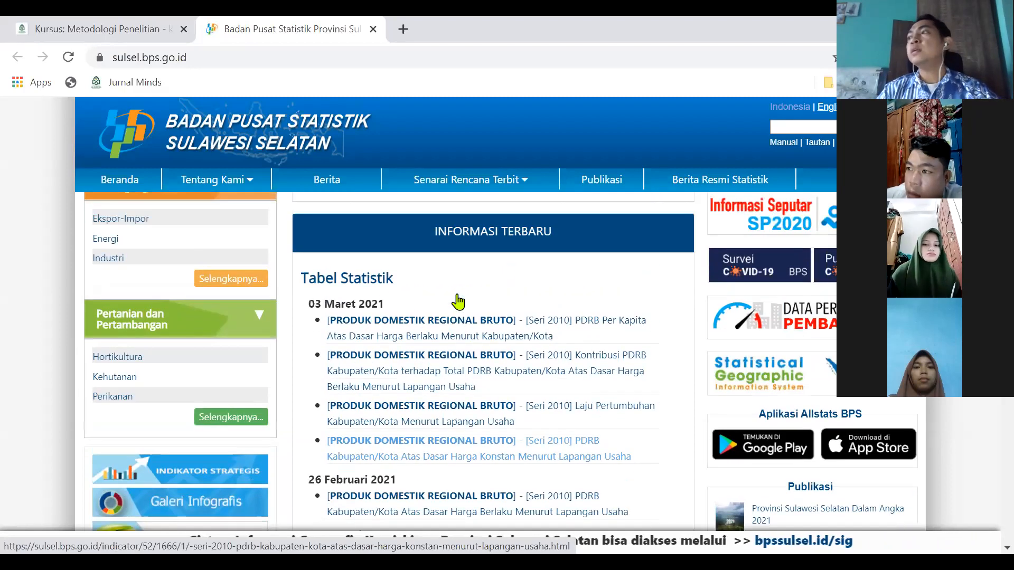
scroll(458, 301, down, 1)
scroll(458, 301, down, 1)
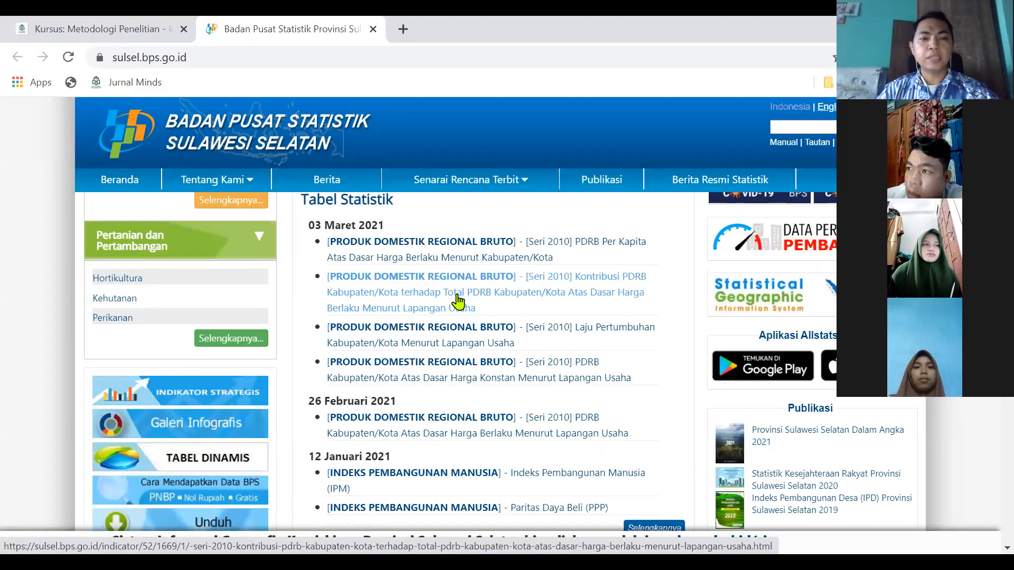
scroll(458, 301, down, 8)
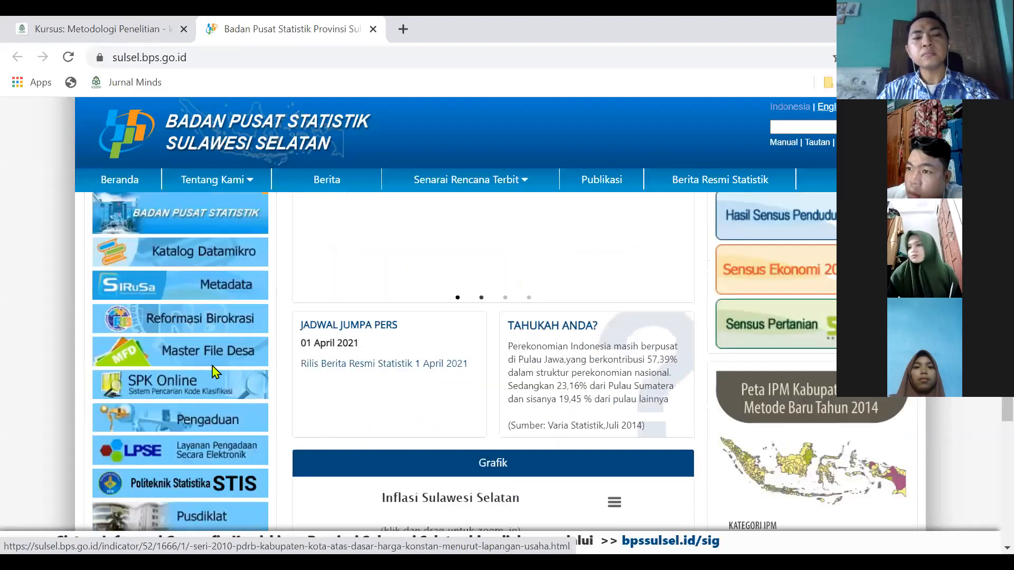
Step: Search Google for "kemenkeu"
scroll(471, 370, up, 4)
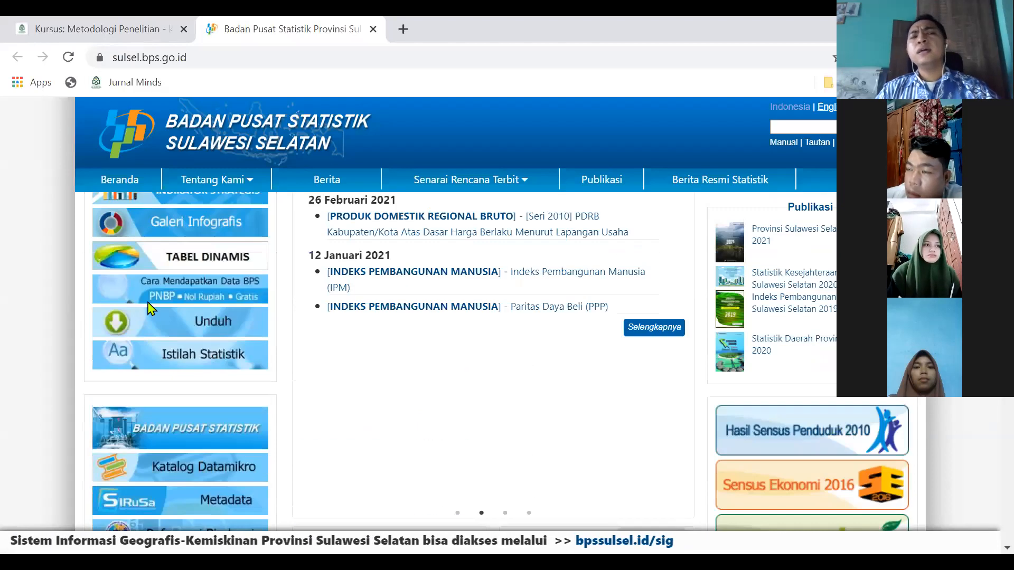
scroll(472, 370, up, 6)
click(232, 64)
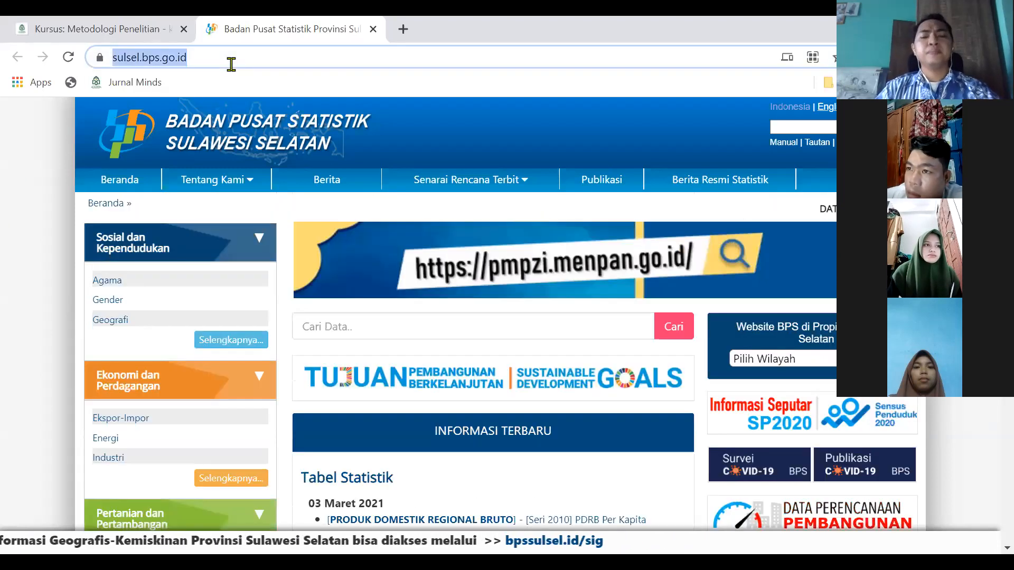
text(kemenk)
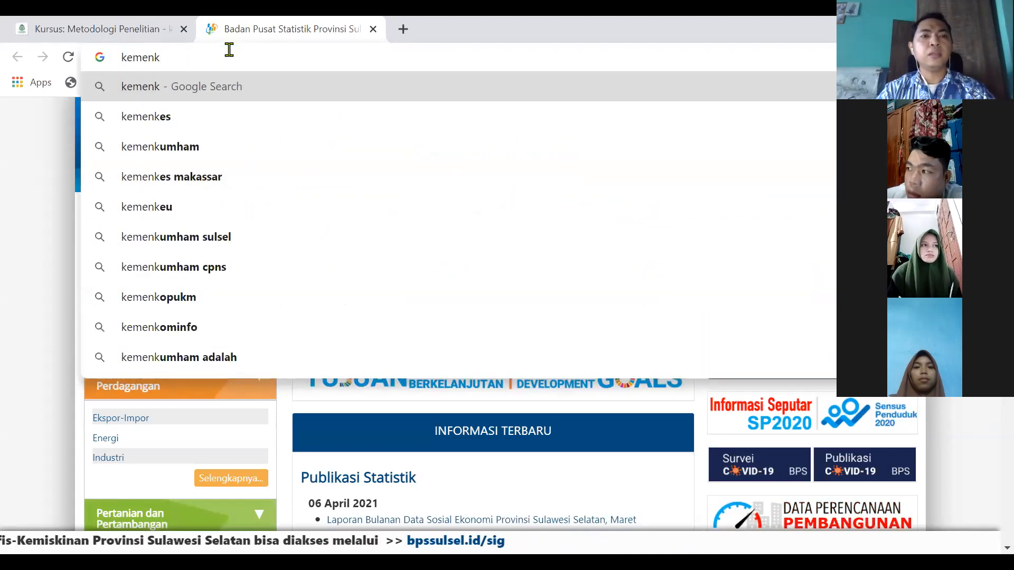
text(eu)
key(Return)
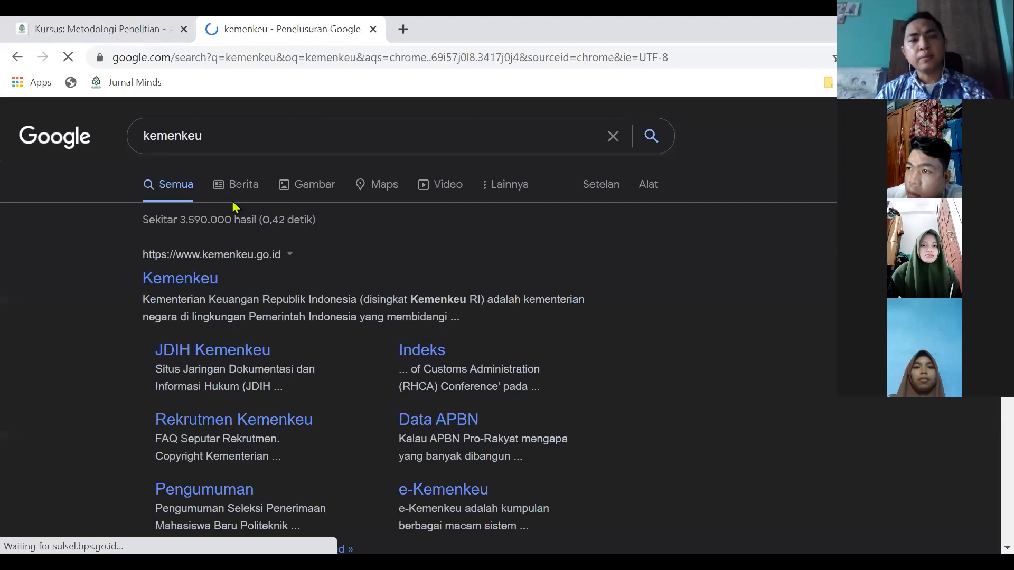
click(199, 316)
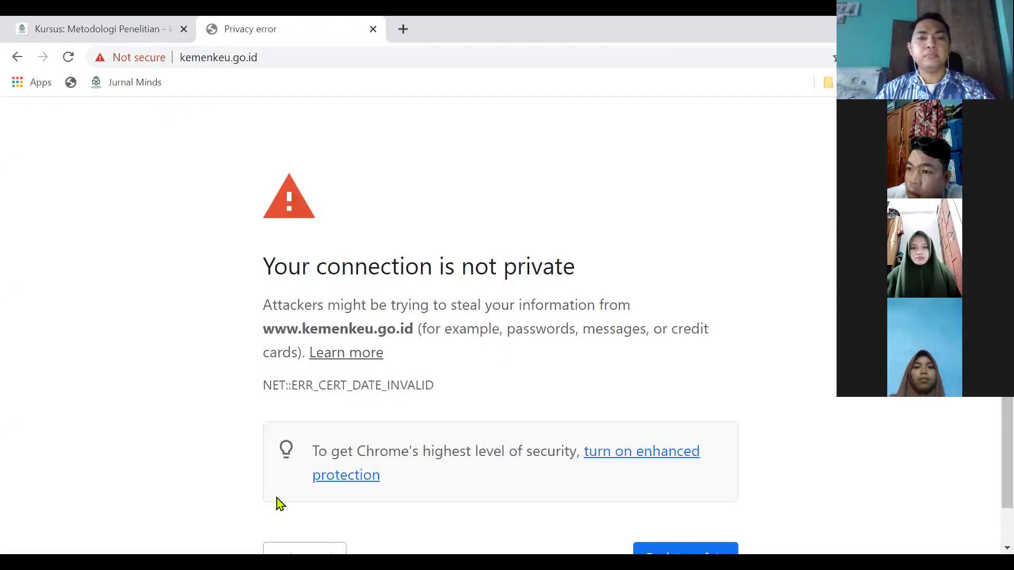
scroll(189, 430, down, 2)
click(302, 531)
scroll(131, 403, down, 4)
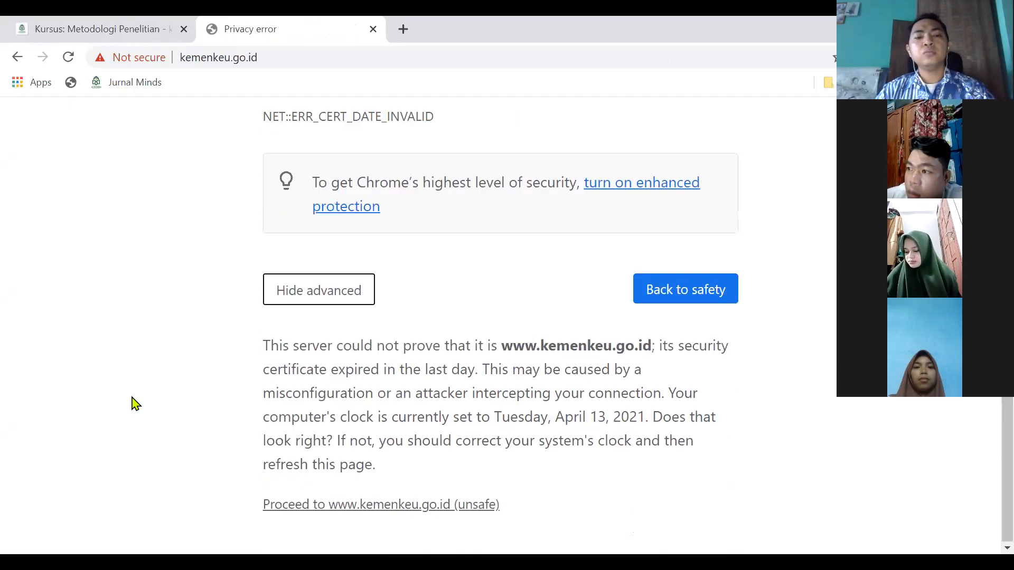
click(370, 506)
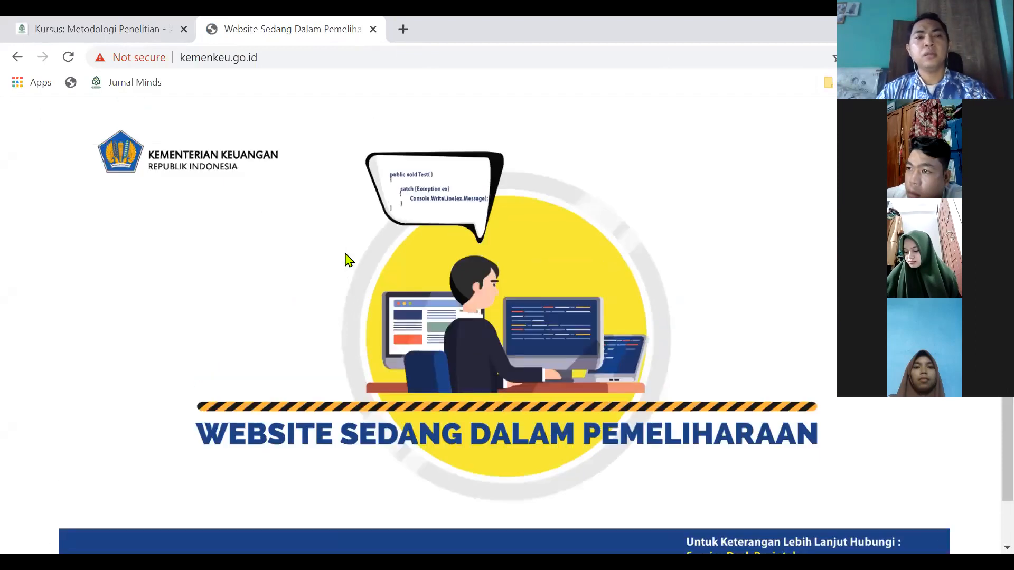
Step: Search Google for "bank indonesia"
click(238, 59)
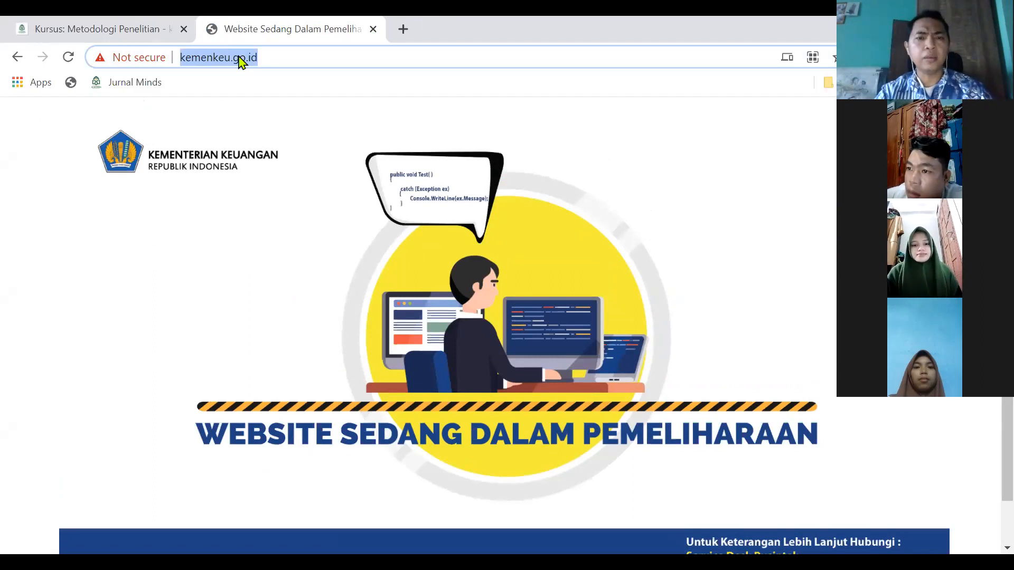
click(238, 57)
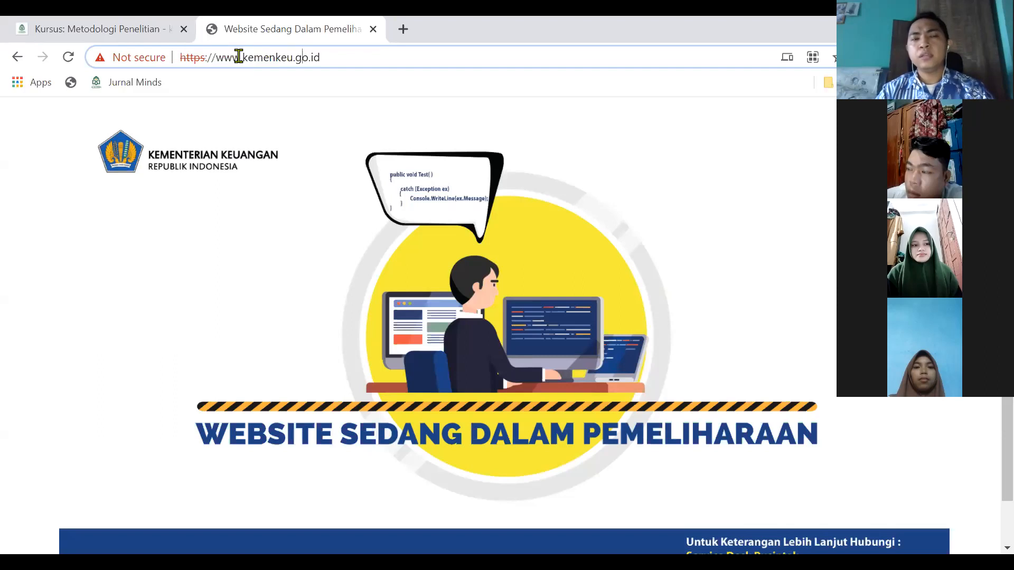
triple_click(238, 56)
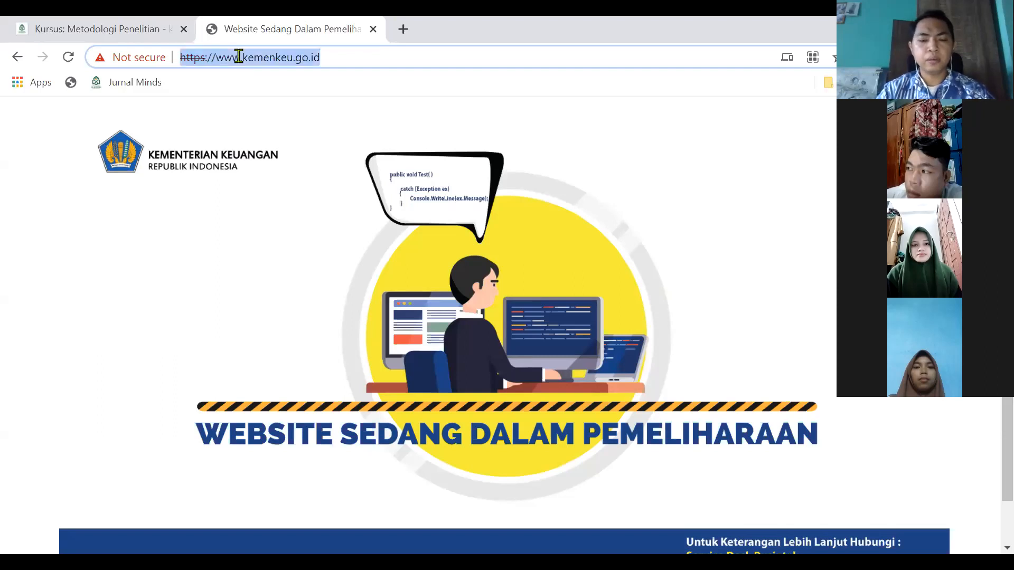
text(bi)
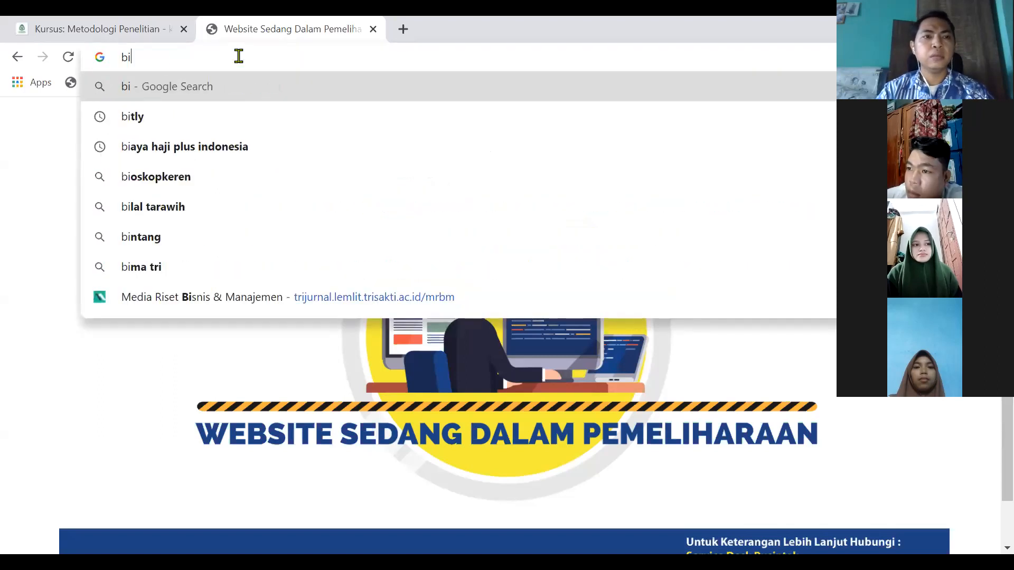
key(BackSpace)
key(BackSpace)
text(bank indonesia)
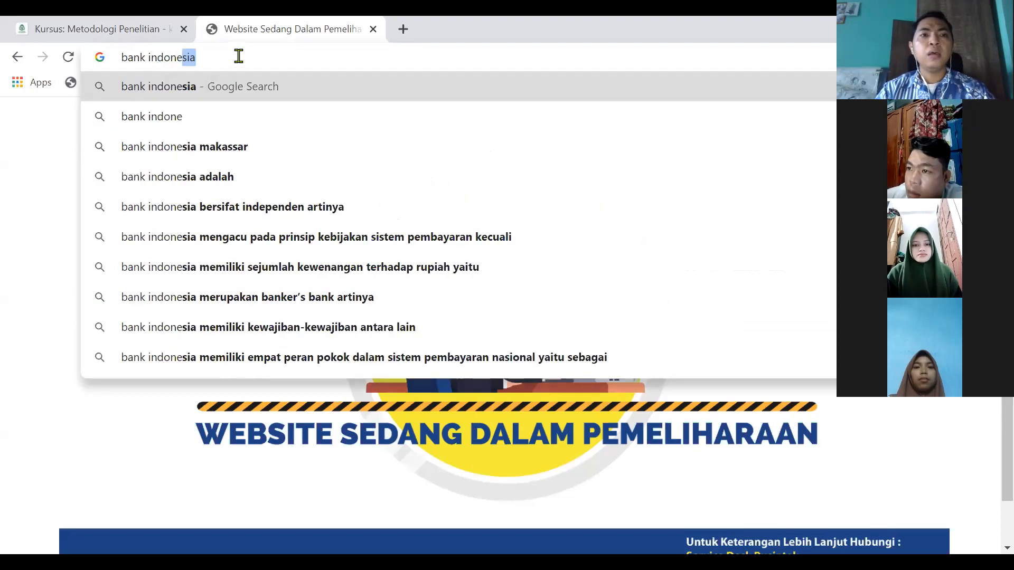
key(Return)
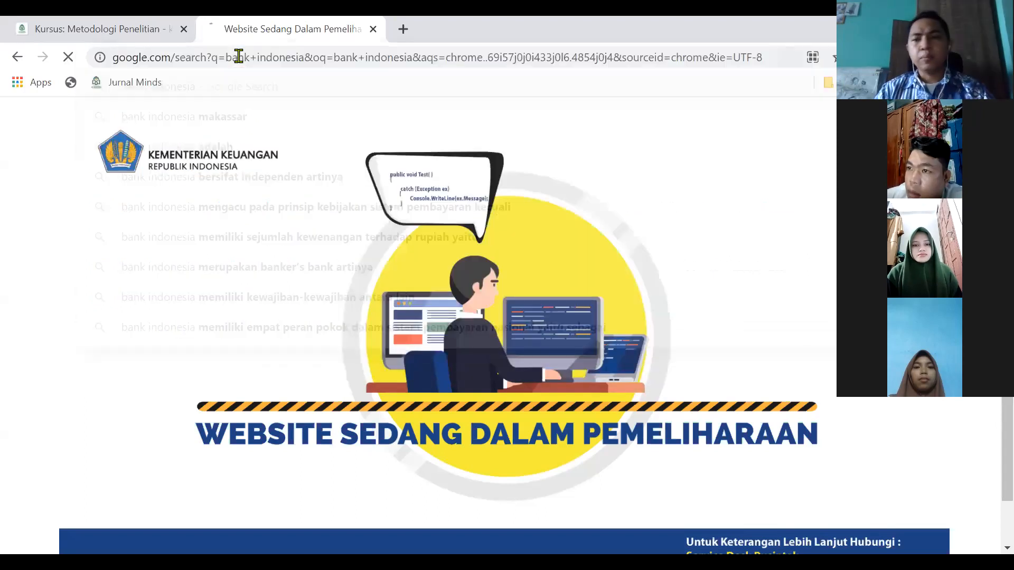
Step: Open the BI.go.id result and go to the site's Statistik Ekonomi dan Keuangan Indonesia (SEKI) page
scroll(664, 271, down, 3)
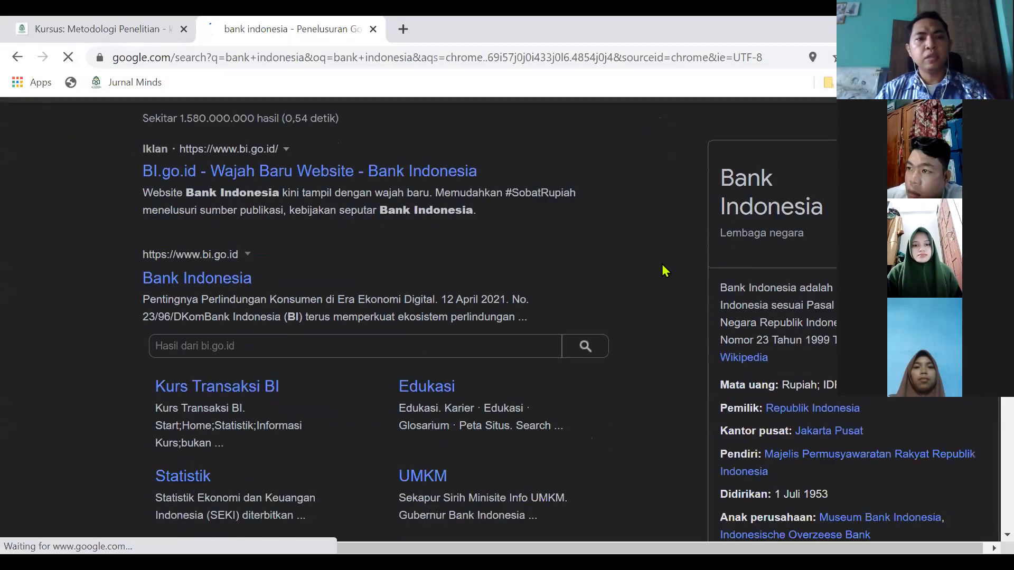
scroll(665, 271, up, 1)
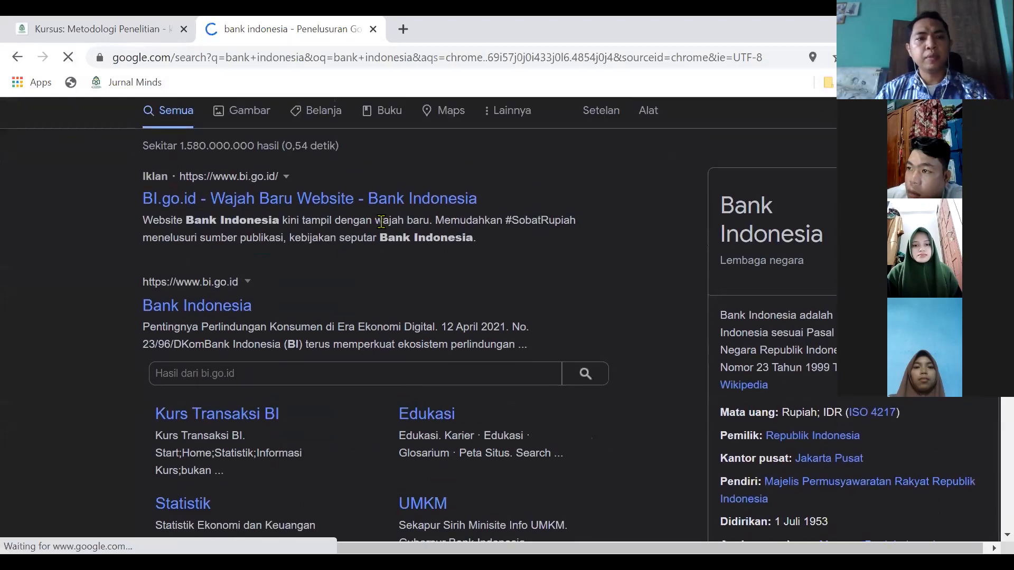
click(228, 204)
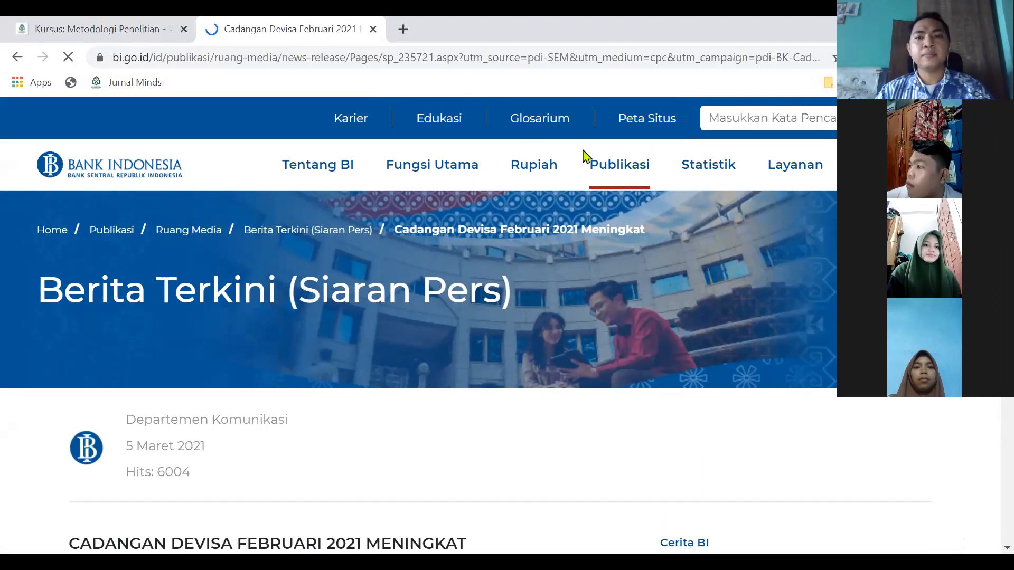
mouse_move(710, 178)
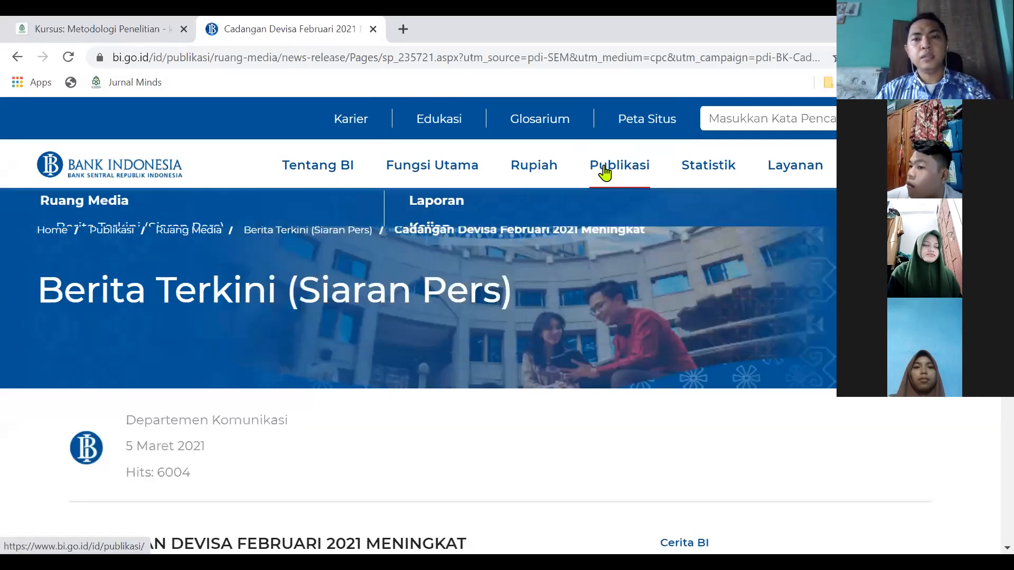
mouse_move(609, 173)
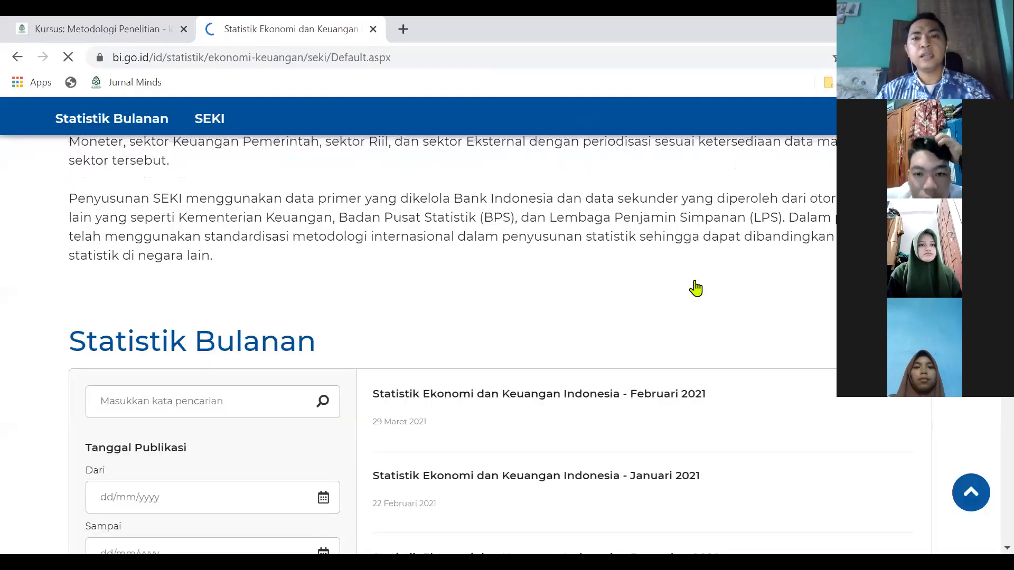
Step: Look through the monthly Statistik Ekonomi dan Keuangan Indonesia editions listed under Statistik Bulanan
scroll(696, 288, down, 5)
scroll(696, 288, down, 2)
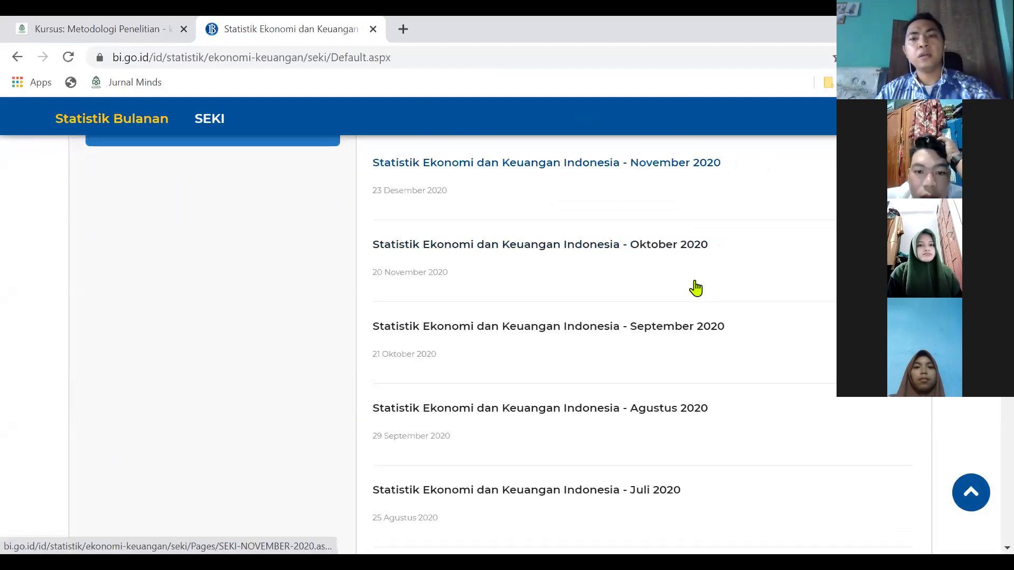
scroll(696, 288, down, 1)
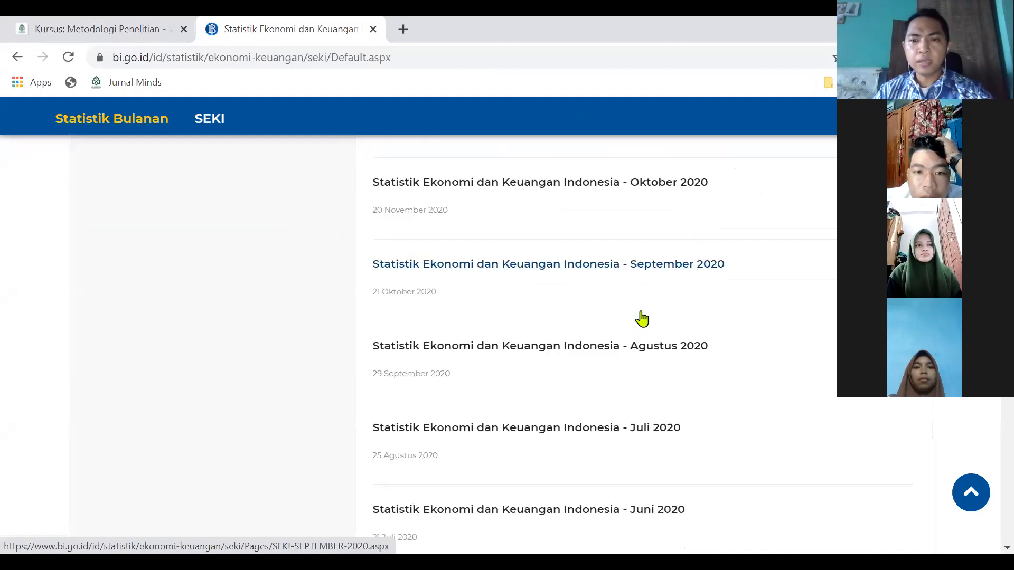
scroll(642, 318, down, 4)
scroll(641, 318, up, 4)
scroll(642, 318, down, 2)
scroll(642, 318, up, 1)
scroll(641, 318, up, 6)
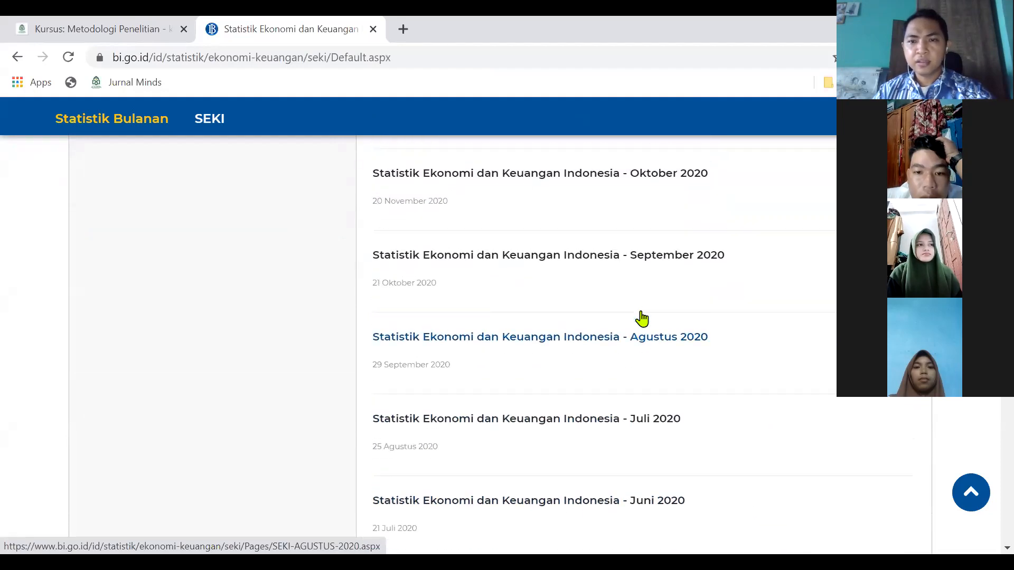
scroll(642, 318, up, 3)
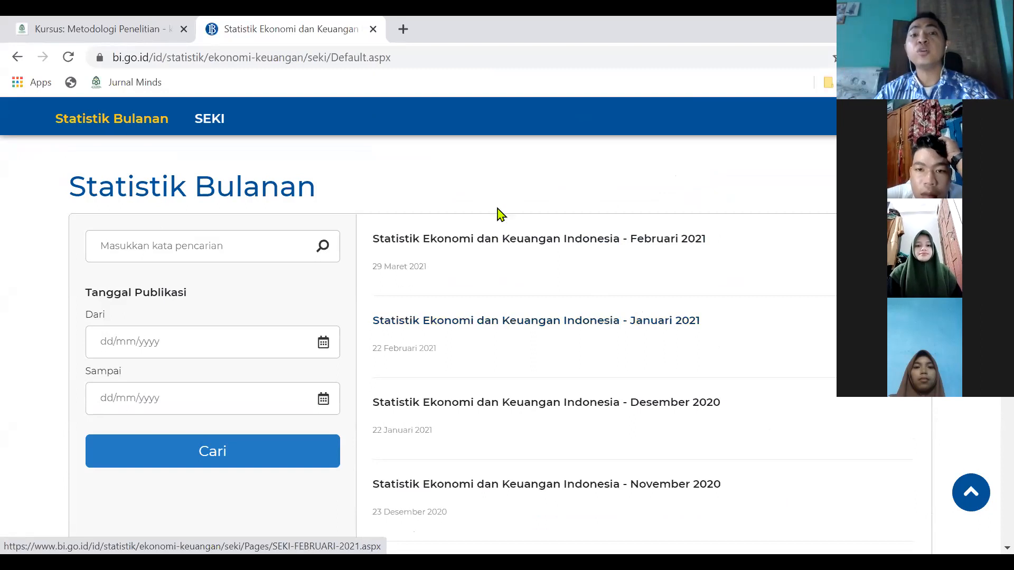
Step: Open the Februari 2021 edition and download its attachment SEKI FEBRUARI 2021.zip
click(500, 242)
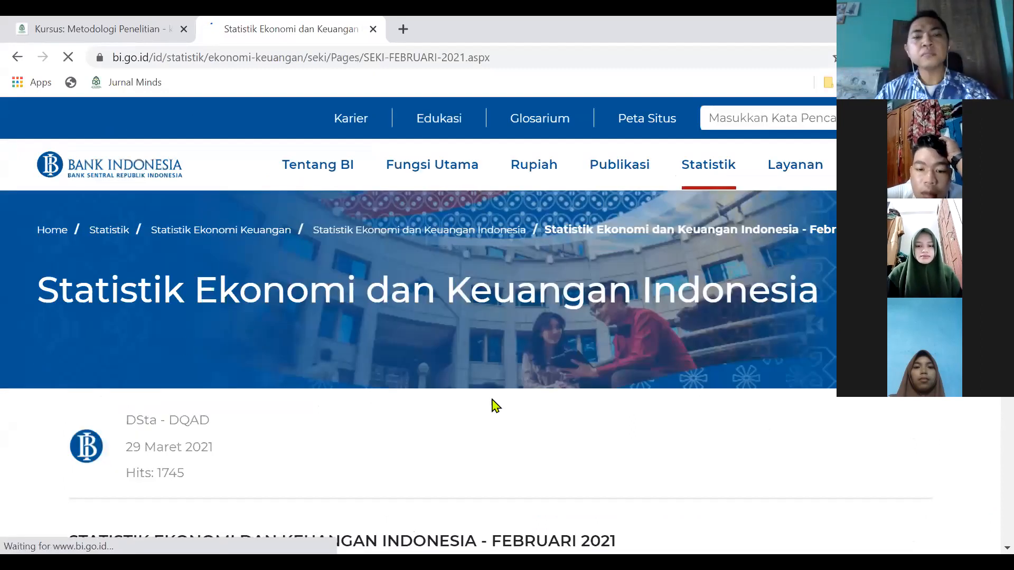
scroll(496, 405, down, 8)
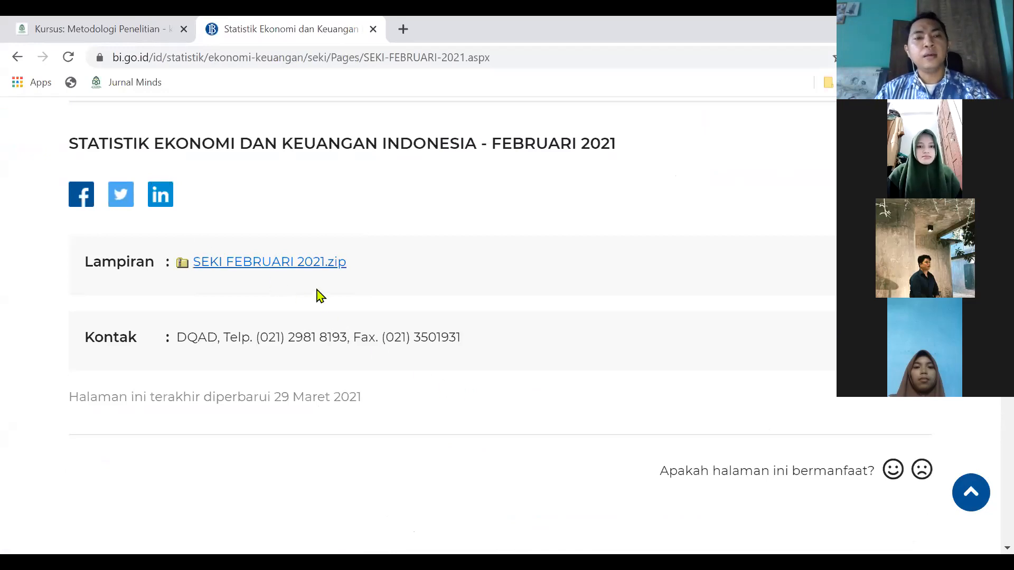
click(242, 269)
key(Escape)
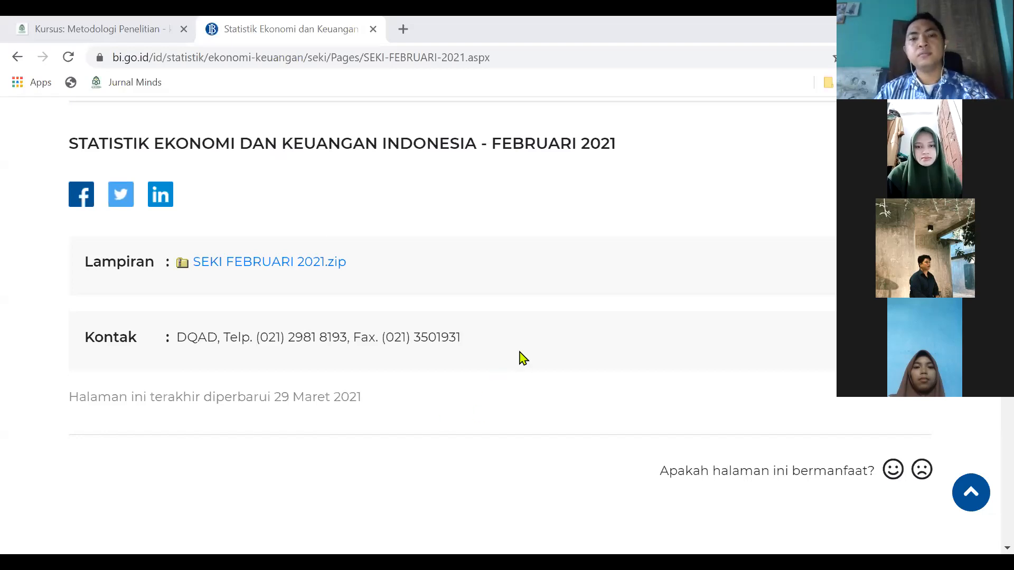
Step: Open the TABEL9_9 commodity price index workbook in Excel and maximize its window
key(Return)
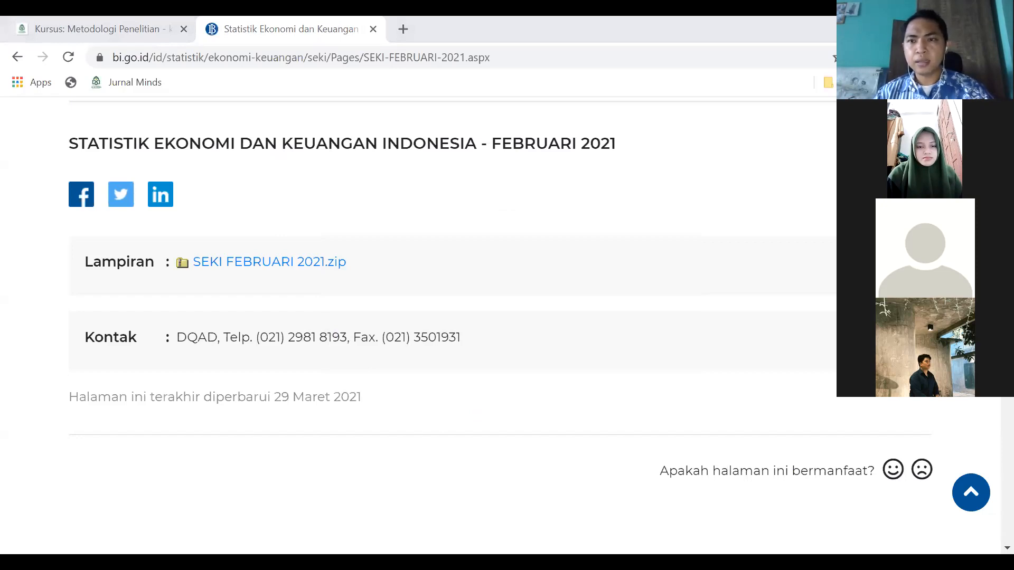
key(alt+Tab)
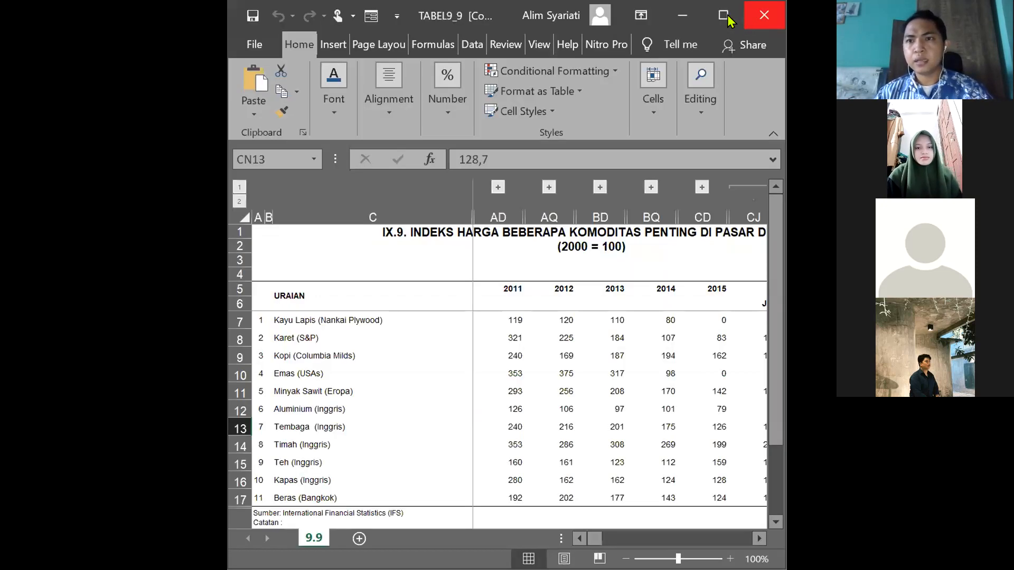
click(729, 18)
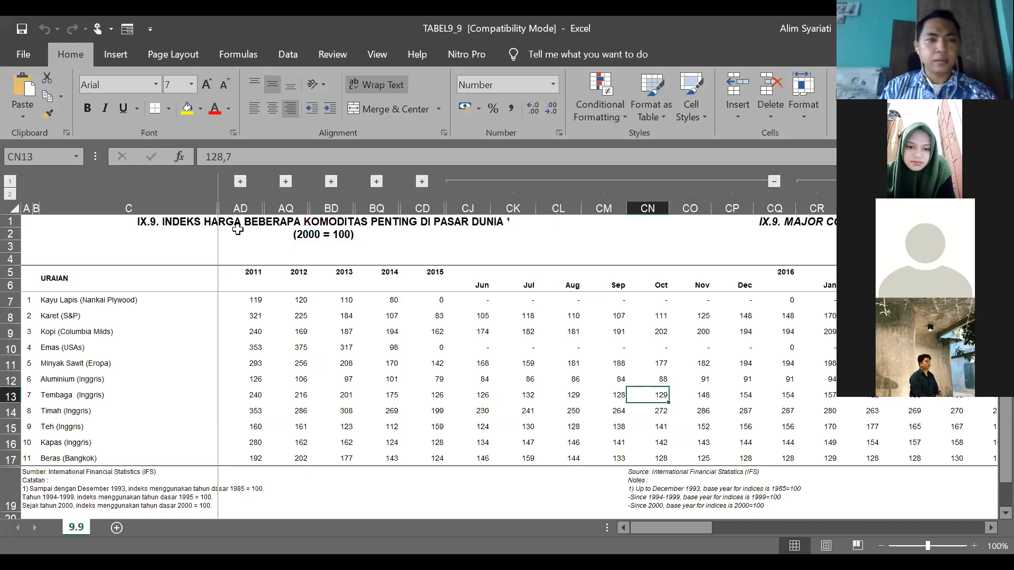
Step: Enlarge the commodity price index table to 190% and view its first commodity rows
ctrl+scroll(93, 394, up, 1)
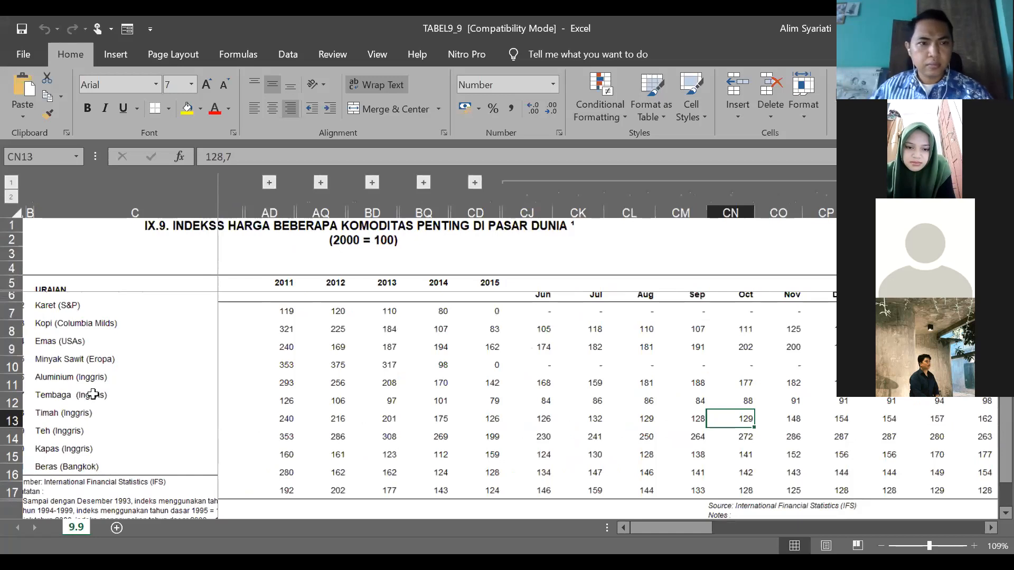
ctrl+scroll(93, 395, down, 1)
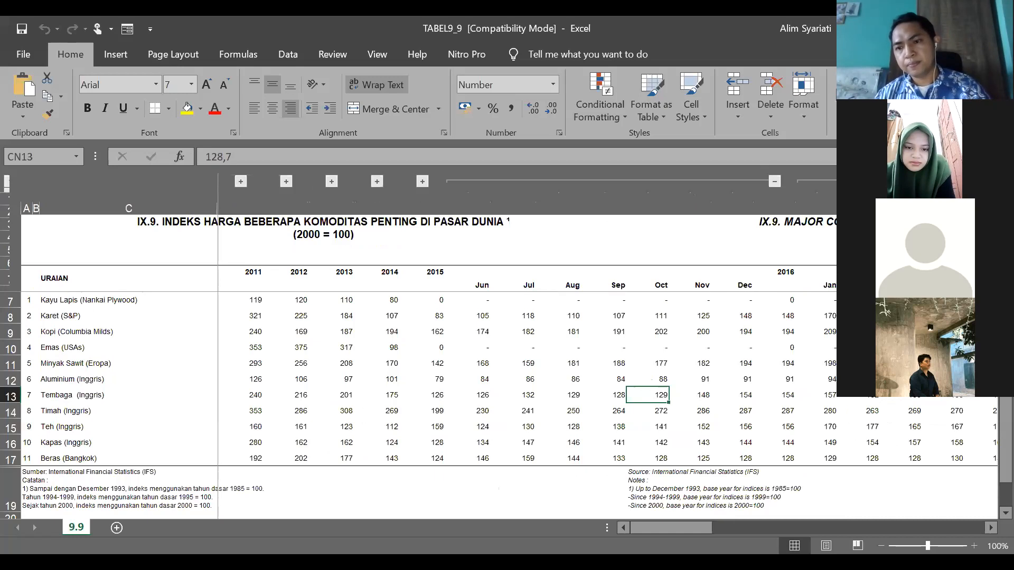
key(alt+Tab)
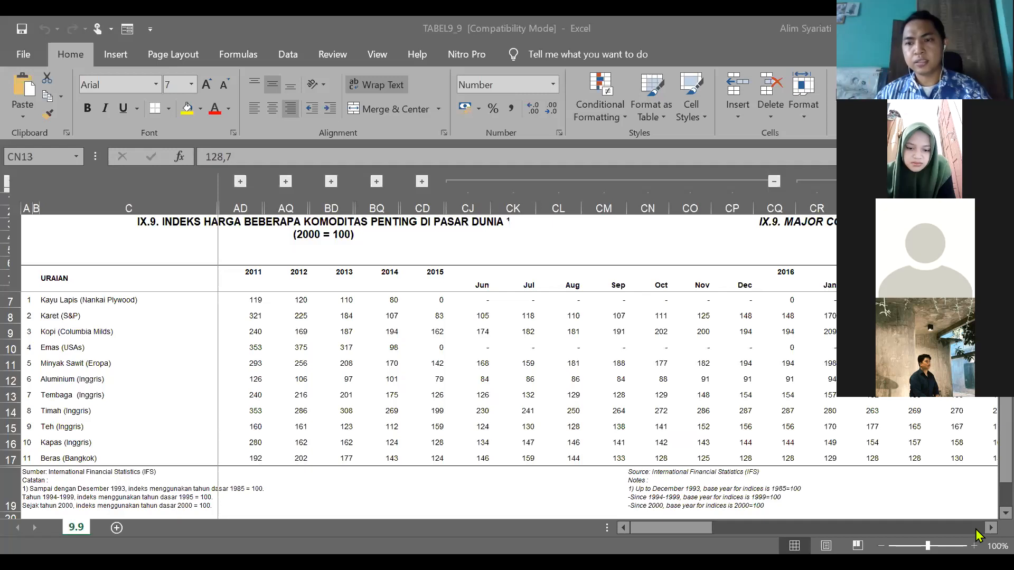
click(974, 546)
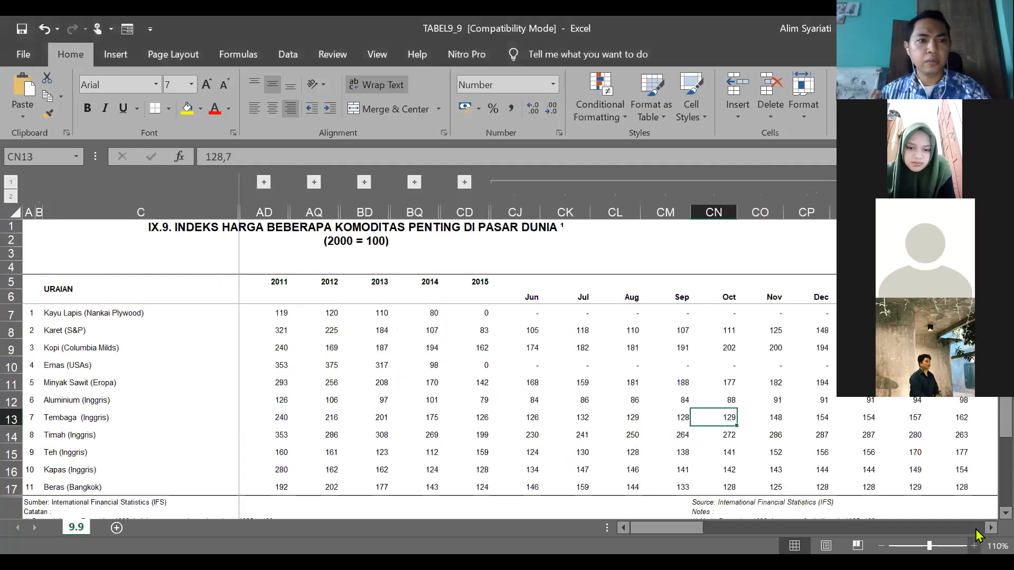
click(975, 546)
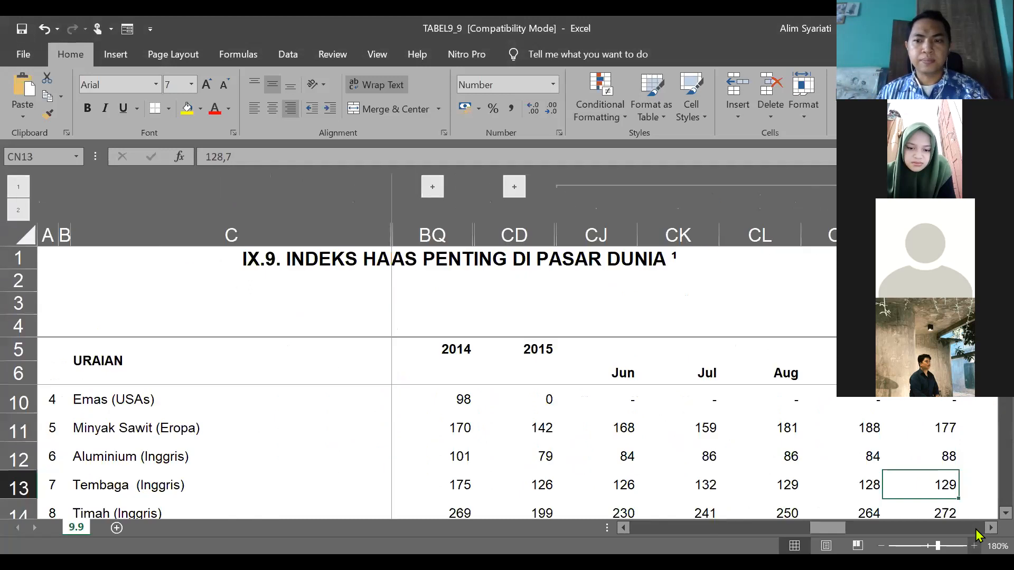
click(975, 547)
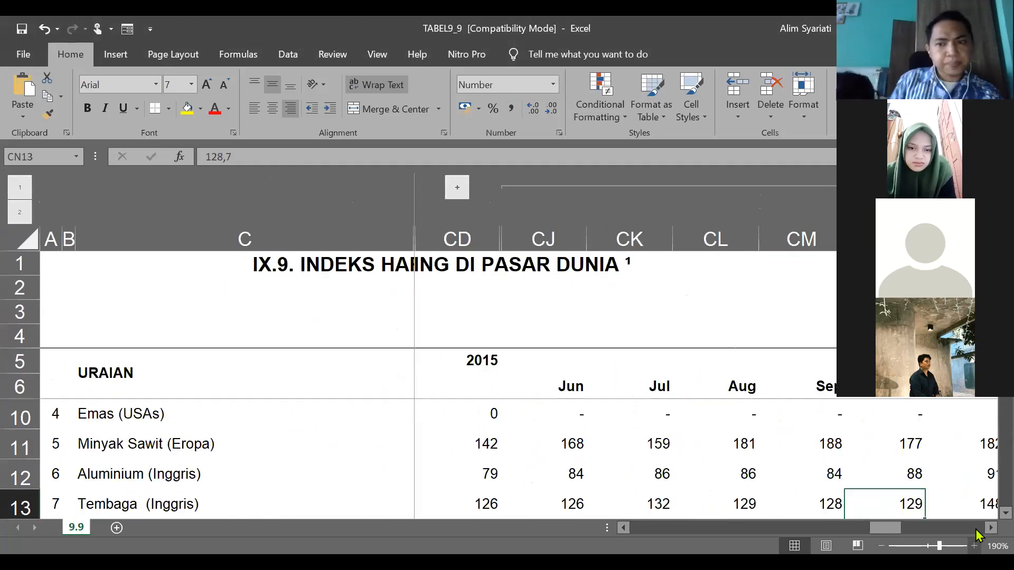
scroll(287, 463, up, 1)
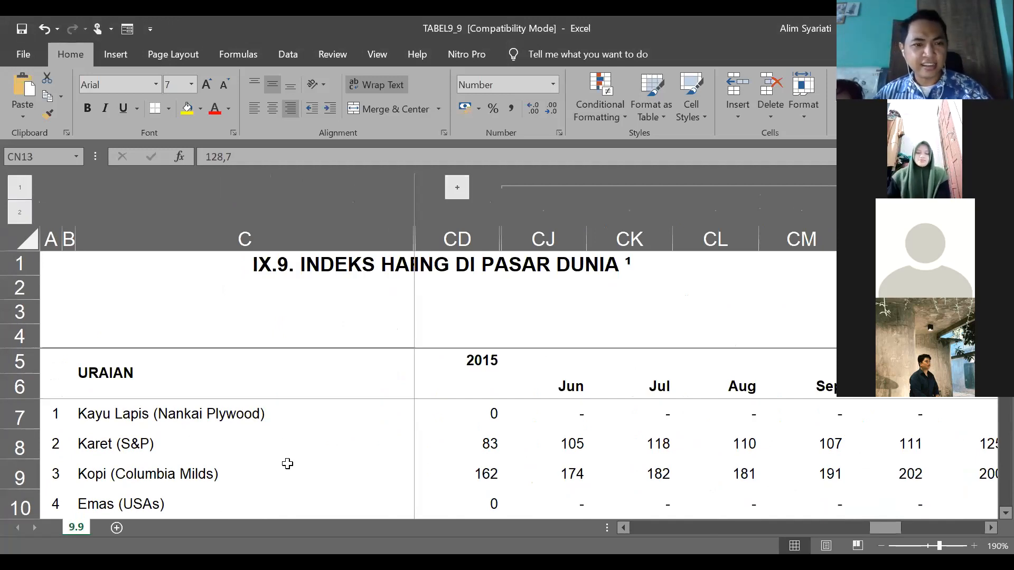
Step: Look through the commodity rows of the world market price index table, from Kayu Lapis down to Teh
scroll(288, 464, down, 2)
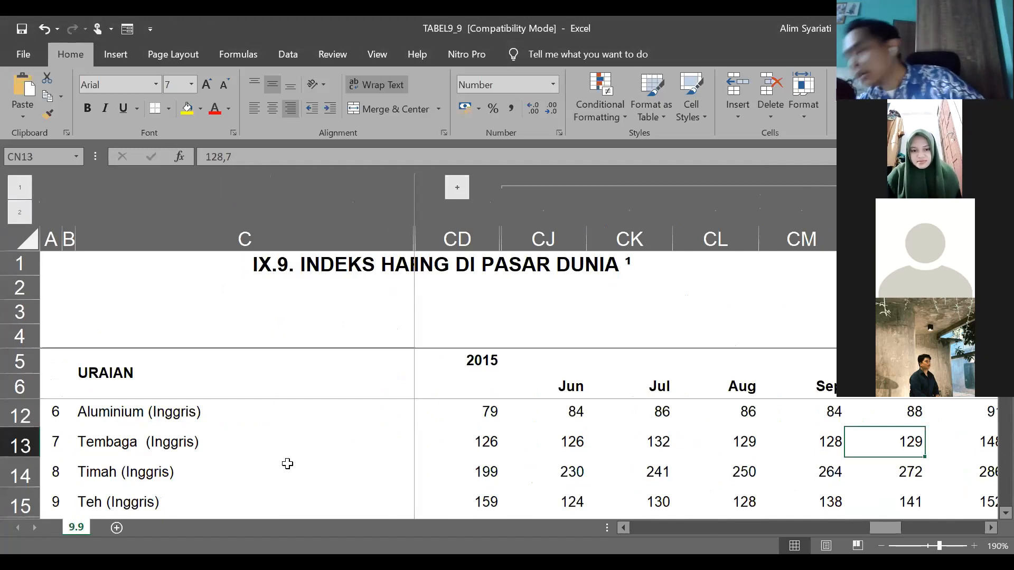
scroll(287, 464, up, 1)
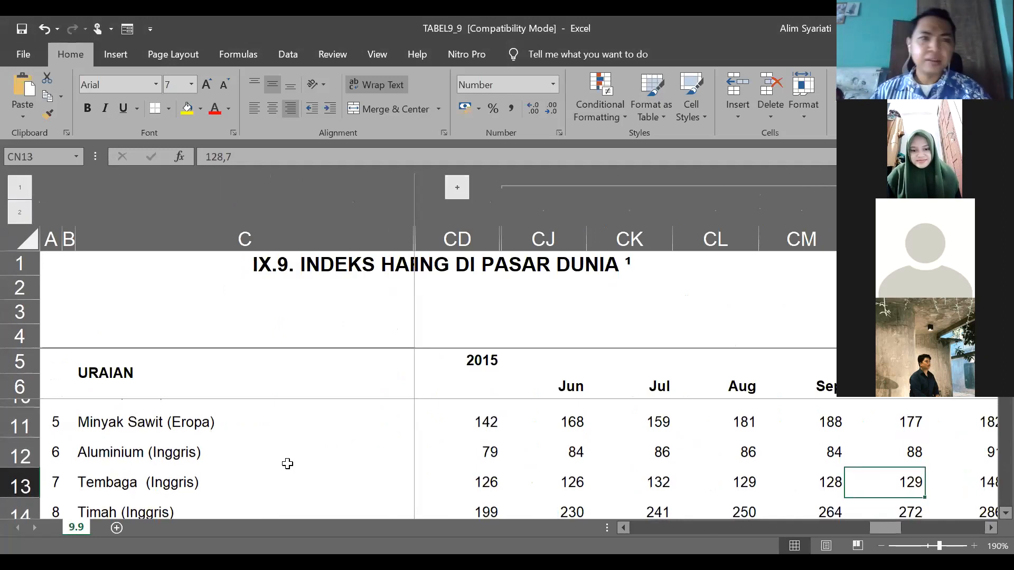
scroll(288, 464, up, 1)
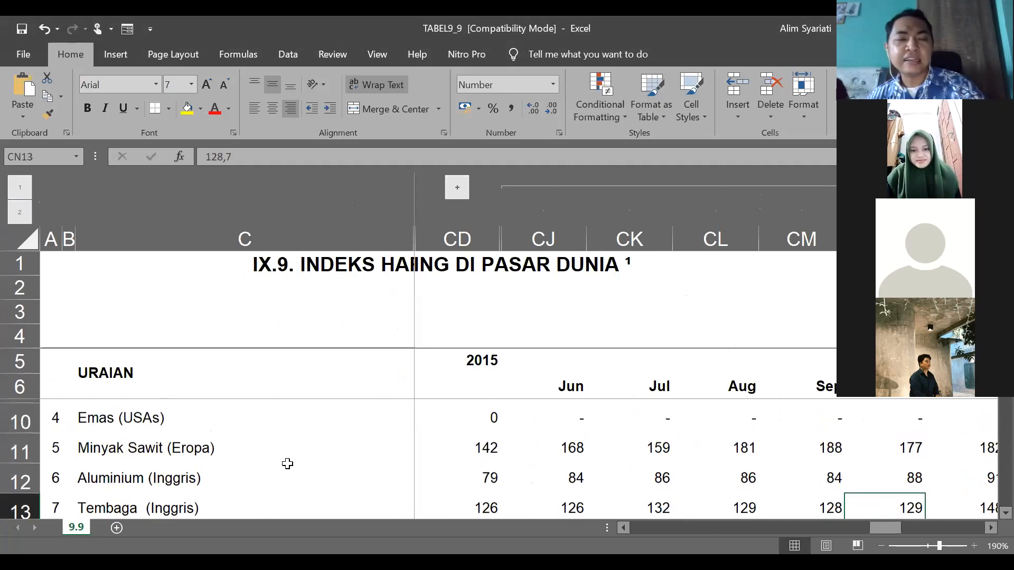
scroll(287, 464, up, 1)
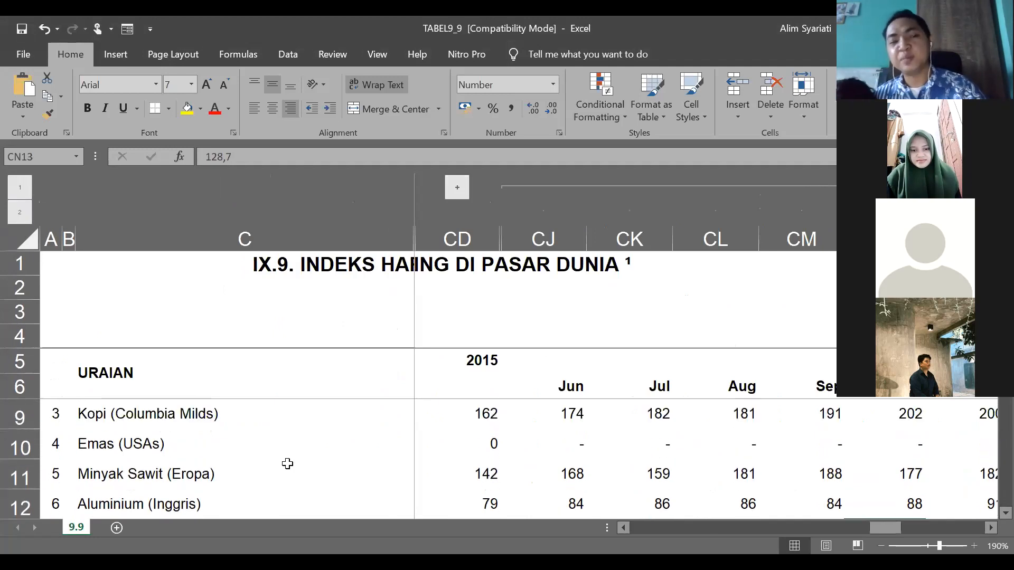
scroll(287, 464, down, 3)
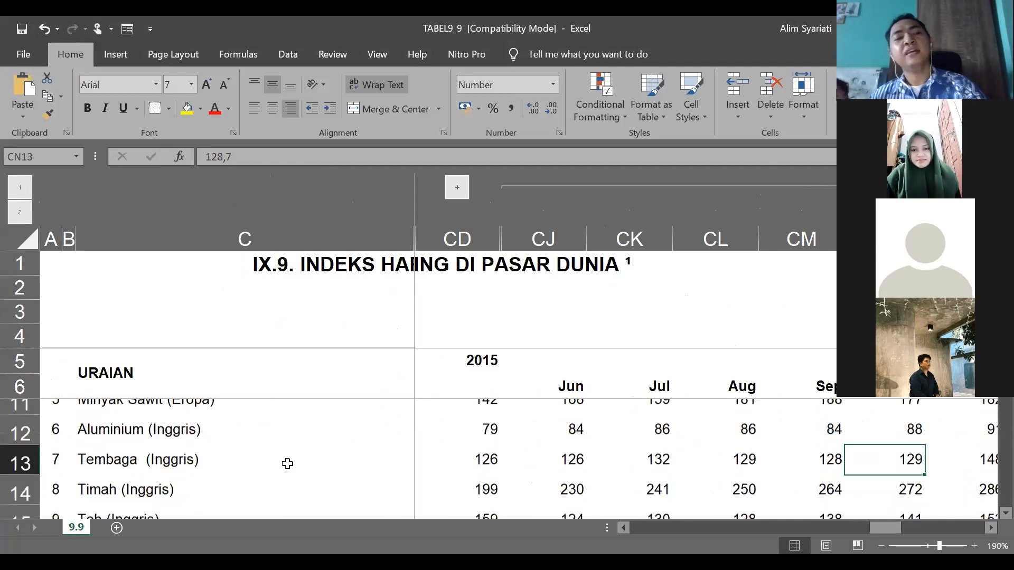
scroll(288, 464, up, 4)
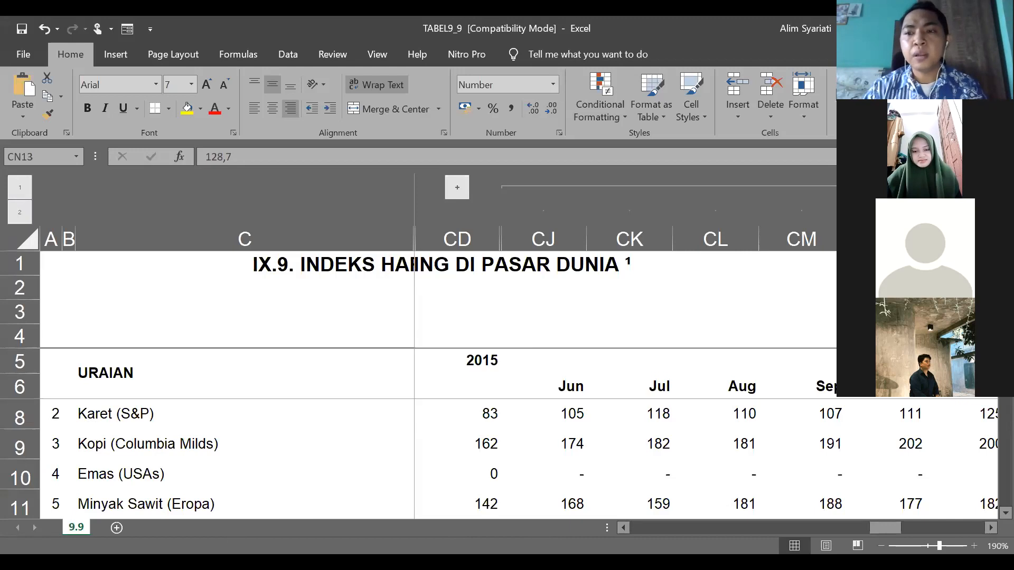
scroll(518, 459, down, 3)
scroll(518, 459, up, 3)
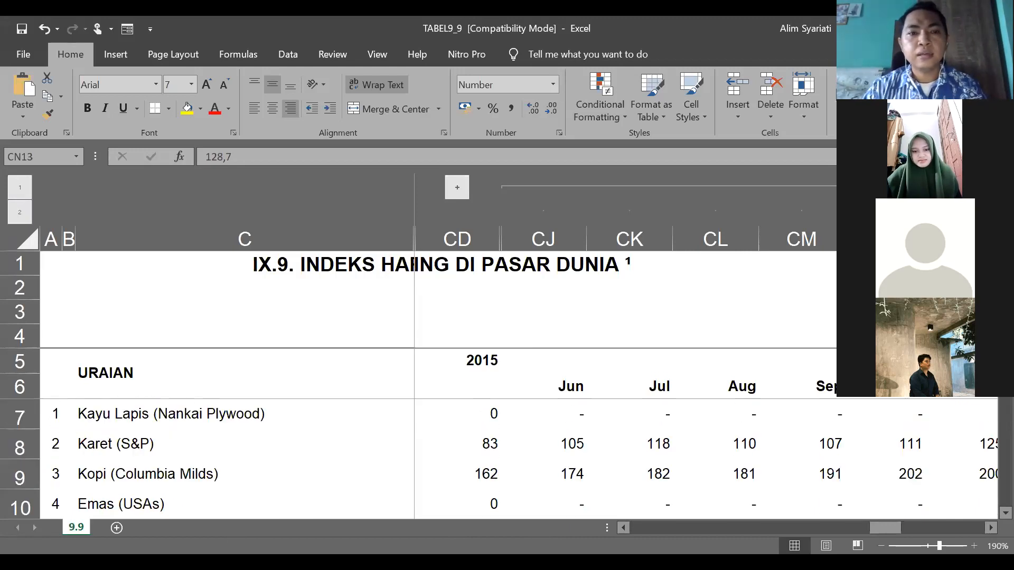
scroll(662, 311, down, 3)
scroll(661, 311, up, 3)
Step: Reduce the commodity price index sheet's zoom to 110% so all eleven commodity rows fit in view
scroll(661, 311, down, 2)
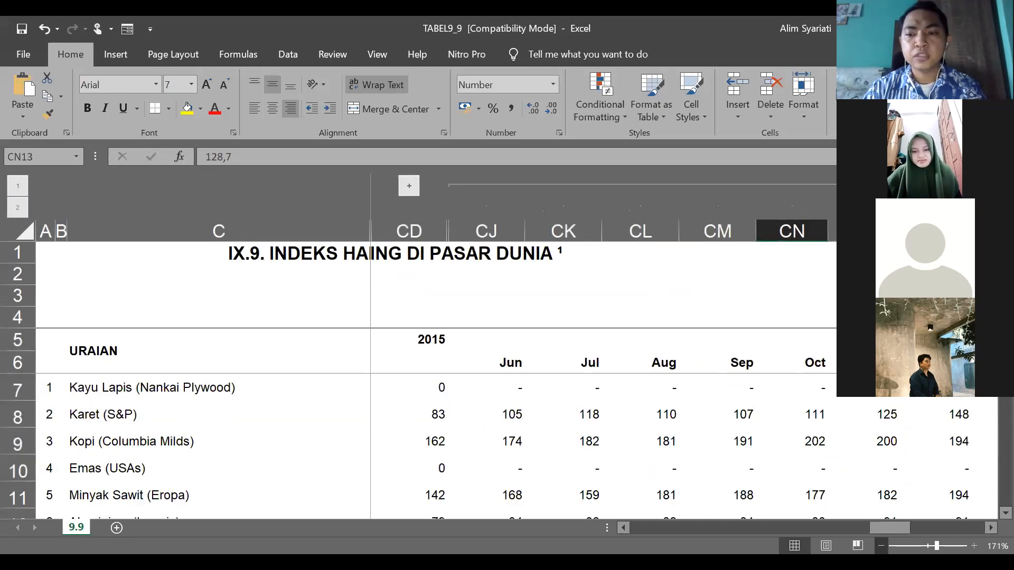
scroll(662, 311, down, 3)
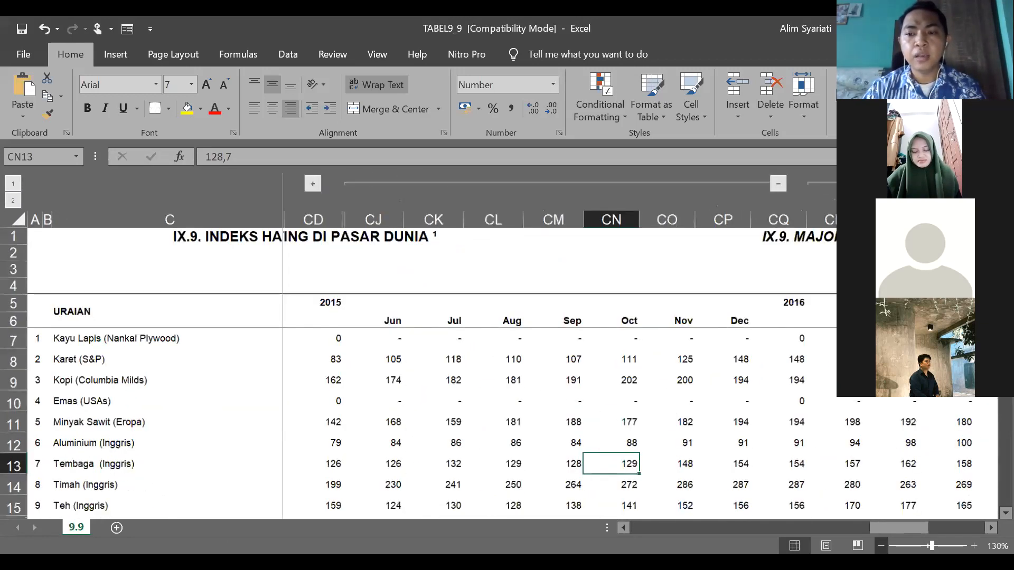
scroll(267, 270, down, 2)
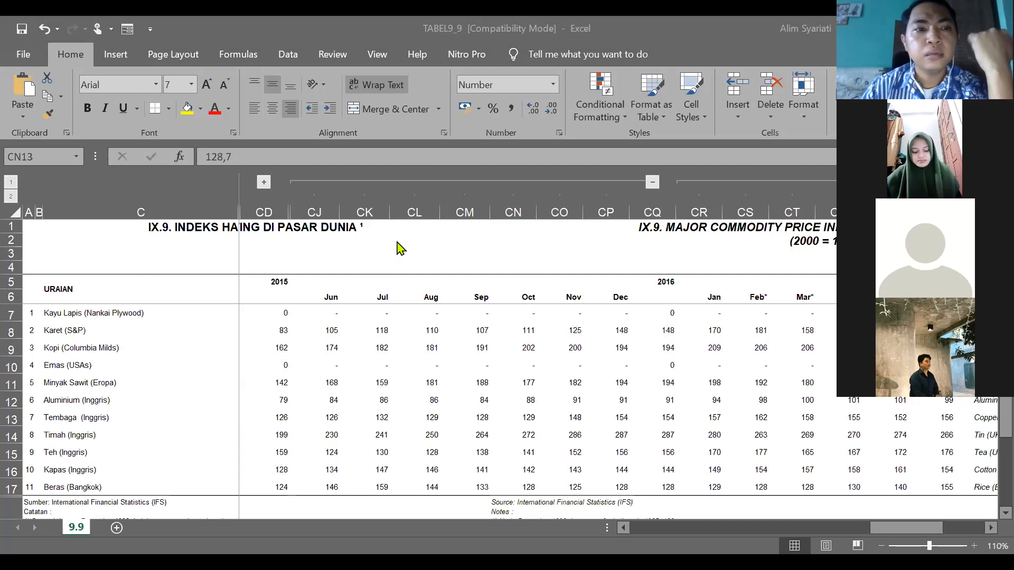
Step: Switch to the SEKI FEBRUARI 2021.zip archive and look through its table files, from TABEL9_9.xls to TABEL1_1.xls
key(alt+Tab)
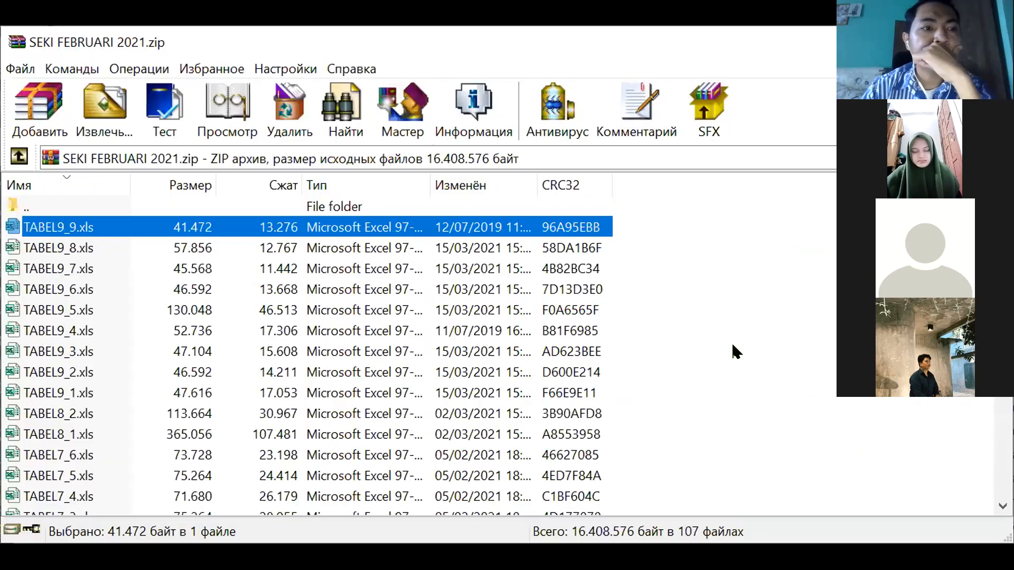
scroll(230, 351, down, 2)
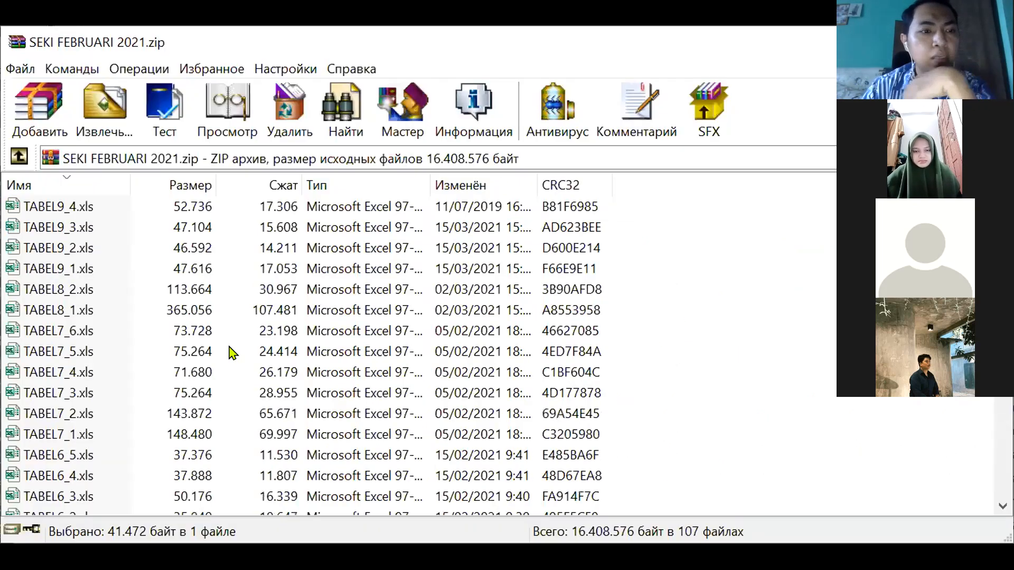
scroll(230, 352, down, 6)
scroll(231, 353, down, 20)
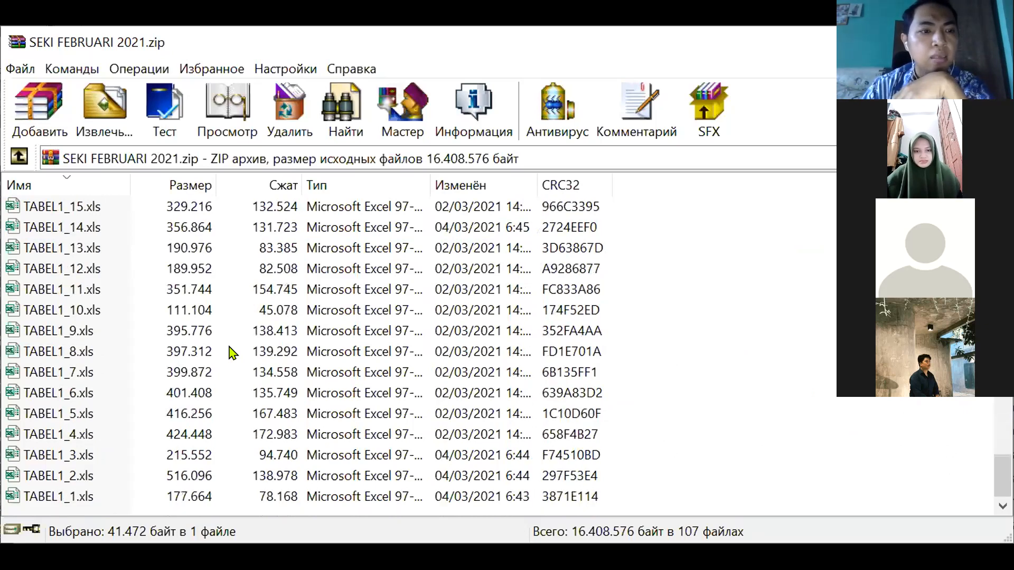
scroll(231, 352, up, 20)
scroll(230, 352, down, 20)
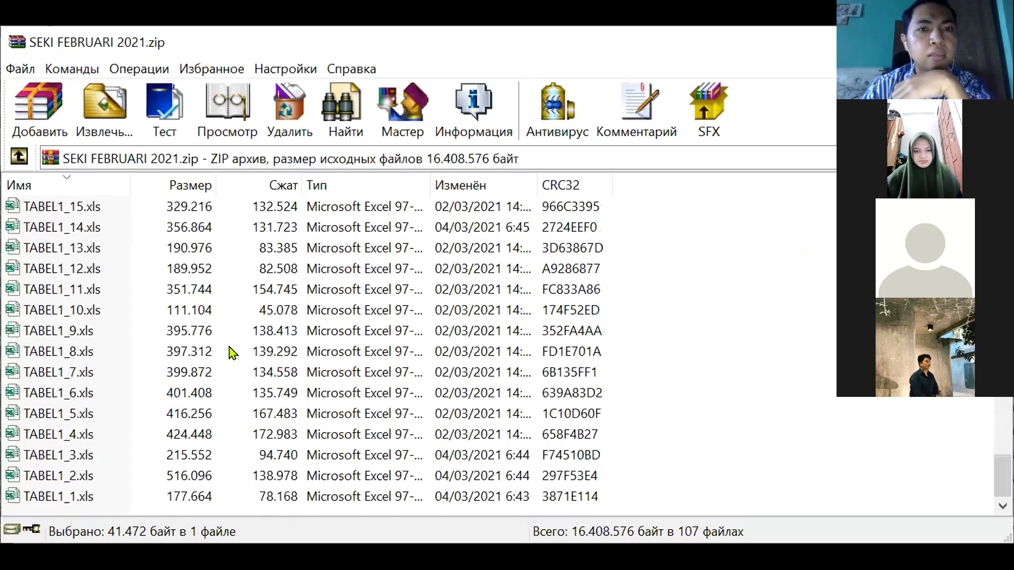
scroll(231, 352, up, 20)
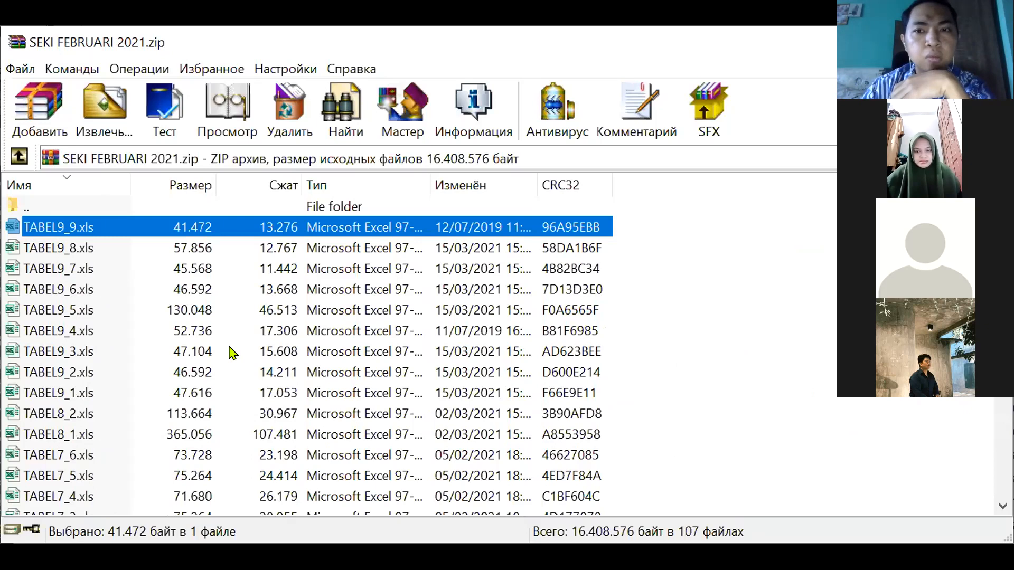
scroll(231, 352, down, 2)
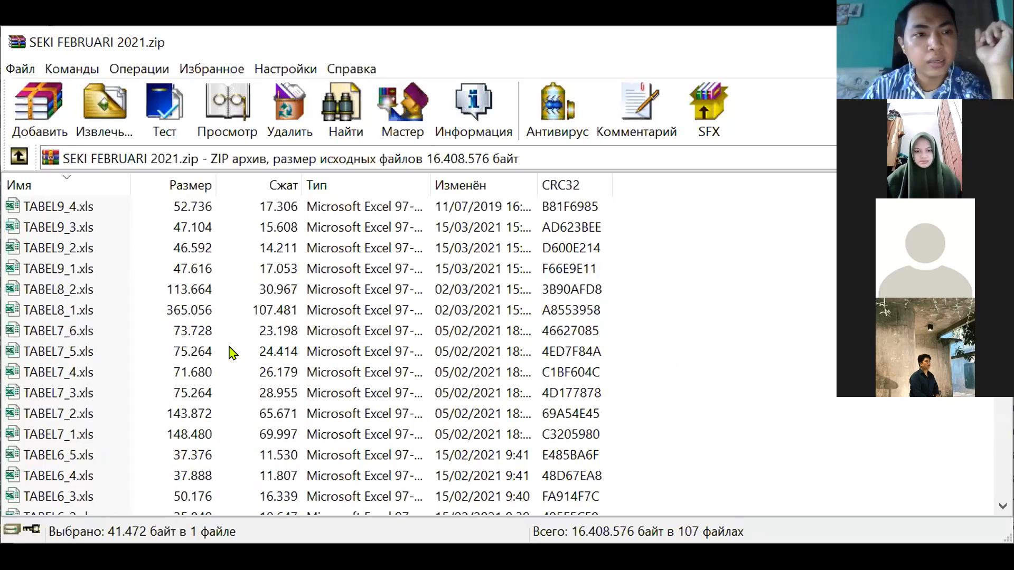
scroll(105, 320, up, 2)
scroll(106, 319, down, 20)
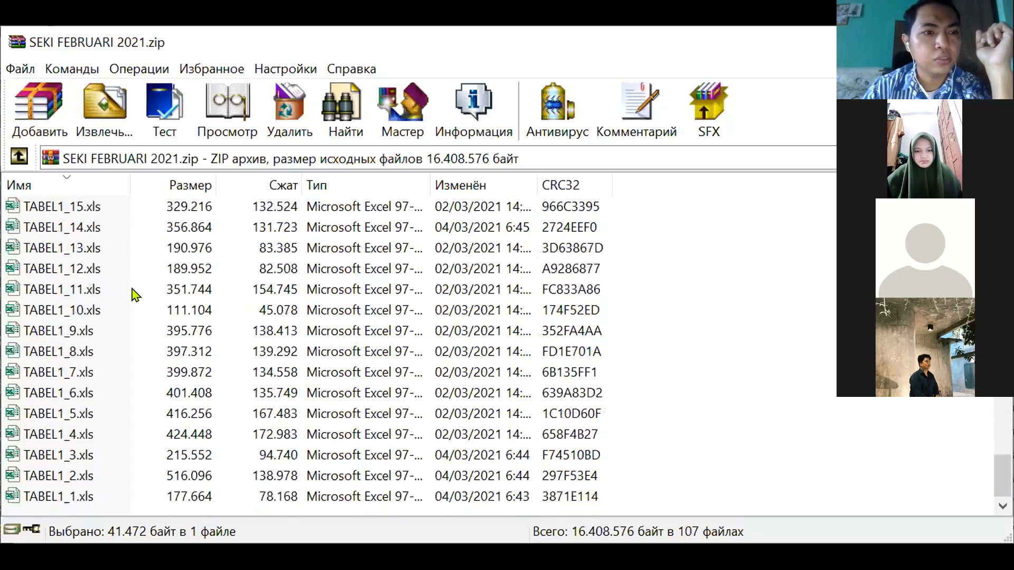
scroll(131, 290, up, 2)
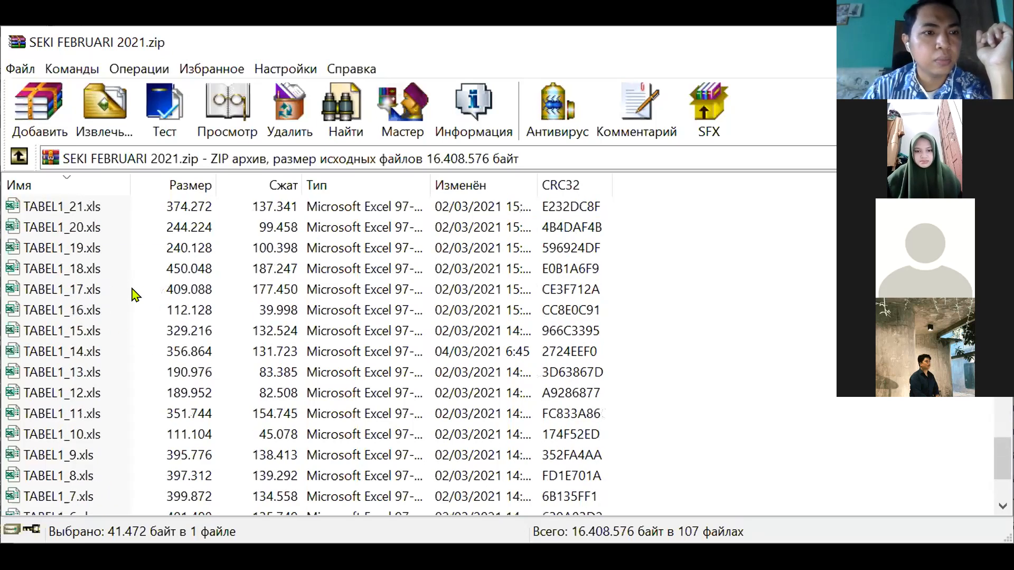
Step: Open TABEL1_20.xls from the archive in Excel and review the rupiah deposit figures for all provinces
double_click(42, 229)
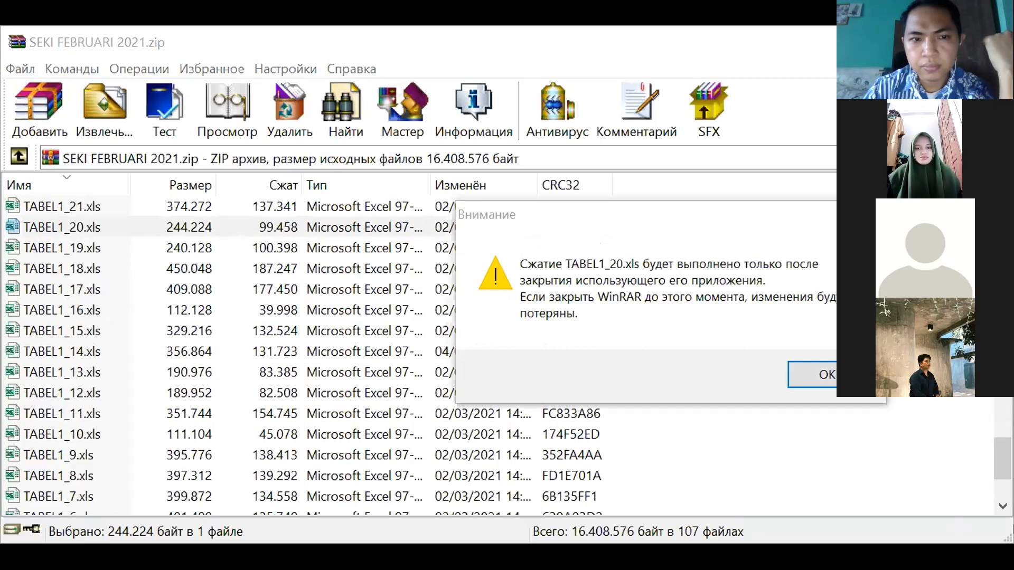
key(alt+Tab)
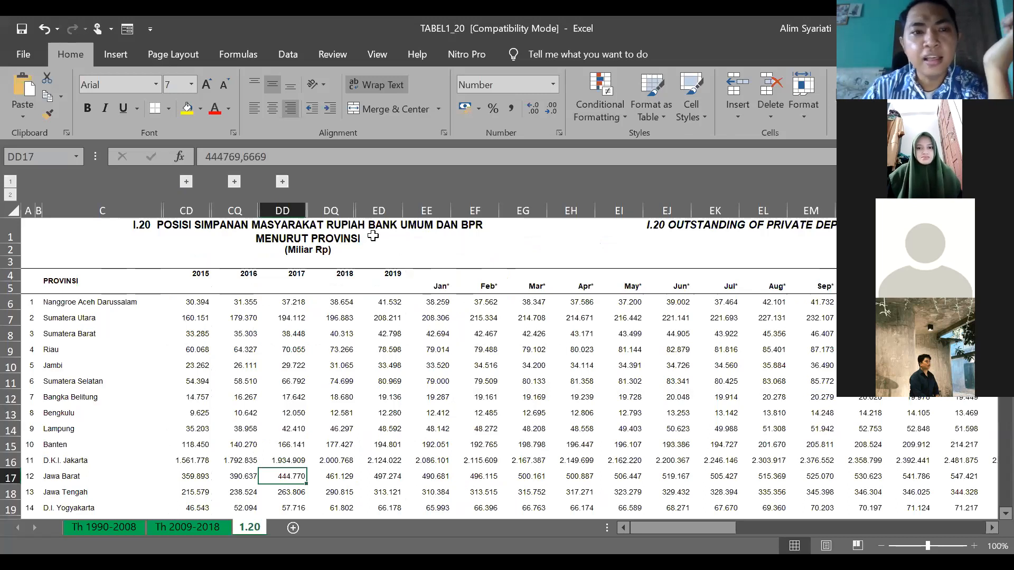
scroll(189, 328, down, 5)
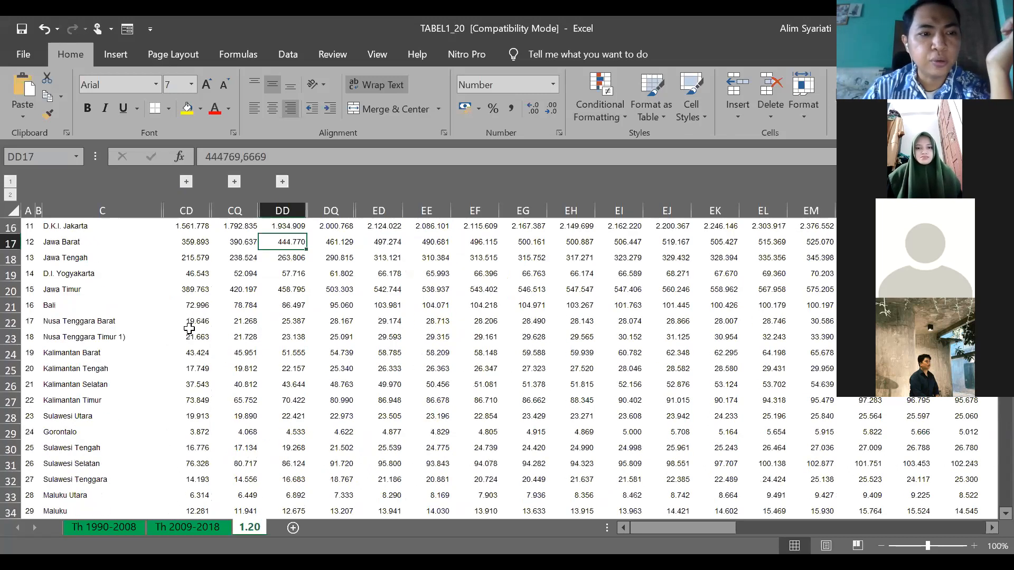
scroll(190, 328, down, 5)
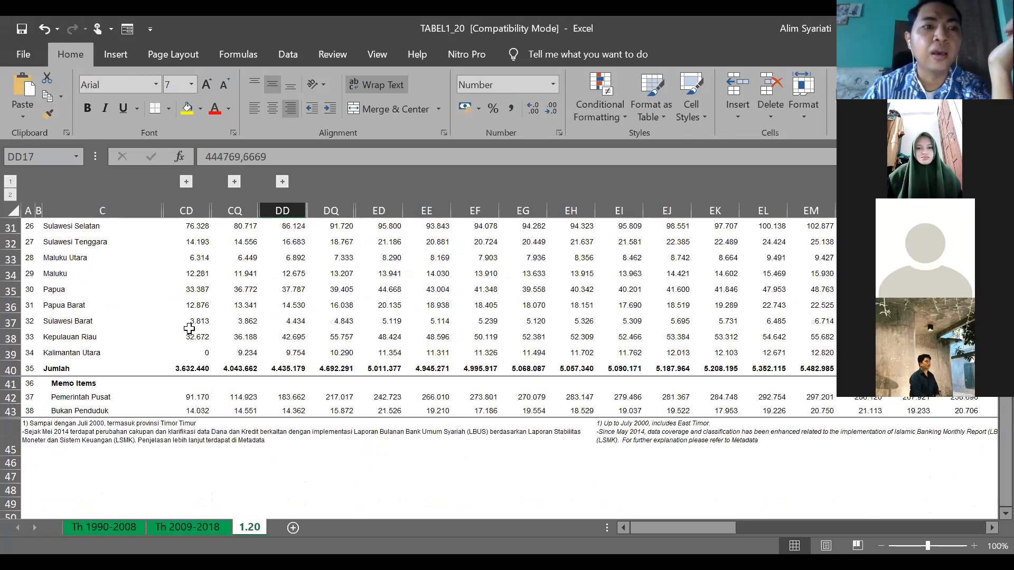
scroll(189, 329, up, 10)
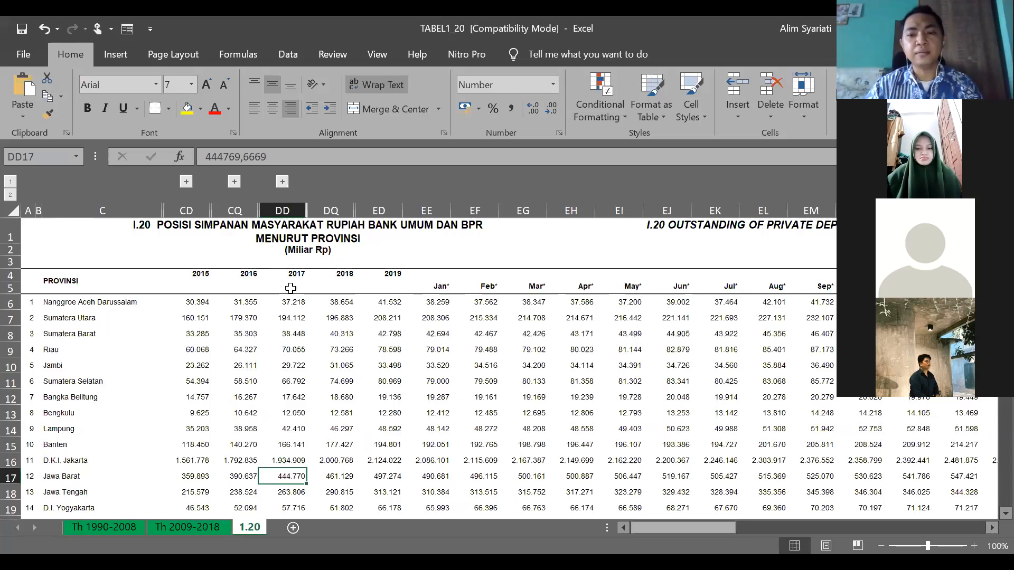
Step: Switch to the PowerPoint presentation Menyusun data deskriptif at the DATA SEKUNDER slide
click(565, 392)
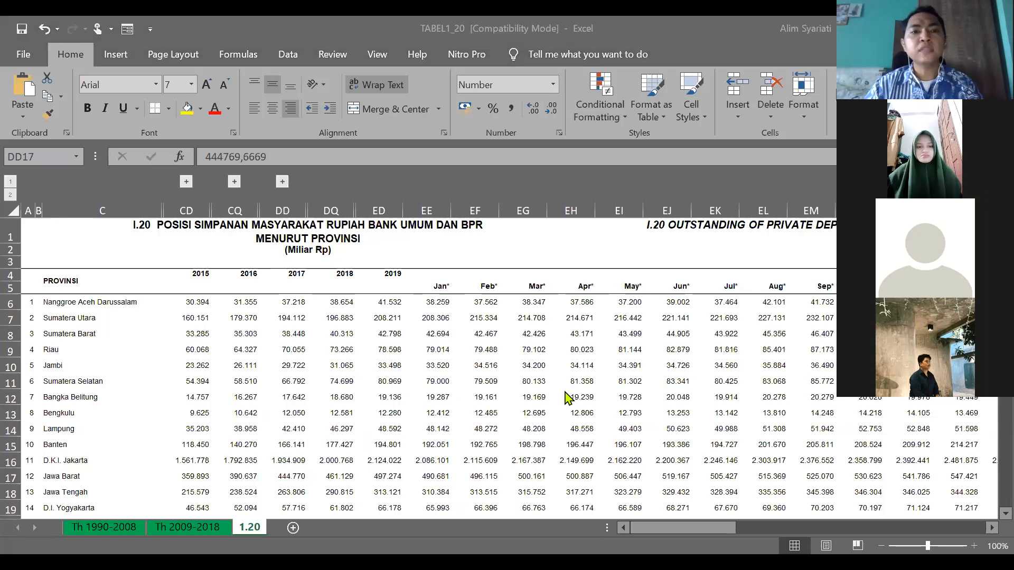
key(alt+Tab)
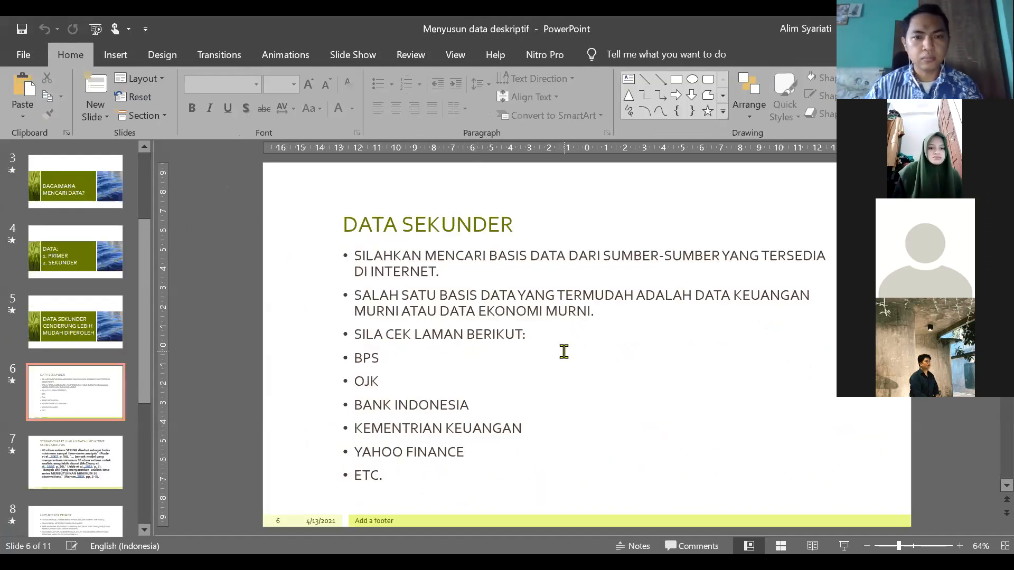
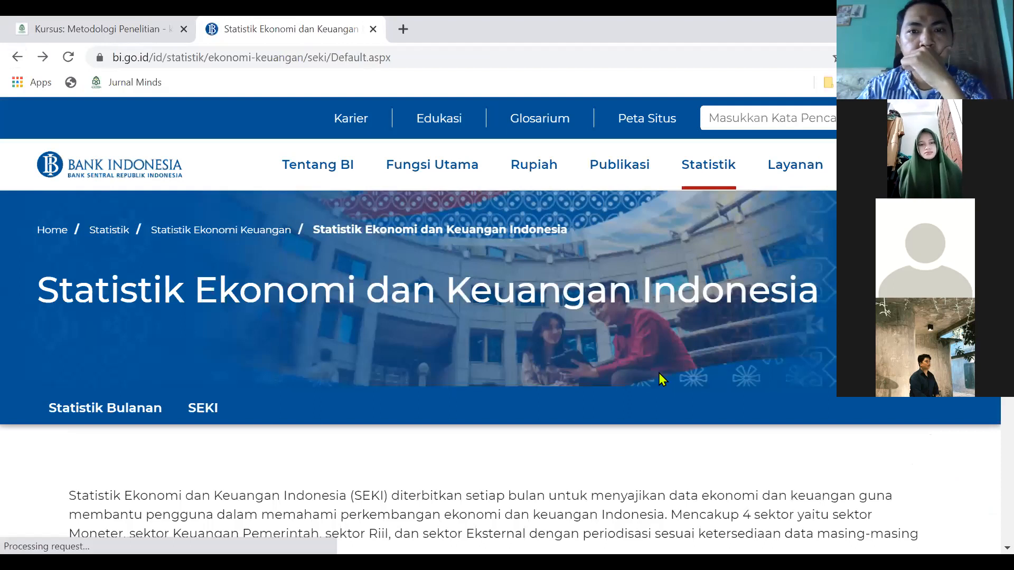
Step: Look through Bank Indonesia's SEKI page in the browser, including its introduction and the first page of Statistik Bulanan editions
scroll(658, 373, down, 6)
scroll(658, 376, up, 1)
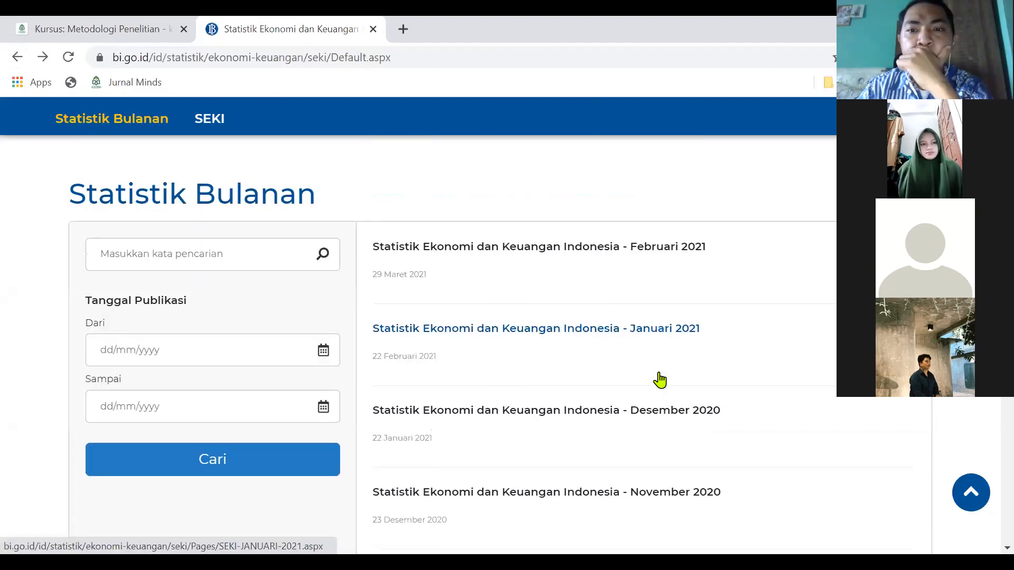
scroll(660, 380, down, 2)
scroll(660, 379, up, 3)
scroll(660, 379, down, 4)
scroll(659, 379, down, 8)
scroll(660, 379, down, 3)
scroll(660, 379, up, 2)
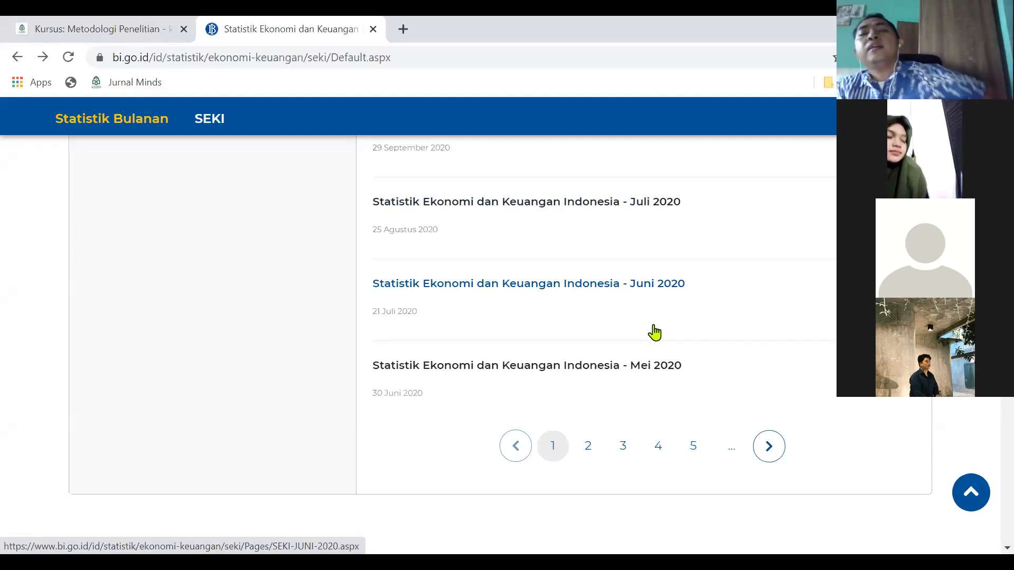
scroll(653, 331, up, 4)
scroll(654, 332, down, 5)
scroll(654, 332, up, 4)
scroll(654, 332, up, 10)
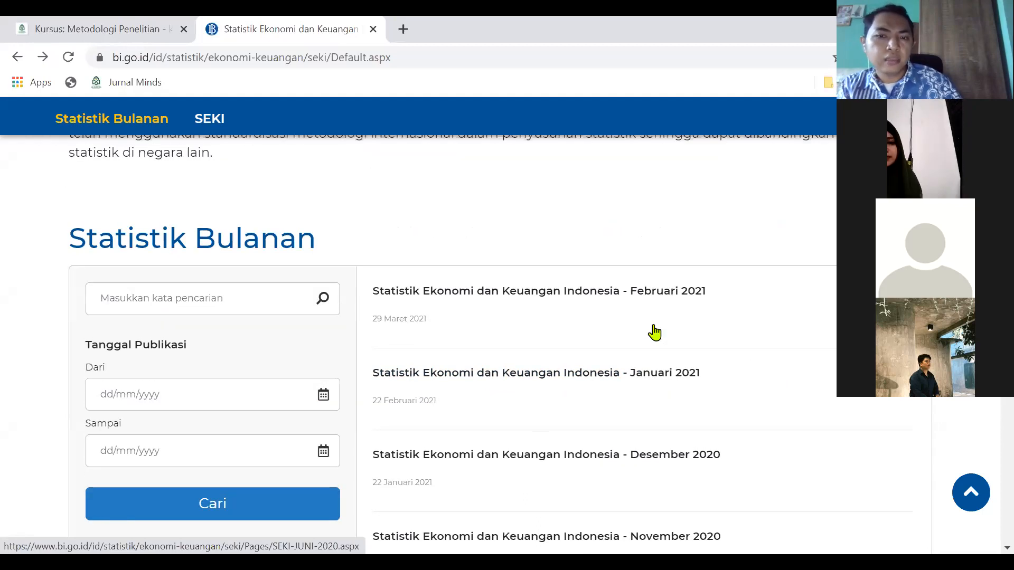
scroll(653, 332, down, 10)
scroll(654, 332, up, 15)
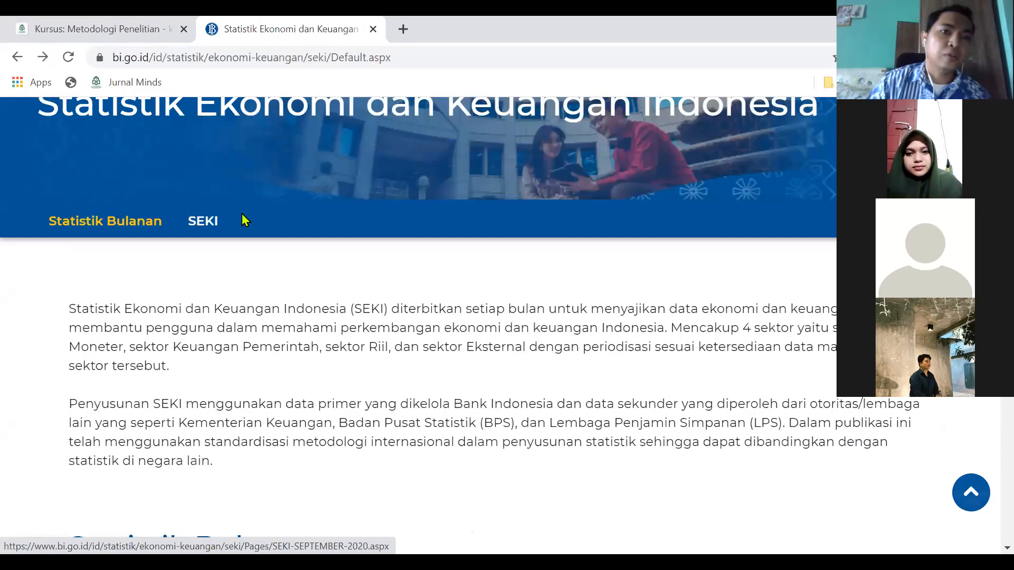
scroll(242, 220, up, 3)
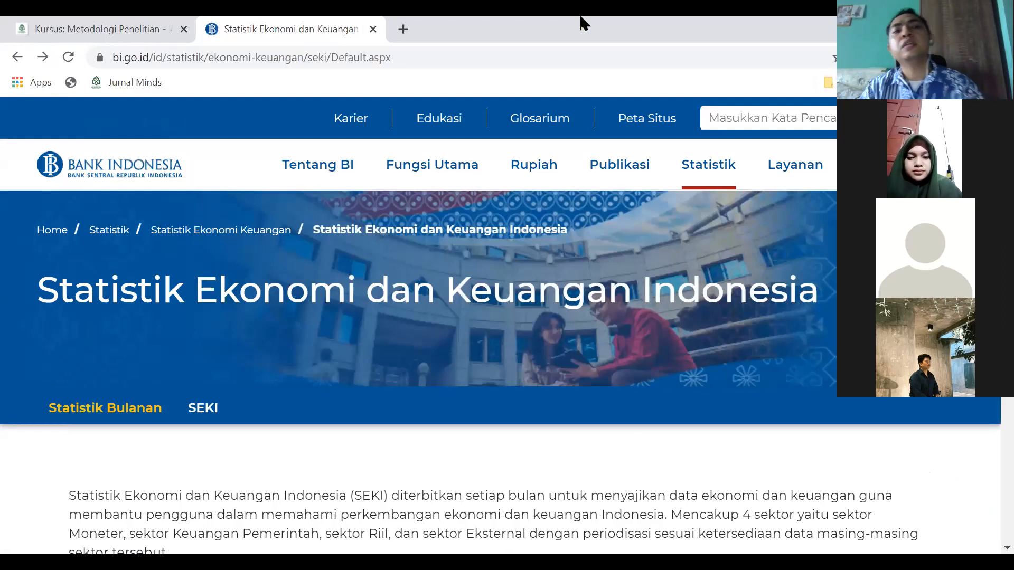
Step: Search Google for "yahoo finance" and open the Yahoo Finance website from the results
click(187, 58)
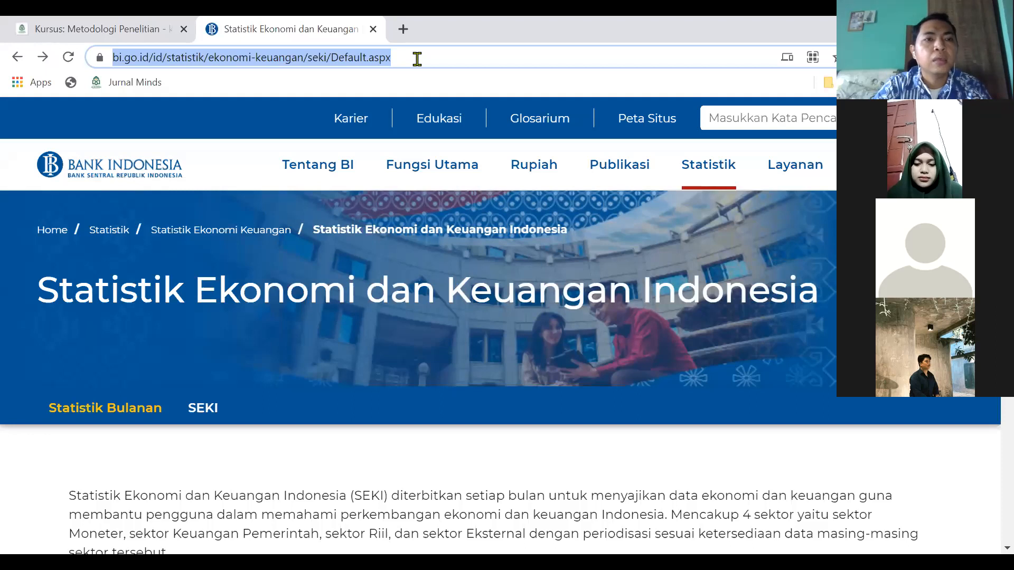
text(yahoo)
key(Down)
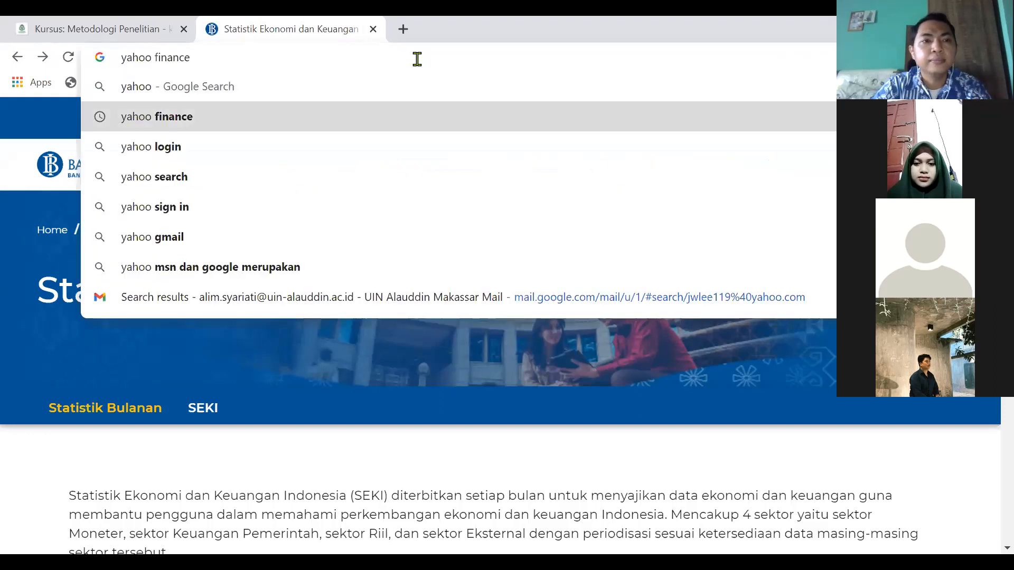
key(Return)
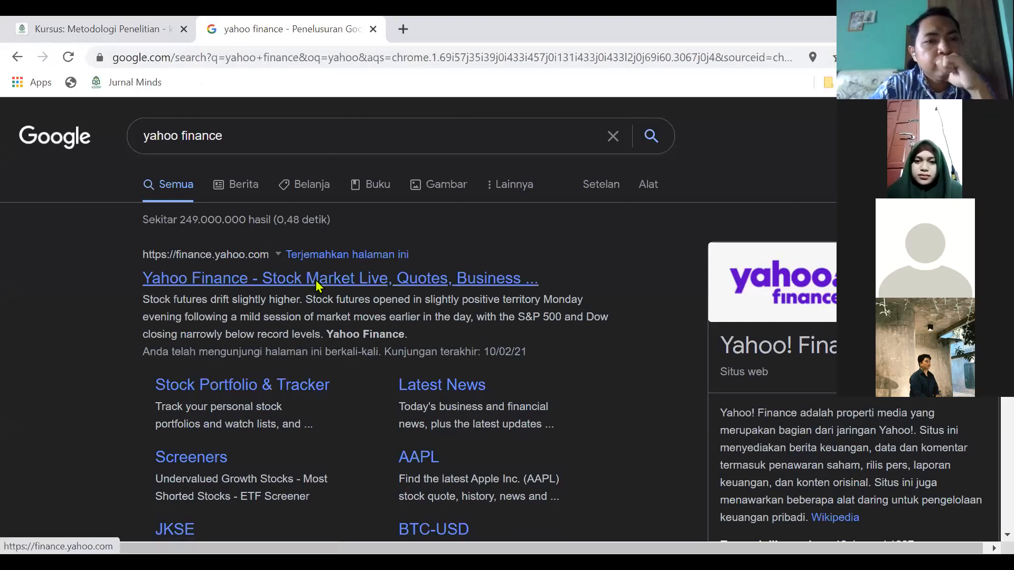
click(316, 286)
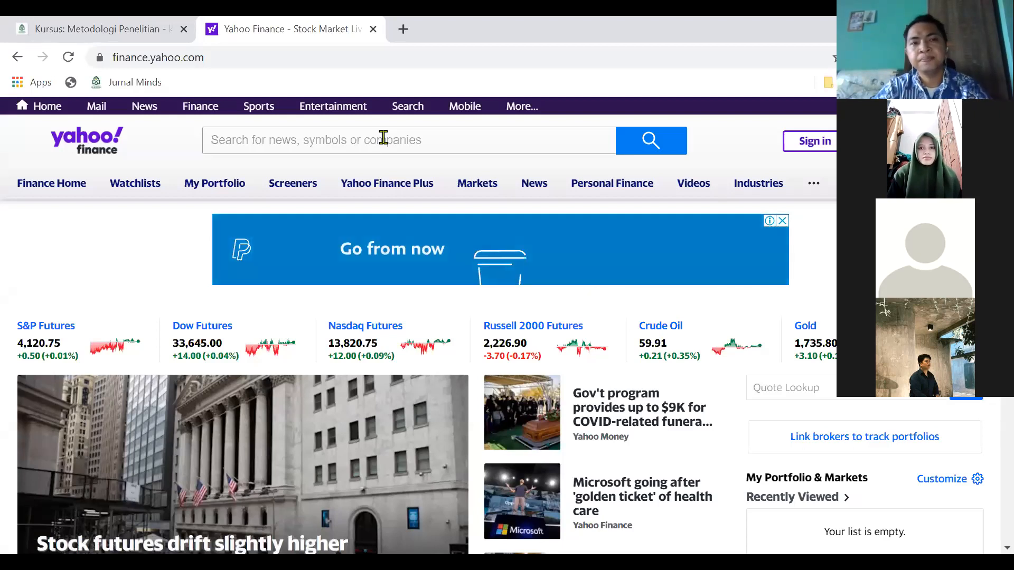
click(267, 137)
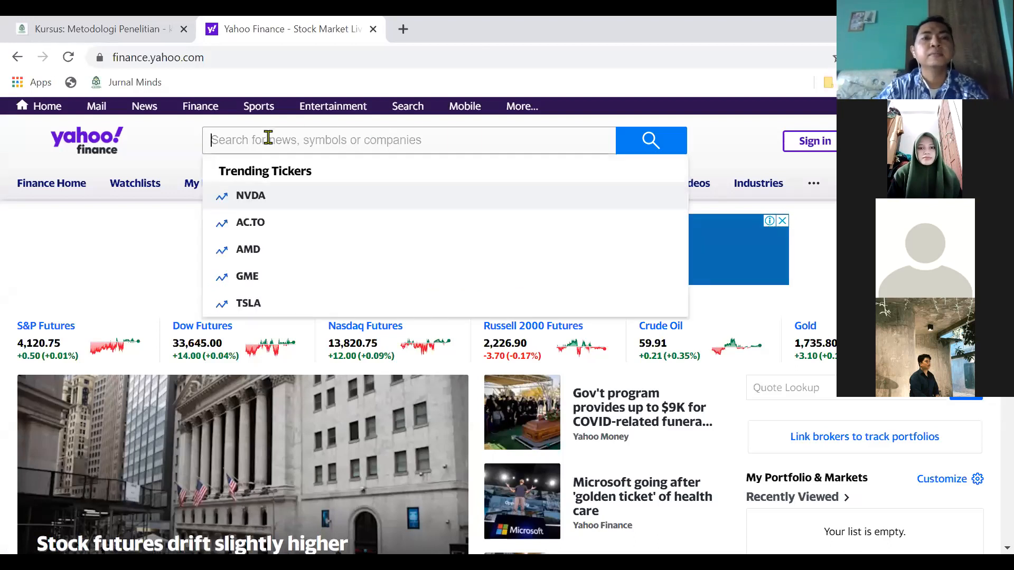
click(732, 140)
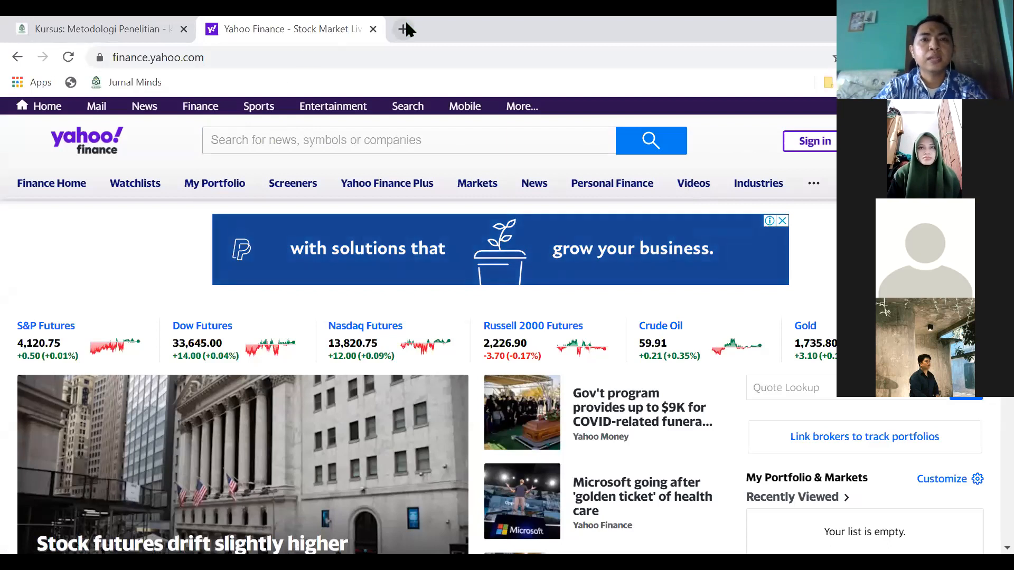
click(404, 30)
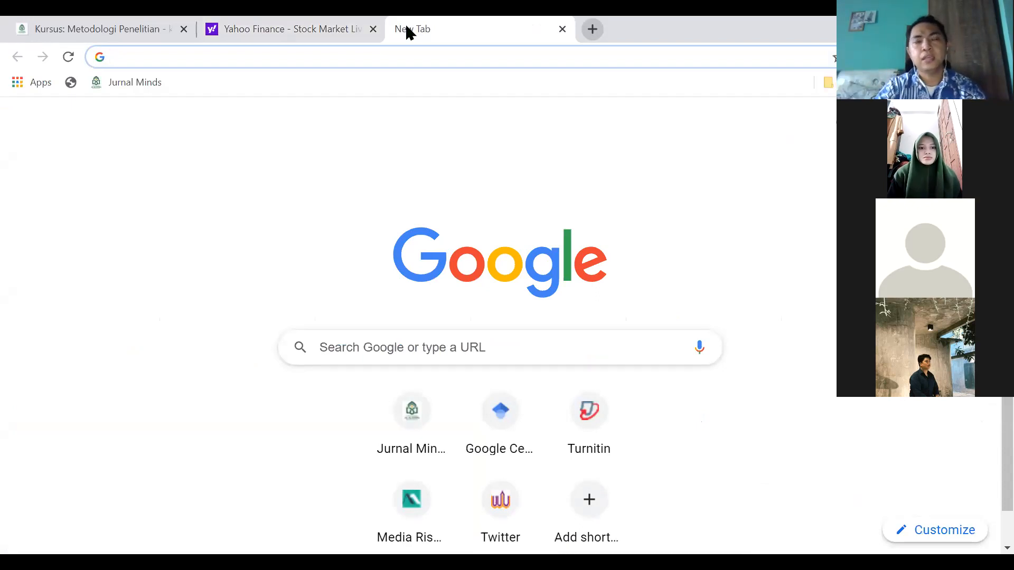
click(284, 24)
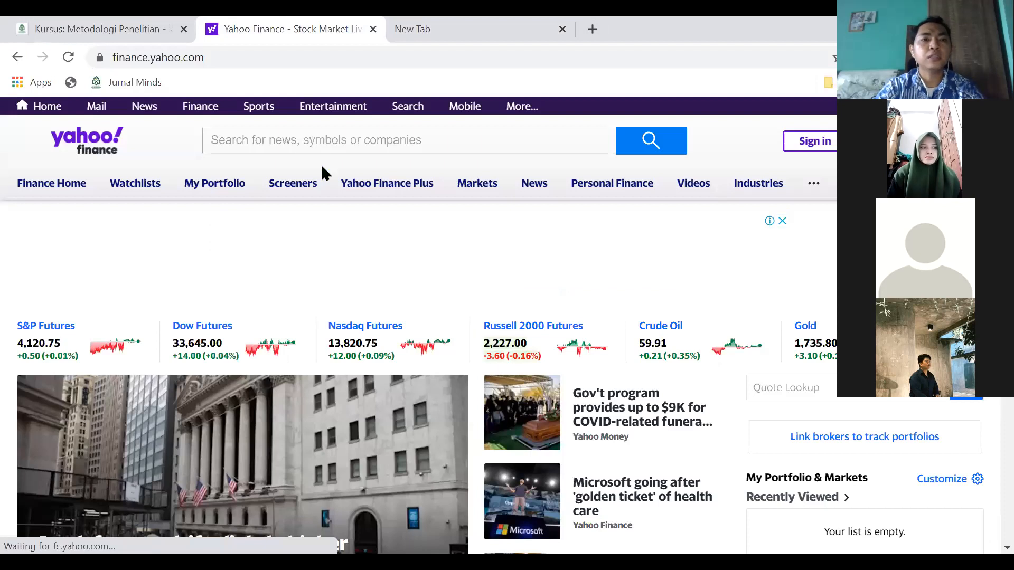
Step: Search Yahoo Finance for "fac", open the Facebook, Inc. (FB) quote and look over its summary page
click(299, 143)
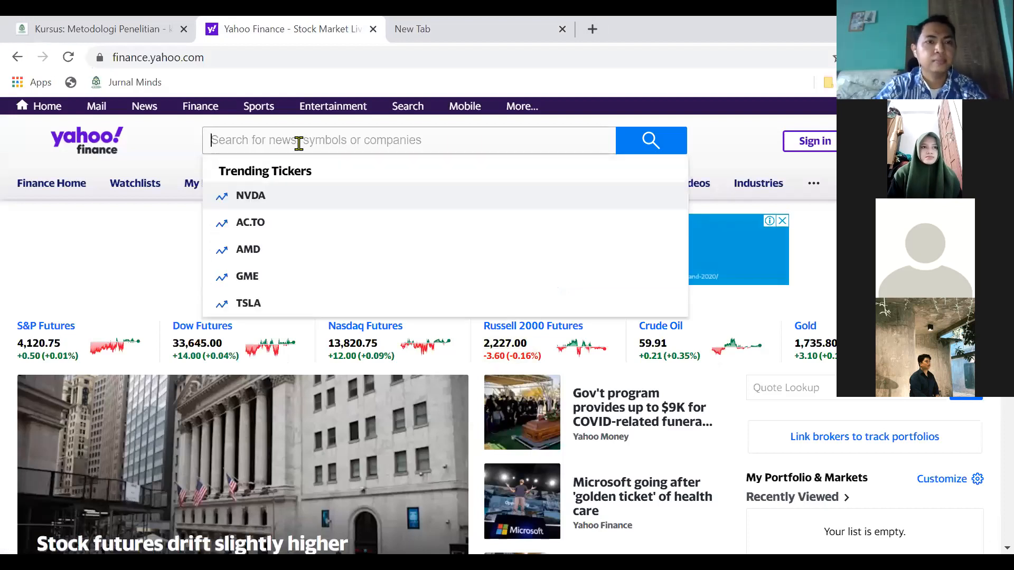
text(face)
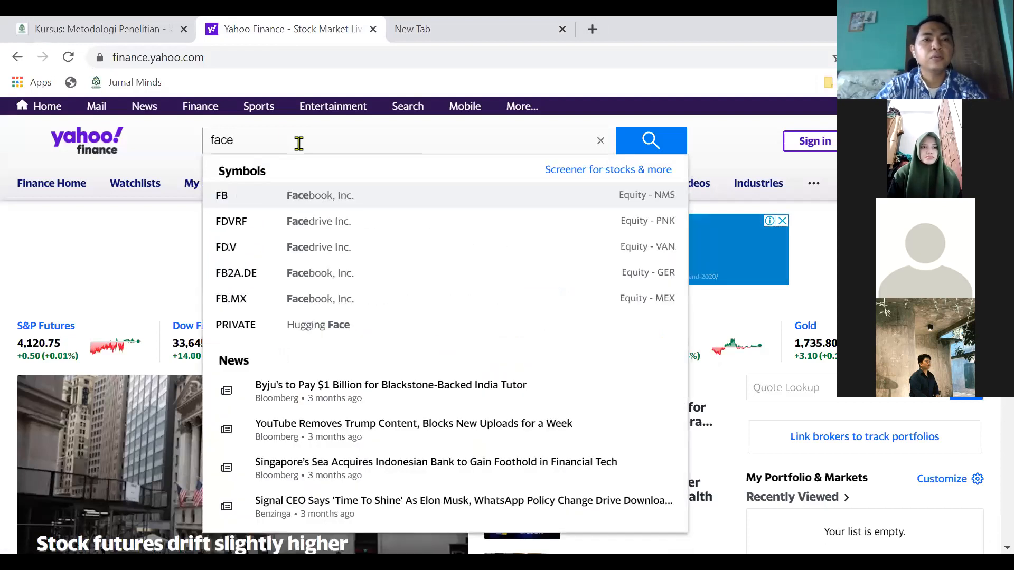
key(BackSpace)
key(BackSpace)
key(BackSpace)
key(BackSpace)
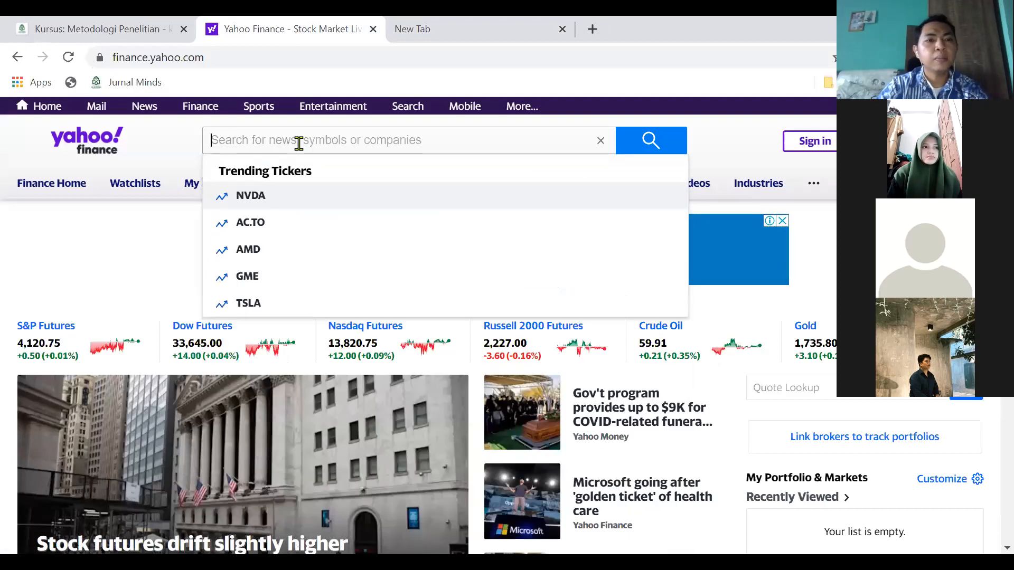
text(fac)
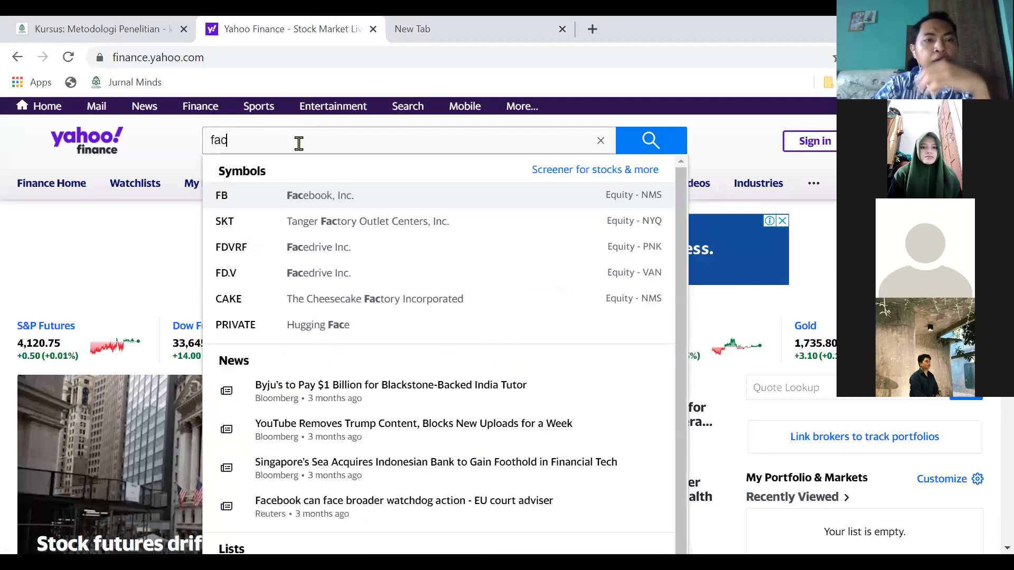
click(320, 199)
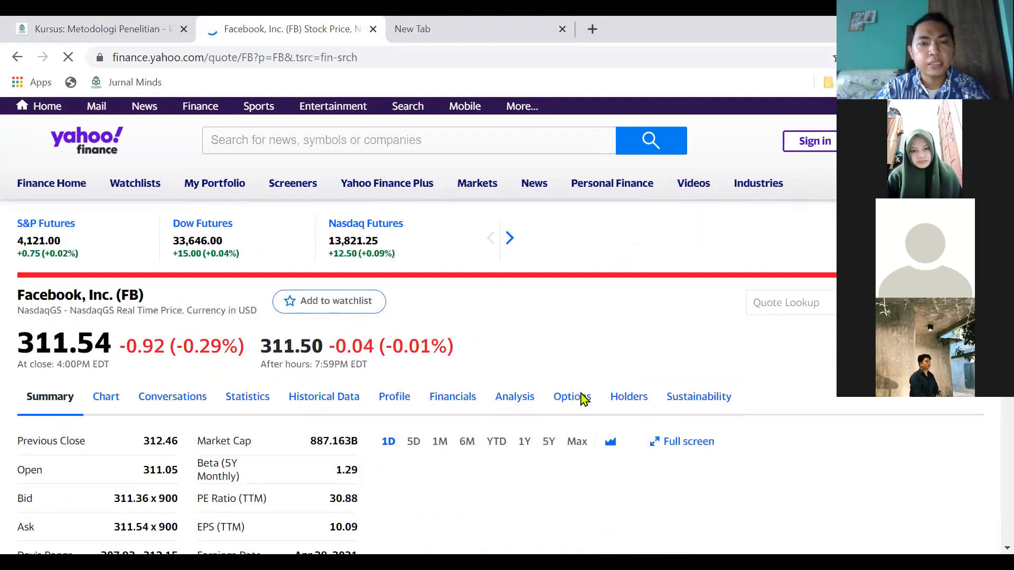
scroll(584, 400, down, 4)
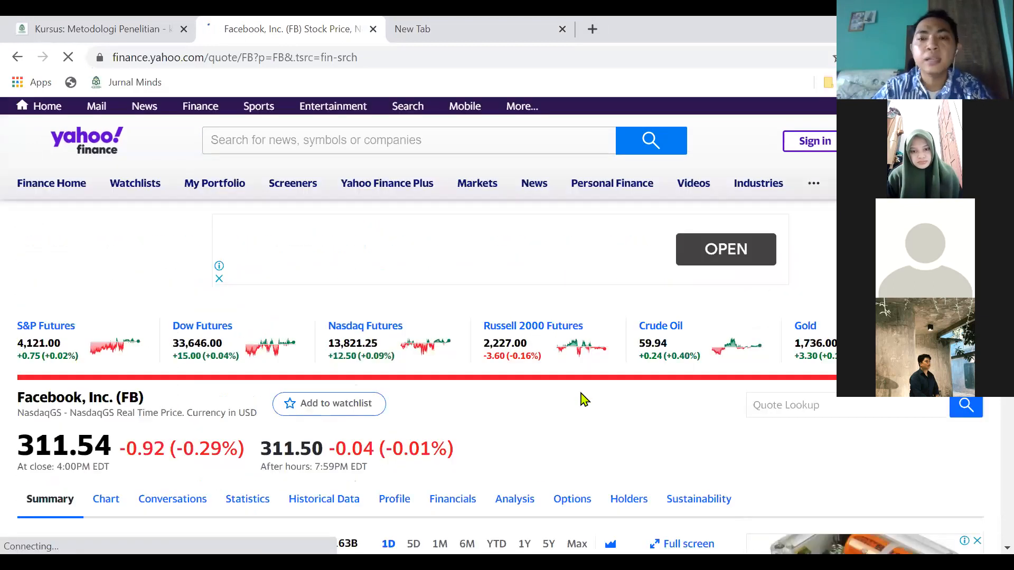
scroll(584, 400, down, 3)
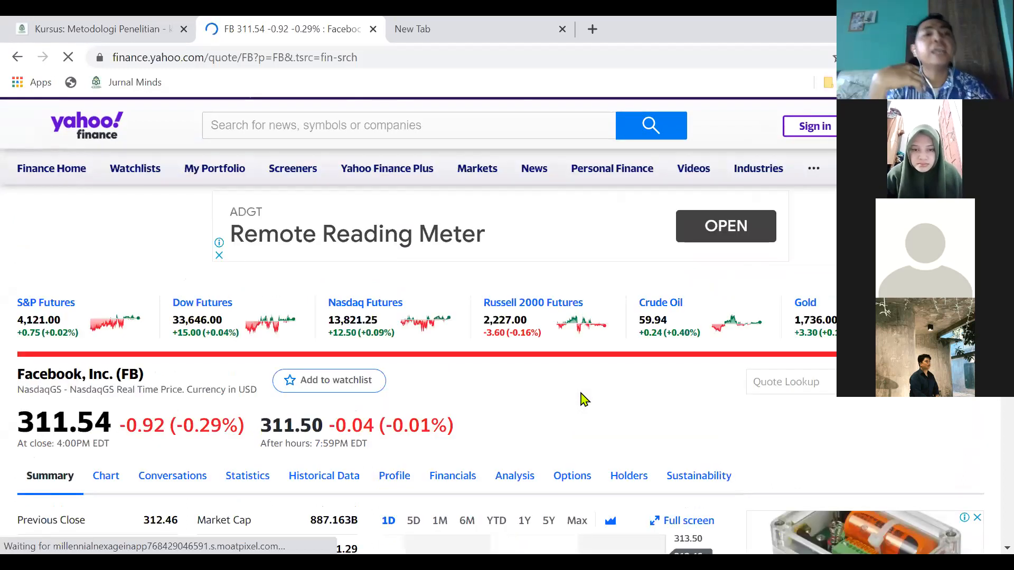
scroll(583, 399, down, 3)
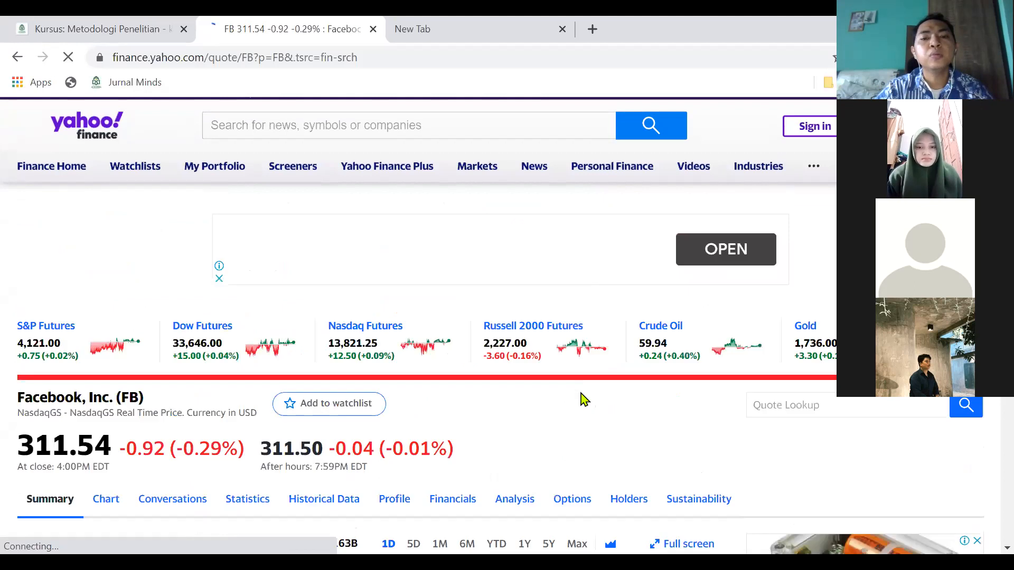
scroll(583, 400, down, 5)
scroll(585, 400, up, 5)
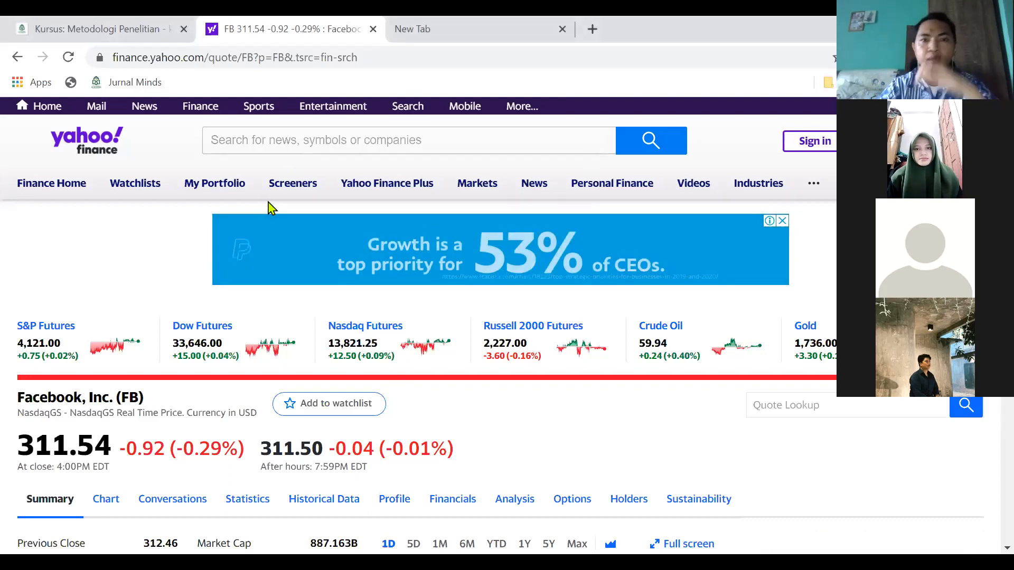
Step: Search for "indof", open the PT Indofood Sukses Makmur Tbk (INDF.JK) quote and review its summary figures and price chart
click(362, 143)
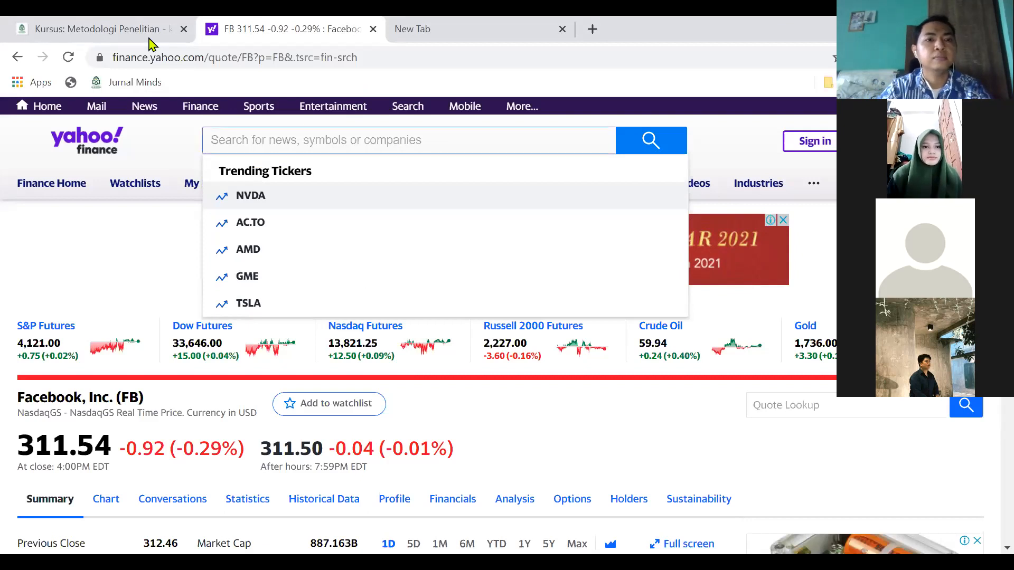
click(380, 140)
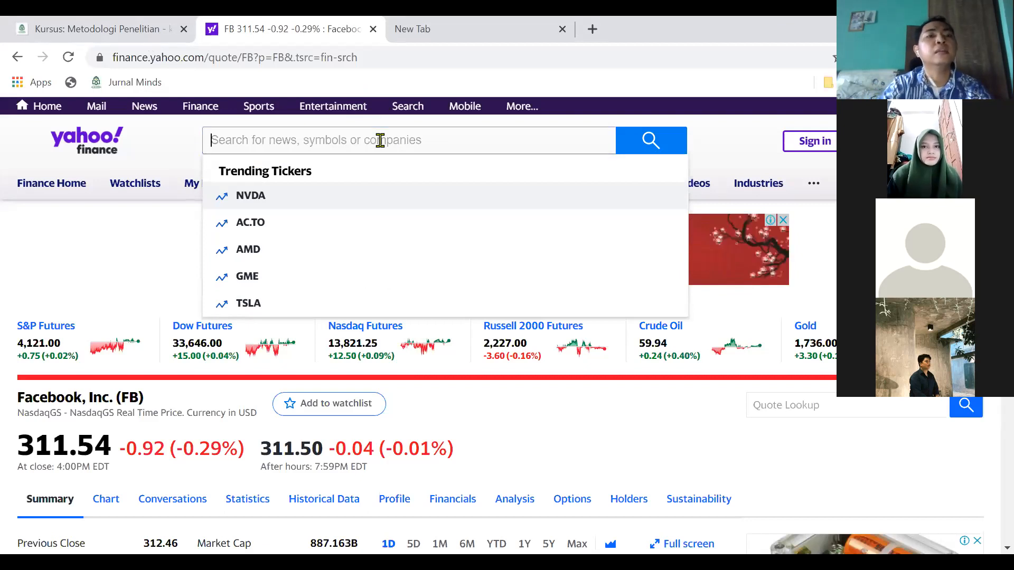
text(indof)
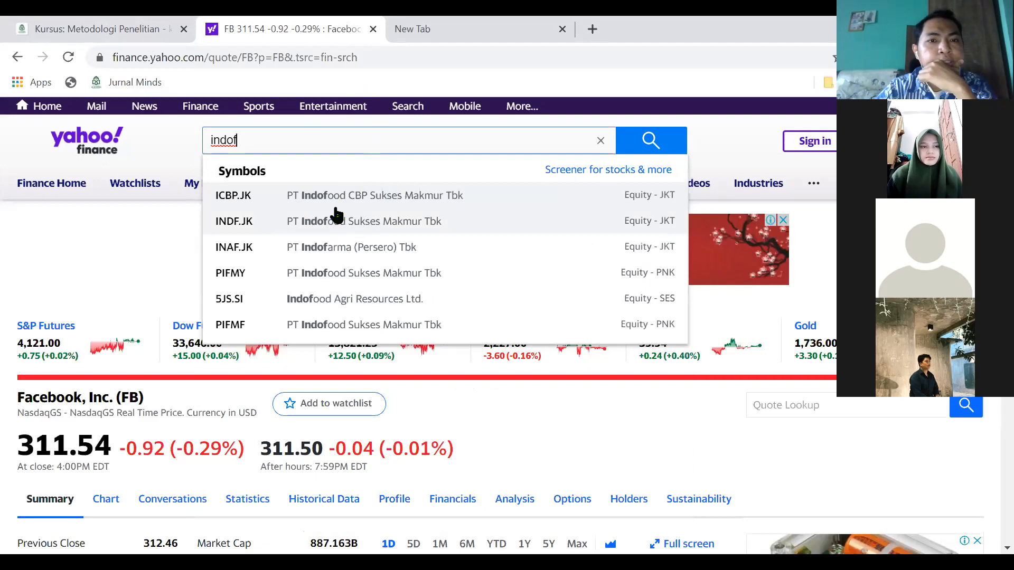
click(302, 223)
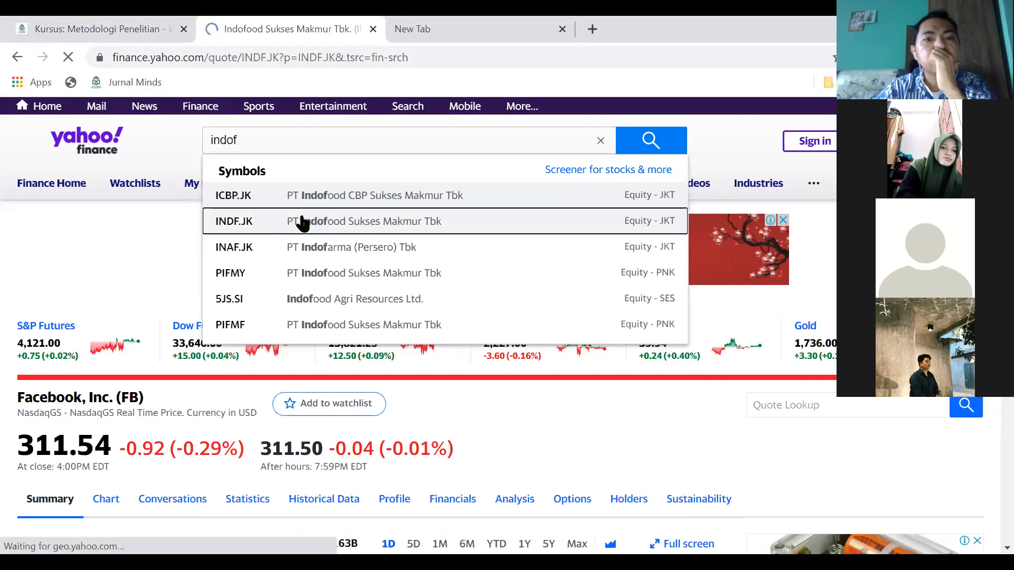
scroll(666, 330, down, 3)
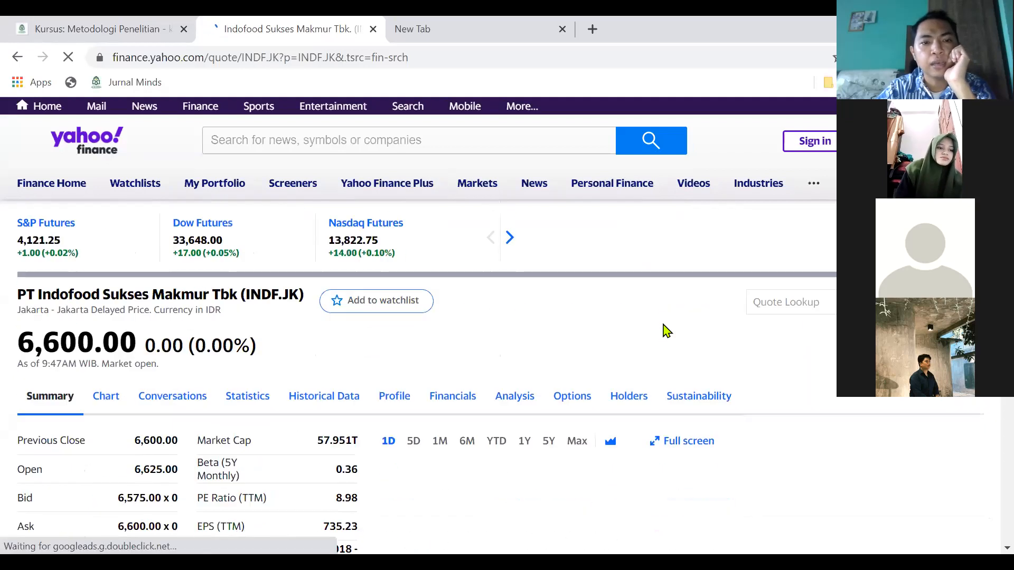
scroll(665, 331, down, 2)
scroll(666, 330, down, 3)
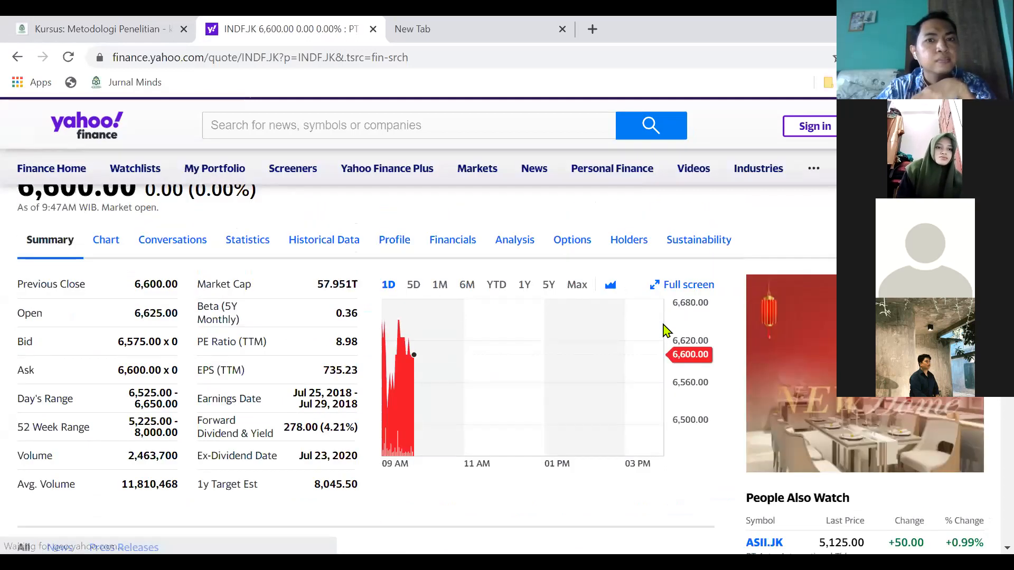
scroll(665, 330, up, 3)
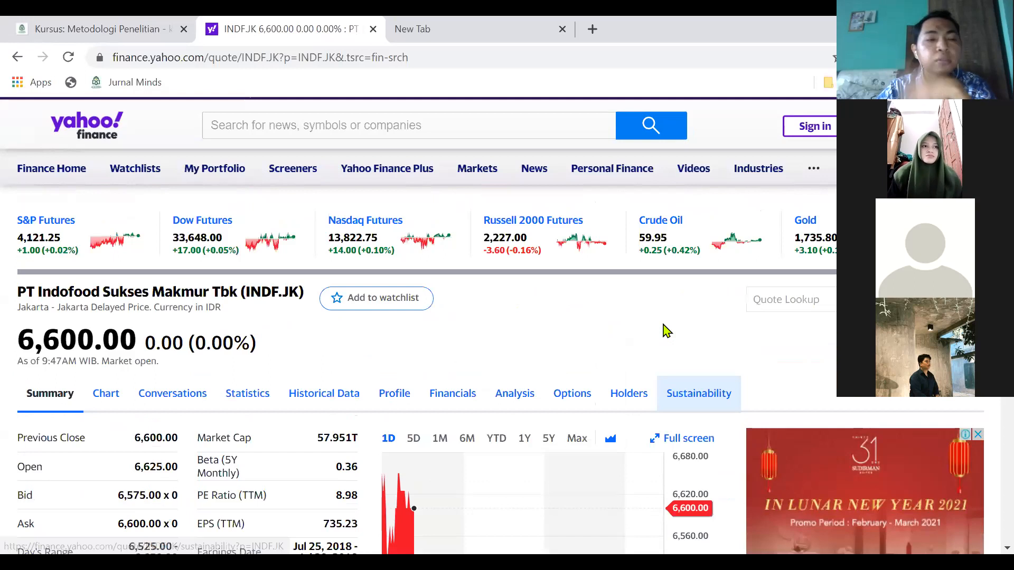
Step: Search for "gold", open the Gold Jun 21 (GC=F) futures quote and display its historical data
click(360, 129)
text(g)
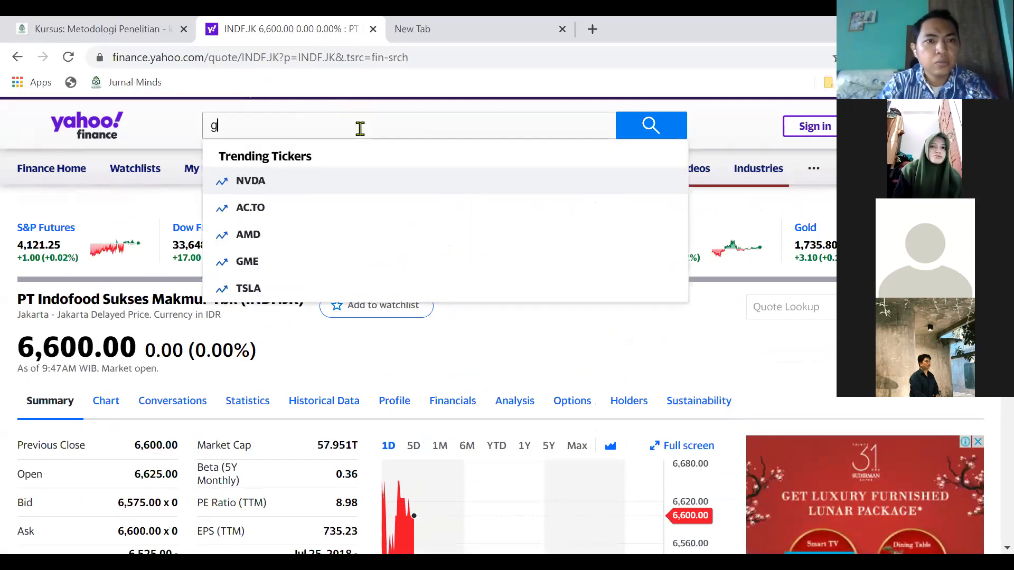
text(old)
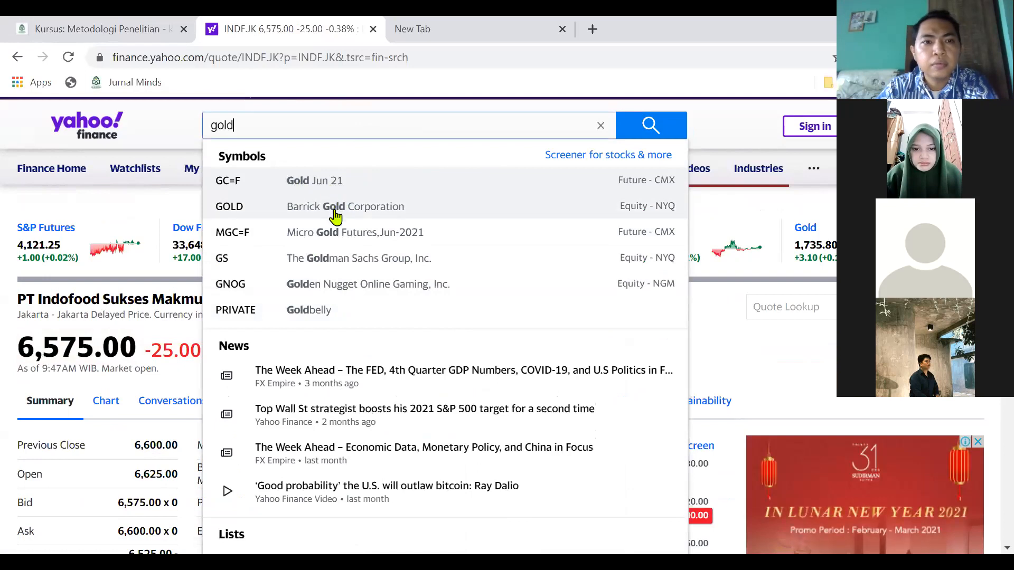
click(312, 190)
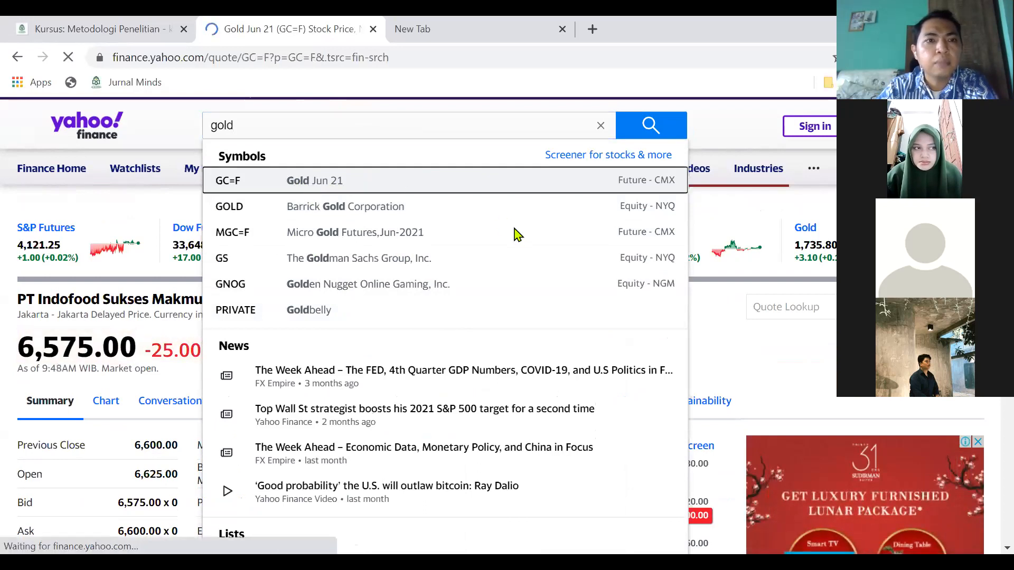
scroll(481, 274, down, 4)
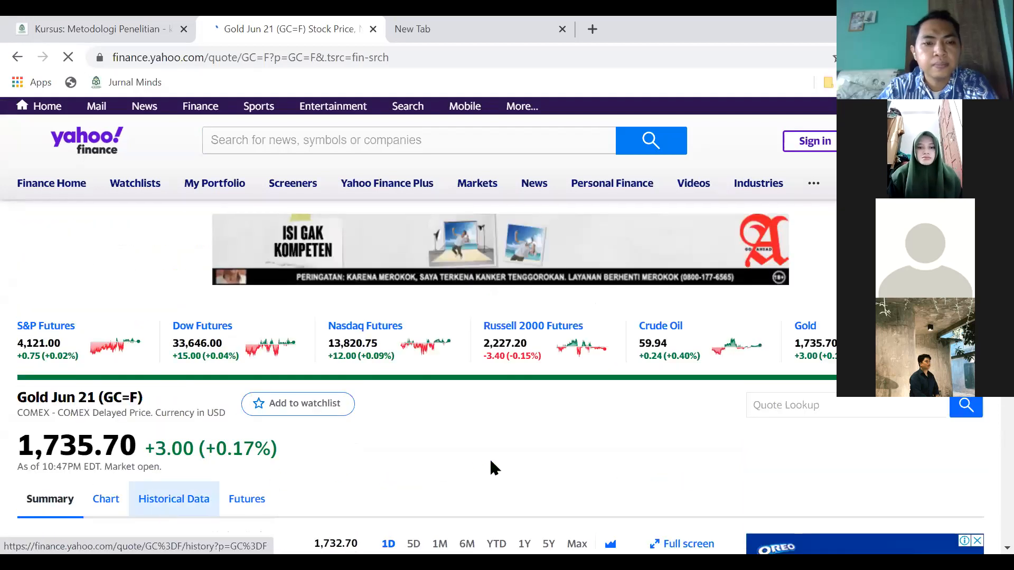
click(177, 506)
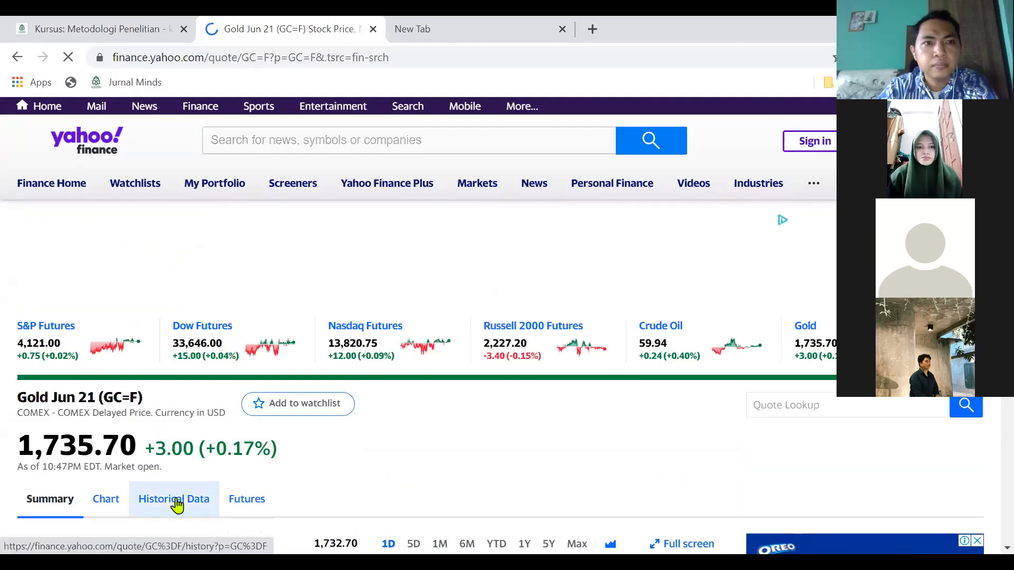
scroll(403, 479, down, 4)
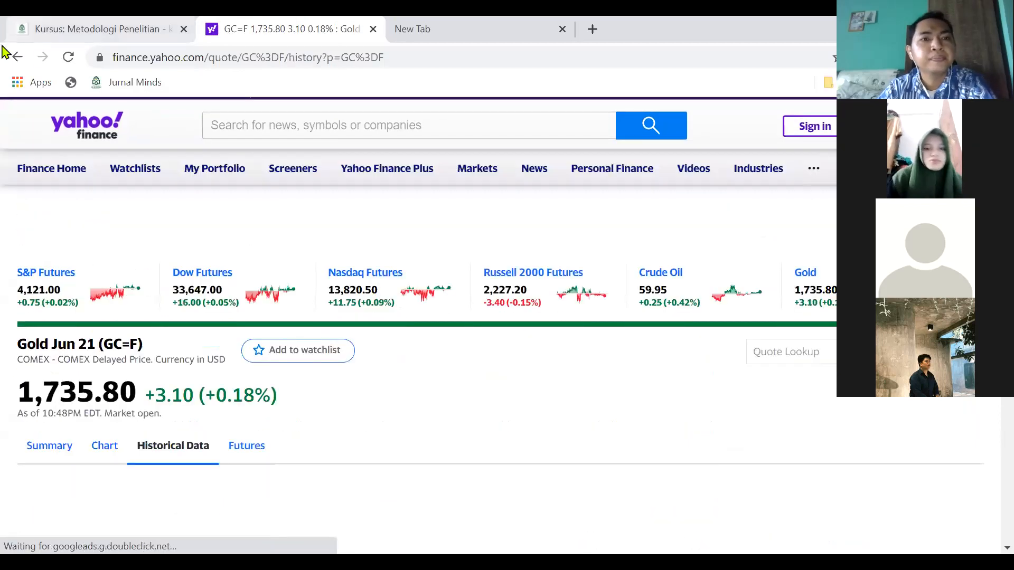
Step: Search for "palm oil", open the FTSE Bursa Malaysia Palm Oil index (FBMPMP.FGI) and examine its historical price data
click(345, 127)
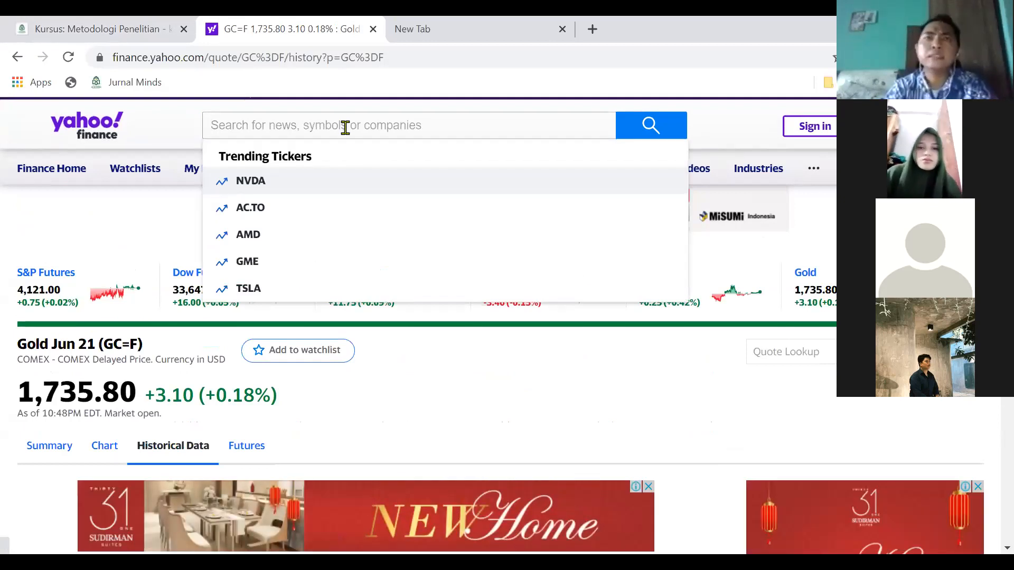
text(palm o)
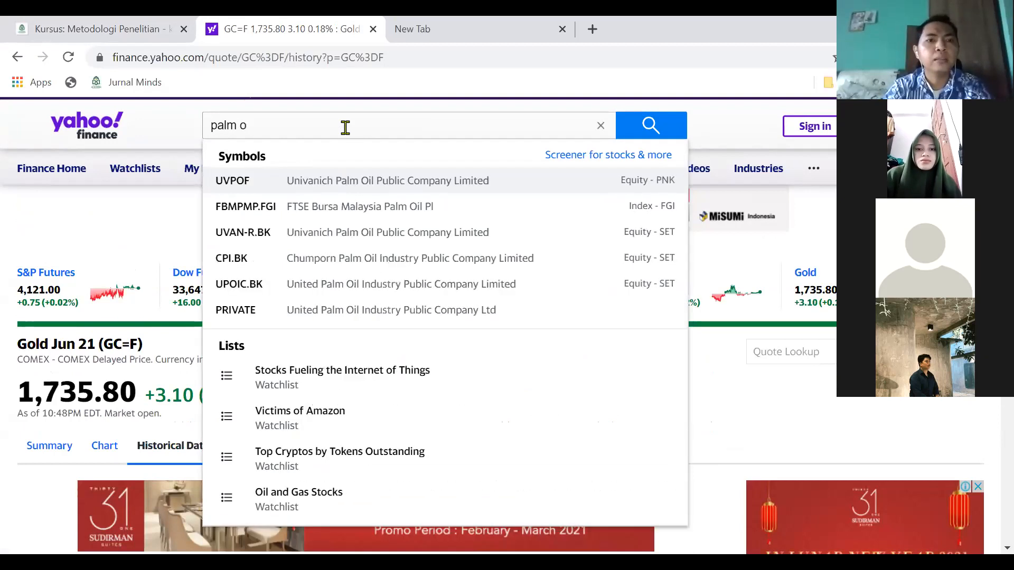
text(il)
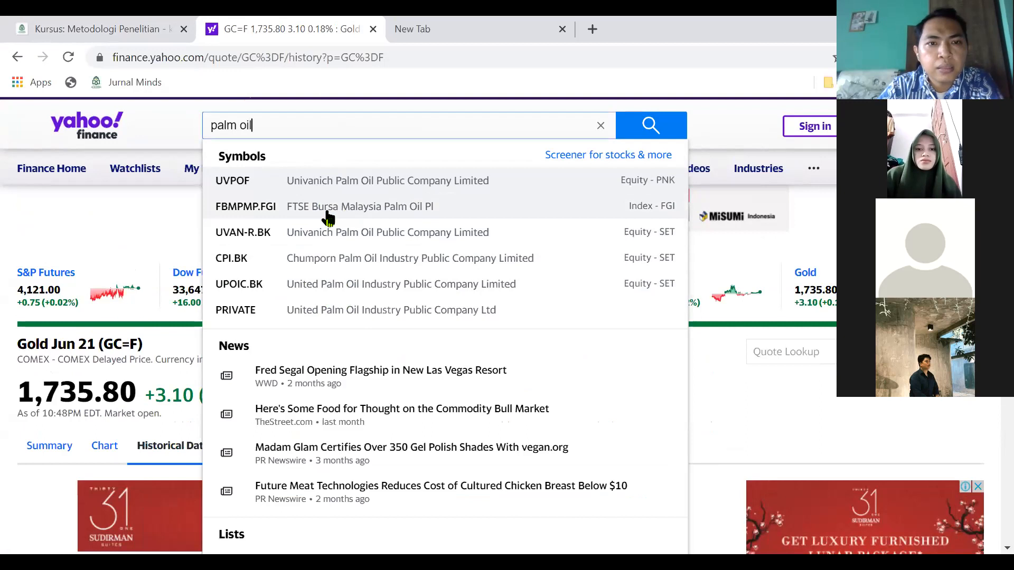
click(403, 210)
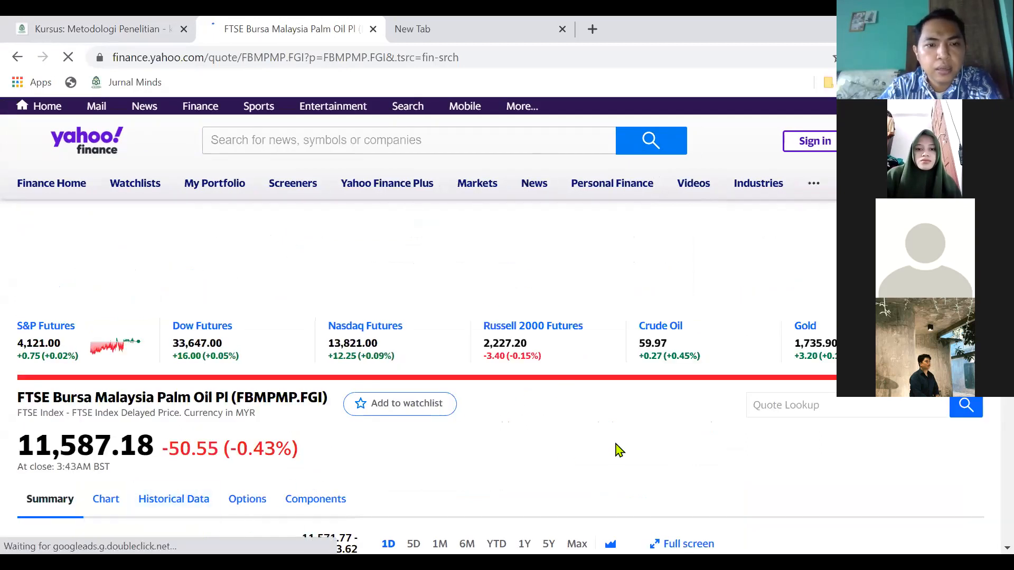
scroll(618, 449, down, 2)
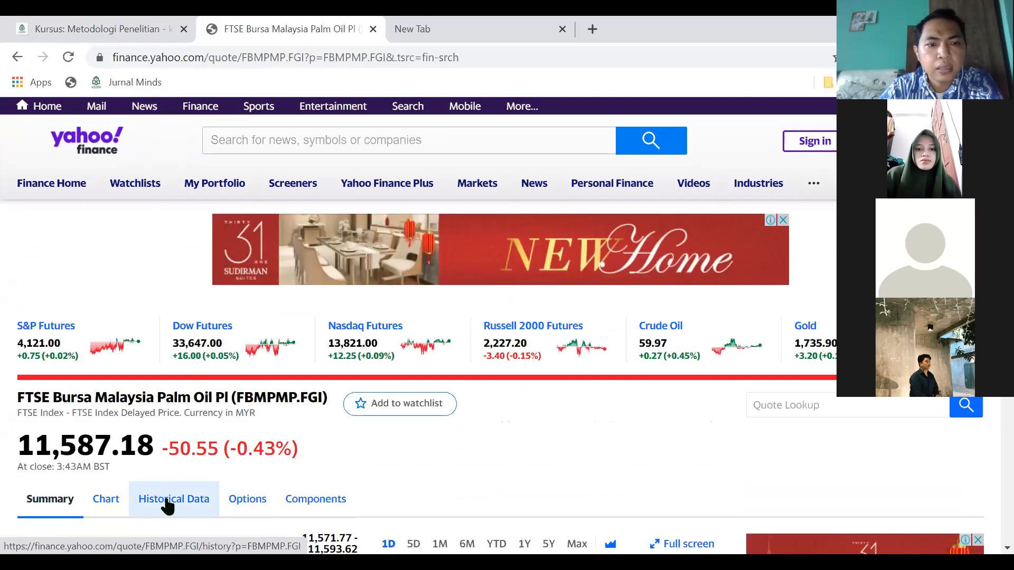
click(167, 505)
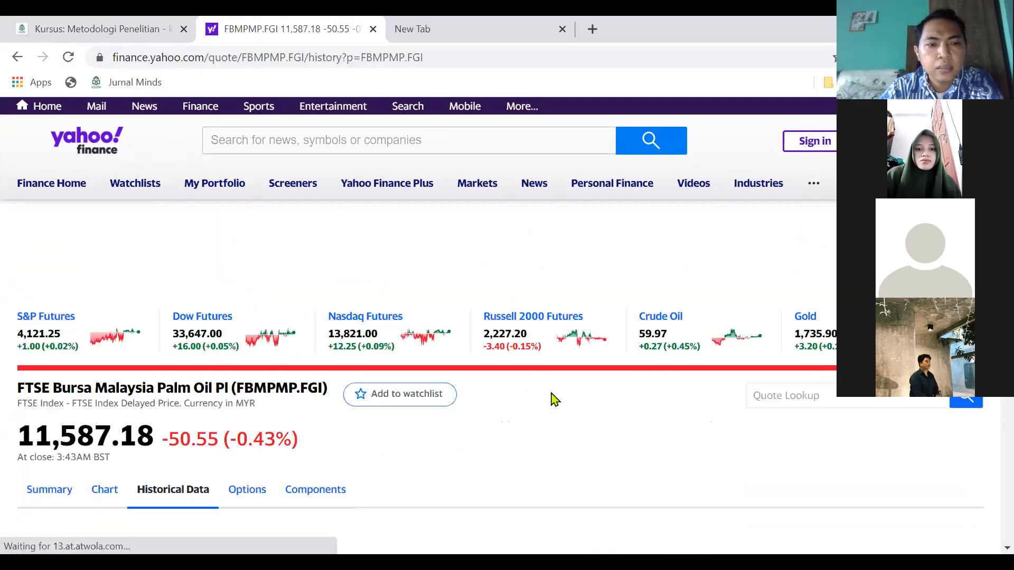
scroll(554, 400, down, 5)
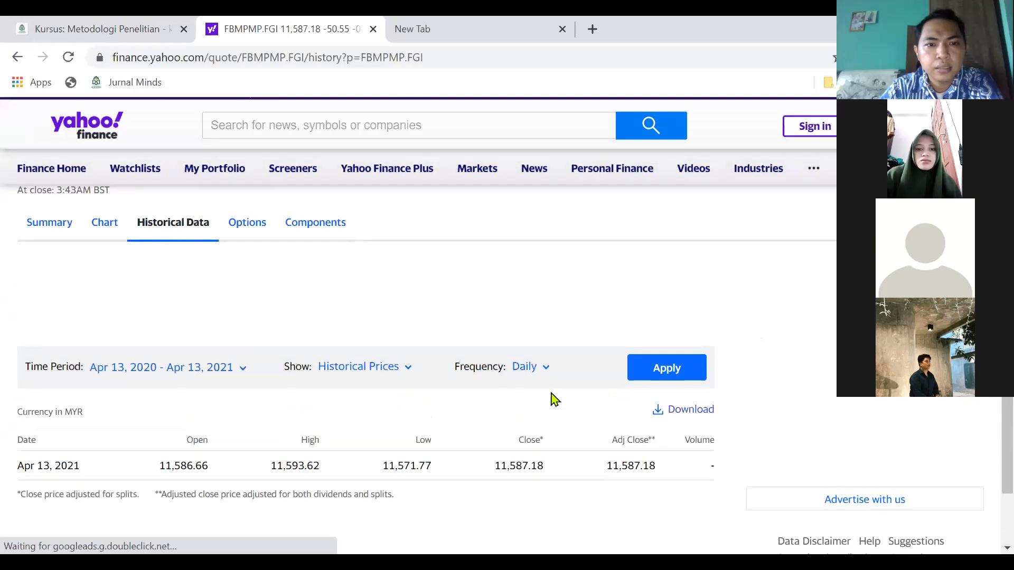
scroll(554, 400, down, 1)
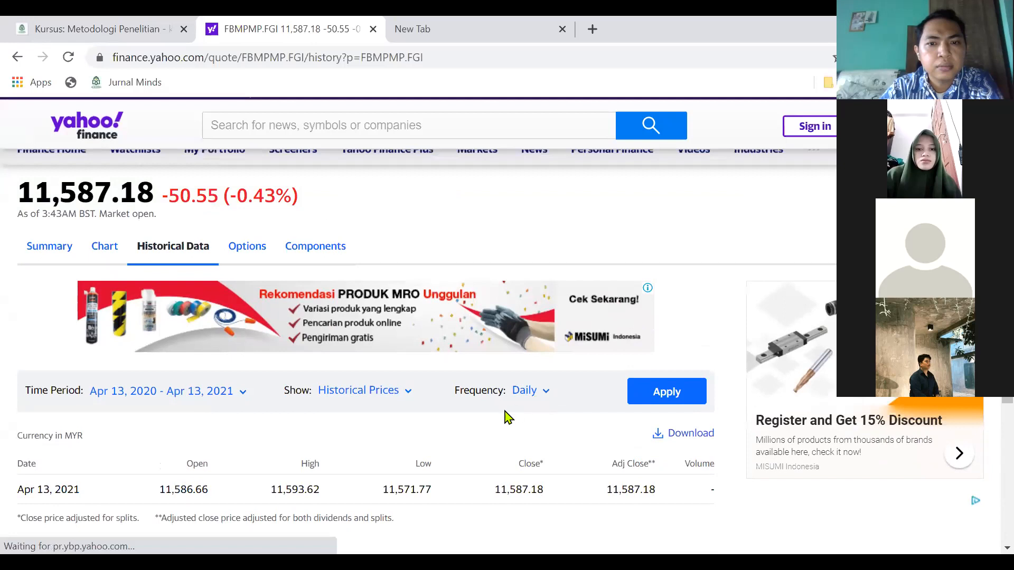
scroll(494, 429, down, 1)
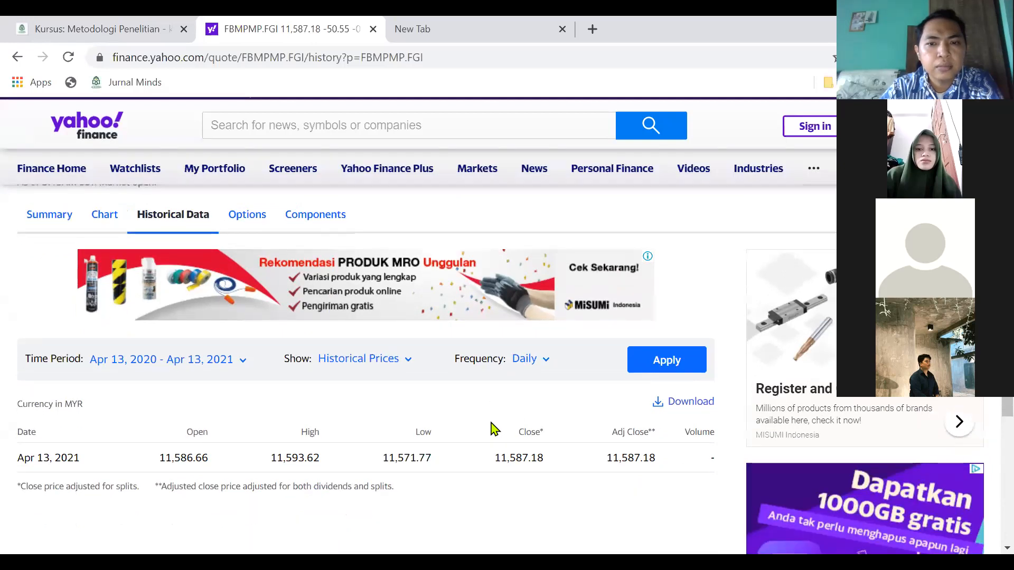
Step: Apply a Weekly frequency to the palm oil index's historical prices and check the available time period options
click(547, 376)
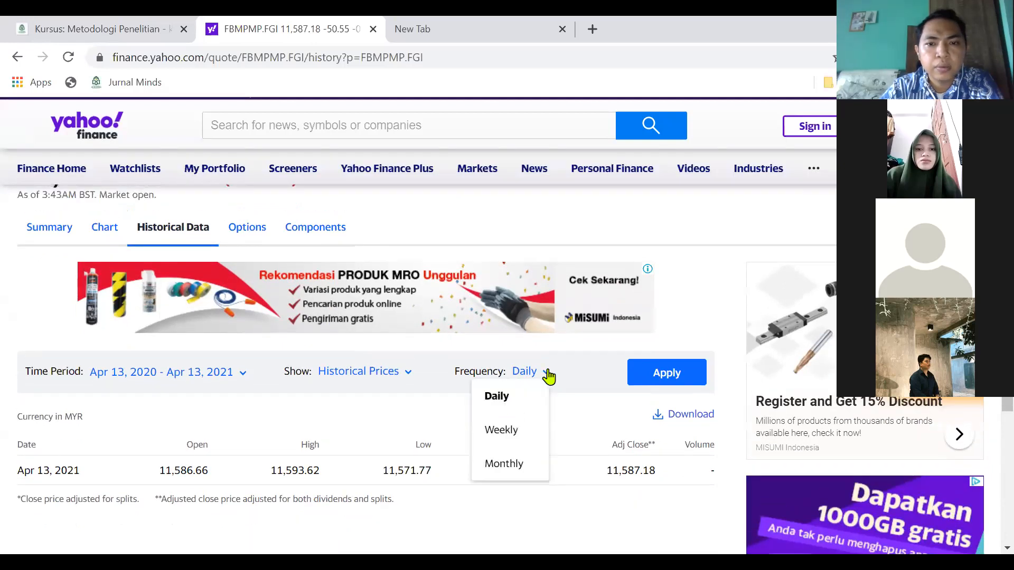
click(507, 431)
scroll(507, 434, down, 3)
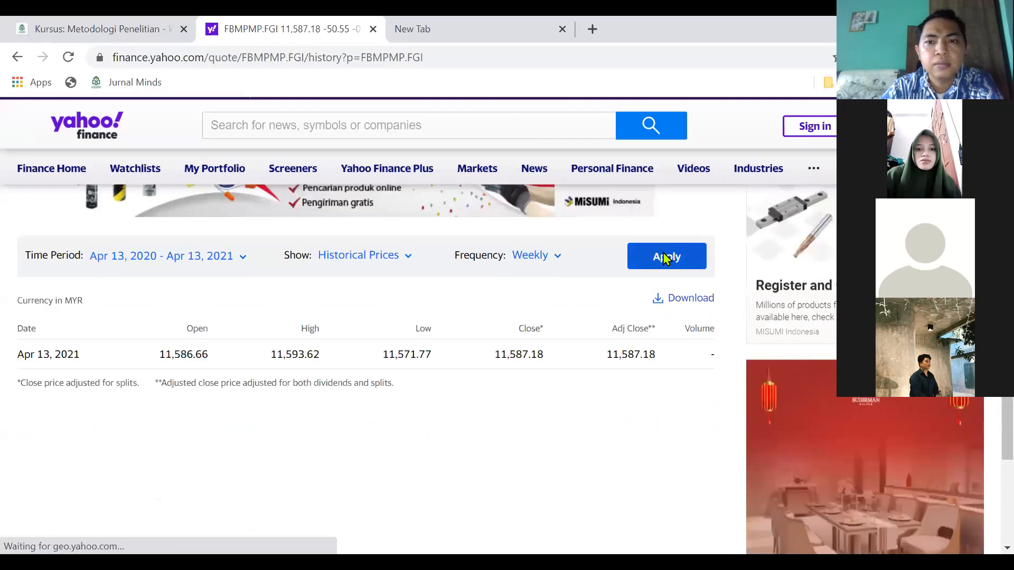
click(667, 258)
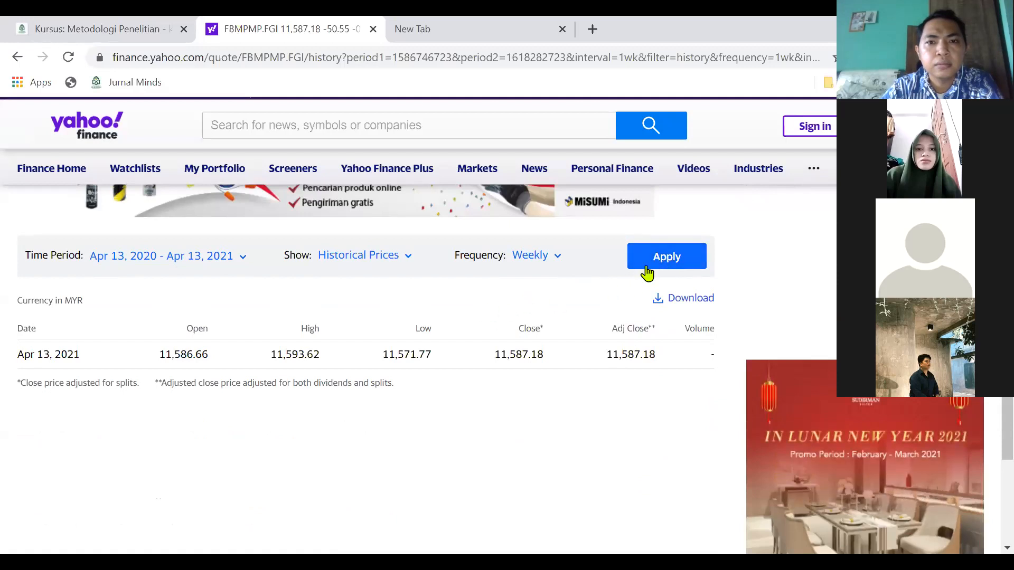
click(243, 258)
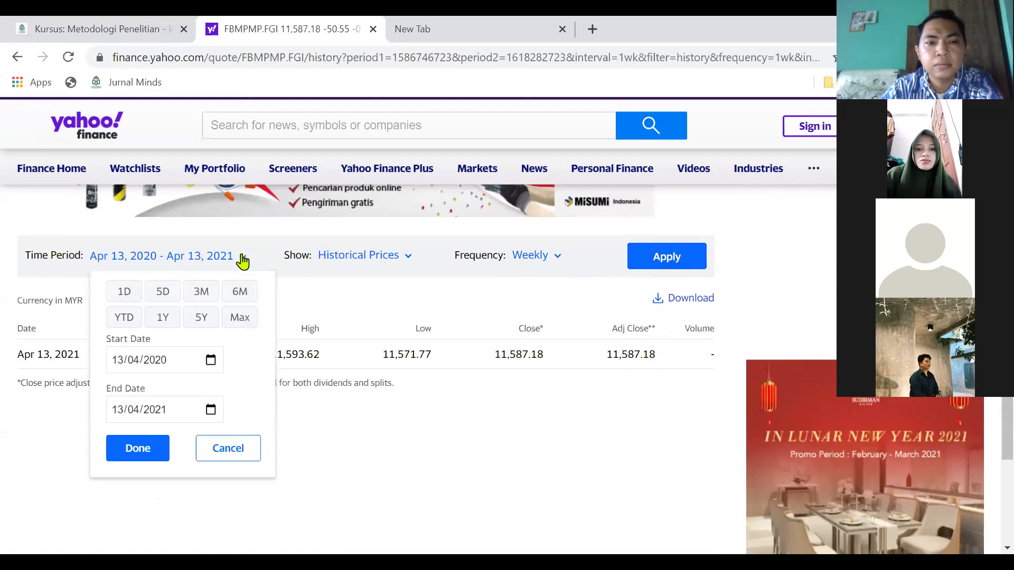
click(484, 298)
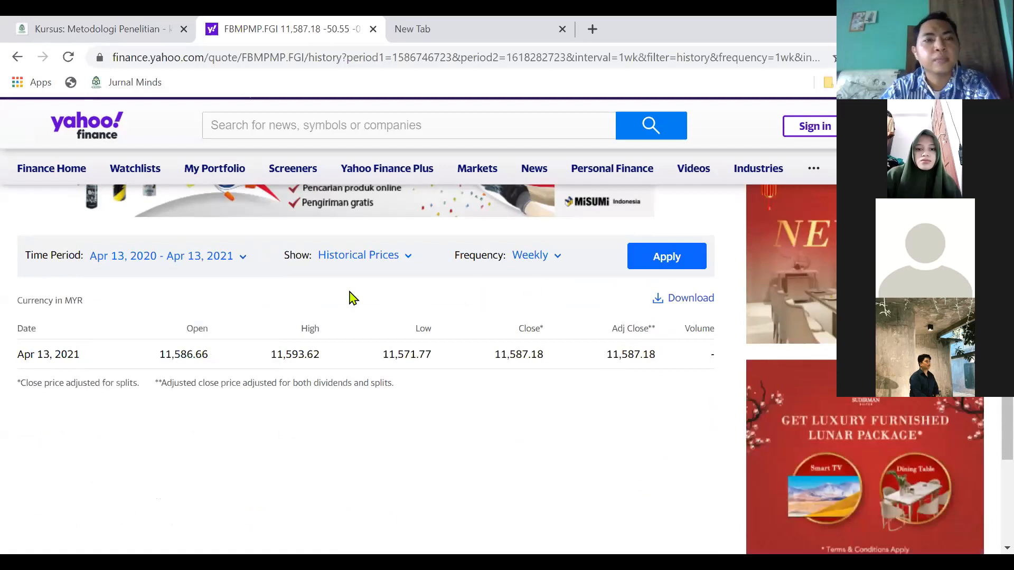
click(362, 125)
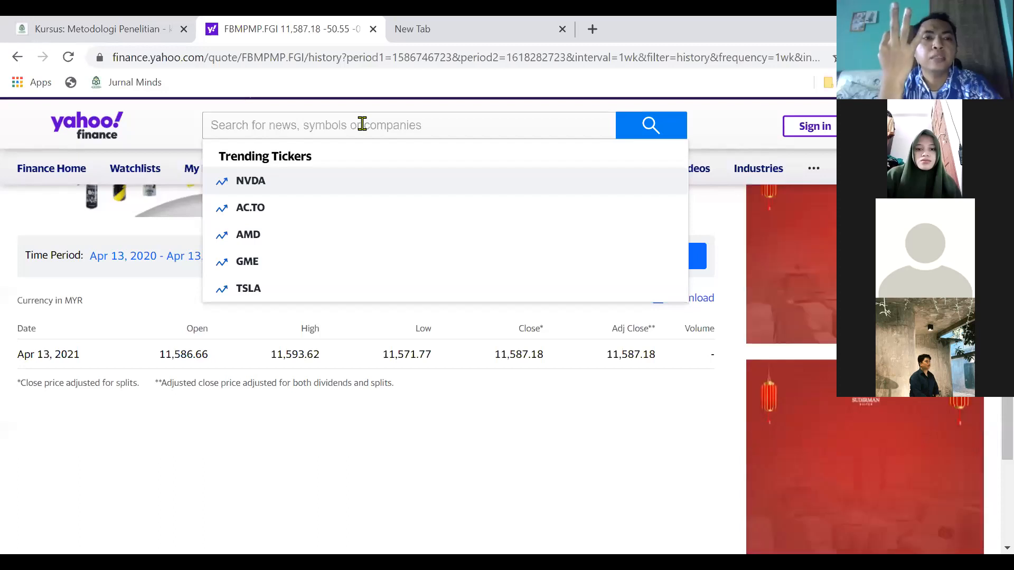
text(ins)
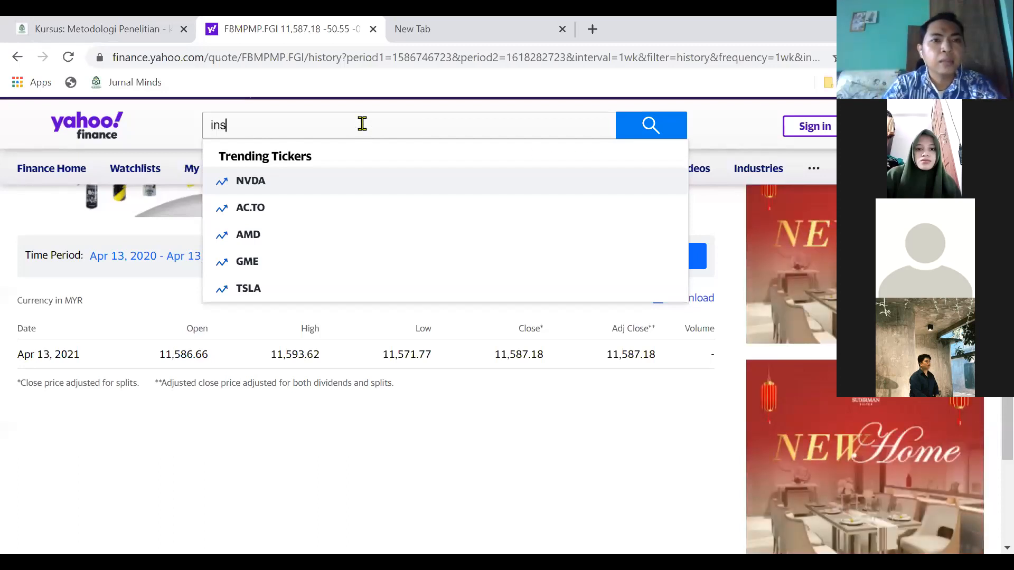
text(tag)
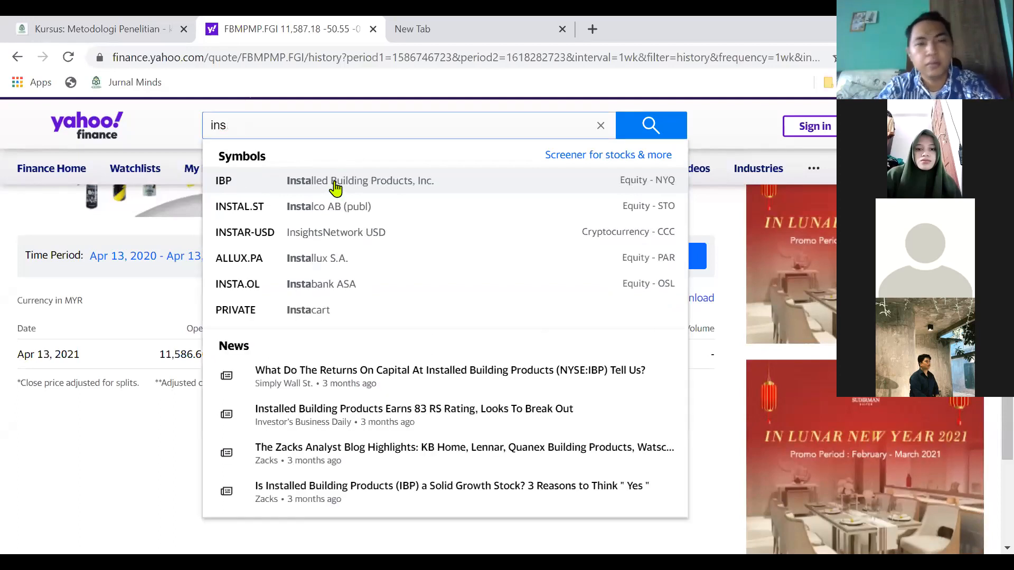
key(BackSpace)
key(BackSpace)
key(BackSpace)
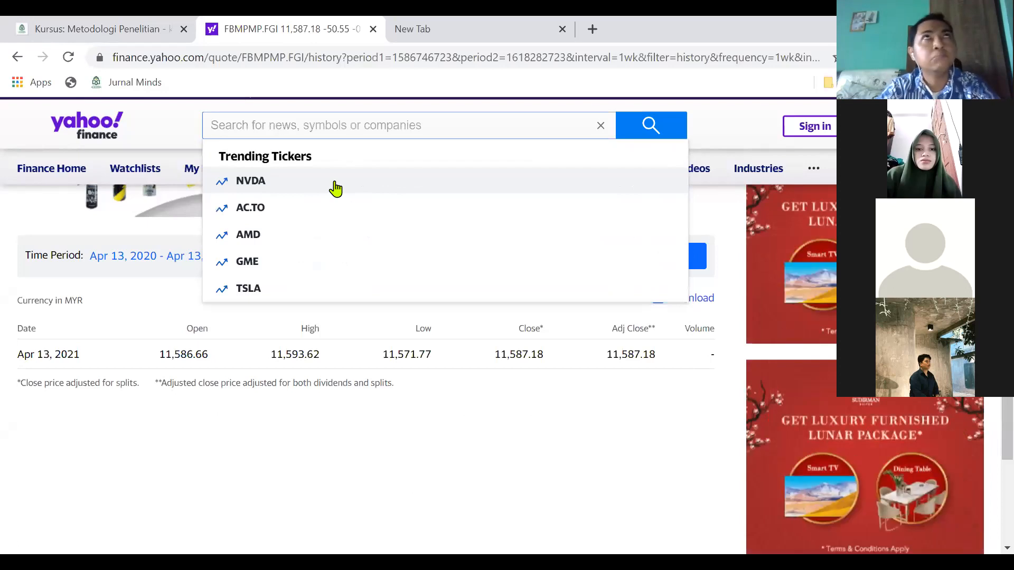
Step: Search for "tesla", open the Tesla, Inc. (TSLA) quote and view its summary figures and price chart
text(tes)
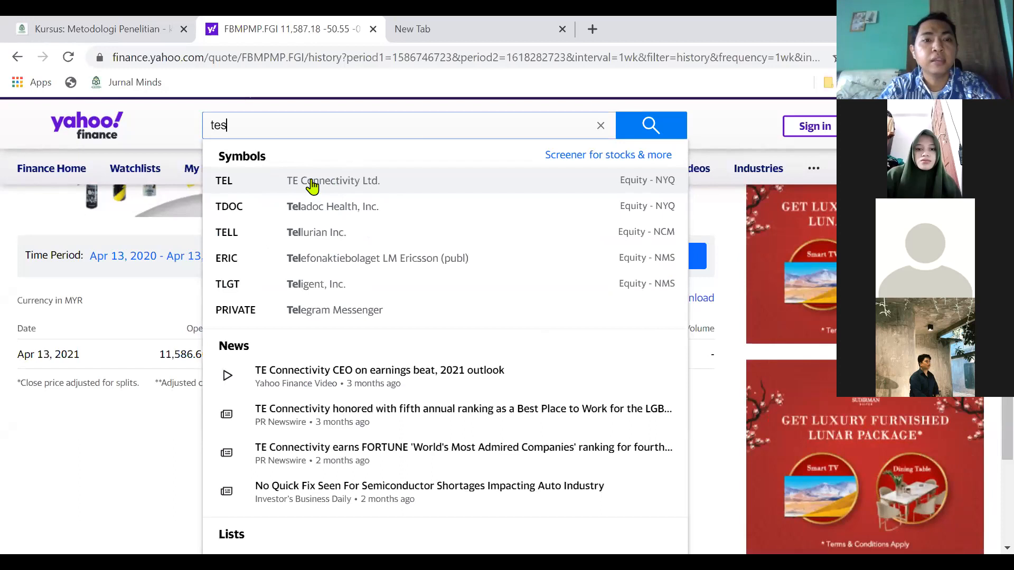
text(la)
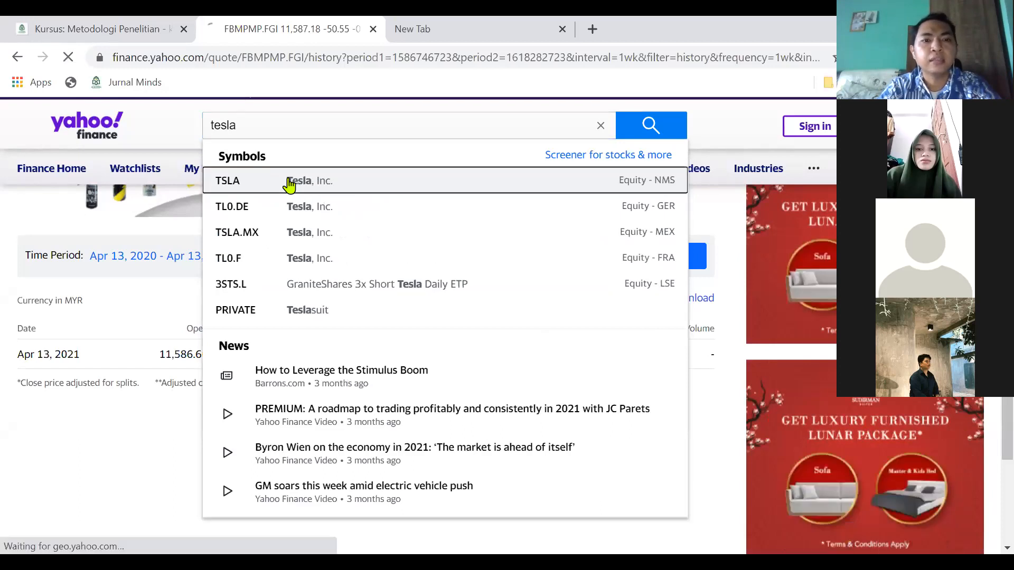
click(290, 182)
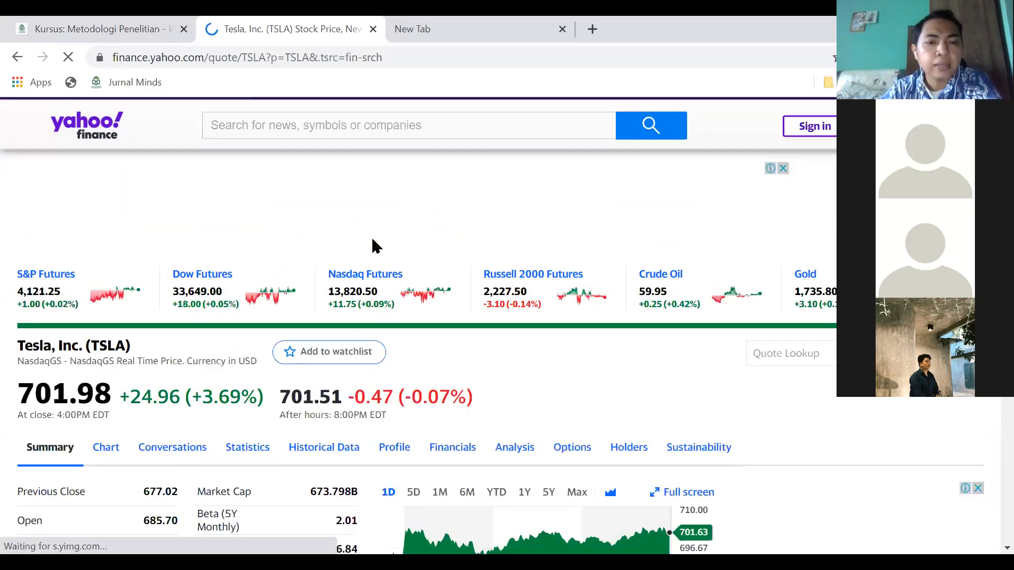
scroll(372, 240, down, 4)
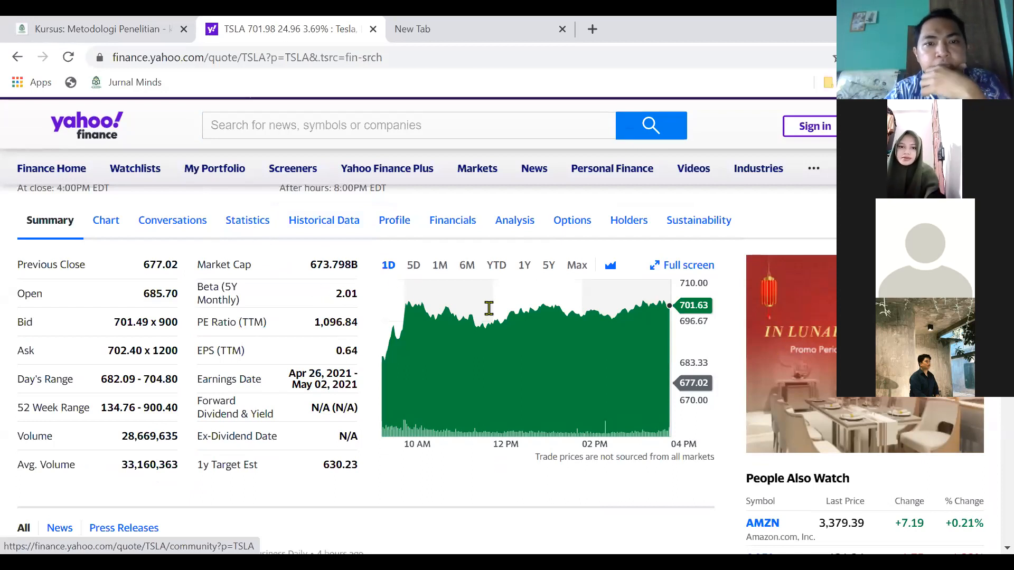
Step: Open Tesla's statistics and examine its valuation, profitability, income statement, balance sheet, share and dividend figures
scroll(492, 315, down, 5)
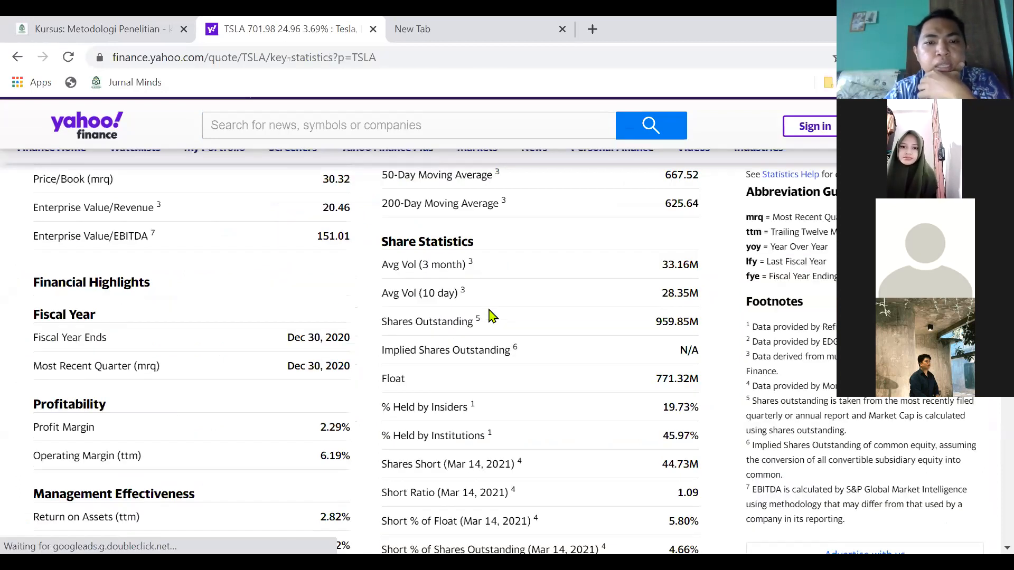
scroll(492, 315, down, 3)
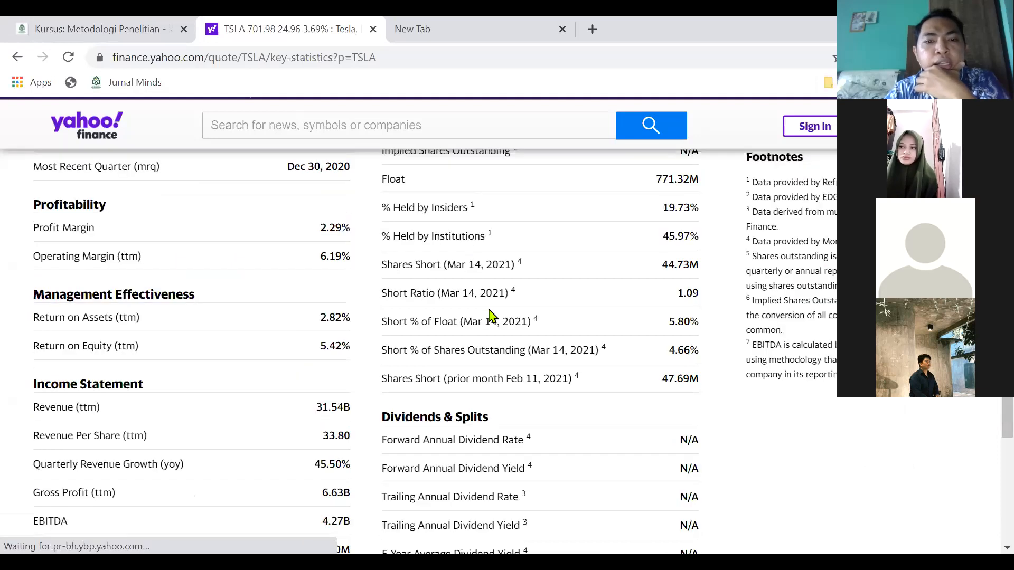
scroll(489, 309, down, 3)
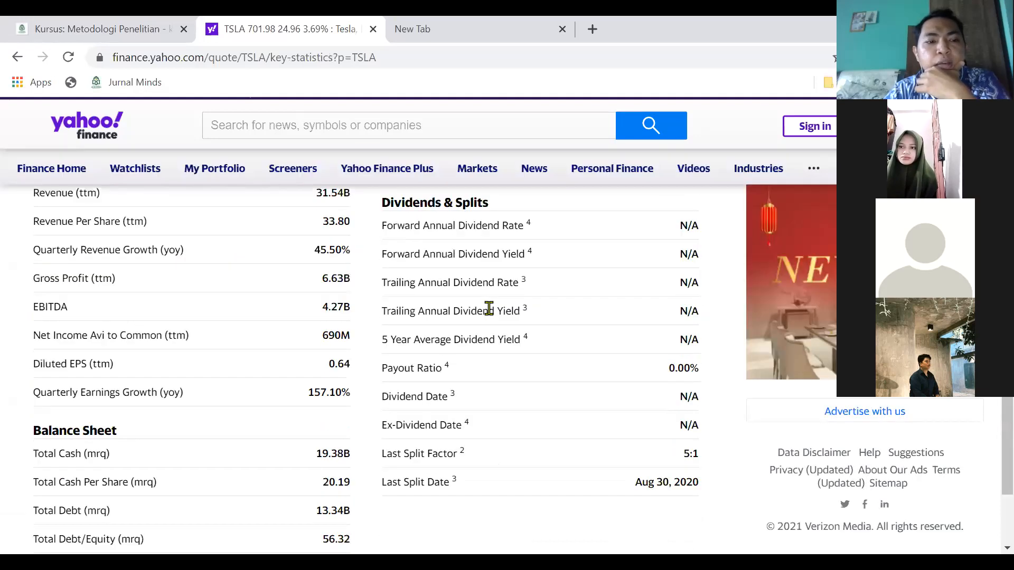
scroll(489, 308, up, 4)
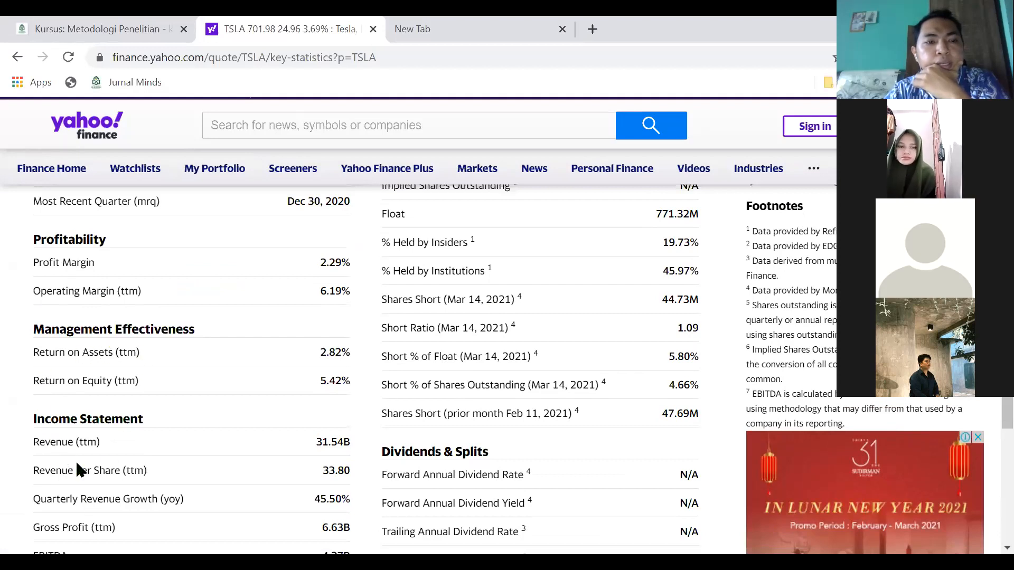
scroll(77, 465, down, 3)
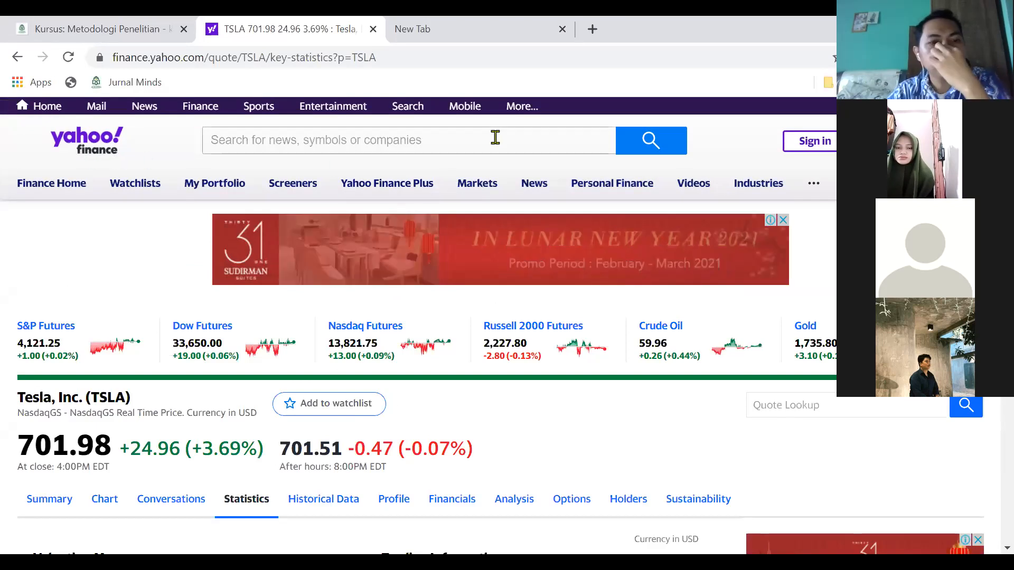
scroll(545, 357, down, 2)
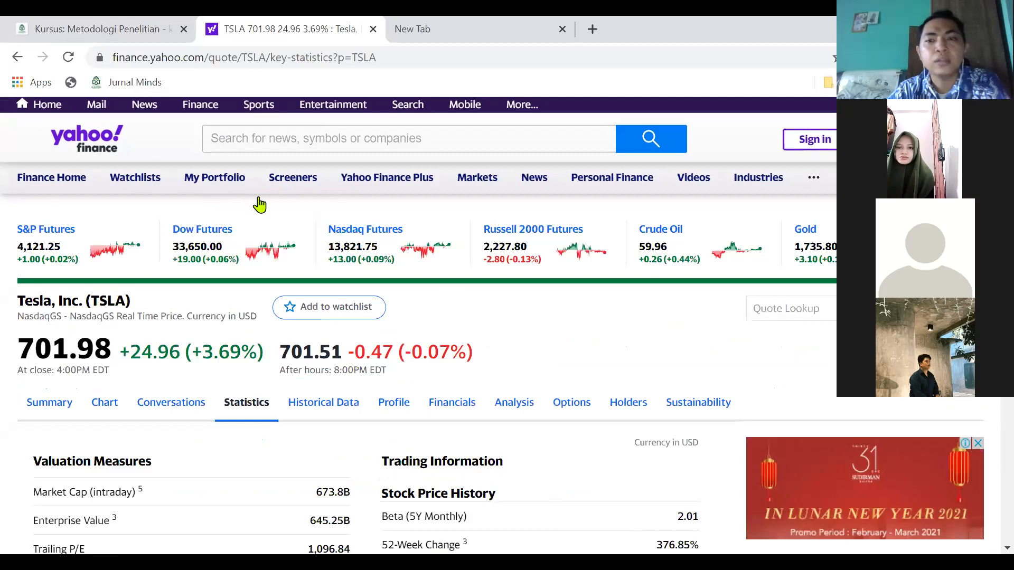
scroll(269, 217, down, 4)
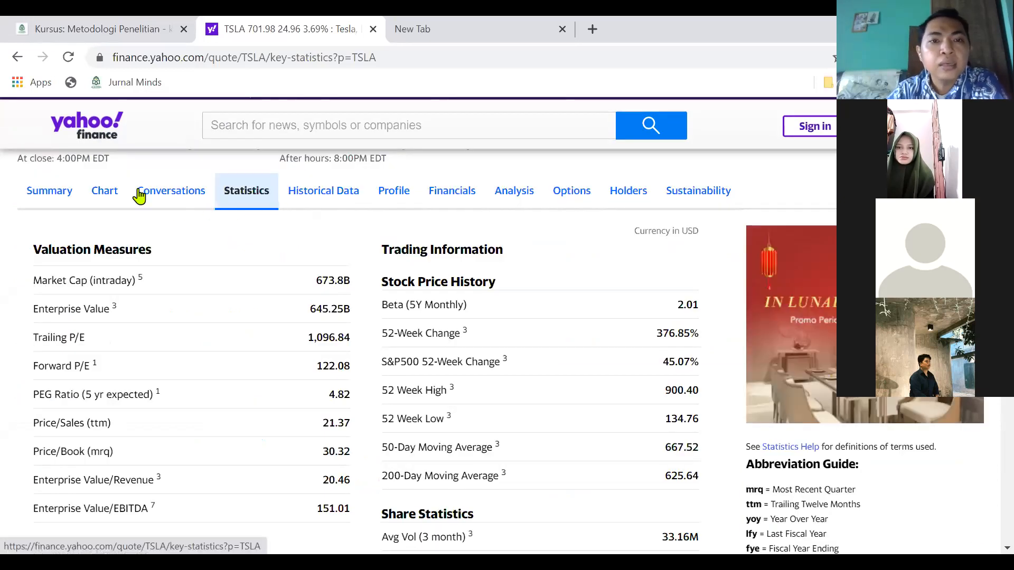
Step: Open Tesla's financials and look at the annual income statement
click(457, 198)
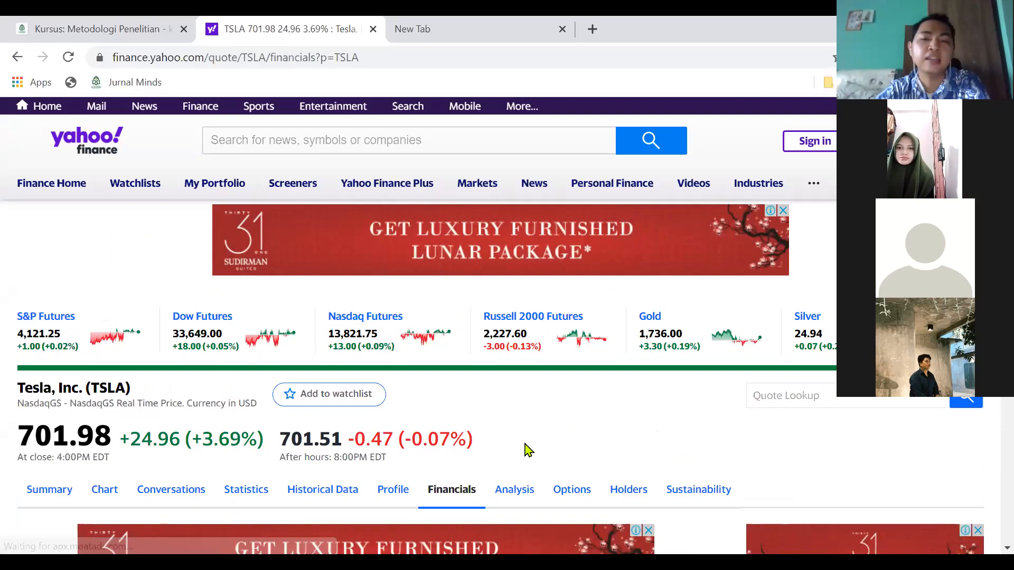
scroll(472, 443, down, 2)
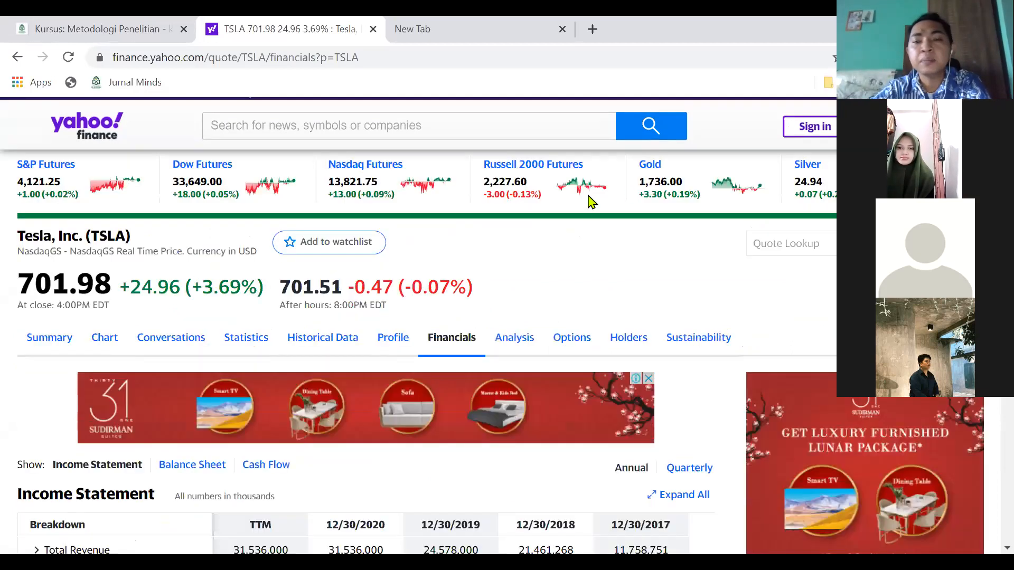
scroll(355, 285, down, 1)
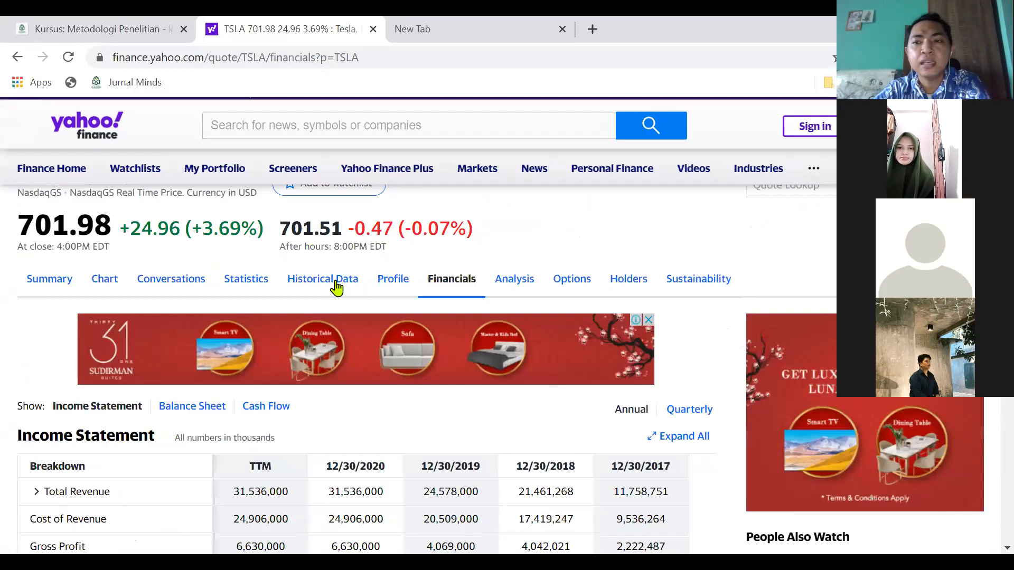
Step: Display Tesla's historical price data
click(337, 285)
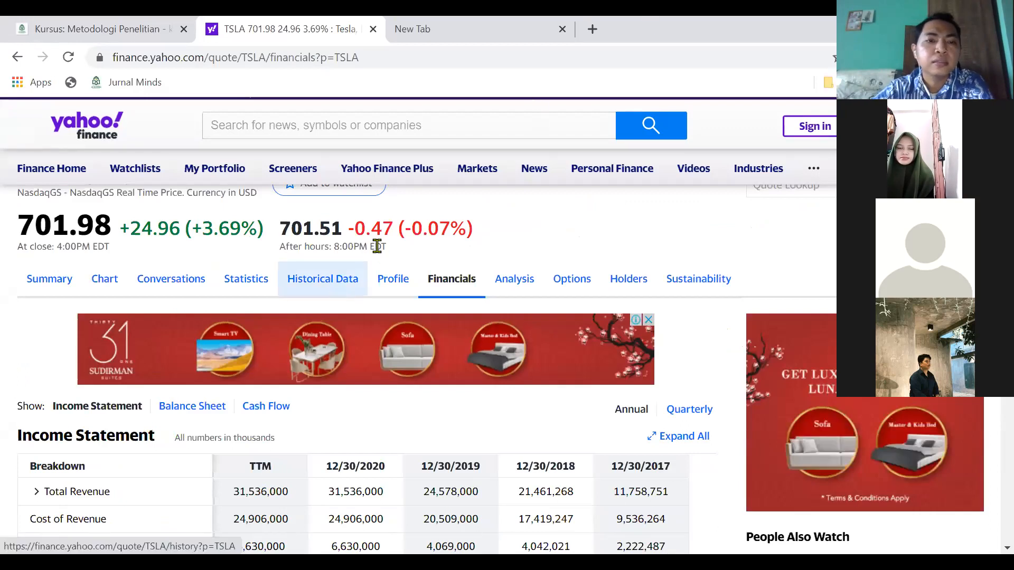
scroll(378, 246, up, 3)
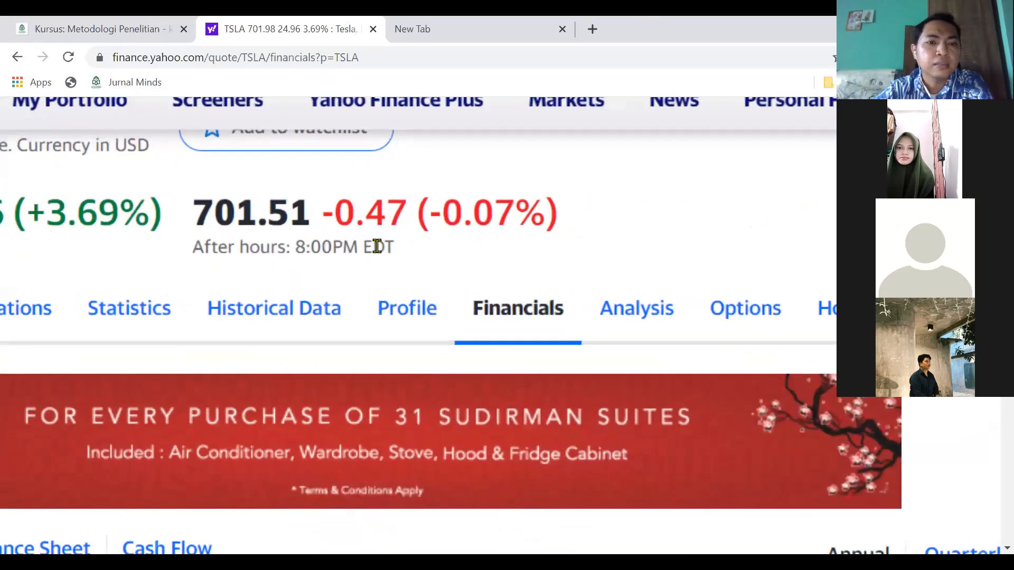
scroll(174, 386, up, 2)
click(174, 385)
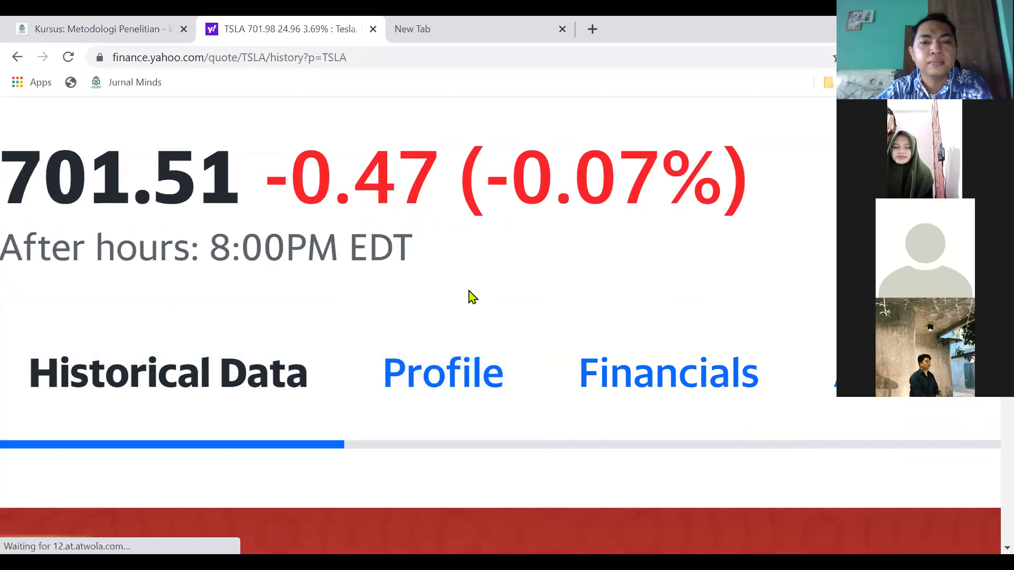
scroll(472, 297, down, 3)
scroll(472, 298, down, 3)
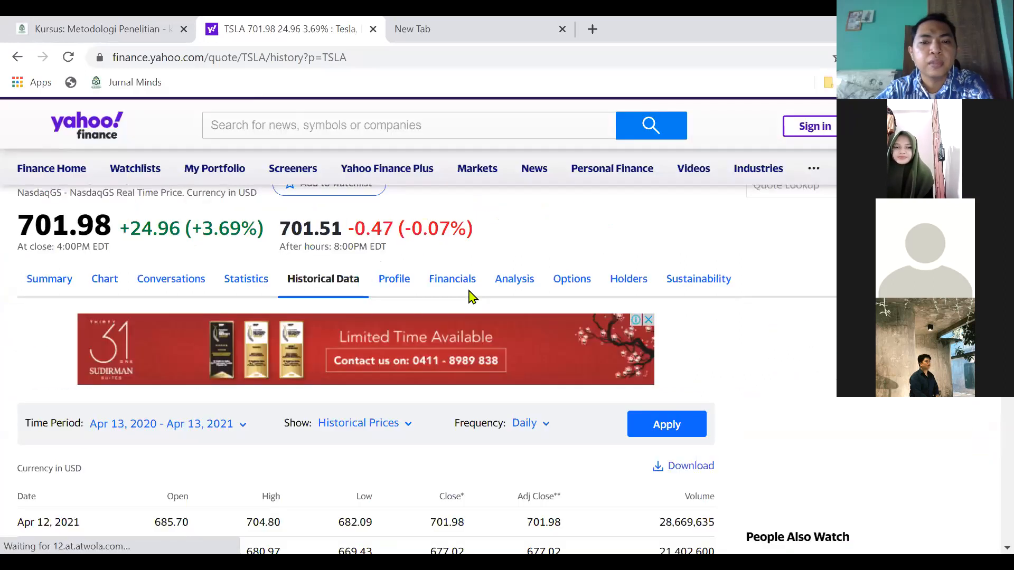
Step: Look through Tesla's daily historical prices back into 2020, and return to the most recent dates
scroll(471, 298, down, 3)
scroll(472, 298, down, 3)
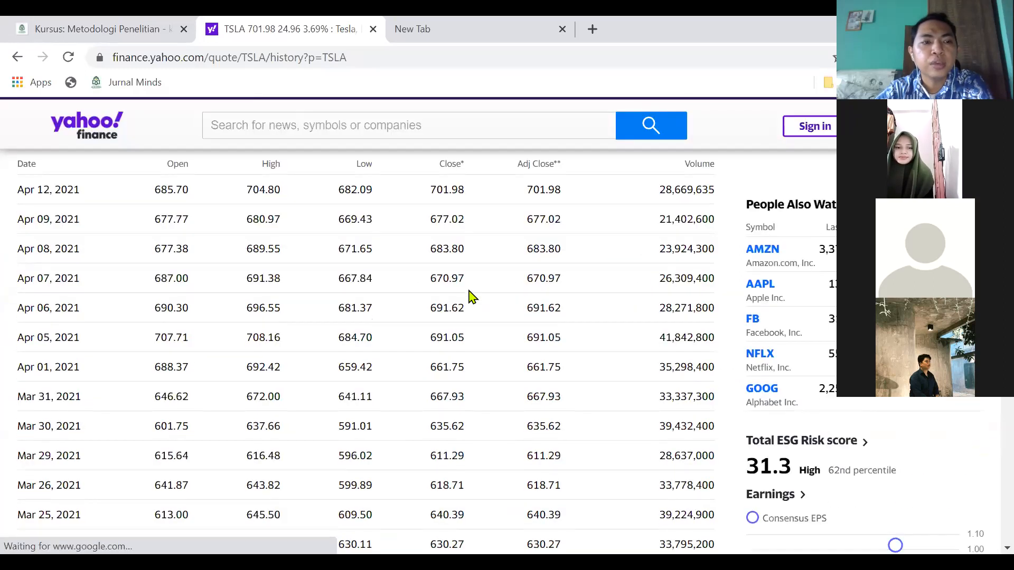
scroll(472, 297, down, 12)
scroll(472, 297, down, 20)
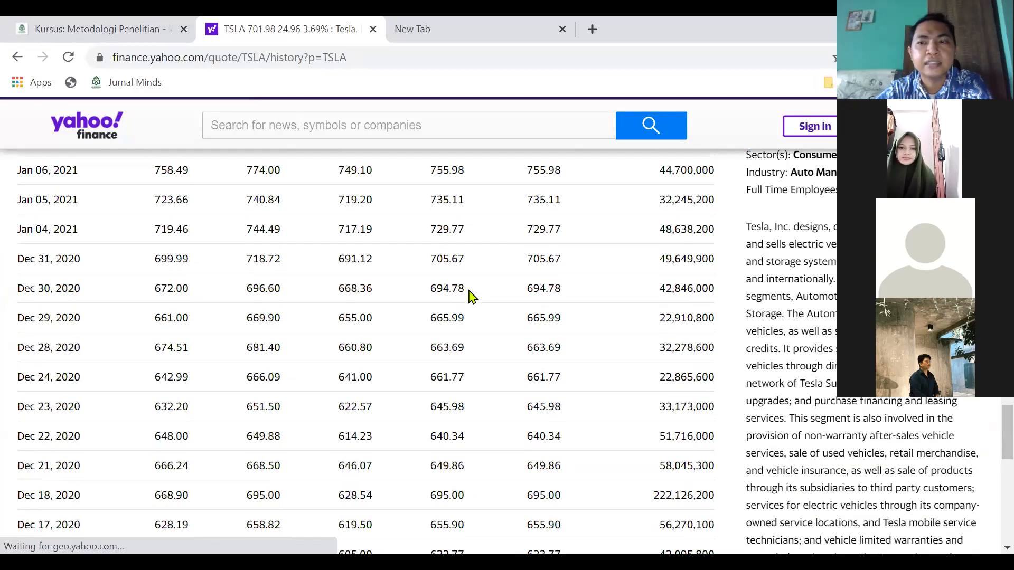
scroll(472, 297, down, 20)
scroll(472, 297, up, 20)
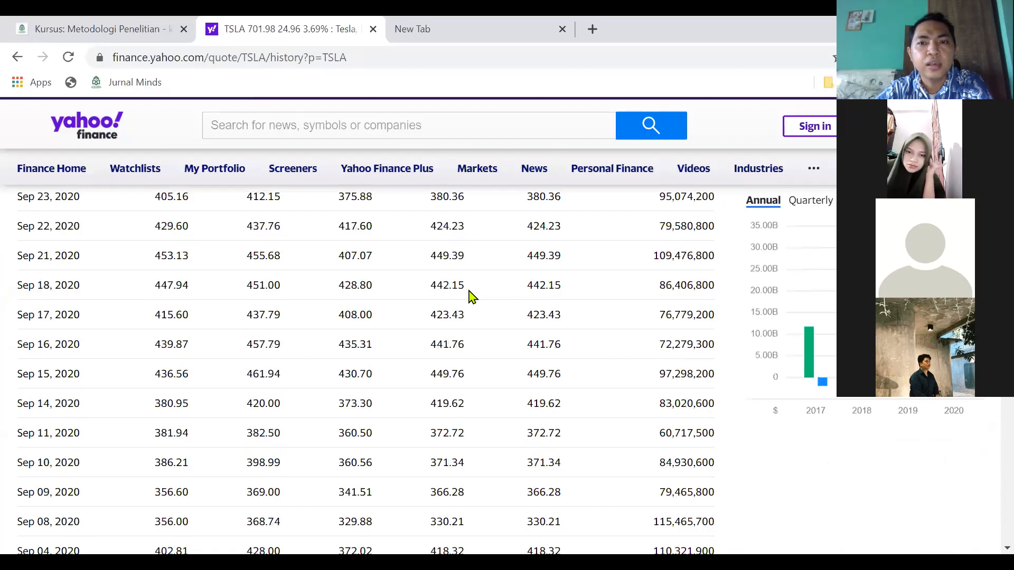
scroll(472, 298, up, 20)
scroll(471, 298, down, 7)
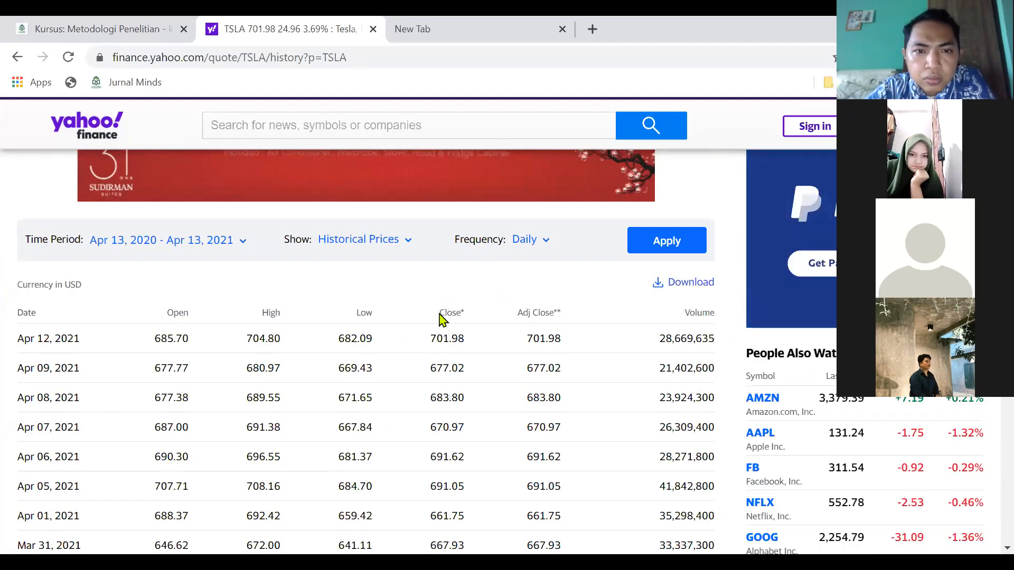
Step: Point out the Close column heading in Tesla's price table and review the latest dates and their closing prices
drag(440, 315, 456, 312)
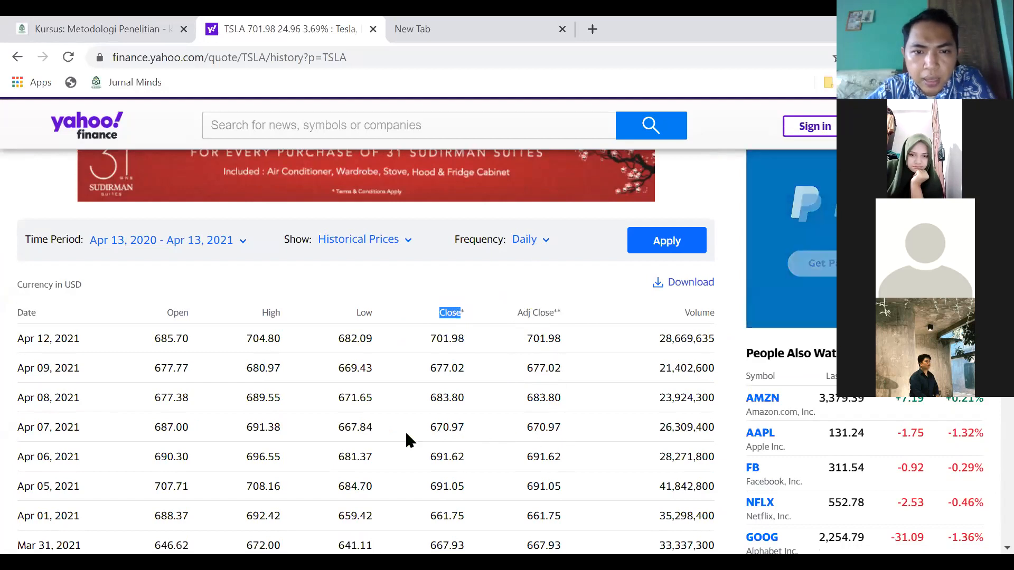
click(445, 310)
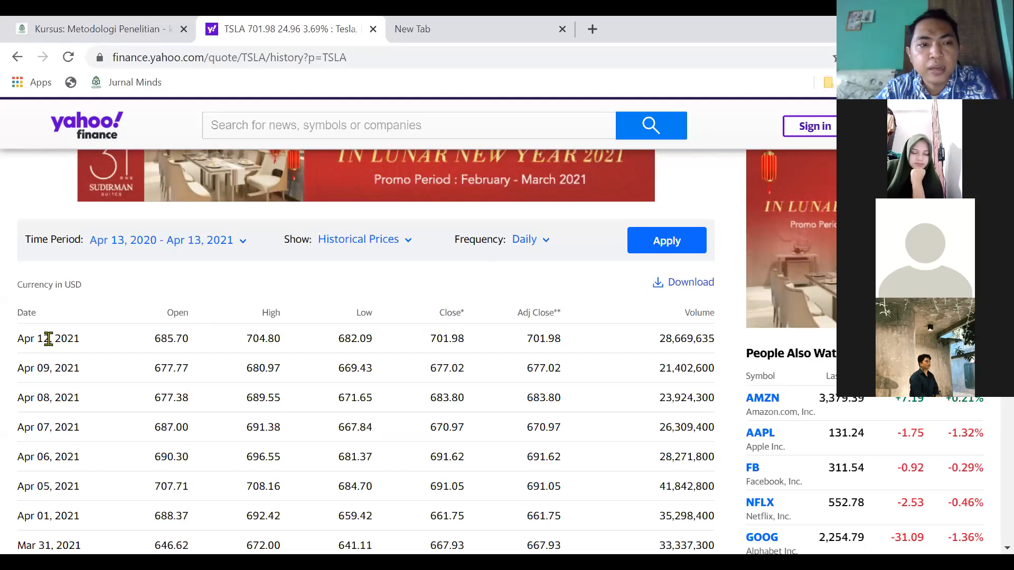
scroll(48, 339, down, 3)
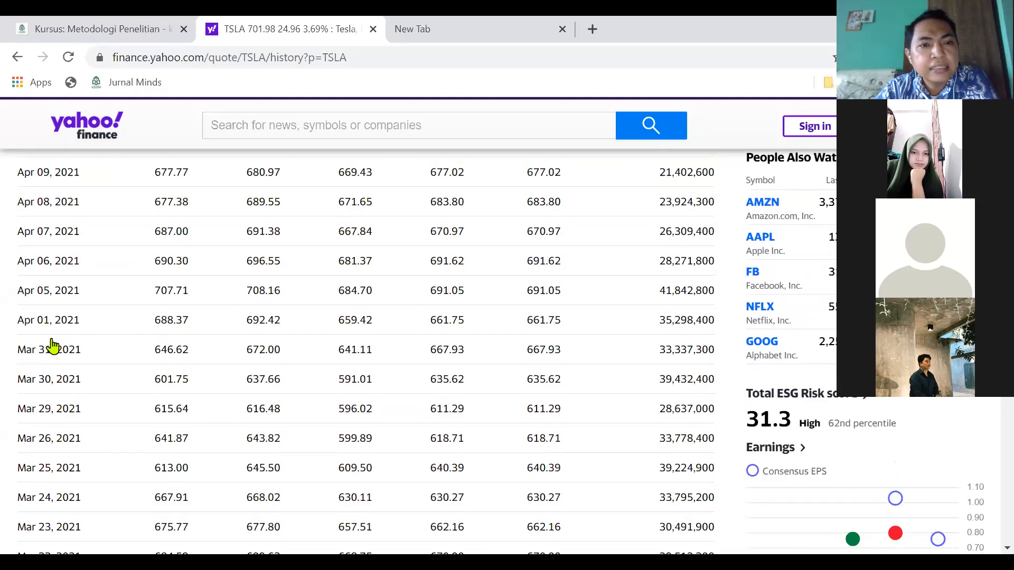
scroll(51, 338, up, 4)
scroll(51, 338, down, 2)
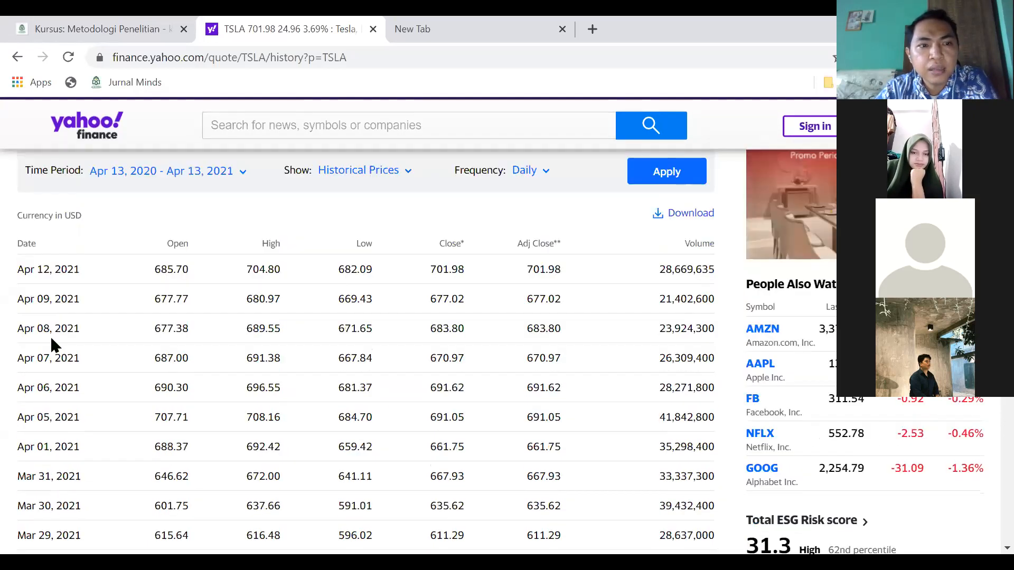
Step: Download Tesla's daily historical prices for Apr 13, 2020 - Apr 13, 2021
scroll(51, 338, down, 3)
scroll(53, 344, down, 4)
scroll(53, 343, up, 3)
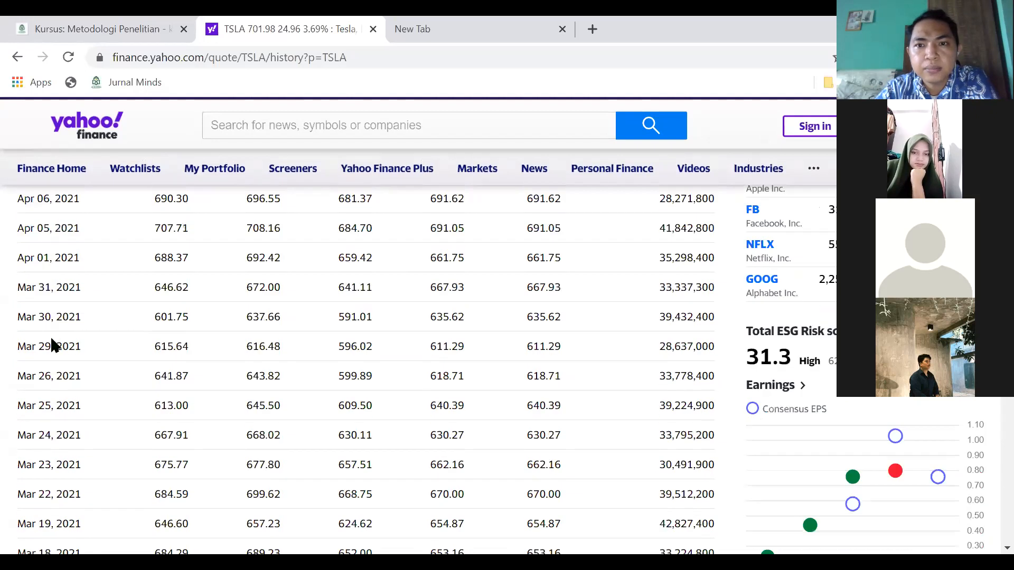
scroll(675, 316, up, 5)
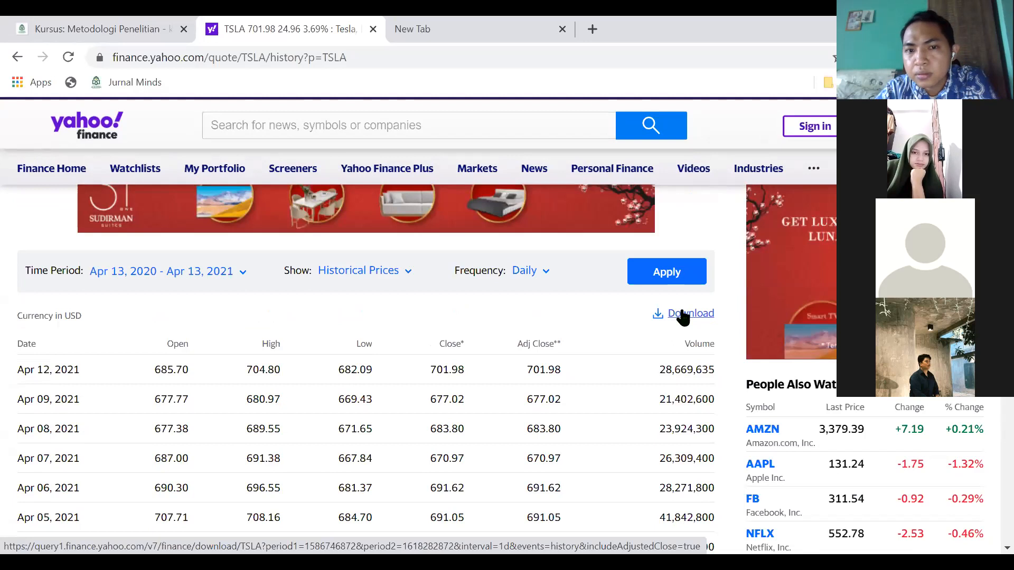
click(680, 314)
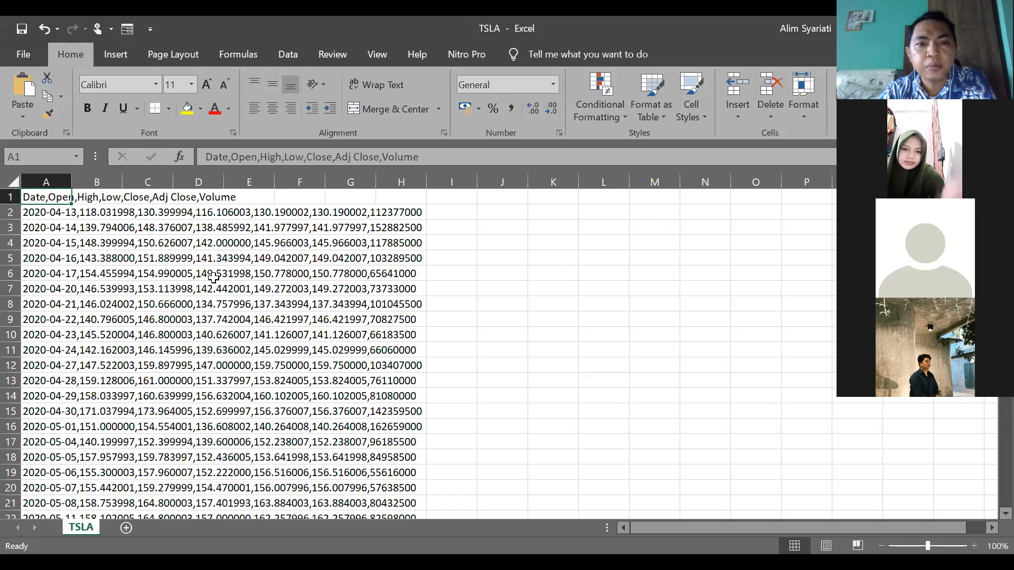
Step: Look through the downloaded TSLA file in Excel down to its last data row and return to the first row
scroll(313, 347, down, 5)
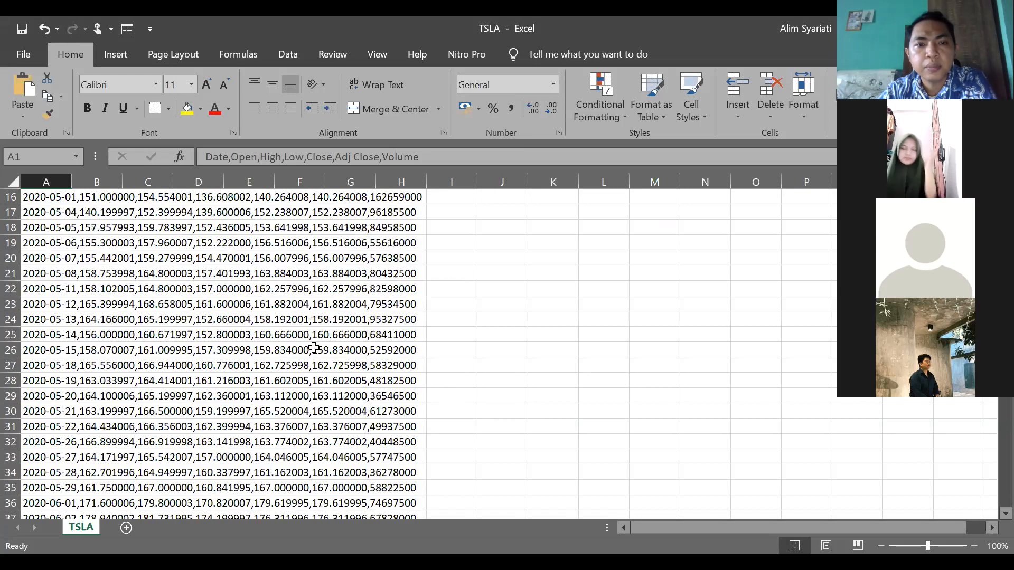
scroll(314, 348, up, 5)
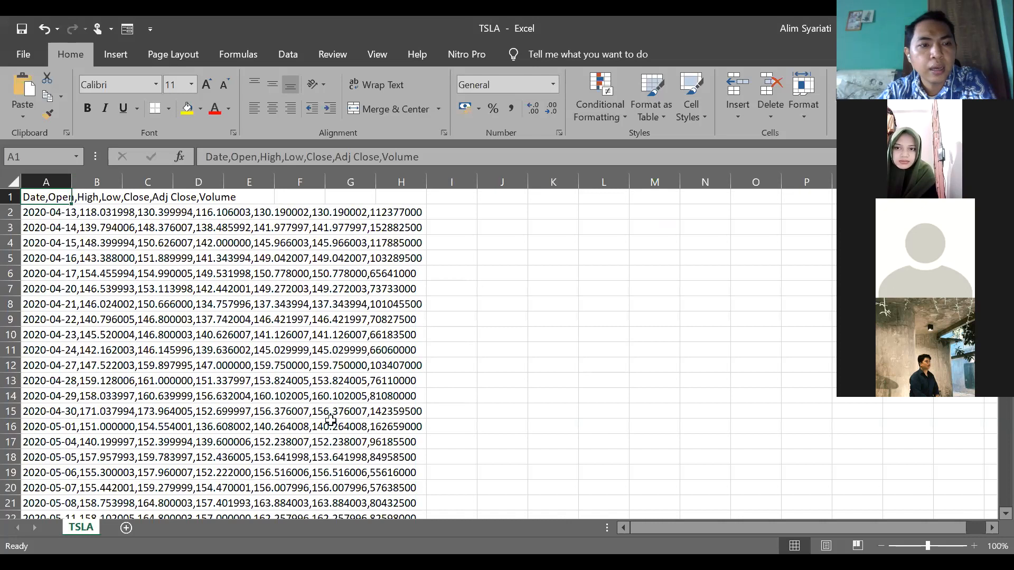
scroll(330, 420, down, 20)
scroll(331, 420, up, 10)
scroll(331, 420, up, 20)
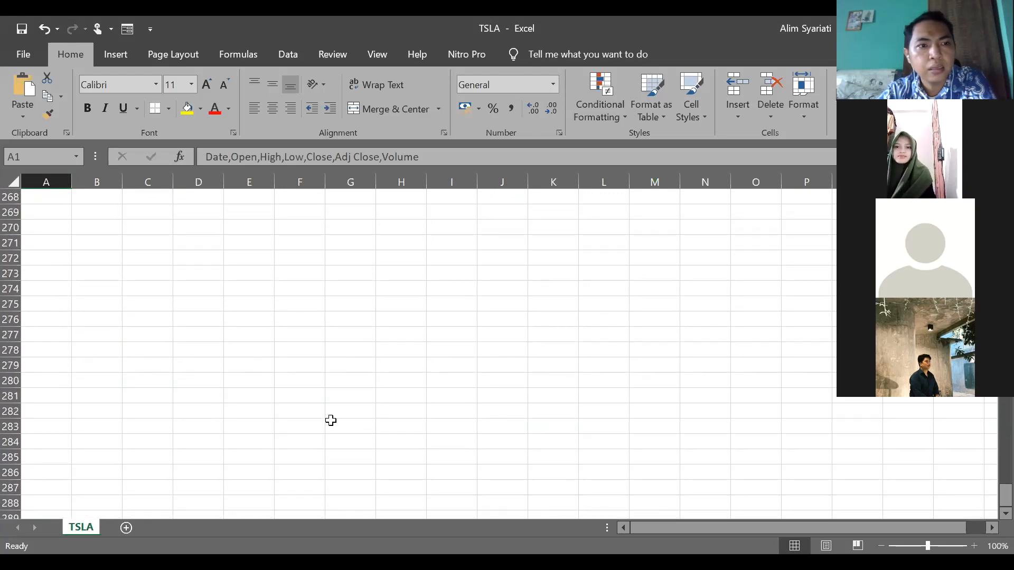
scroll(331, 420, up, 11)
scroll(331, 420, down, 4)
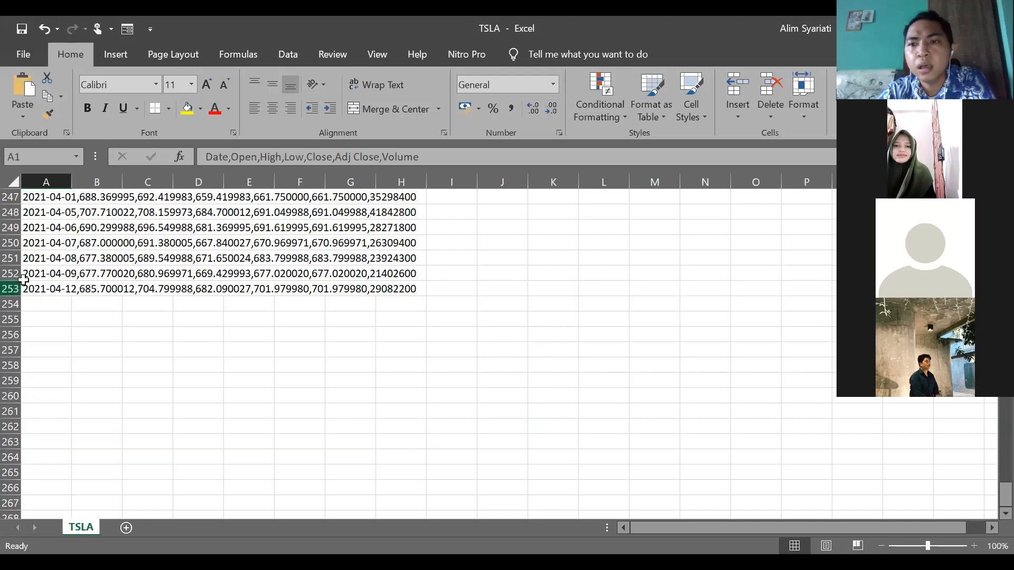
key(ctrl+Home)
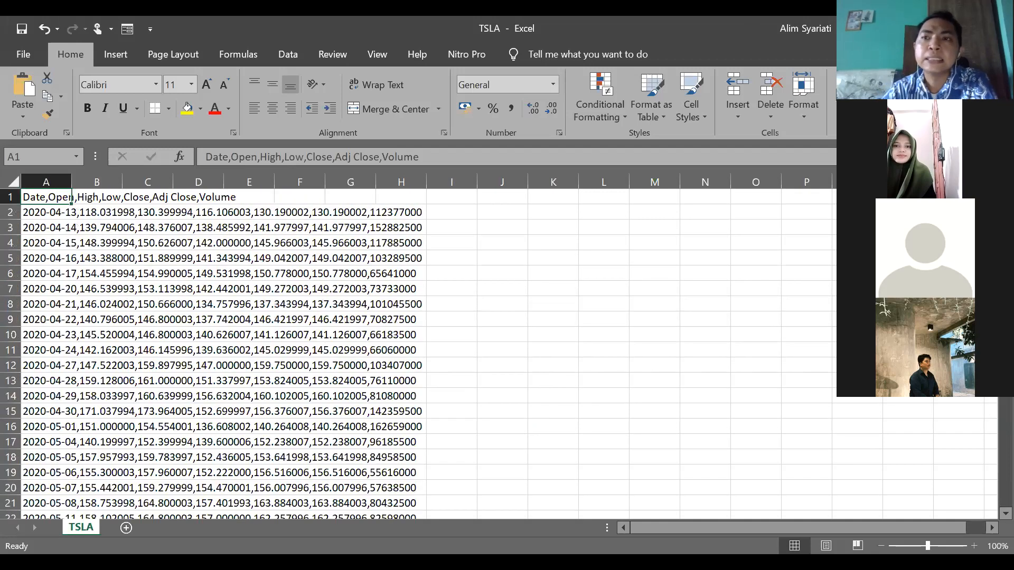
click(690, 498)
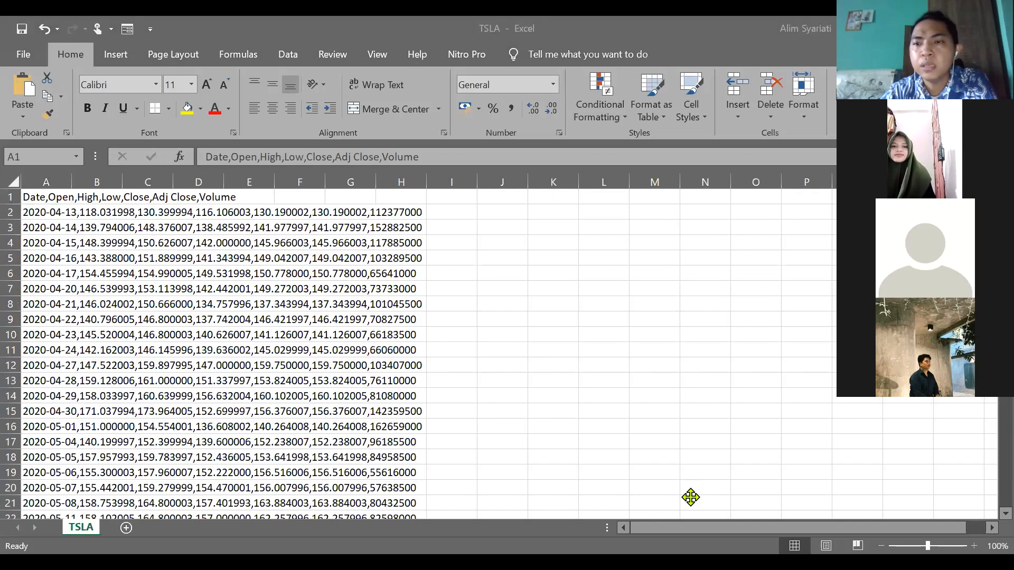
Step: Switch back to Tesla's price history on Yahoo Finance and look over the download link's options and the table's filter settings
key(alt+Tab)
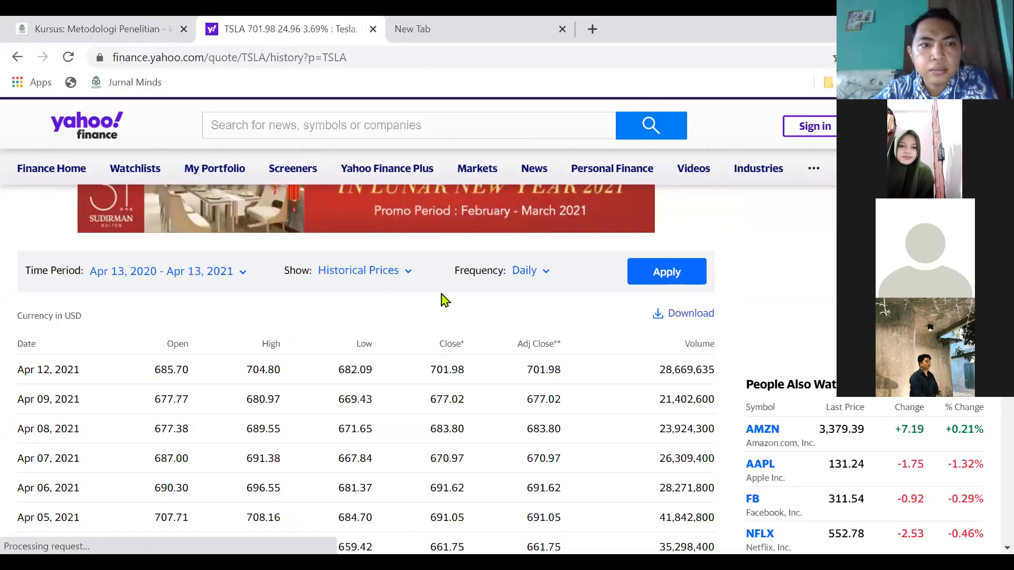
right_click(685, 324)
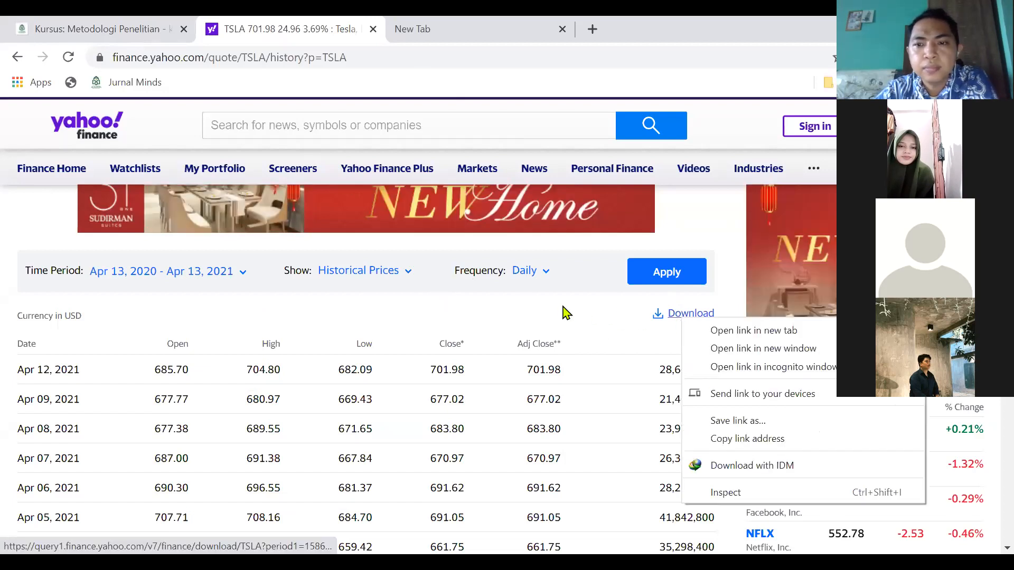
scroll(510, 305, down, 1)
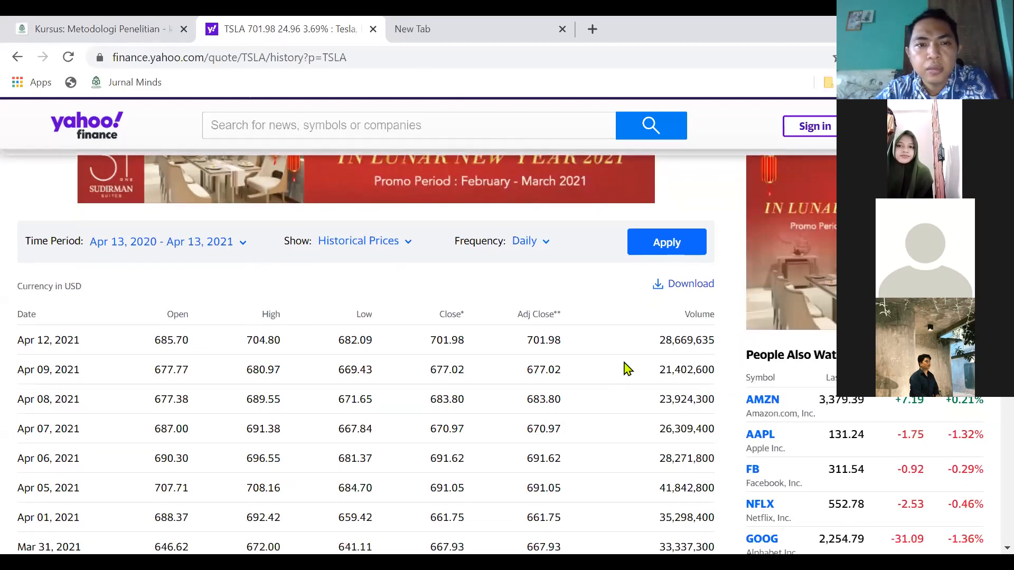
scroll(627, 366, up, 5)
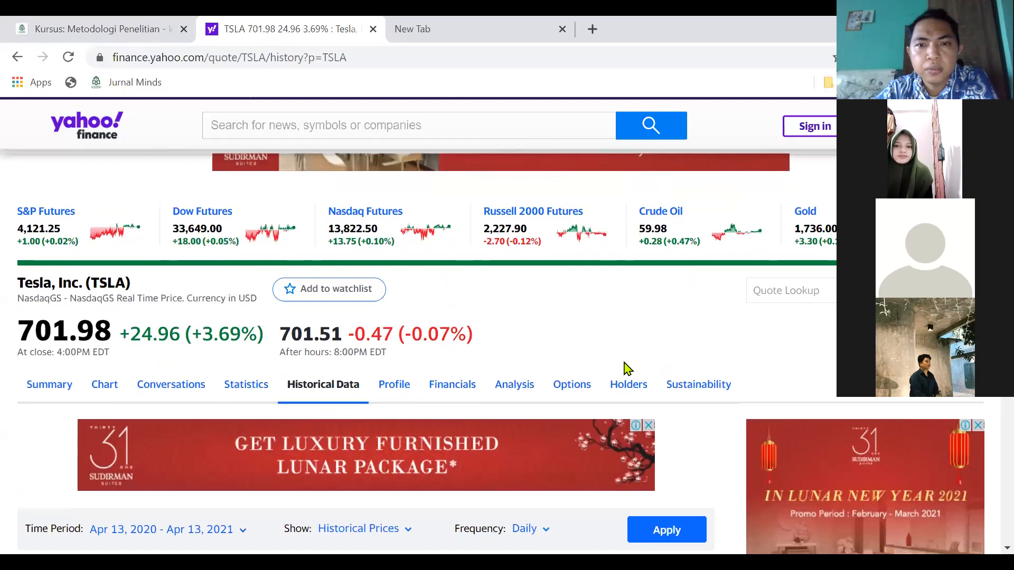
scroll(627, 368, down, 2)
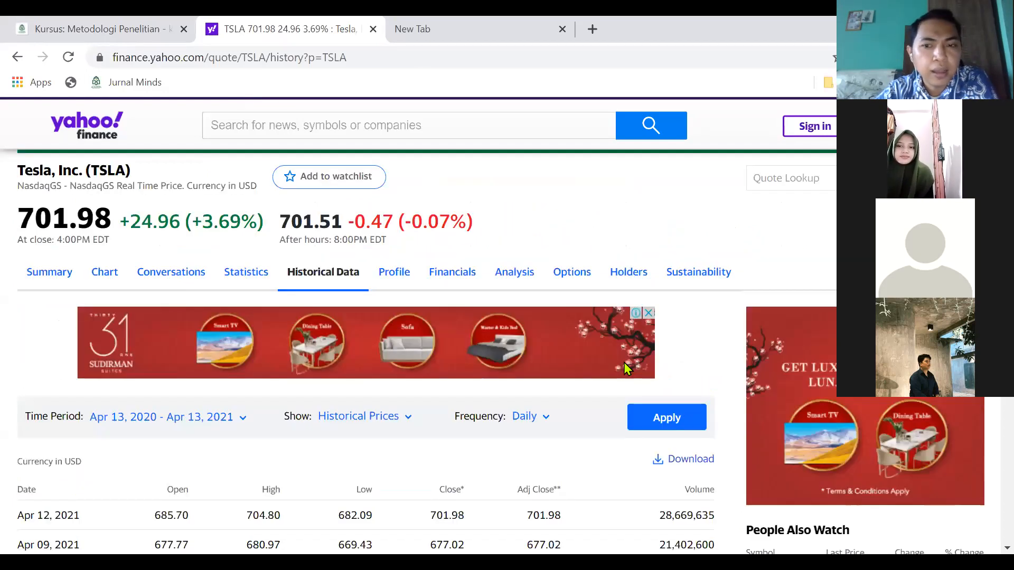
scroll(625, 368, down, 1)
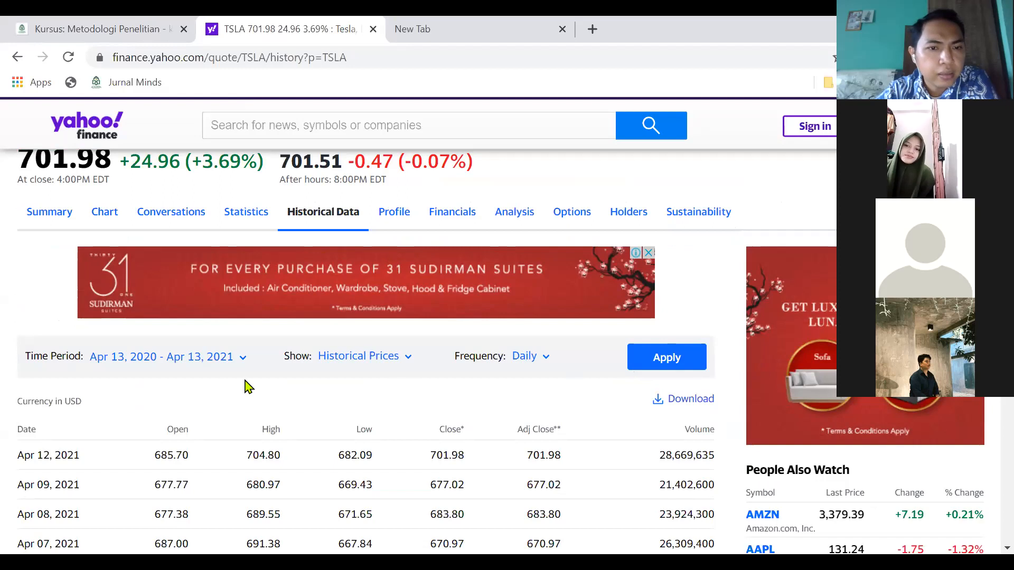
scroll(248, 387, down, 2)
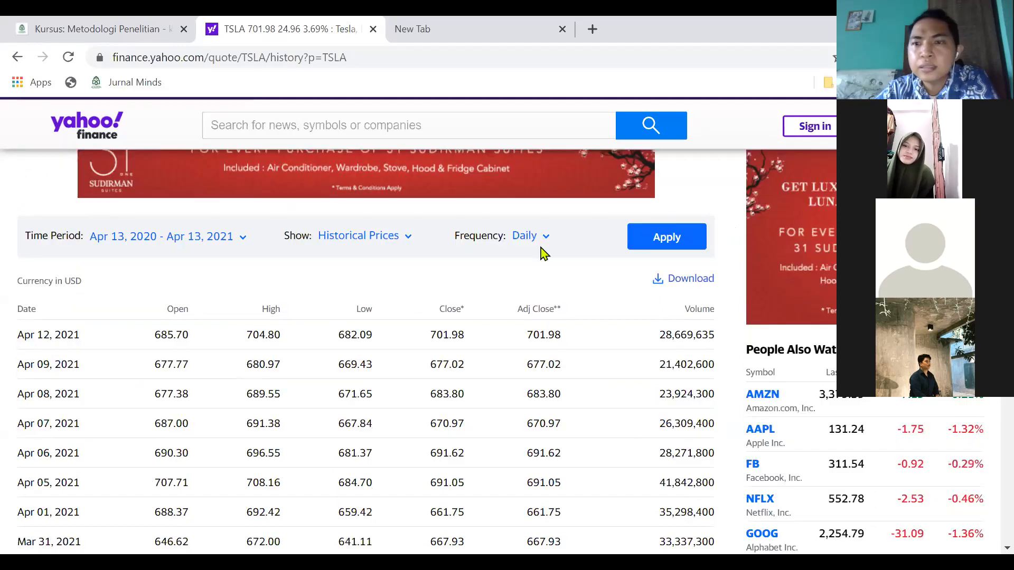
Step: Look at the available time period and frequency choices for the price table, leaving both as they are
click(243, 242)
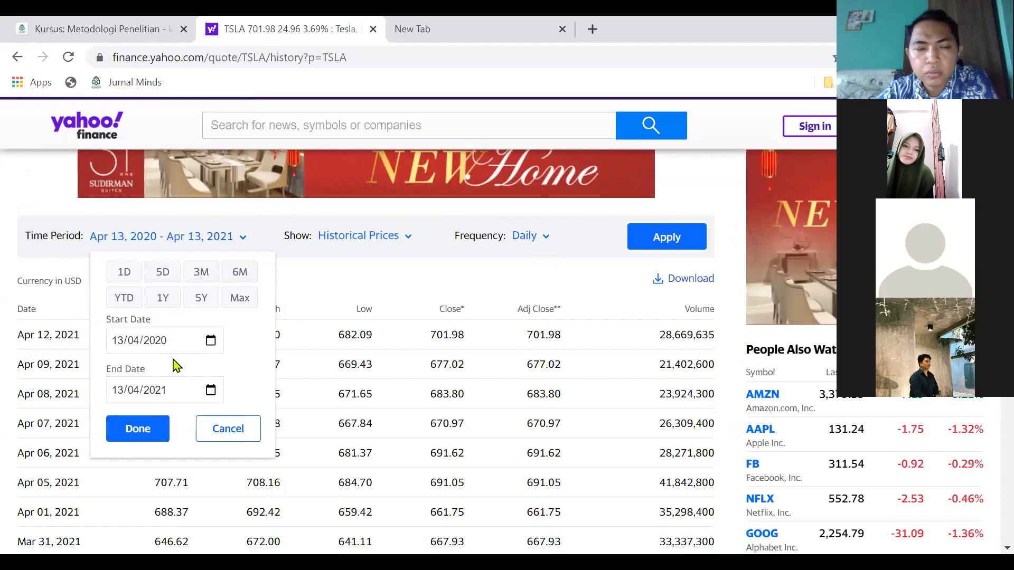
click(343, 290)
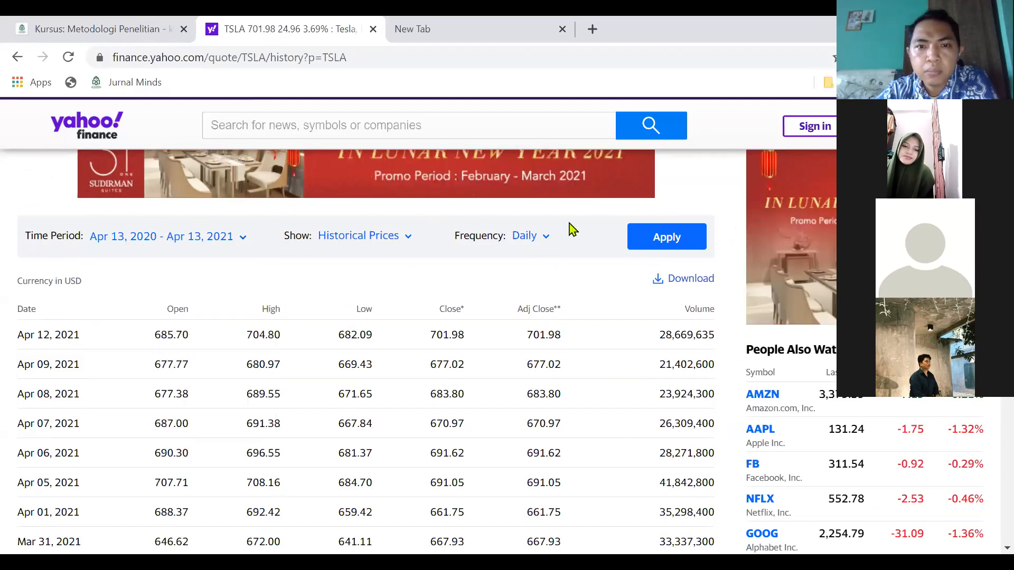
click(546, 240)
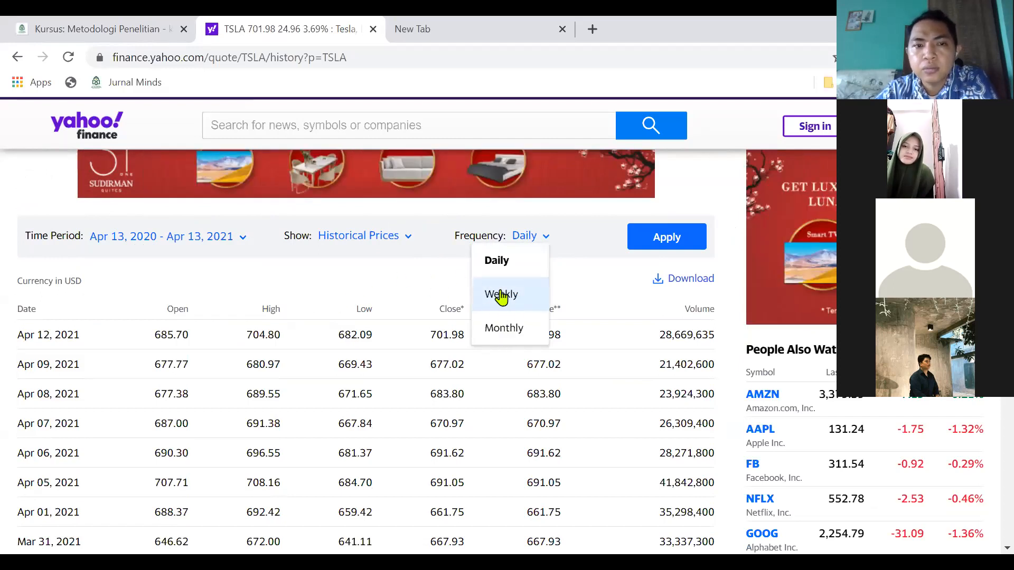
click(337, 276)
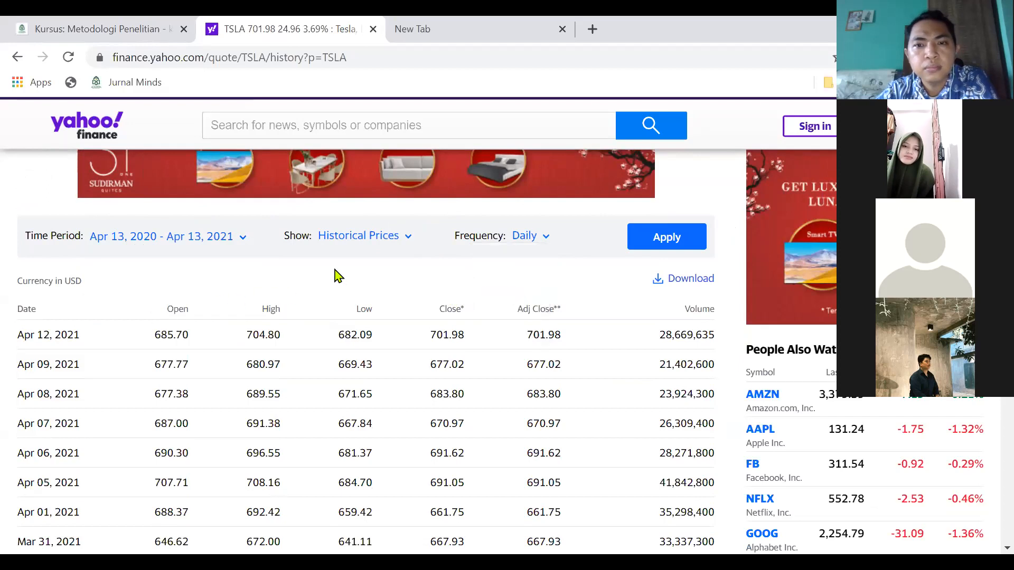
Step: Highlight the price table from its column headings through the Apr 07, 2021 row to point it out, and clear the highlight
scroll(370, 321, down, 3)
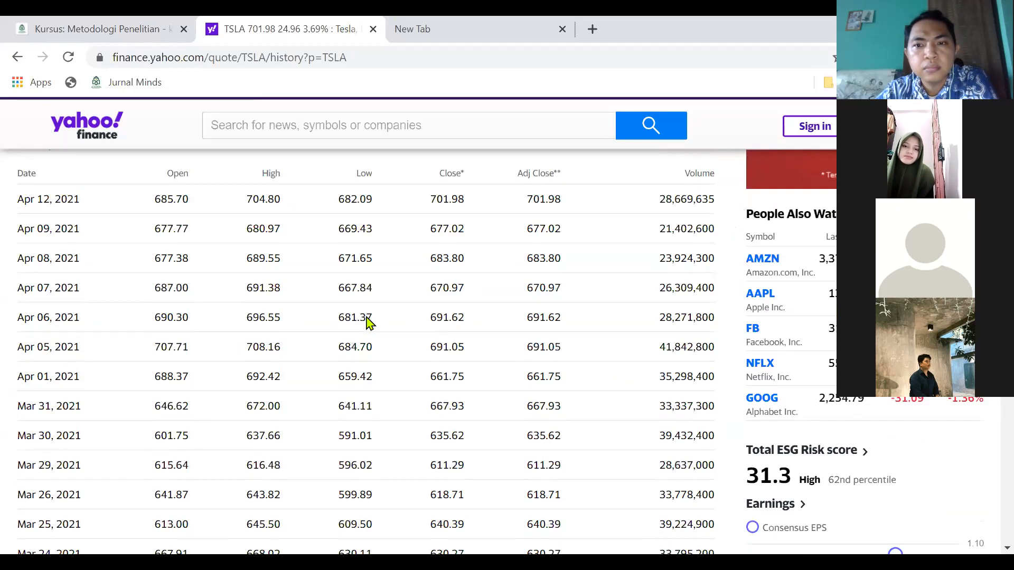
scroll(370, 322, up, 4)
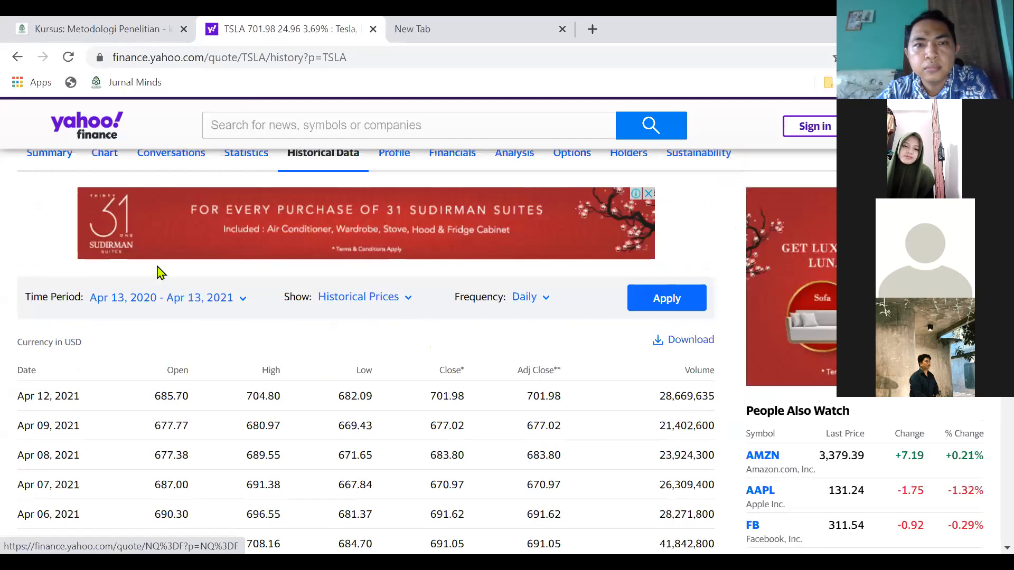
scroll(11, 229, down, 4)
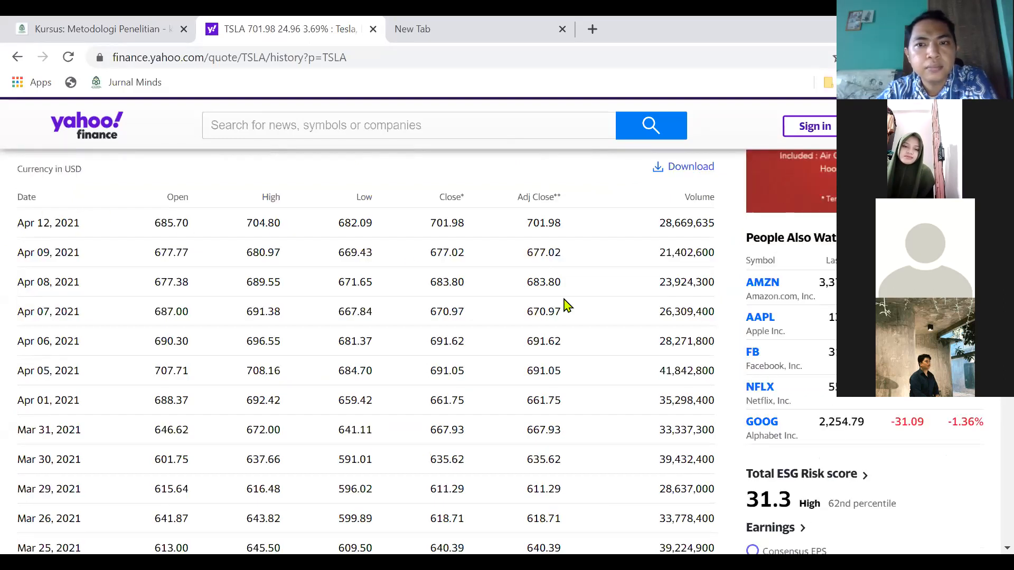
drag(17, 196, 564, 299)
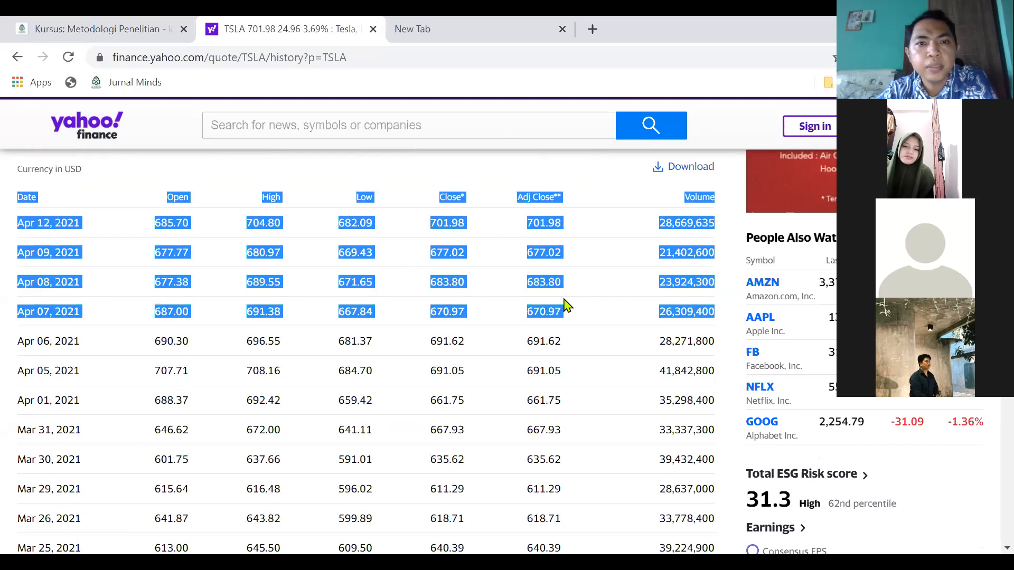
click(390, 173)
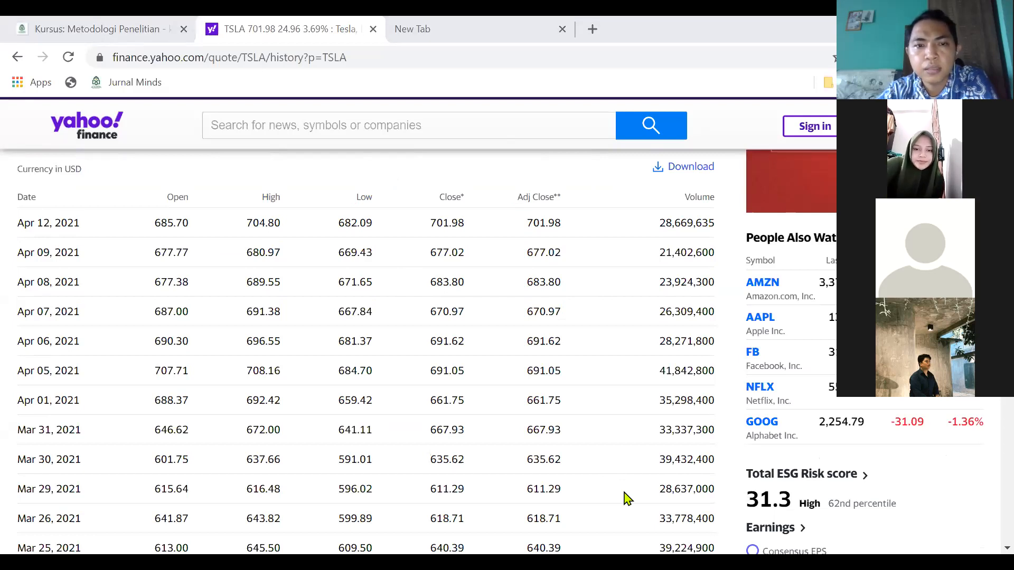
Step: Switch to the TSLA workbook in Excel, check cells H2 and G2 in the first data row, and close the workbook
key(alt+Tab)
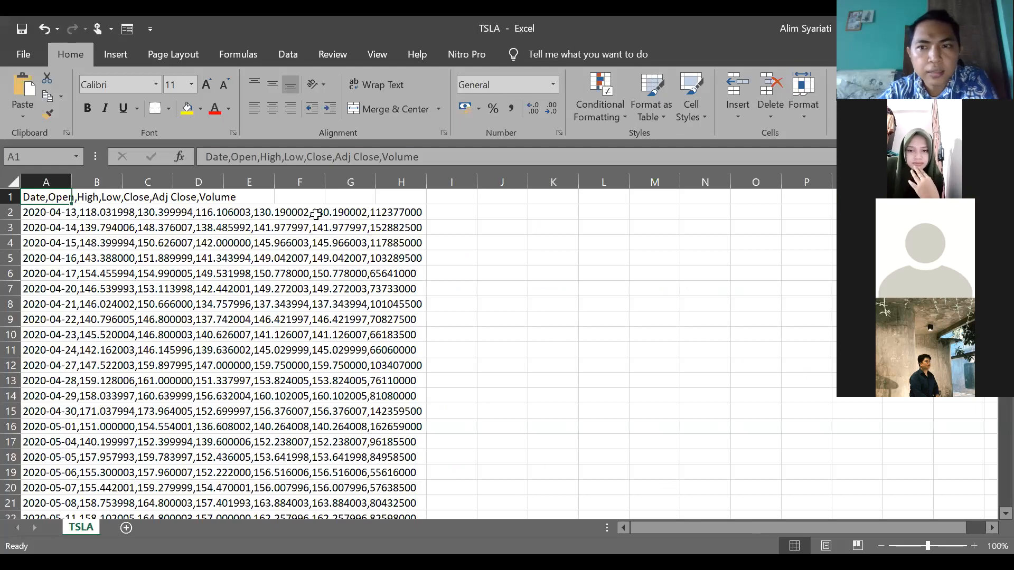
click(379, 213)
click(348, 214)
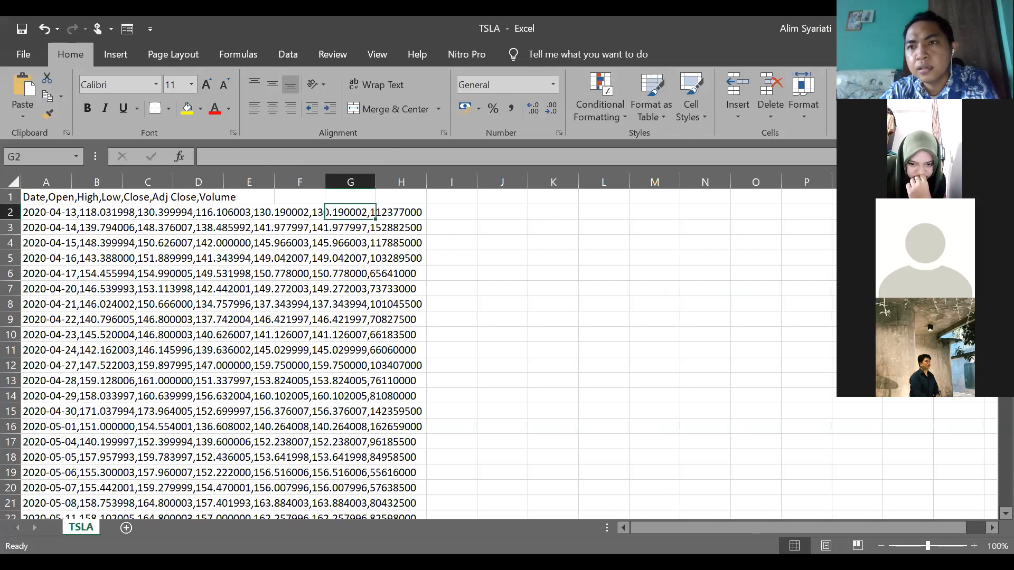
key(alt+F4)
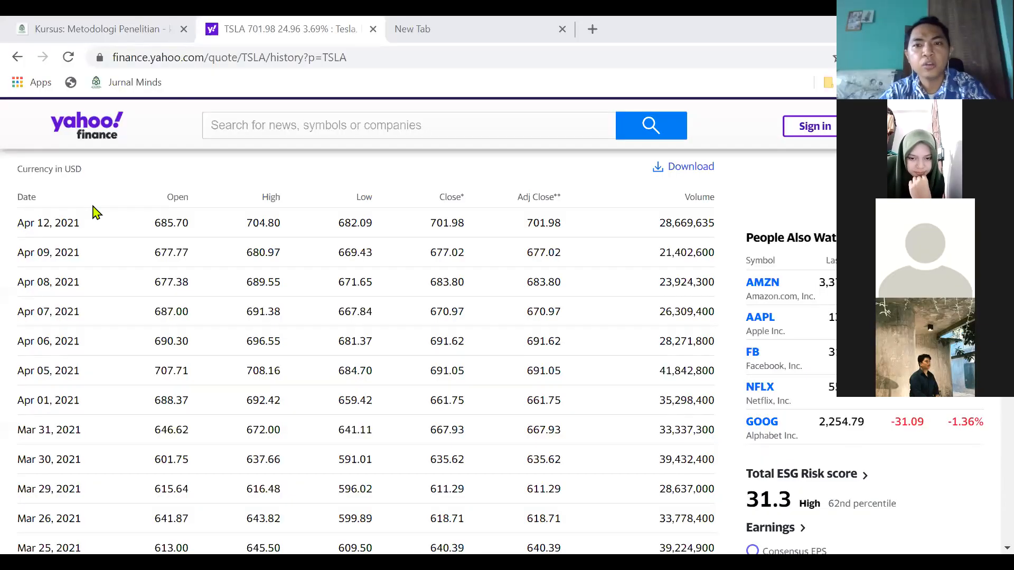
Step: Copy Tesla's whole price table, from the column headings to Apr 13, 2020, into a blank Excel workbook at A1 and select the Volume heading
drag(634, 182, 666, 463)
scroll(668, 467, down, 3)
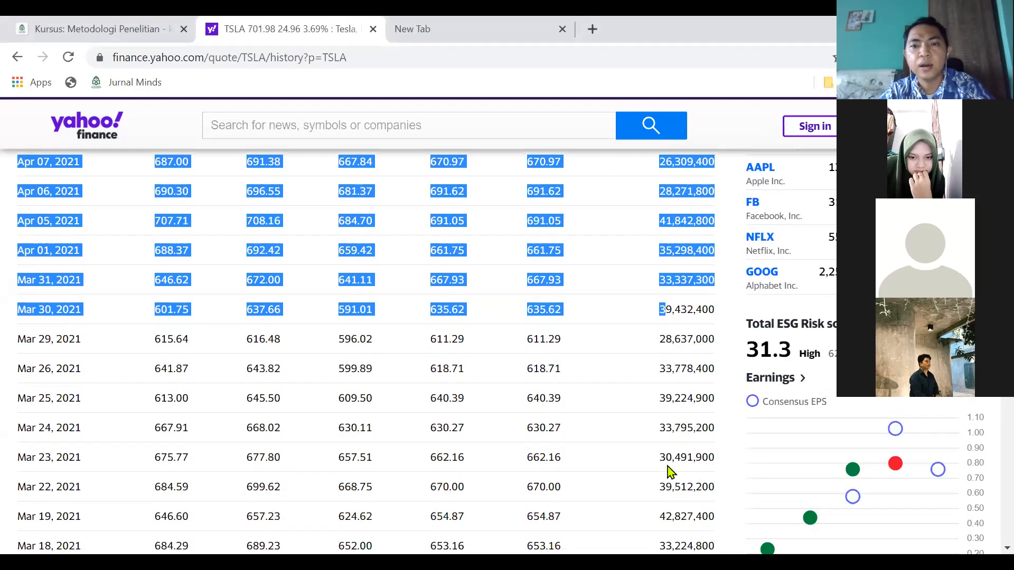
scroll(670, 471, down, 20)
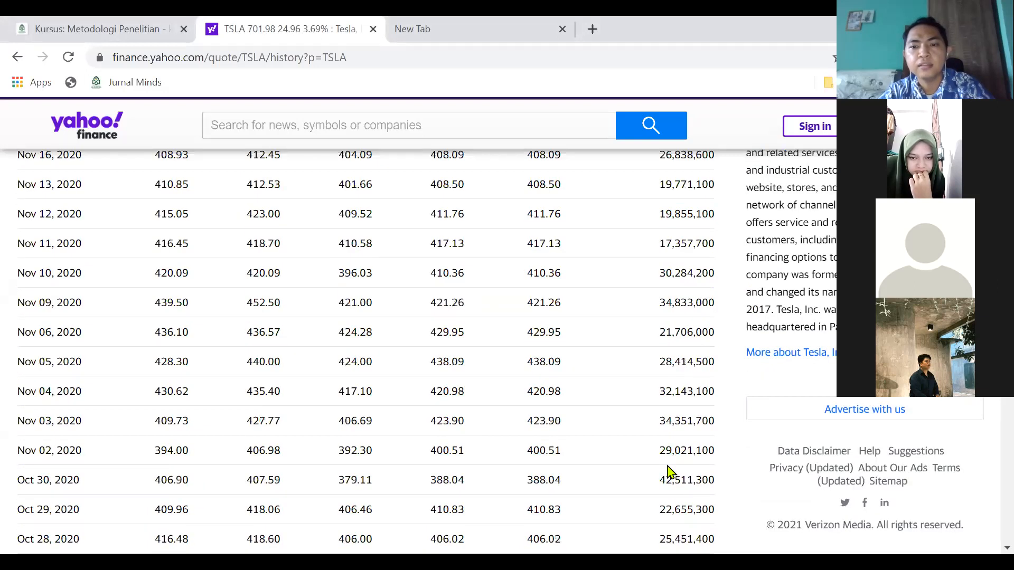
scroll(701, 502, down, 20)
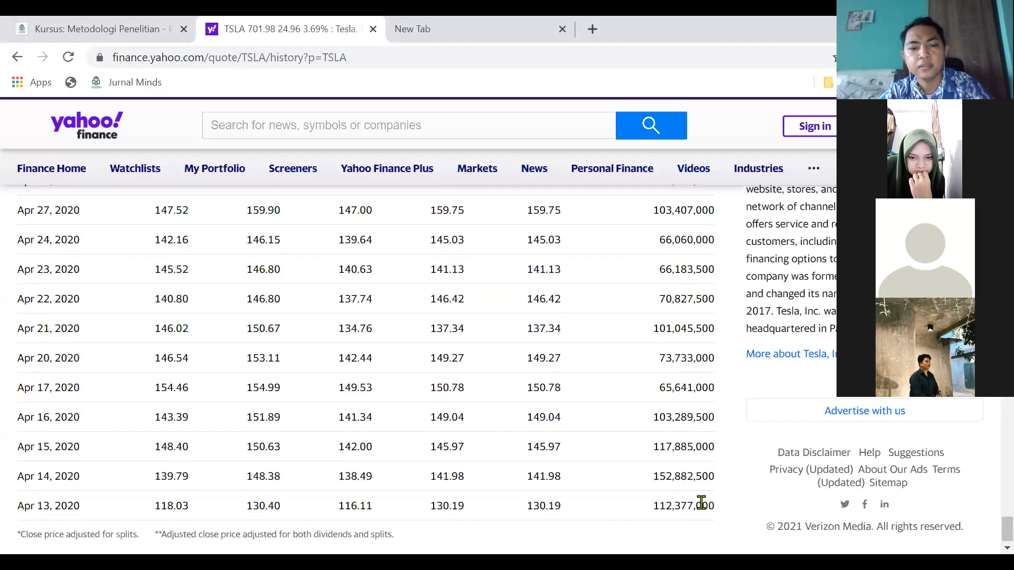
drag(702, 502, 701, 504)
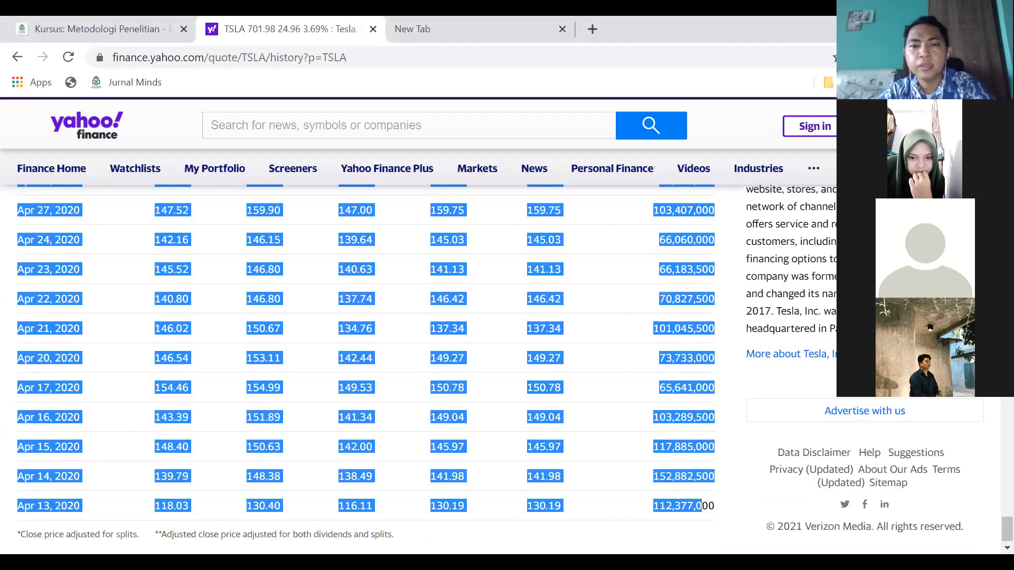
key(alt+Tab)
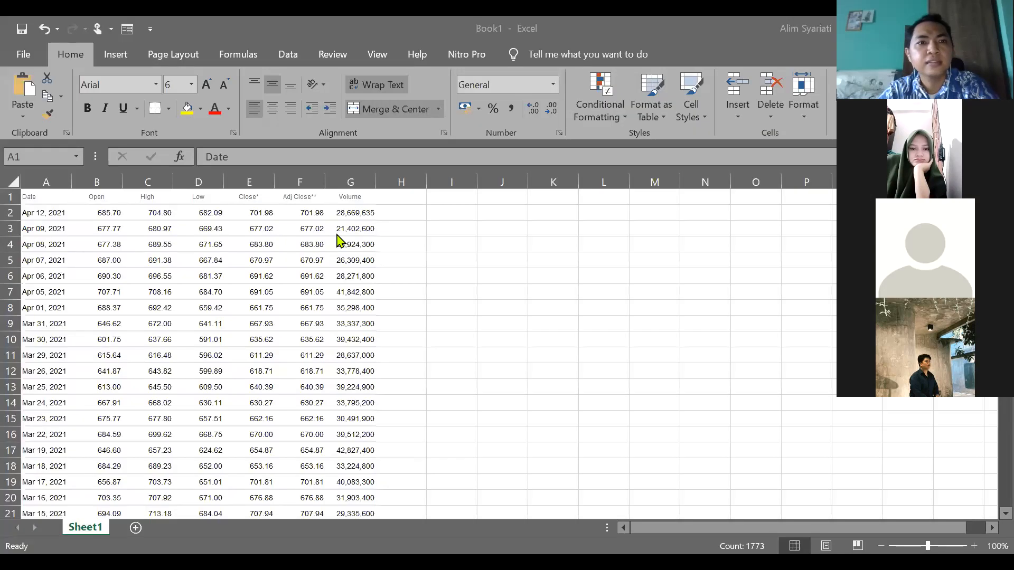
click(338, 229)
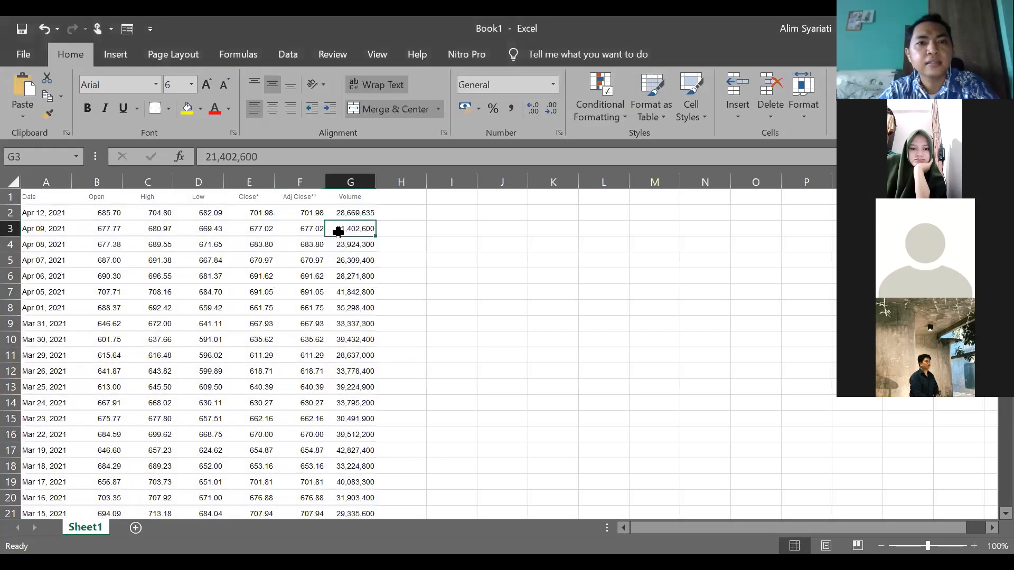
click(350, 197)
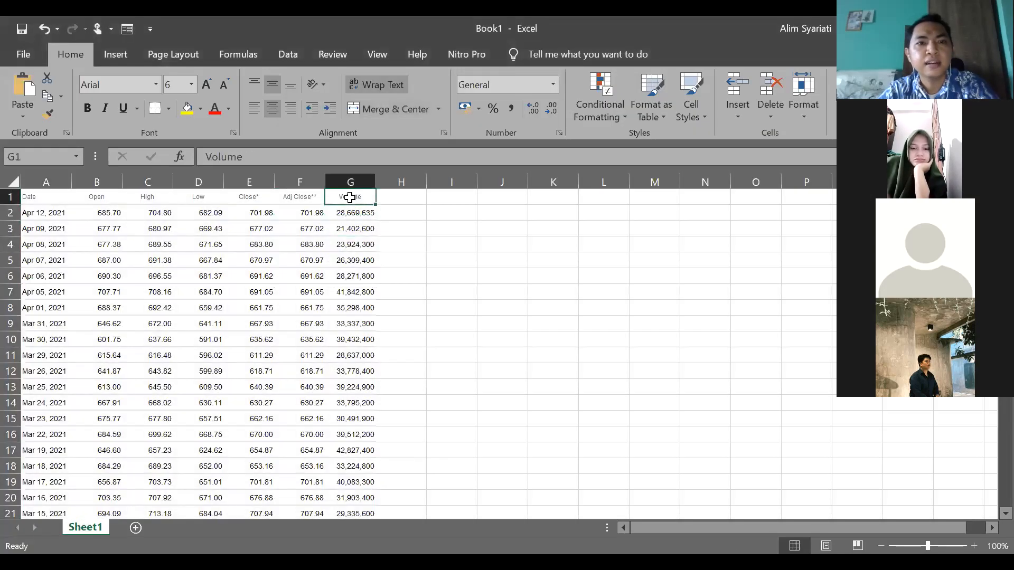
Step: Go through the price table's column headings in row 1, from Volume back to High and on to Close
key(Left)
key(Left)
key(Left)
key(Left)
key(Left)
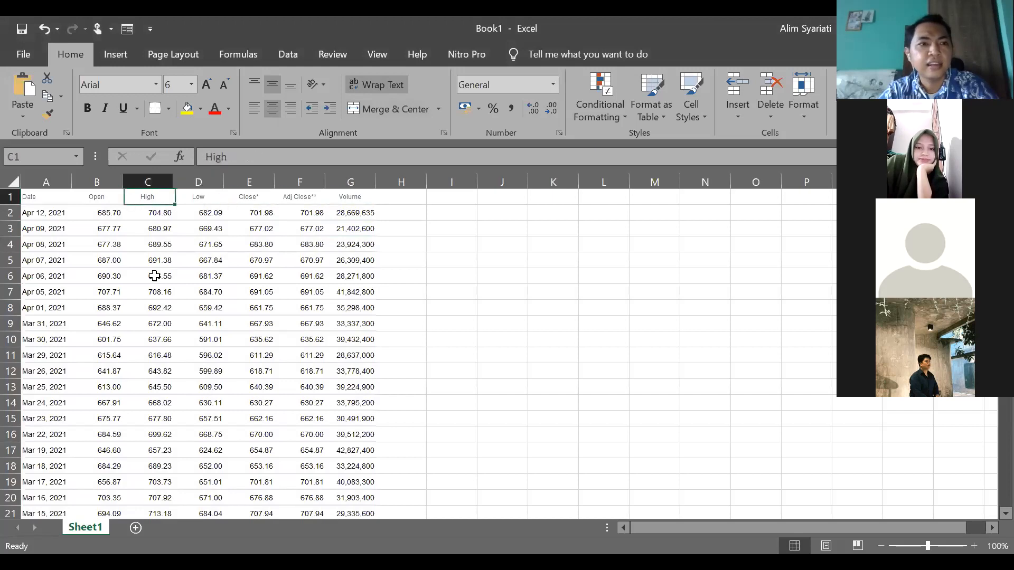
key(Right)
key(Right)
key(Right)
key(Right)
key(Right)
key(Left)
key(Left)
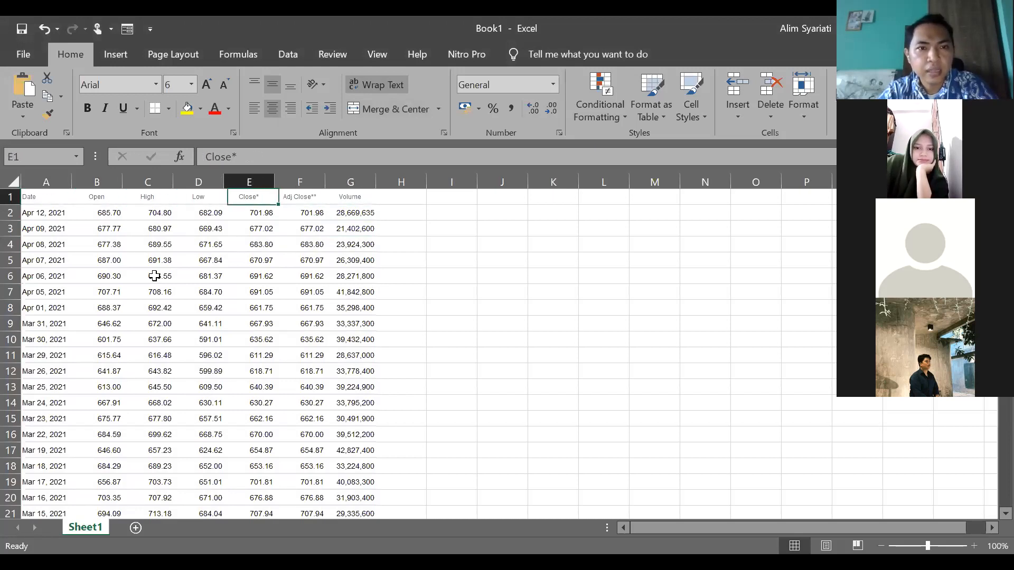
Step: Highlight the Adj Close heading and the first prices below it to point them out, and return to the Date heading in A1
key(Right)
key(shift+Down)
key(shift+Down)
key(shift+Down)
key(shift+Down)
key(shift+Down)
key(shift+Down)
key(shift+Down)
key(shift+Down)
key(Left)
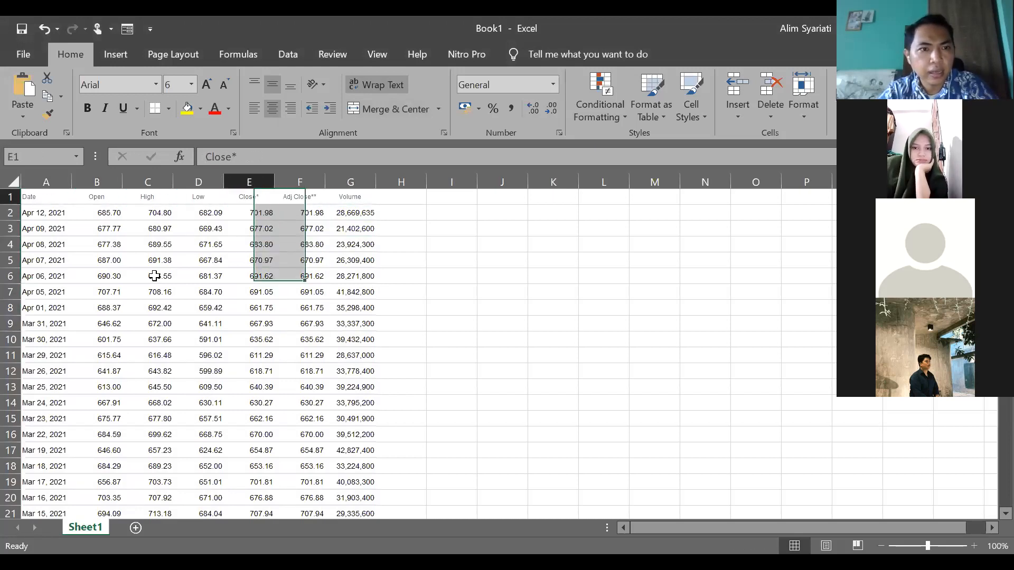
key(Left)
key(Left)
key(Left)
key(Left)
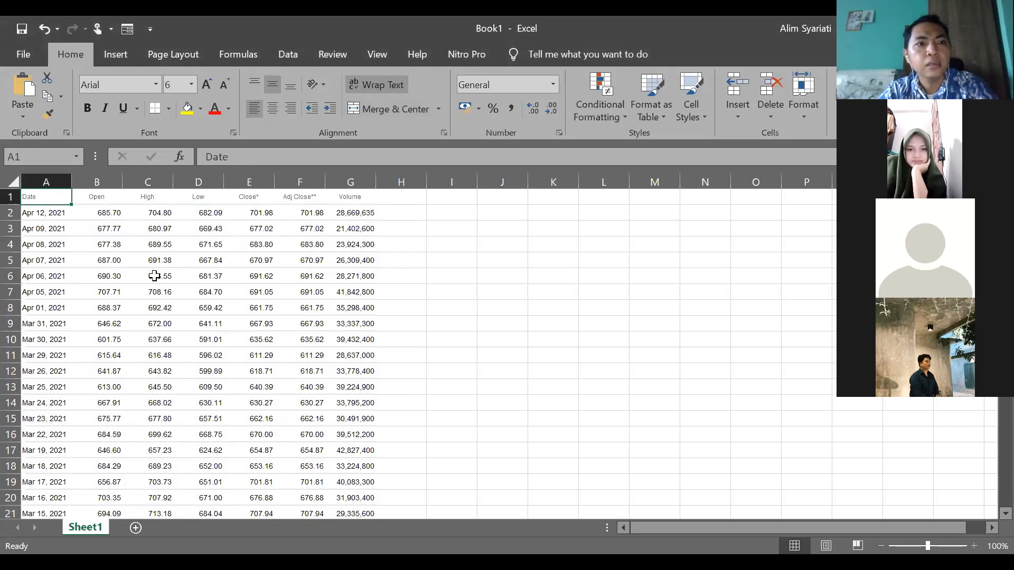
Step: Delete columns A to E, from Date through Close, from the price table
key(shift+Right)
key(shift+Right)
key(shift+Right)
key(shift+Right)
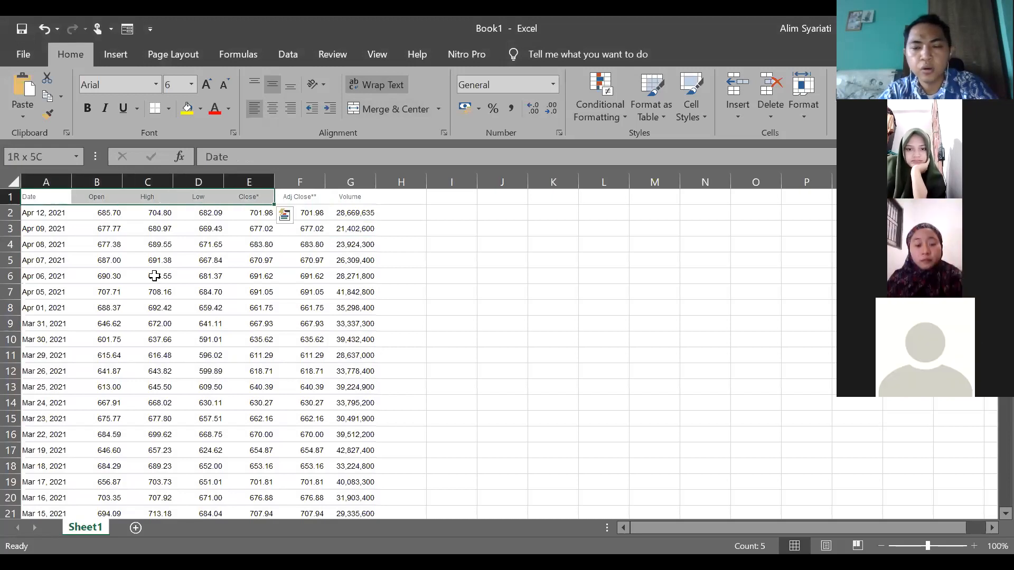
key(shift+Down)
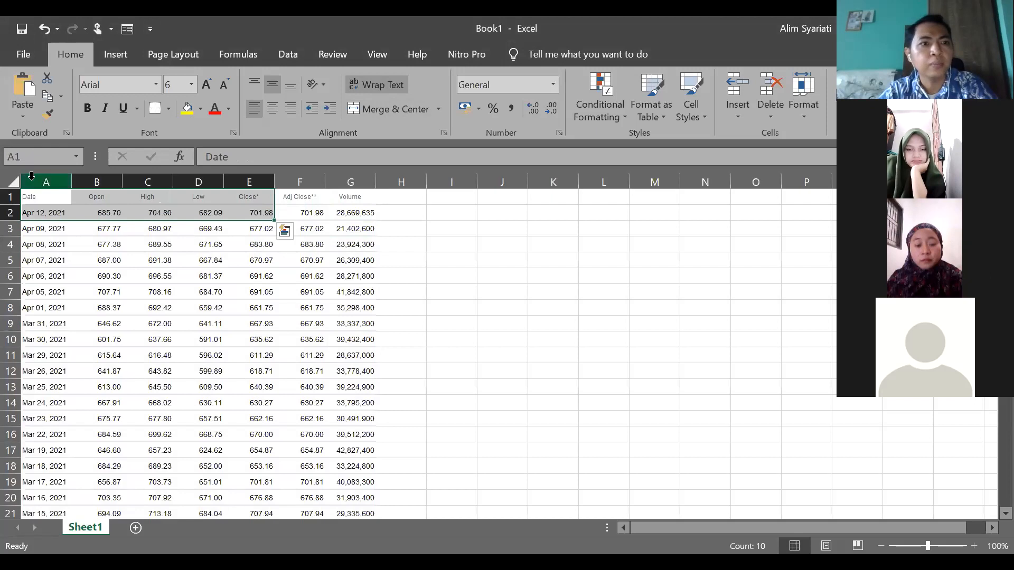
click(31, 178)
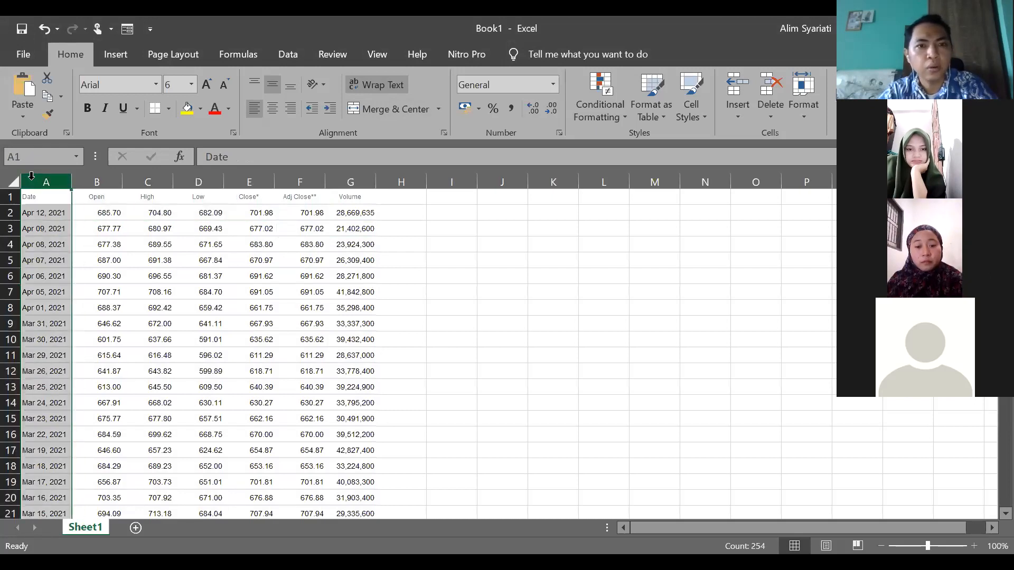
drag(31, 176, 32, 176)
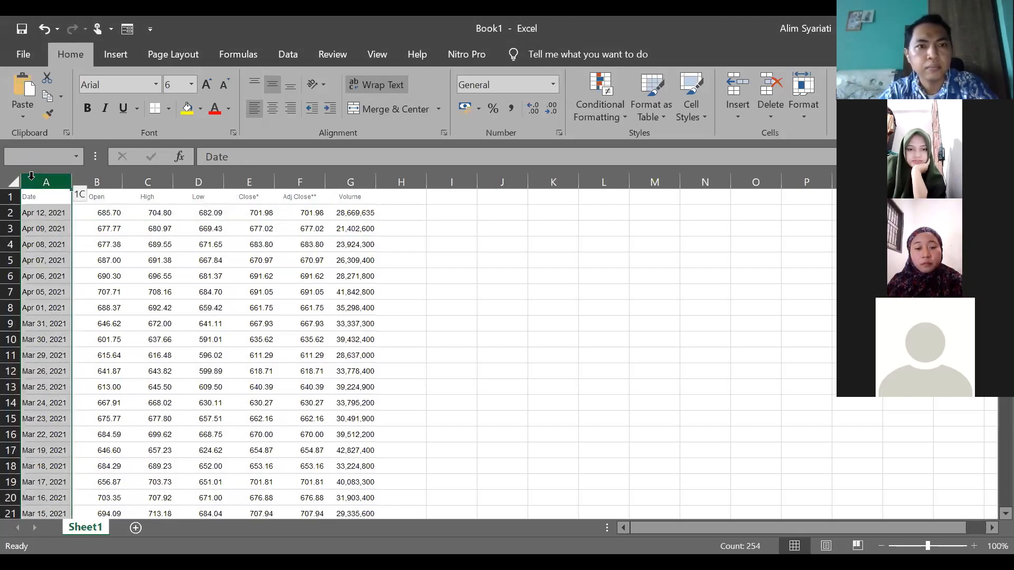
shift+click(259, 181)
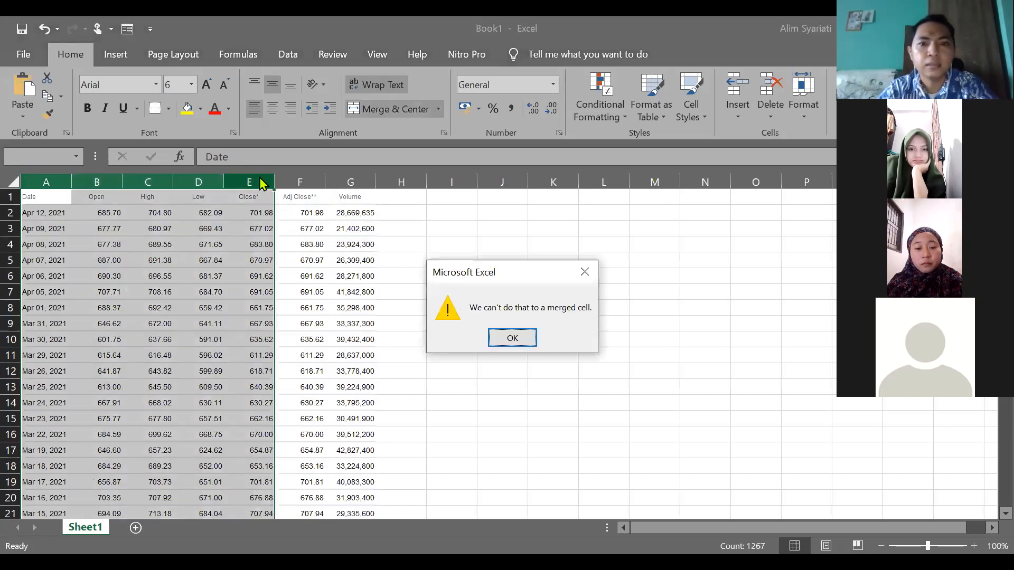
click(513, 338)
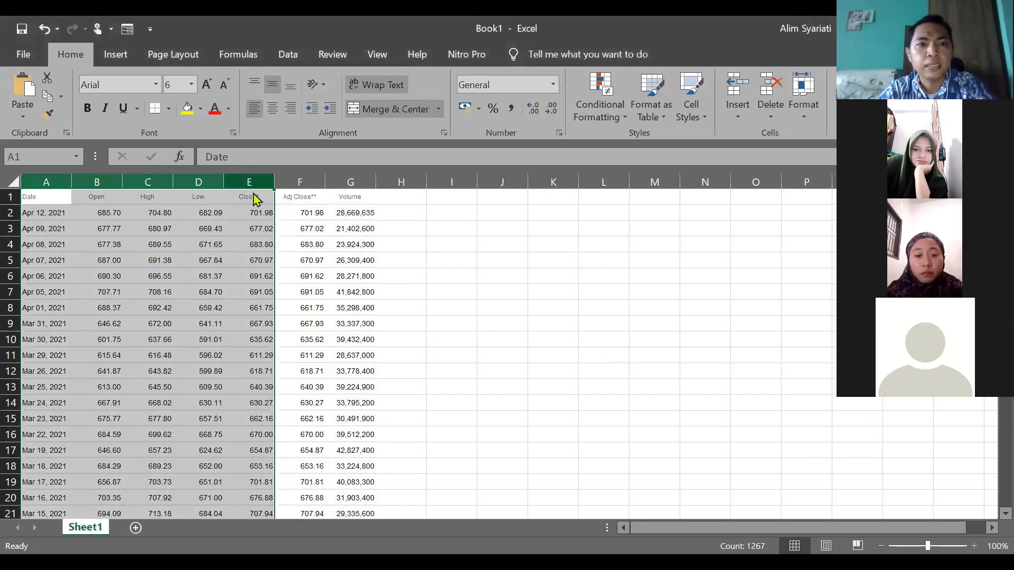
right_click(253, 191)
click(296, 319)
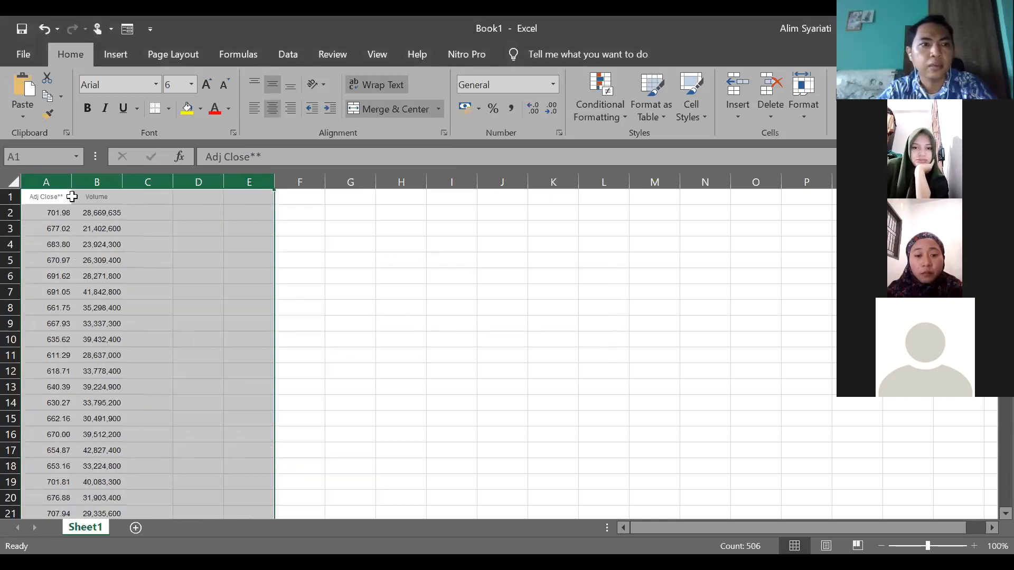
Step: Delete the Volume column so that only the adjusted closing prices are kept
click(88, 181)
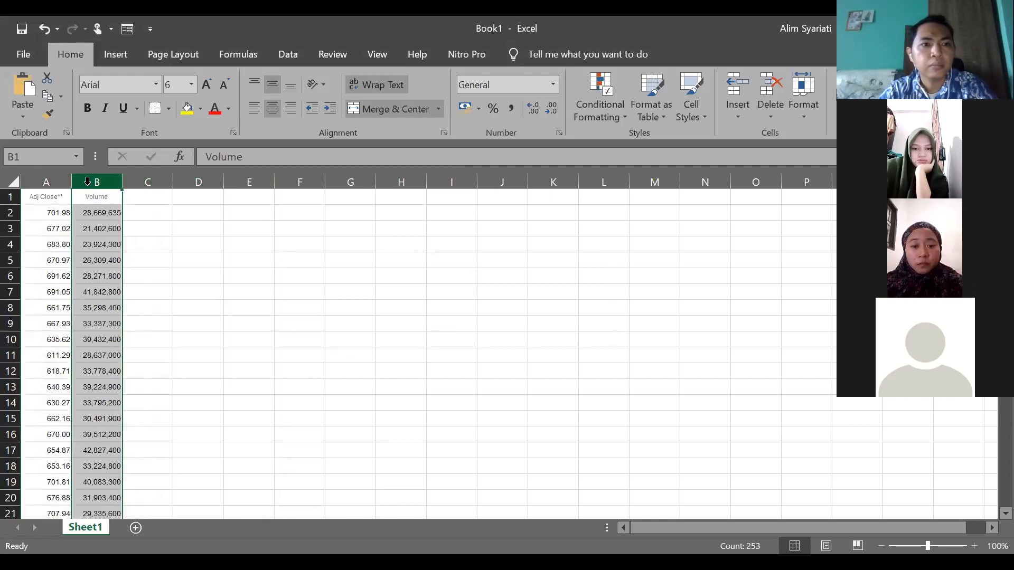
right_click(90, 185)
click(169, 323)
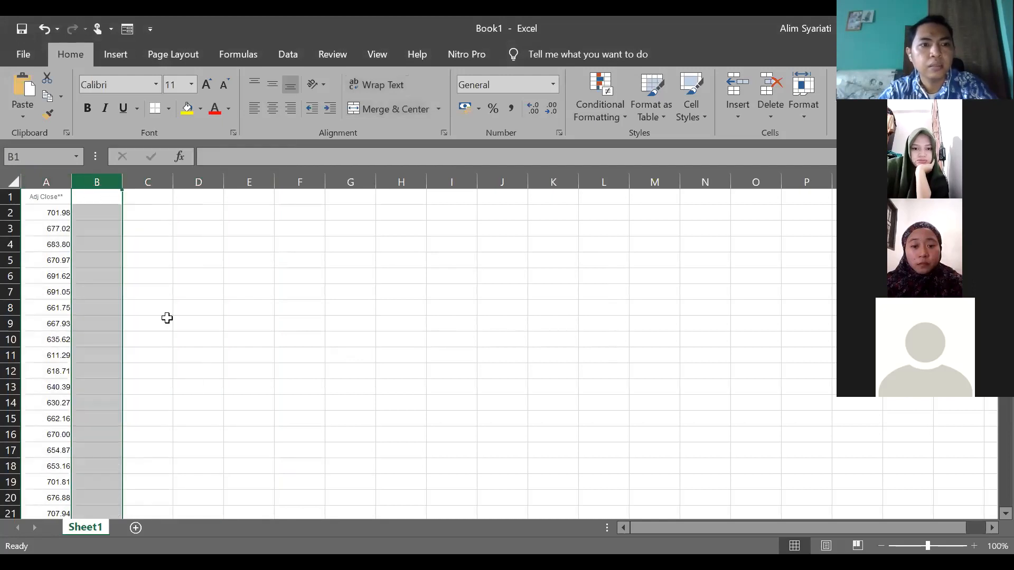
Step: Replace the Adj Close heading in A1 with tesla
drag(36, 197, 58, 292)
click(37, 197)
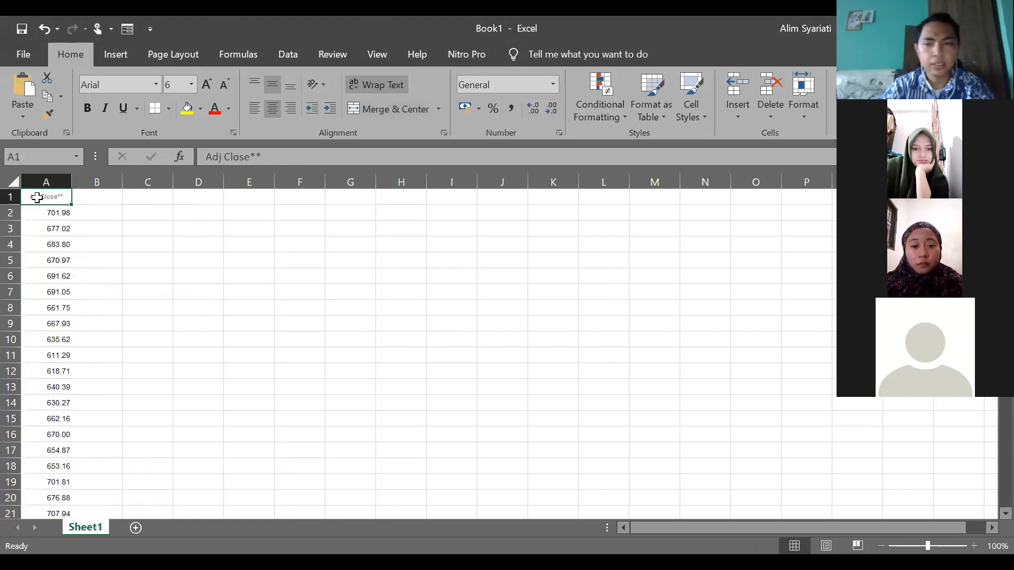
text(tesla)
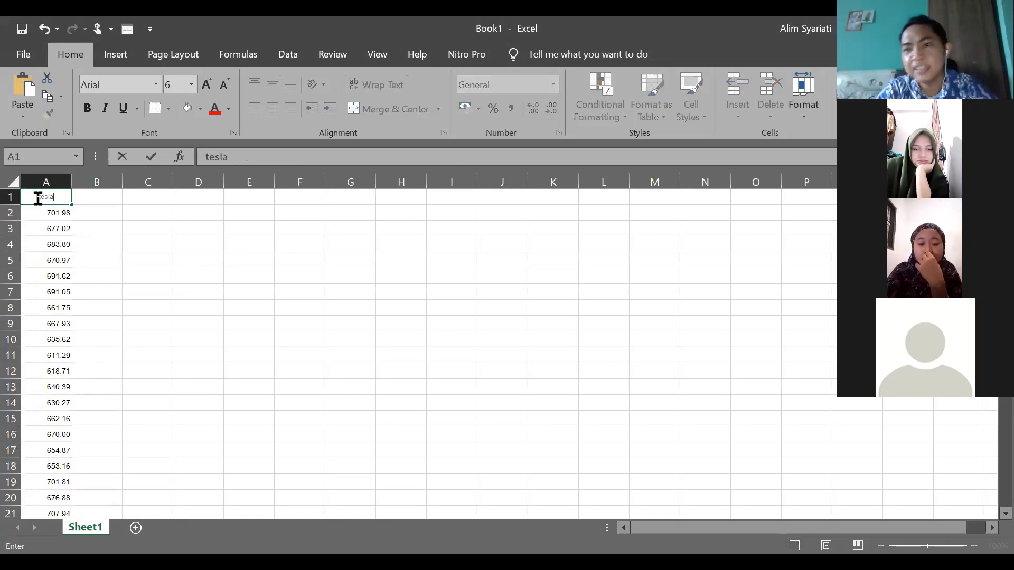
click(175, 249)
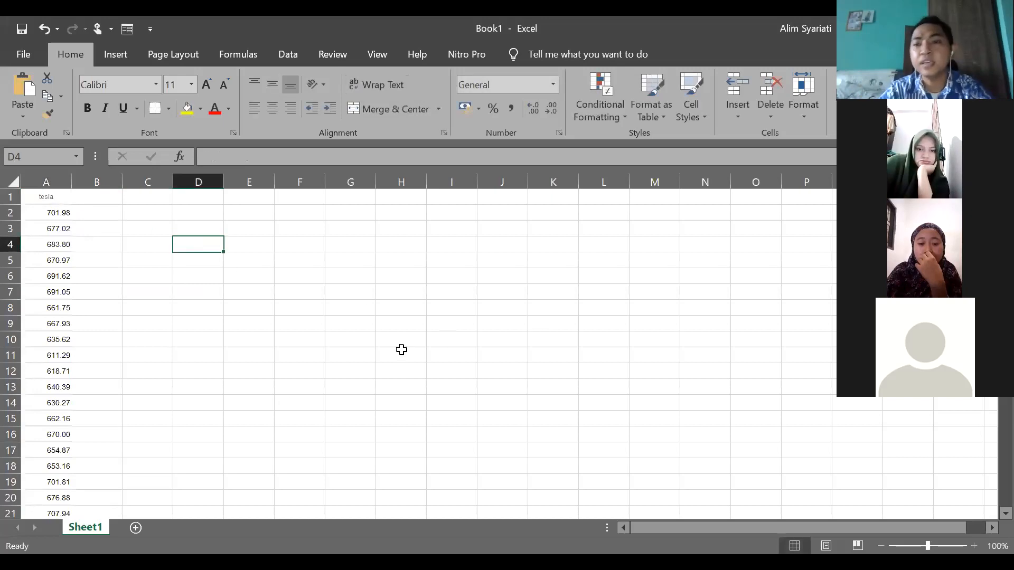
Step: Add the currency unit to the heading in A1 so it reads tesla ($)
scroll(91, 285, down, 8)
scroll(90, 285, up, 8)
scroll(92, 286, down, 11)
scroll(92, 287, up, 11)
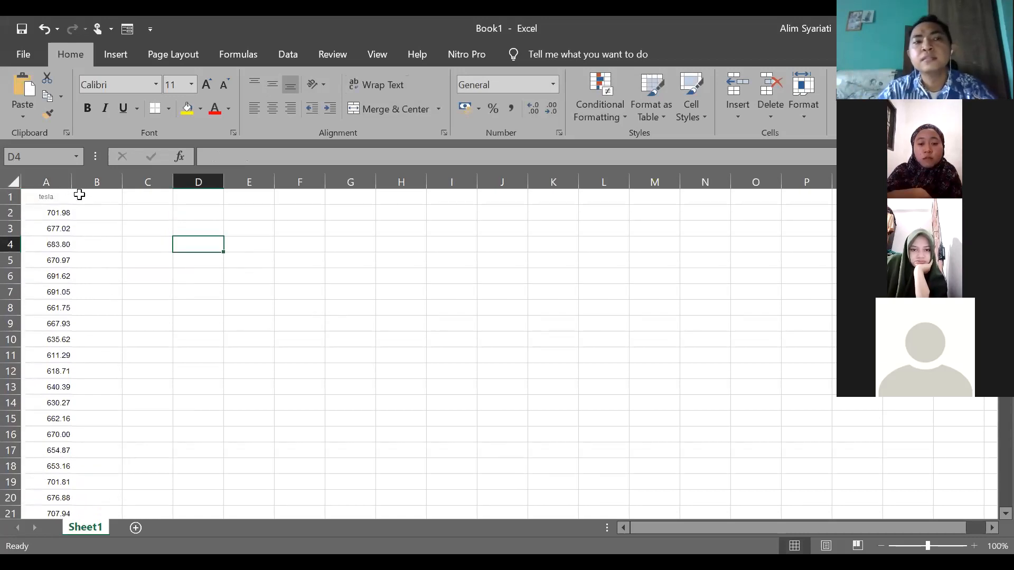
click(76, 197)
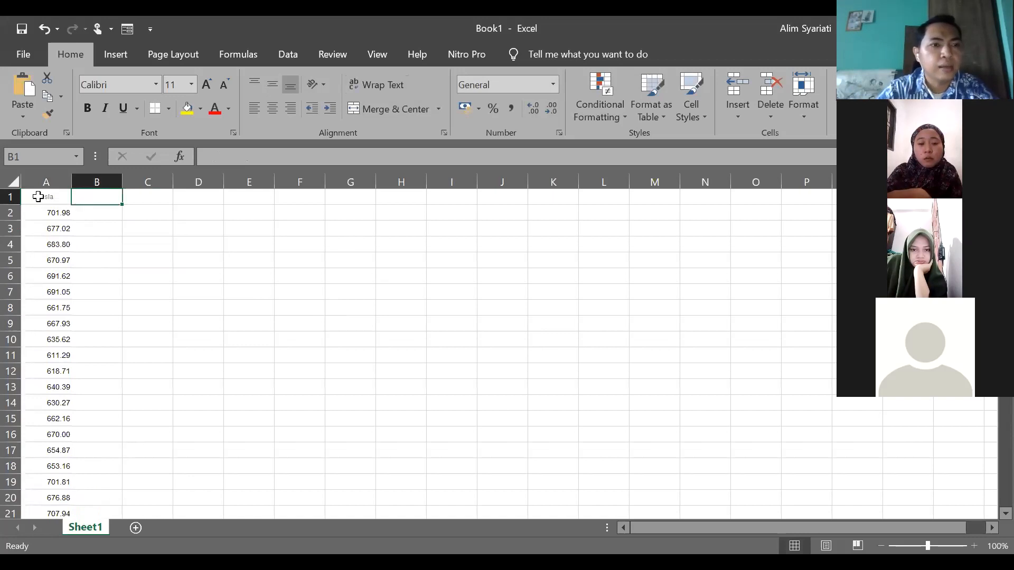
click(38, 196)
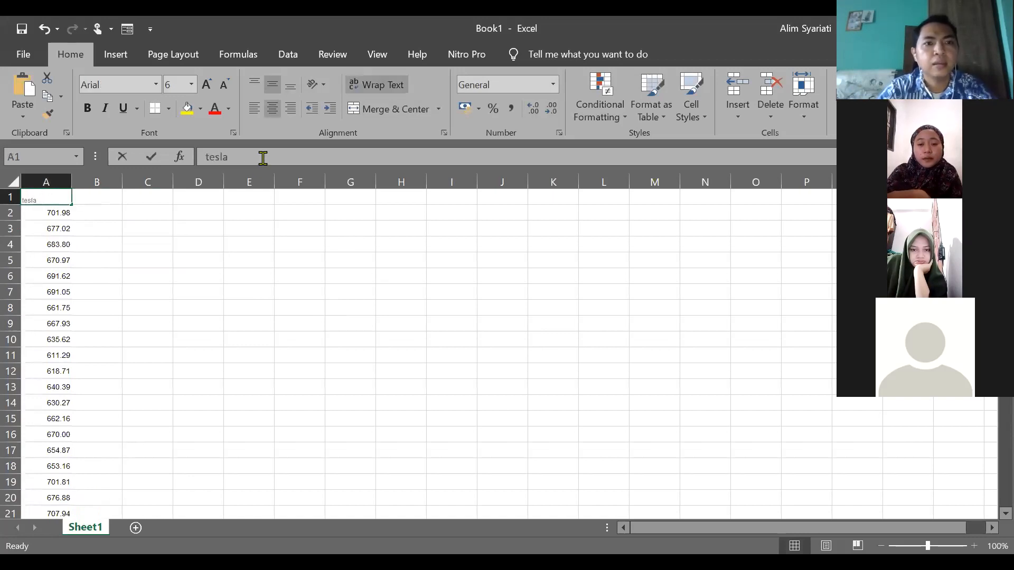
click(263, 158)
text((4)
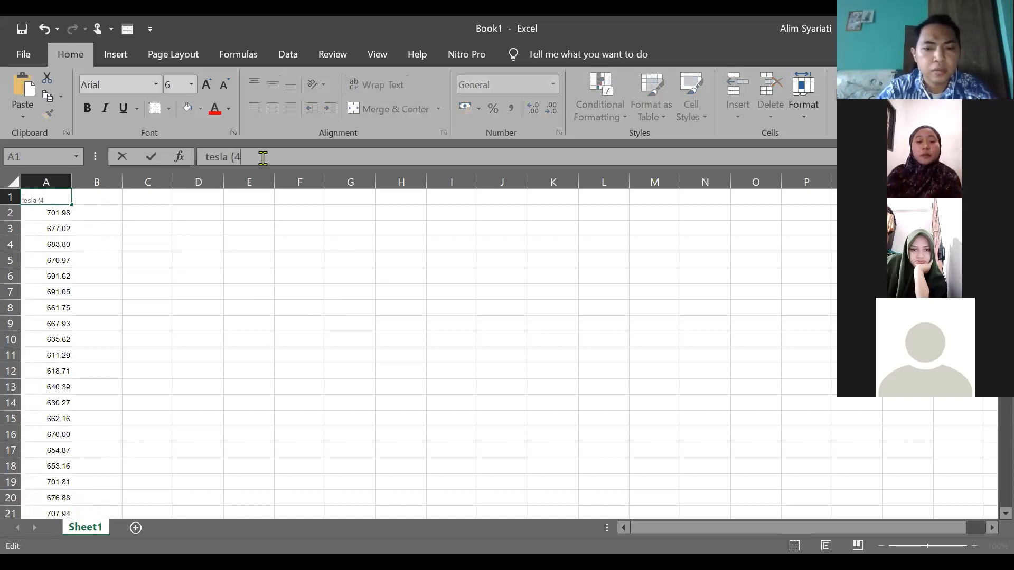
key(BackSpace)
key(BackSpace)
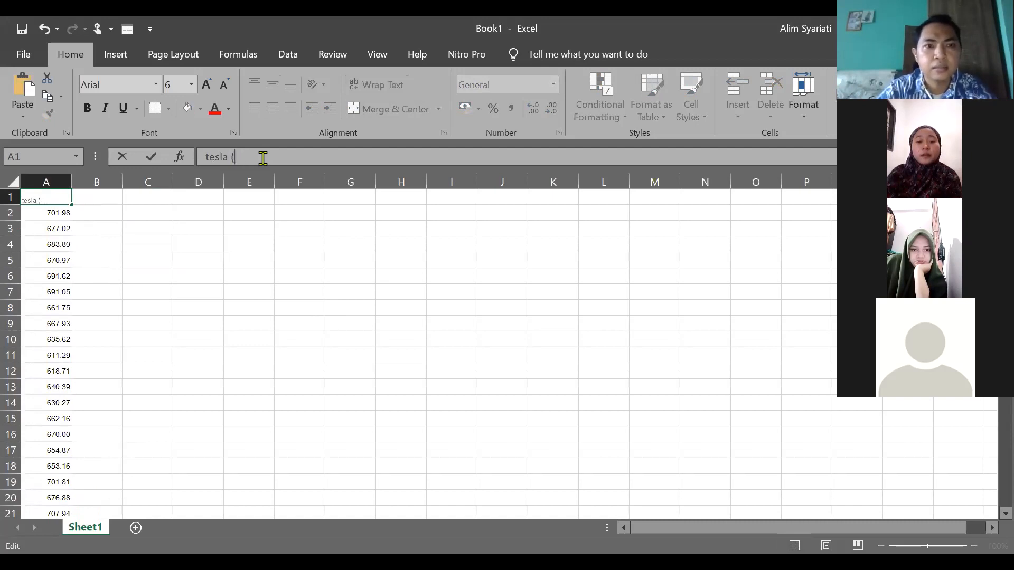
text($))
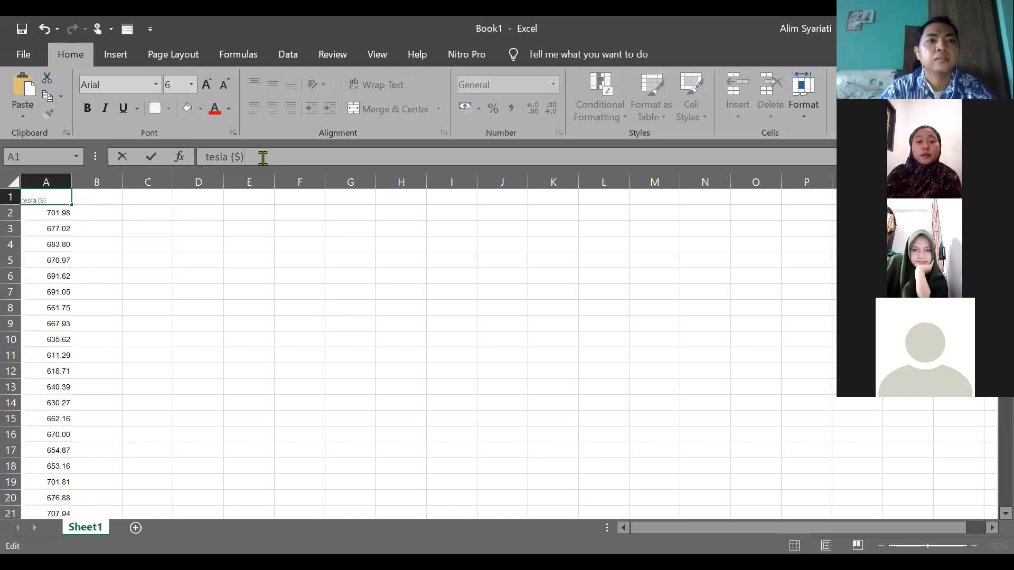
key(Return)
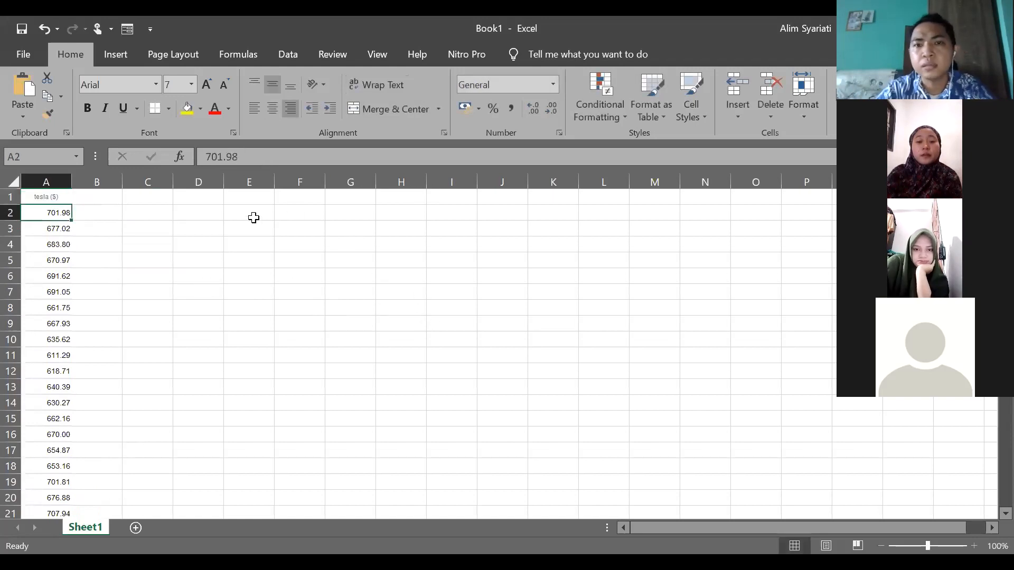
Step: Clear the formatting of the whole tesla ($) price column, keeping its contents
scroll(67, 303, down, 7)
scroll(67, 303, up, 7)
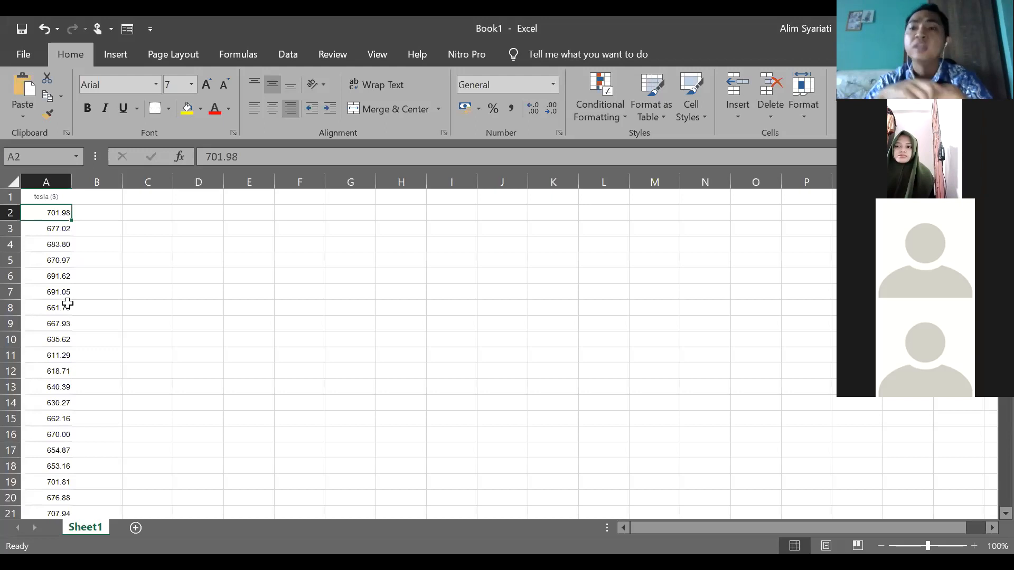
scroll(67, 304, down, 6)
scroll(68, 303, up, 6)
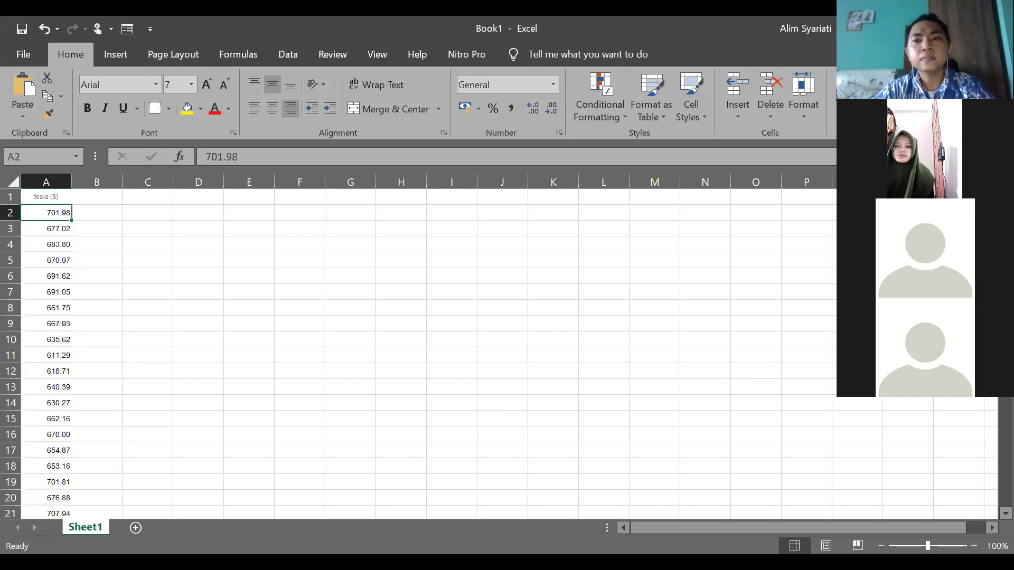
click(40, 173)
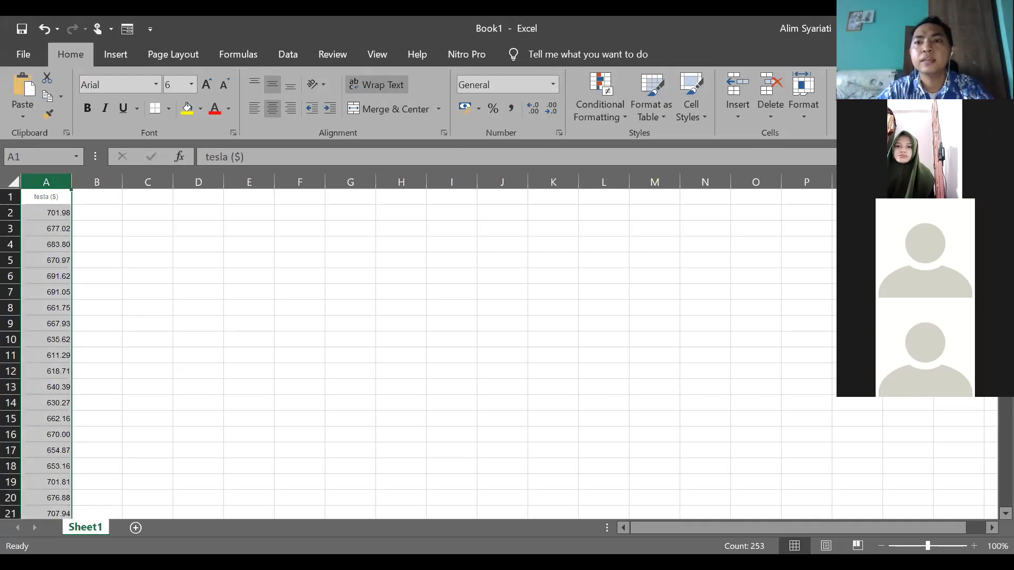
click(804, 117)
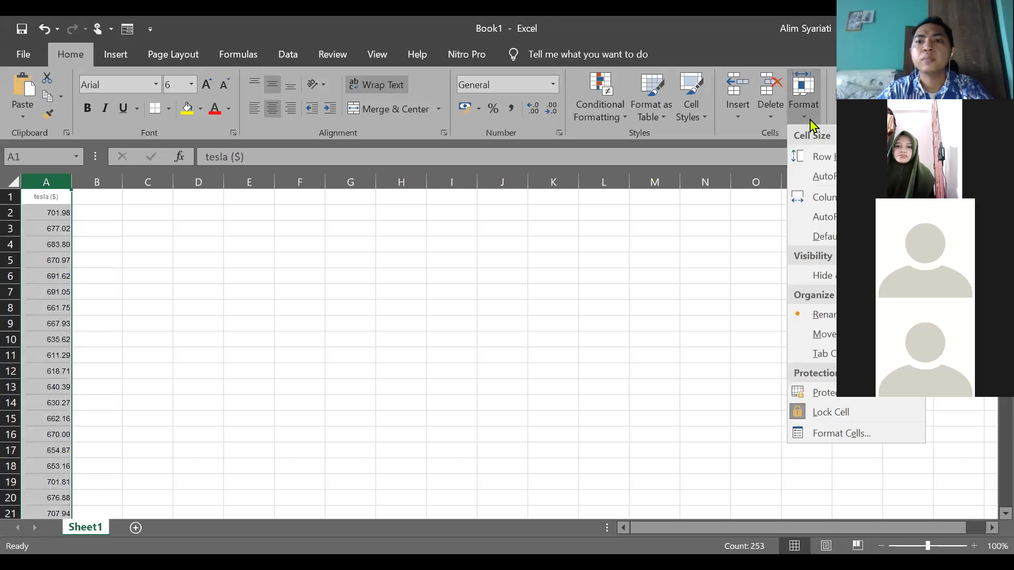
click(811, 122)
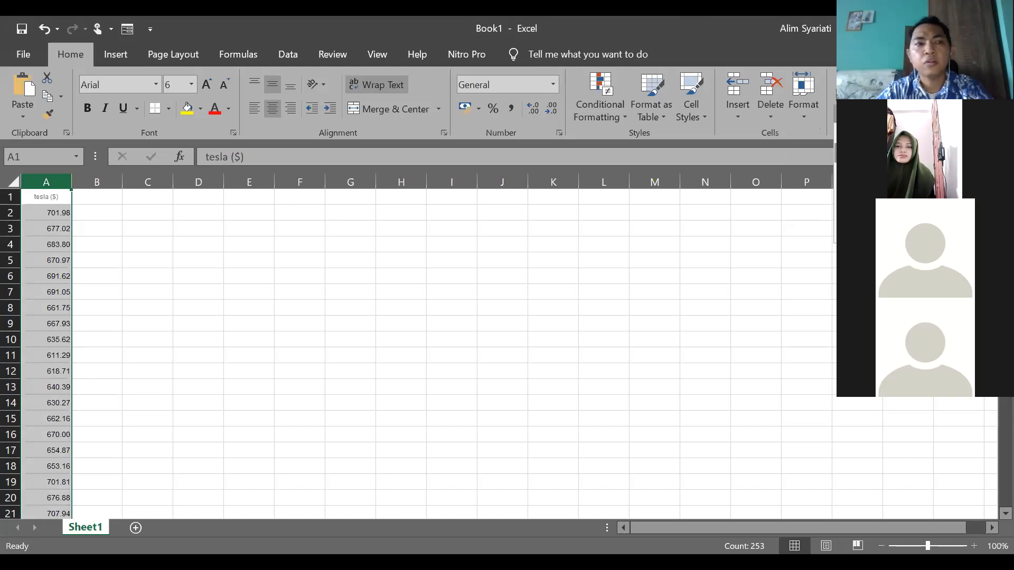
click(866, 153)
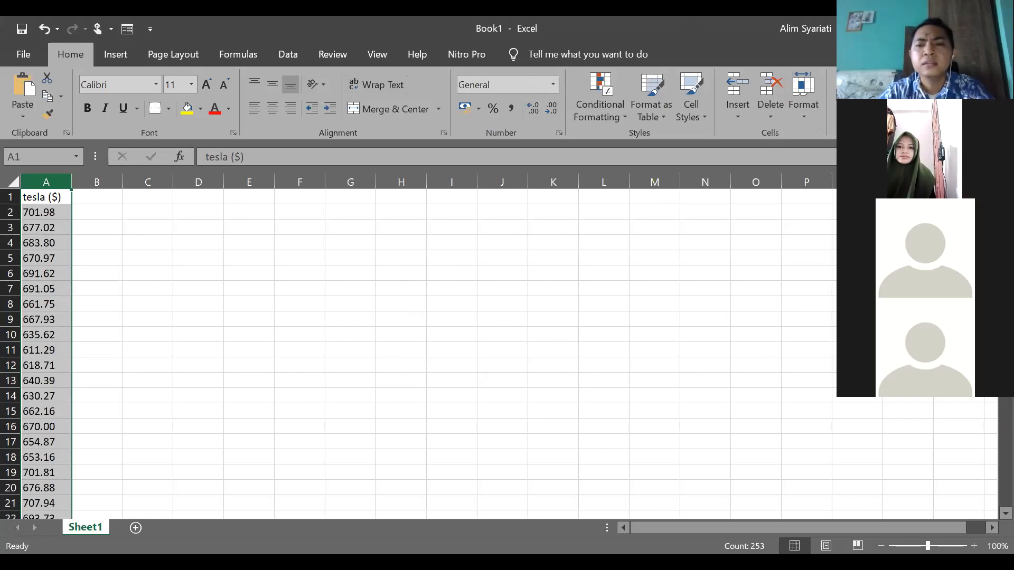
Step: Switch to Yahoo Finance in the browser, search for crude oil and open the Brent Crude Oil Last Day Financ (BZ=F) quote
key(alt+Tab)
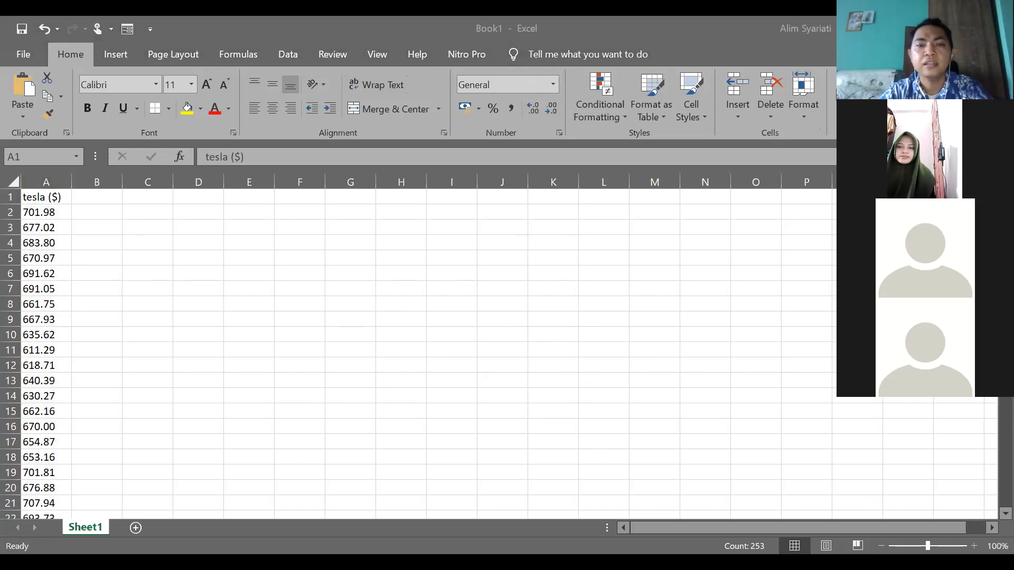
key(alt+Tab)
scroll(470, 281, up, 8)
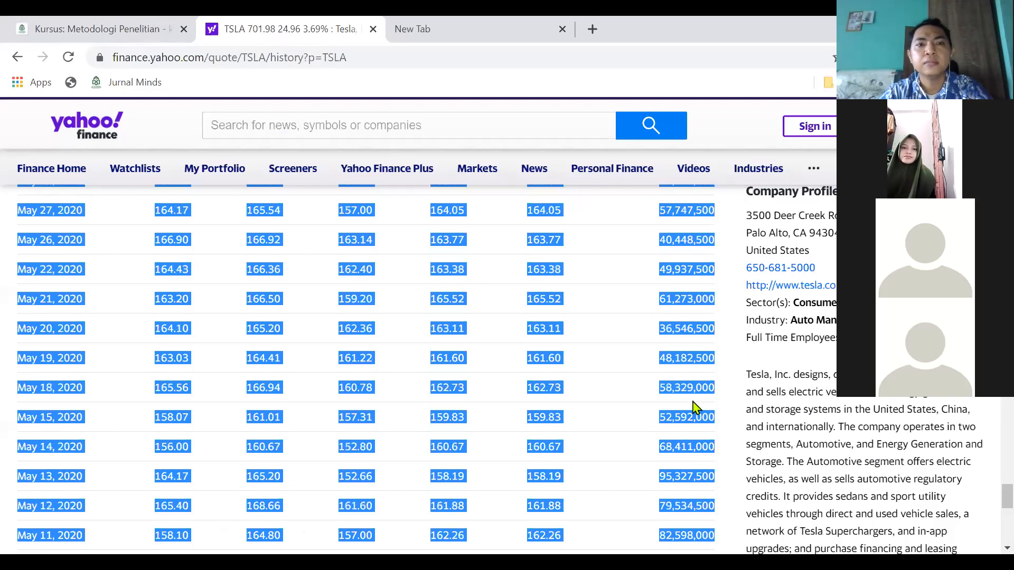
scroll(359, 120, up, 10)
click(360, 120)
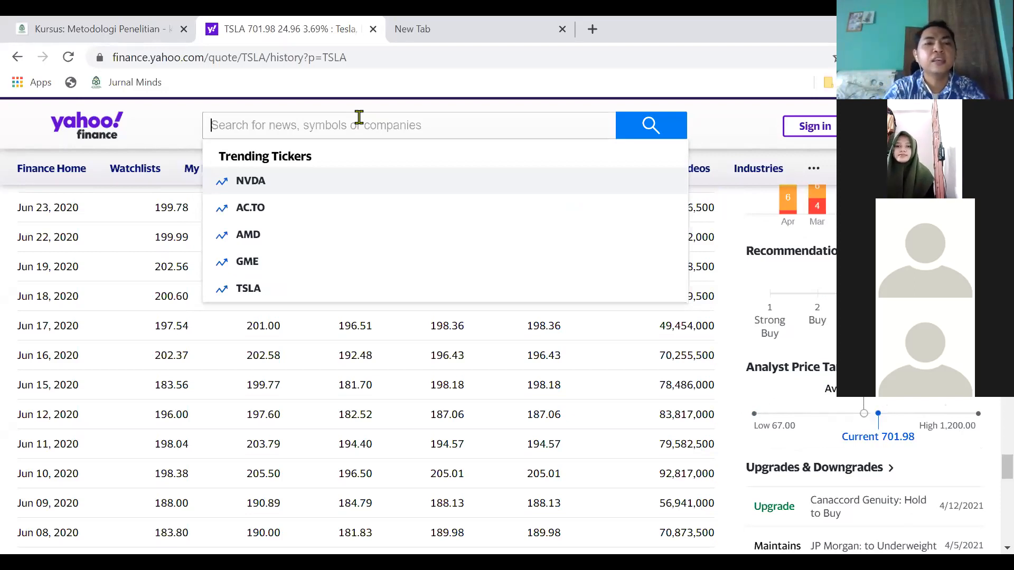
text(crude)
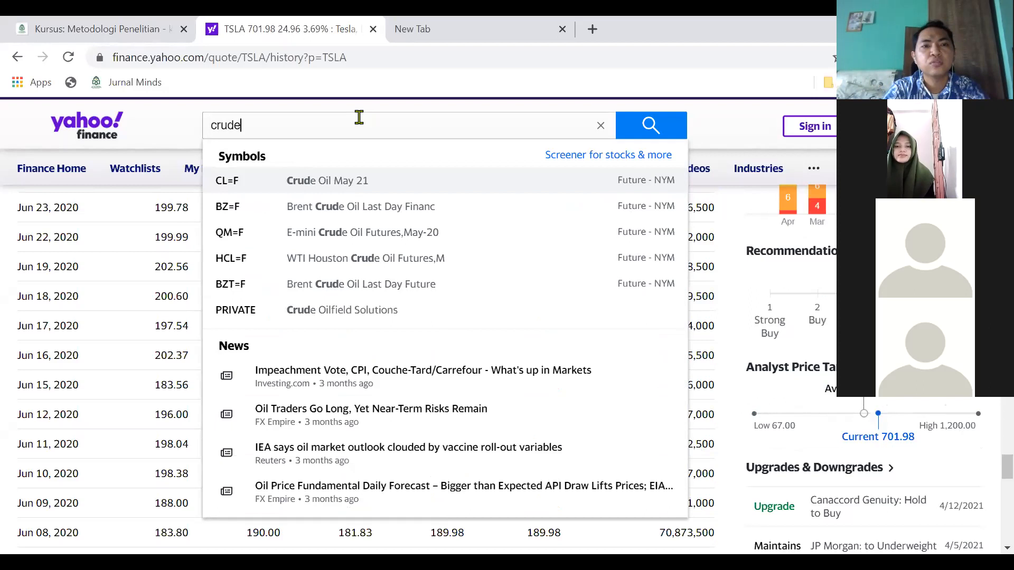
text( oil)
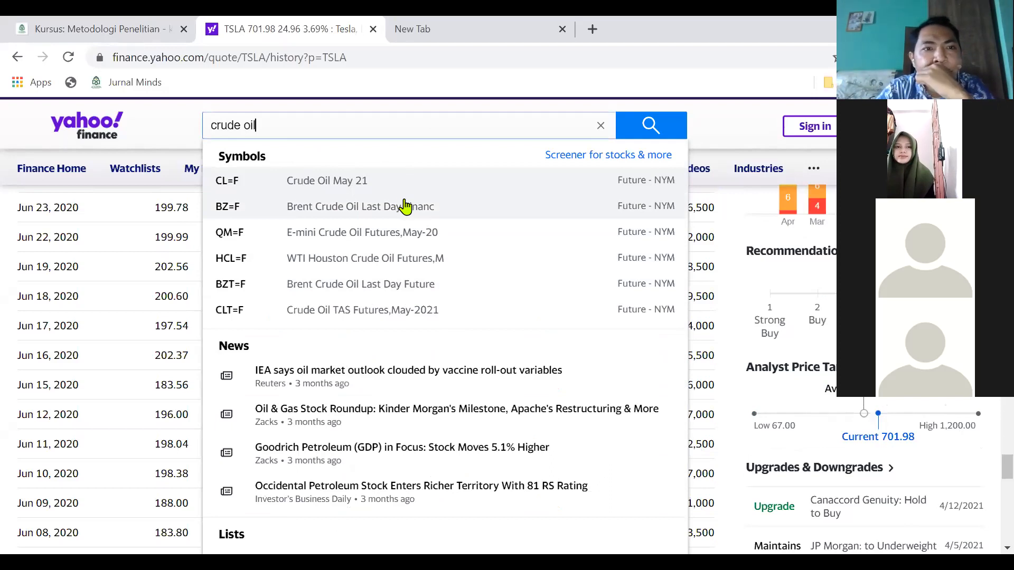
click(333, 208)
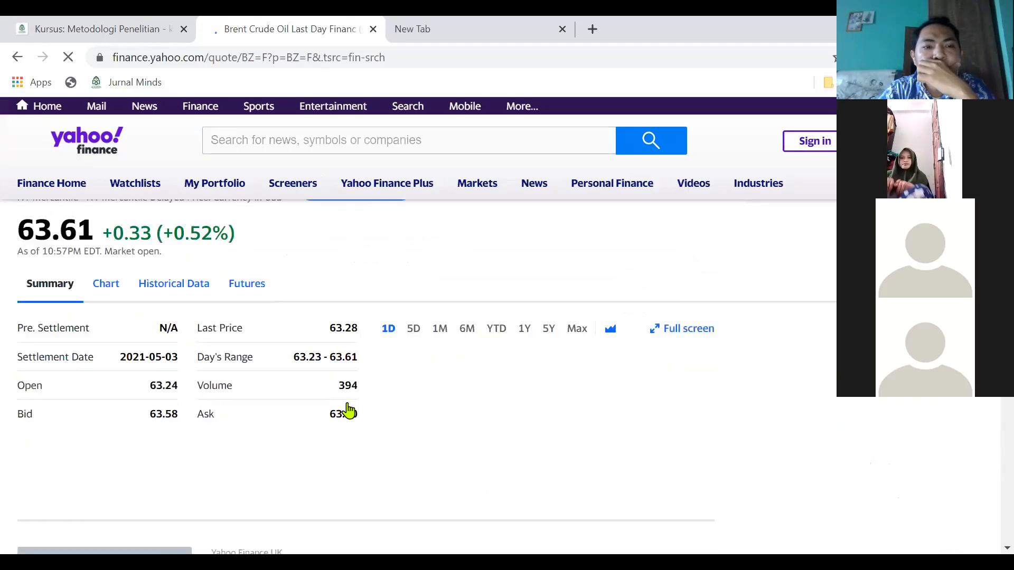
Step: Open the historical daily prices of Brent Crude Oil Last Day Financ (BZ=F)
click(169, 284)
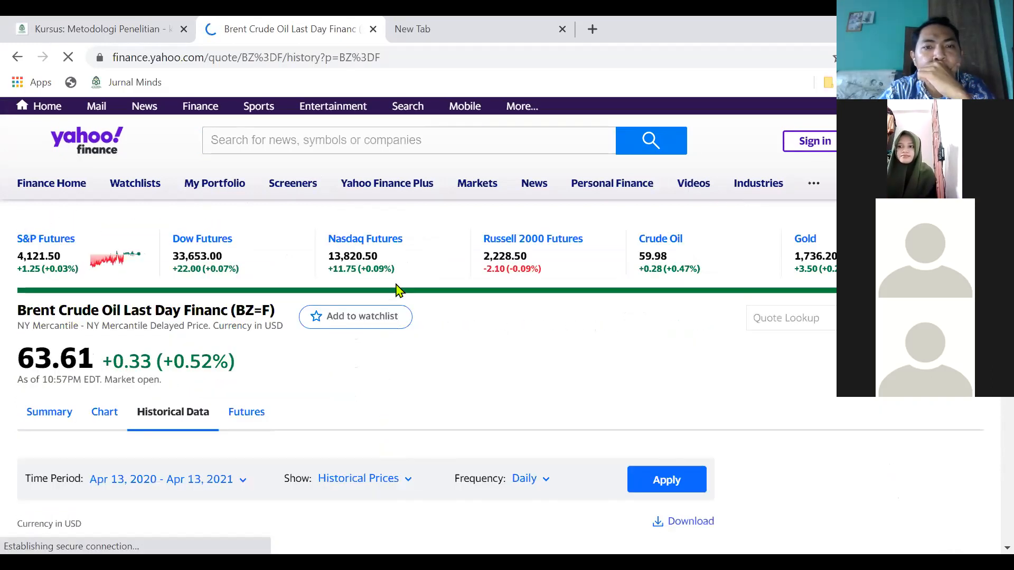
scroll(399, 290, down, 8)
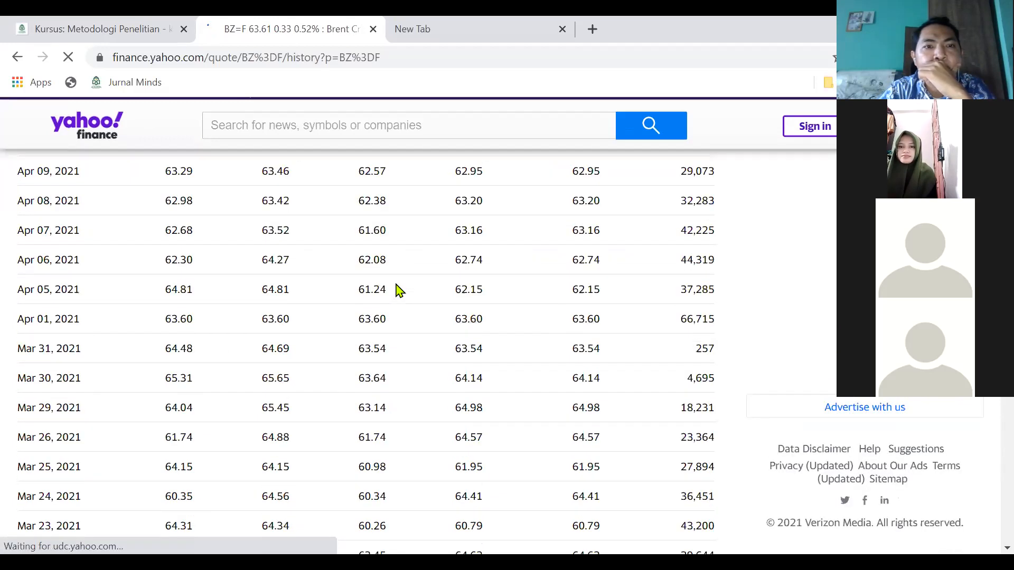
scroll(399, 290, up, 7)
scroll(354, 267, down, 4)
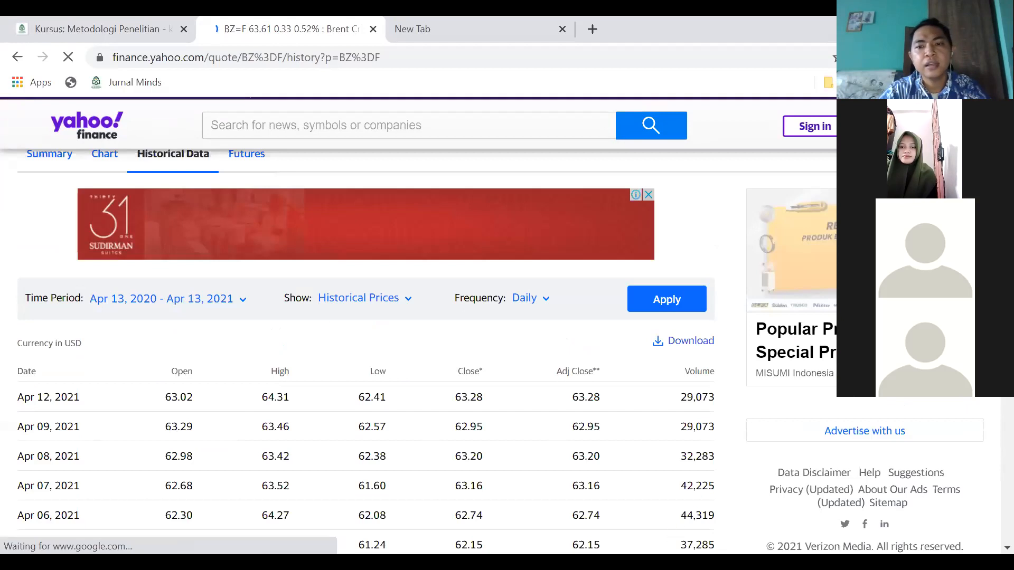
Step: Select and copy the whole crude oil price table from its heading row through the Apr 13, 2020 row
scroll(683, 425, down, 4)
drag(683, 425, 693, 360)
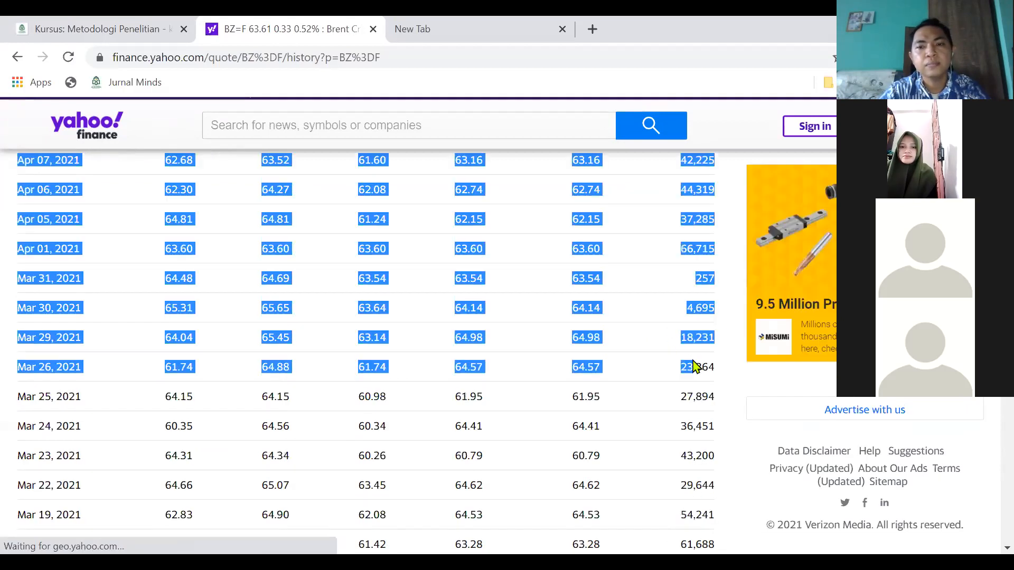
scroll(693, 360, down, 4)
scroll(693, 364, down, 20)
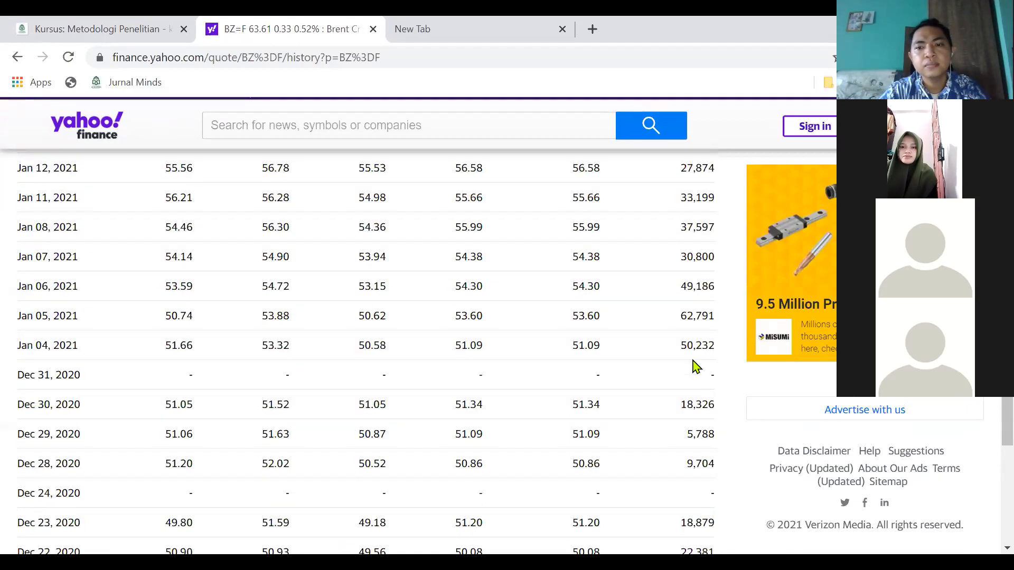
scroll(693, 361, down, 18)
scroll(693, 359, down, 16)
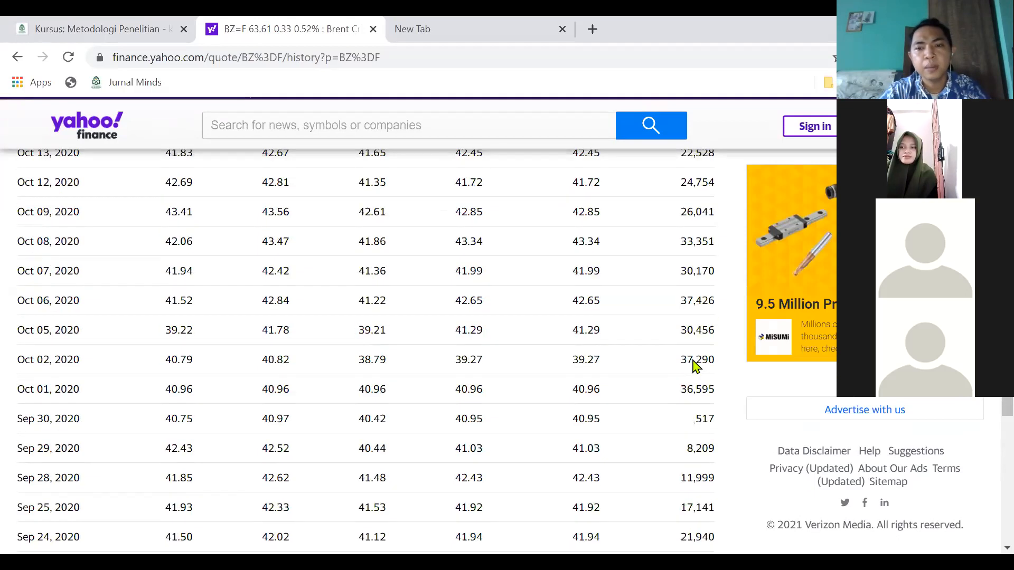
scroll(693, 362, down, 15)
scroll(693, 365, down, 20)
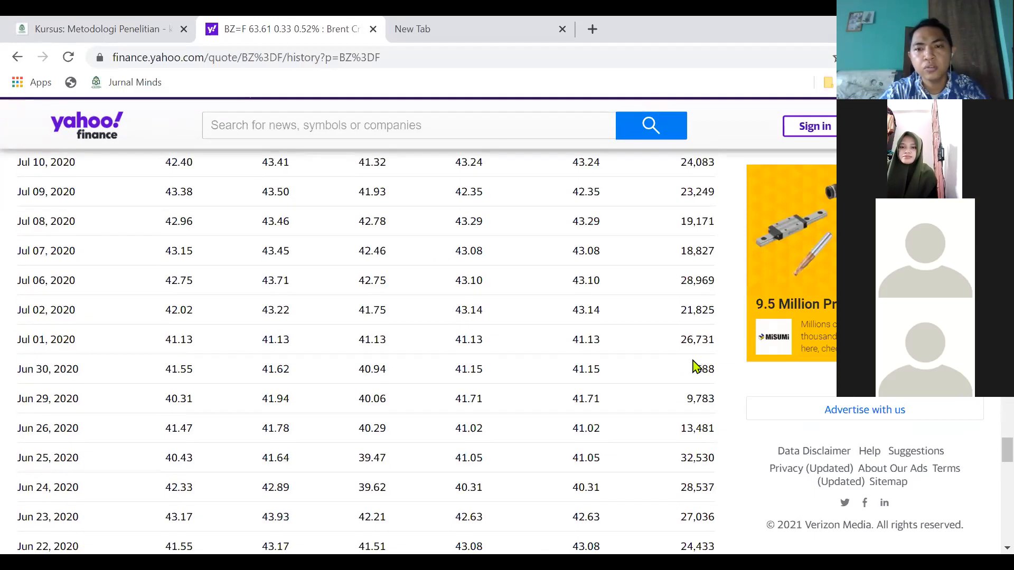
scroll(695, 367, down, 8)
scroll(693, 362, down, 20)
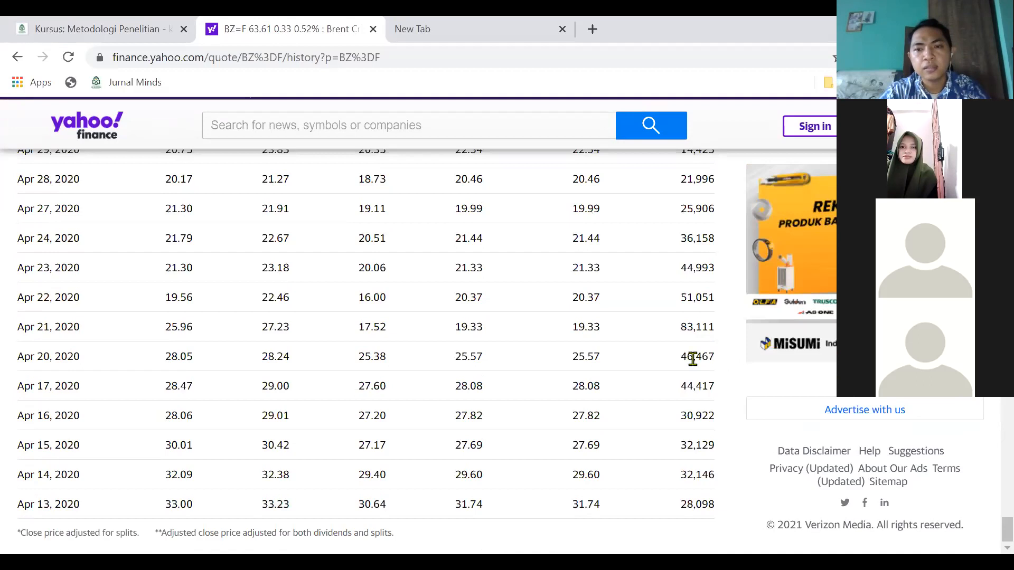
shift+click(700, 504)
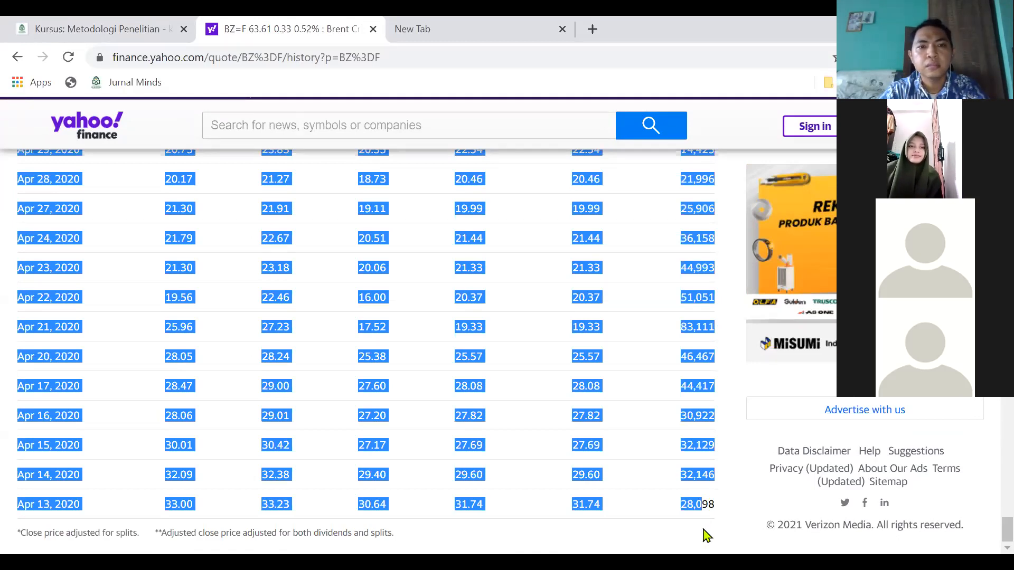
Step: Switch to Excel and paste the copied crude oil price table starting at cell B1
key(alt+Tab)
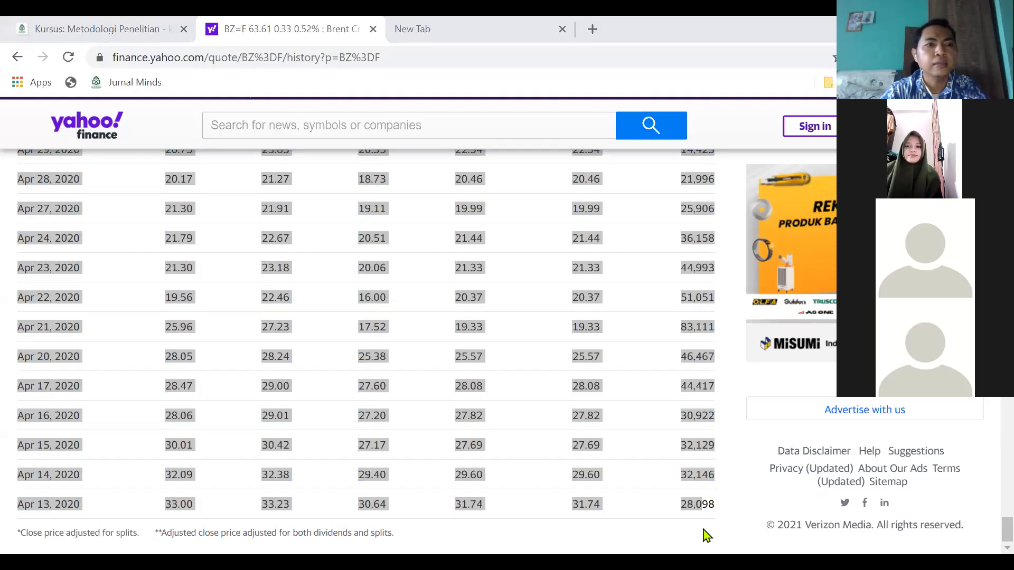
click(105, 197)
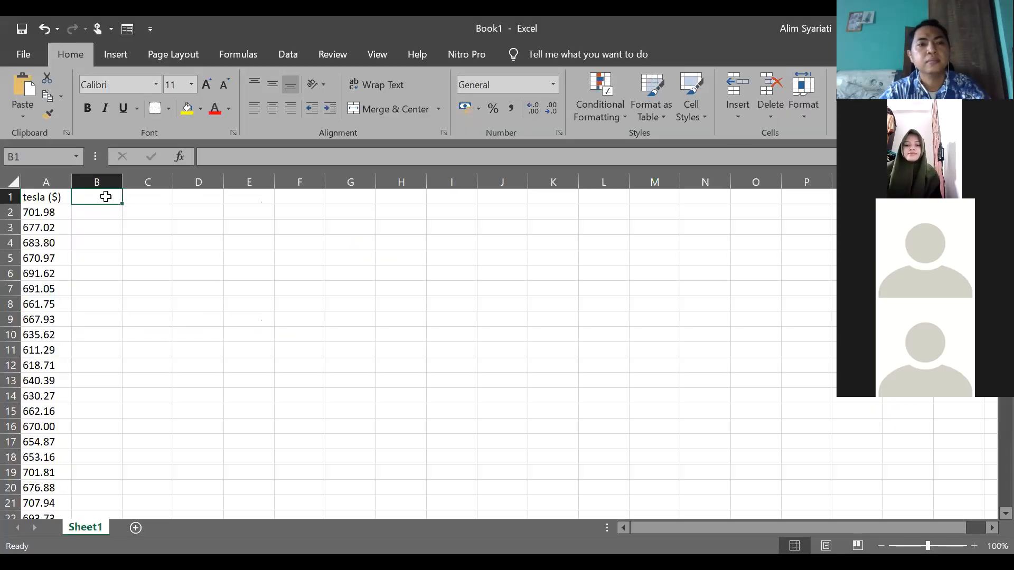
key(ctrl+v)
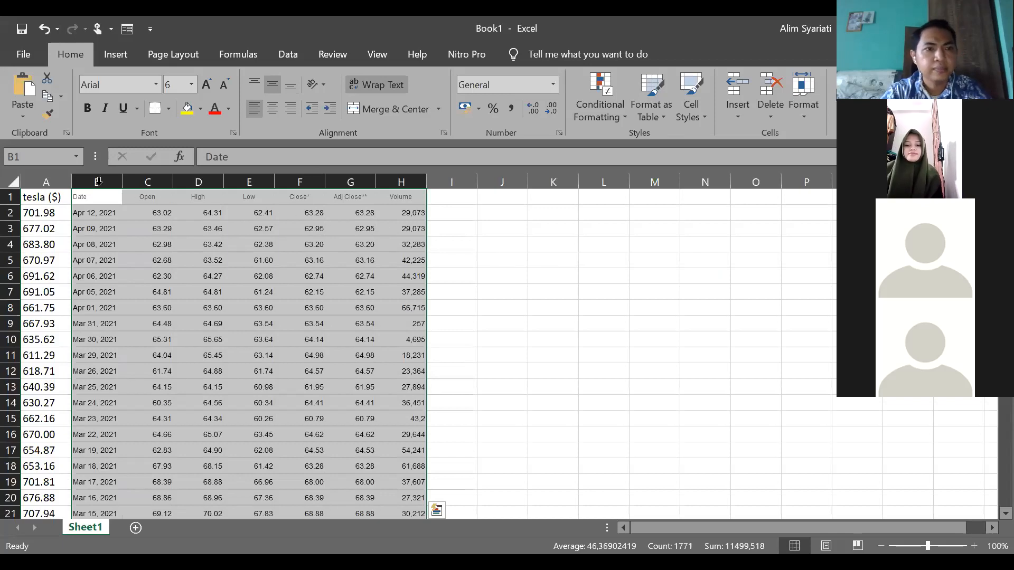
Step: Delete the pasted Date, Open, High, Low, Close and Volume columns, keeping only Adj Close beside the tesla ($) column
click(98, 182)
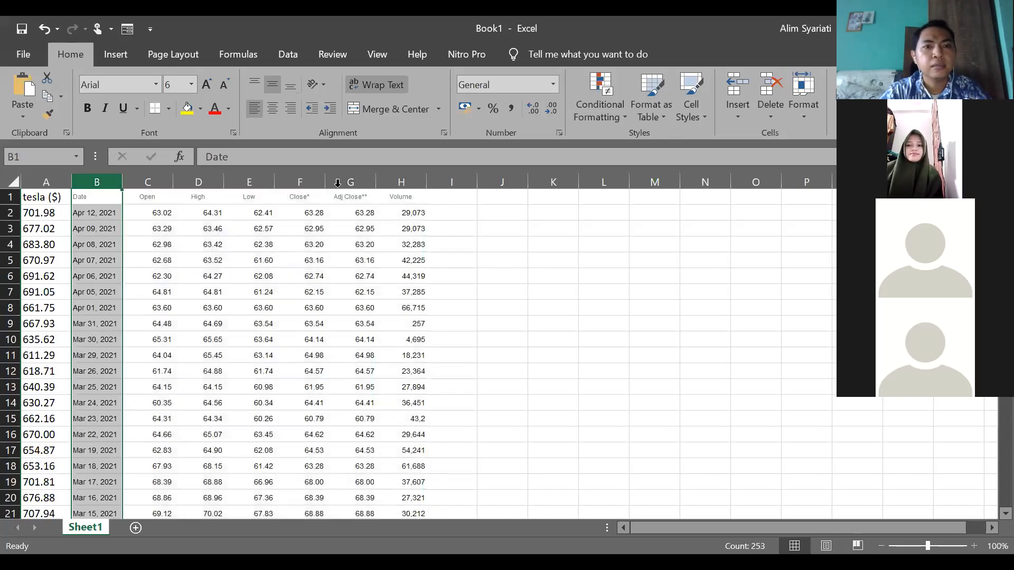
shift+click(311, 179)
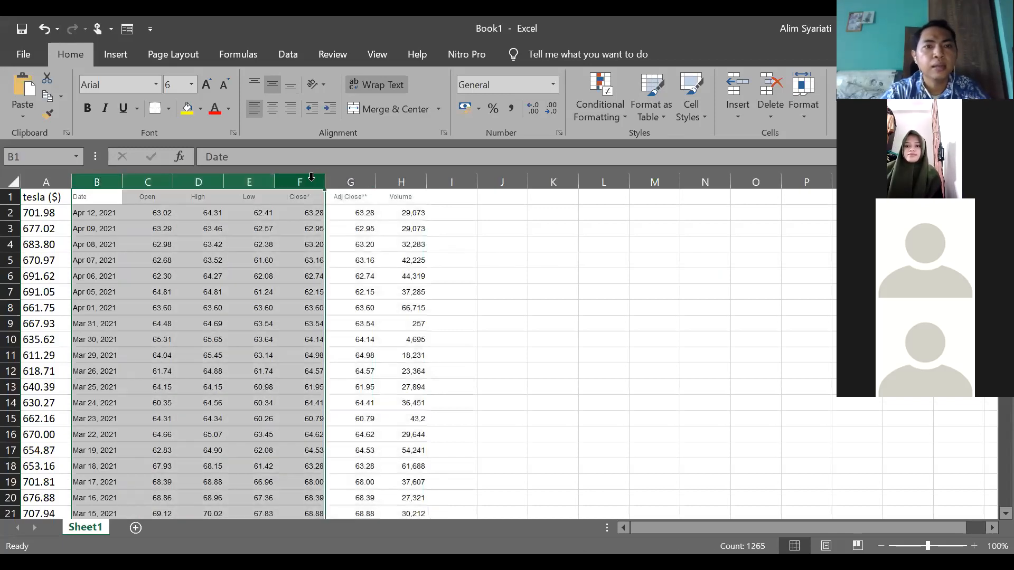
right_click(312, 181)
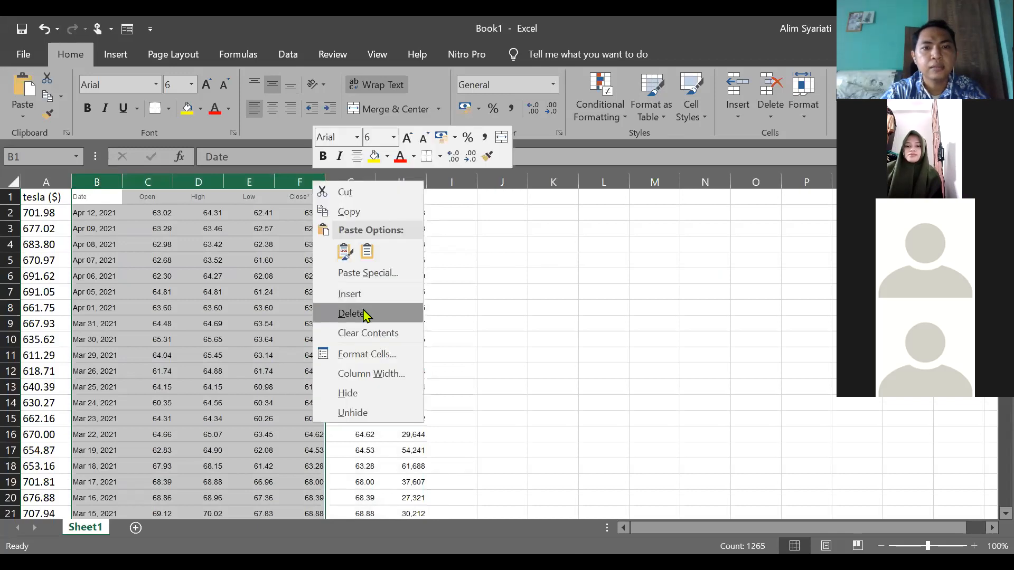
click(364, 316)
click(148, 178)
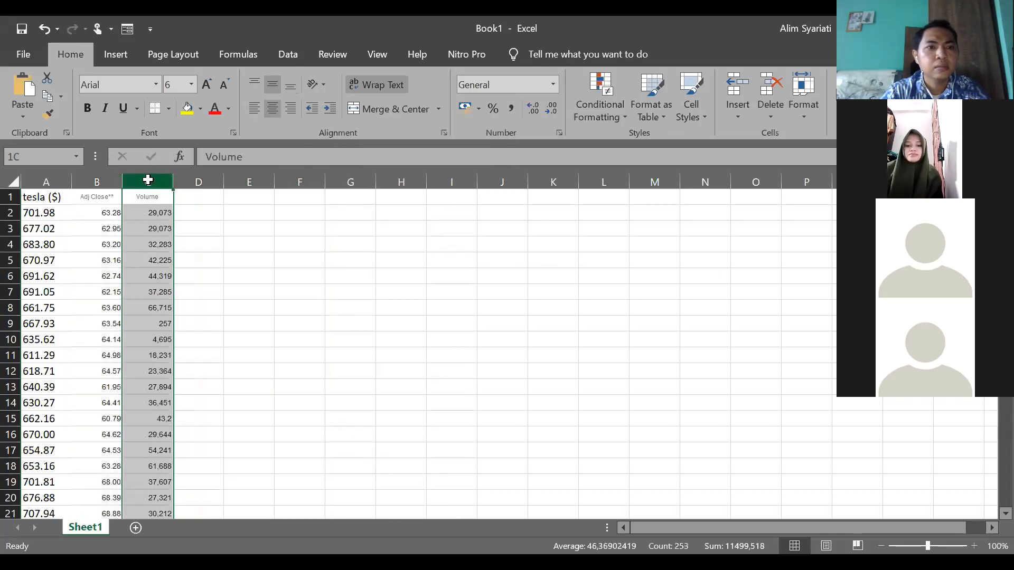
right_click(148, 180)
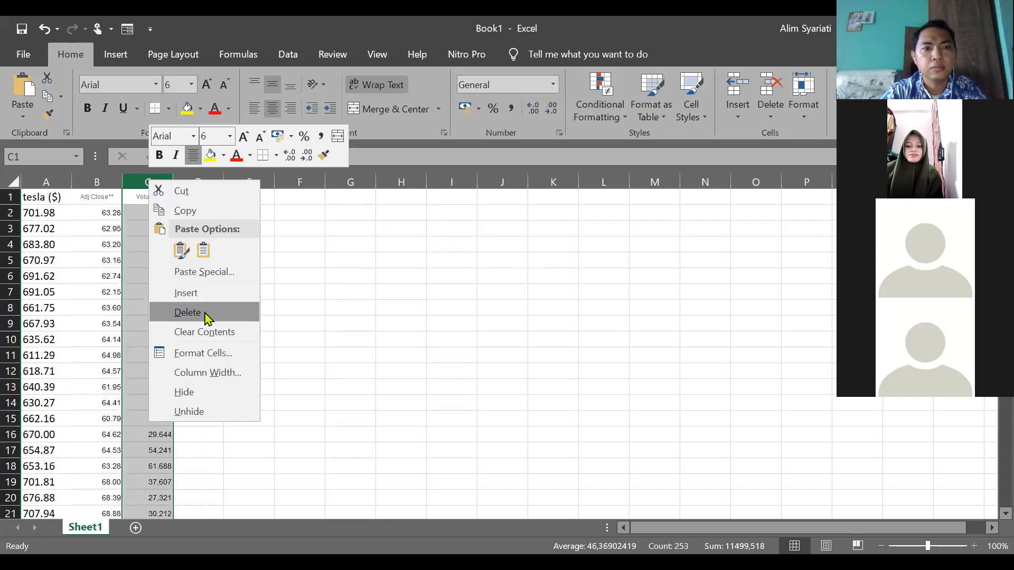
click(205, 313)
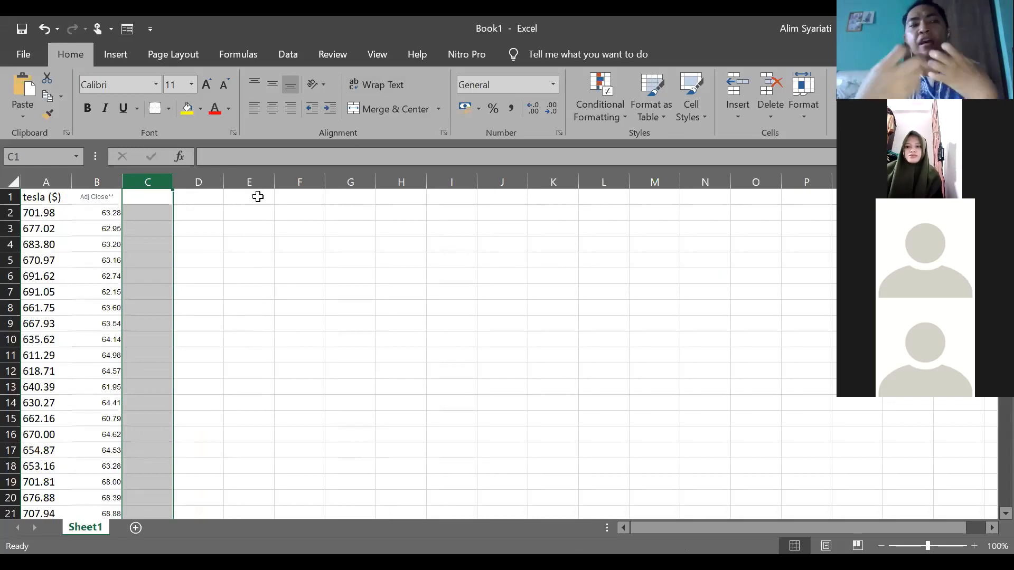
Step: Clear the formatting of the whole Adj Close column B, keeping its contents
click(111, 178)
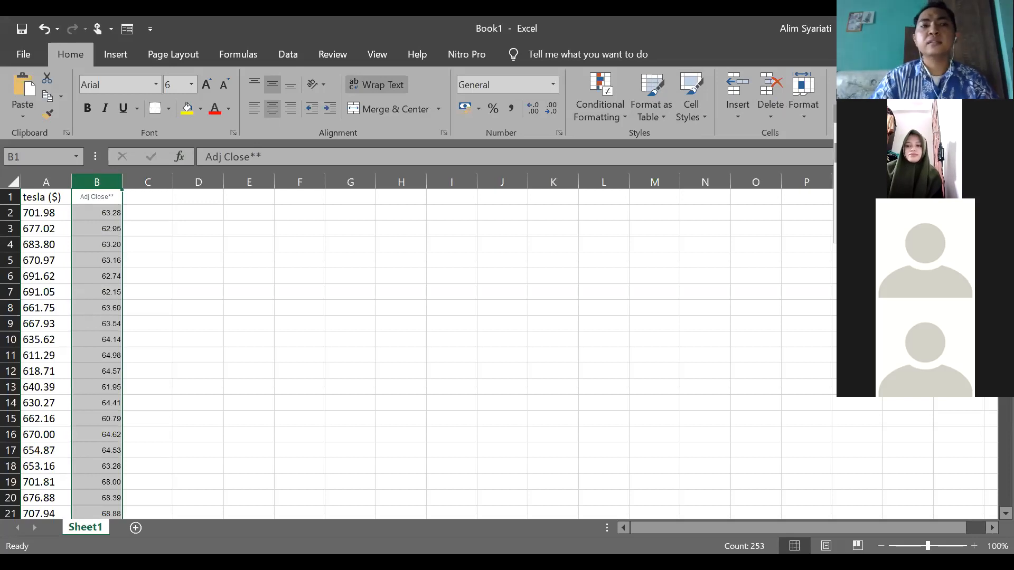
click(874, 153)
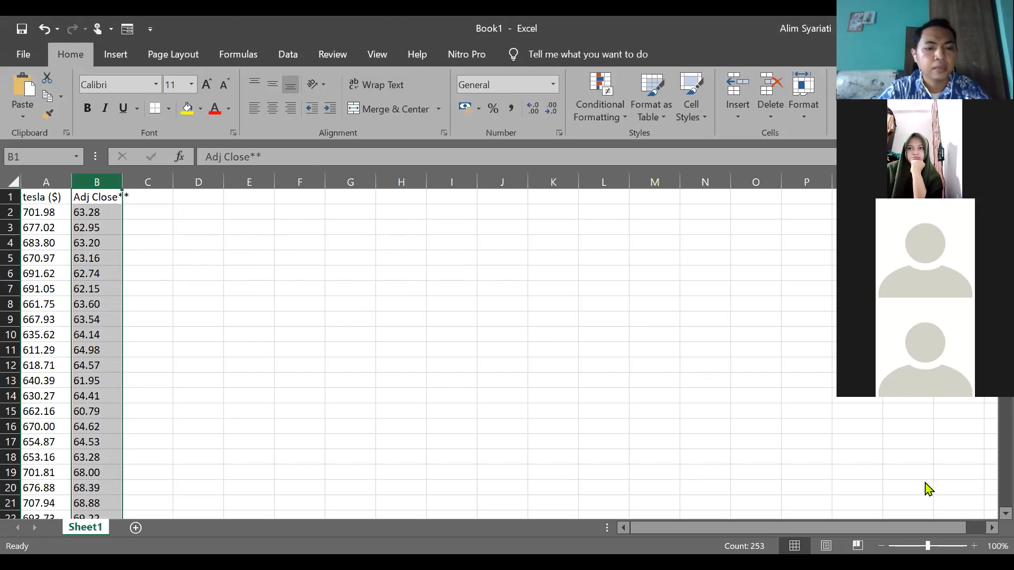
Step: Save the workbook as Book1.xlsx, replacing the existing file of that name
key(alt+Tab)
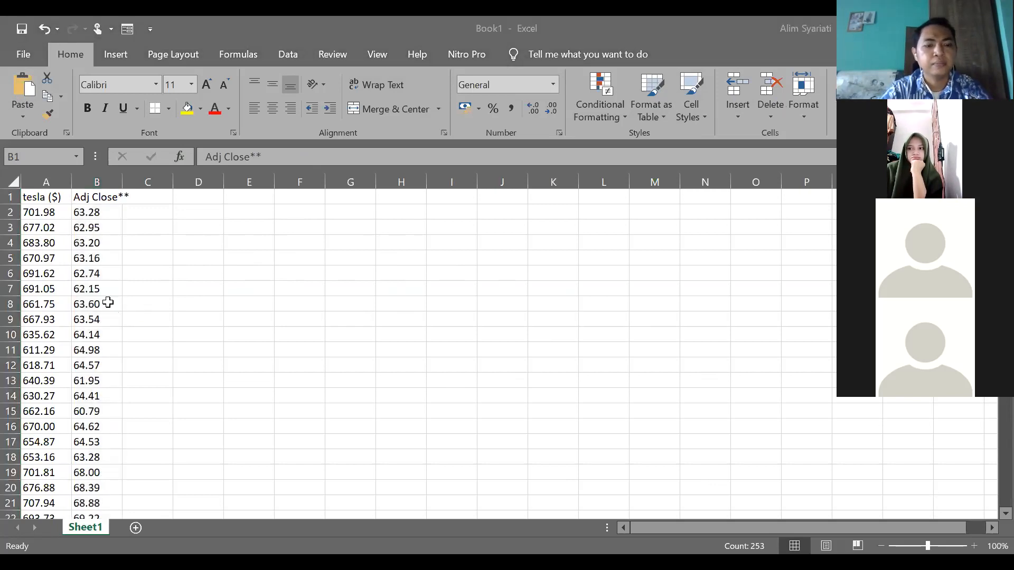
key(alt+Tab)
key(ctrl+s)
click(466, 313)
click(432, 178)
click(606, 389)
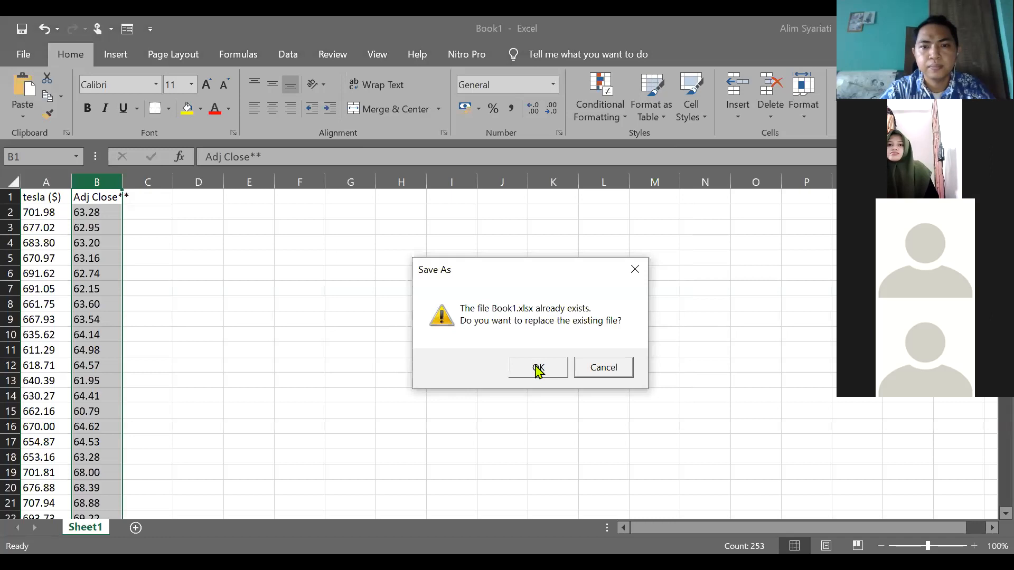
click(539, 370)
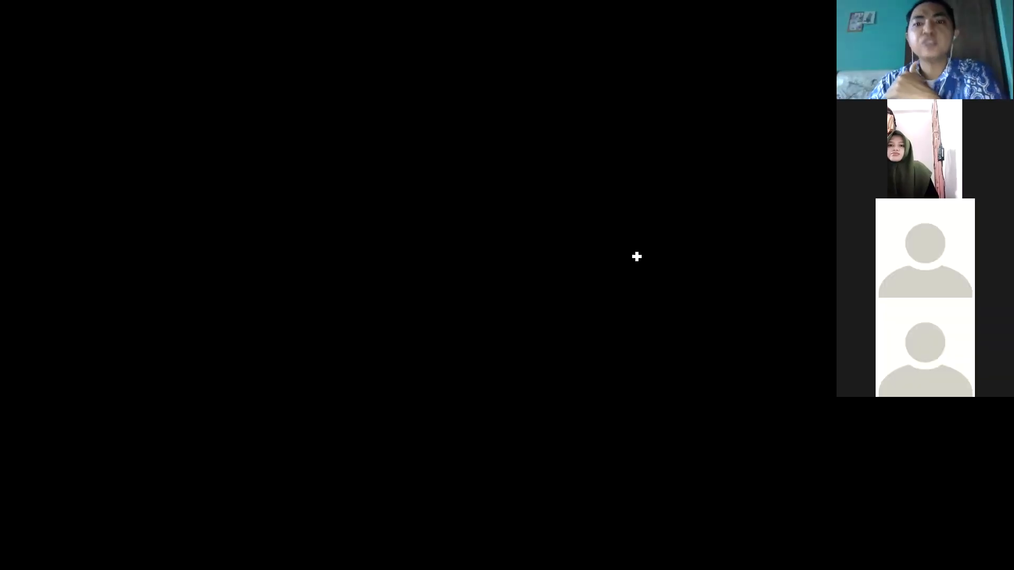
Step: Switch to Yahoo Finance in the browser, look up symbol suggestions for nasd and clear the query
scroll(605, 306, up, 20)
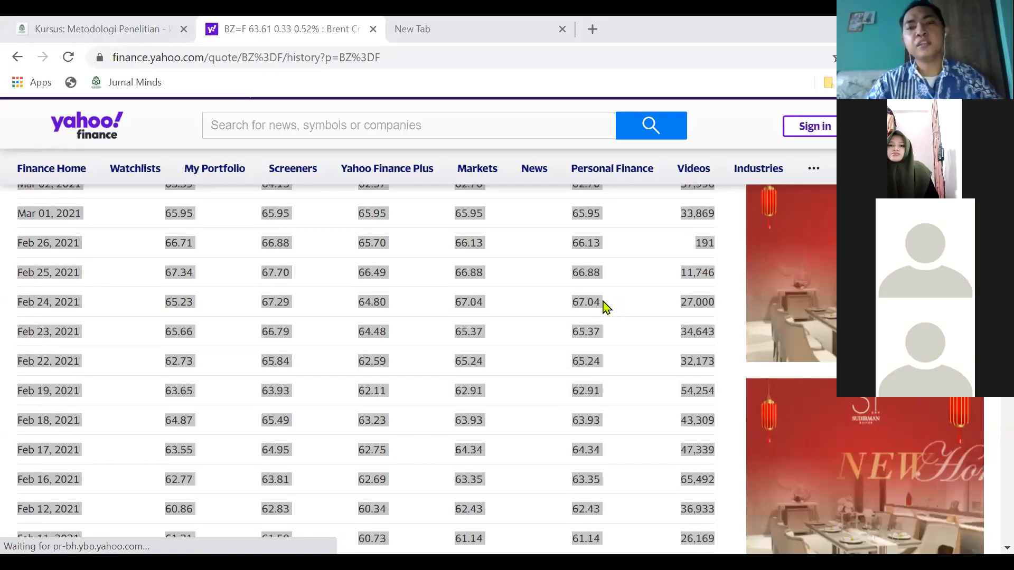
scroll(606, 306, up, 10)
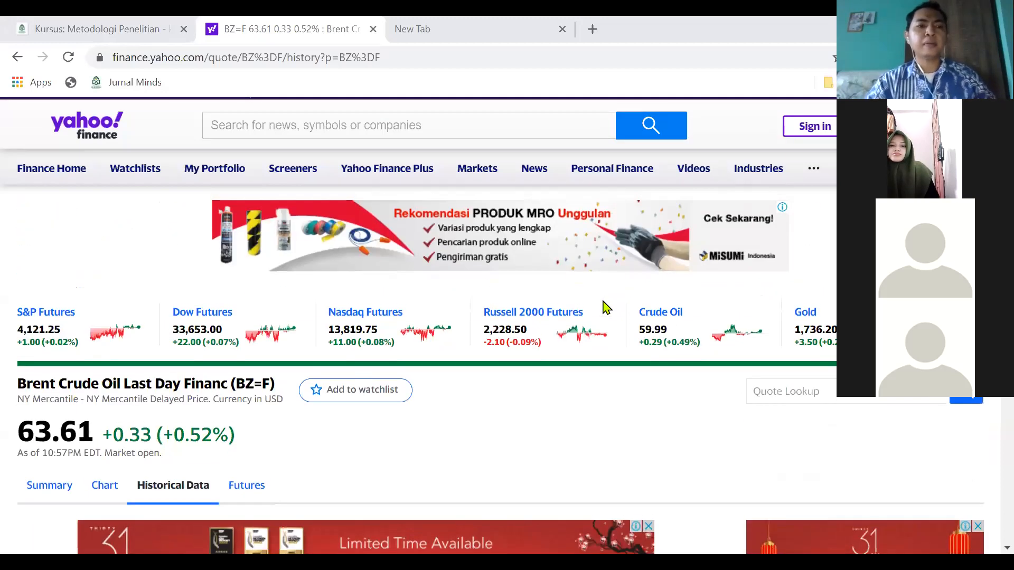
scroll(606, 307, down, 2)
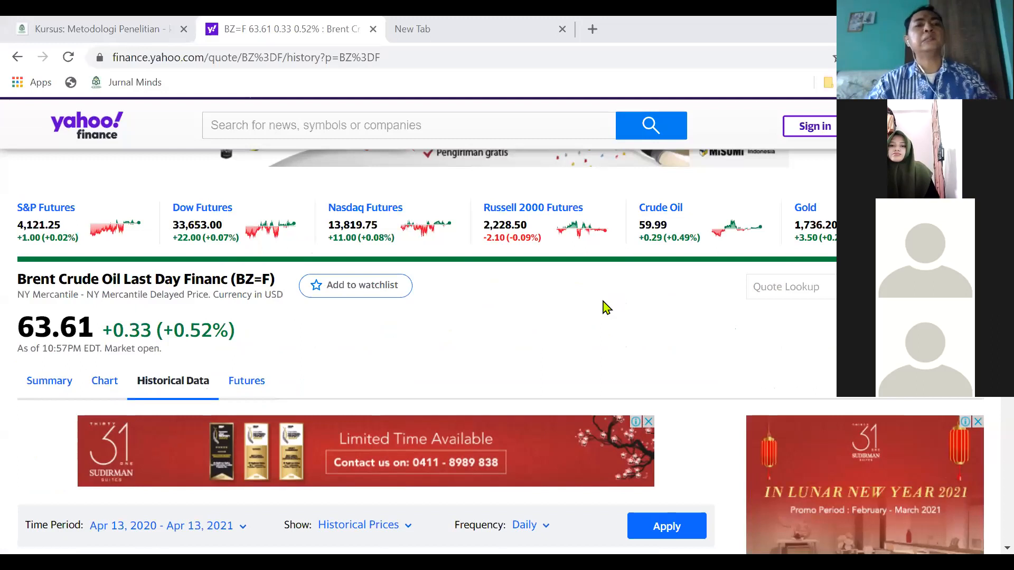
scroll(606, 307, down, 3)
scroll(606, 308, up, 2)
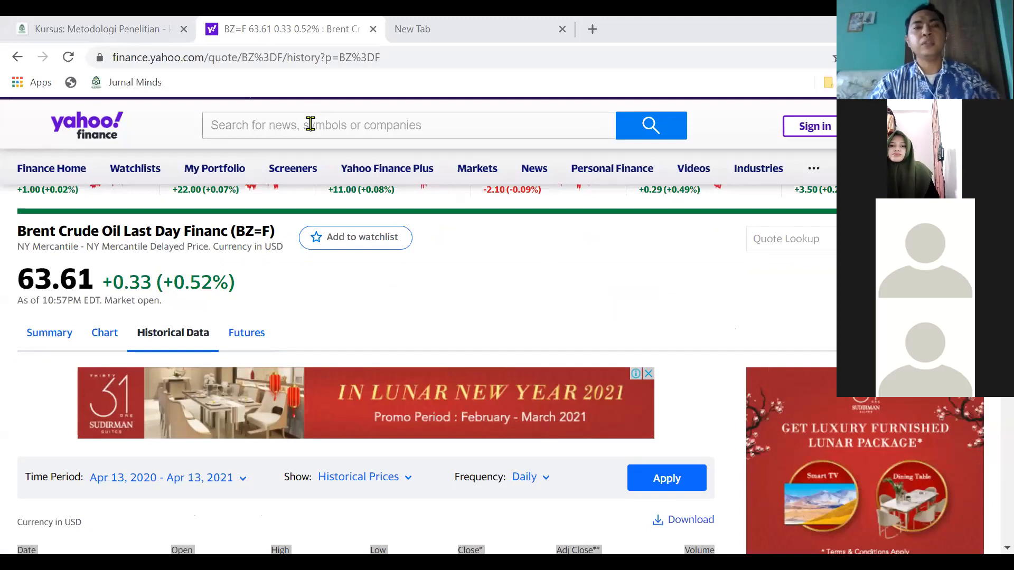
click(312, 130)
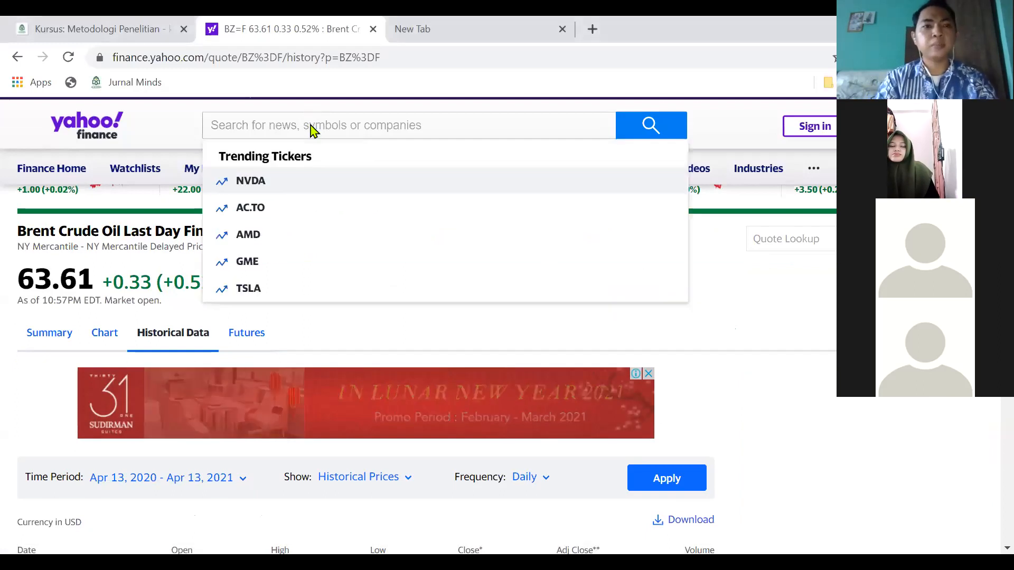
text(n)
key(BackSpace)
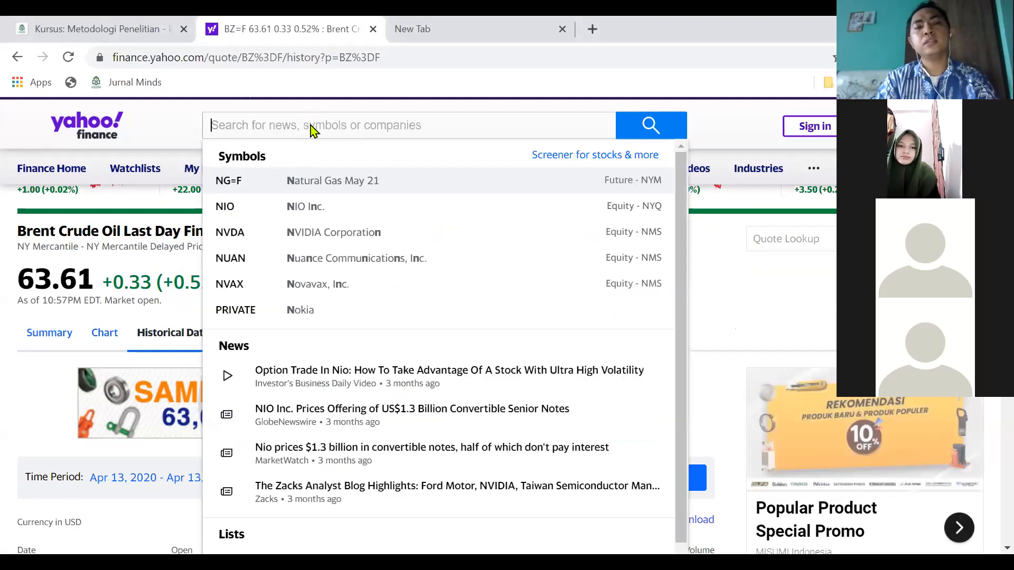
text(nasd)
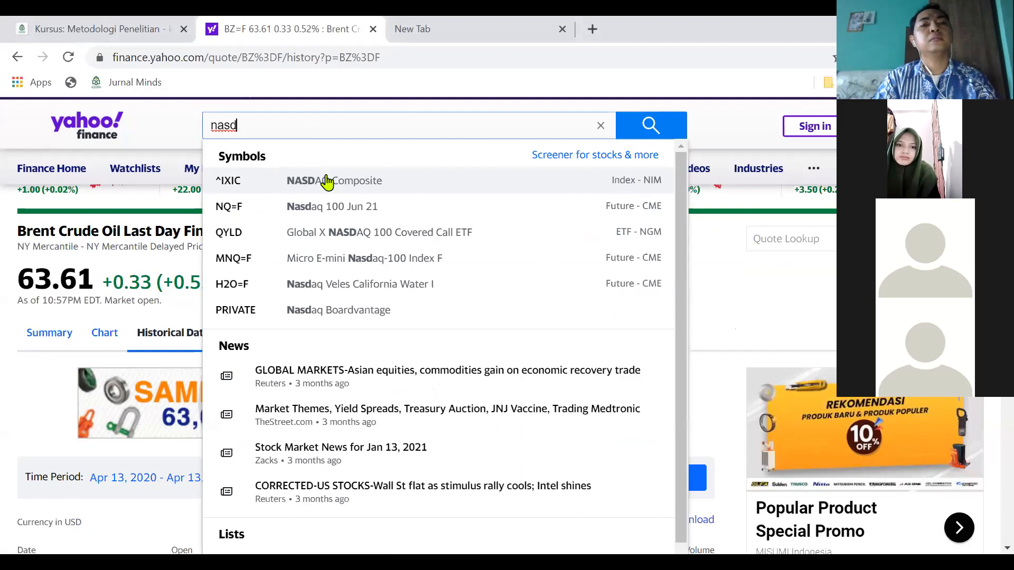
key(BackSpace)
key(BackSpace)
key(BackSpace)
key(BackSpace)
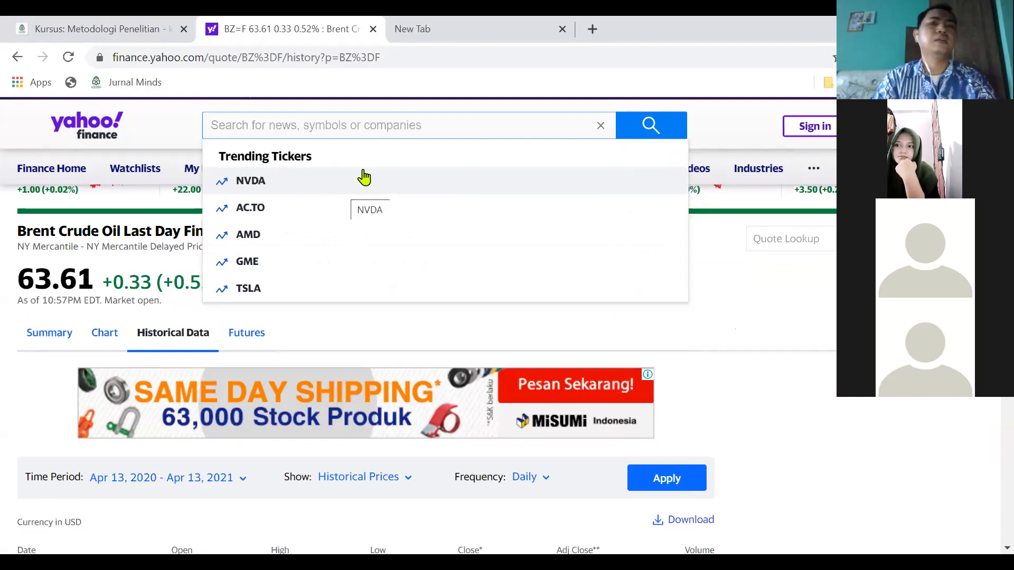
Step: Search Google for indeks saham amerik serikat in the empty browser tab
click(448, 29)
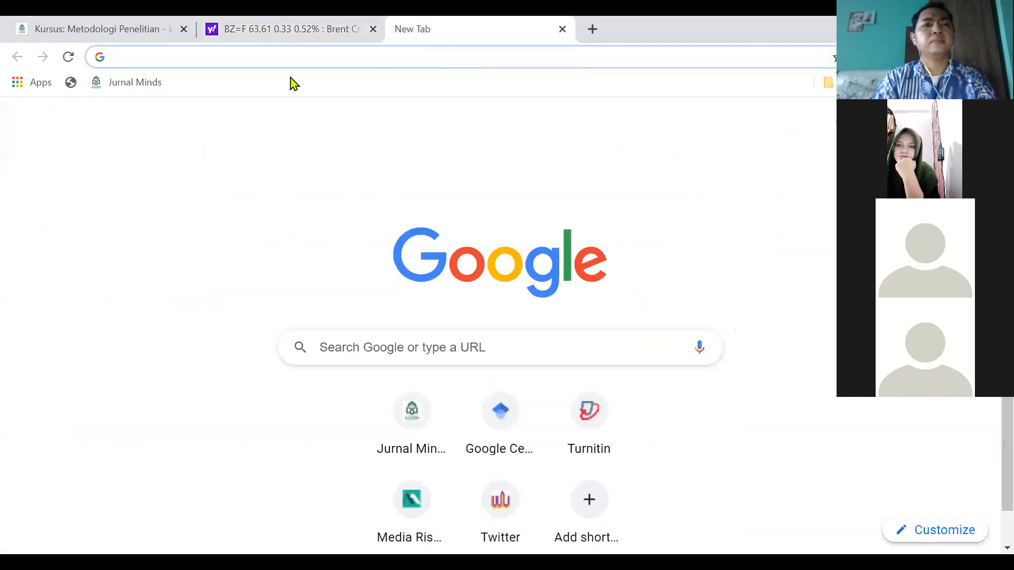
text(indeks saham)
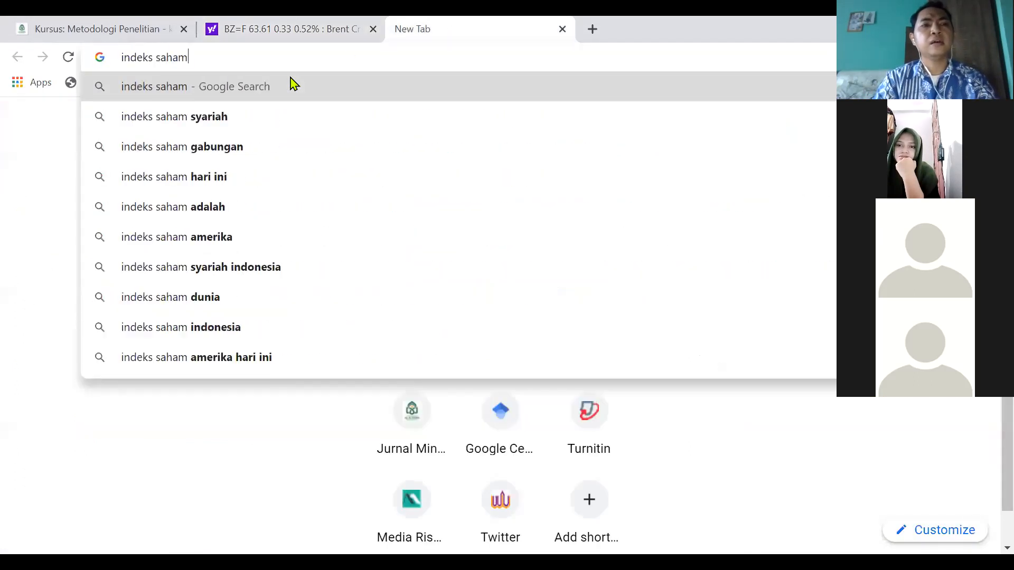
text( amerik ser)
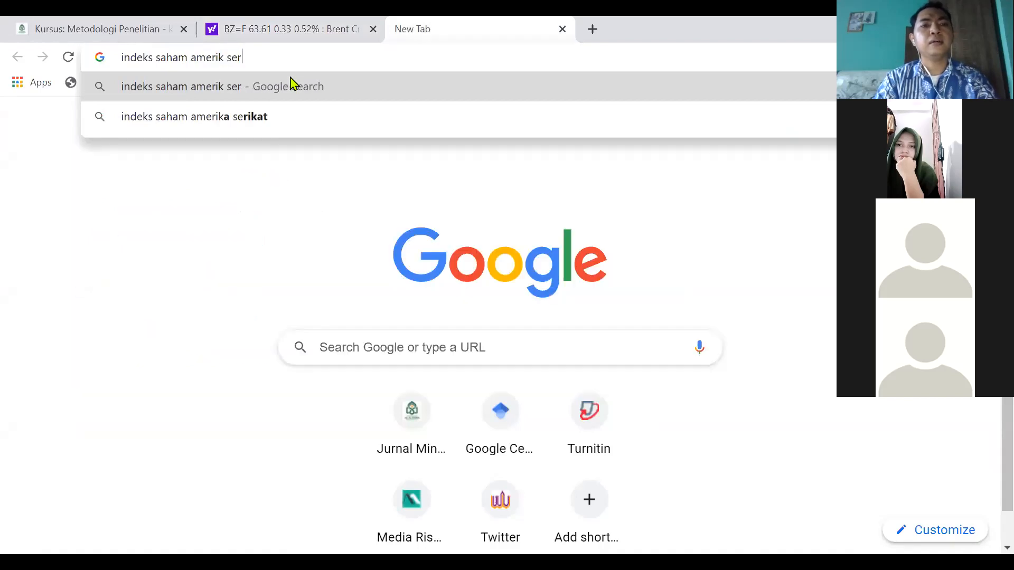
text(ikat)
key(Return)
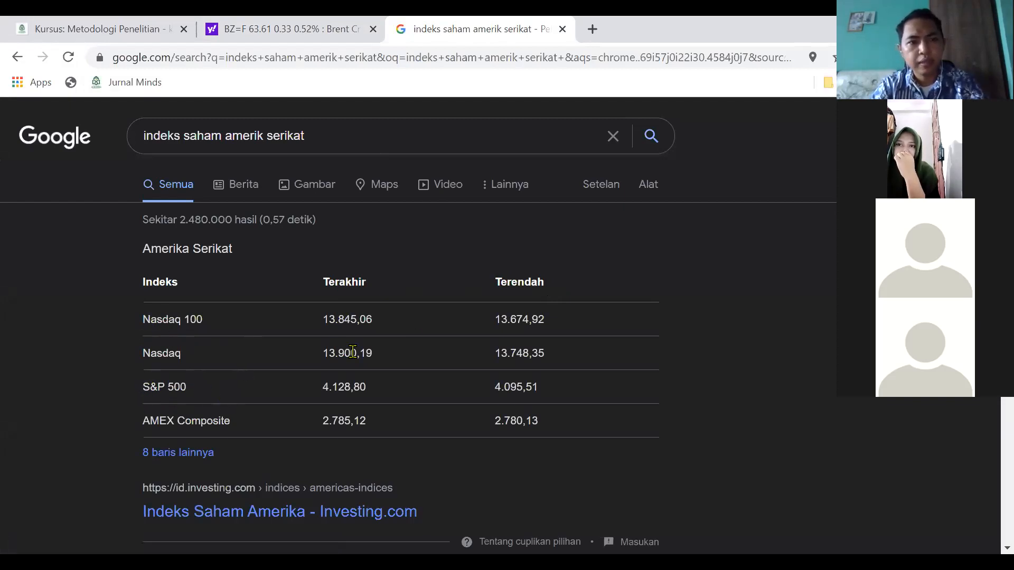
Step: Switch to Yahoo Finance, search for nasdaq and open the historical data of Nasdaq 100 Jun 21 (NQ=F)
click(266, 24)
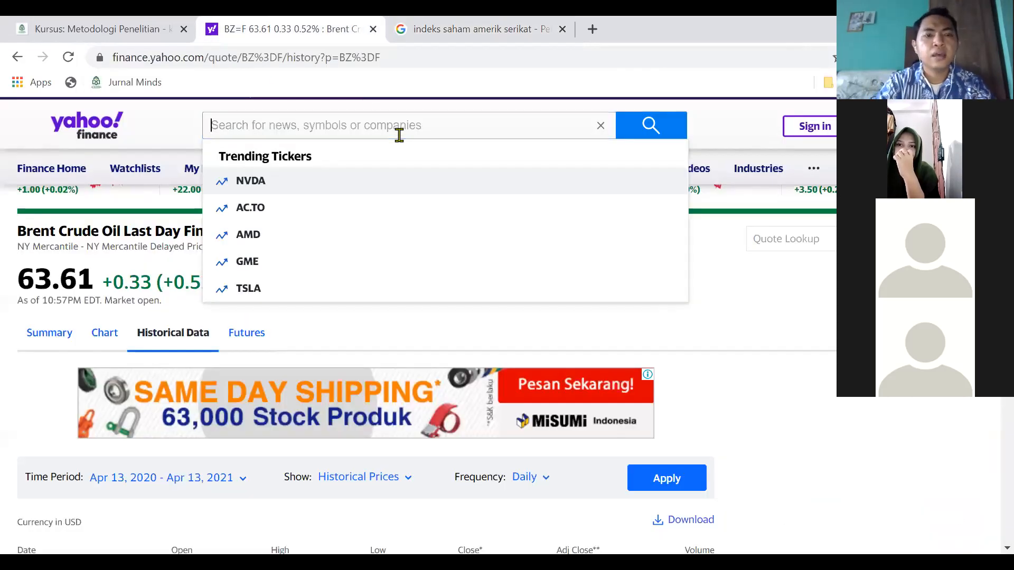
text(nasdaq)
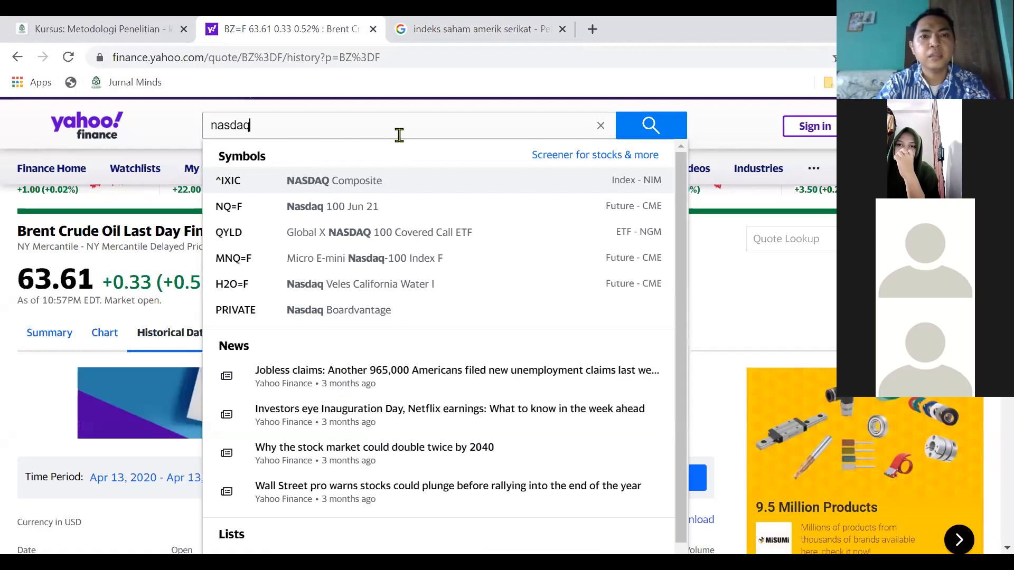
click(327, 204)
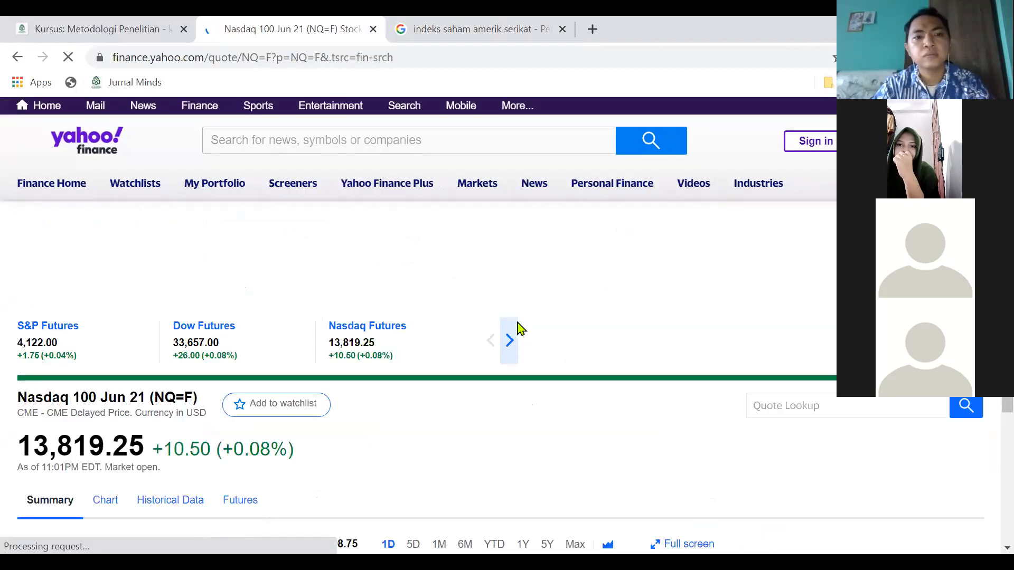
scroll(449, 332, down, 8)
scroll(449, 332, up, 3)
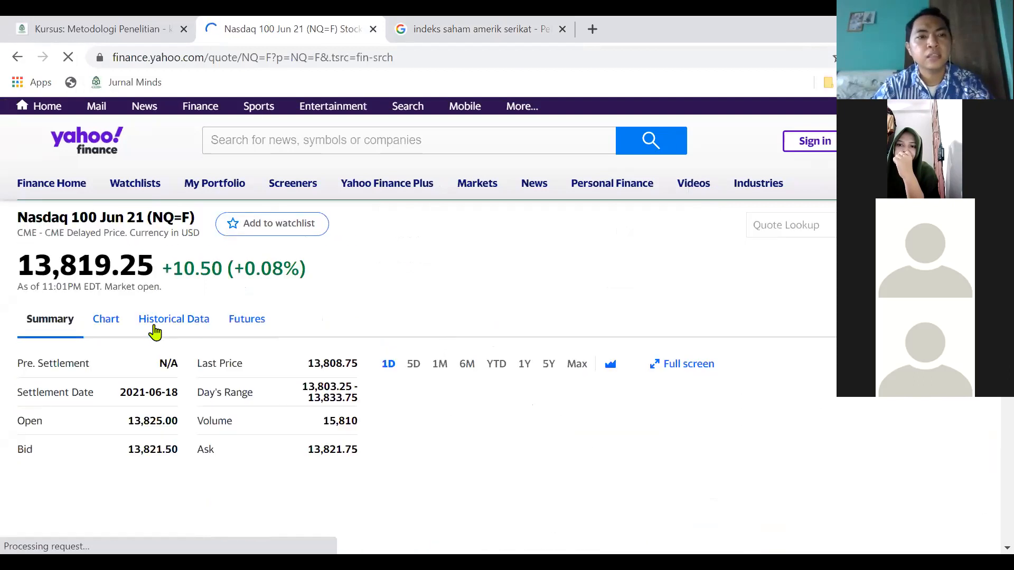
click(167, 328)
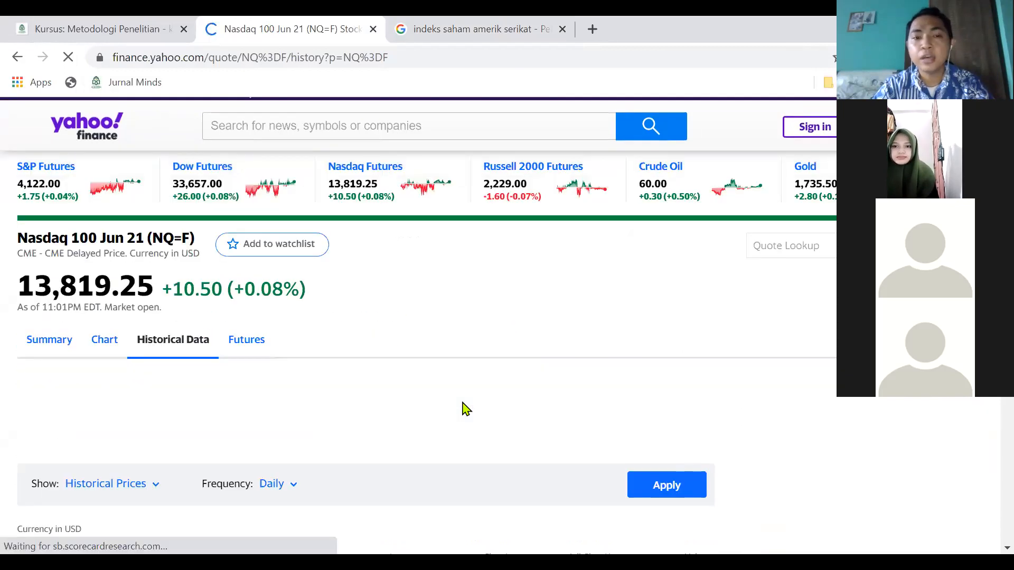
scroll(465, 409, down, 5)
drag(7, 224, 693, 429)
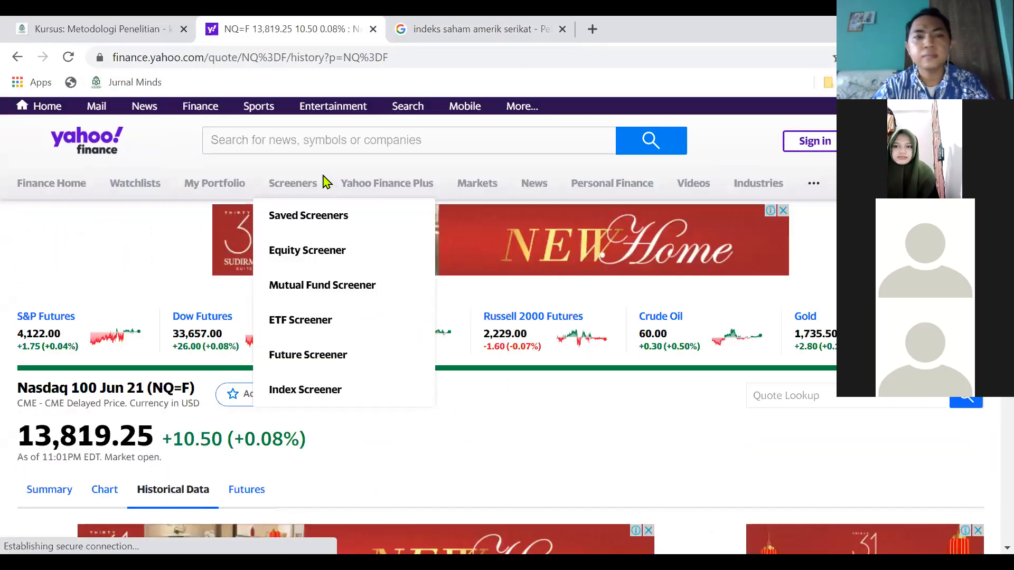
Step: Look up symbol suggestions for indonesia in the Yahoo Finance search
click(300, 145)
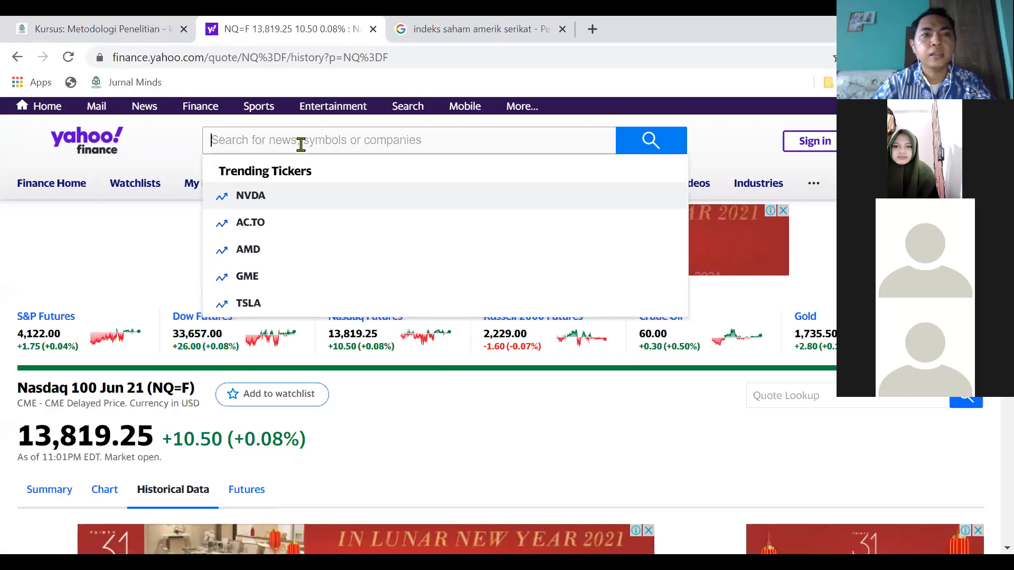
text(indon)
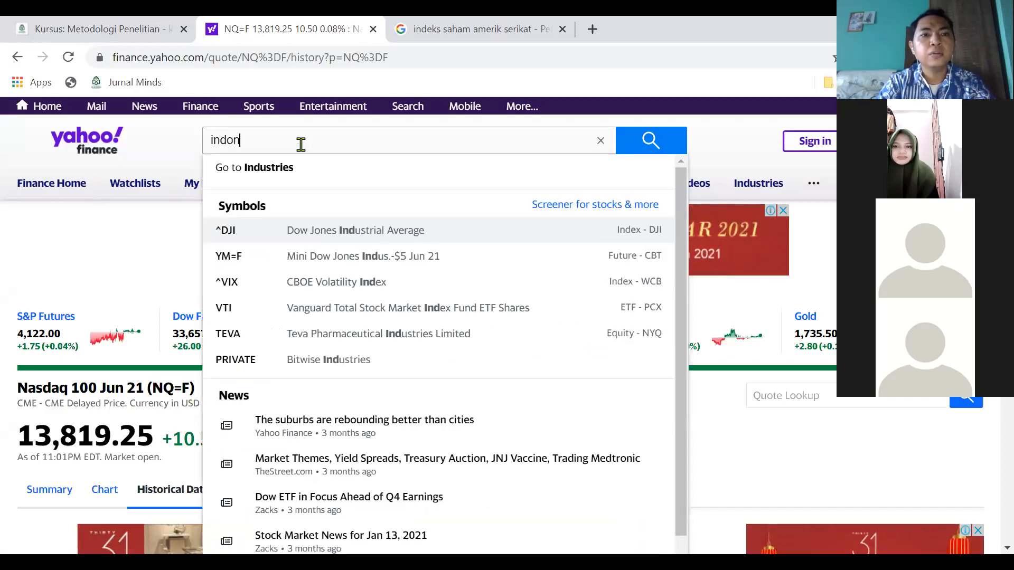
text(esia)
Step: Replace the Yahoo Finance query with idx and look over the suggested symbols
key(BackSpace)
key(BackSpace)
key(BackSpace)
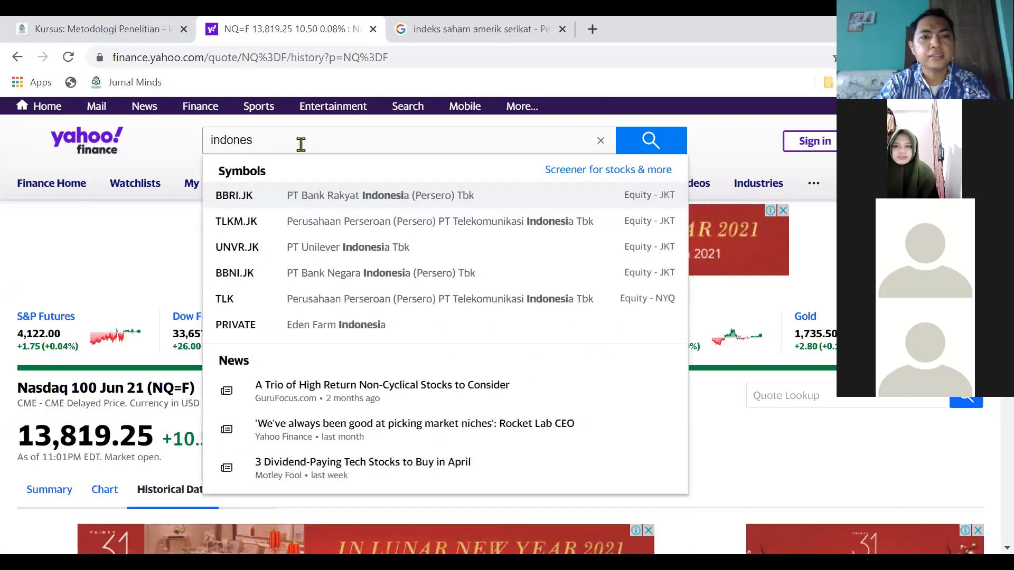
key(BackSpace)
key(BackSpace)
key(BackSpace)
key(BackSpace)
key(BackSpace)
text(dx)
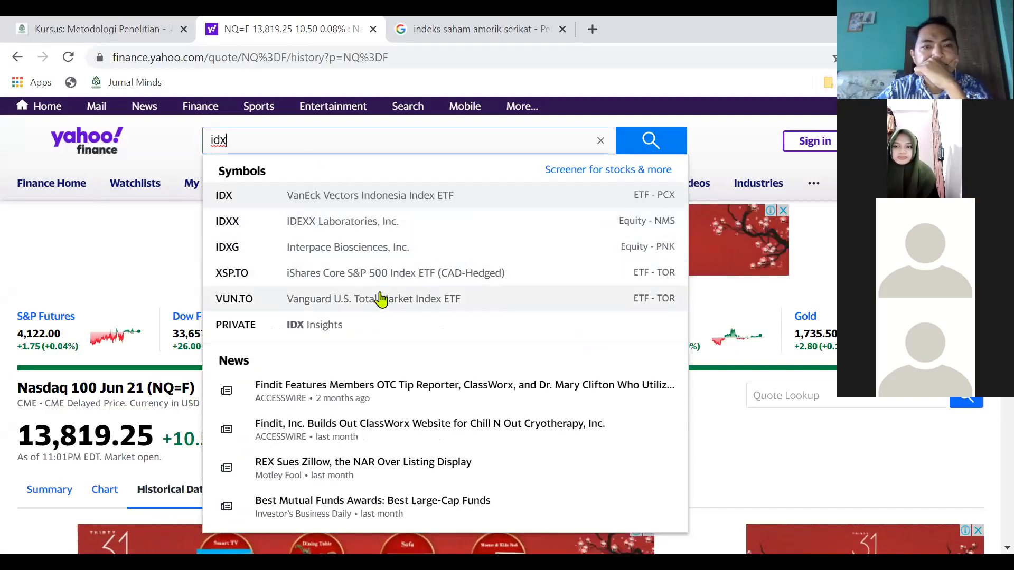
scroll(386, 286, down, 3)
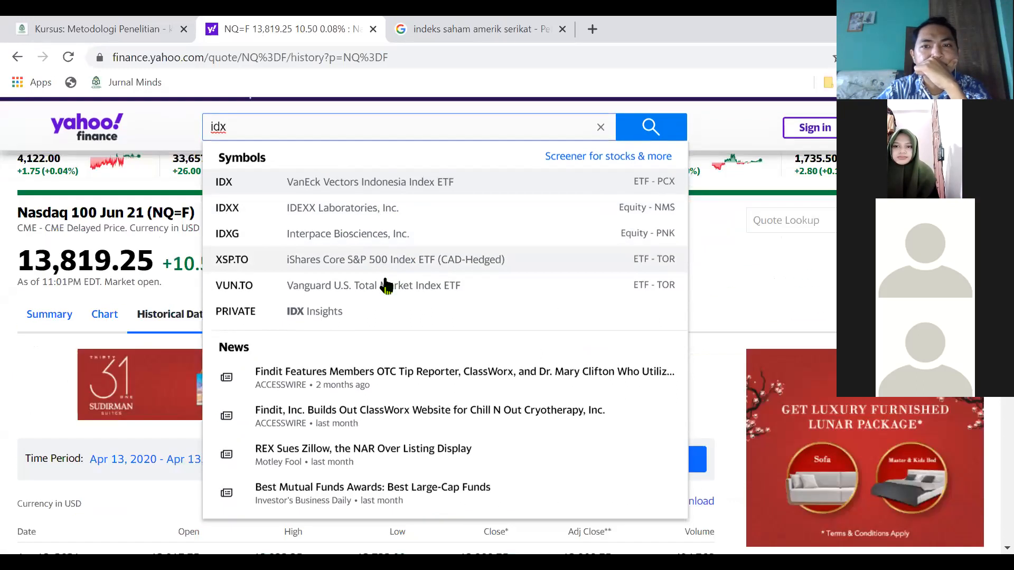
scroll(386, 286, up, 3)
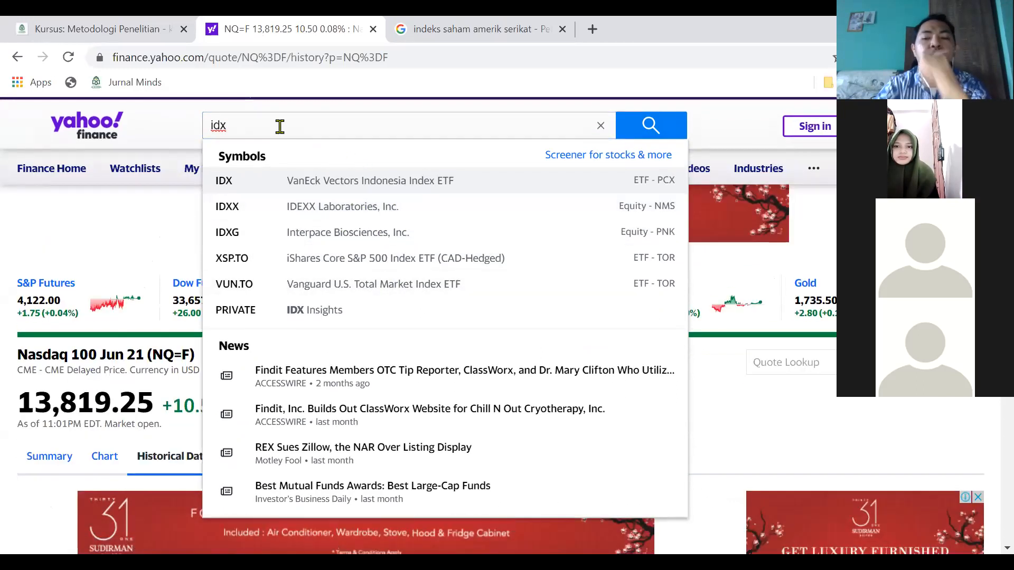
Step: Replace the query with ihsg, check for matching symbols and clear the search
key(BackSpace)
key(BackSpace)
key(BackSpace)
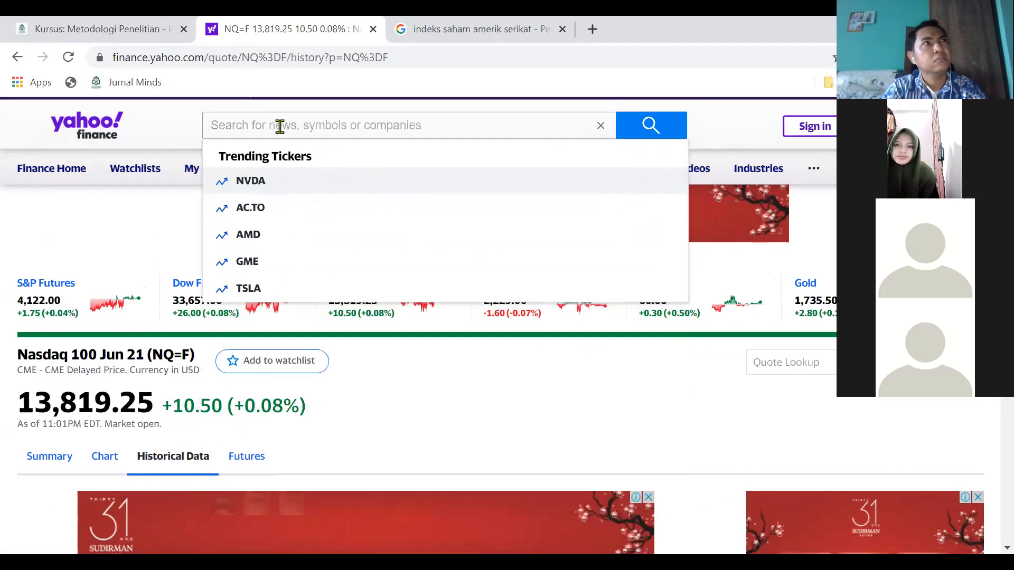
text(d)
key(BackSpace)
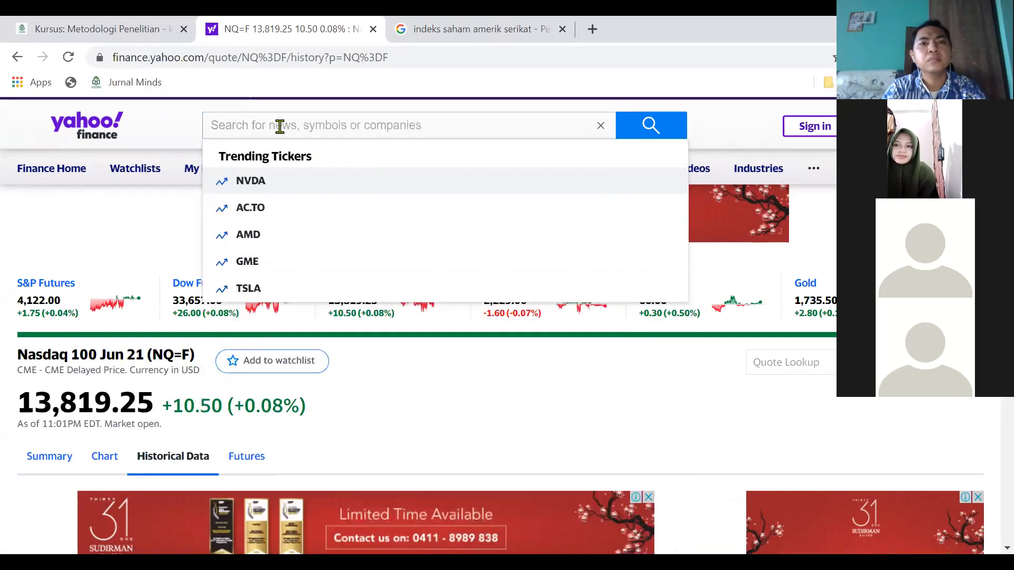
text(ihsg)
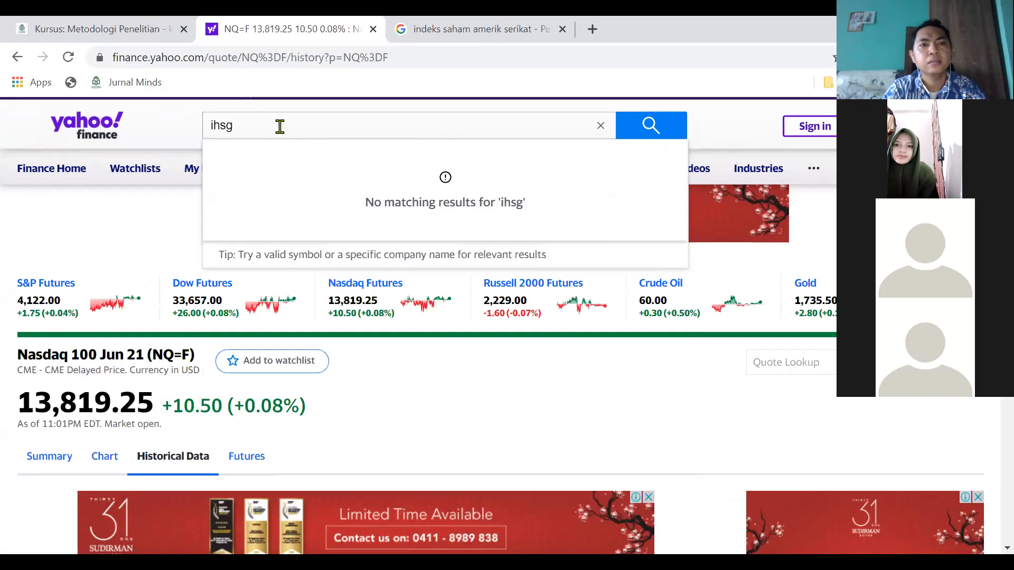
key(BackSpace)
key(BackSpace)
key(BackSpace)
key(BackSpace)
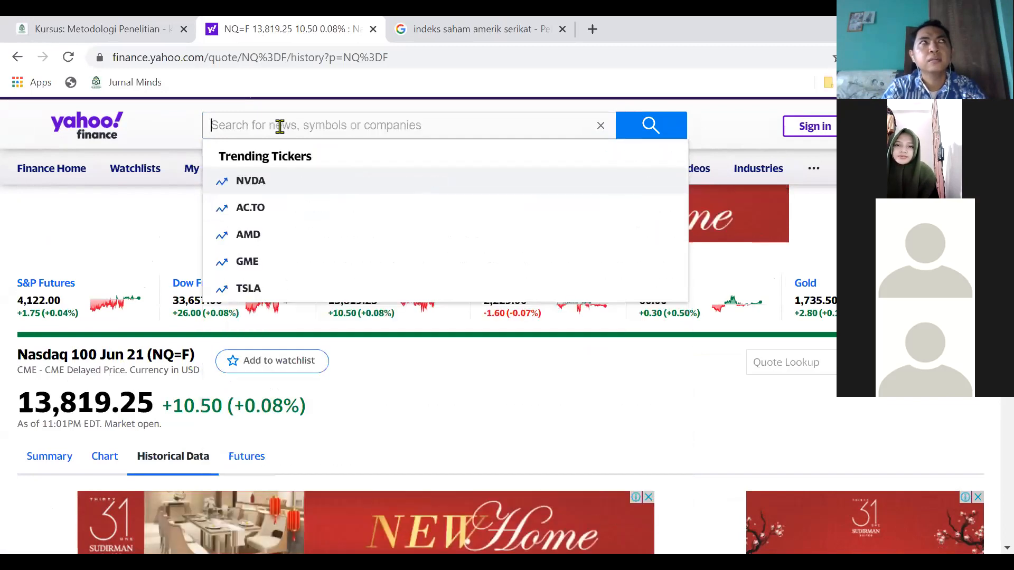
Step: Switch to the Google results tab, search for INDEKS INDONESIA saham and look through the results
click(453, 24)
click(319, 135)
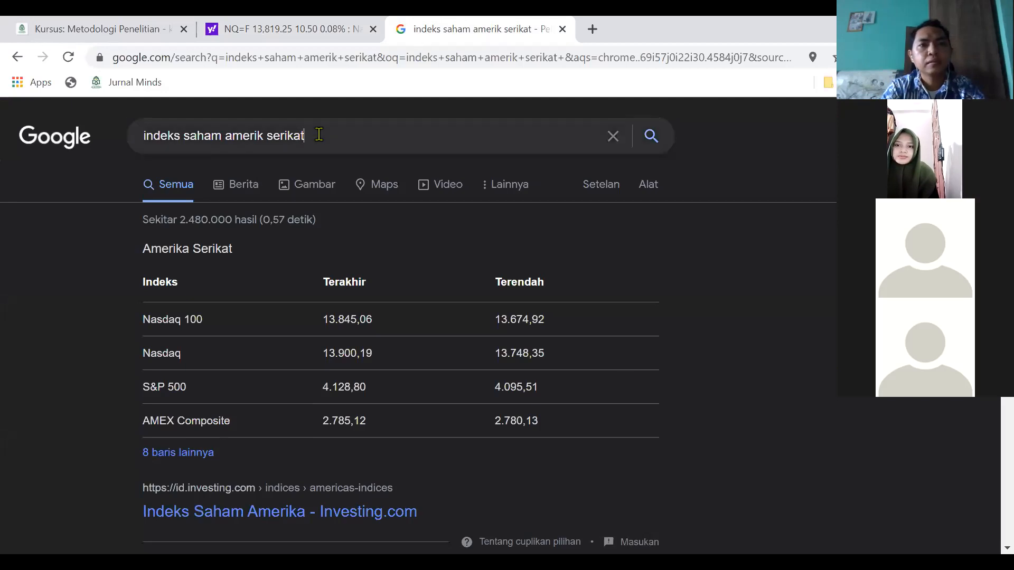
key(ctrl+a)
text(IND)
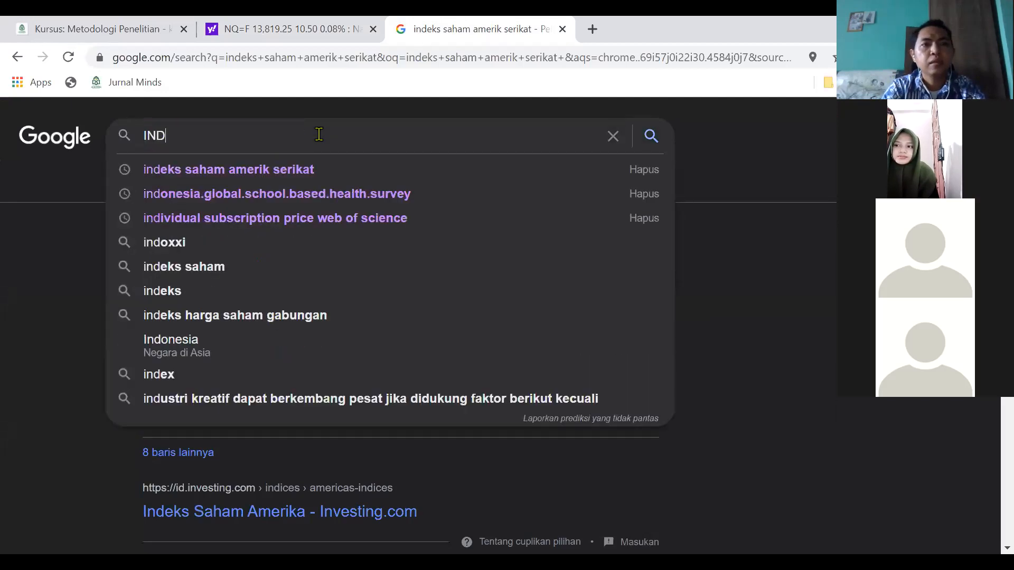
text(EKS INDONESIA)
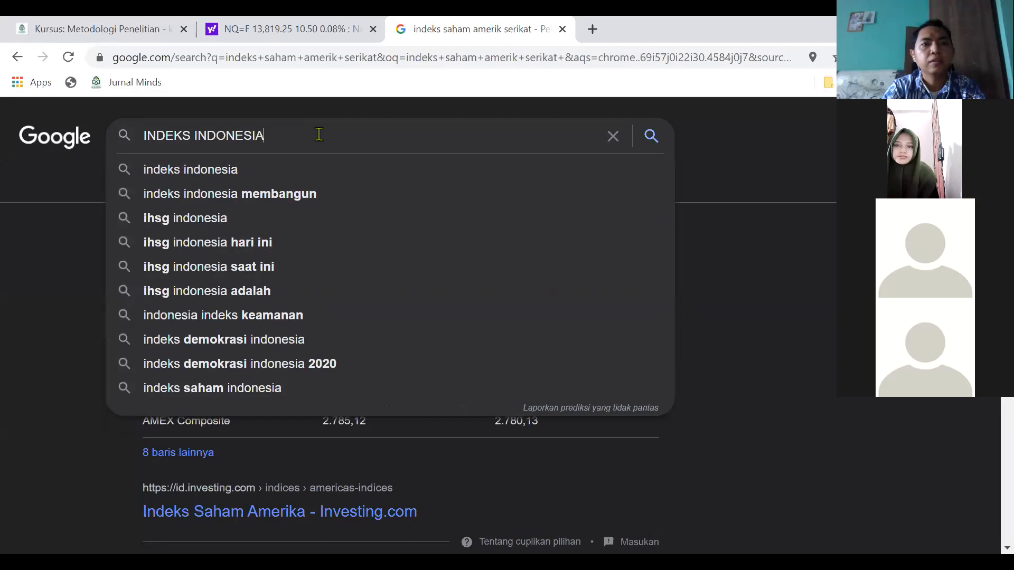
text( saham)
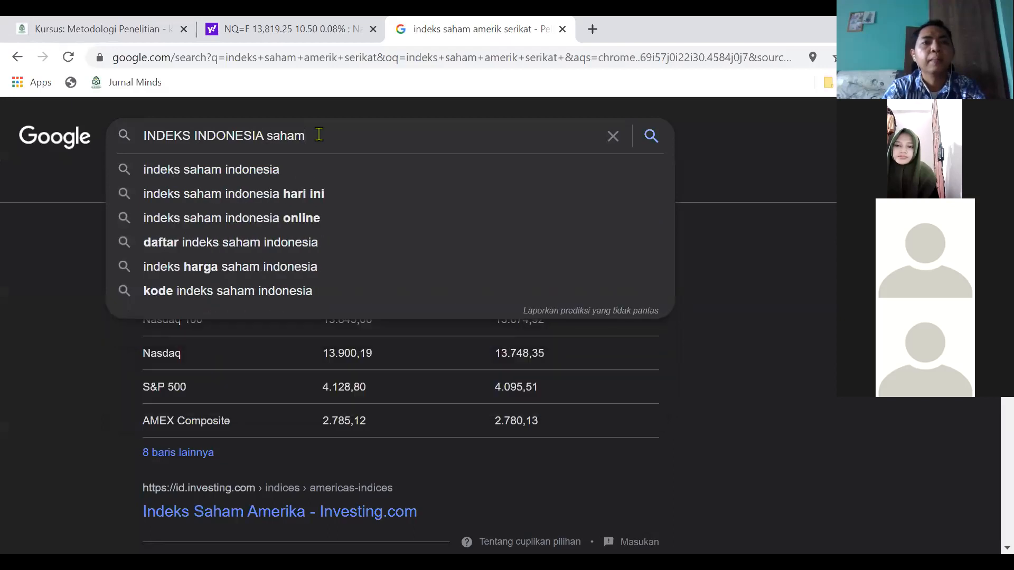
key(Return)
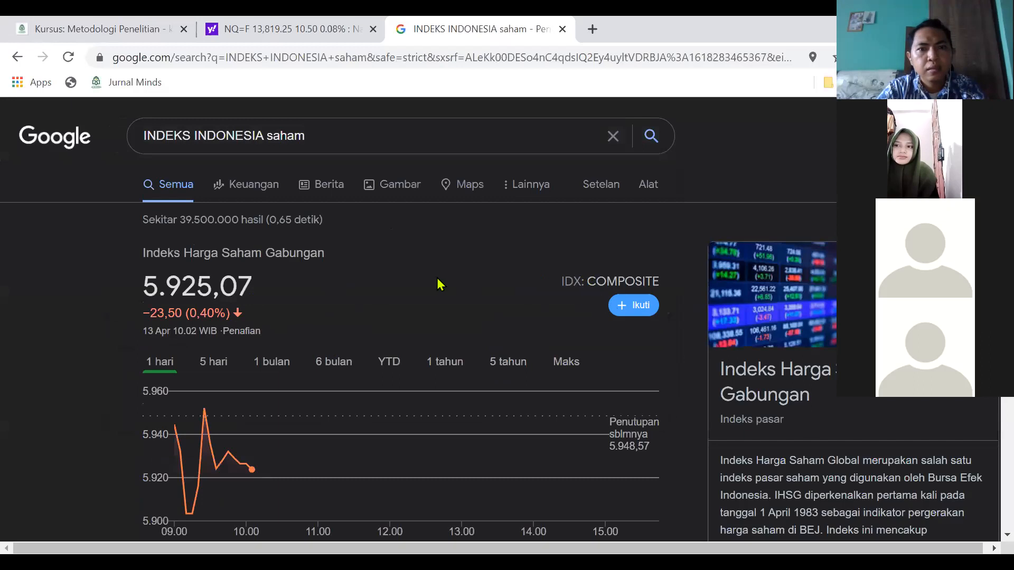
scroll(440, 284, down, 2)
scroll(437, 285, down, 6)
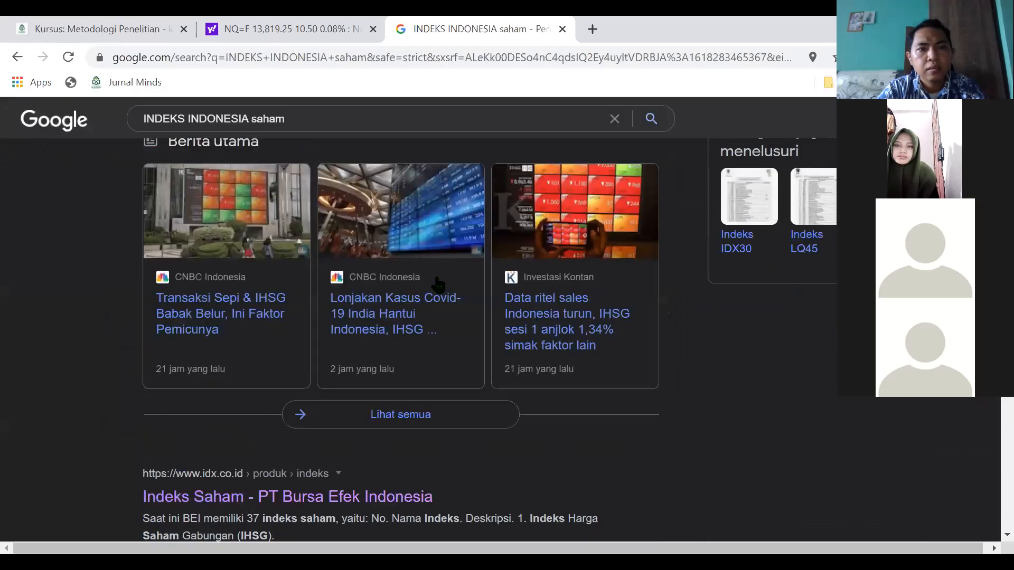
scroll(438, 285, down, 3)
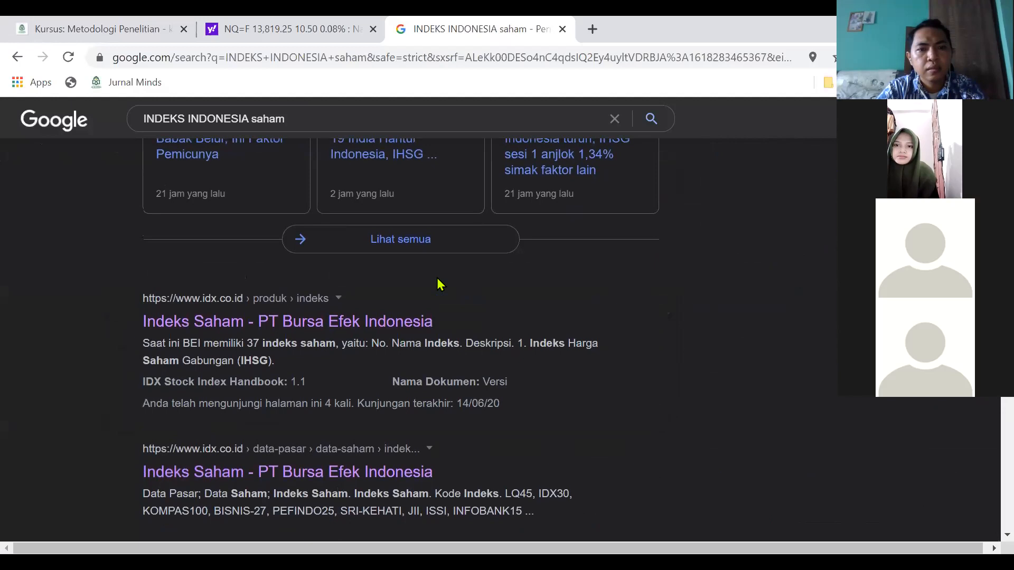
scroll(440, 285, up, 12)
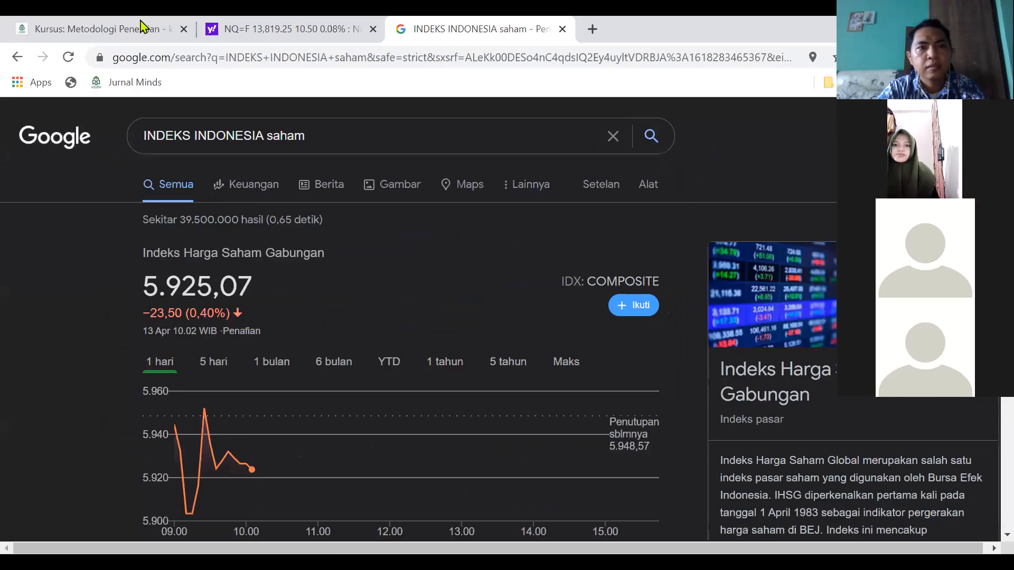
Step: Return to Yahoo Finance and look up symbol suggestions for idx and idx co, leaving idx as the query
click(290, 23)
click(335, 115)
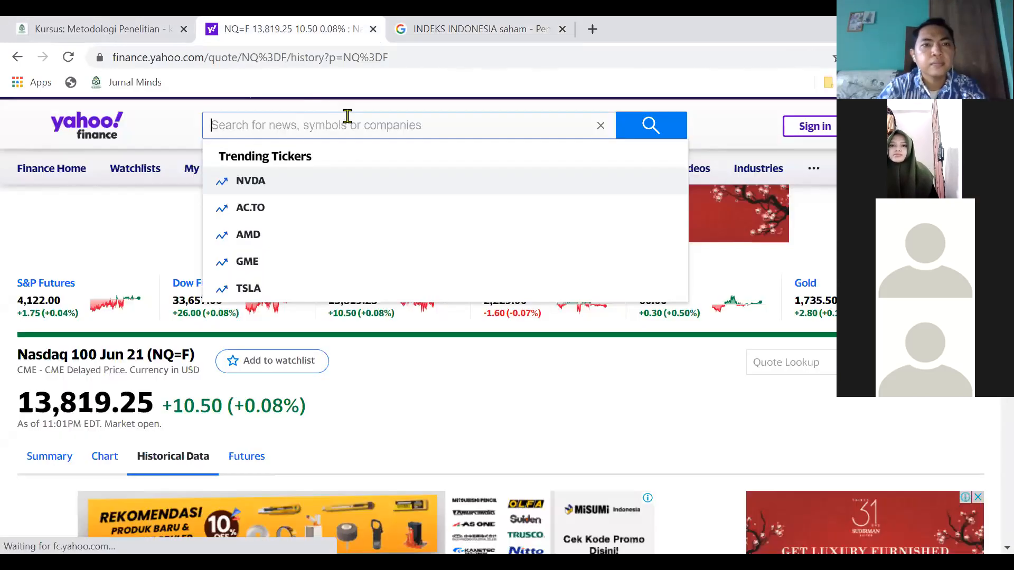
text(idx)
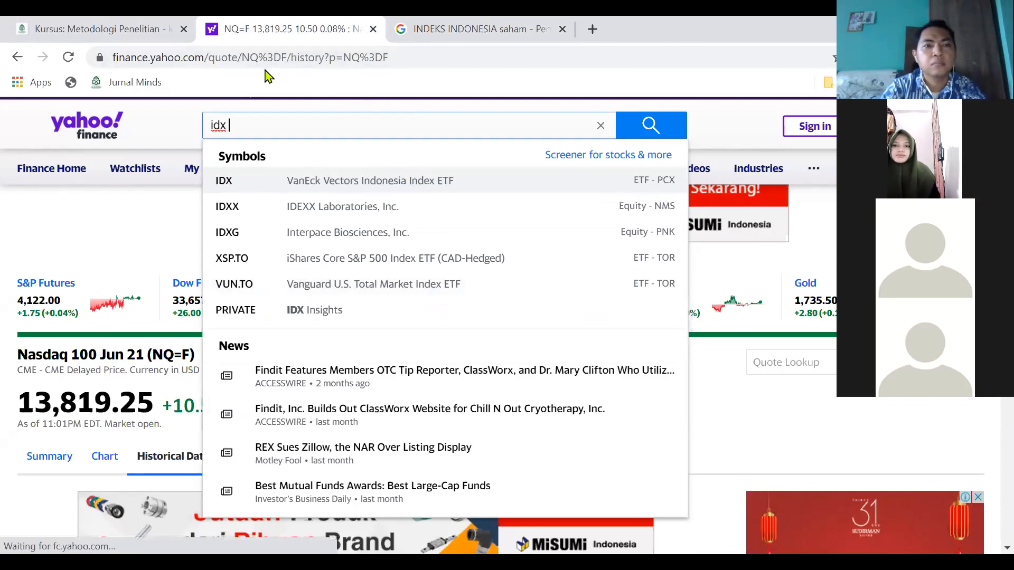
text(co)
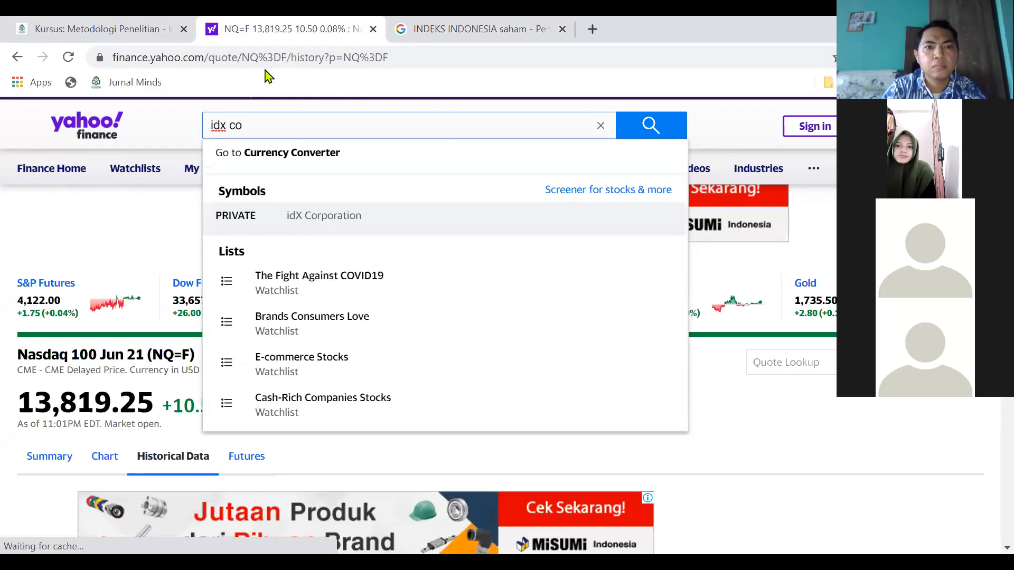
key(BackSpace)
key(BackSpace)
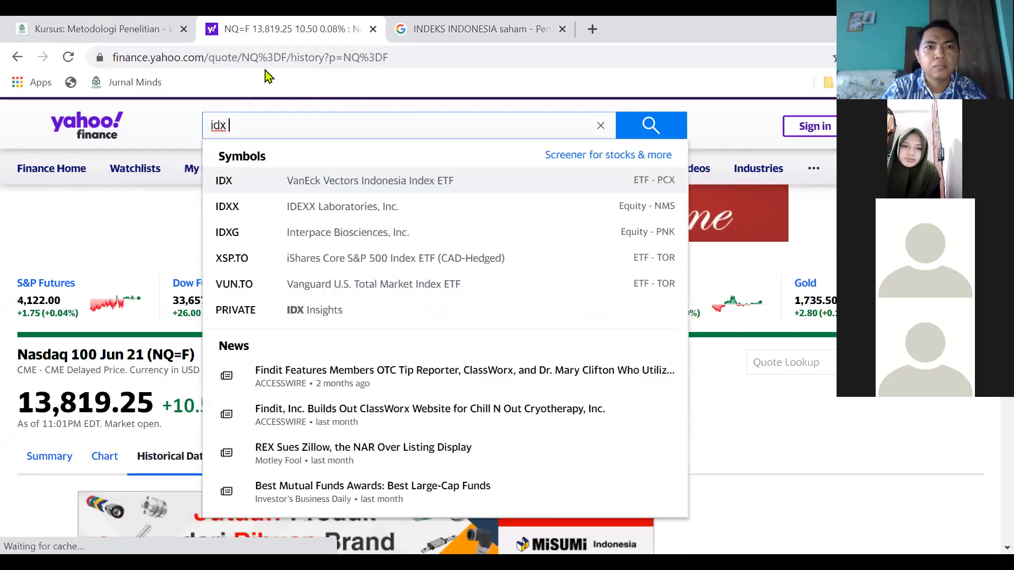
Step: Look up symbol suggestions for idx indo and shorten the query back to idx
text(indo)
key(BackSpace)
key(BackSpace)
key(BackSpace)
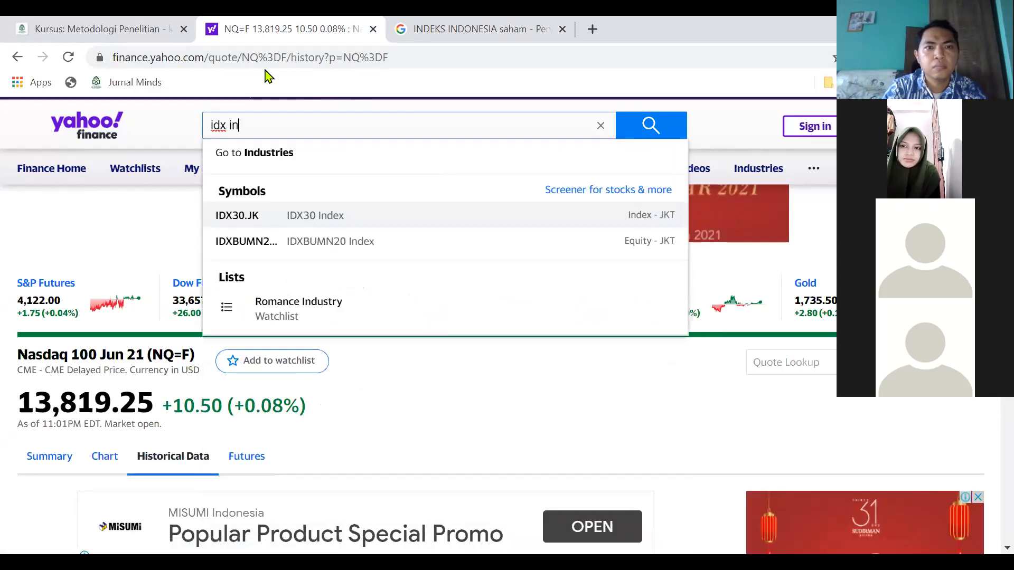
key(BackSpace)
key(BackSpace)
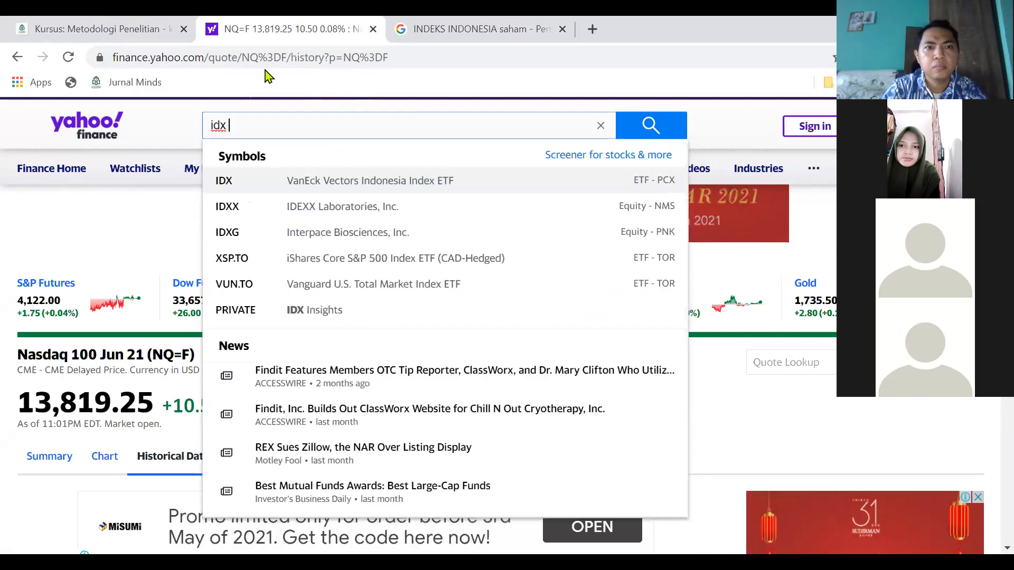
Step: Open the VanEck Vectors Indonesia Index ETF (IDX) quote, look through its summary page and switch to the slide presentation
click(302, 185)
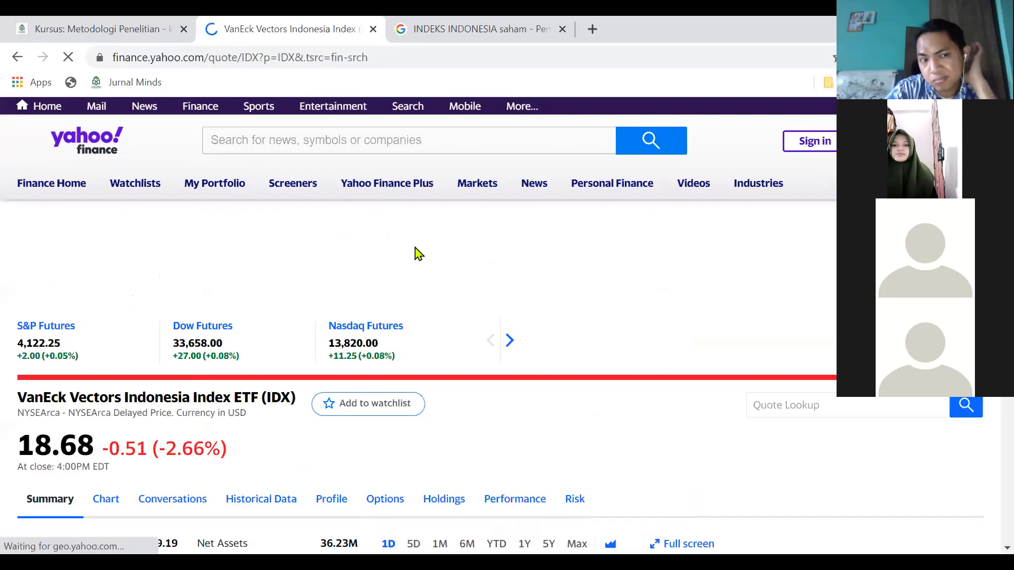
scroll(420, 253, down, 5)
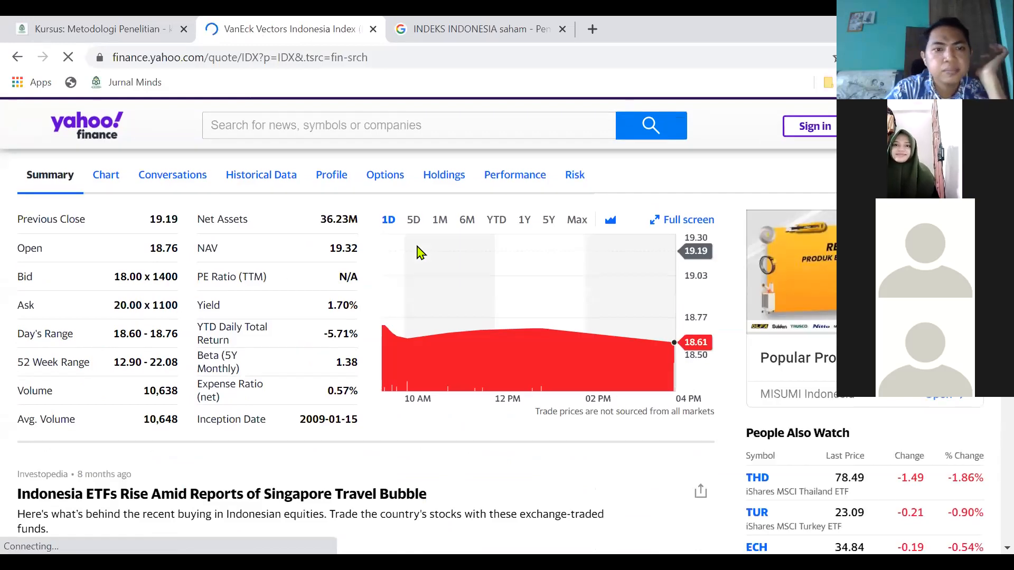
scroll(420, 253, down, 10)
scroll(417, 246, up, 15)
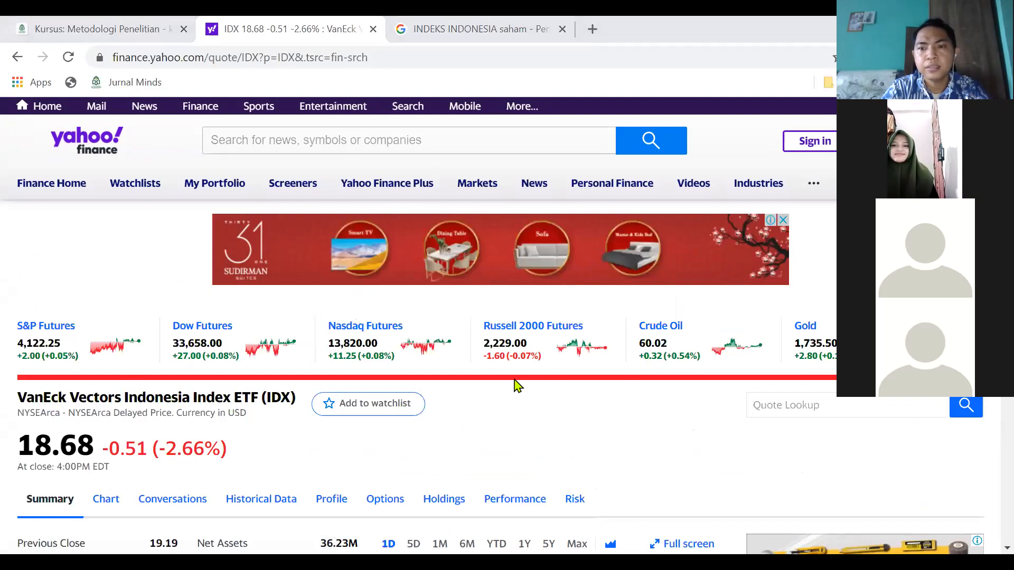
key(alt+Tab)
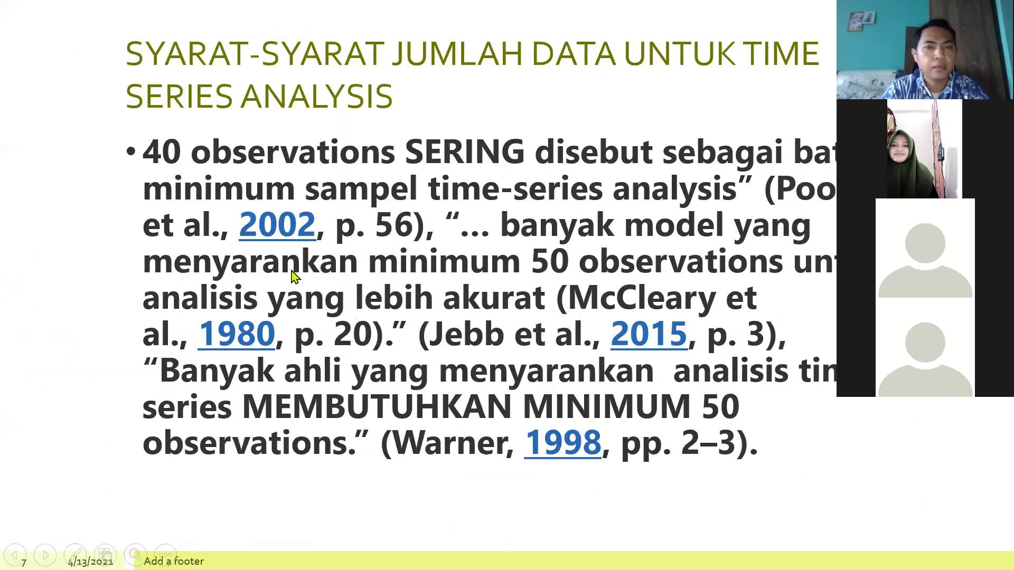
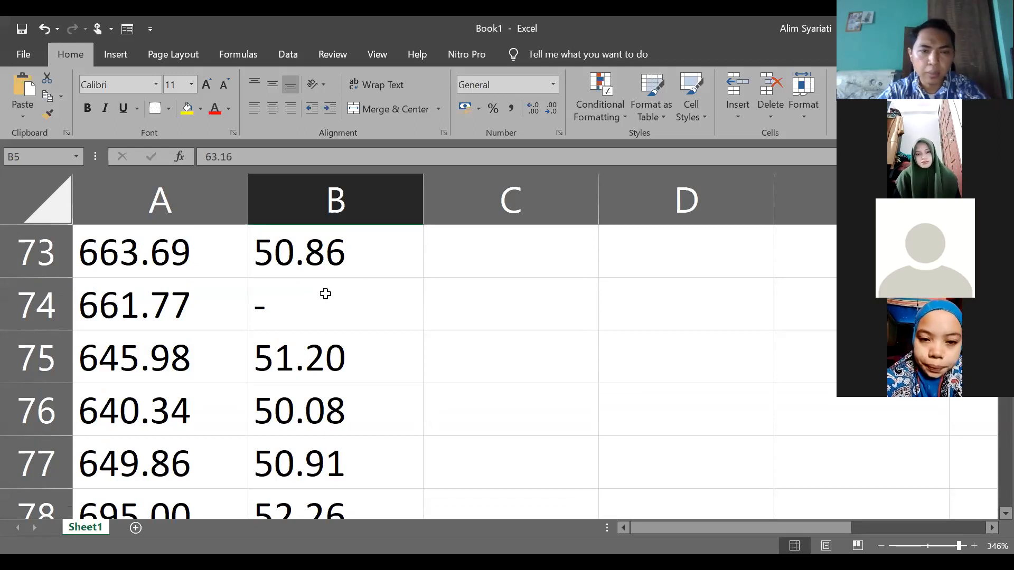
Step: Go to the end of the price data and delete the surplus Tesla value in cell A254
scroll(325, 294, down, 3)
scroll(326, 295, down, 2)
scroll(325, 294, down, 5)
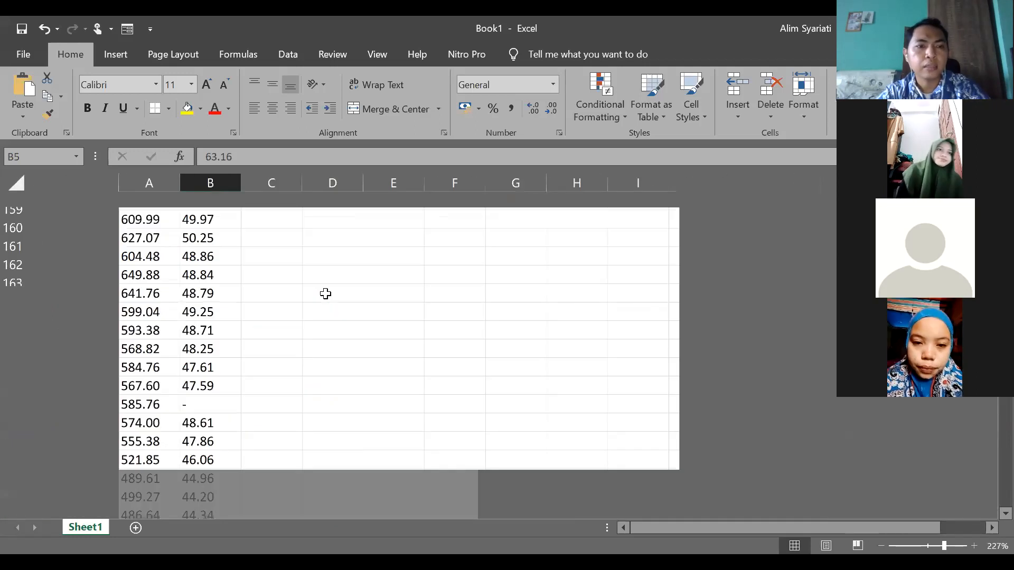
scroll(326, 294, down, 5)
scroll(325, 294, down, 4)
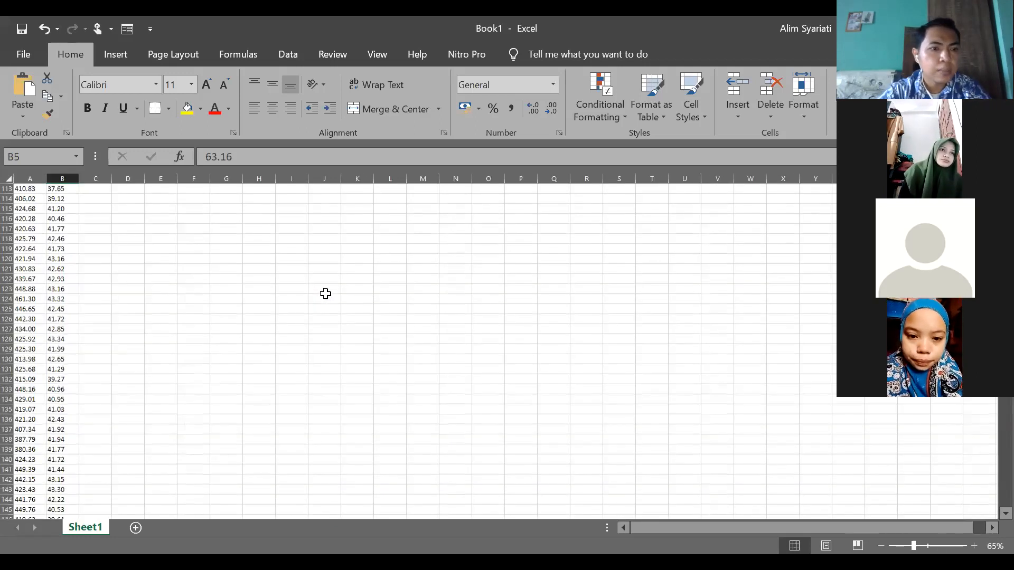
scroll(325, 294, down, 20)
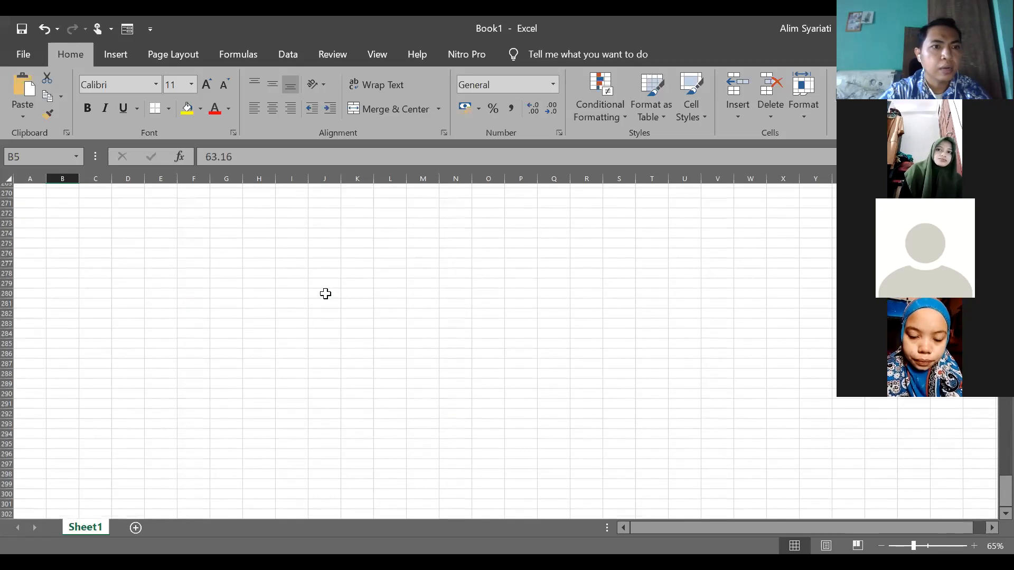
scroll(27, 353, up, 1)
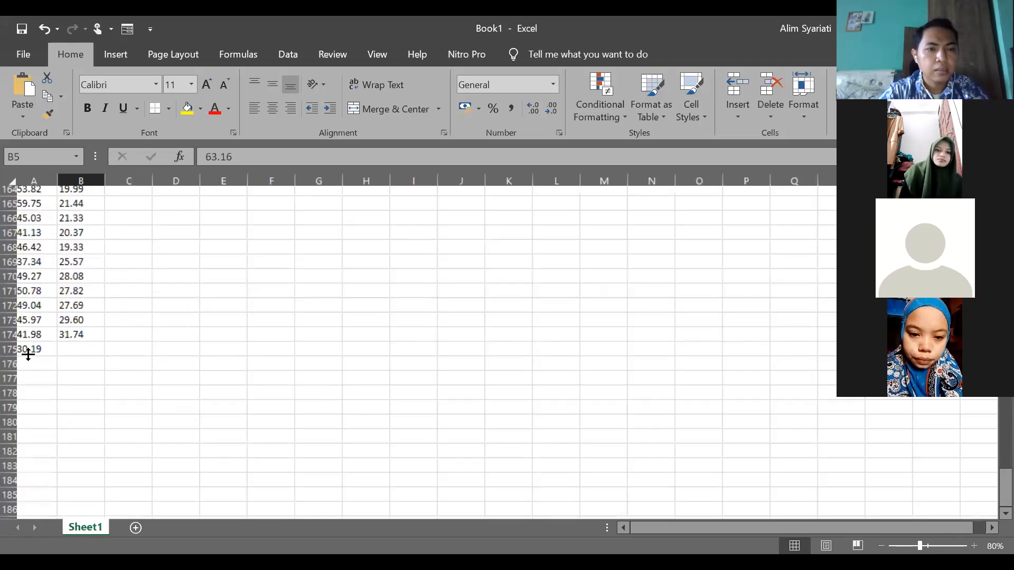
scroll(28, 354, up, 10)
scroll(28, 354, up, 1)
click(73, 373)
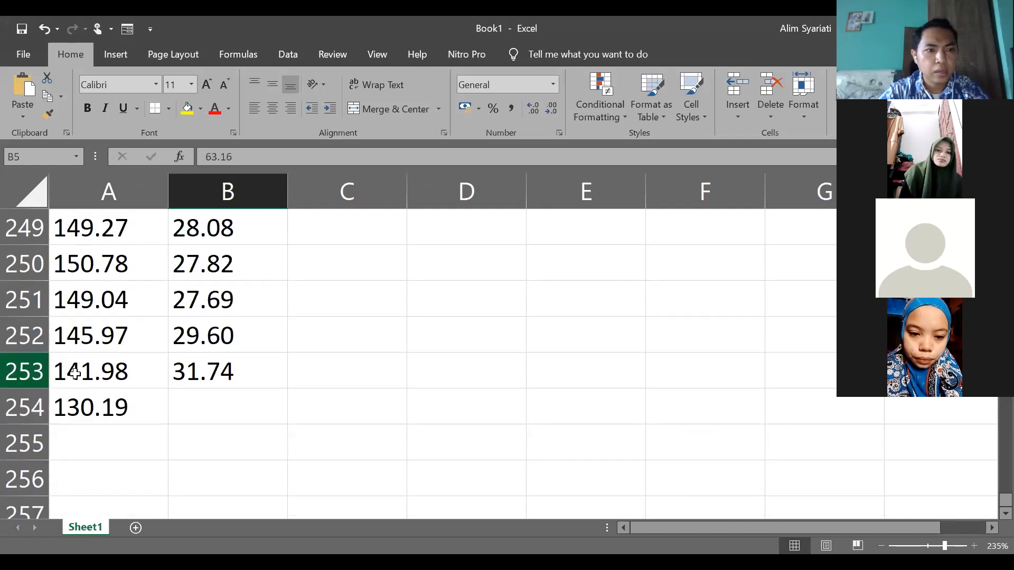
click(87, 407)
key(Delete)
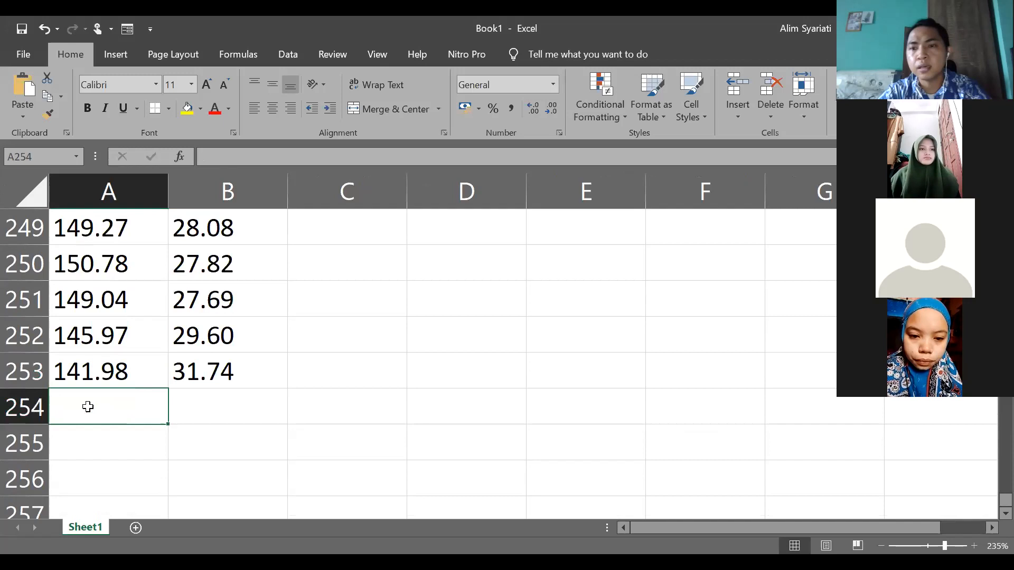
Step: Highlight the last data row from A253 to G253 to compare where the two price columns end
click(74, 373)
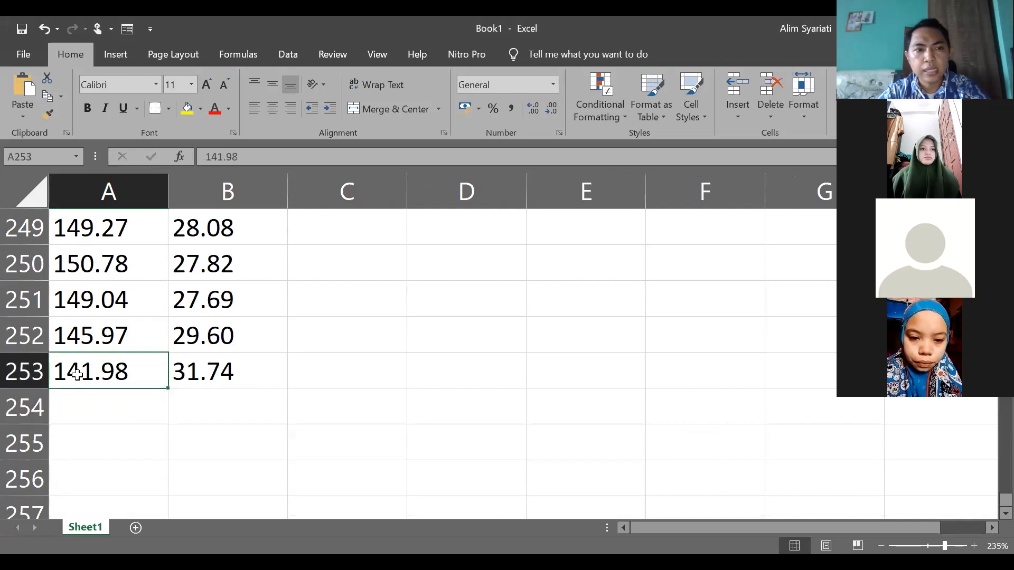
key(shift+Right)
key(shift+Right)
key(shift+Right)
key(shift+Right)
key(shift+Right)
key(shift+space)
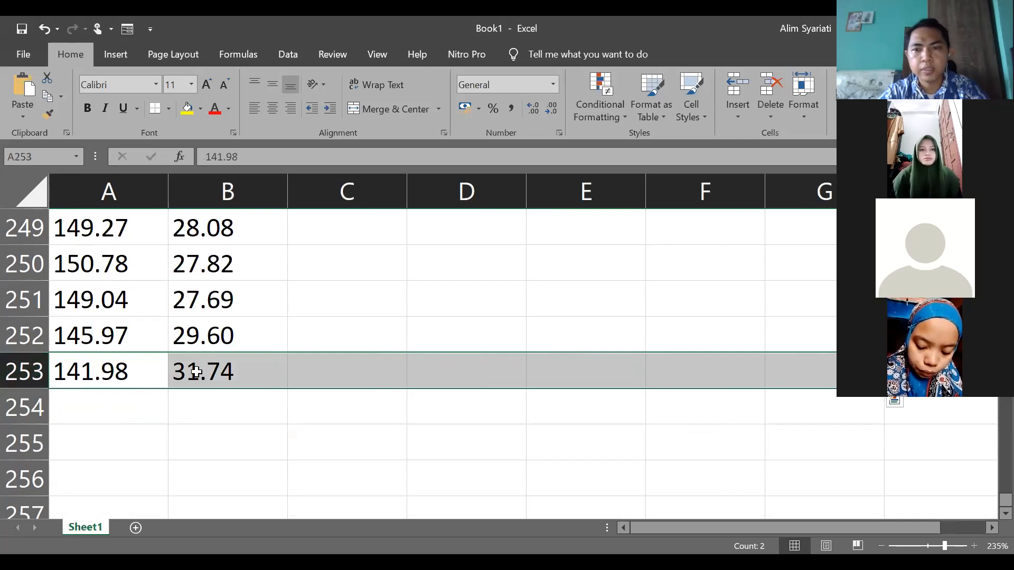
Step: Replace the Adj Close** header in cell B1 with OIL PRICE
scroll(157, 359, down, 1)
ctrl+scroll(158, 359, down, 5)
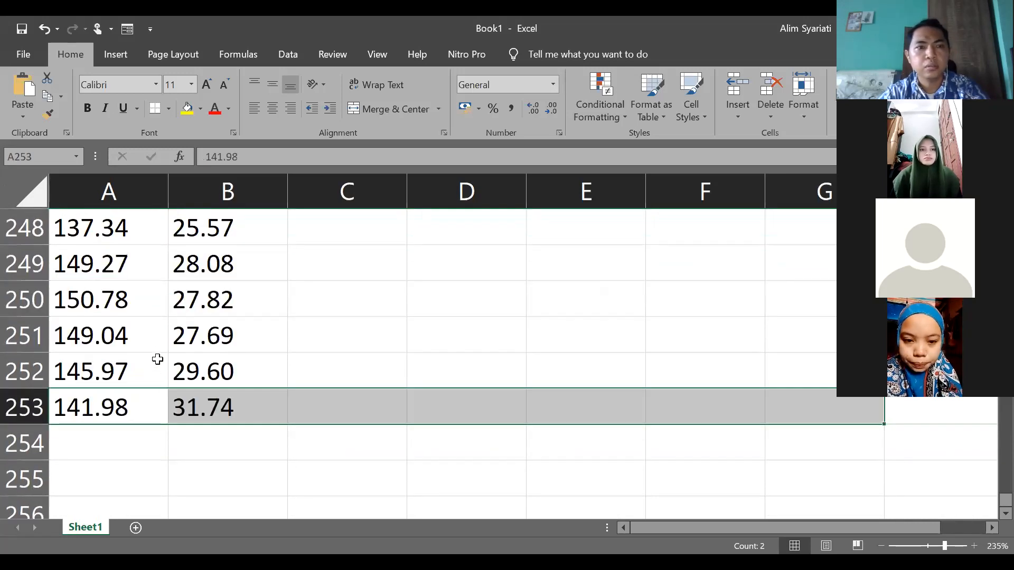
ctrl+scroll(158, 360, down, 4)
scroll(157, 359, up, 20)
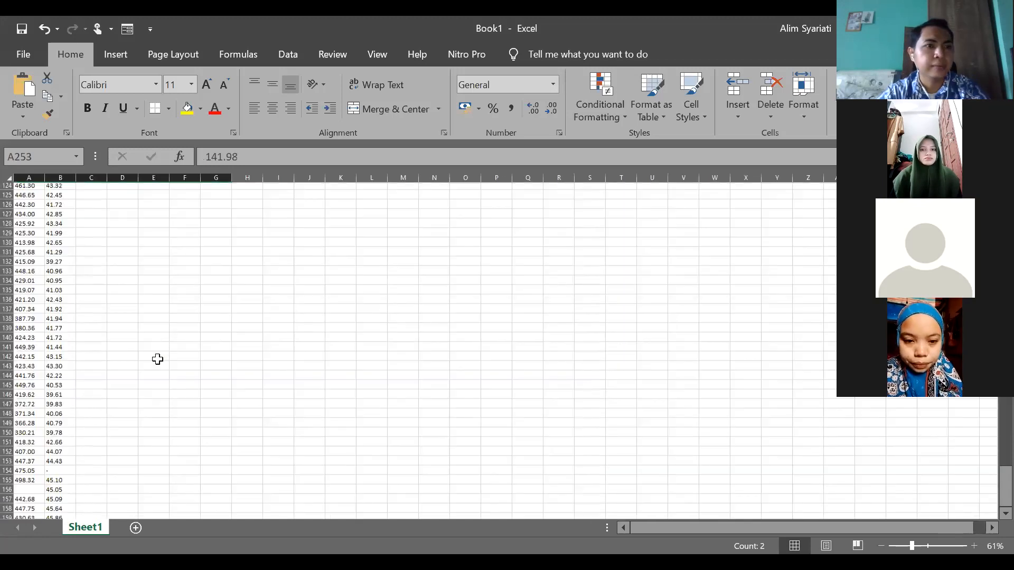
scroll(158, 359, up, 9)
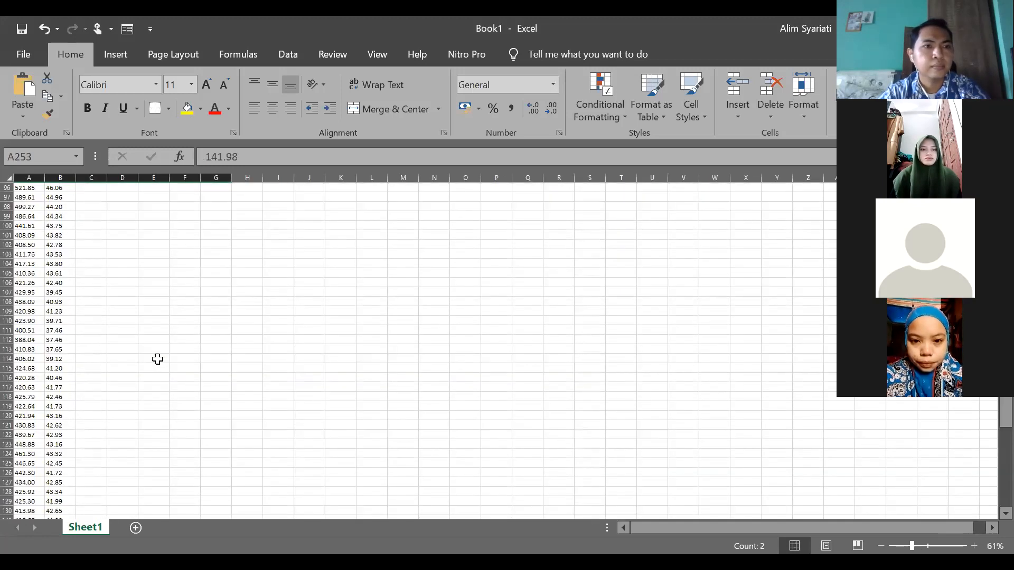
scroll(157, 359, up, 20)
ctrl+scroll(157, 359, up, 2)
scroll(157, 360, left, 1)
ctrl+scroll(158, 359, up, 2)
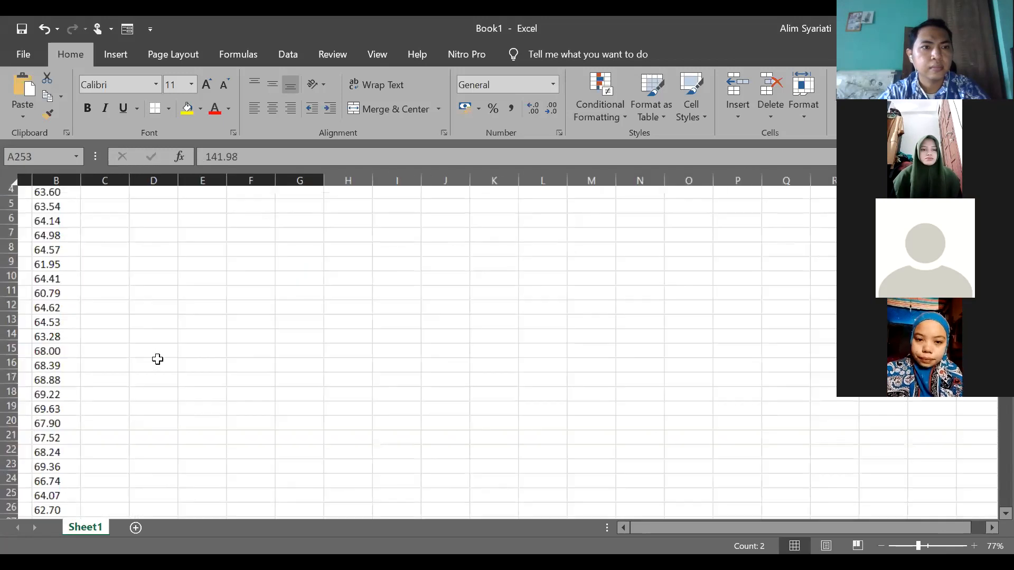
ctrl+scroll(158, 359, up, 4)
scroll(99, 219, up, 2)
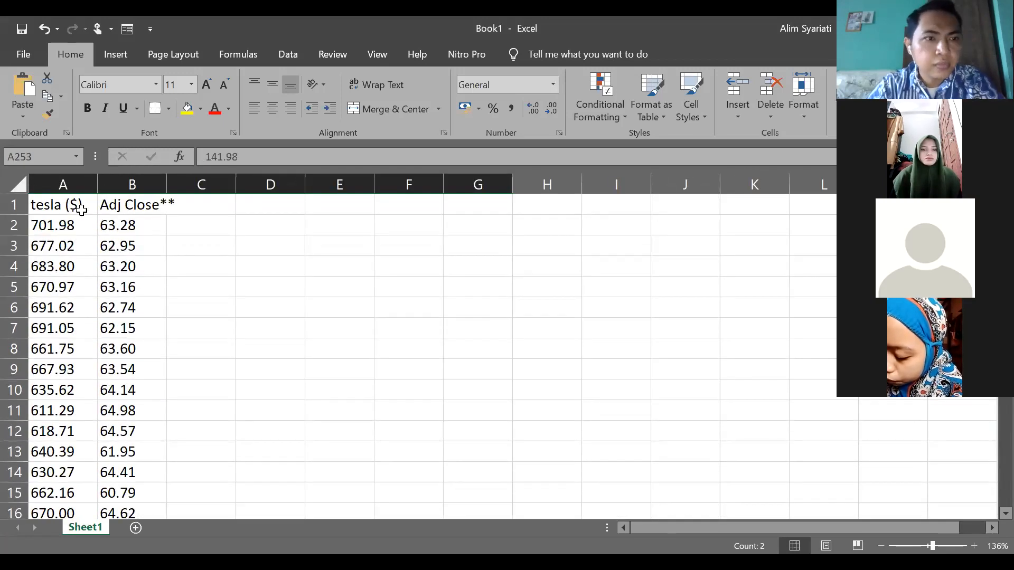
click(109, 206)
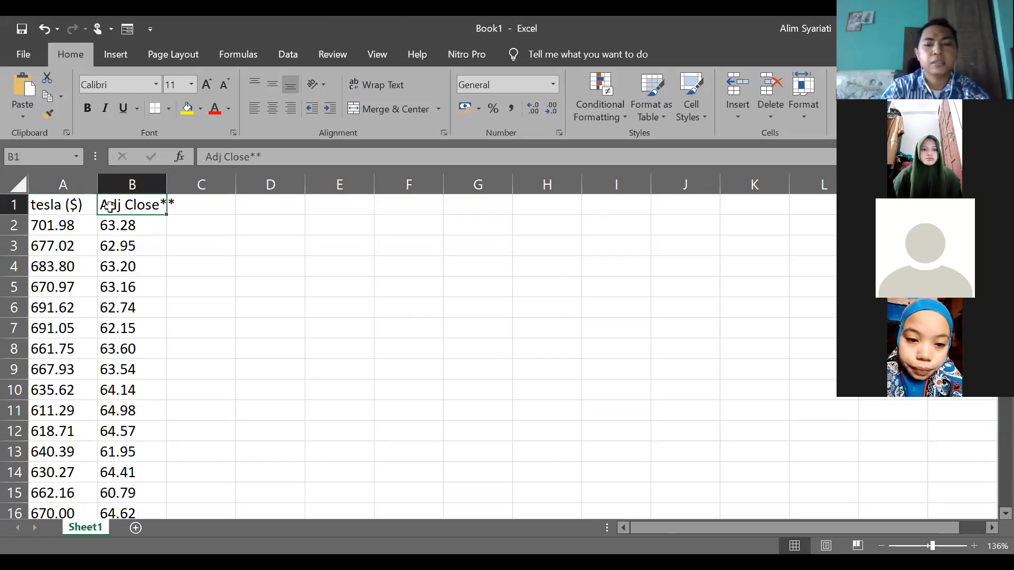
text(OIK)
key(BackSpace)
text(L PRICE)
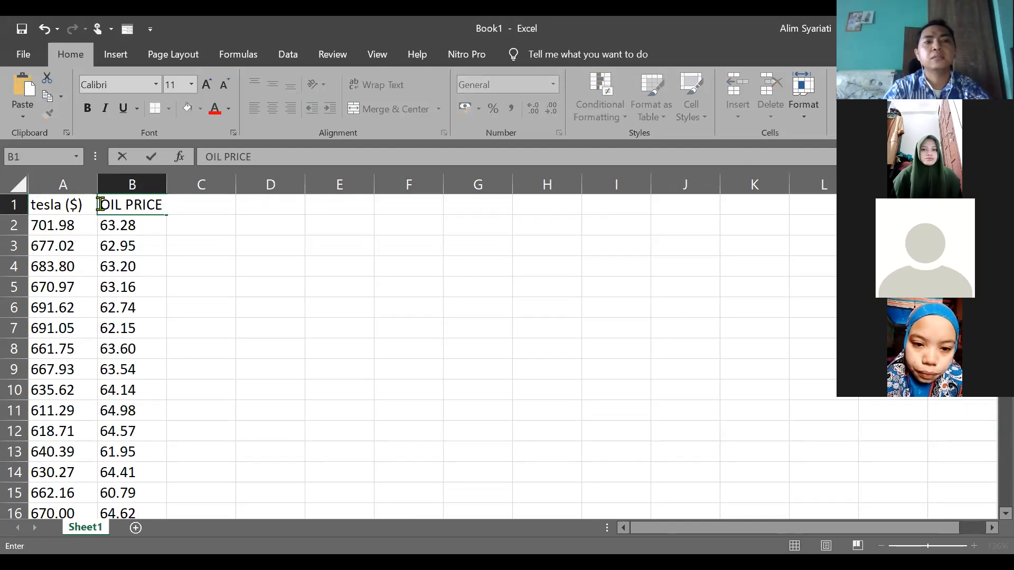
key(Return)
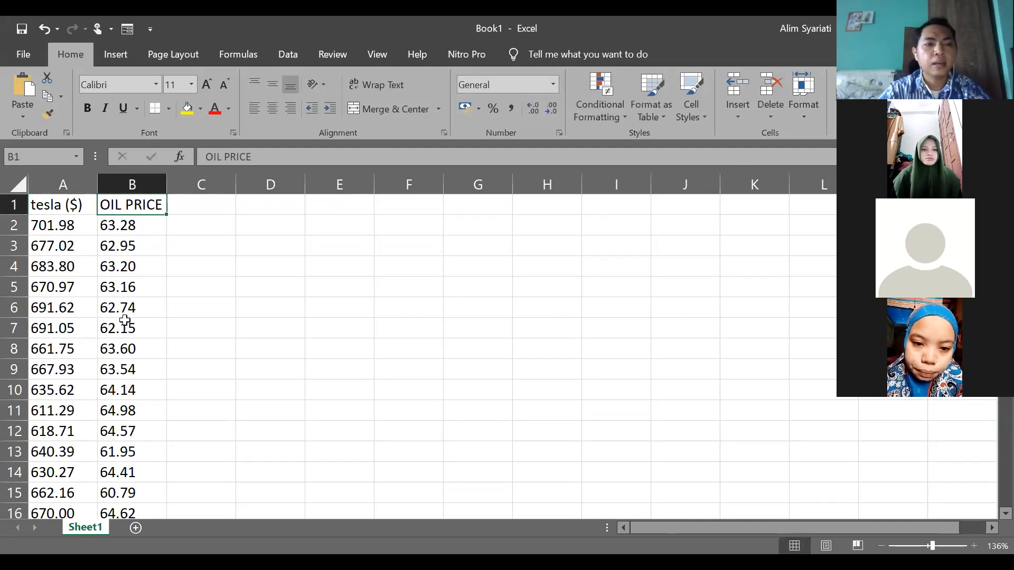
Step: Begin an average formula in place of the dash in cell B70, entering =AV( with B66 as the first reference
scroll(126, 323, down, 5)
scroll(125, 320, down, 16)
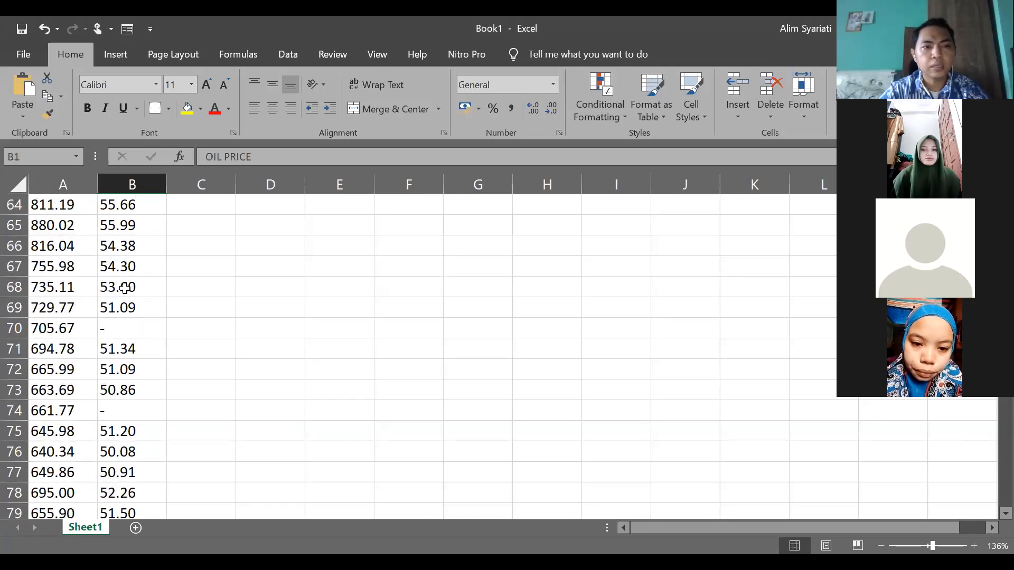
click(114, 328)
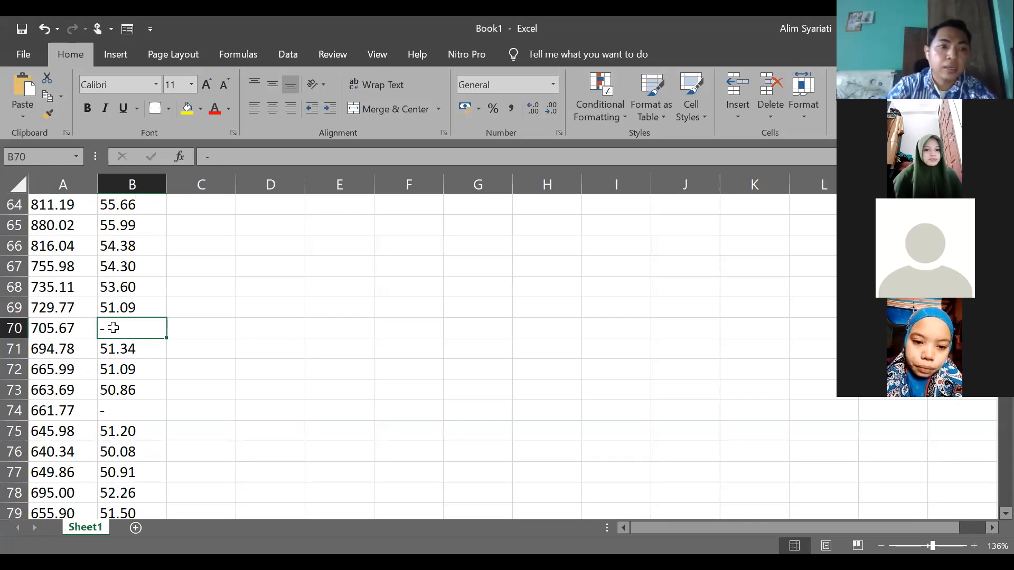
scroll(114, 327, up, 6)
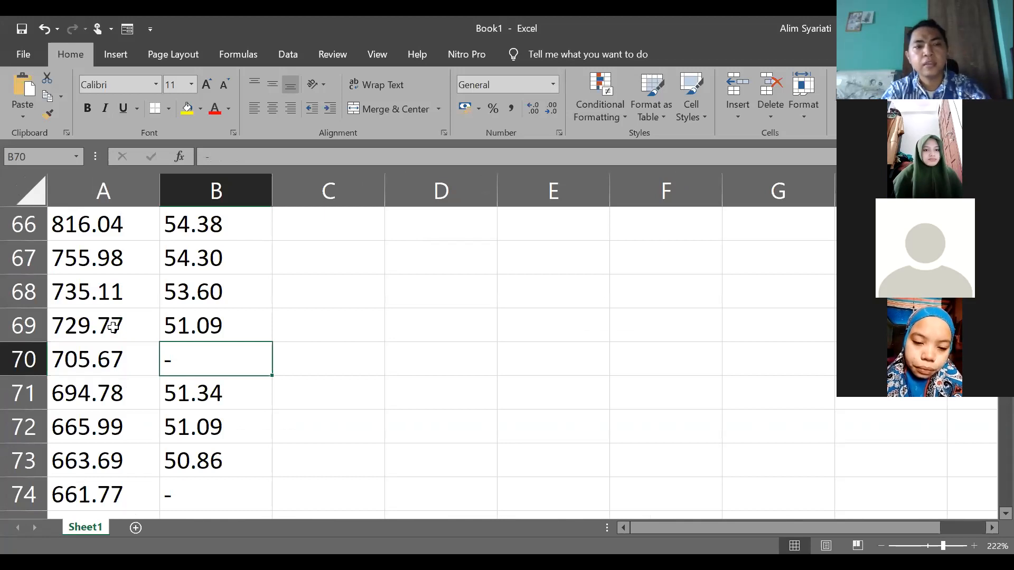
text(=)
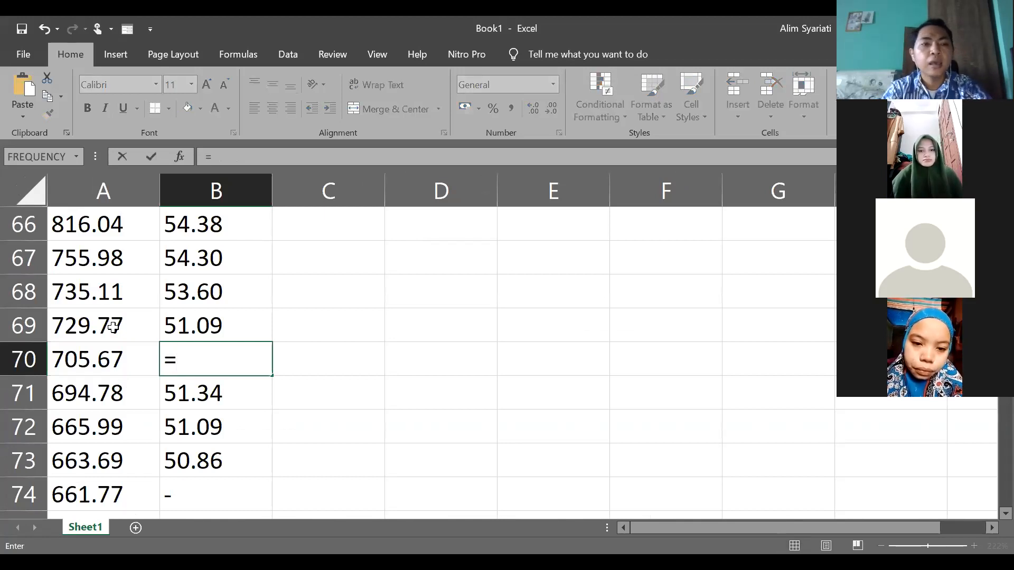
text(AVG)
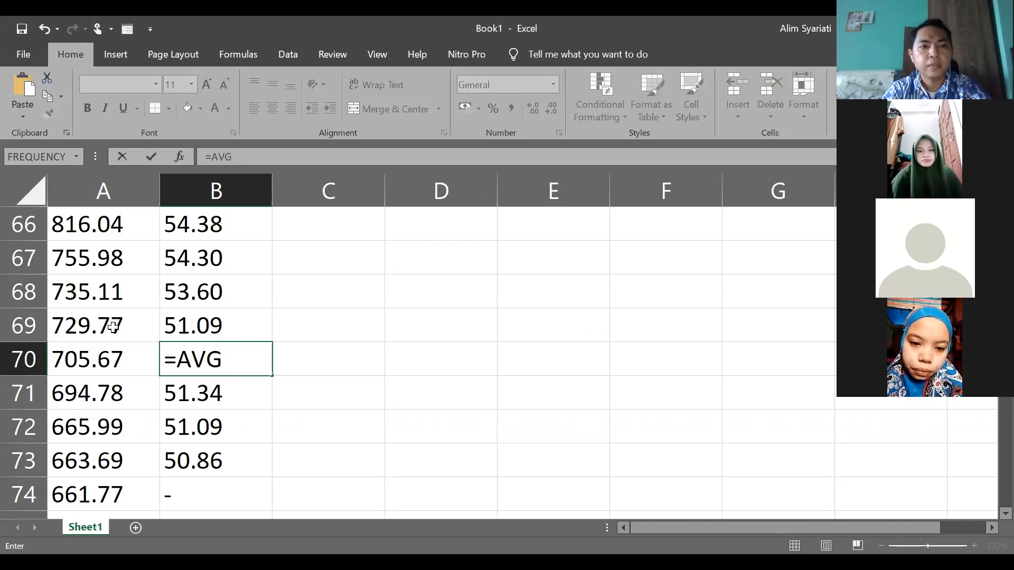
key(BackSpace)
key(Down)
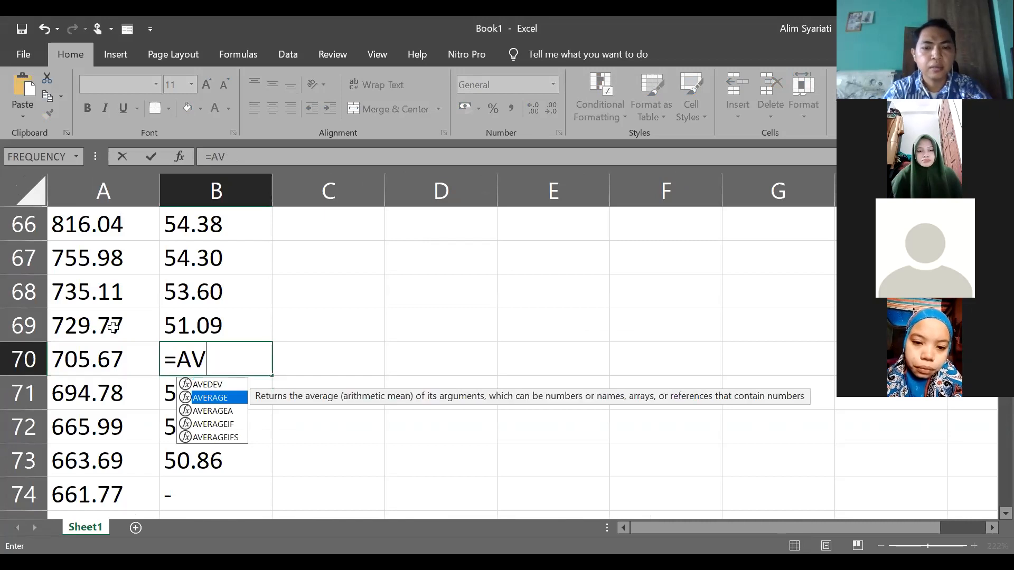
text(()
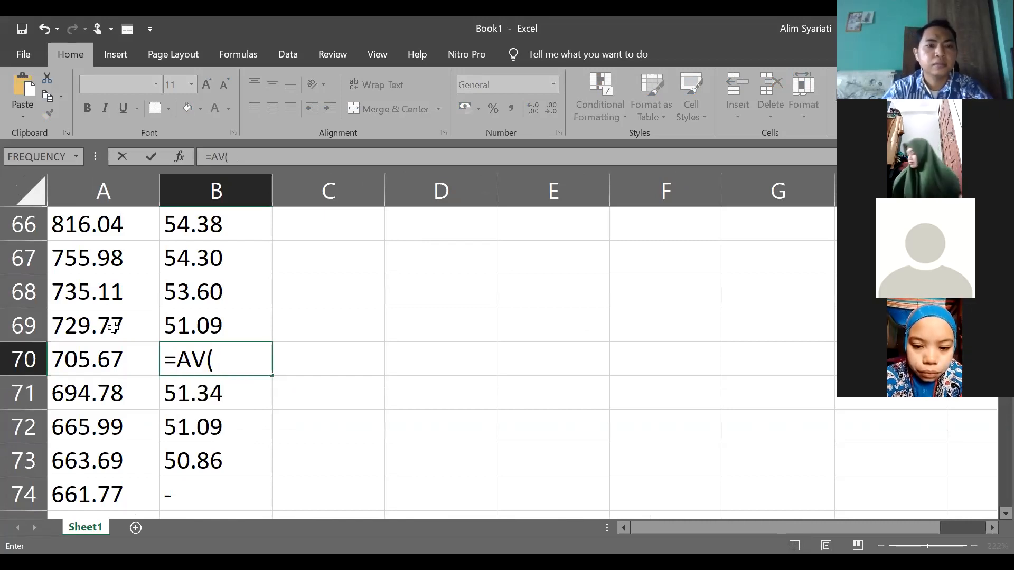
key(Up)
key(Up)
key(Up)
key(Up)
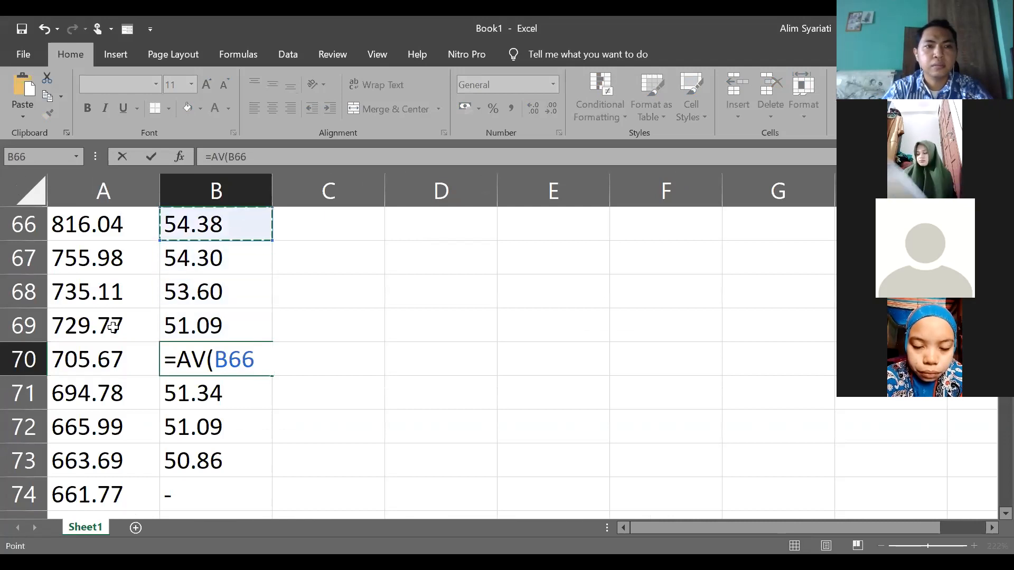
Step: Try to average the four values above cell B70 by completing the formula =AV(B66:B69)
key(shift+Down)
key(shift+Down)
key(shift+Down)
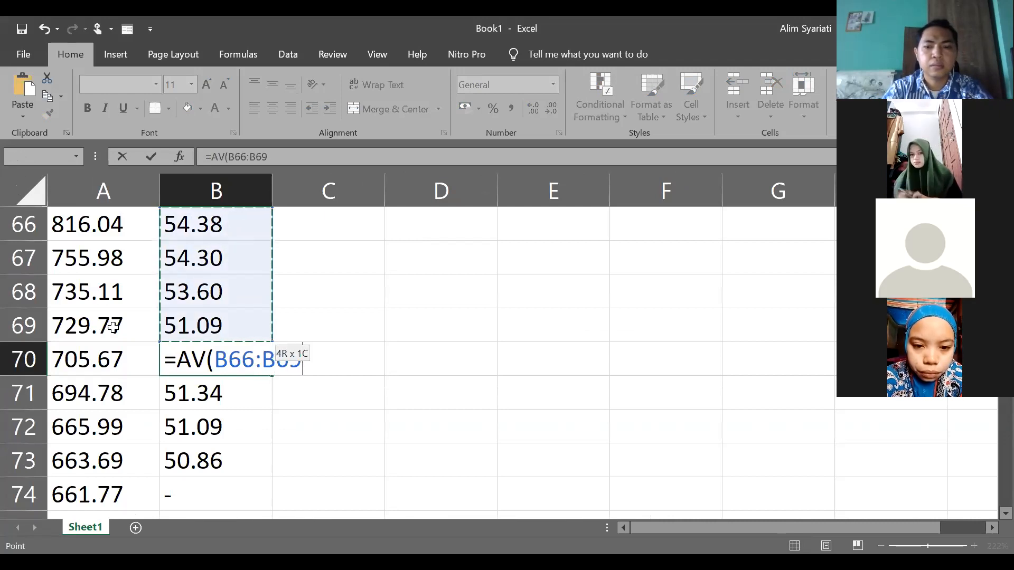
text())
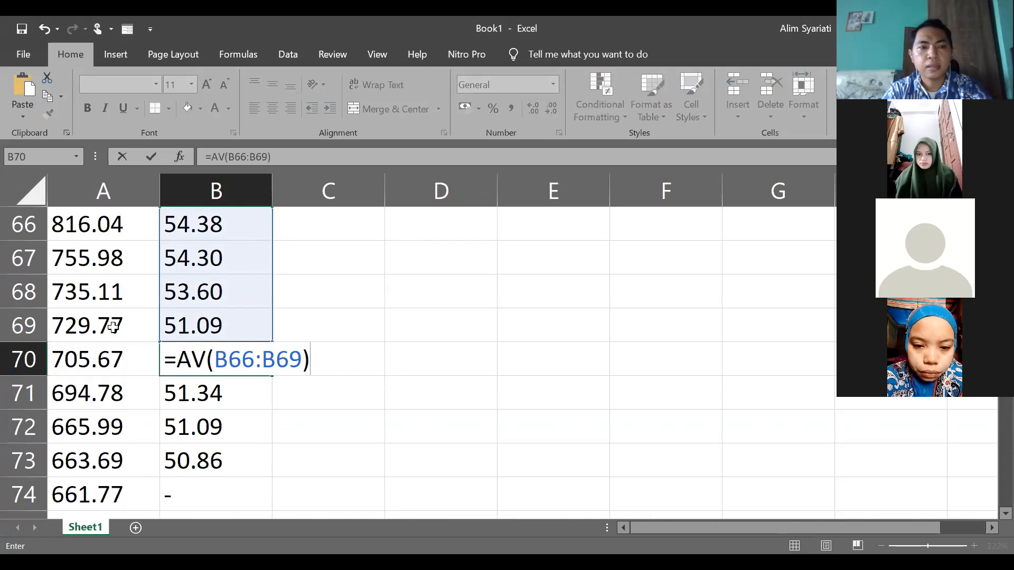
key(Return)
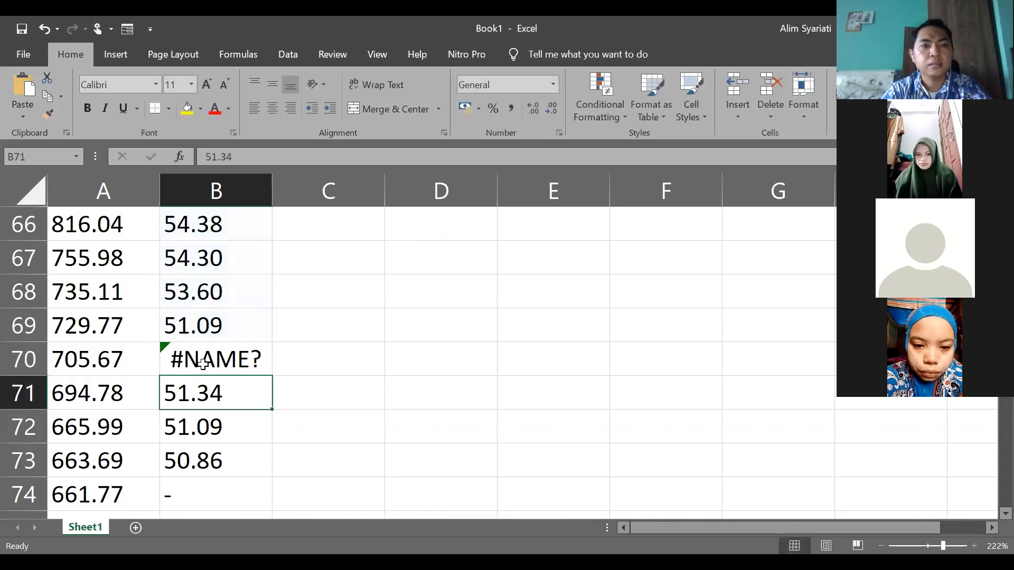
Step: Check the formula in cell B70 and make column B slightly narrower
click(201, 359)
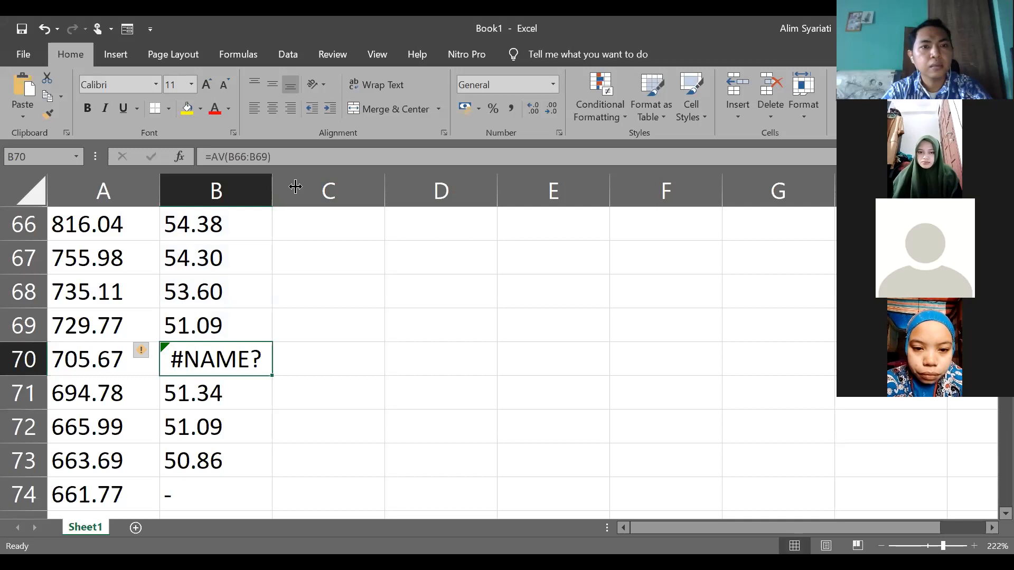
drag(295, 186, 255, 186)
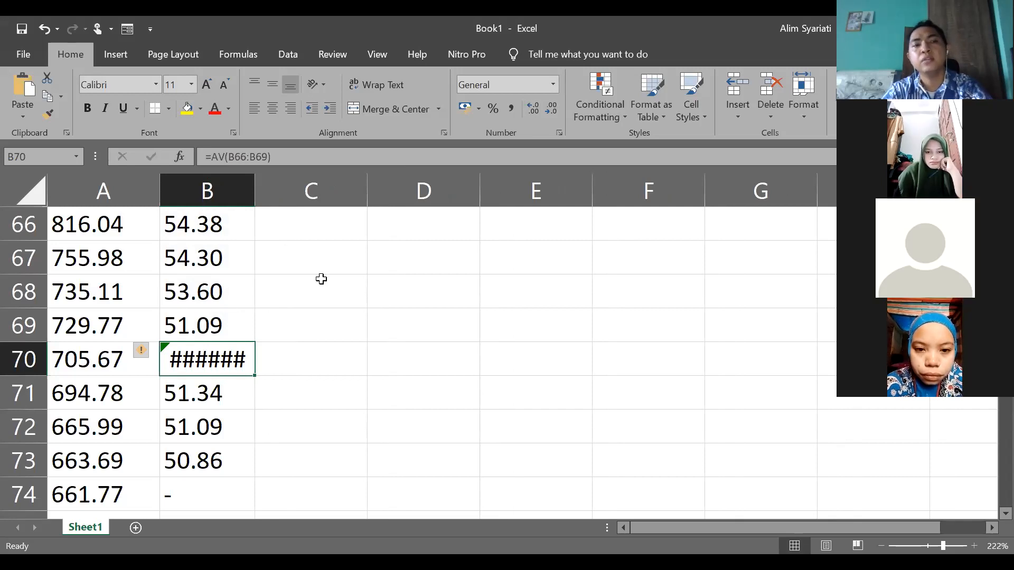
click(317, 330)
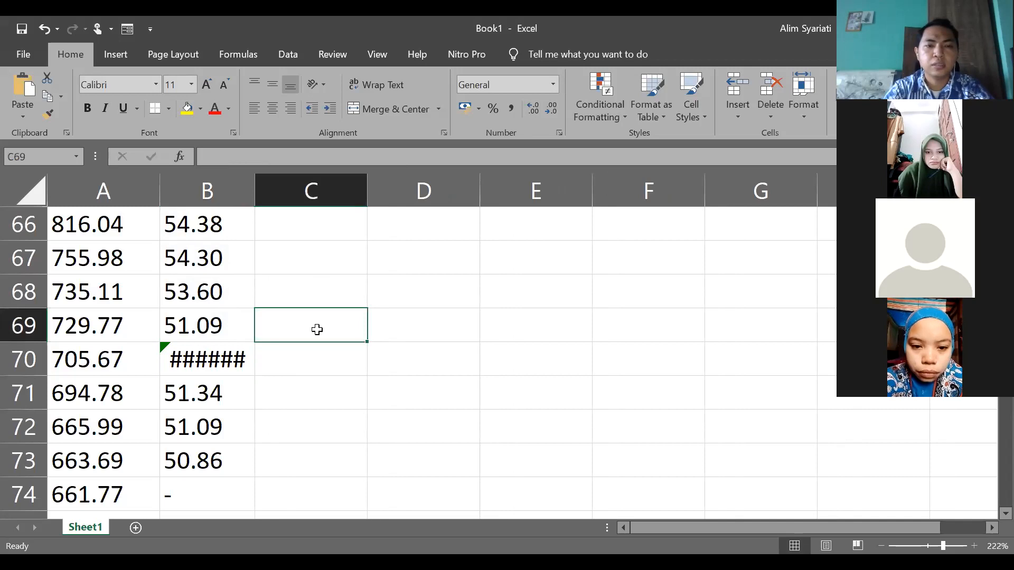
text(A)
key(BackSpace)
text(=)
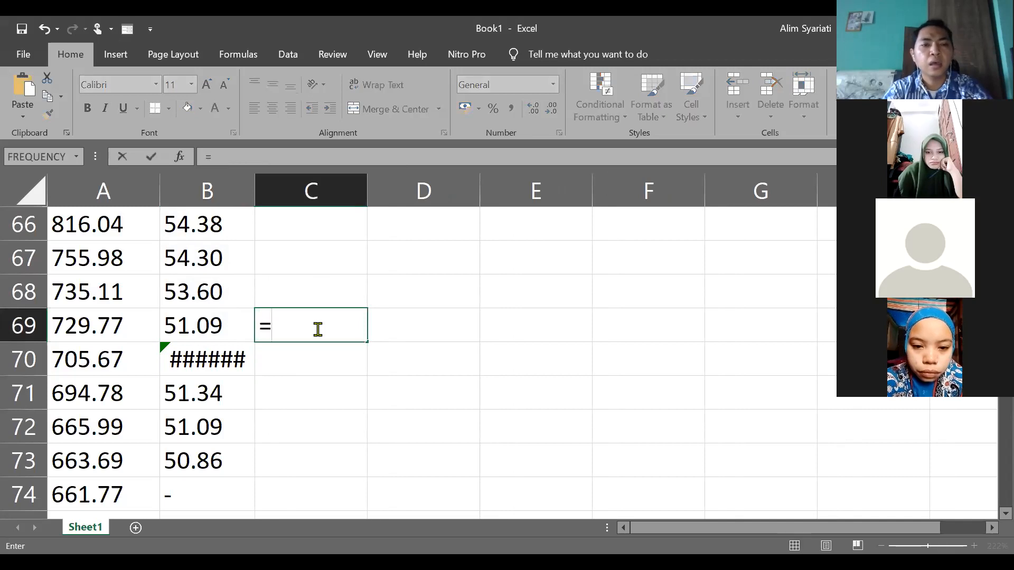
text(AV)
key(Down)
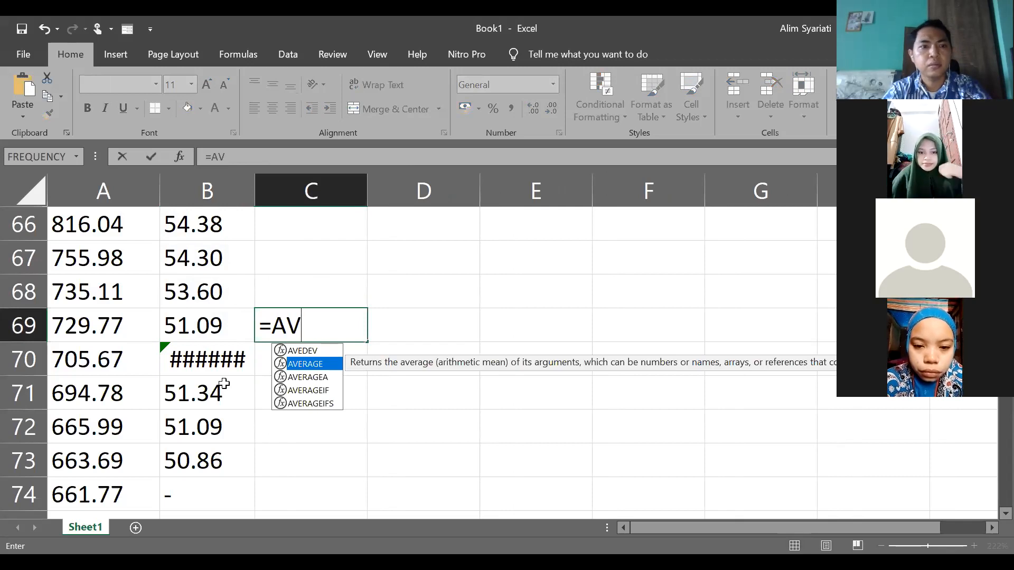
Step: Clear the formula from cell B70
click(179, 359)
key(Delete)
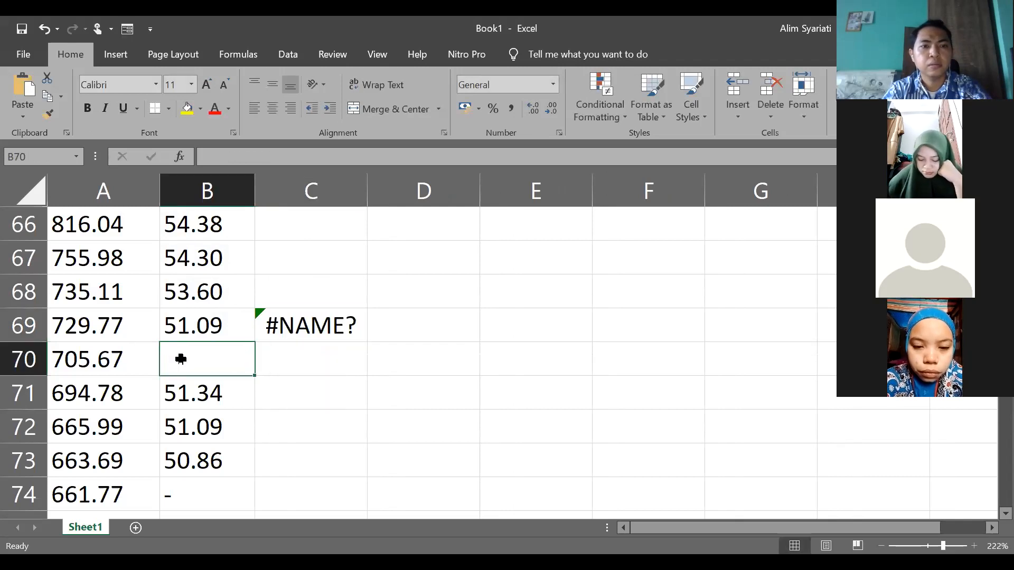
click(326, 323)
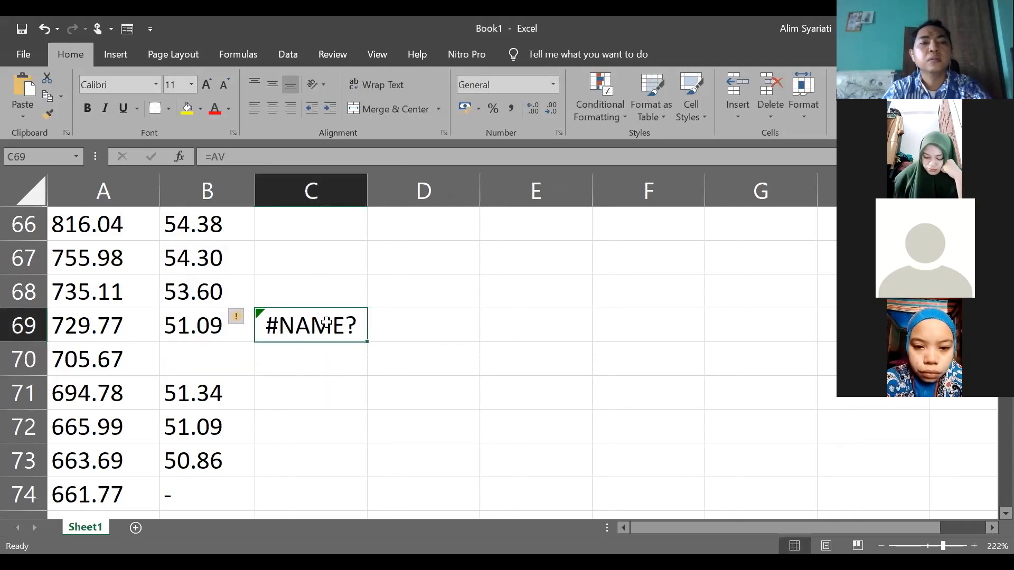
text(=)
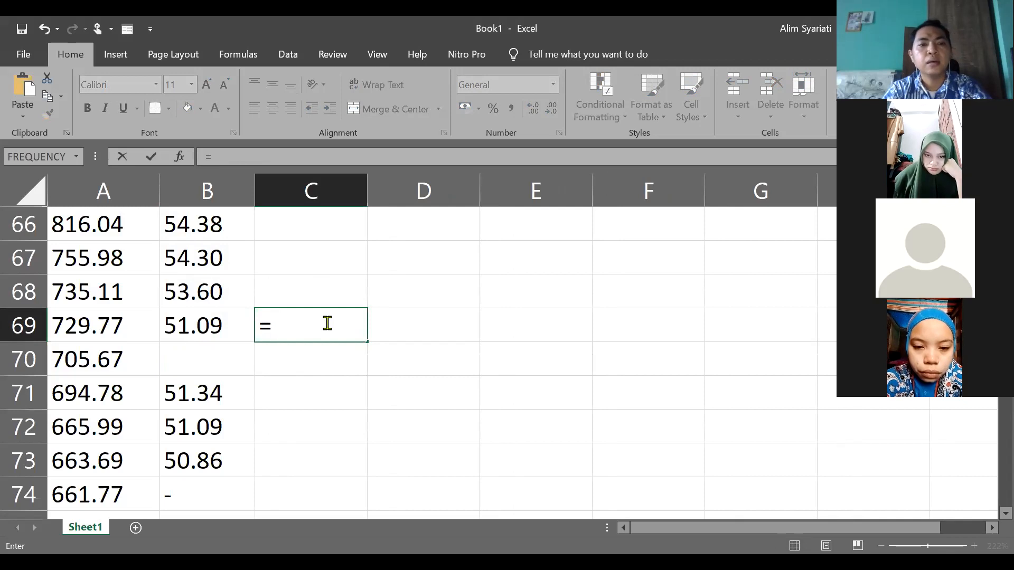
text(AV)
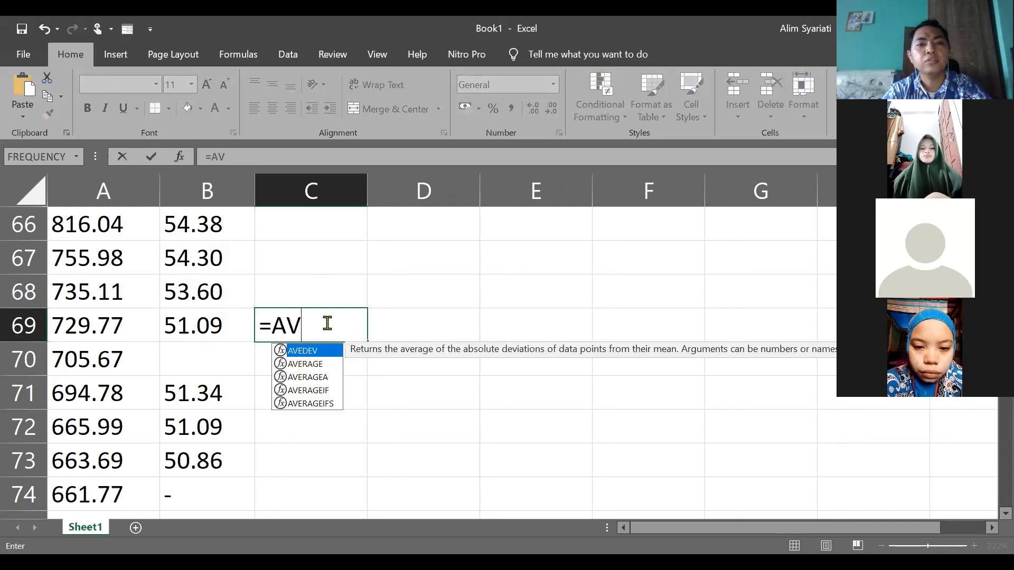
key(Down)
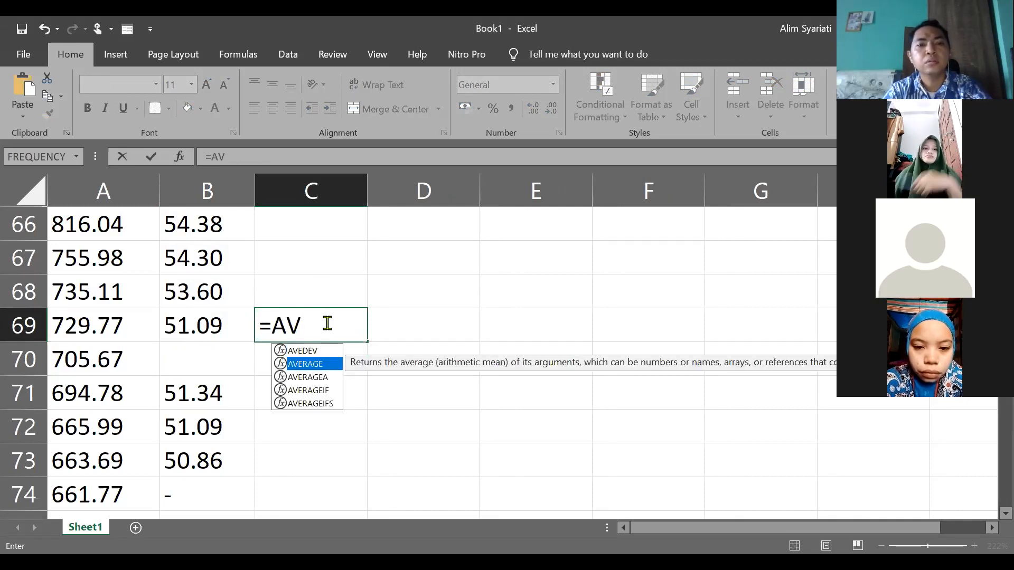
key(Left)
key(Right)
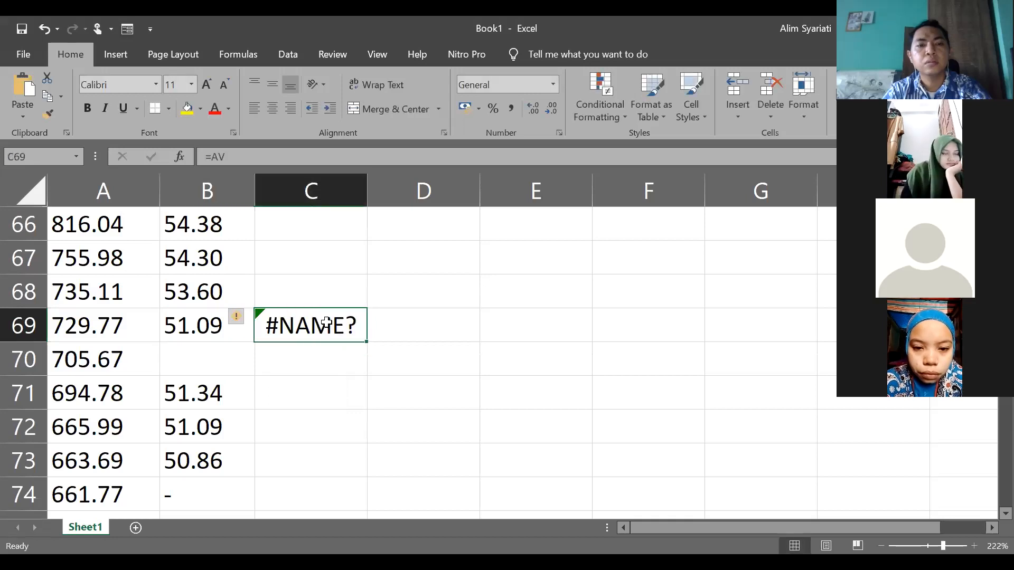
Step: Enter the formula =AVERAGE(B63:B69) in cell C69 to average the column B values
text(=)
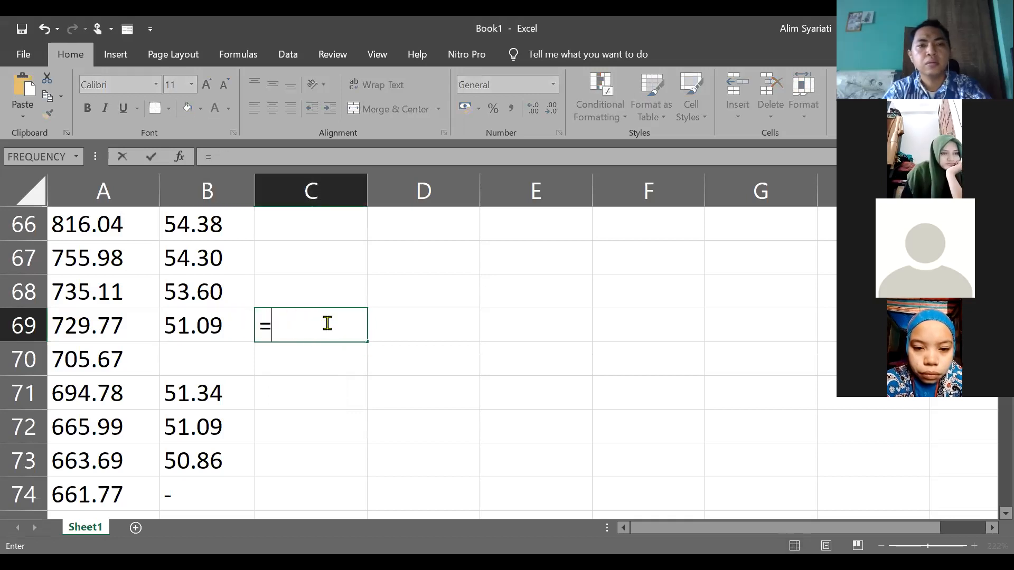
text(AVER)
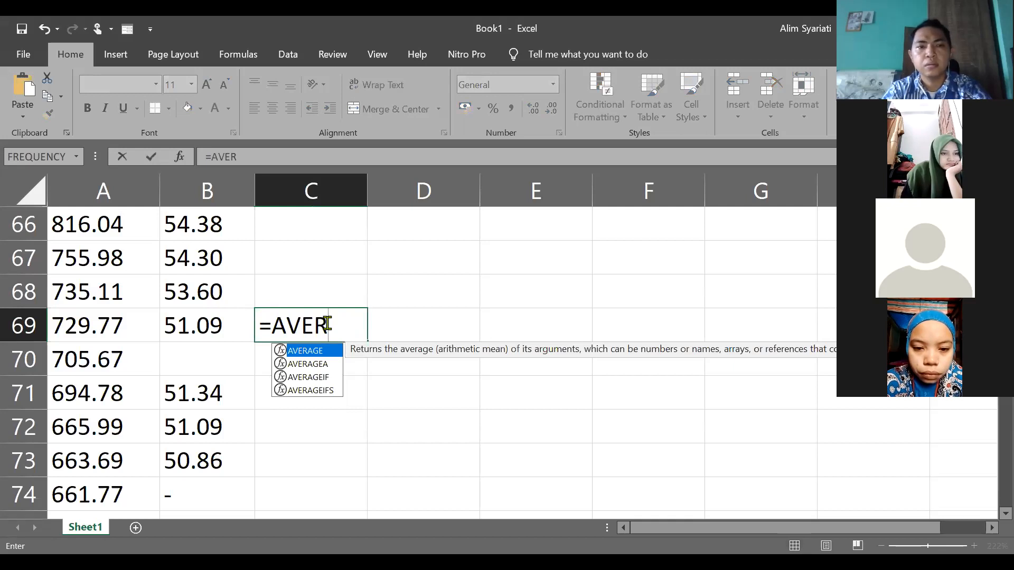
text(AGE)
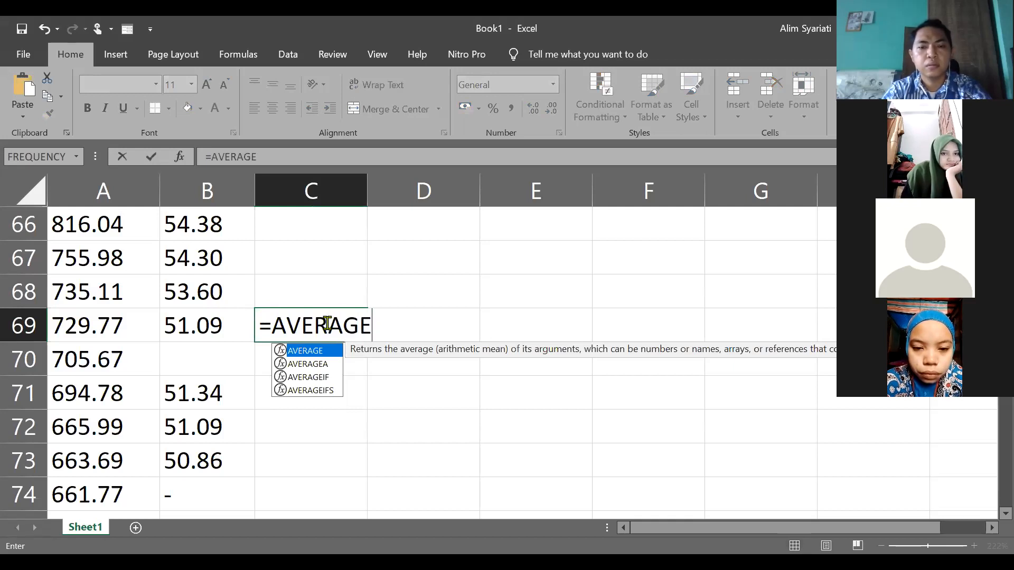
text(()
key(Left)
key(Left)
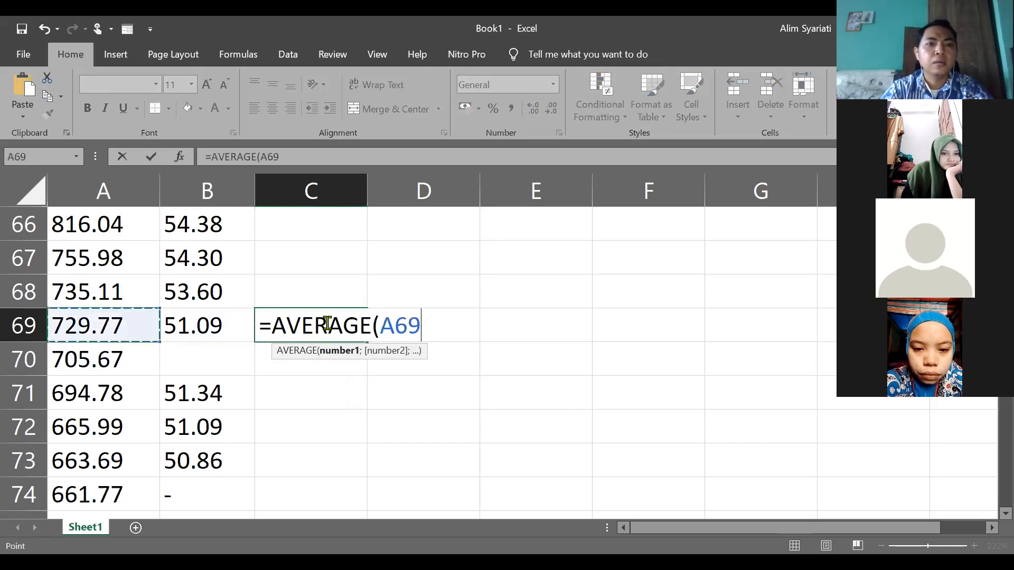
key(Right)
key(shift+Up)
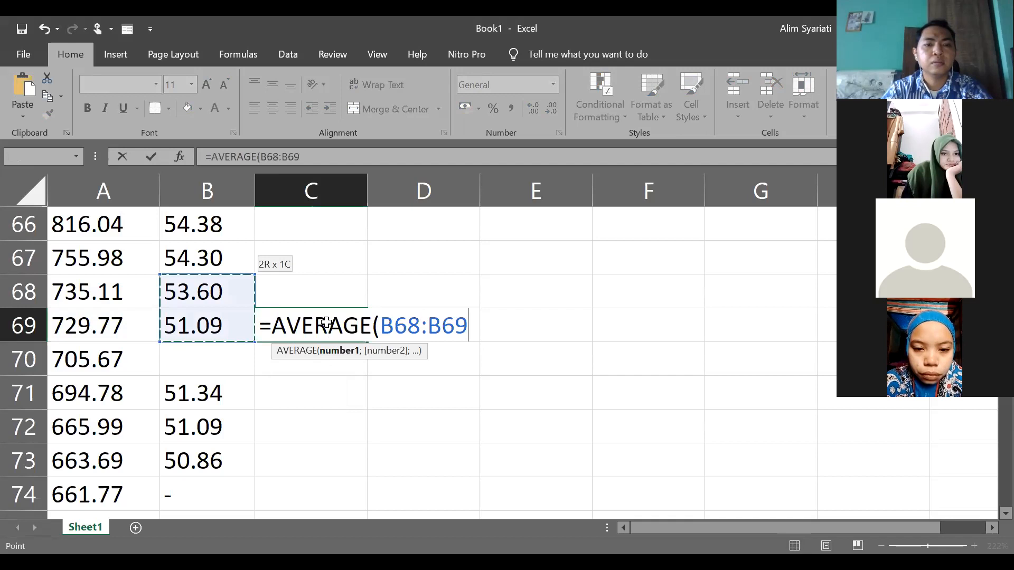
key(shift+Up)
key(shift+Up)
key(shift+Up)
key(shift+Up)
key(shift+Up)
text())
key(Return)
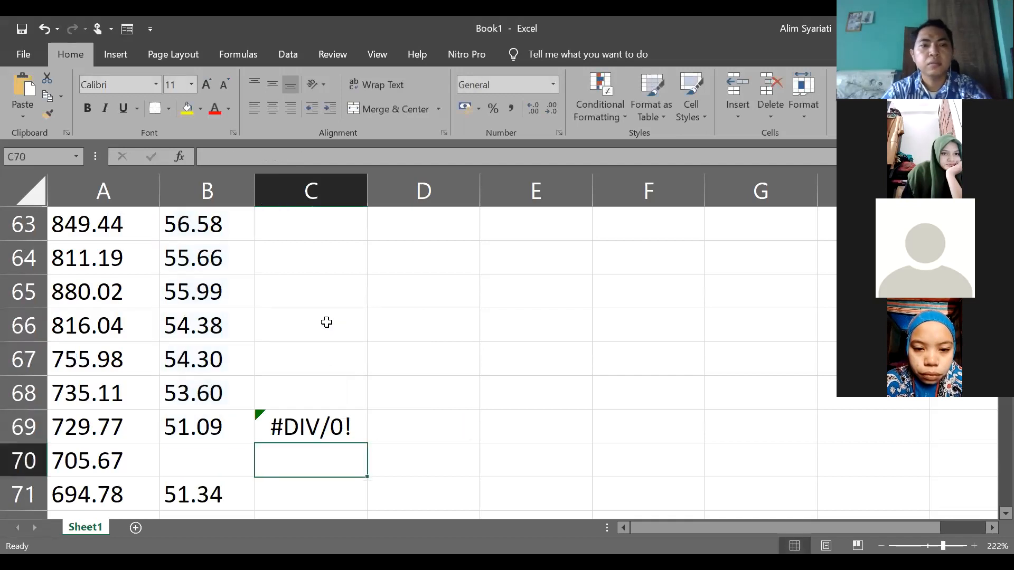
Step: Check the AVERAGE formula in cell C69 against the column B data and clear it
click(323, 426)
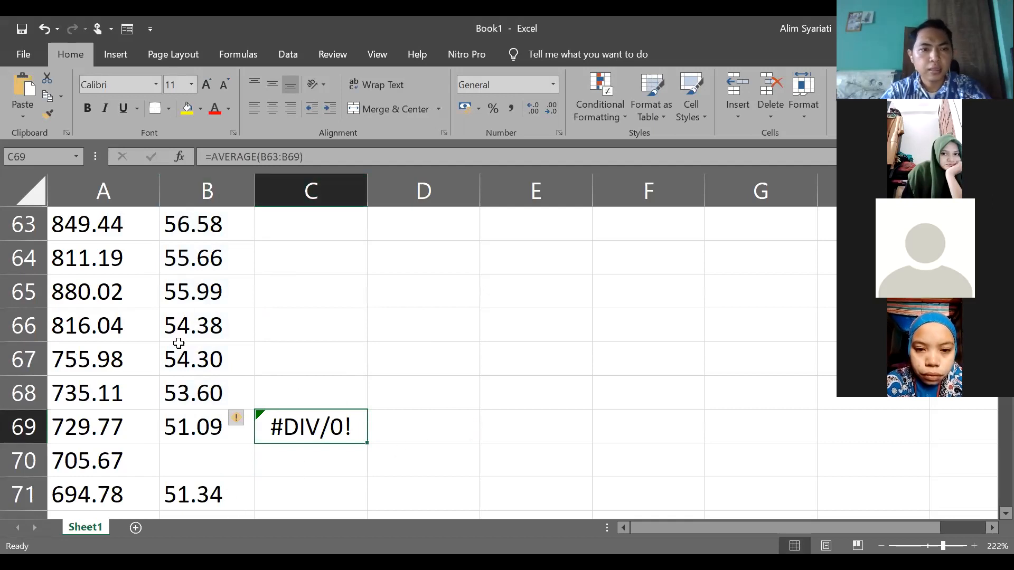
scroll(179, 343, down, 2)
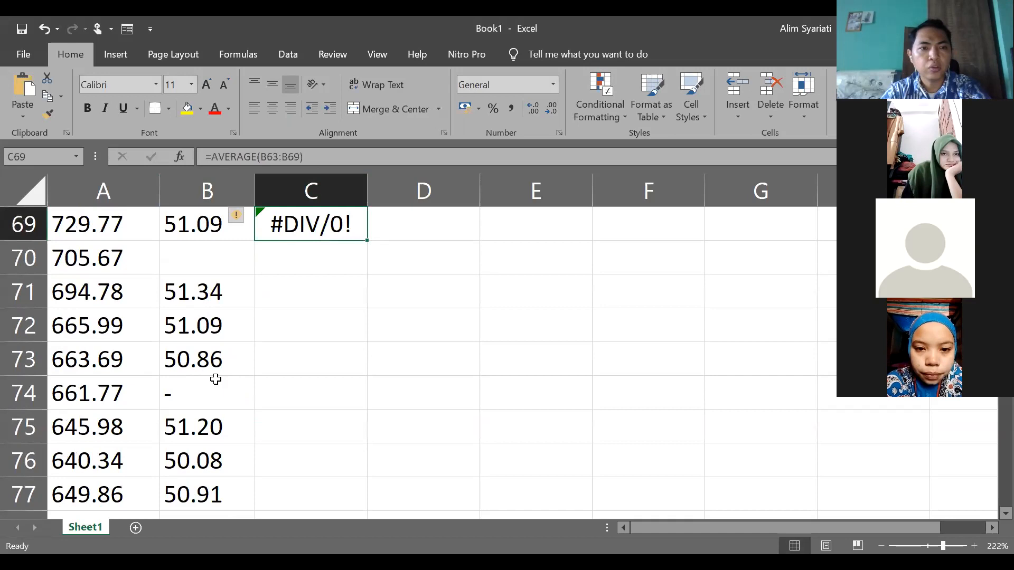
scroll(215, 379, down, 4)
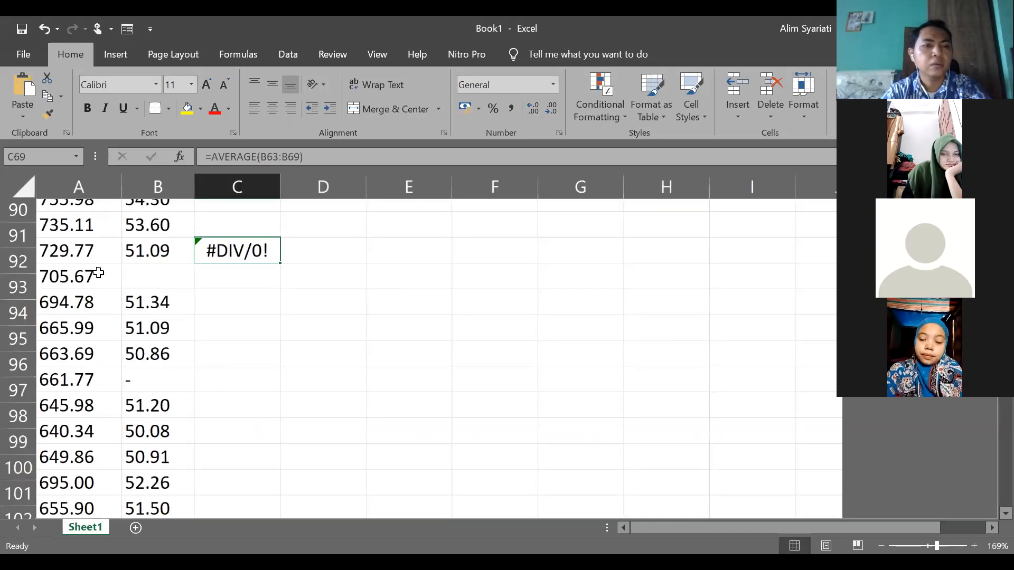
key(Delete)
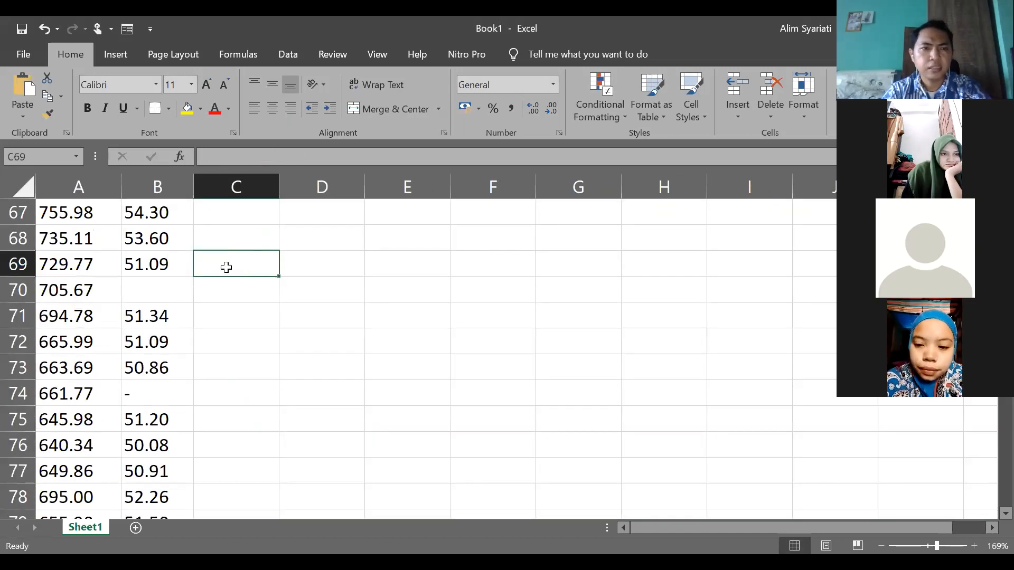
Step: Fill the empty cell B70 with the value 53.60 copied from B68
click(160, 295)
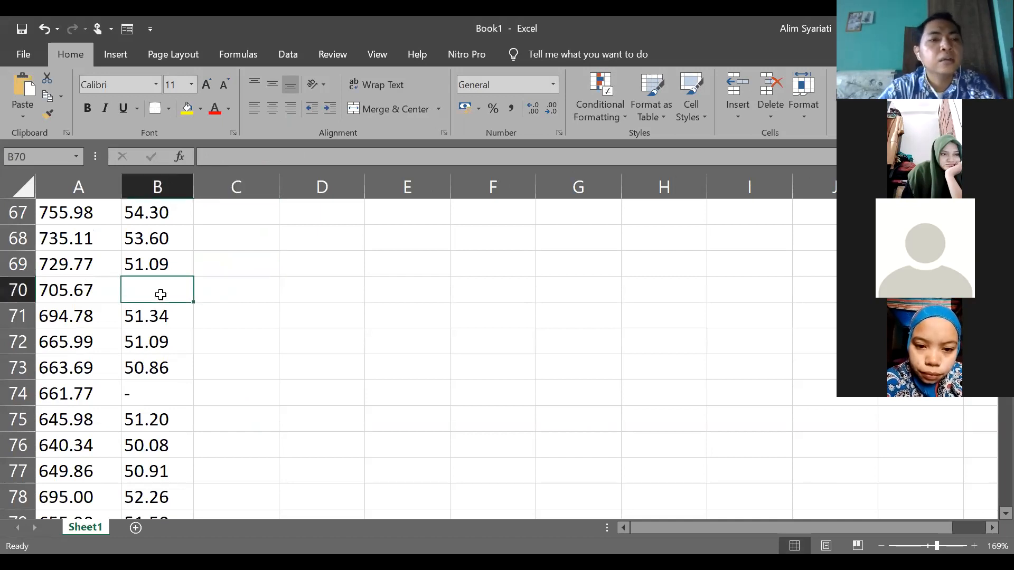
click(148, 400)
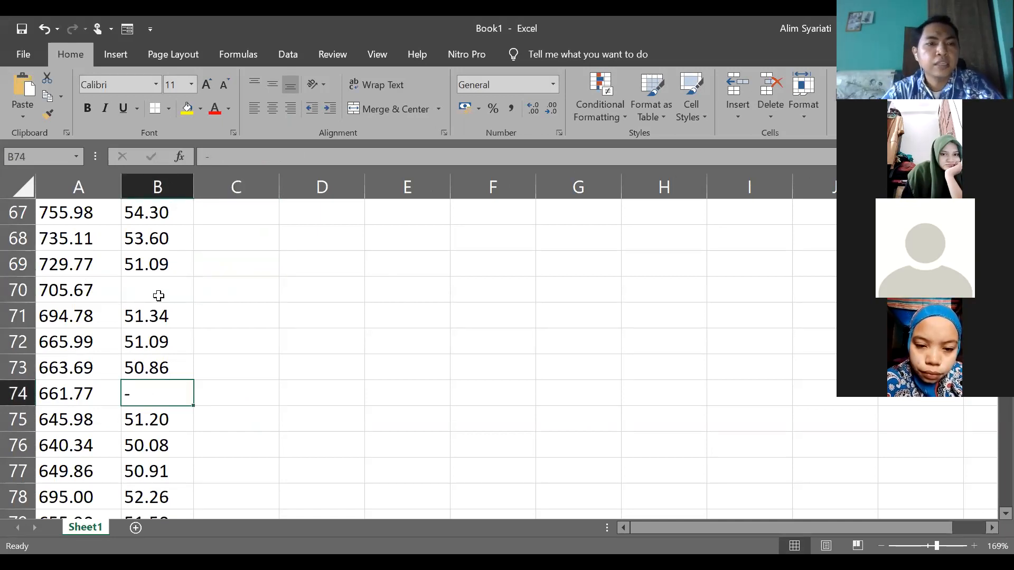
click(139, 240)
key(ctrl+c)
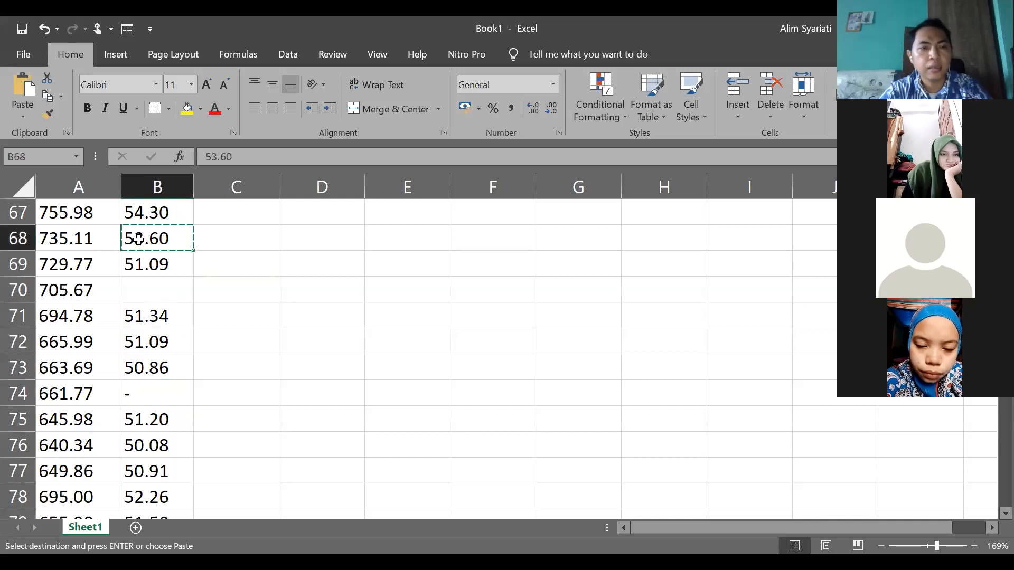
click(146, 288)
key(ctrl+v)
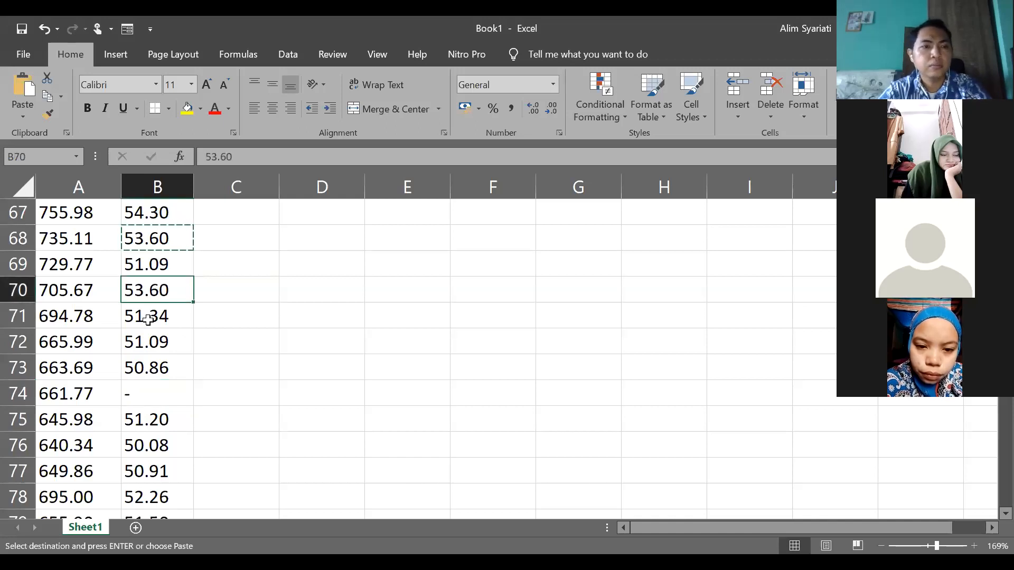
Step: Replace the dash in cell B74 with the value 51.09 copied from B72
click(140, 338)
key(ctrl+c)
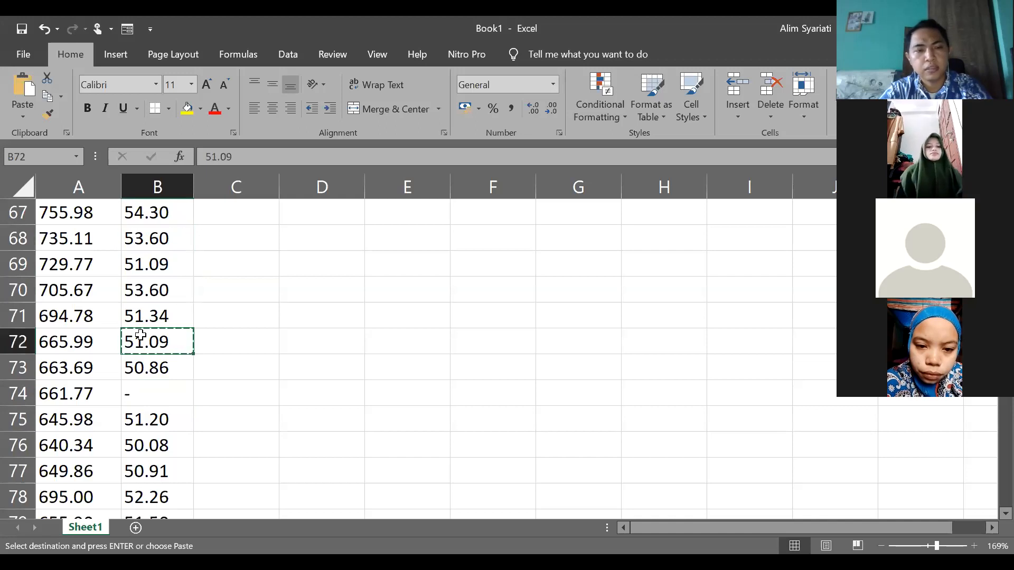
click(141, 393)
key(ctrl+v)
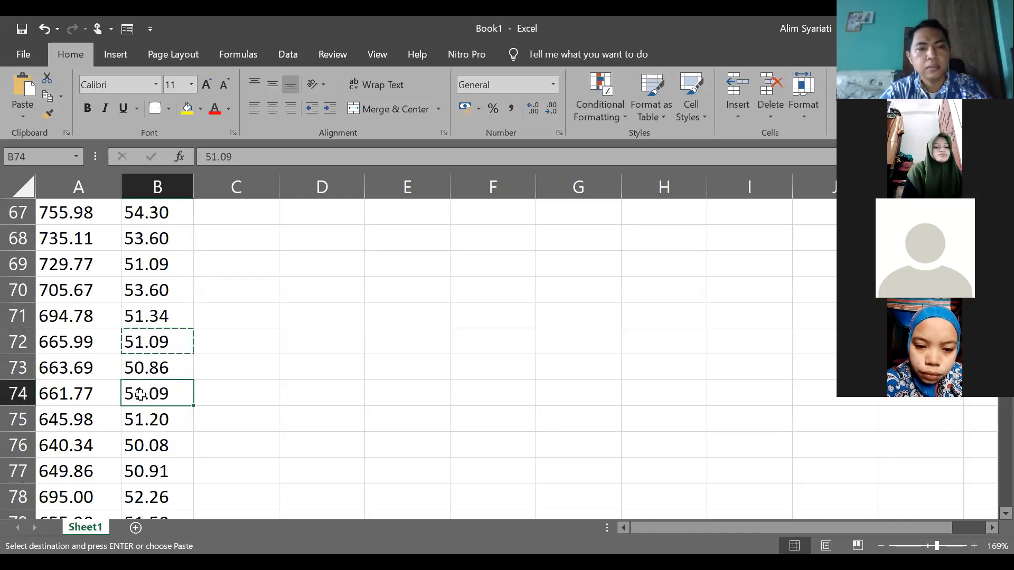
Step: Replace the dash in cell B93 with the value 46.06 copied from B96
scroll(141, 394, down, 3)
scroll(141, 394, down, 6)
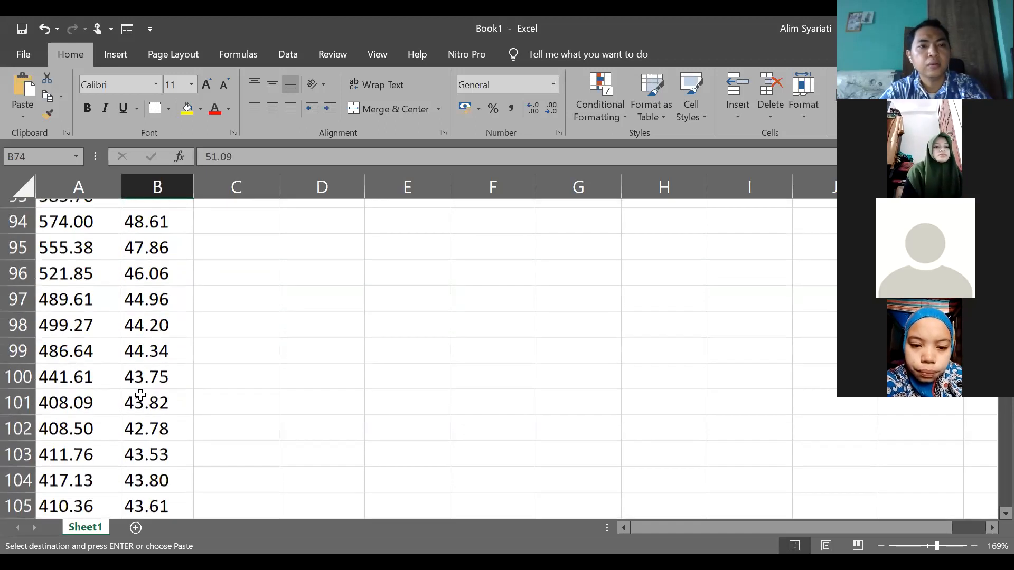
scroll(140, 394, up, 2)
click(139, 444)
key(ctrl+c)
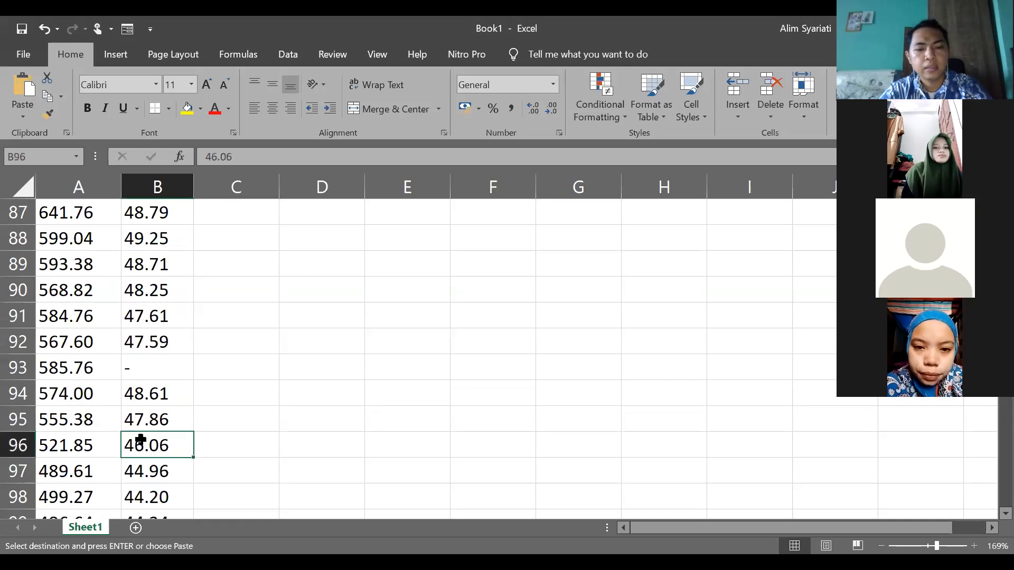
click(148, 371)
key(ctrl+v)
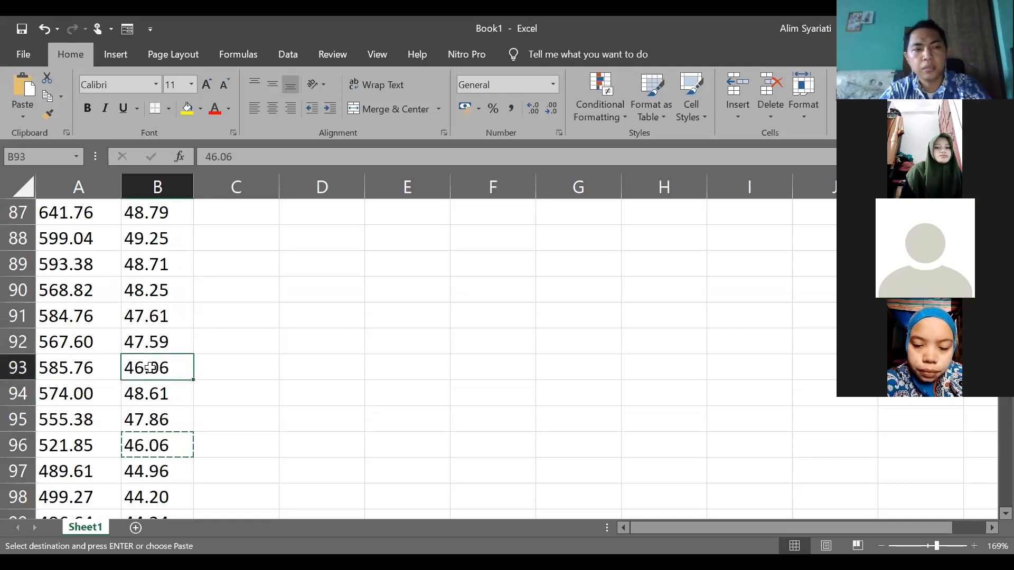
Step: Replace the dash in cell B154 with the value 39.78 copied from B150
scroll(150, 368, down, 4)
scroll(150, 368, down, 14)
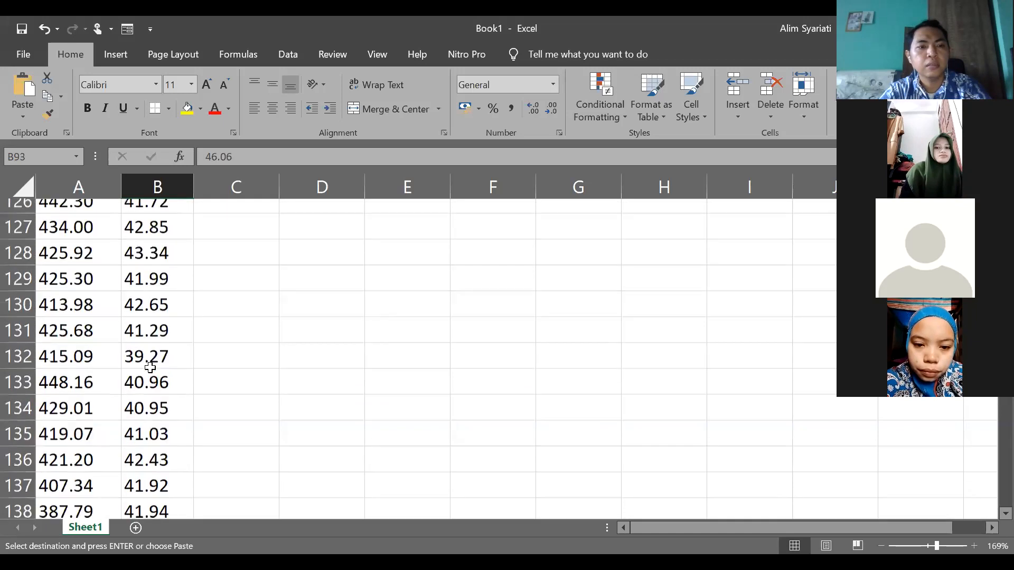
scroll(150, 367, down, 3)
click(150, 368)
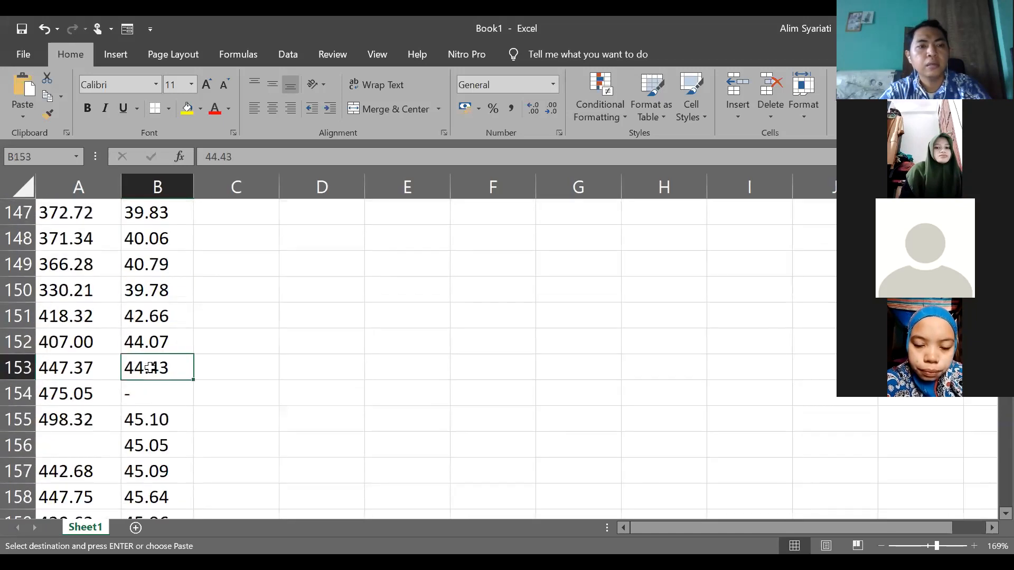
click(156, 294)
key(ctrl+c)
click(157, 402)
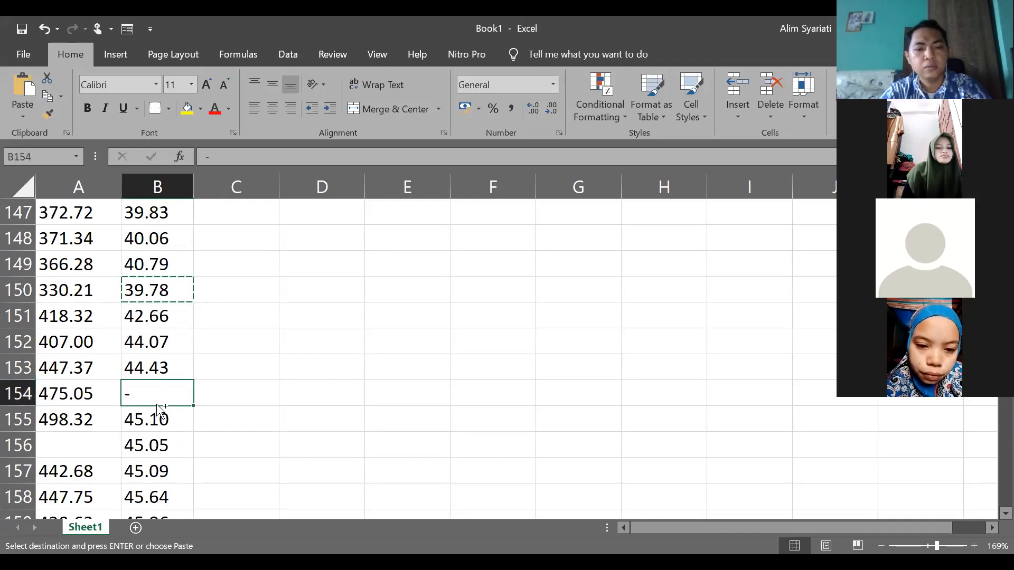
key(ctrl+v)
Step: Fill the empty cell A156 with the value 475.05 copied from A154 and check the rows below for further gaps
click(42, 391)
key(ctrl+c)
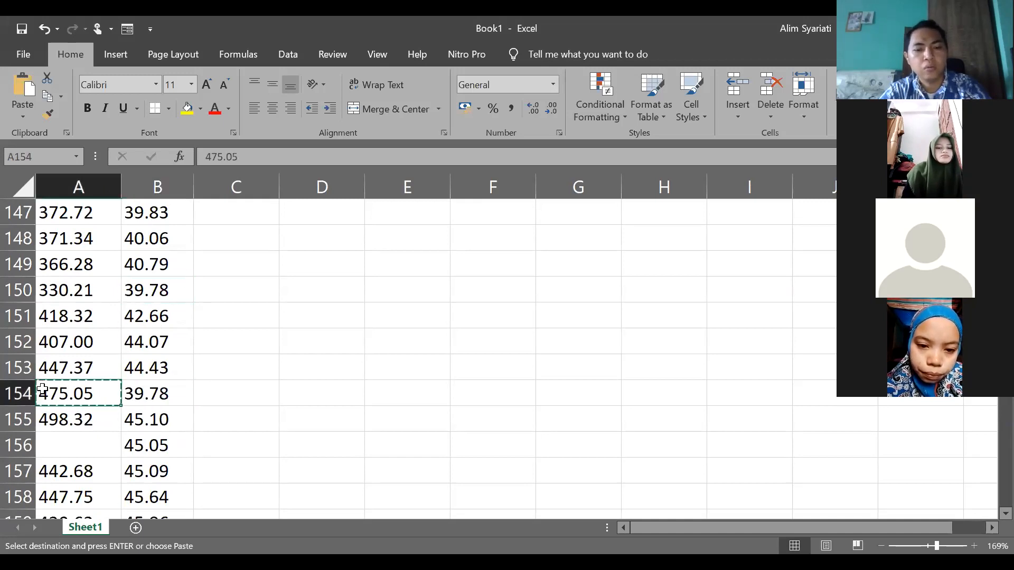
click(74, 442)
key(ctrl+v)
scroll(74, 440, down, 15)
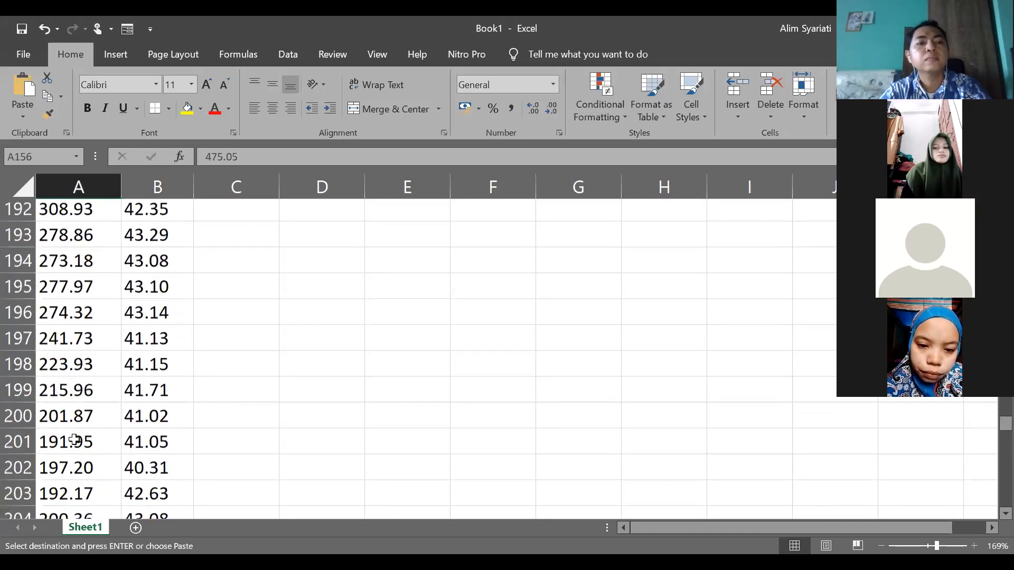
scroll(74, 440, down, 19)
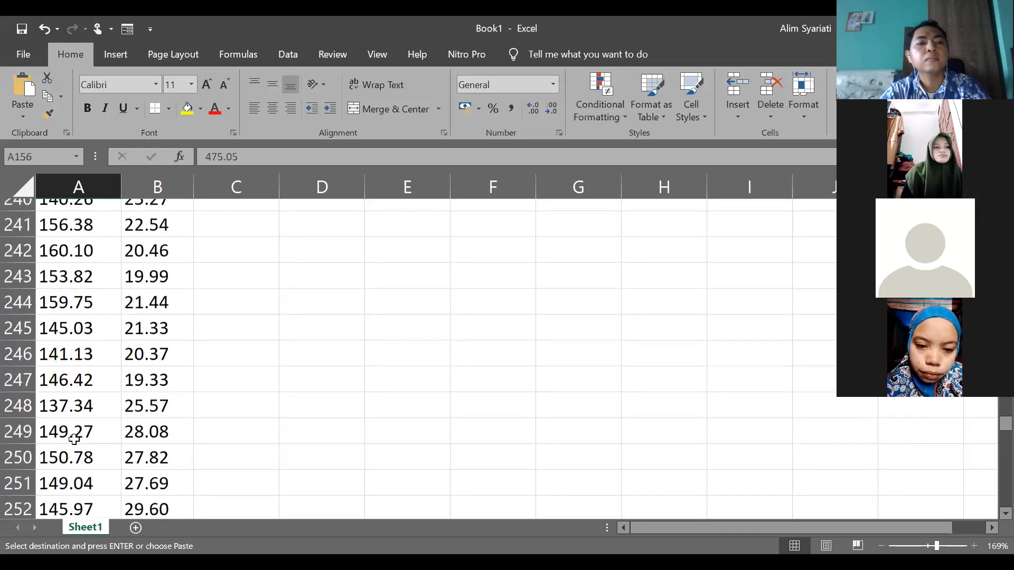
scroll(74, 440, up, 20)
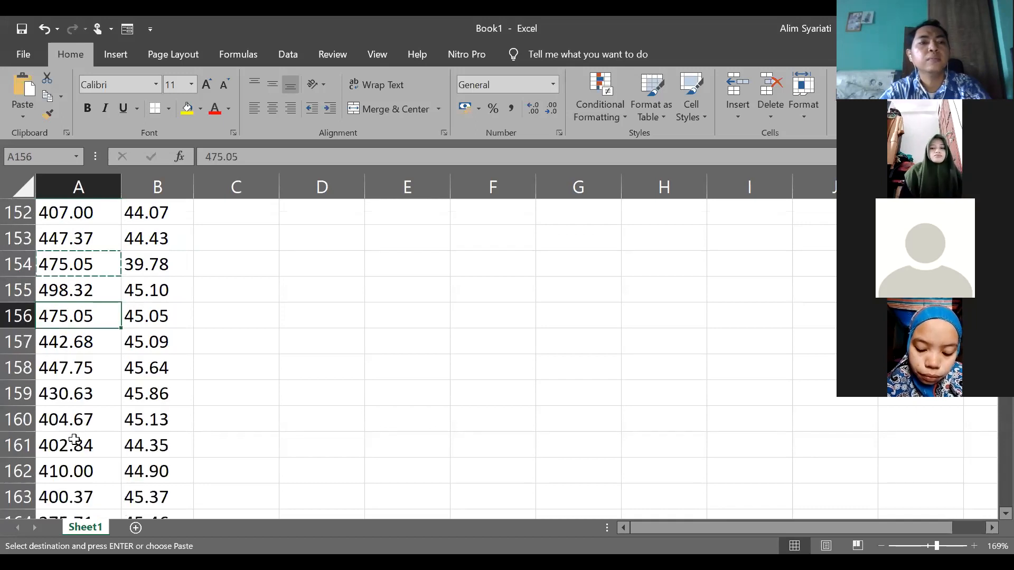
key(Escape)
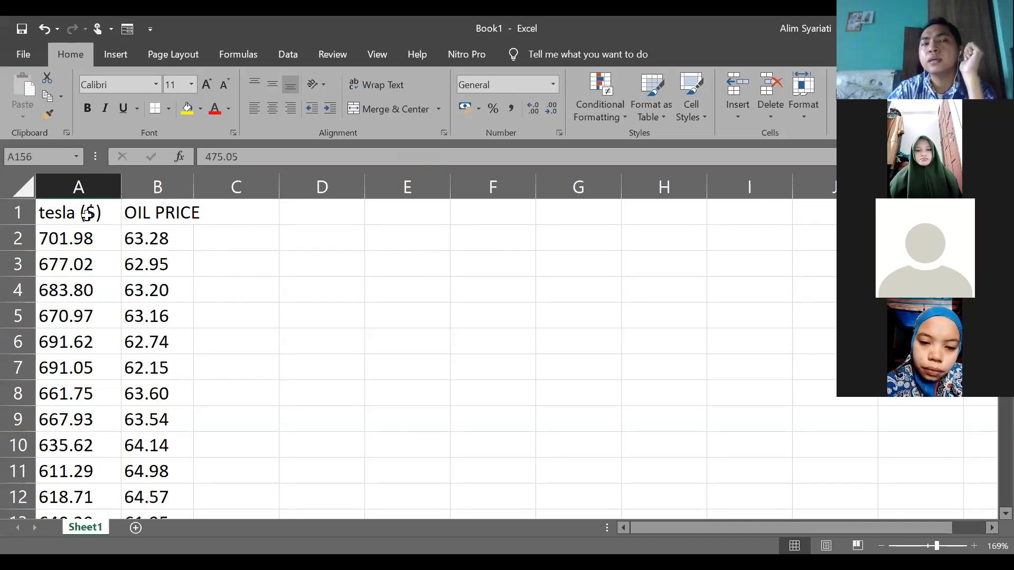
Step: Add the dollar unit to the column B header so it reads OIL PRICE ($)
click(69, 211)
click(167, 216)
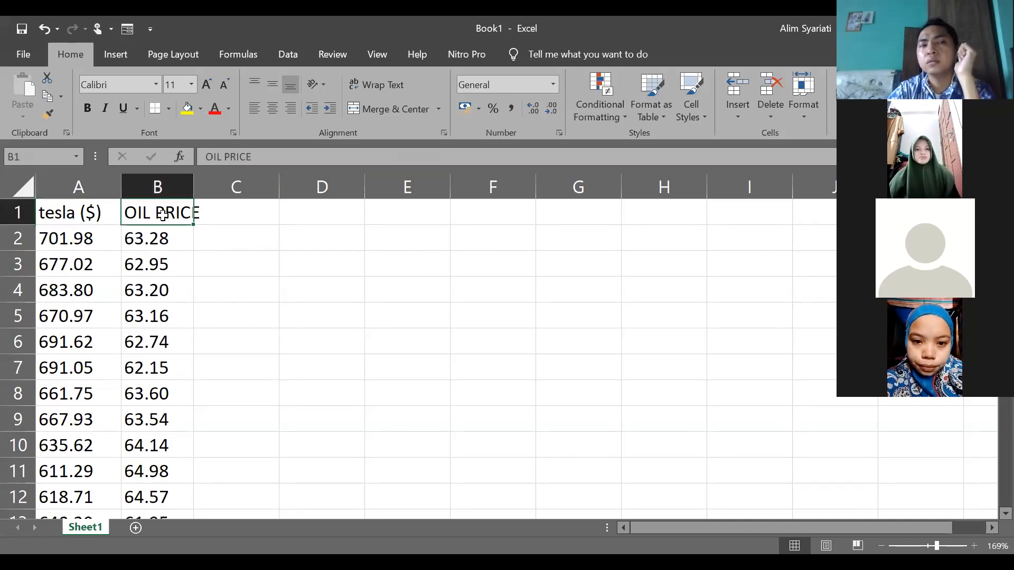
click(298, 160)
text(()
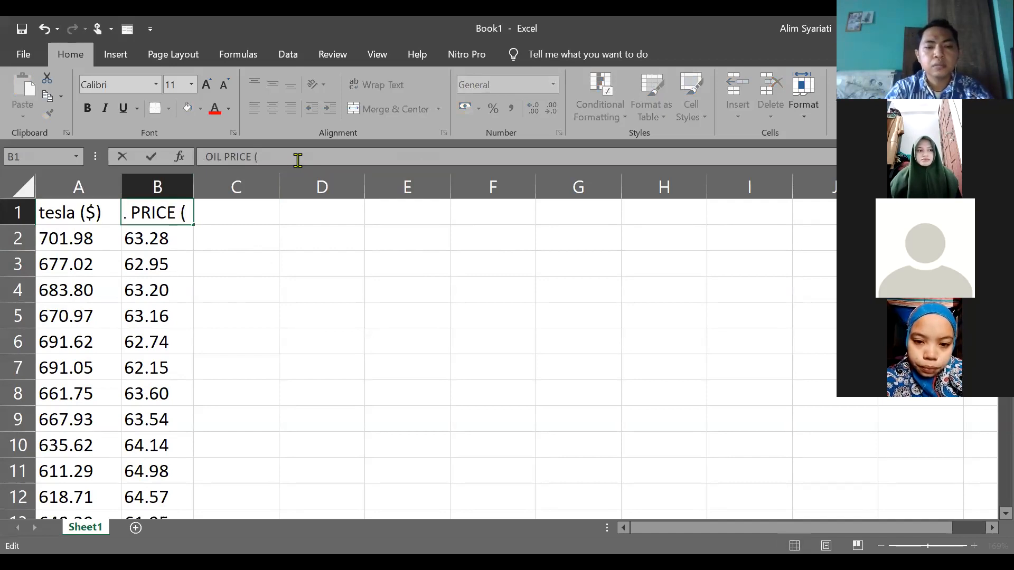
text($)
key(Return)
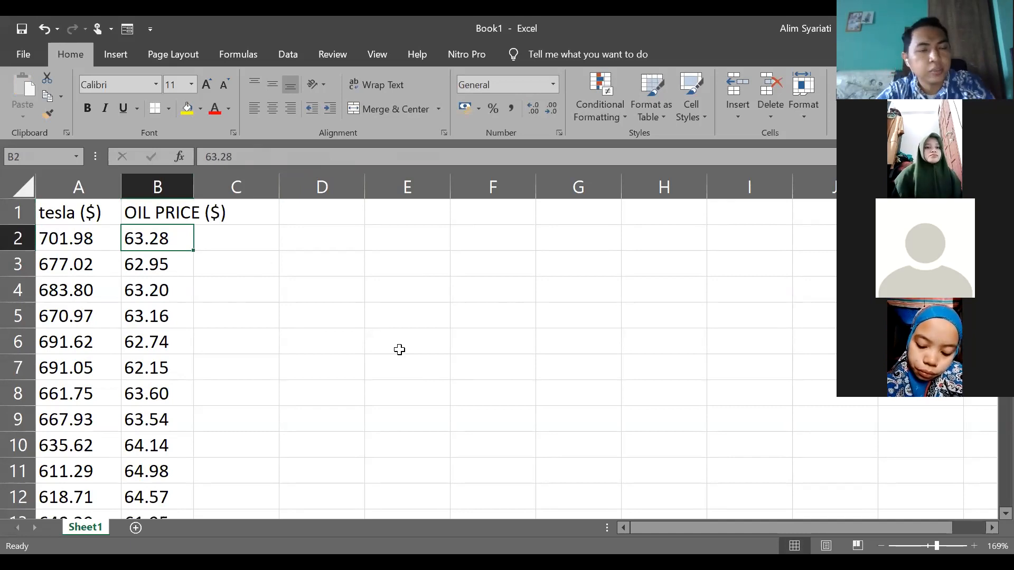
Step: Enter the header RASIO KEUANGAN in cell C1
click(243, 210)
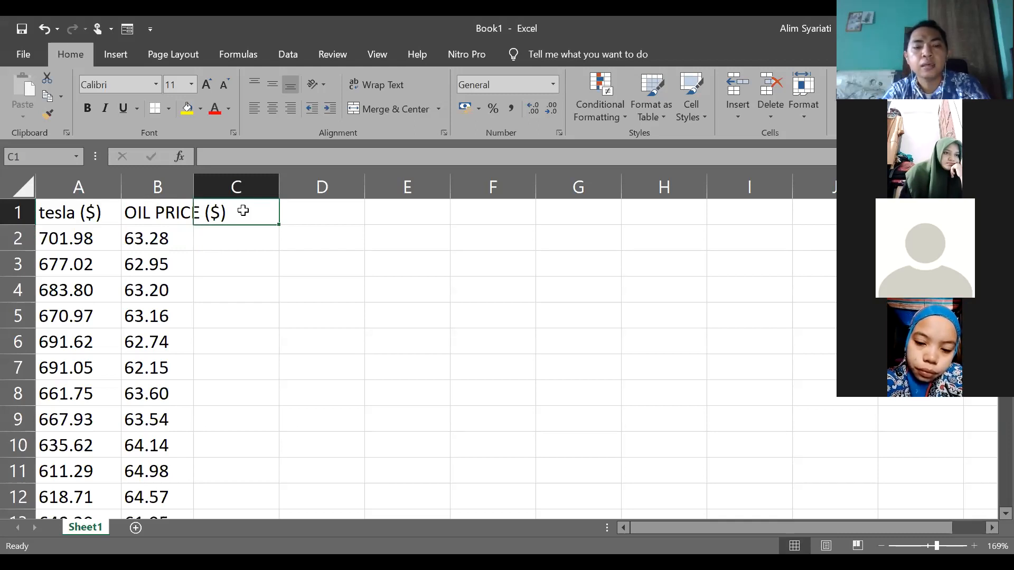
text(RASIO KEUANGAN)
key(Return)
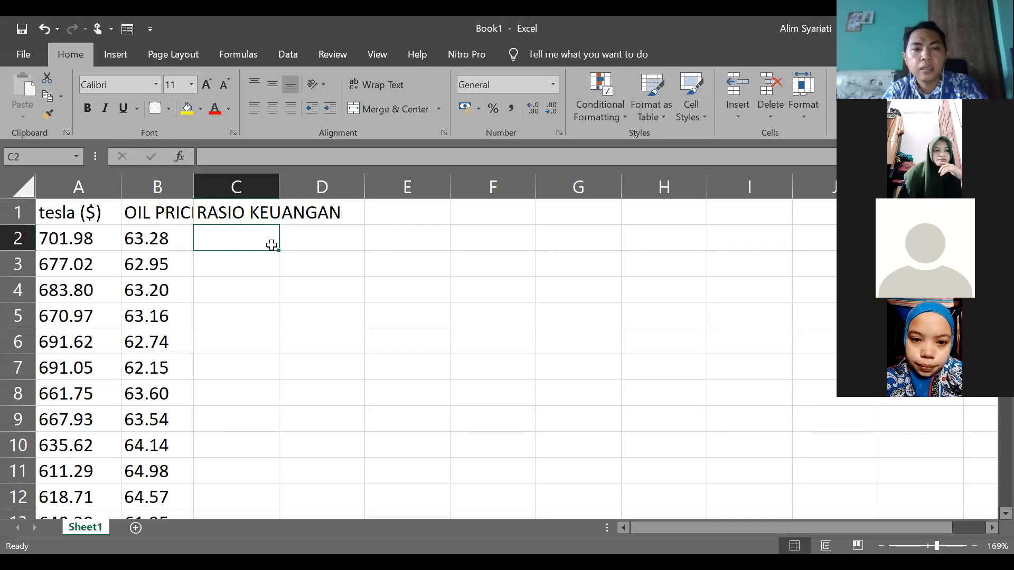
Step: Enter the ratio in cell C2 as the decimal 0,07 instead of a percentage
text(7%)
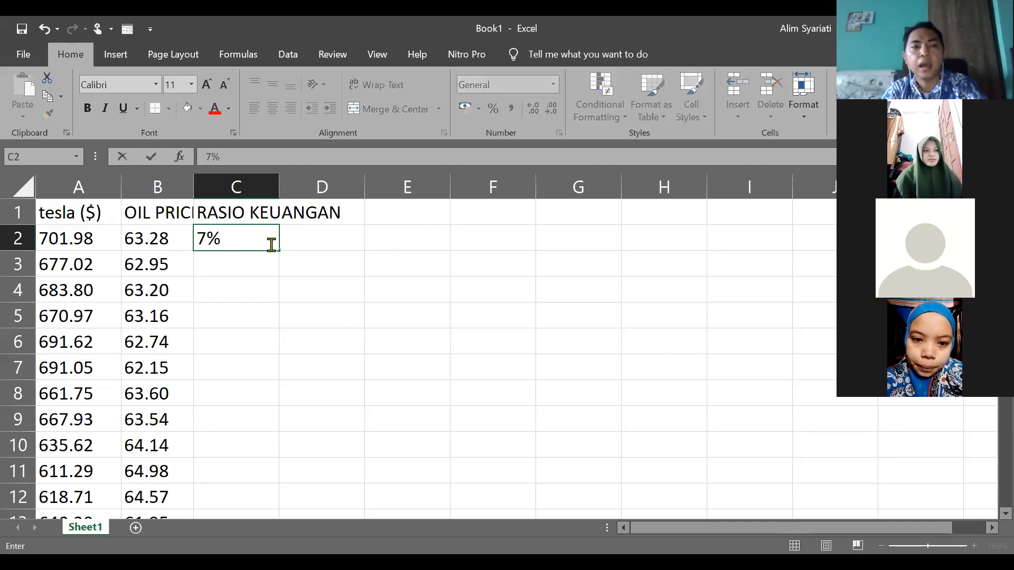
key(BackSpace)
key(BackSpace)
text(0)
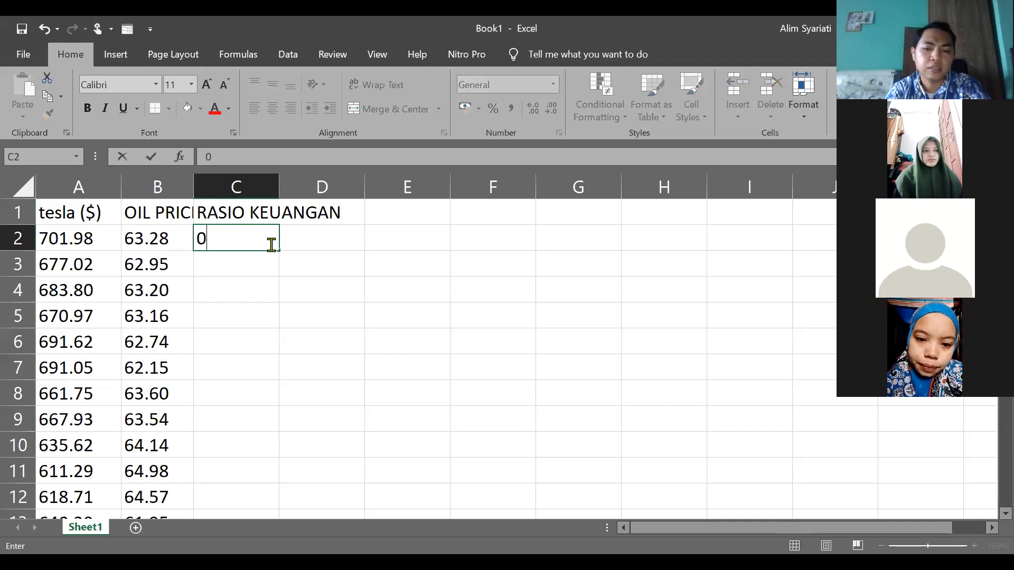
text(,07)
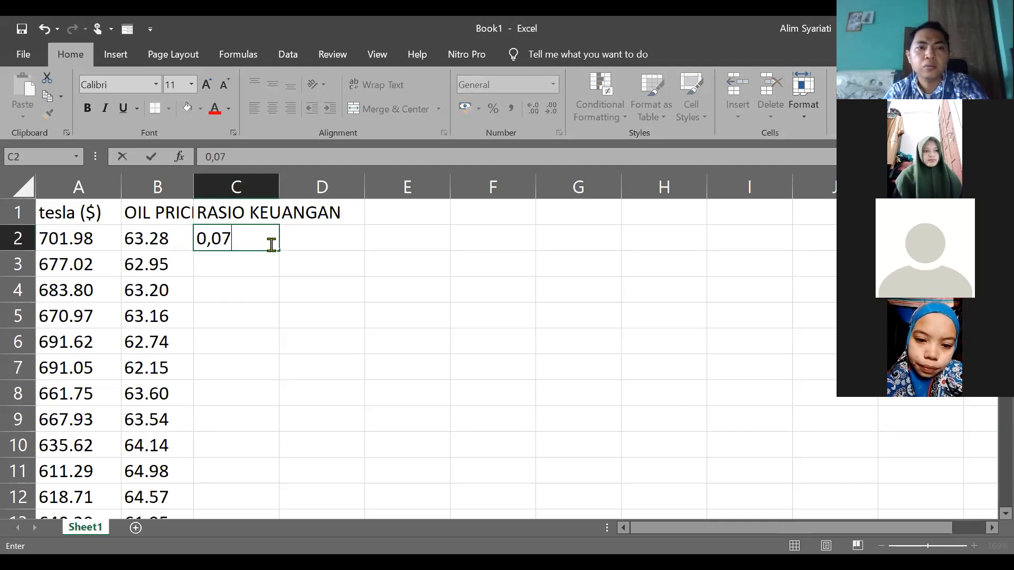
key(Return)
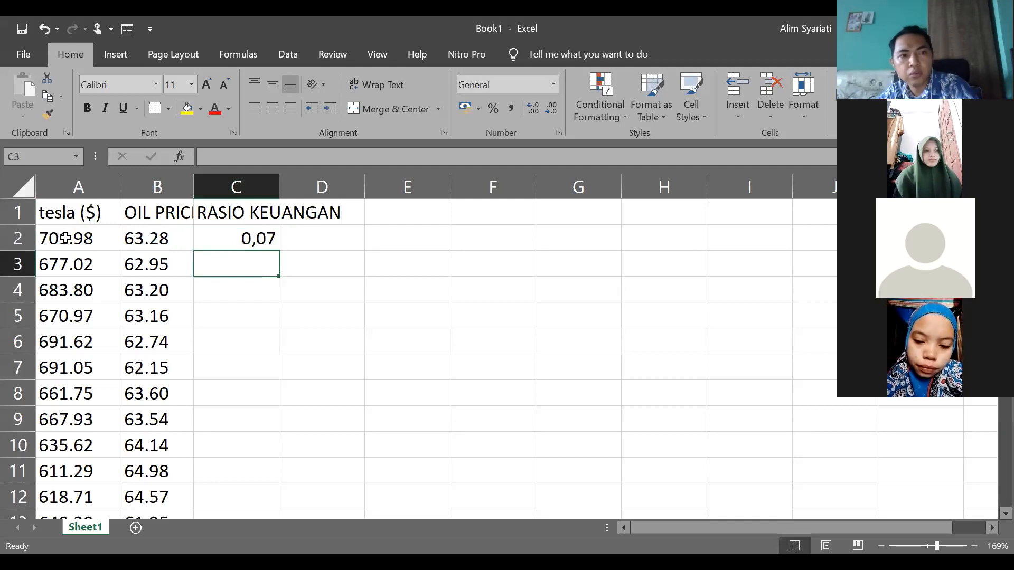
click(250, 243)
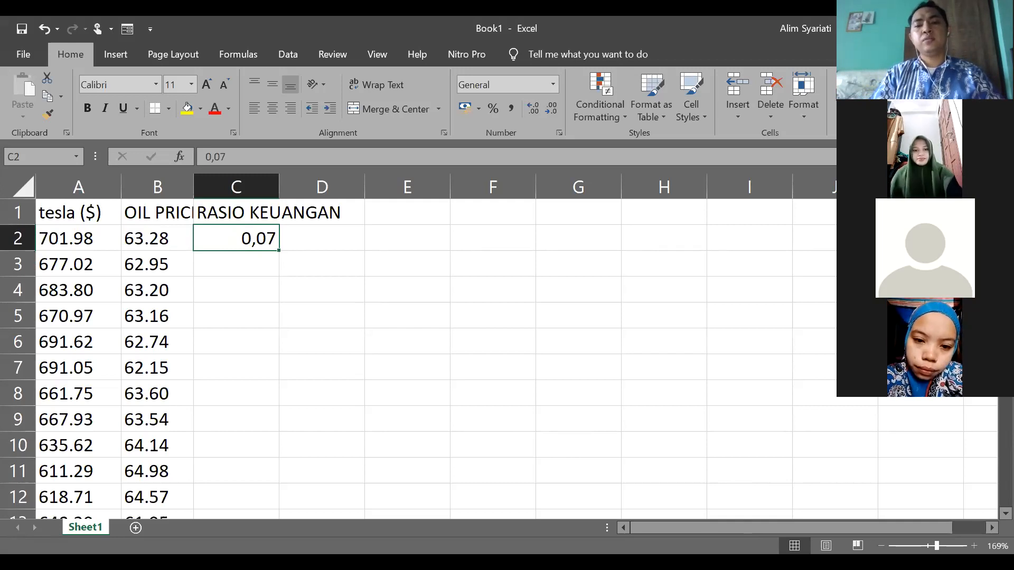
Step: Switch to SPSS Statistics and list the Excel files of the Downloads folder for opening as data
key(alt+Tab)
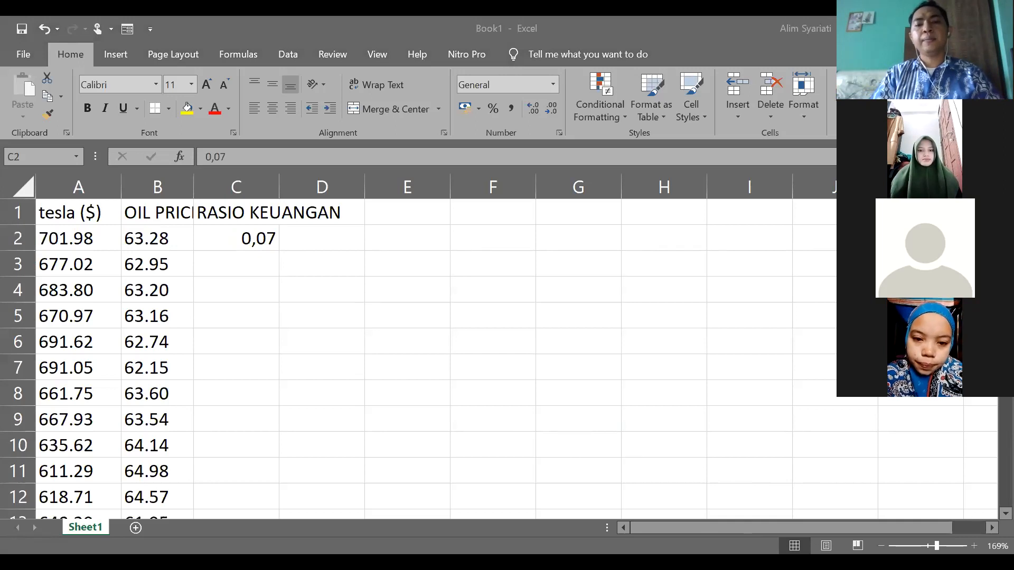
key(alt+Tab)
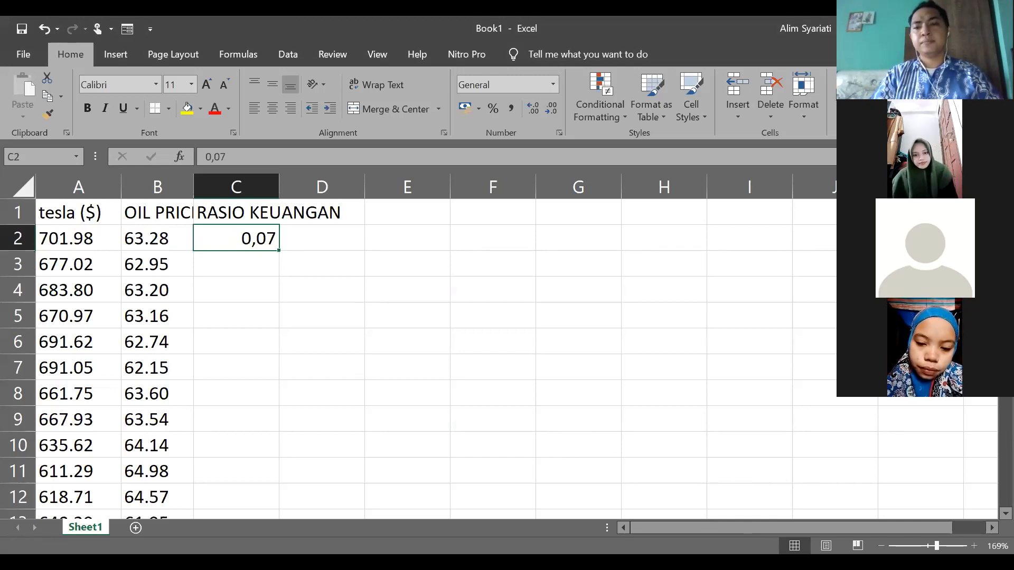
key(alt+Tab)
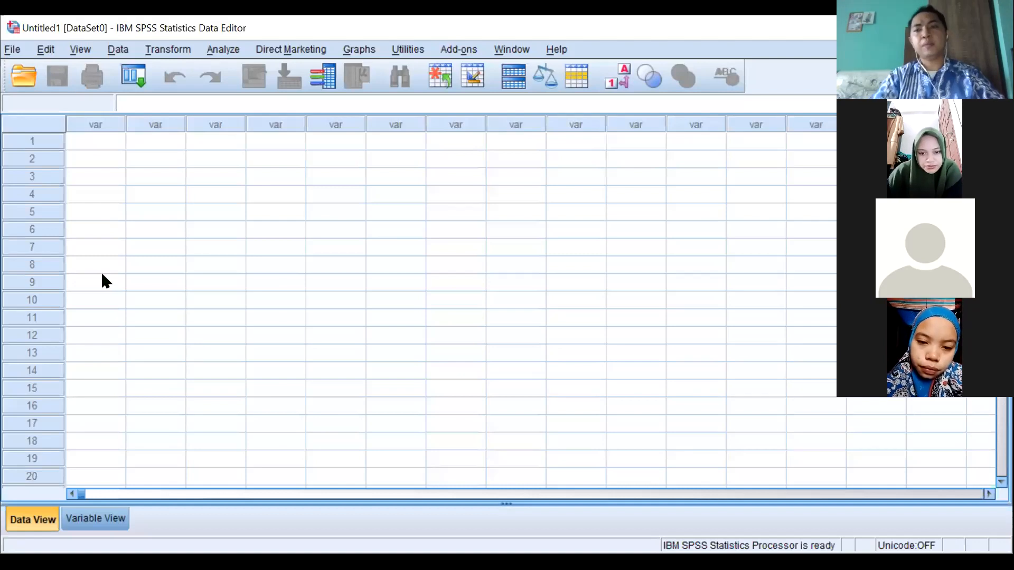
click(22, 75)
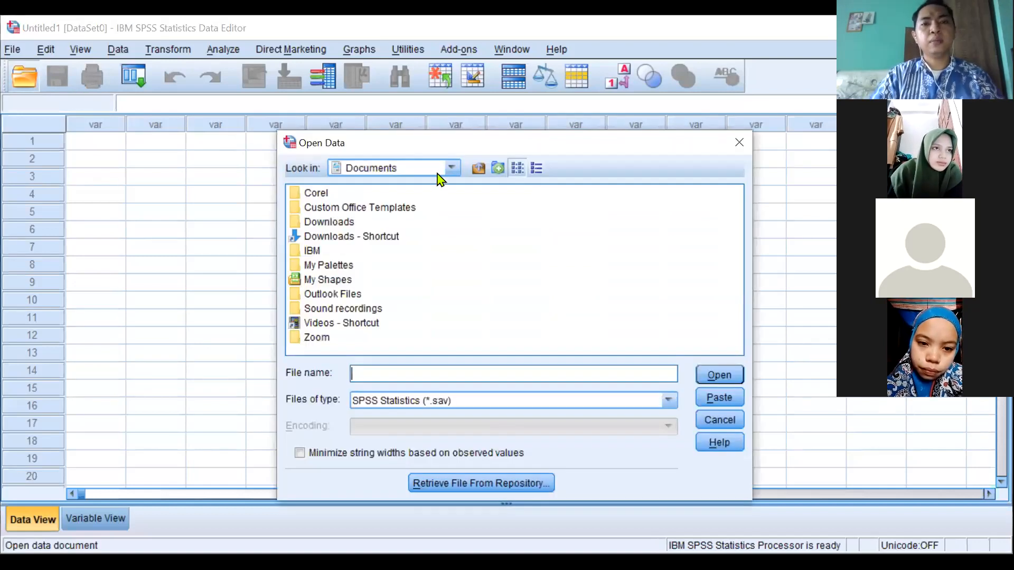
click(452, 167)
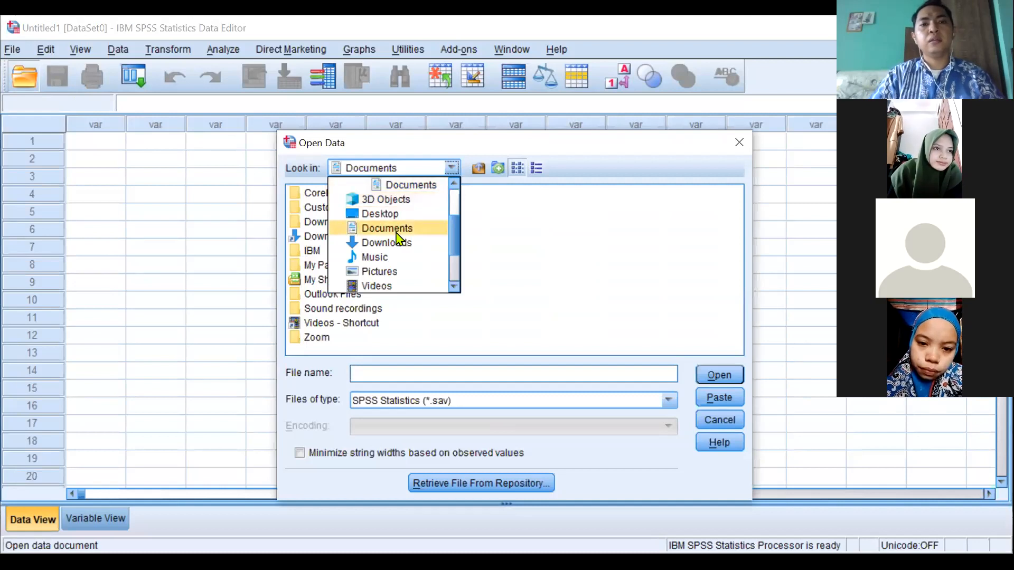
click(397, 241)
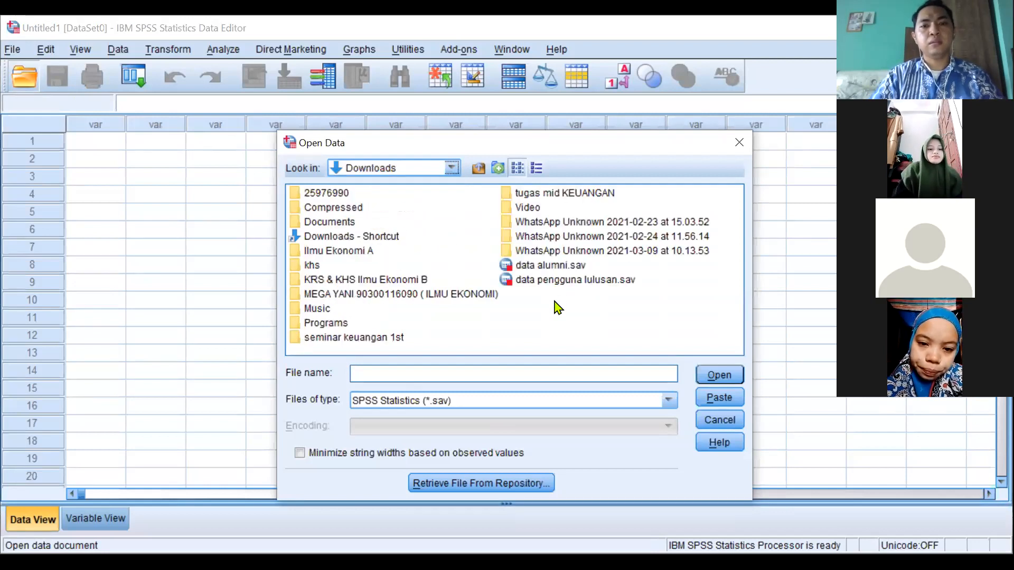
click(669, 400)
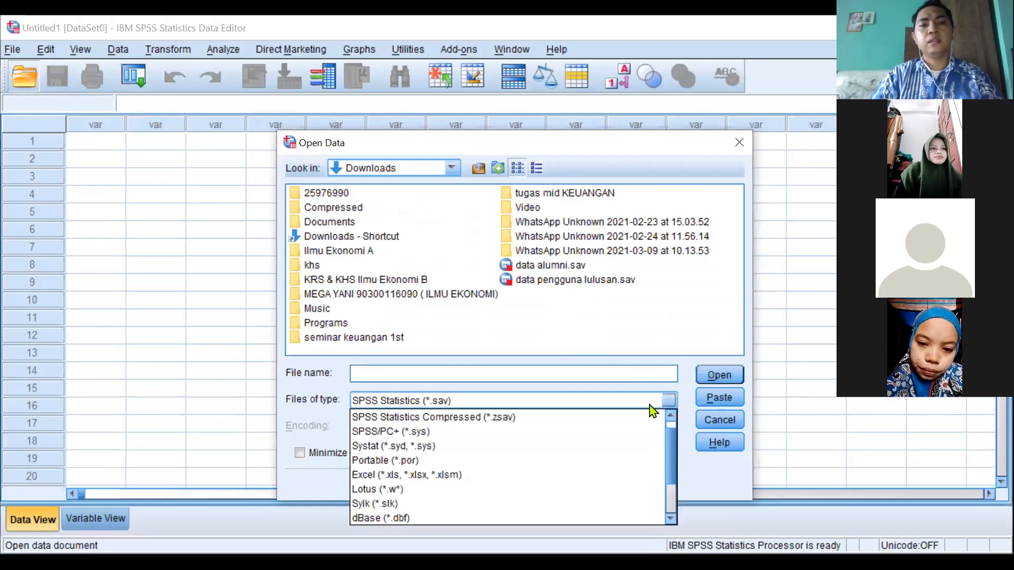
click(495, 471)
Step: Open the Excel workbook BOOk1.xlsx from the Downloads folder as a new dataset
scroll(528, 292, down, 2)
scroll(528, 292, up, 10)
scroll(529, 292, down, 8)
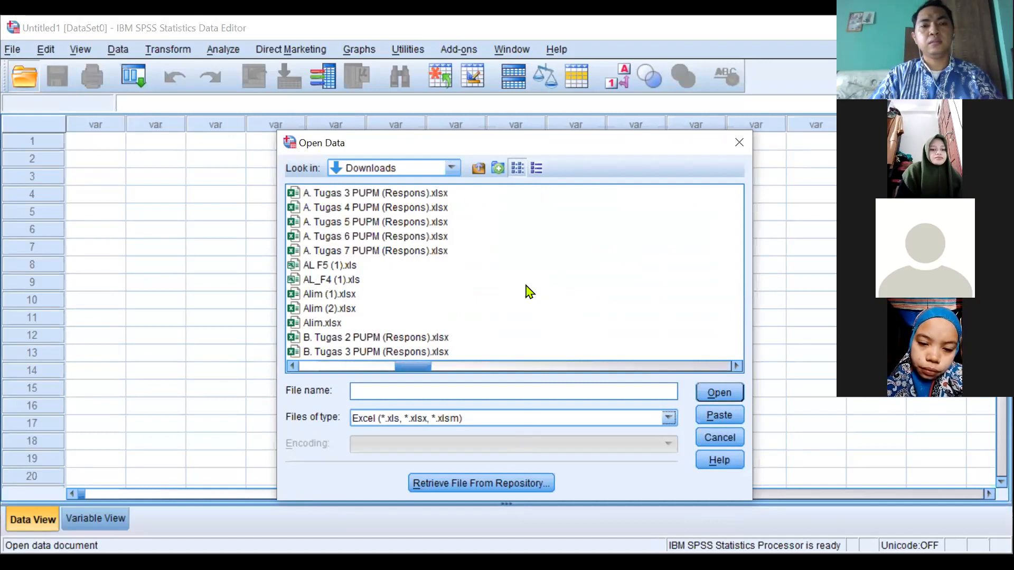
scroll(530, 292, up, 3)
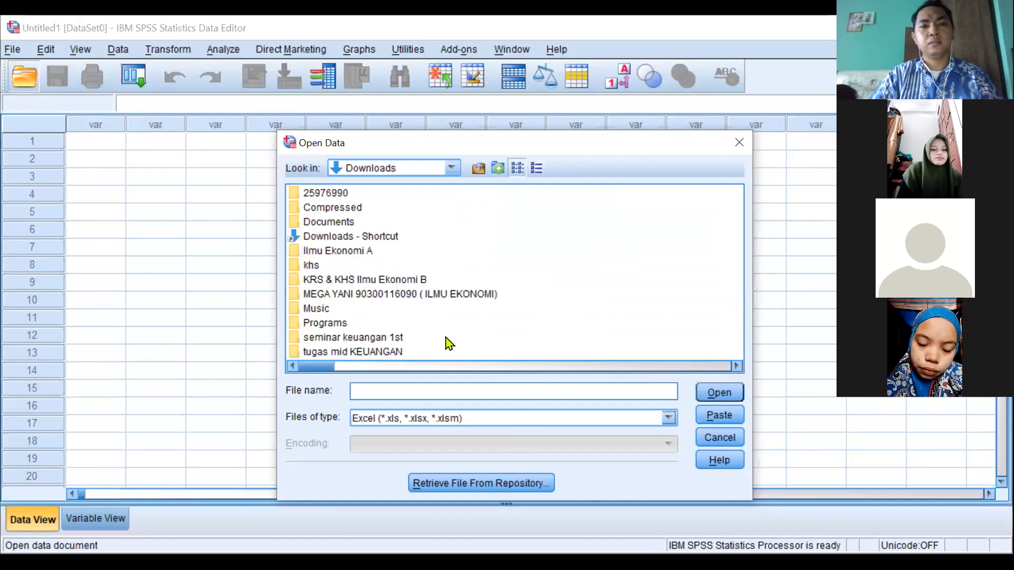
scroll(444, 326, down, 2)
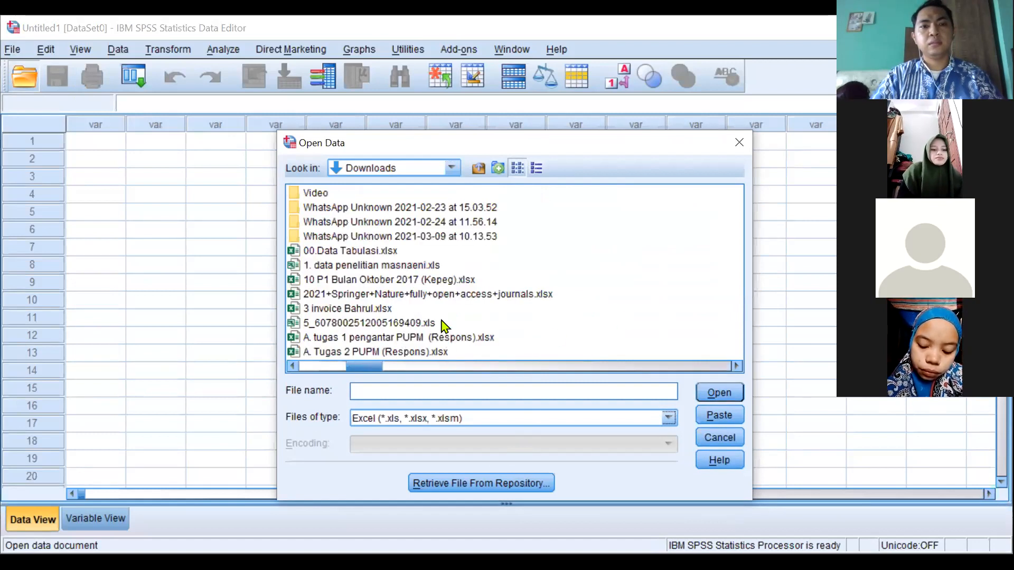
click(430, 390)
text(BOOk1.xlsx)
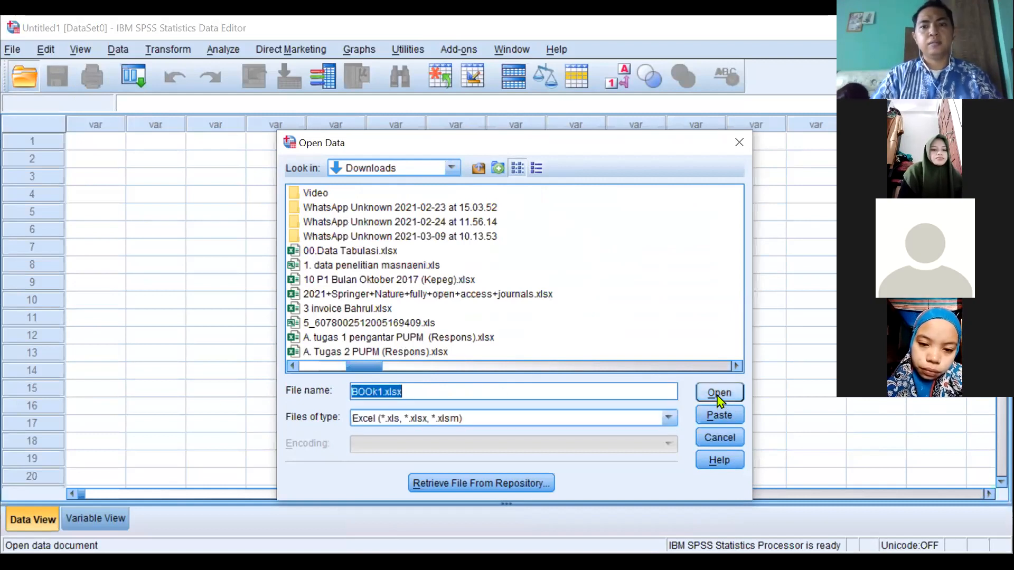
click(717, 395)
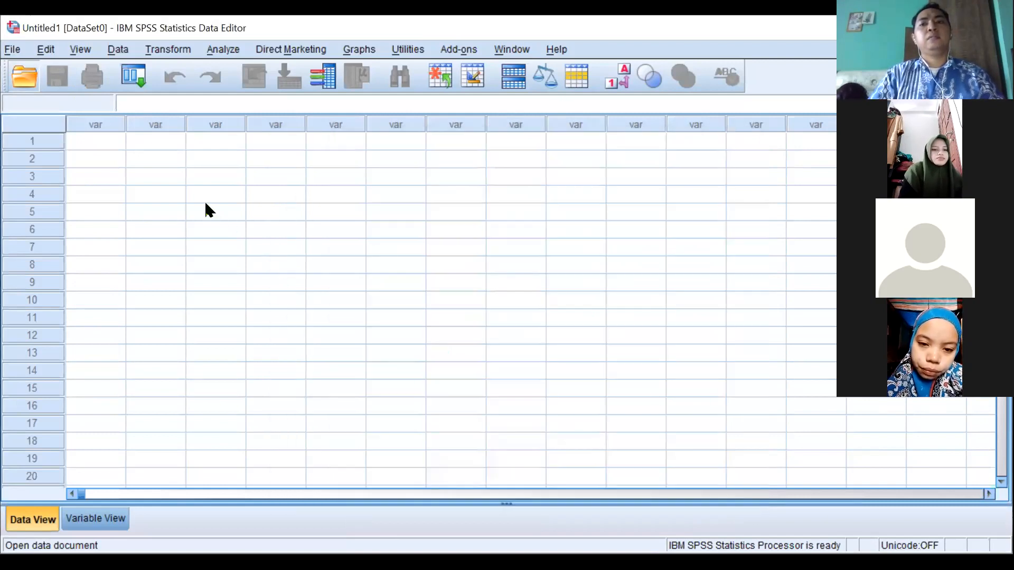
click(463, 361)
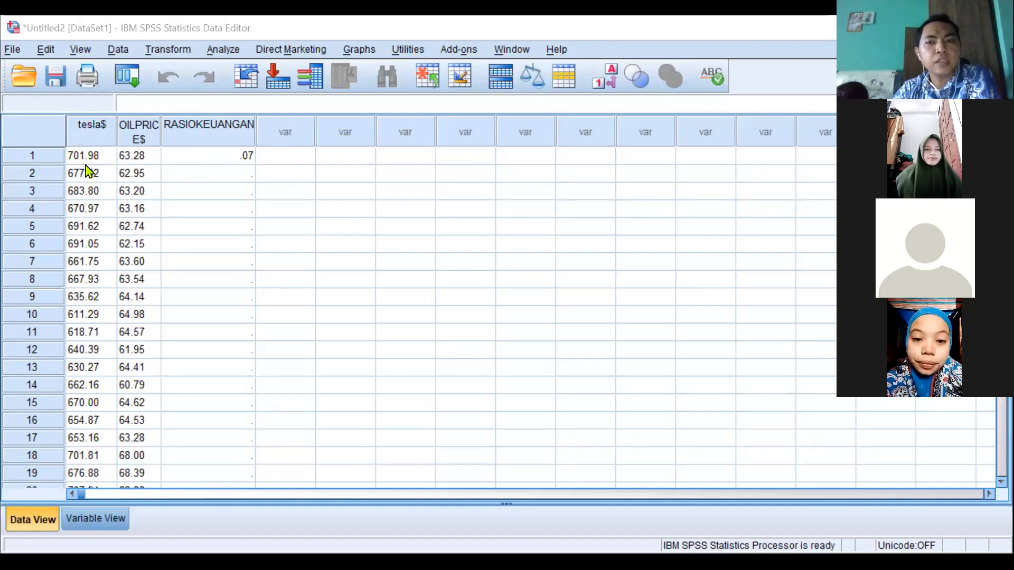
Step: Delete the RASIOKEUANGAN variable from the dataset and return to the data values
right_click(192, 126)
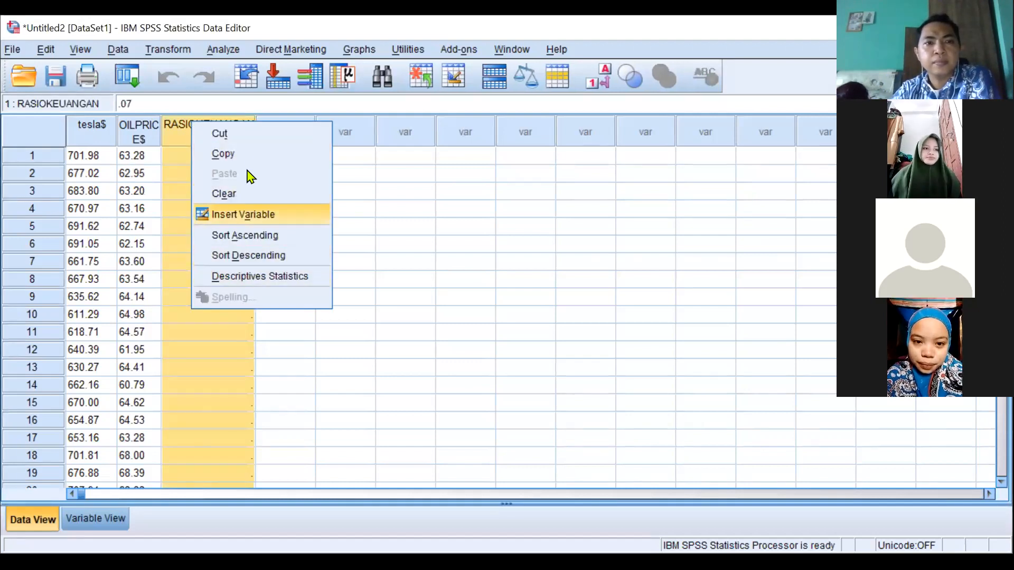
click(423, 187)
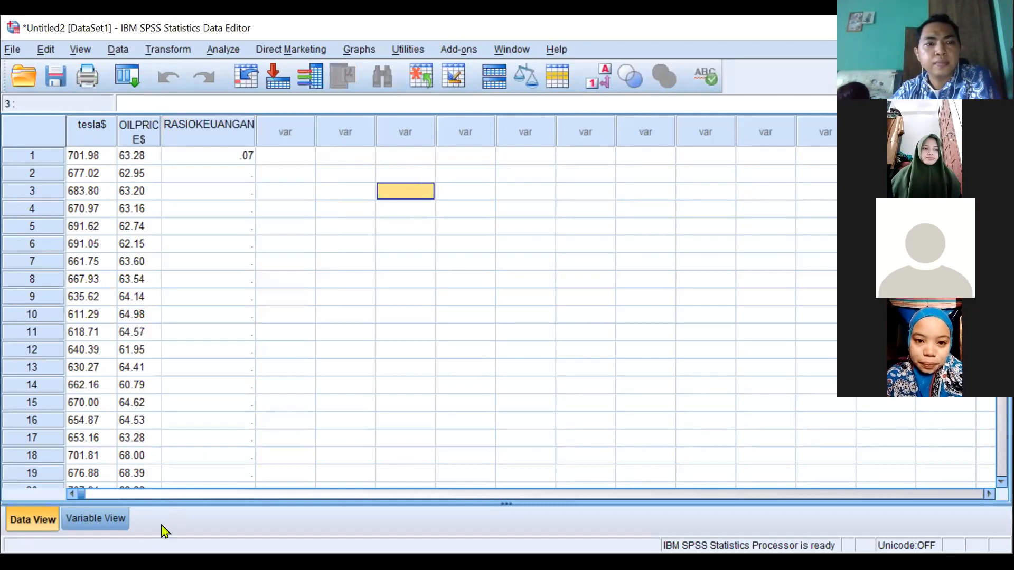
click(112, 523)
click(56, 157)
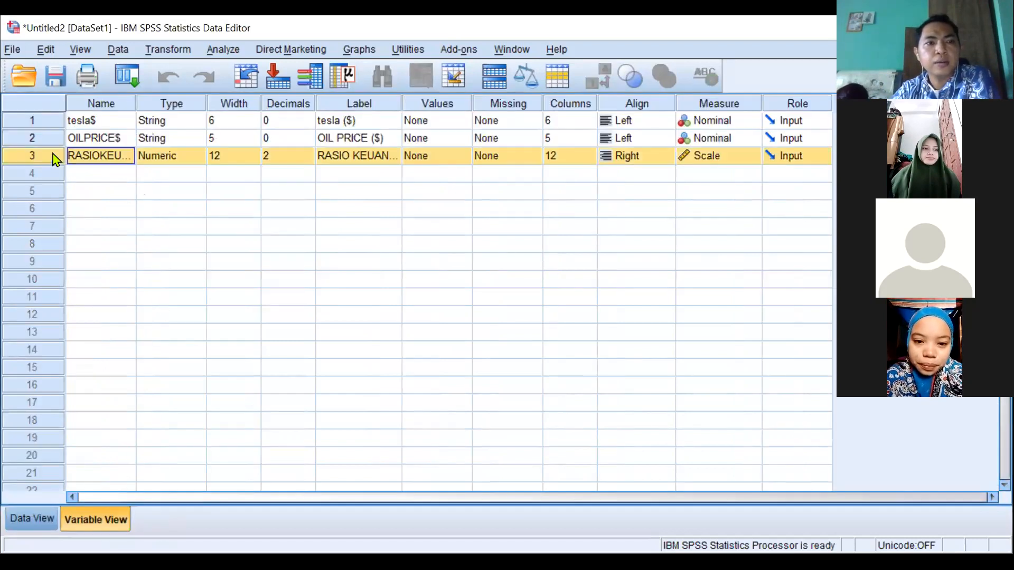
right_click(54, 155)
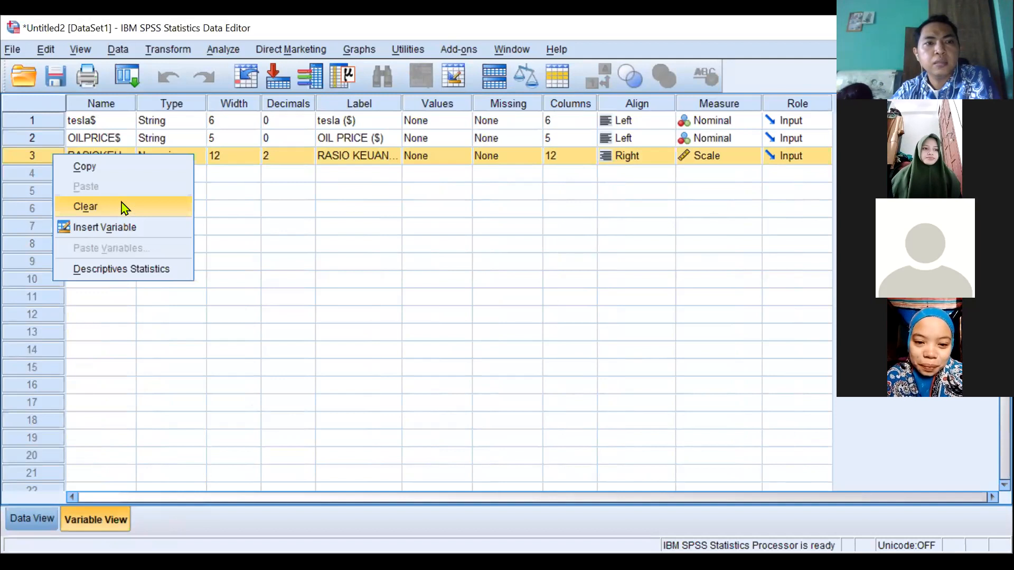
click(124, 208)
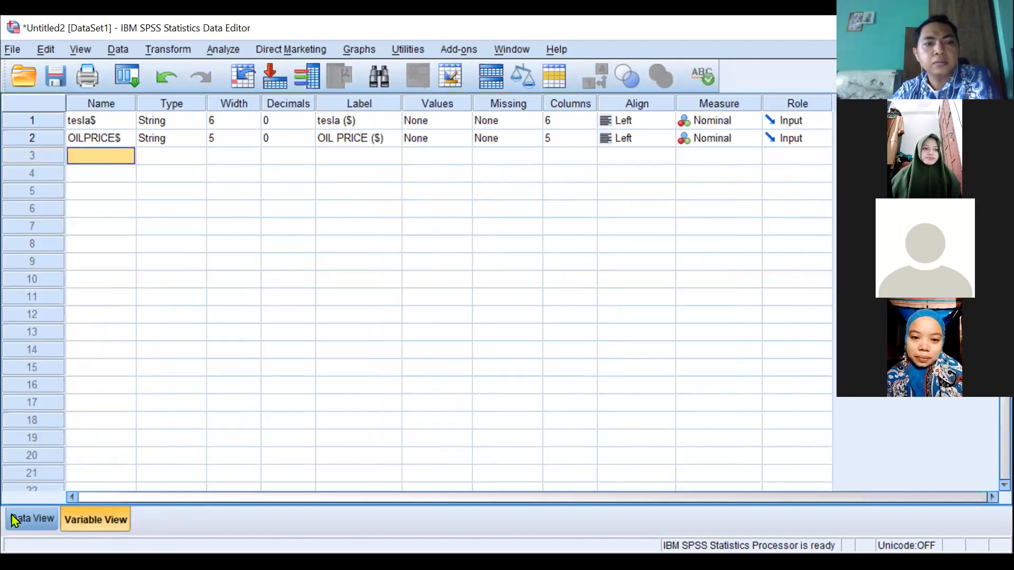
click(25, 522)
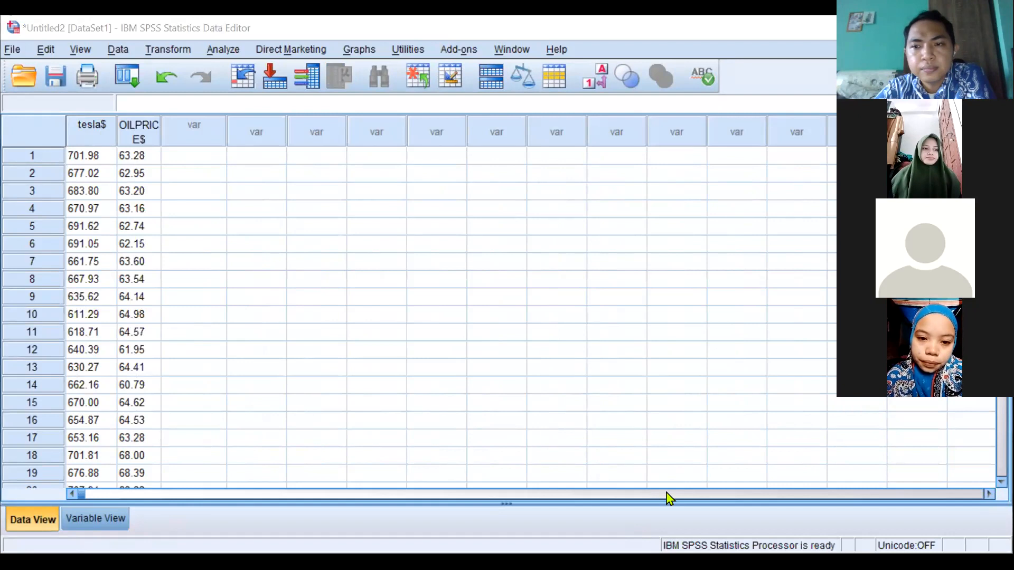
Step: Check the independent-task slide in PowerPoint and, back in SPSS Statistics, open the Compute Variable dialog
key(alt+Tab)
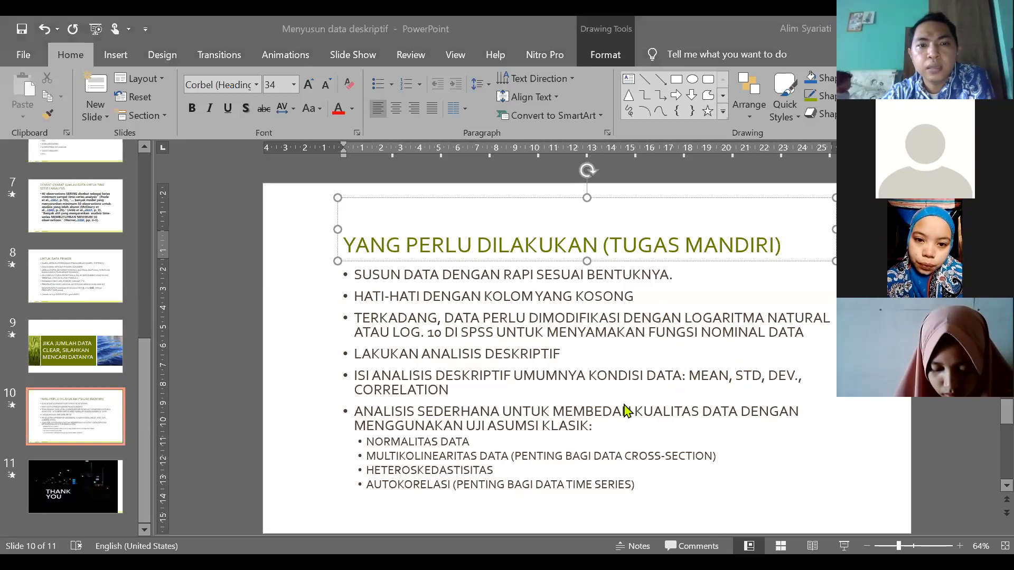
key(alt+Tab)
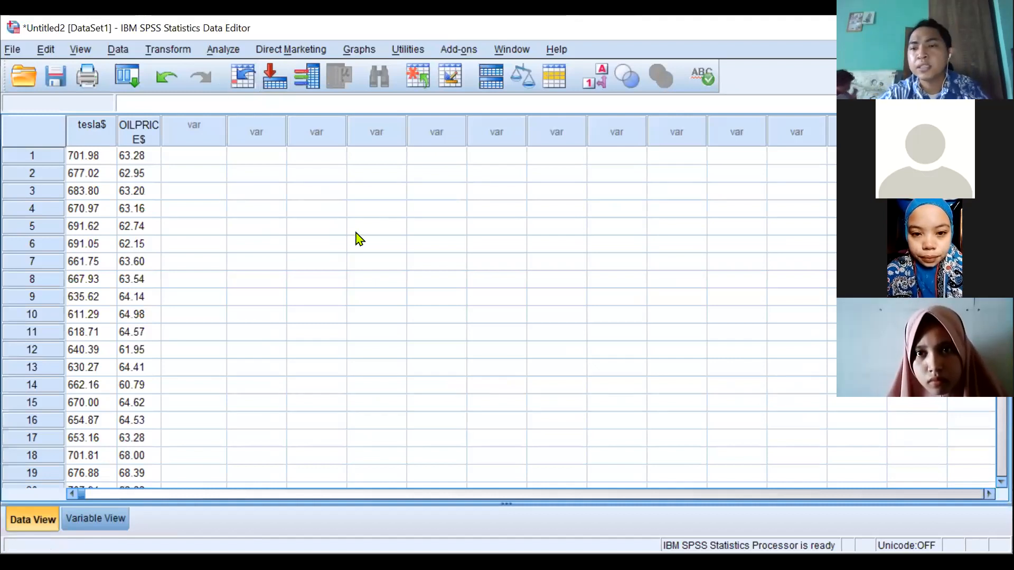
click(173, 53)
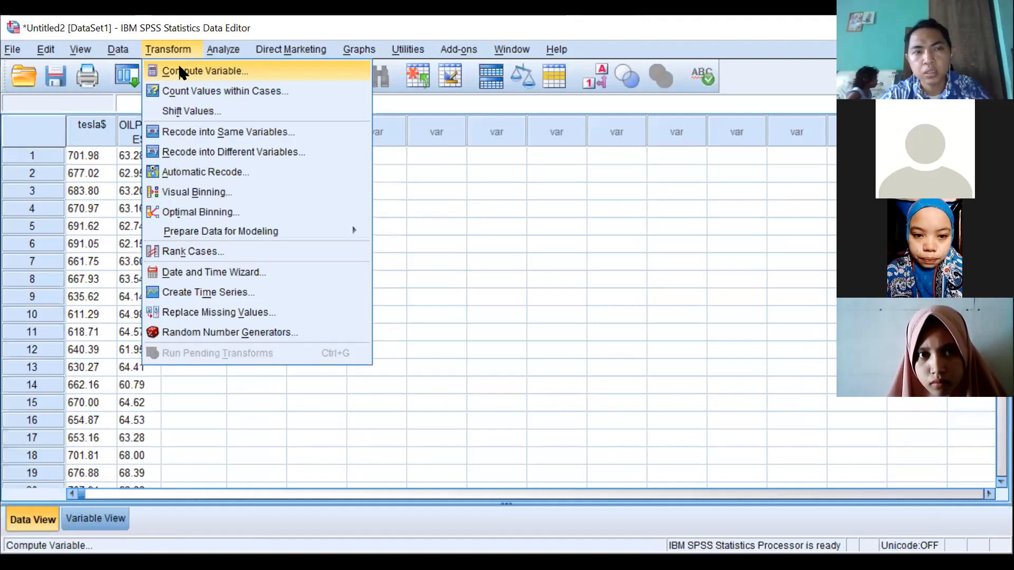
click(180, 71)
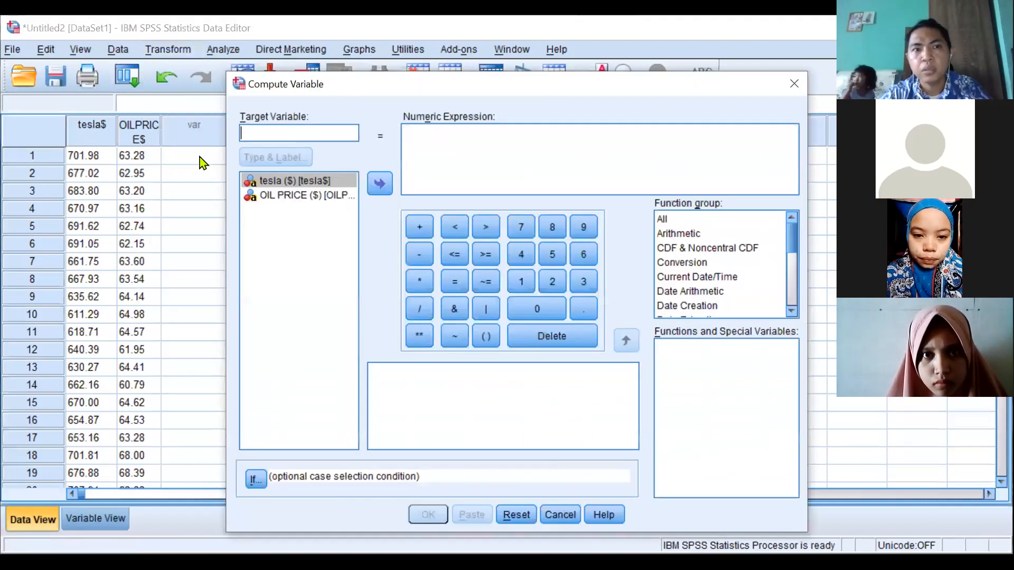
click(381, 185)
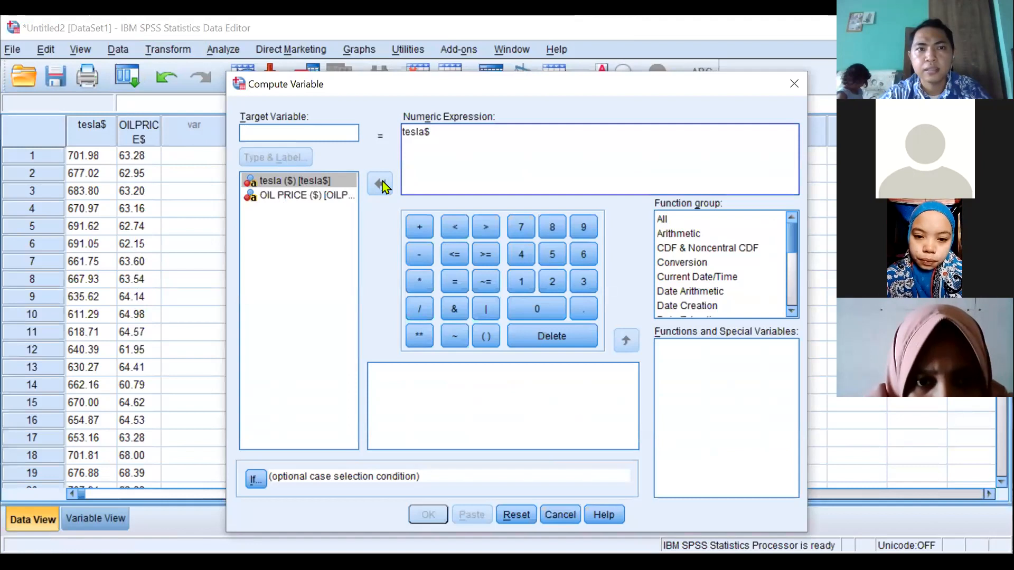
key(BackSpace)
key(BackSpace)
key(BackSpace)
key(BackSpace)
key(BackSpace)
Step: Name the target variable of the computation log_natural_tesla
click(262, 131)
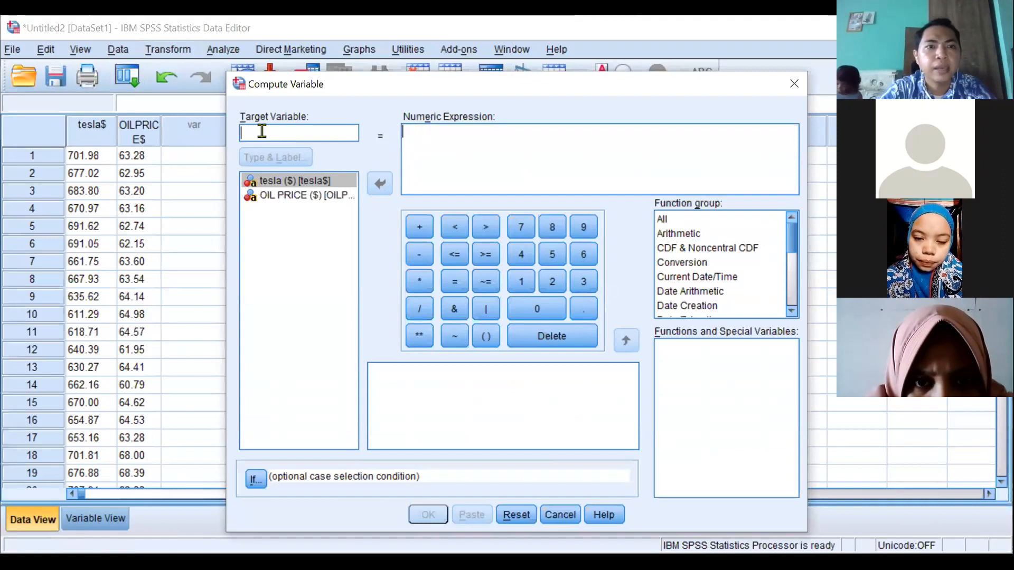
text(TES)
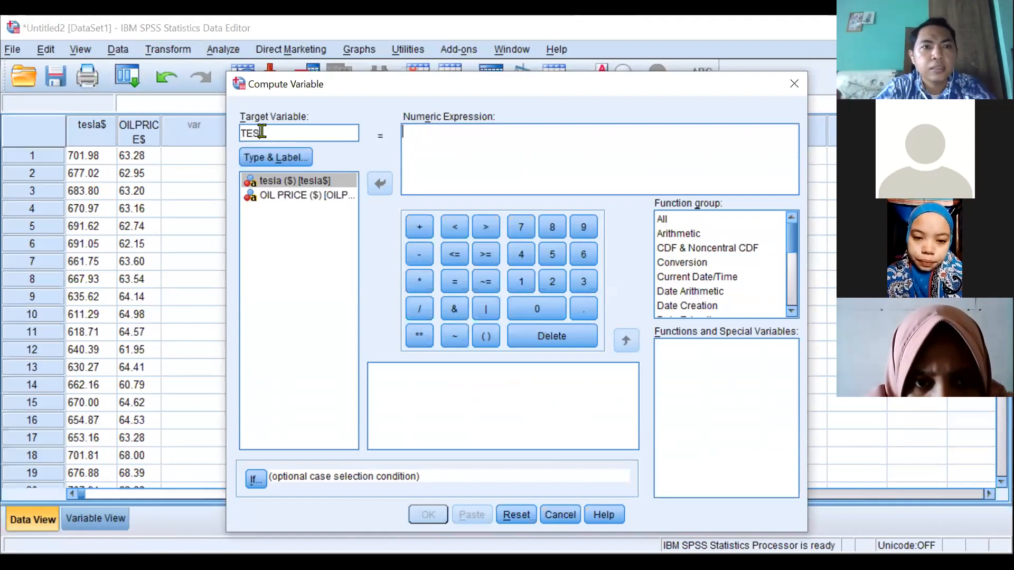
key(BackSpace)
key(BackSpace)
key(BackSpace)
text(ln)
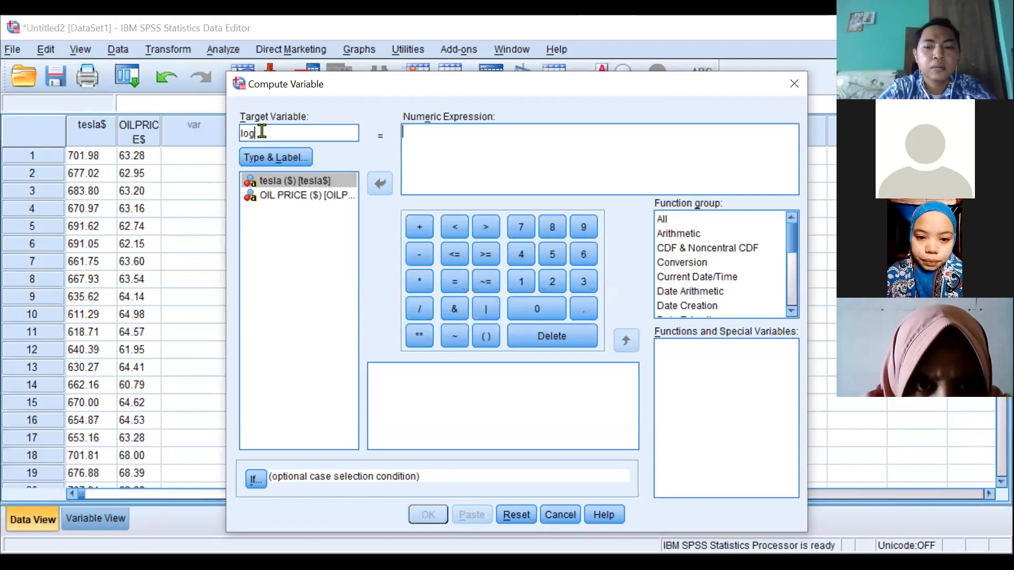
text(ural_tesla)
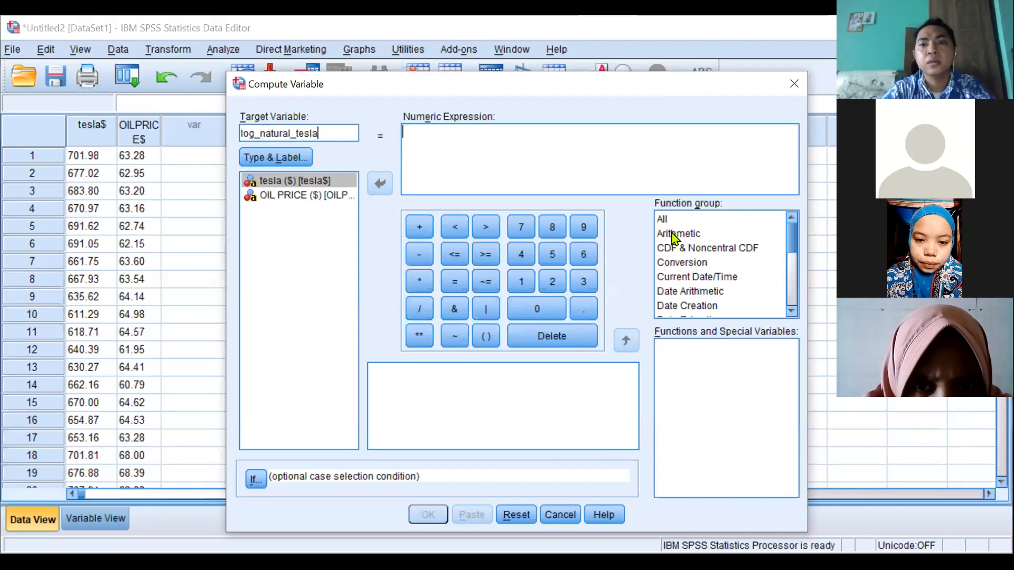
Step: Try to compute log_natural_tesla with the arithmetic function Ln applied to the Tesla price, LN(tesla$)
click(676, 235)
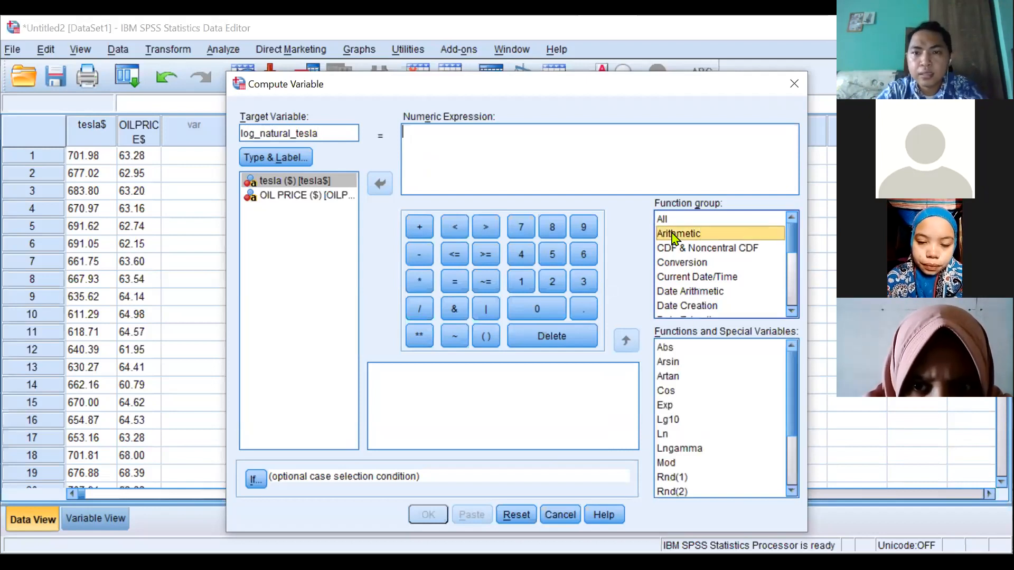
click(663, 435)
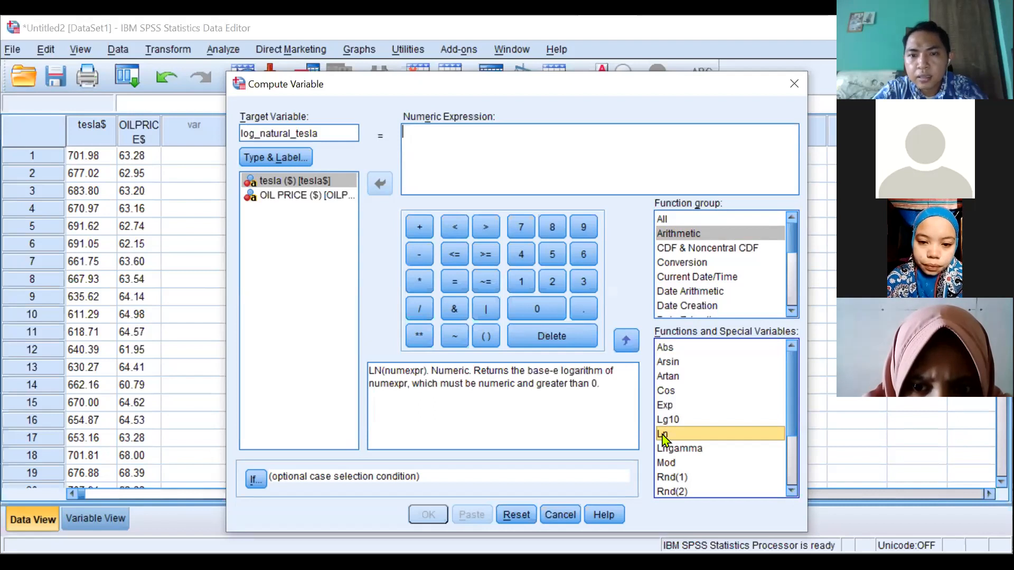
double_click(663, 436)
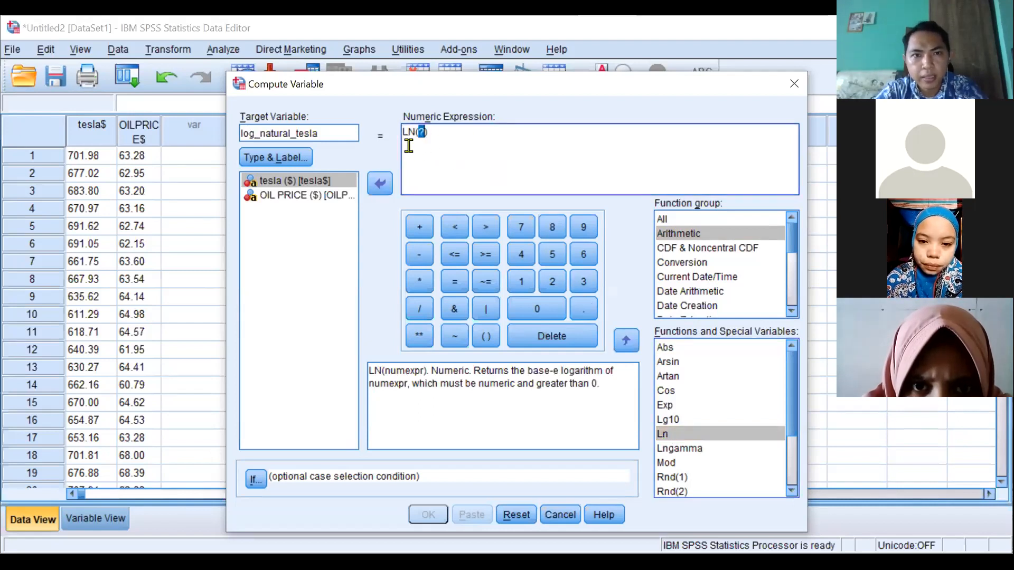
click(319, 180)
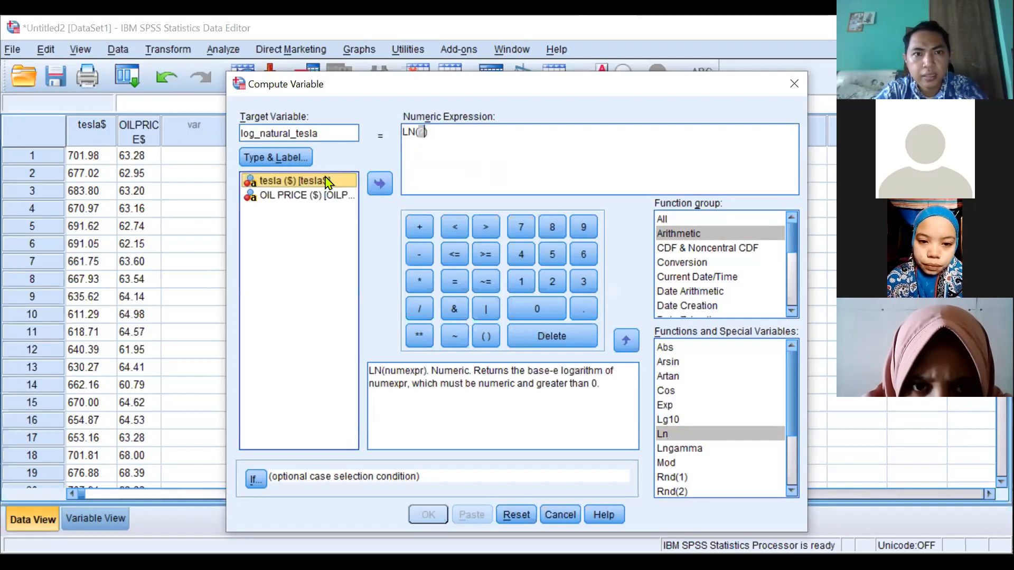
click(380, 185)
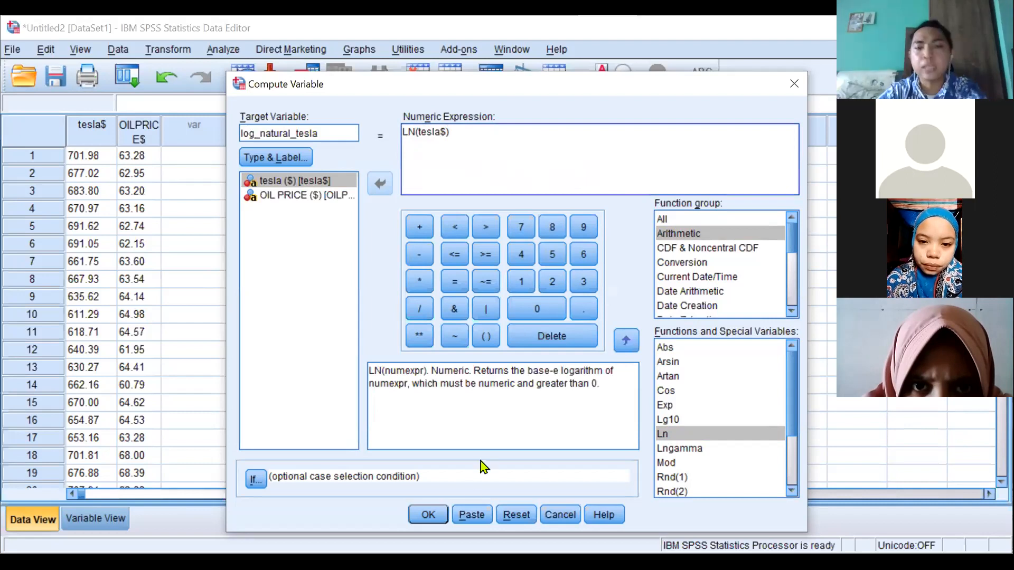
click(426, 520)
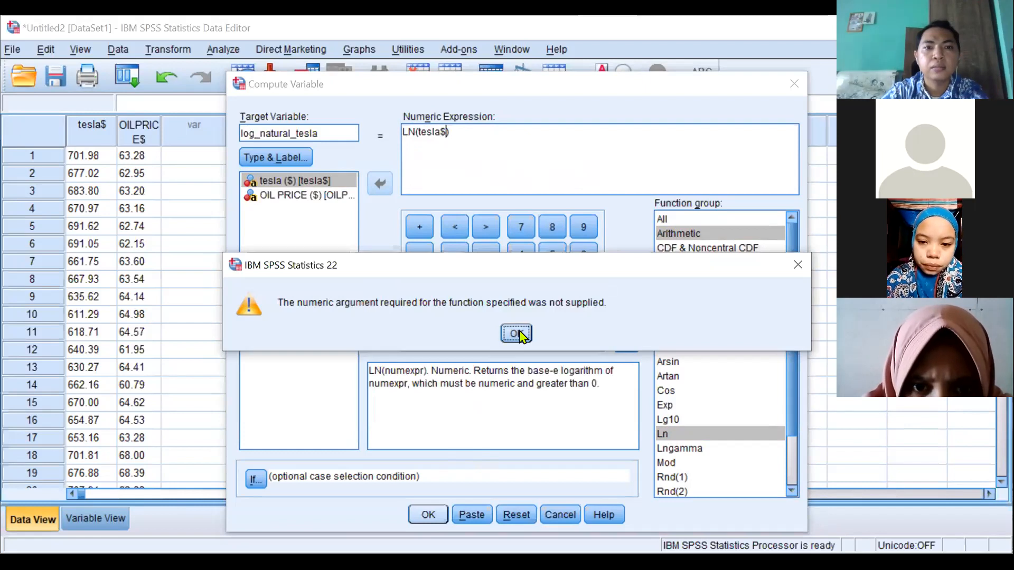
click(520, 336)
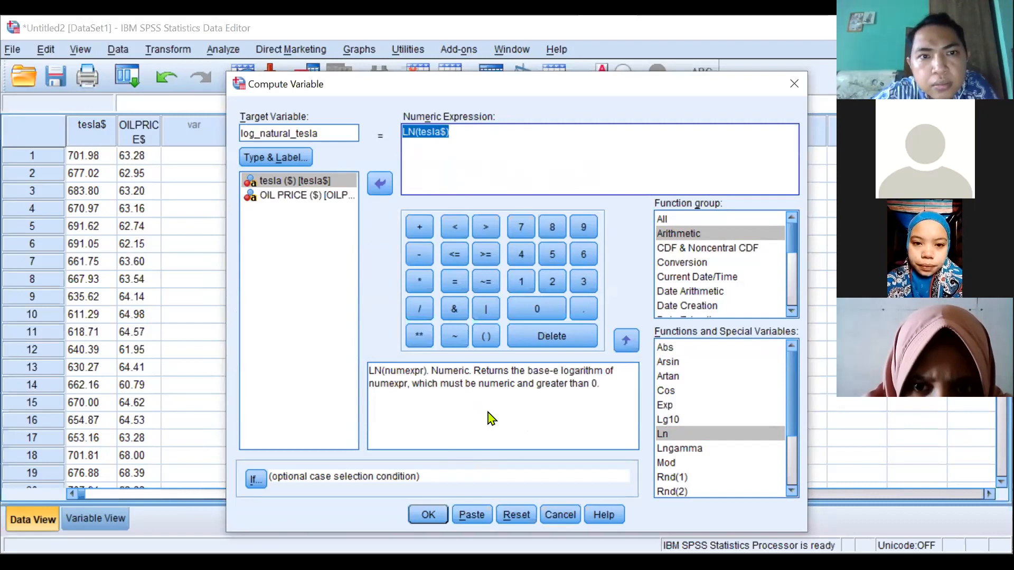
click(431, 515)
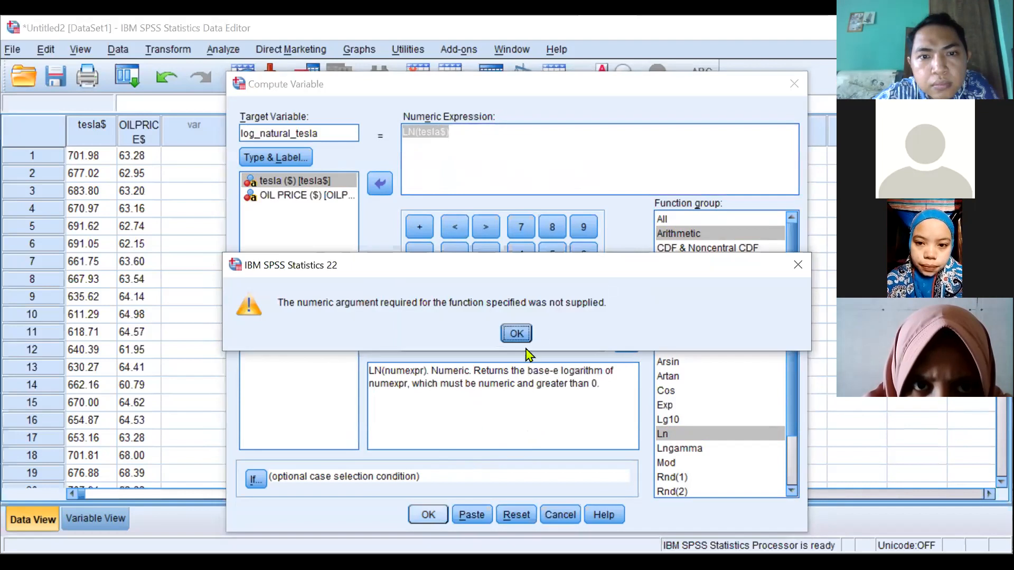
click(518, 334)
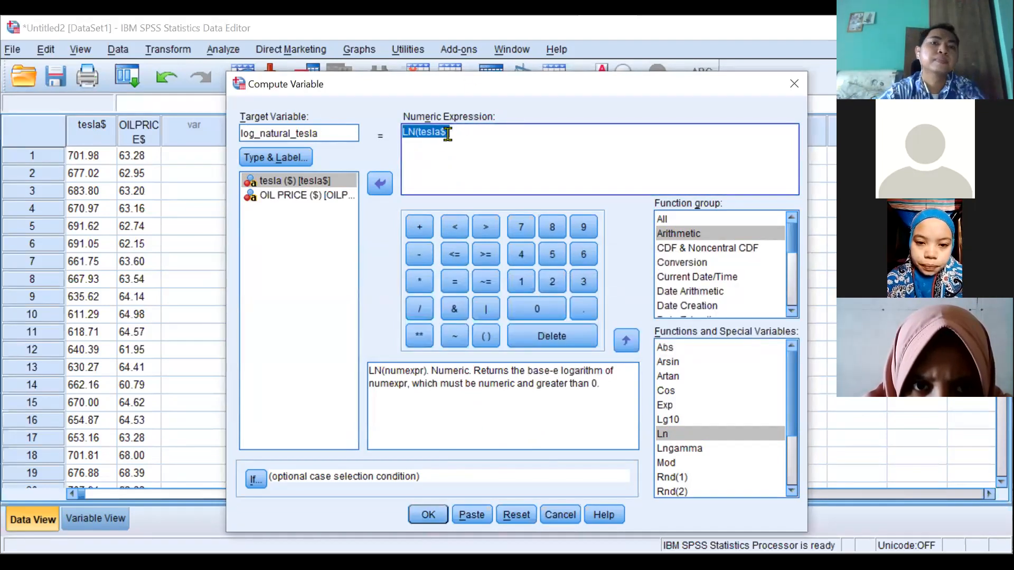
Step: Replace the numeric expression with LG10(OILPRICE$) and try to run the computation
click(448, 134)
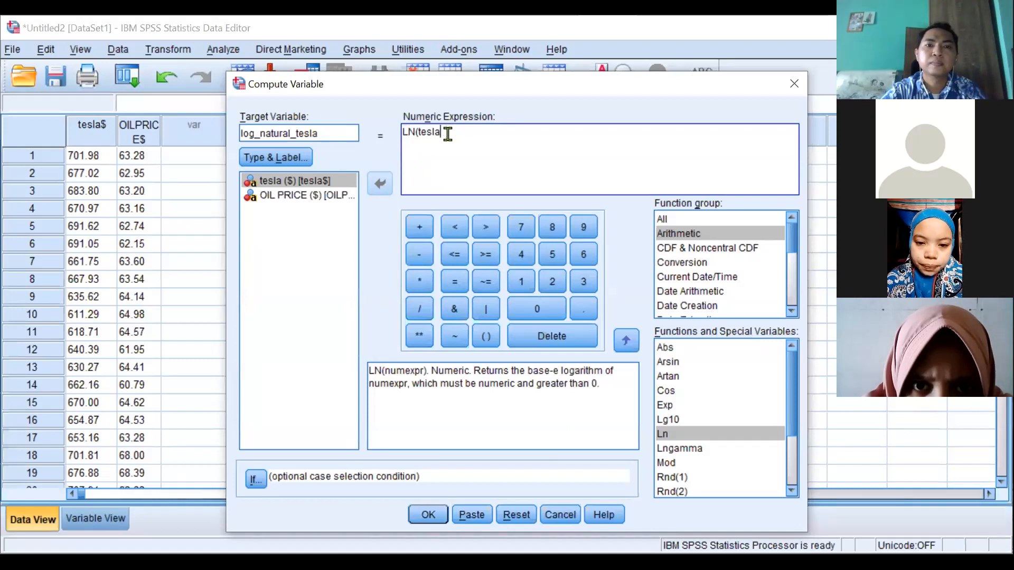
key(BackSpace)
key(BackSpace)
key(BackSpace)
key(BackSpace)
key(BackSpace)
key(BackSpace)
key(BackSpace)
key(BackSpace)
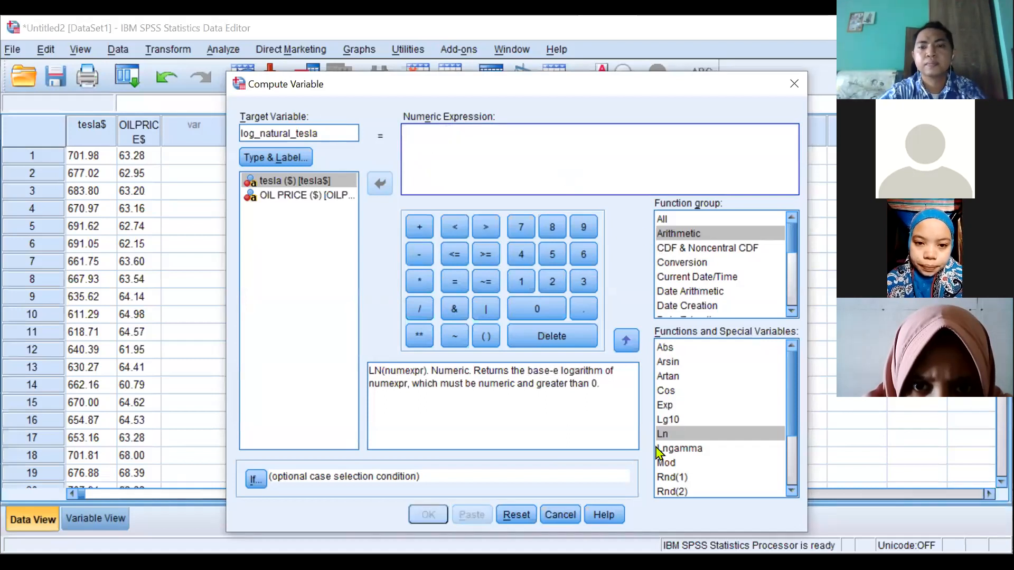
click(668, 427)
double_click(669, 420)
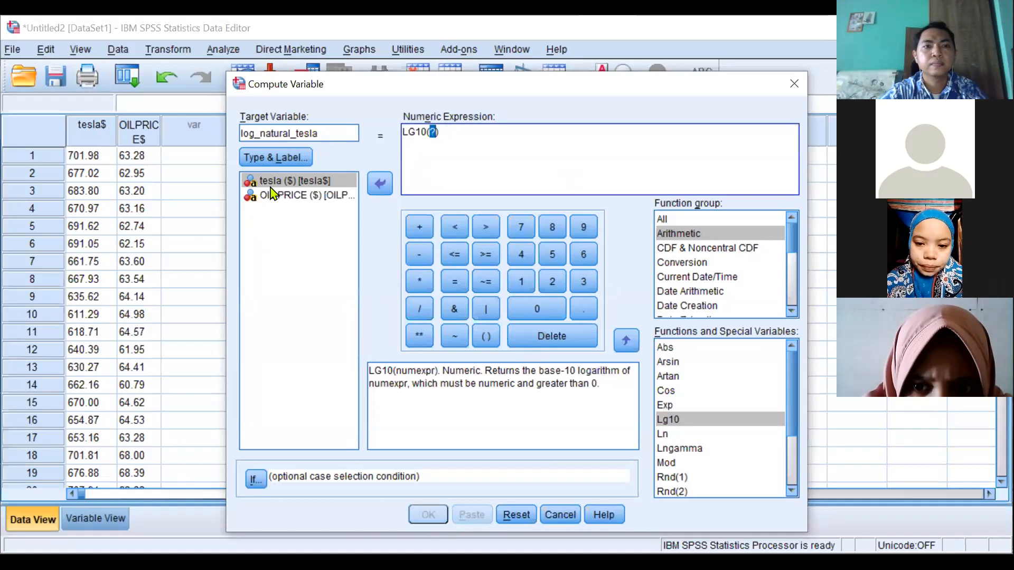
double_click(317, 196)
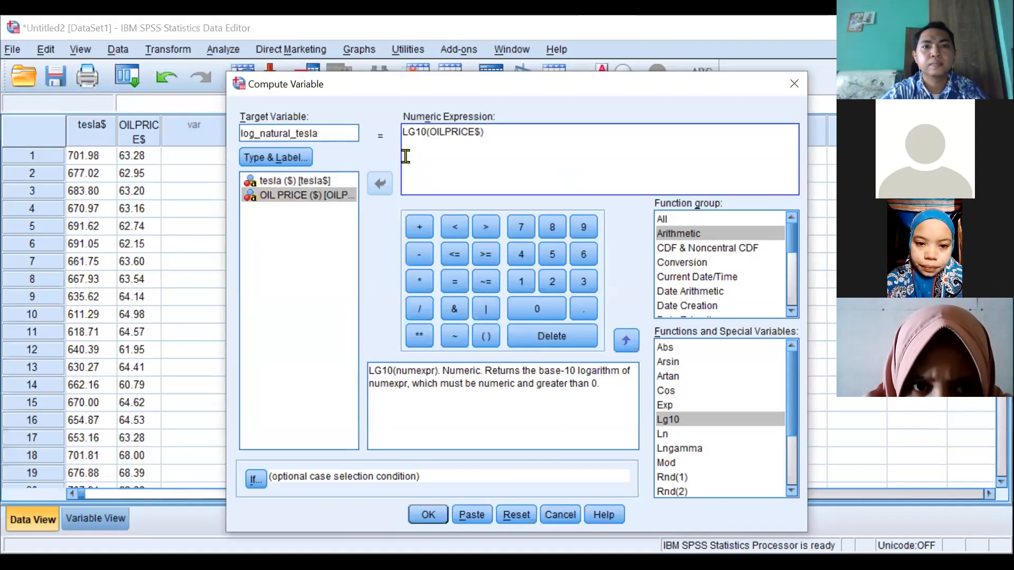
click(429, 516)
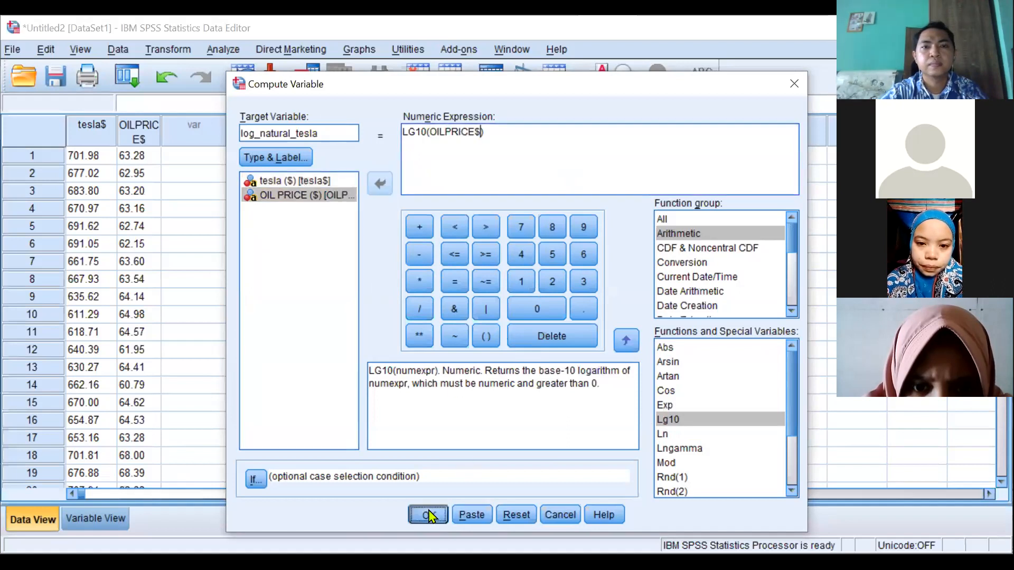
click(516, 334)
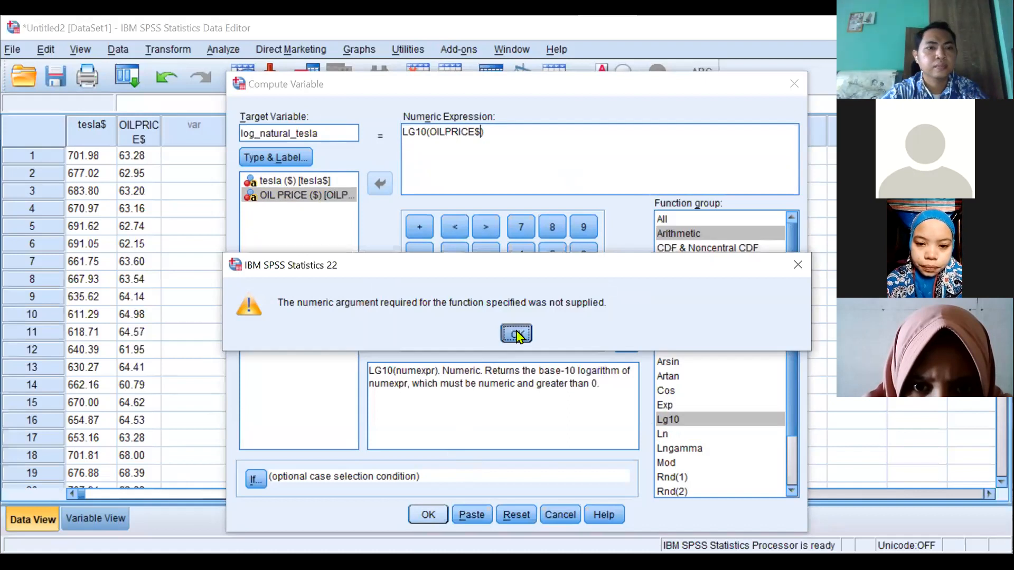
Step: Review the variable definitions and examine the tesla$ column's values from the first cases to the last ones
click(108, 524)
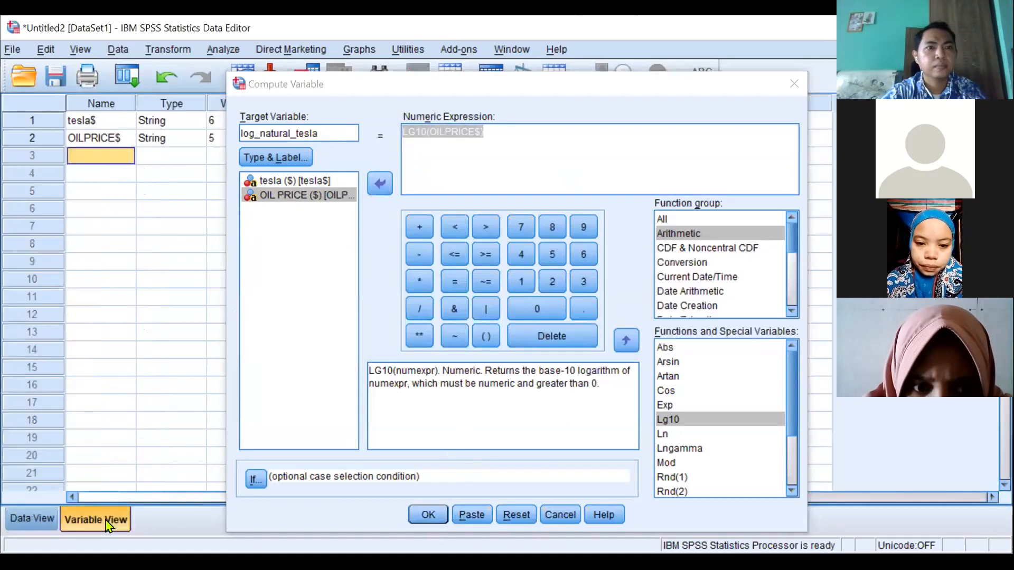
click(29, 523)
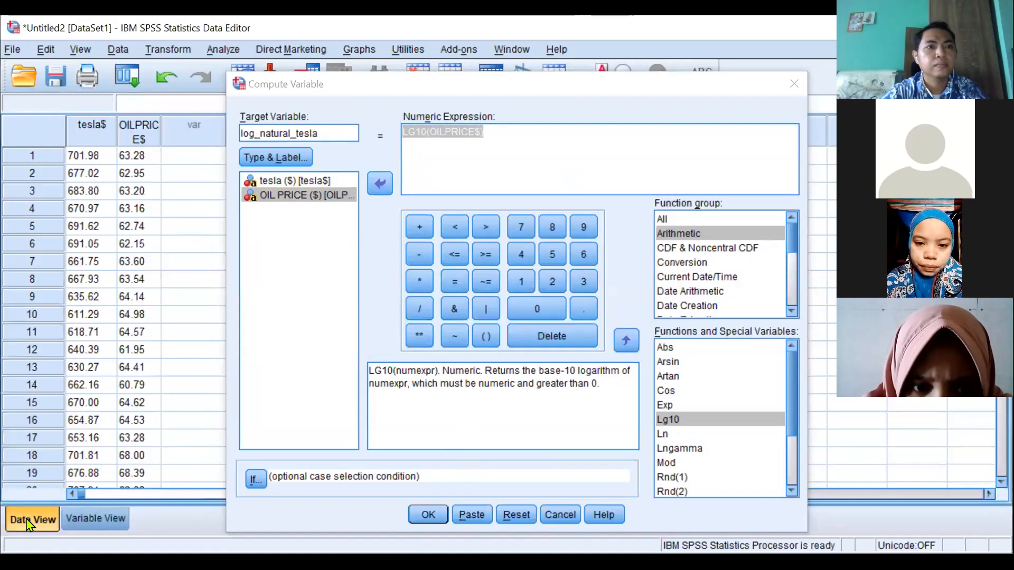
click(84, 128)
scroll(94, 338, down, 16)
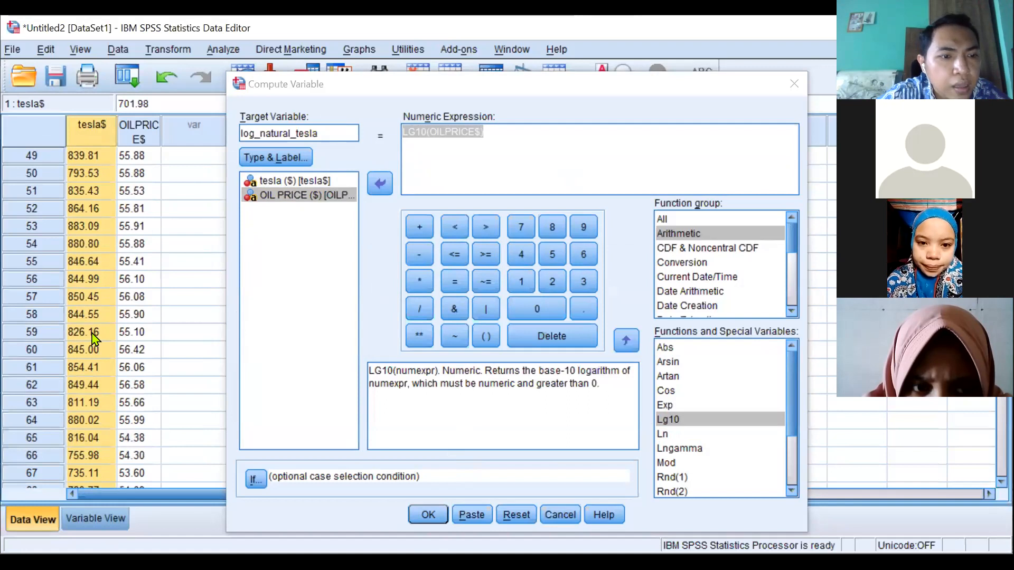
scroll(94, 338, down, 20)
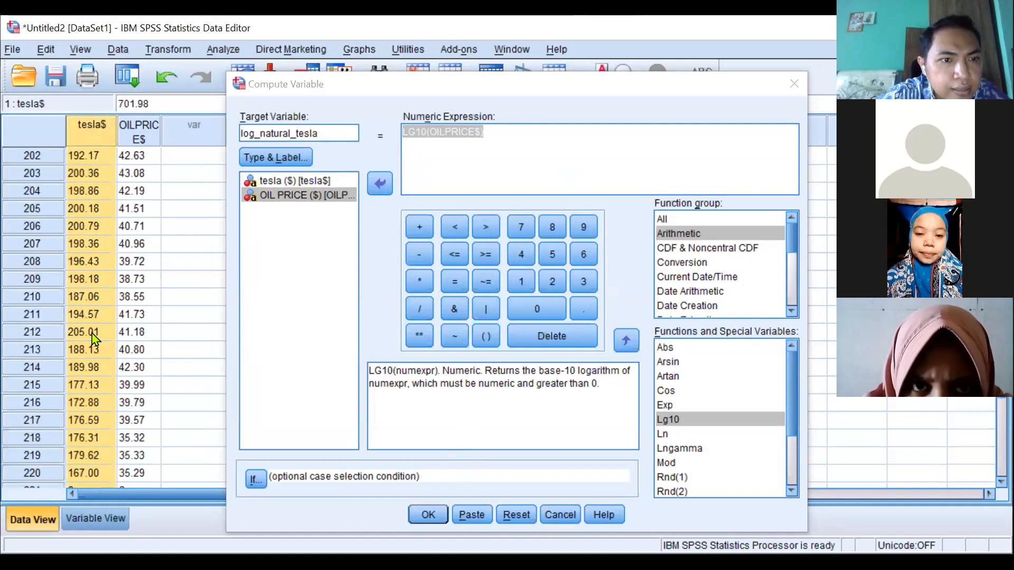
scroll(94, 338, up, 20)
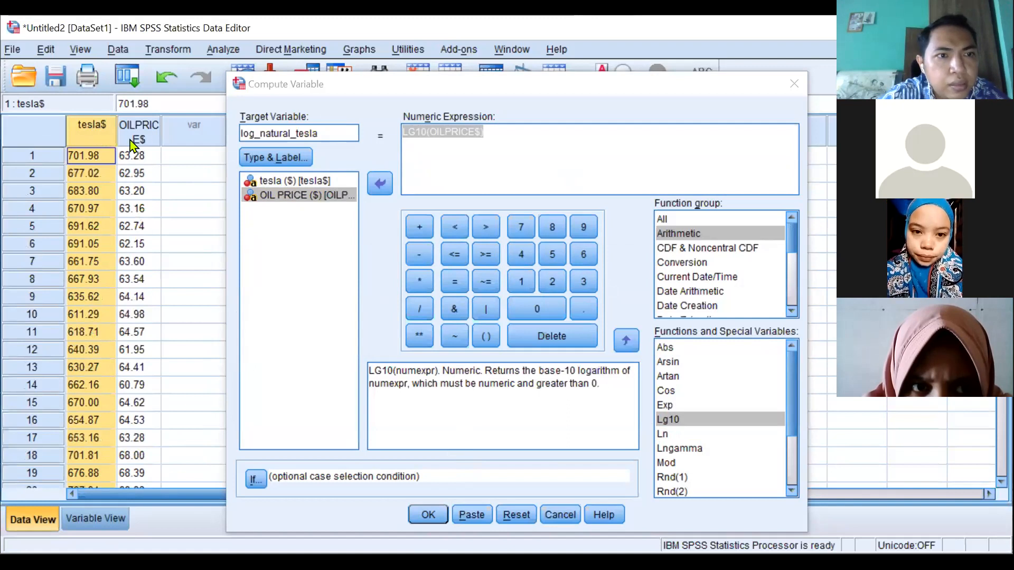
Step: Clear the LG10(OILPRICE$) numeric expression and highlight the arithmetic function Ln for the computation
click(136, 159)
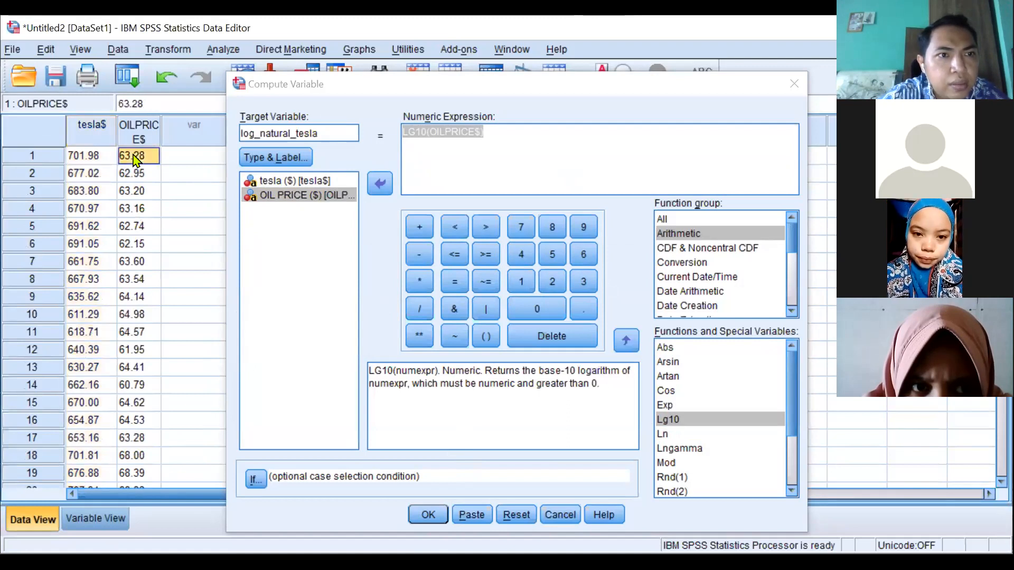
click(93, 161)
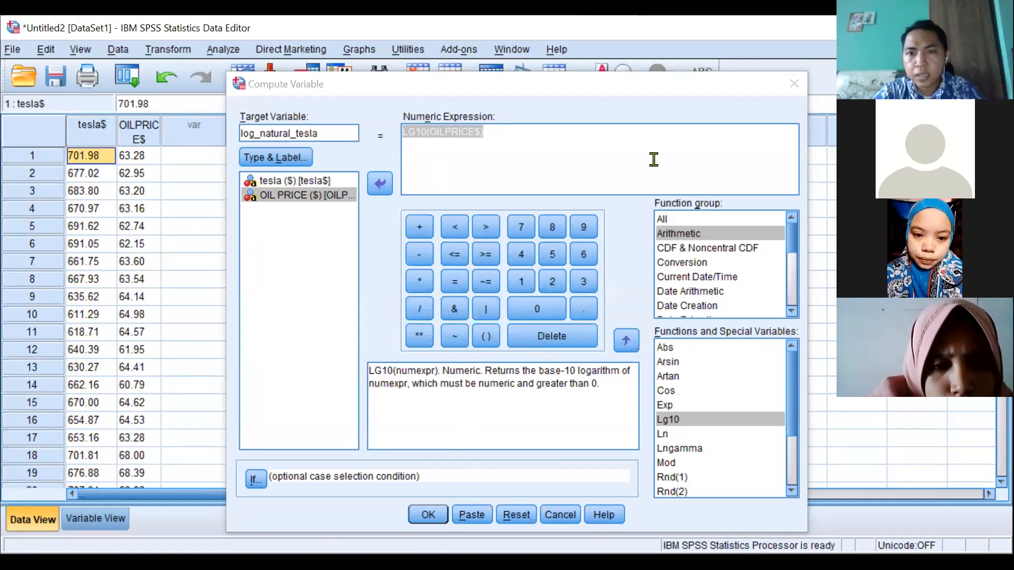
click(663, 435)
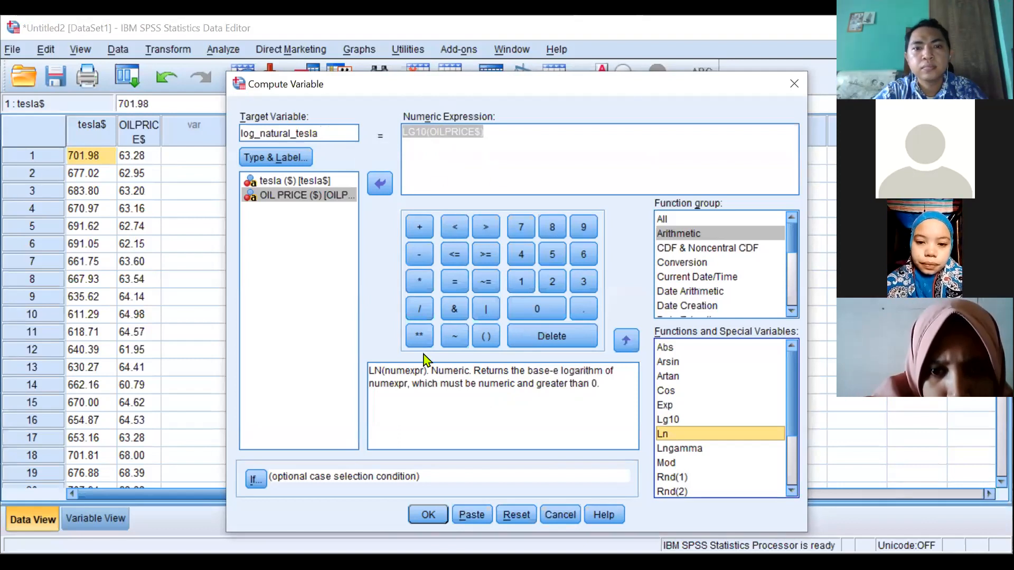
click(430, 135)
click(499, 134)
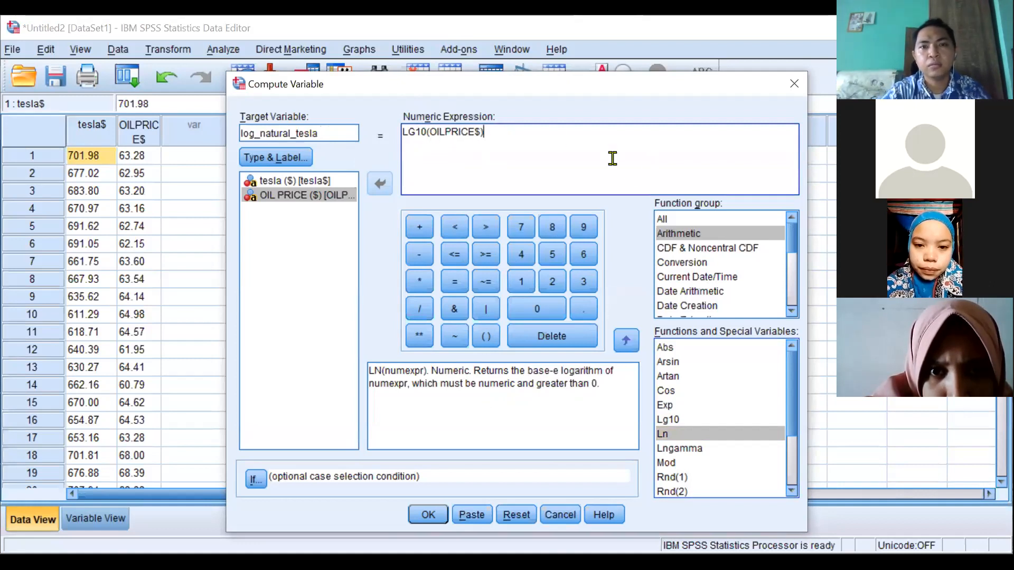
click(670, 424)
click(668, 434)
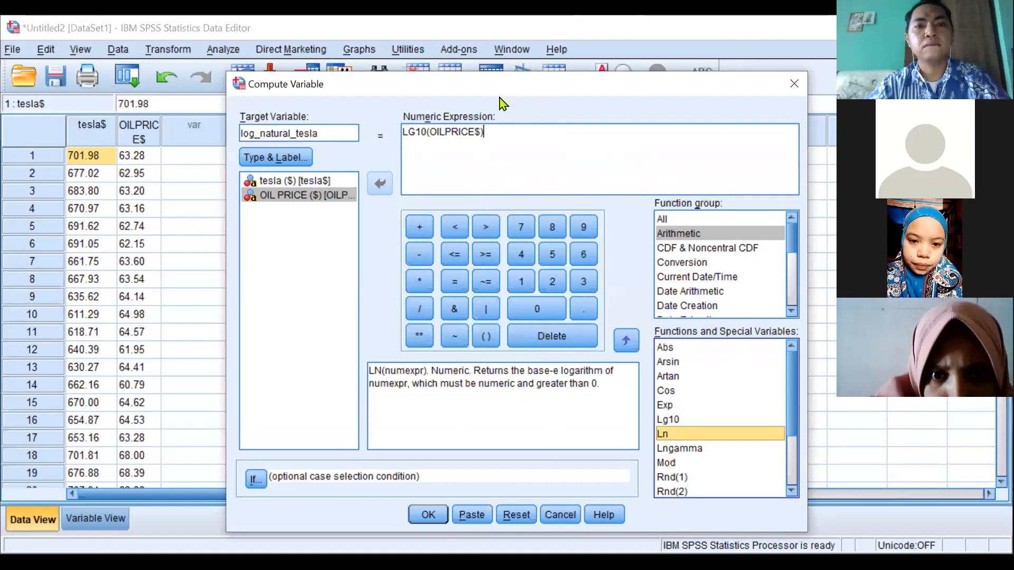
click(513, 132)
key(BackSpace)
key(BackSpace)
key(BackSpace)
key(BackSpace)
key(BackSpace)
key(BackSpace)
key(BackSpace)
key(BackSpace)
key(BackSpace)
key(BackSpace)
key(BackSpace)
key(BackSpace)
key(BackSpace)
key(BackSpace)
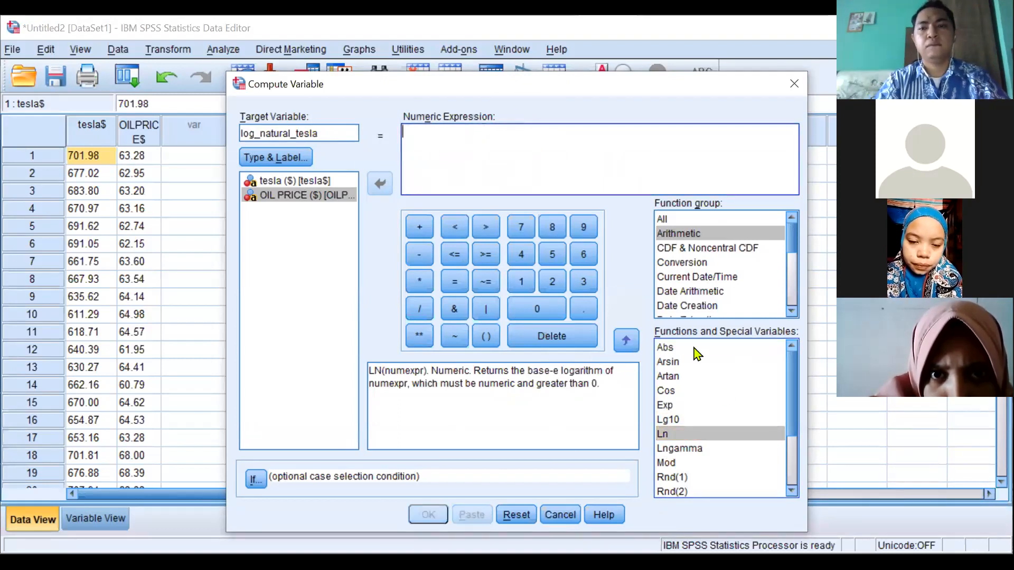
Step: Try to compute log_natural_tesla with the expression LN(tesla$), and close the Compute Variable dialog
click(710, 438)
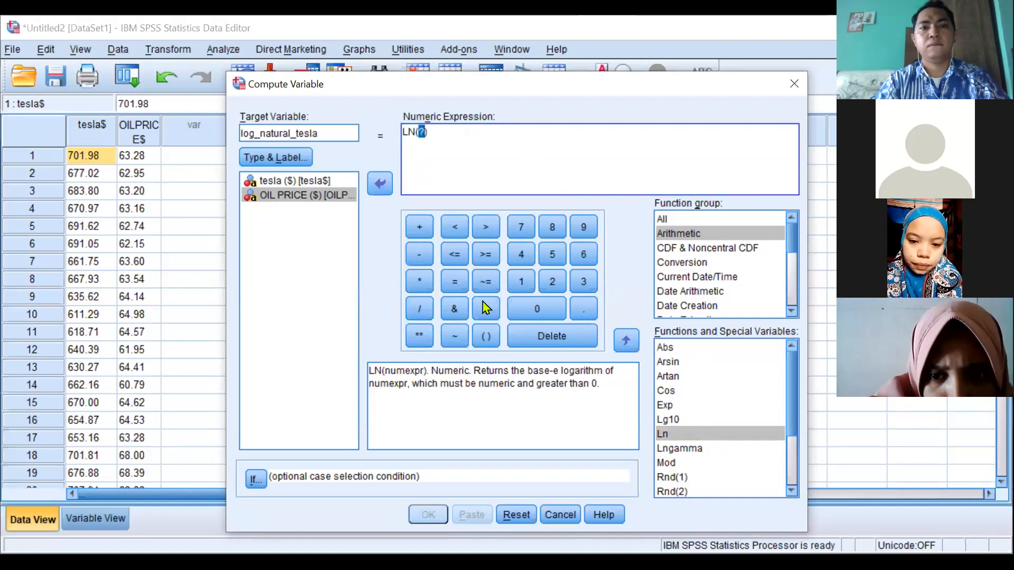
double_click(281, 183)
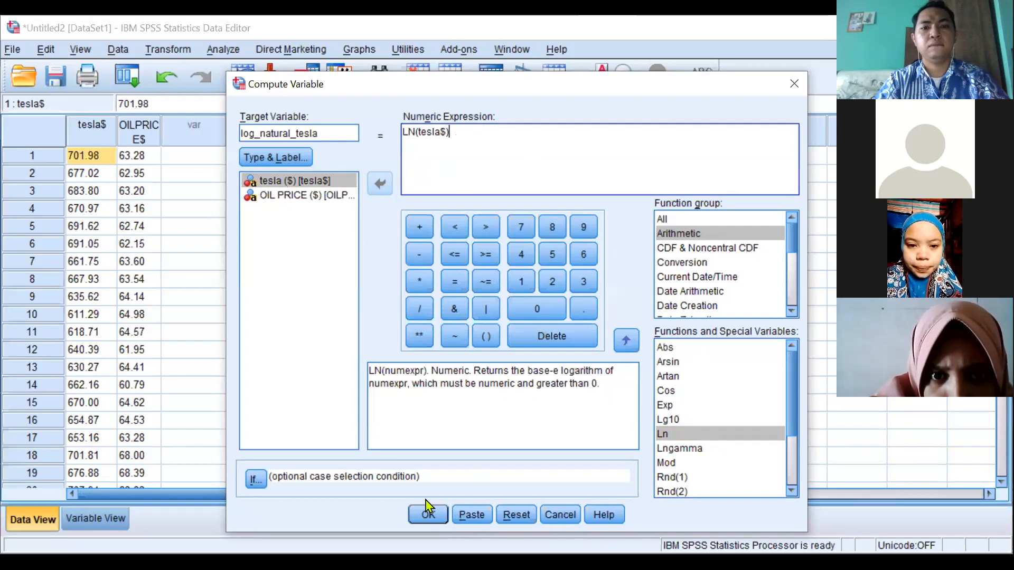
click(428, 516)
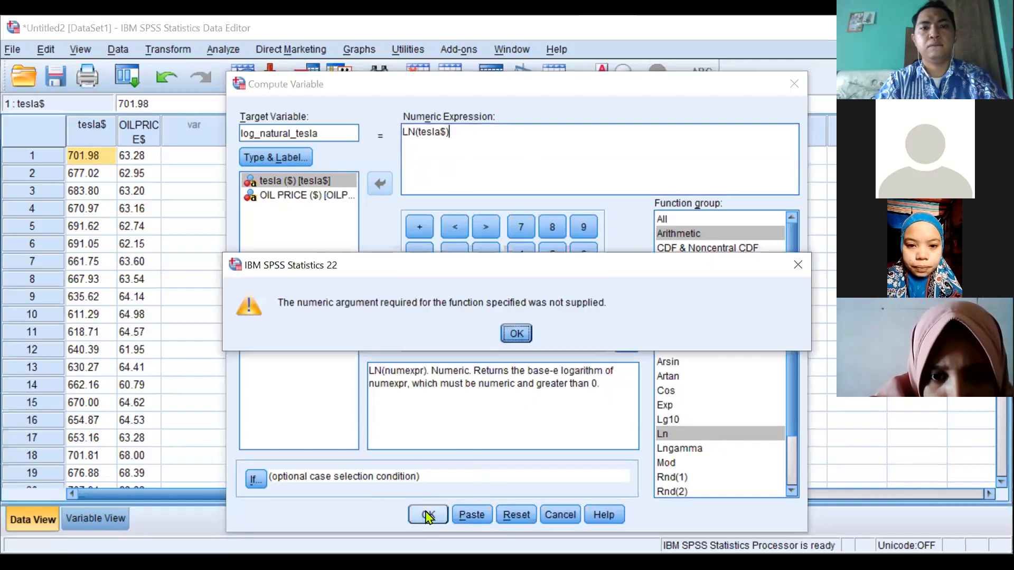
click(515, 334)
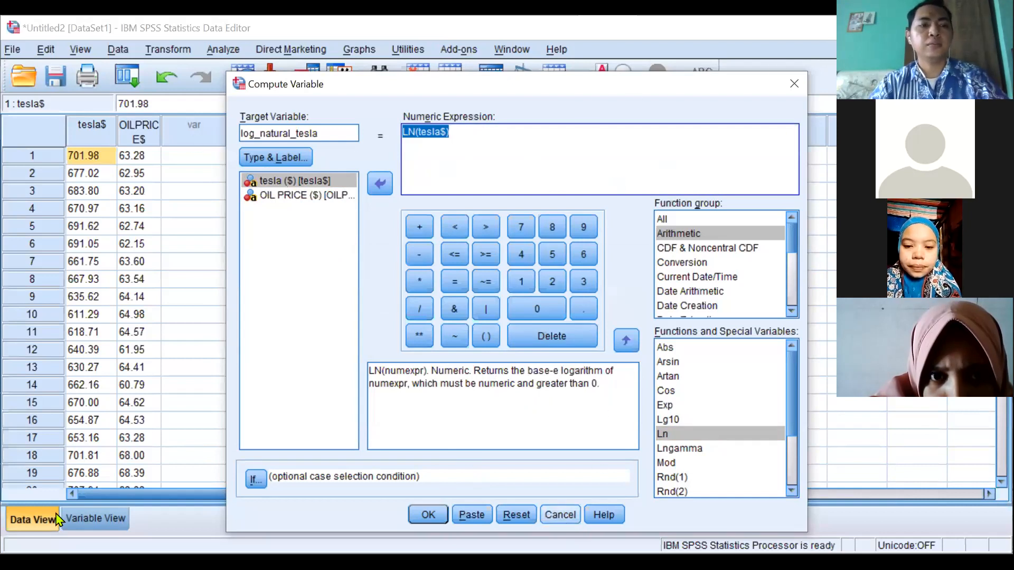
key(Escape)
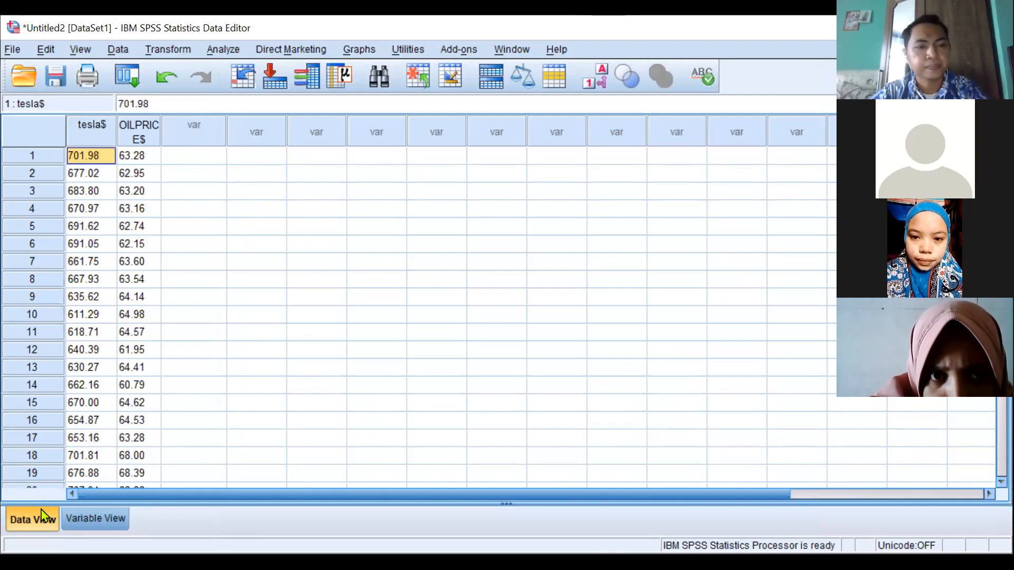
Step: Review the variables' decimals and width definitions and check the tesla$ column's data values
click(80, 519)
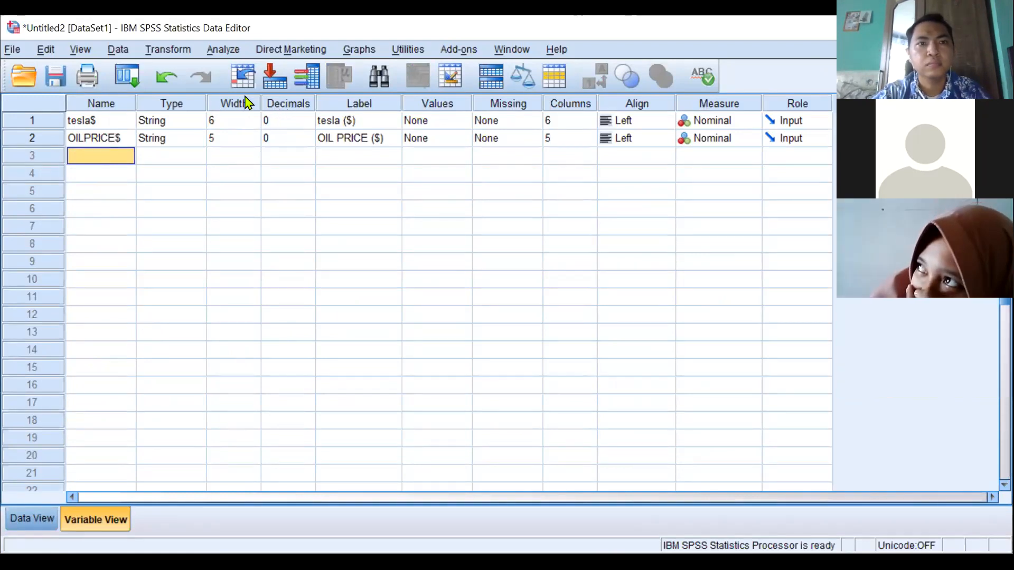
click(285, 106)
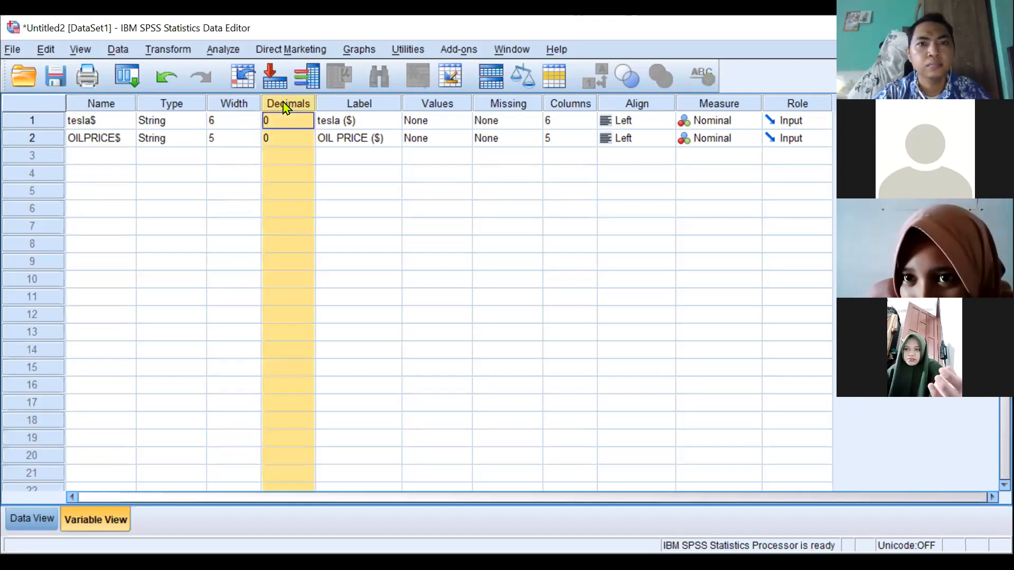
click(233, 104)
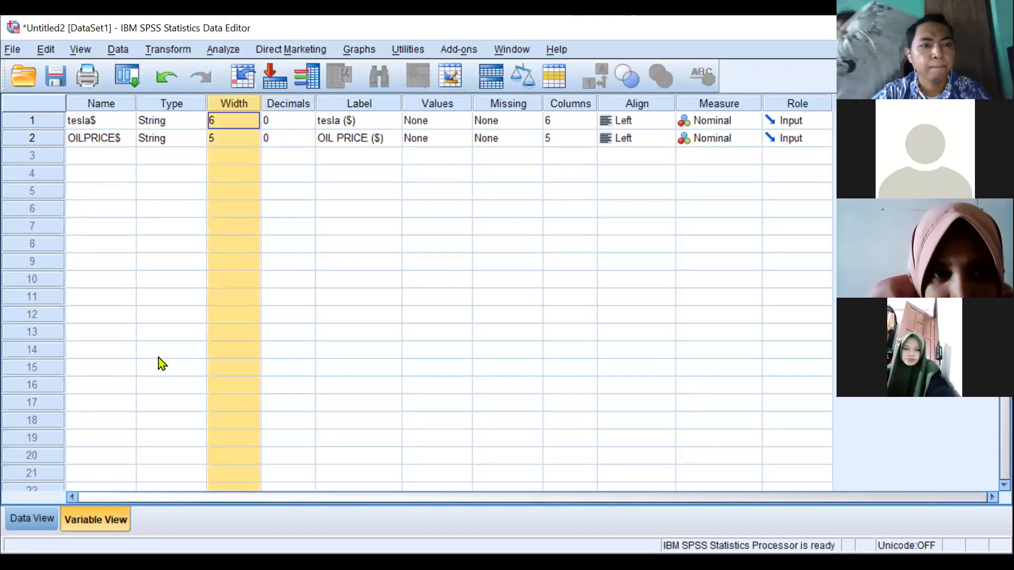
click(37, 519)
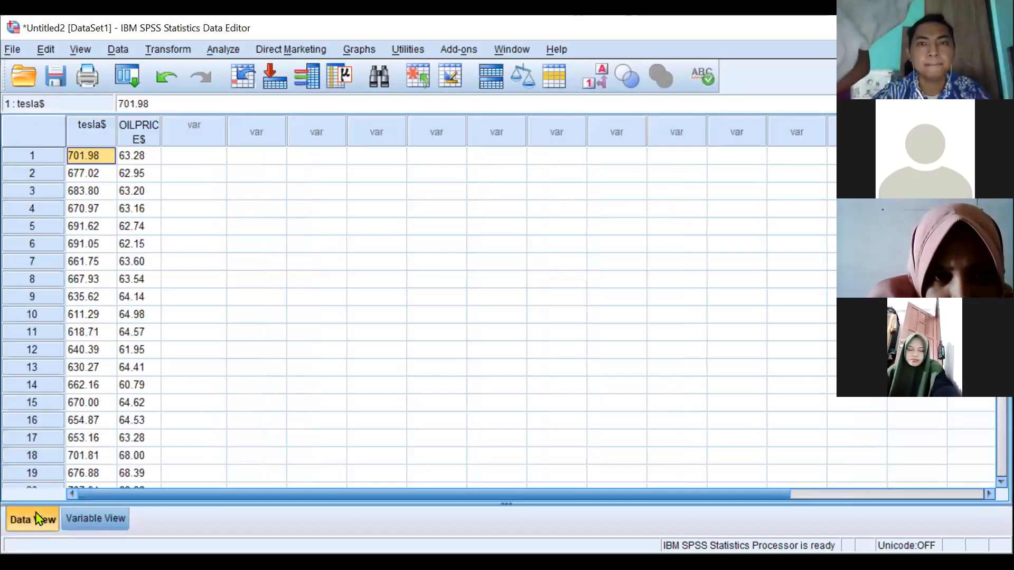
click(84, 138)
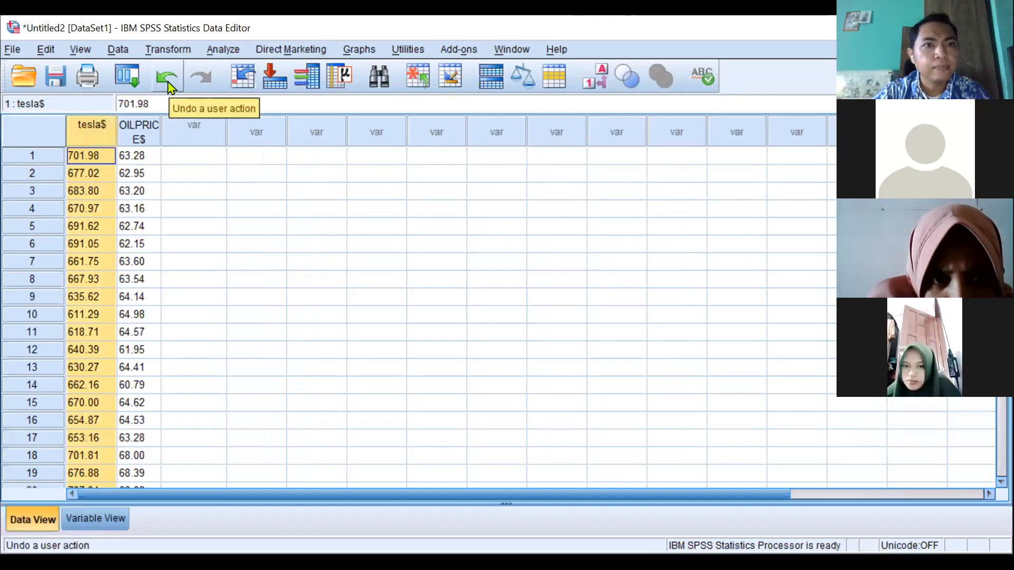
click(85, 519)
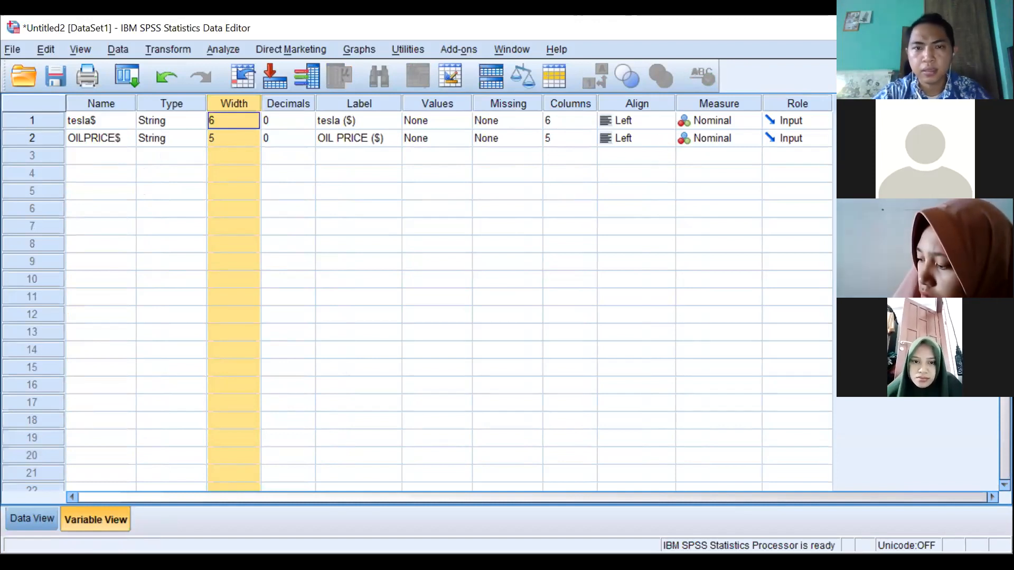
Step: Switch to the Book1 workbook in Excel and apply the Accounting number format to the Tesla prices in column A
key(alt+Tab)
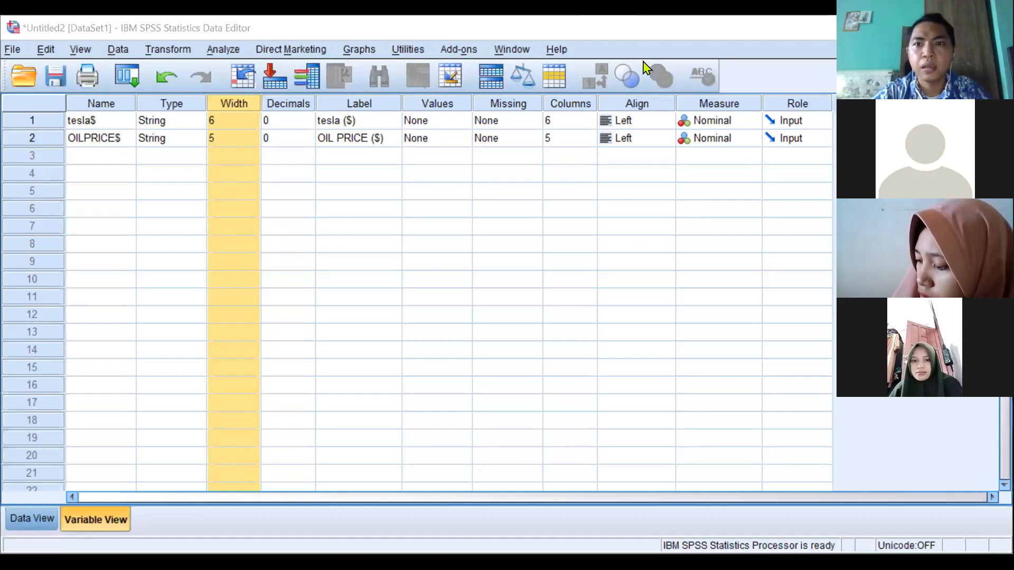
key(alt+Tab)
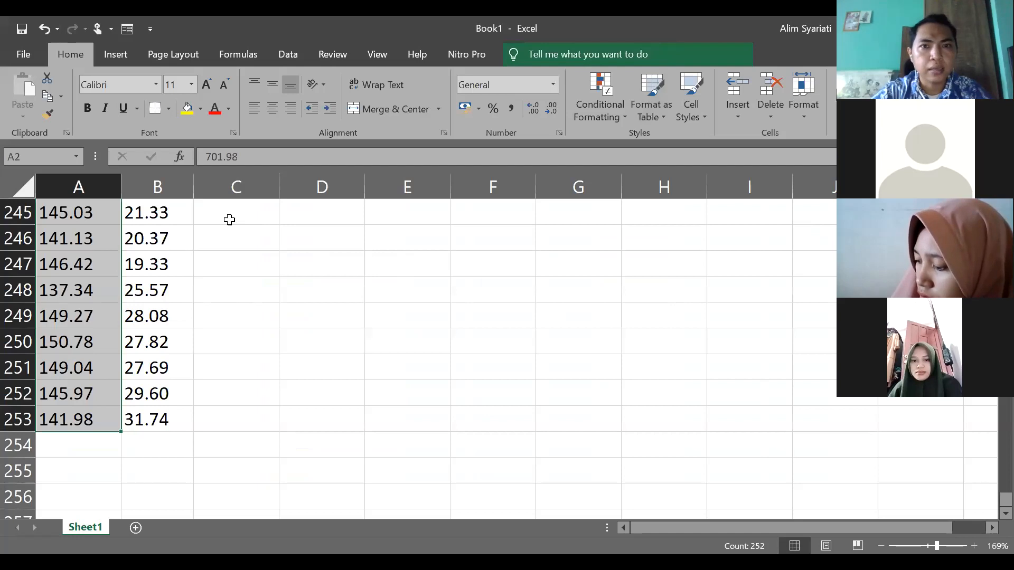
scroll(536, 112, up, 3)
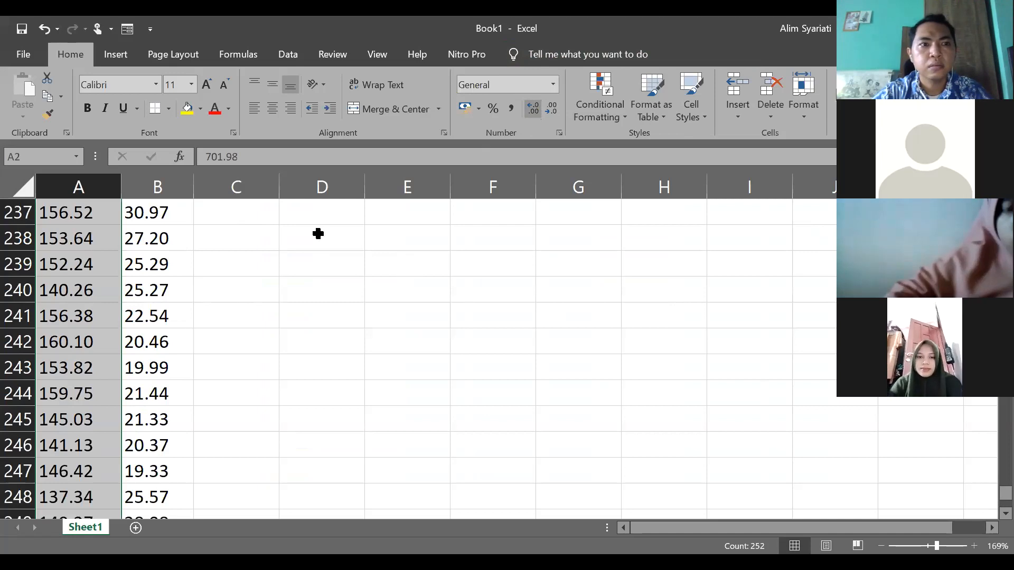
scroll(152, 332, up, 14)
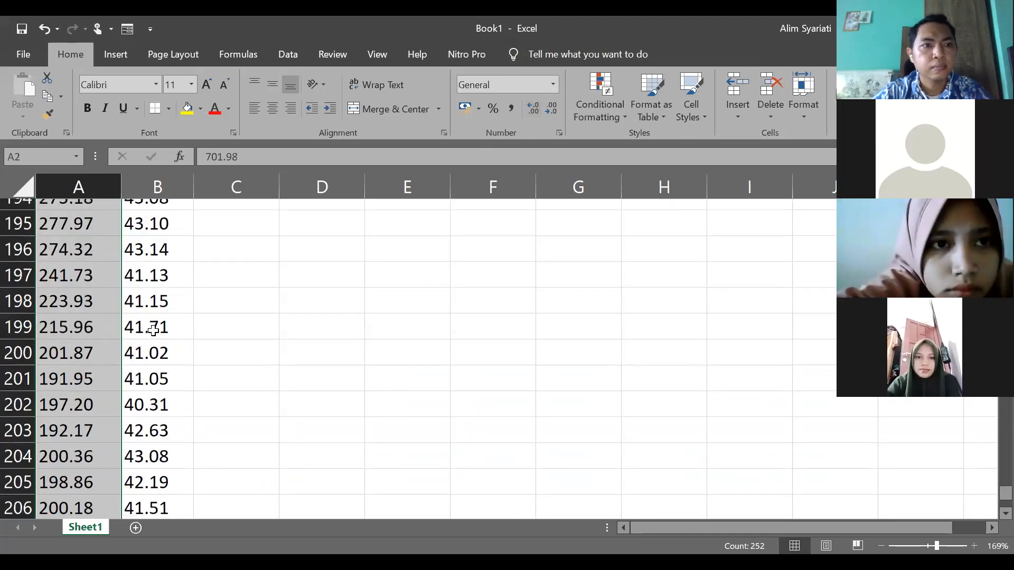
scroll(153, 331, up, 20)
scroll(153, 331, up, 12)
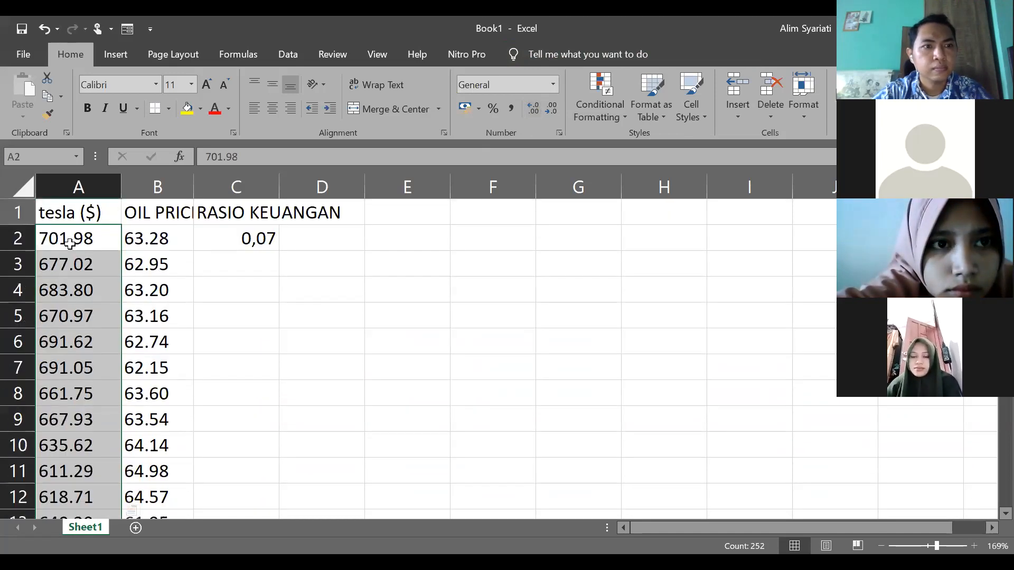
click(552, 85)
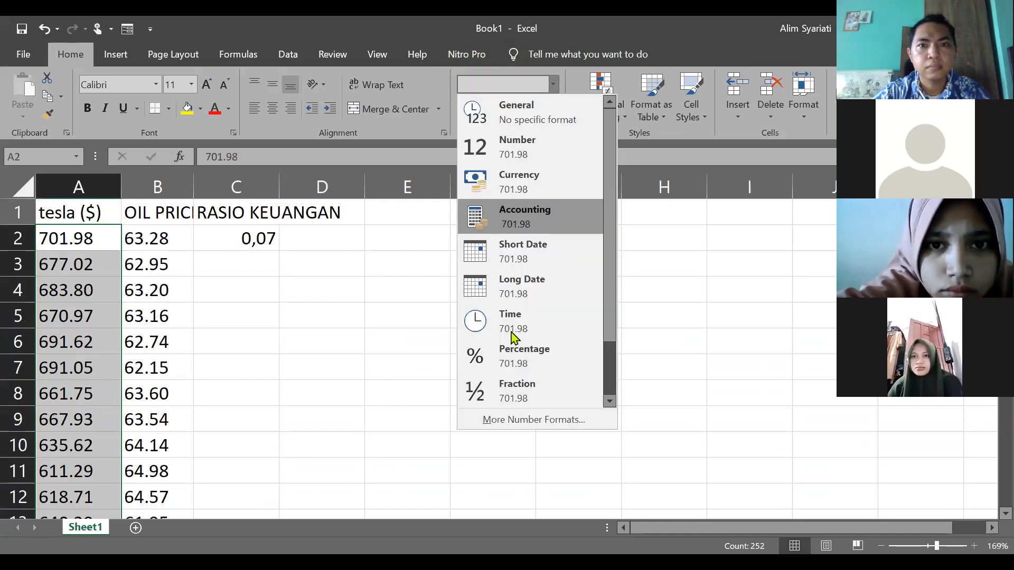
click(538, 238)
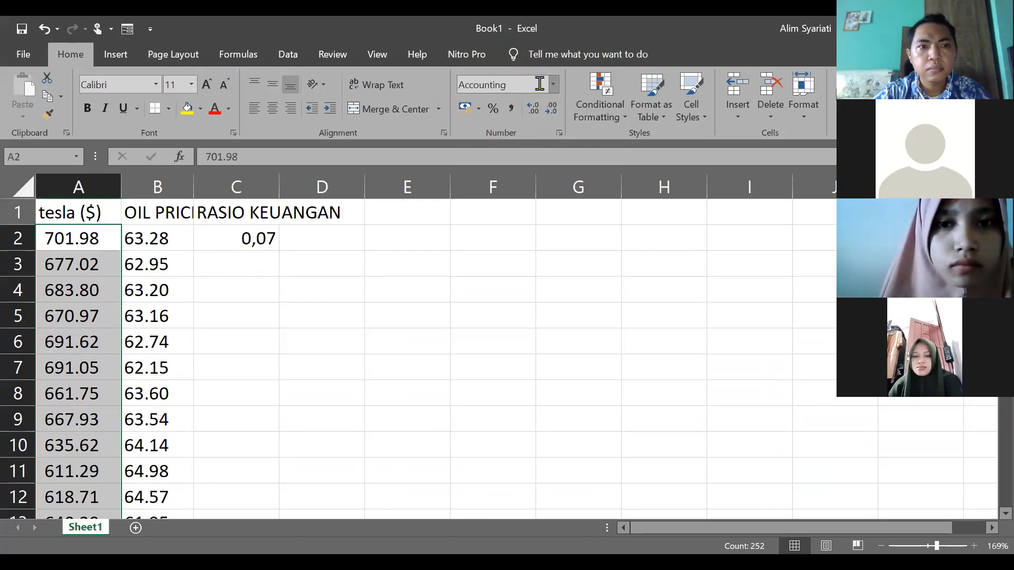
Step: Replace the Tesla price in cell A2 with 701,30, using a comma as the decimal separator
click(233, 242)
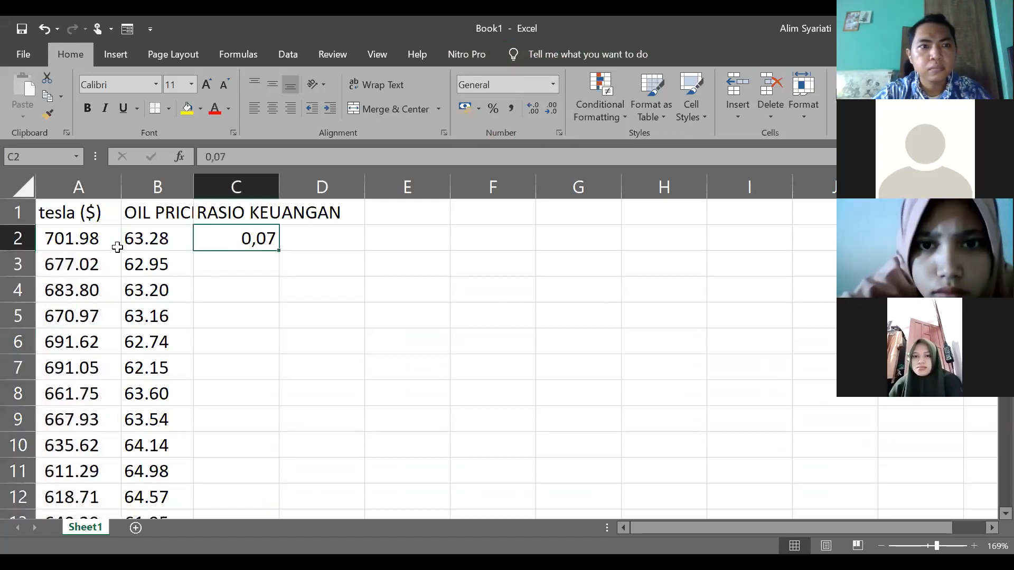
click(78, 242)
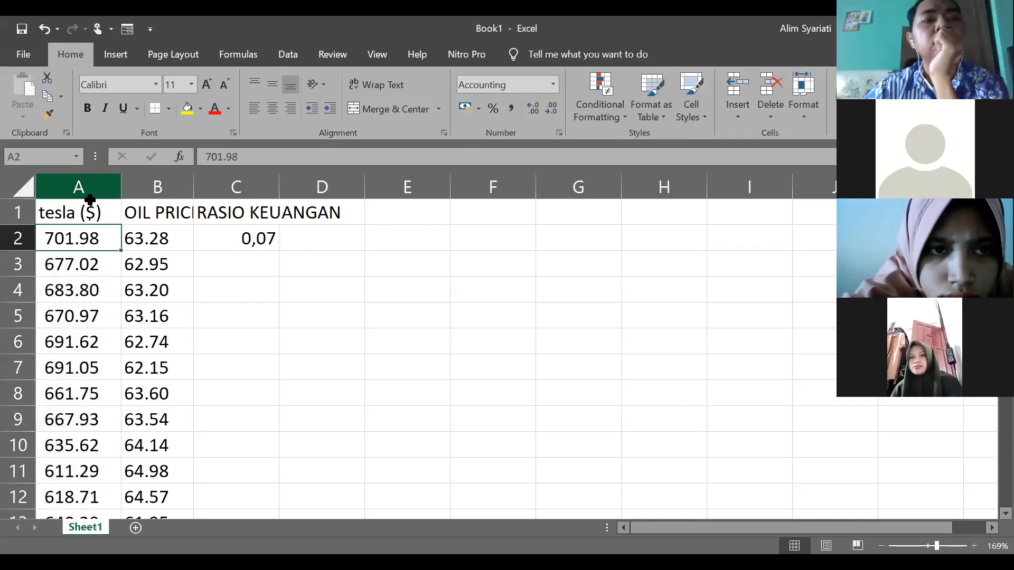
double_click(94, 238)
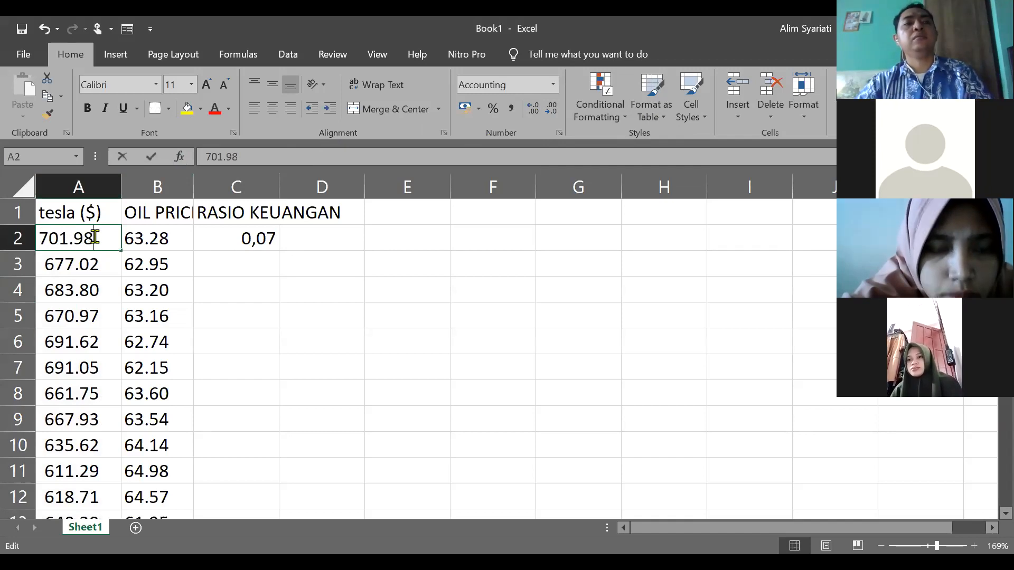
key(BackSpace)
key(BackSpace)
key(BackSpace)
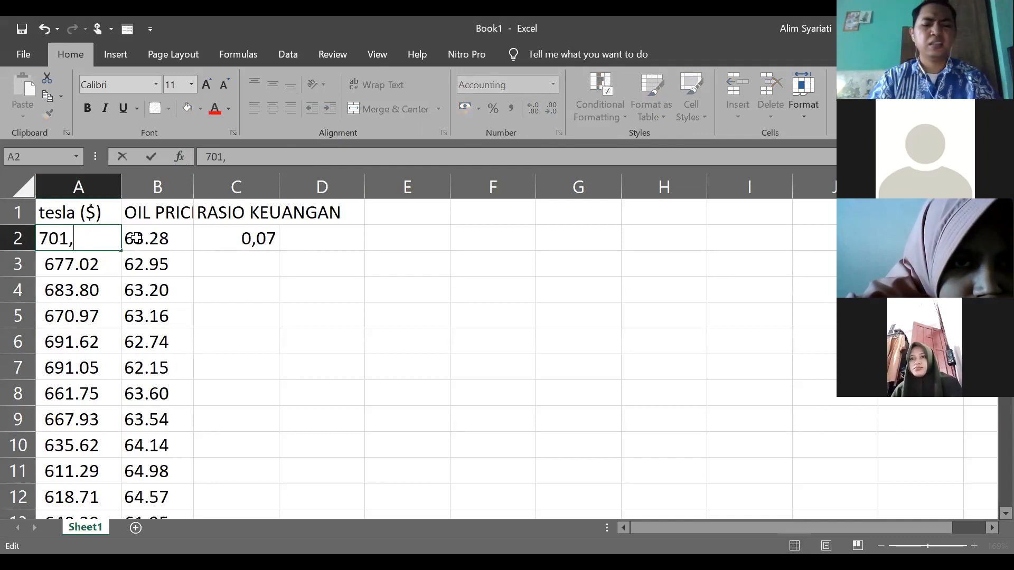
text(,30)
key(Return)
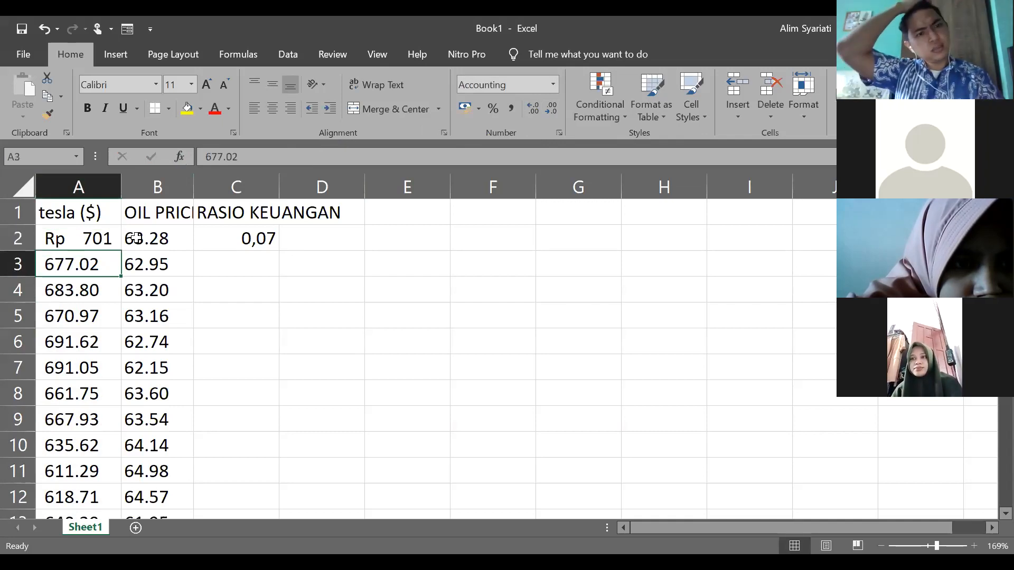
Step: Set the number format of cells A3 and A2 to General
click(554, 86)
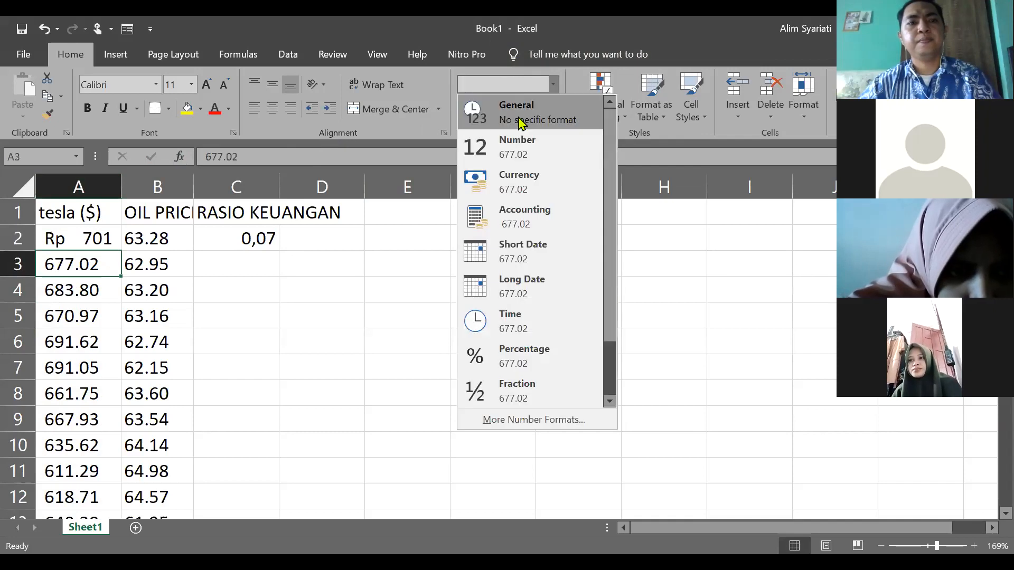
click(521, 116)
click(96, 242)
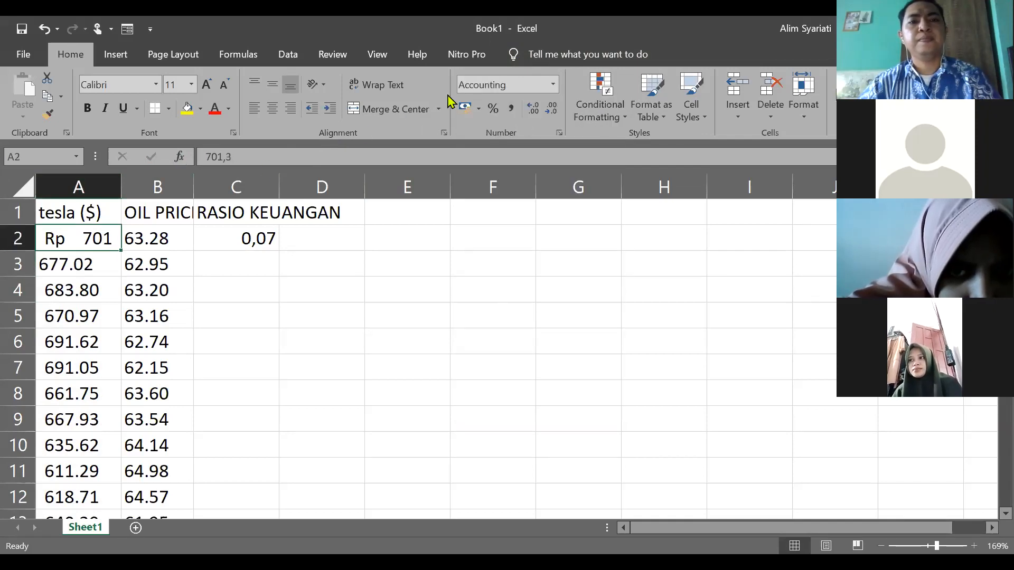
click(555, 86)
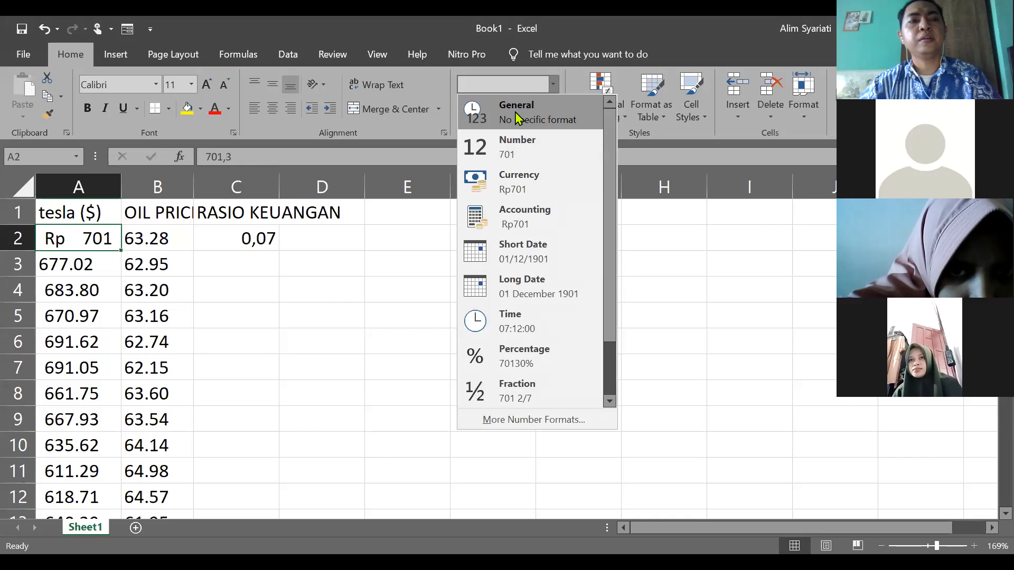
click(515, 113)
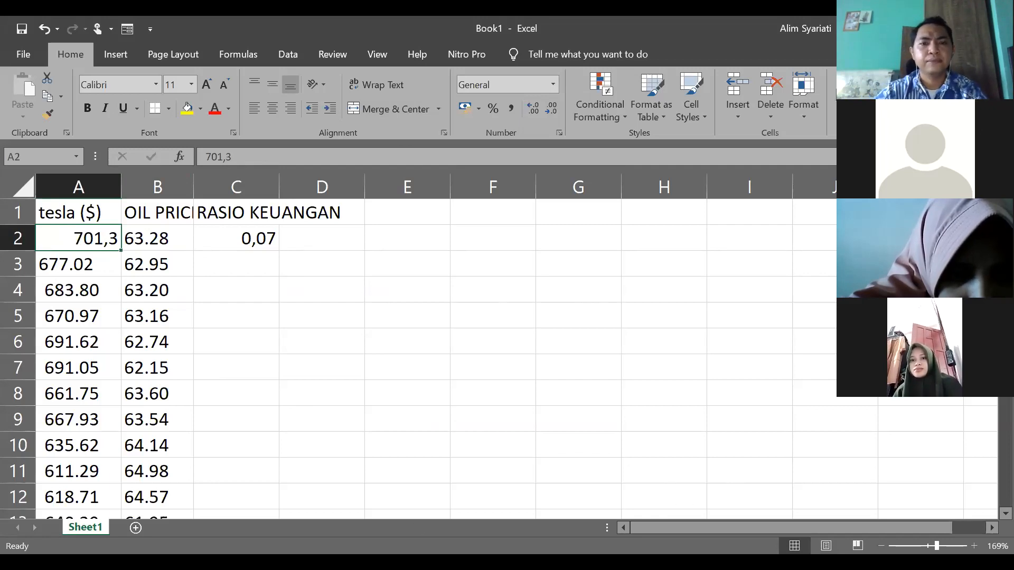
Step: Switch to the browser and search Google for "how to transform data in excel to comma"
key(alt+Tab)
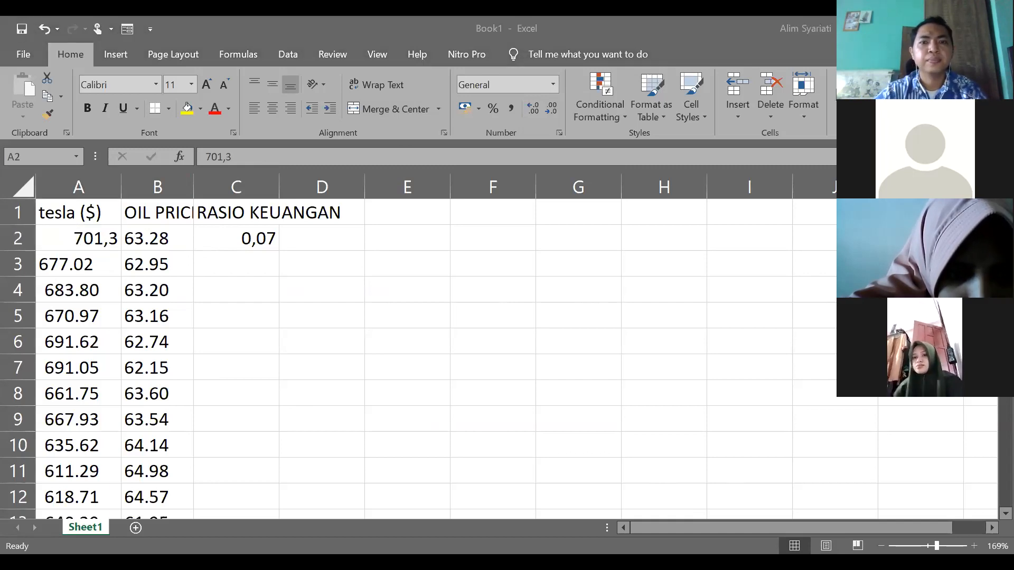
key(alt+Tab)
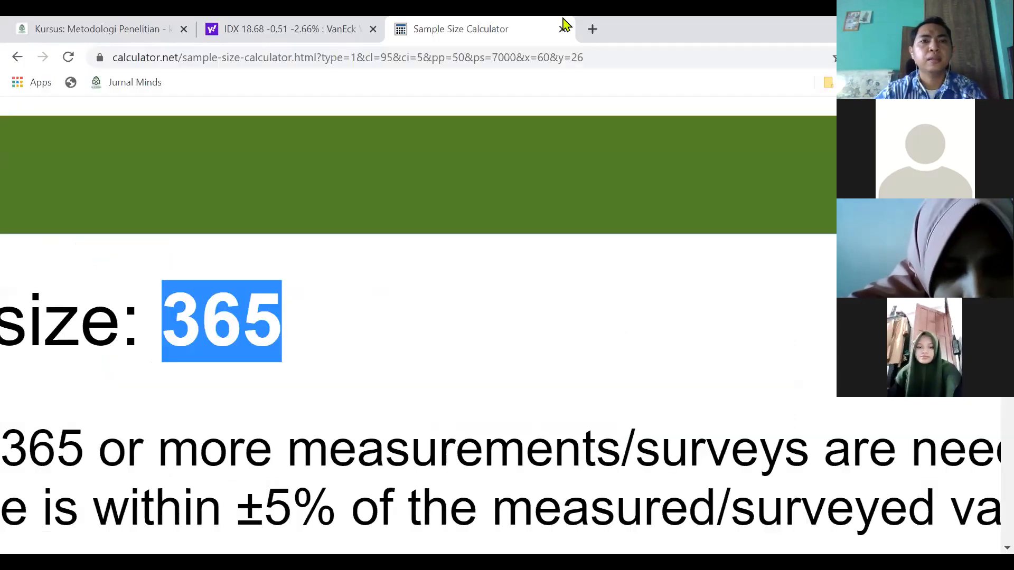
click(402, 62)
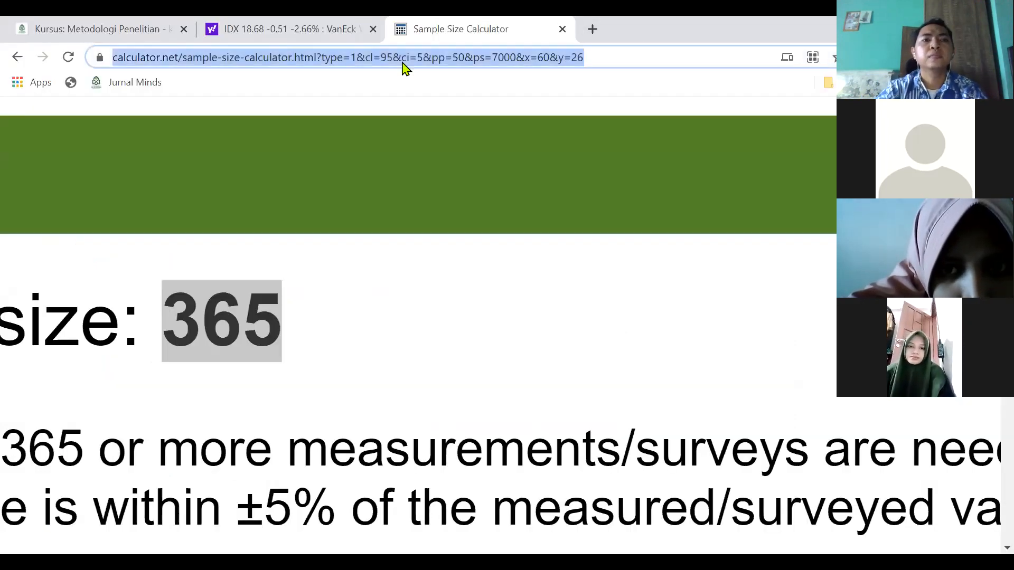
text(how to)
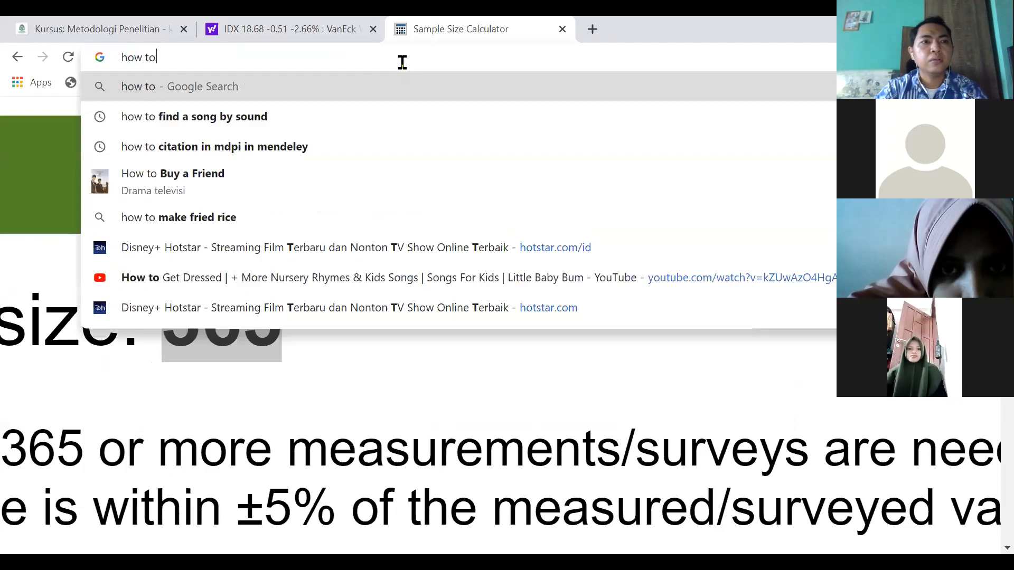
text( transform)
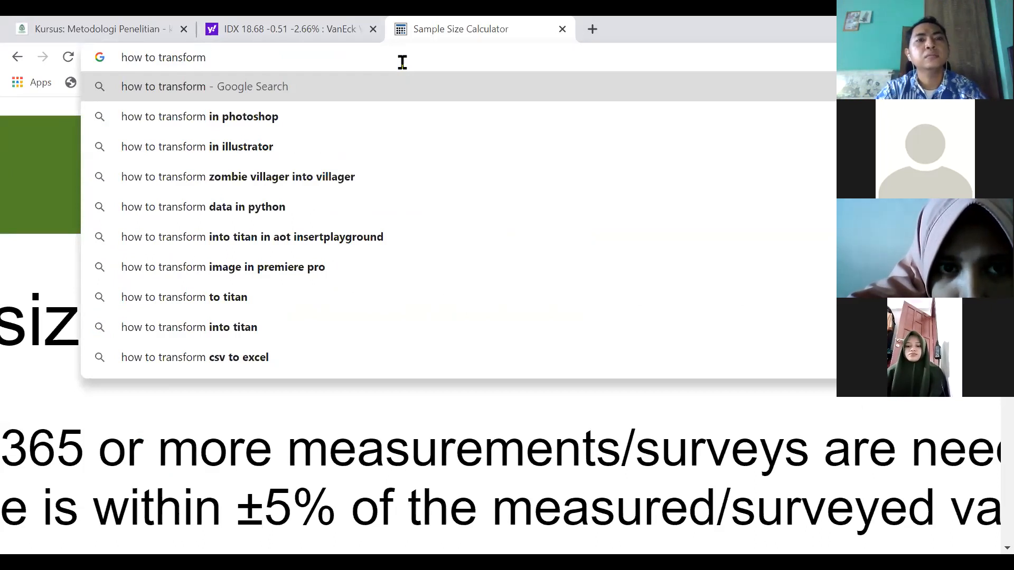
text(data i)
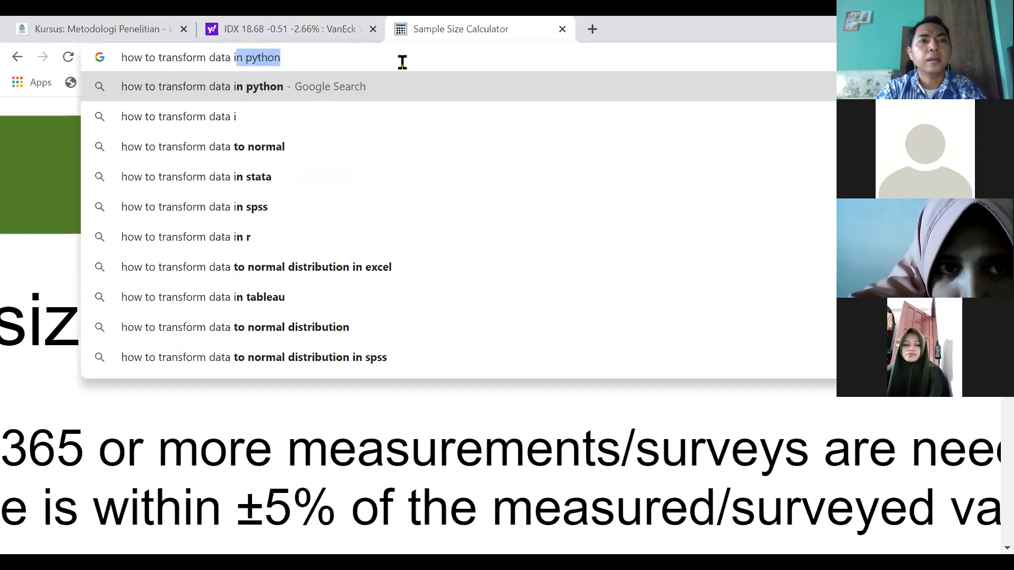
text(n excel )
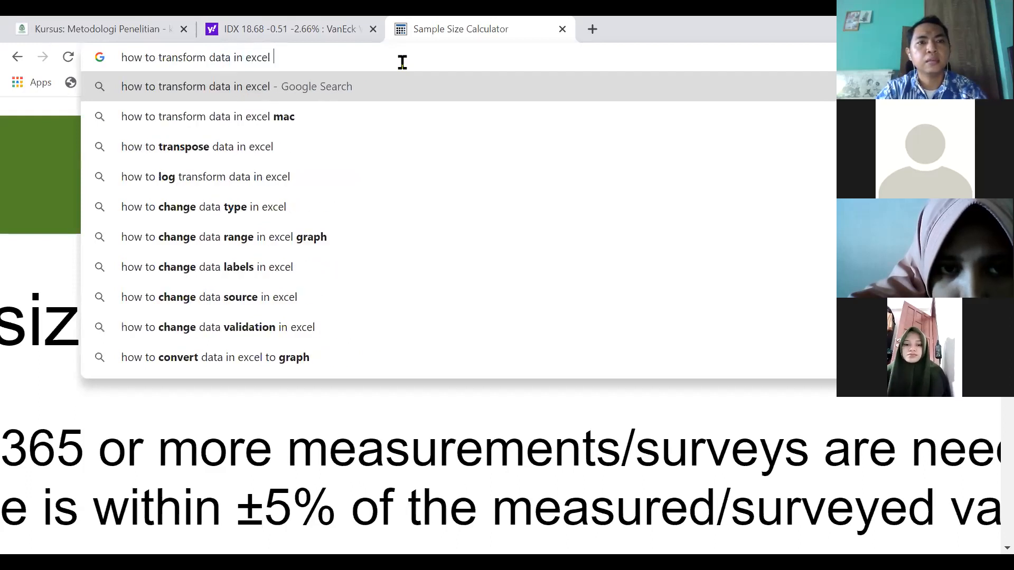
text(to comma)
key(Return)
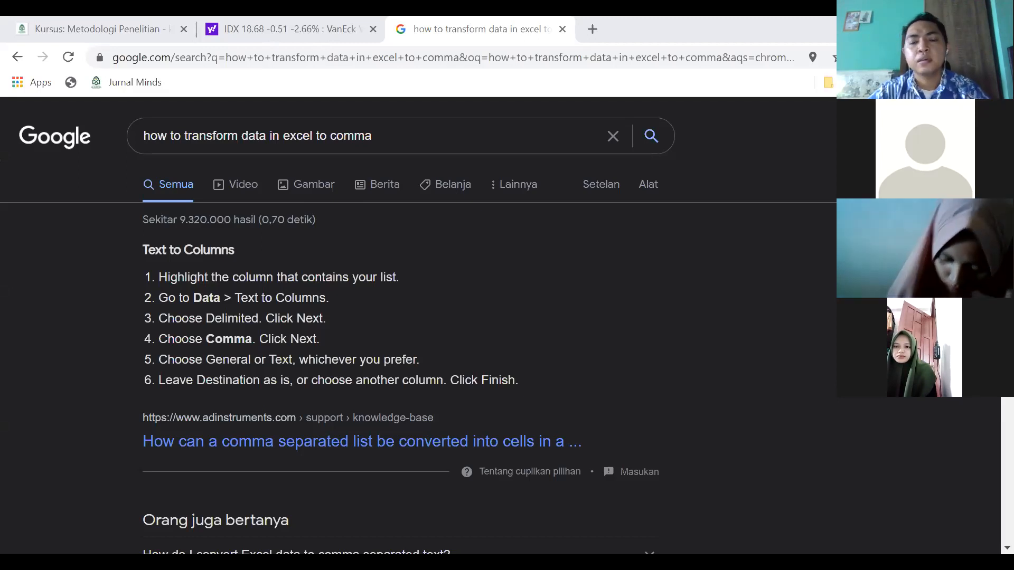
Step: Switch to SPSS and browse the Open Data dialog to the ekonomi manajerial folder under Google Drive's Course materials
key(alt+Tab)
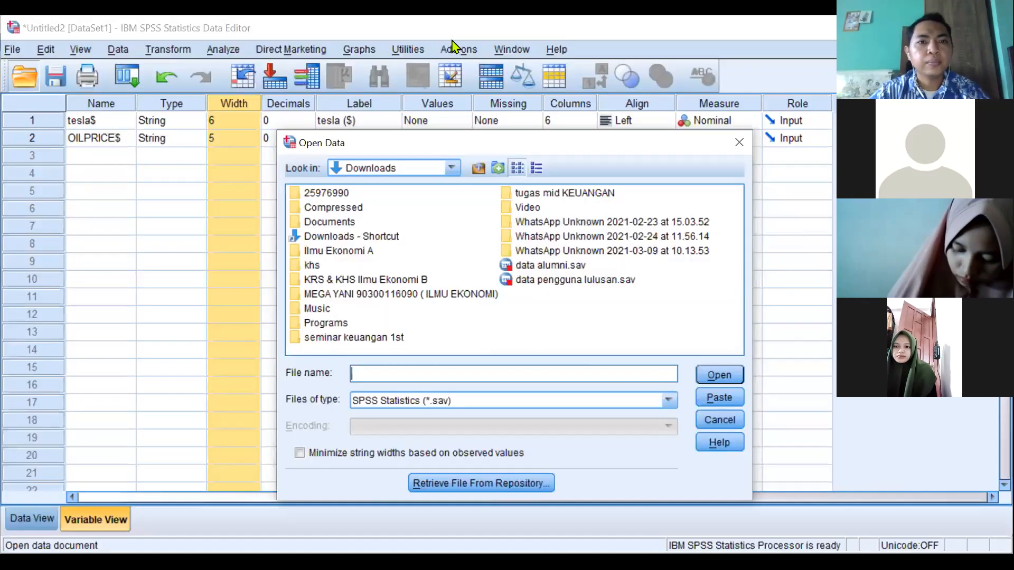
click(451, 168)
click(404, 242)
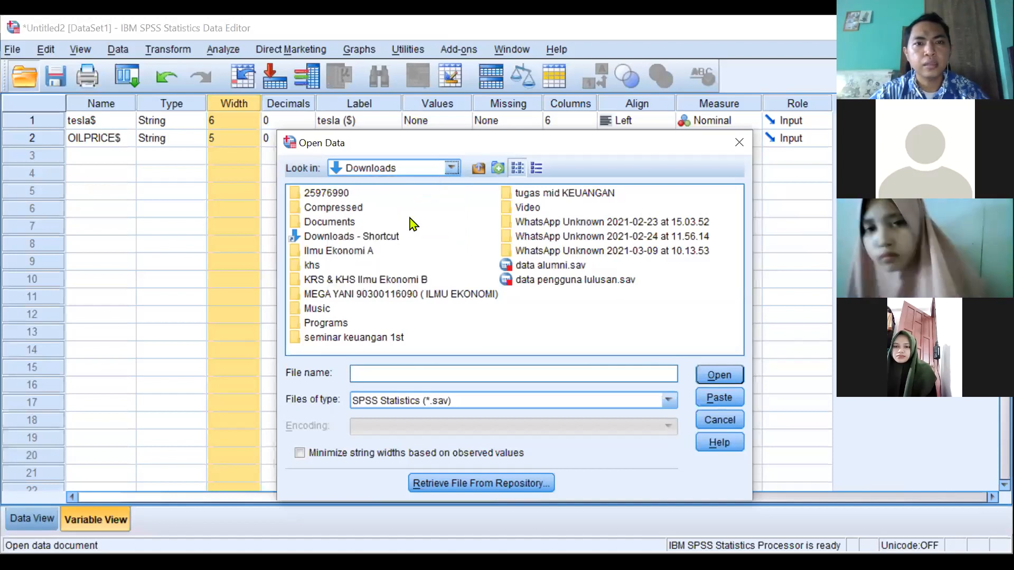
click(452, 169)
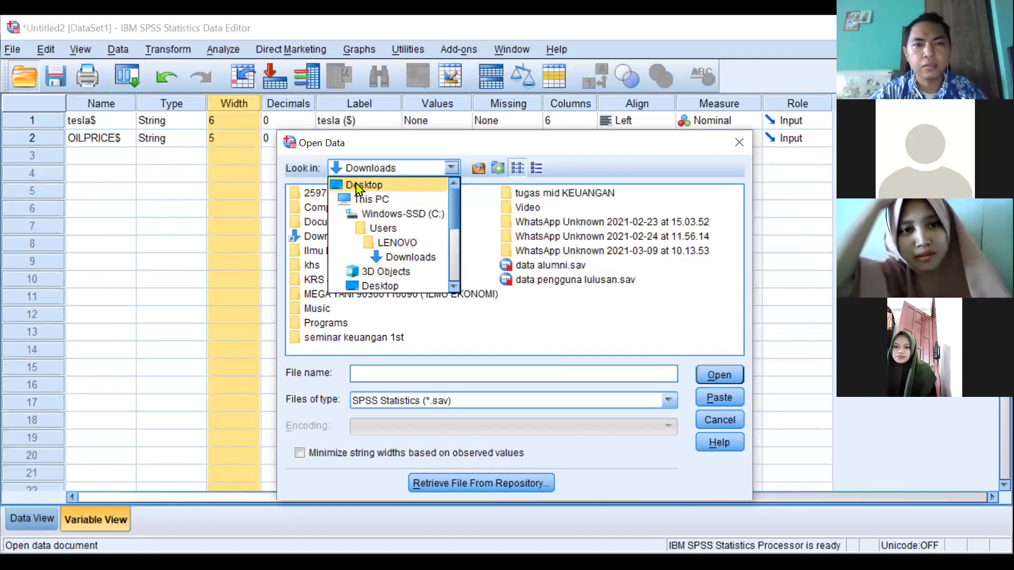
click(344, 193)
click(340, 252)
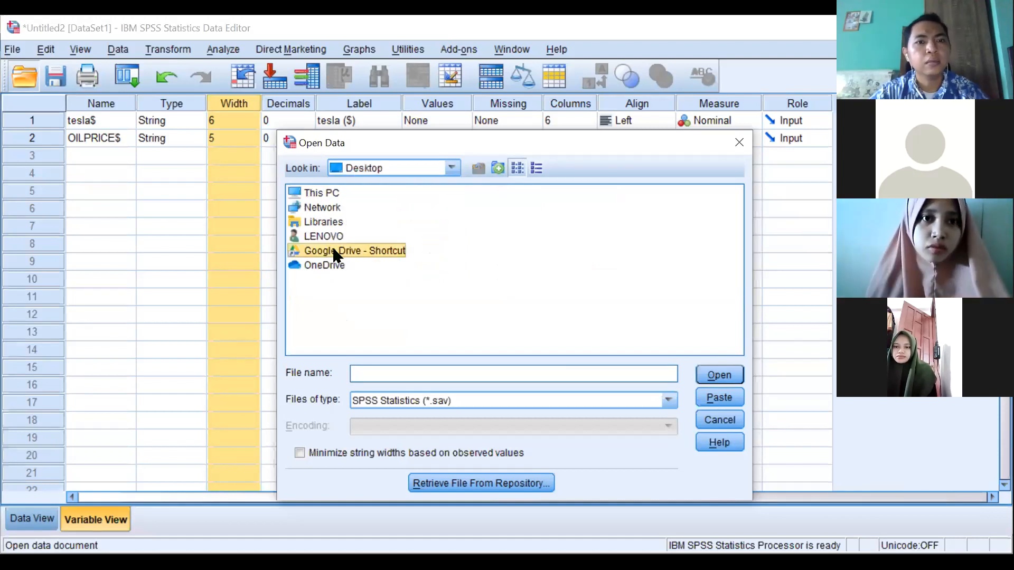
double_click(339, 253)
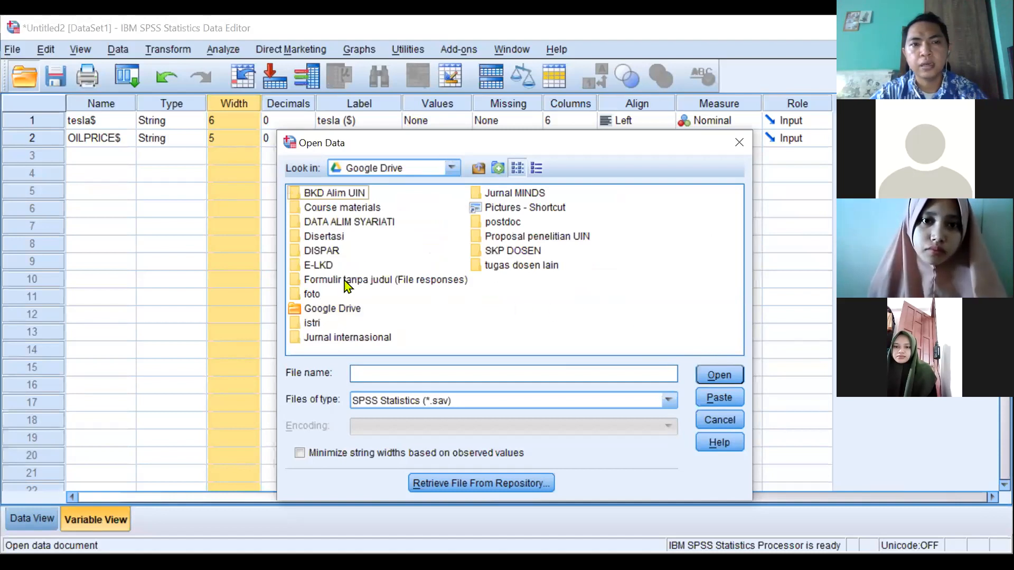
double_click(320, 209)
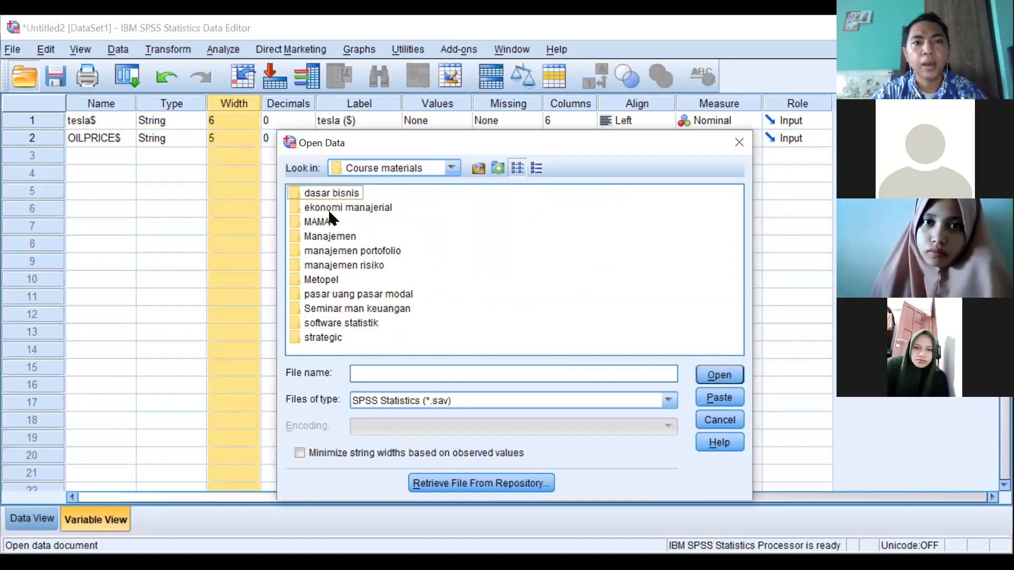
Step: Show Excel files and import Sheet1 of olah data.xlsx, reading variable names from the first row of data
click(669, 400)
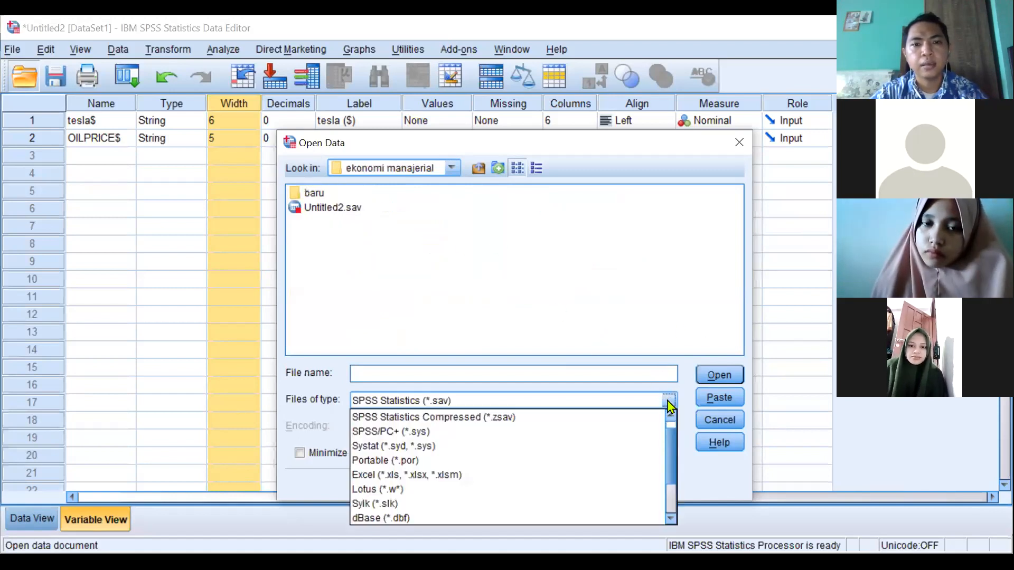
click(515, 475)
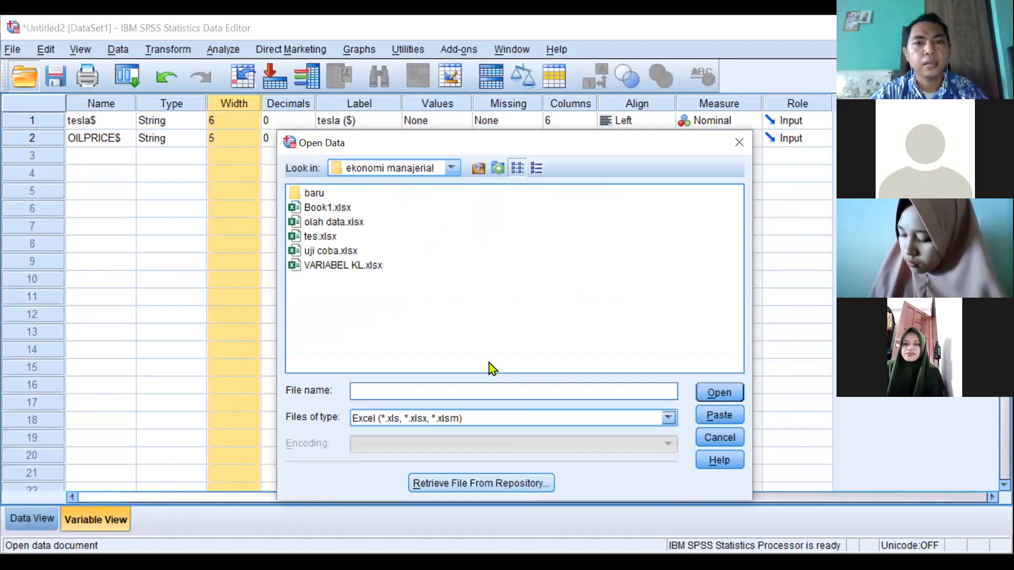
click(312, 222)
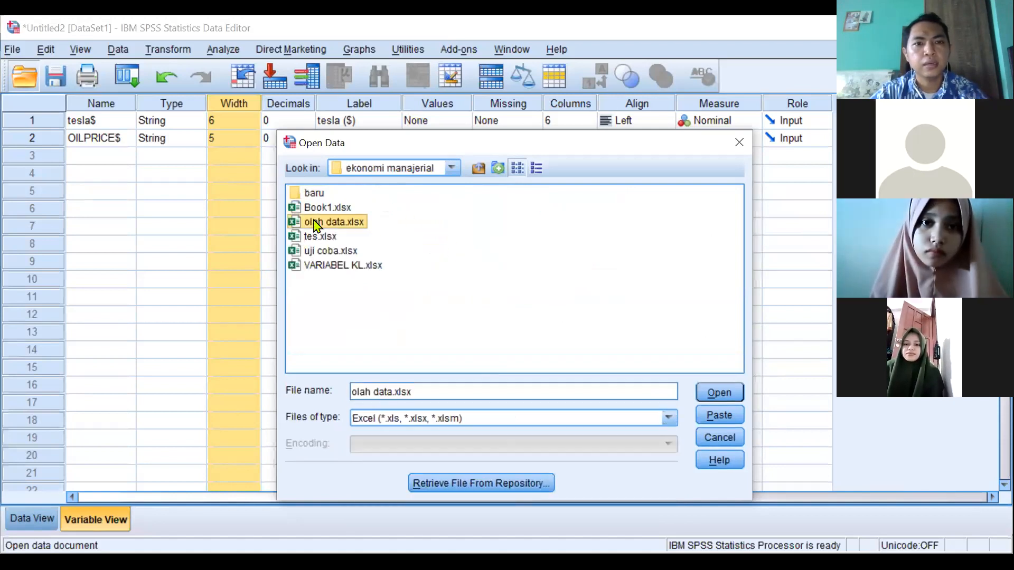
click(721, 399)
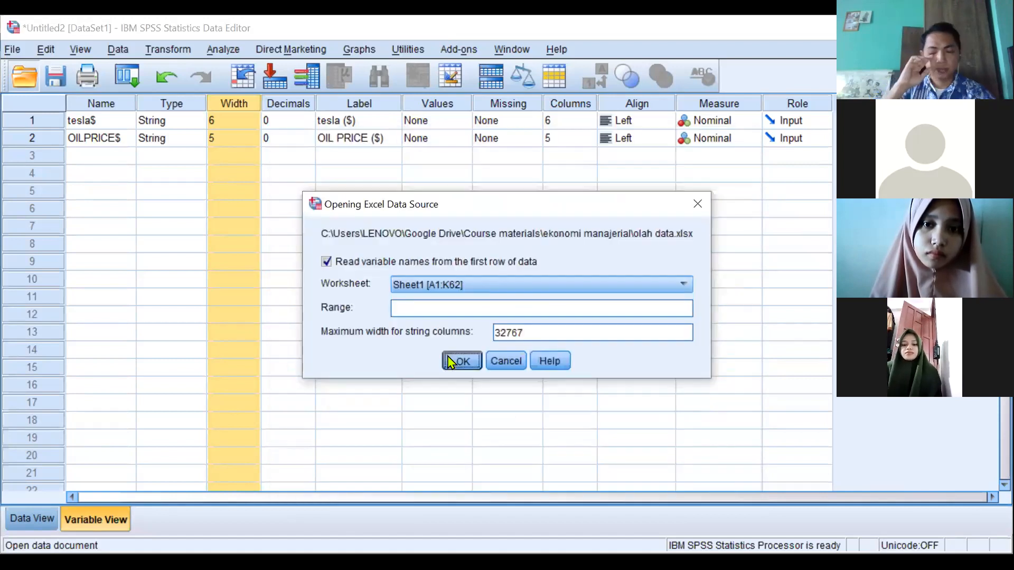
click(459, 361)
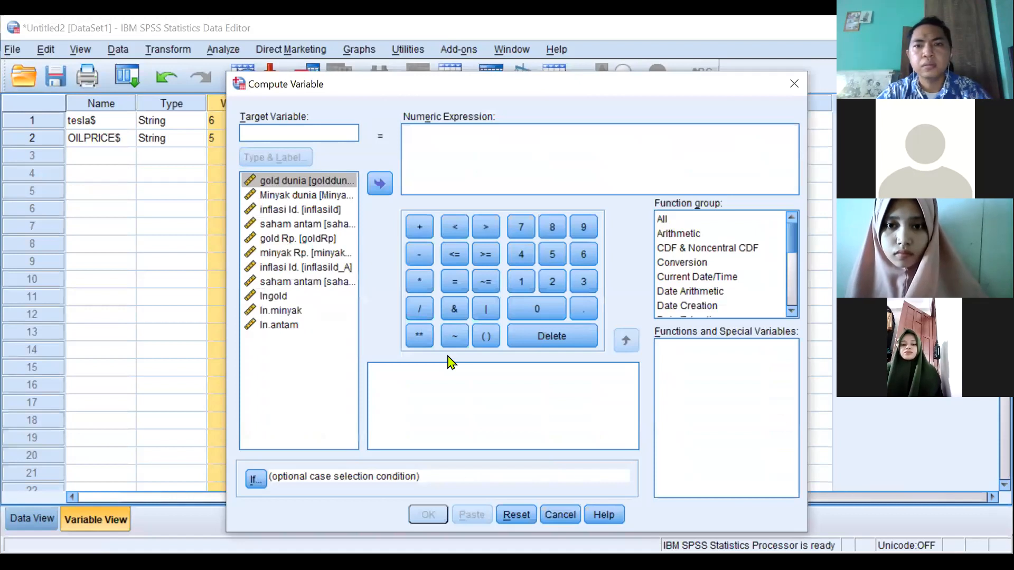
Step: Compute a new variable lngolddd as the arithmetic function LN(golddunia)
scroll(697, 292, down, 5)
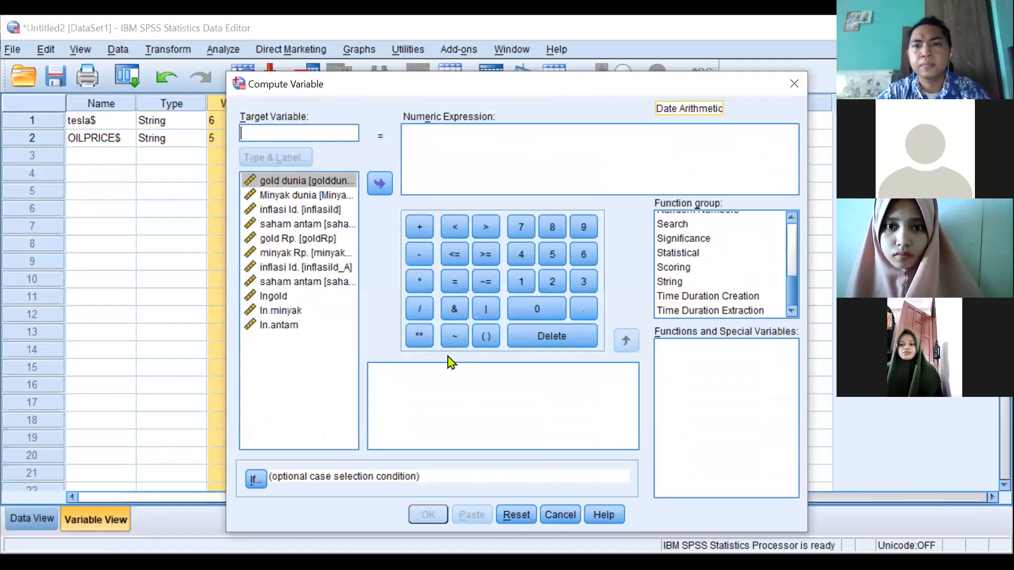
scroll(720, 264, up, 5)
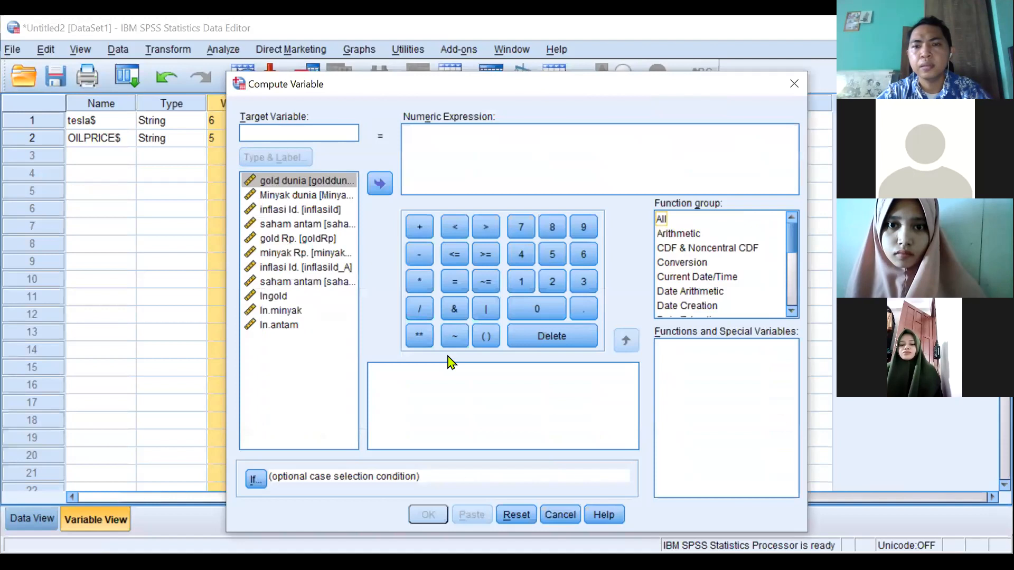
click(679, 233)
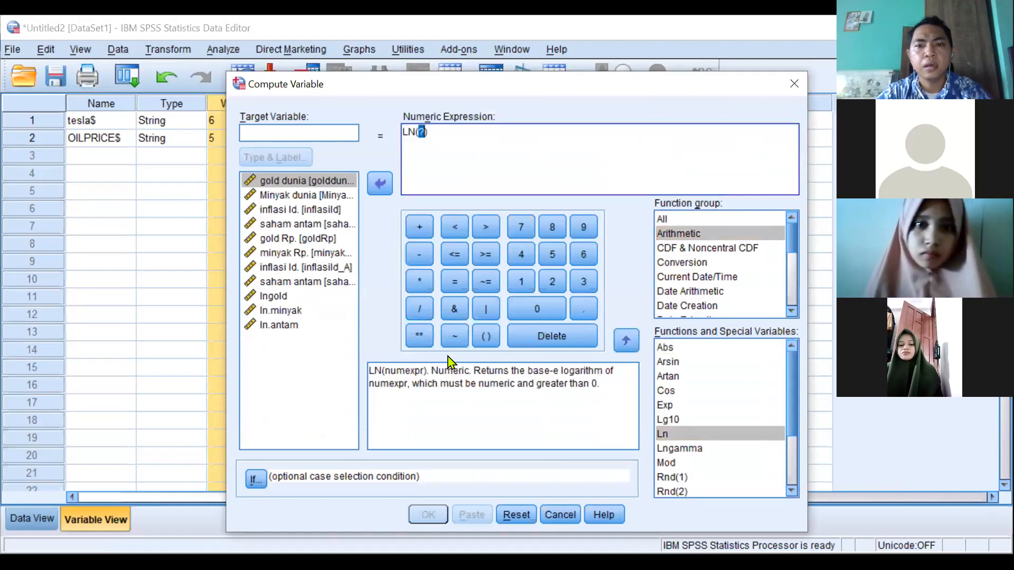
key(alt+t)
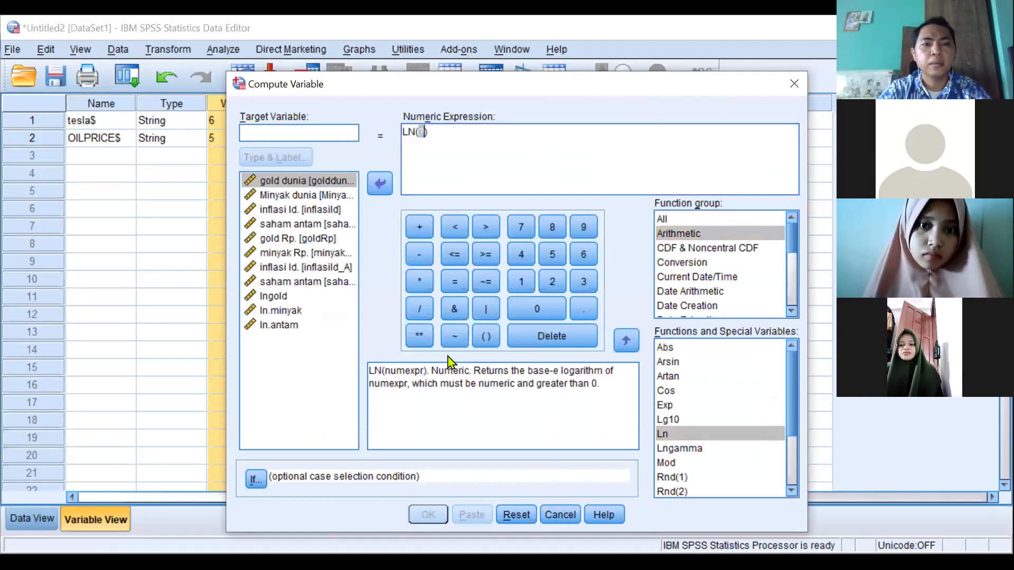
text(lng)
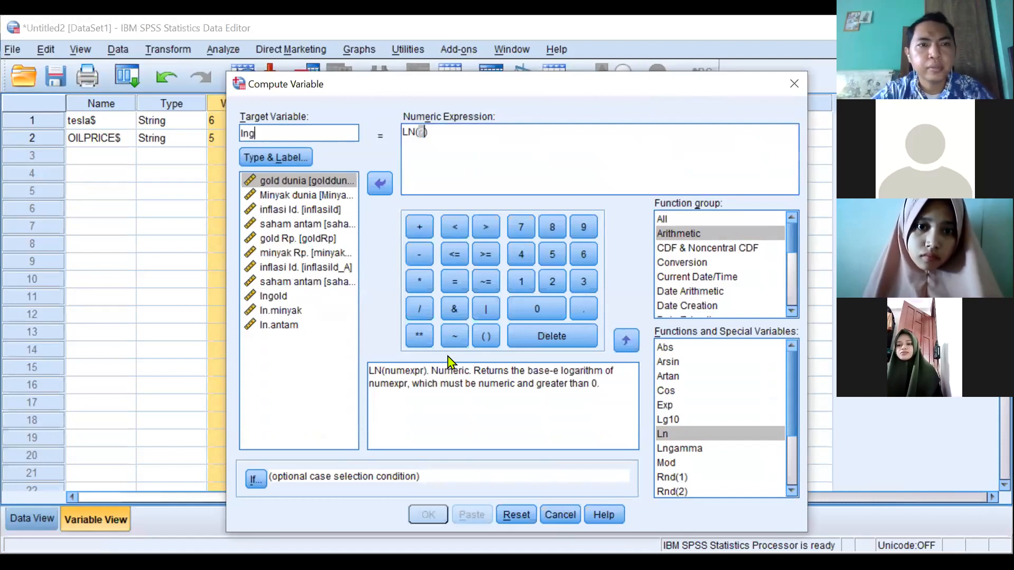
text(olddd)
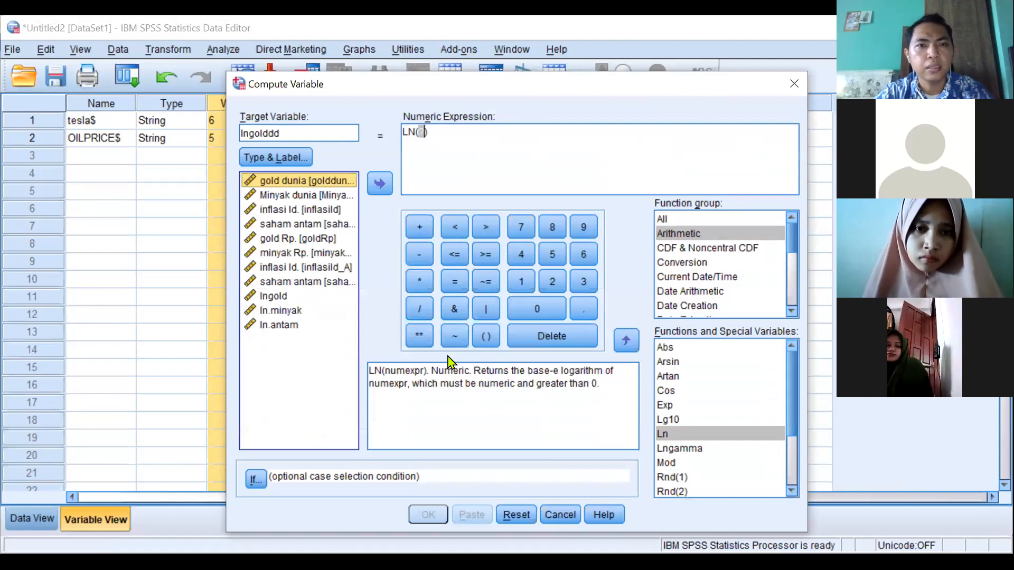
click(380, 183)
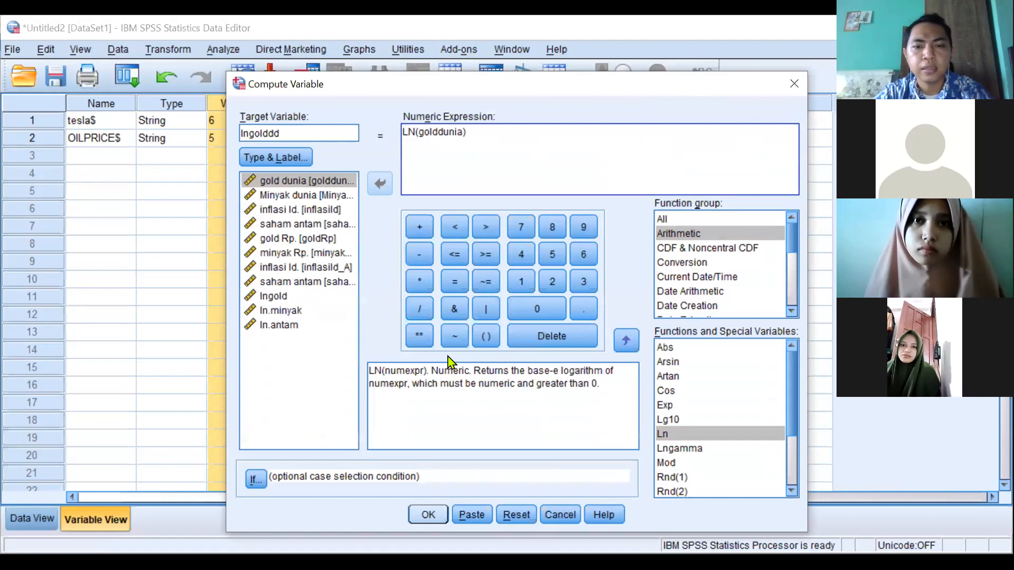
click(428, 515)
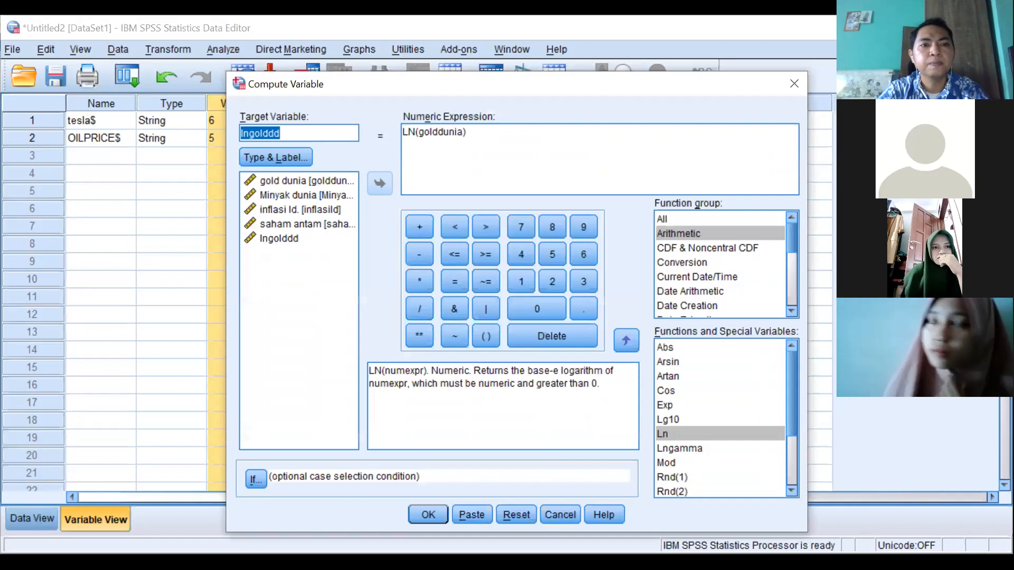
Step: Compute a new variable antamln with the numeric expression LN(sahamantam)
text(antamln)
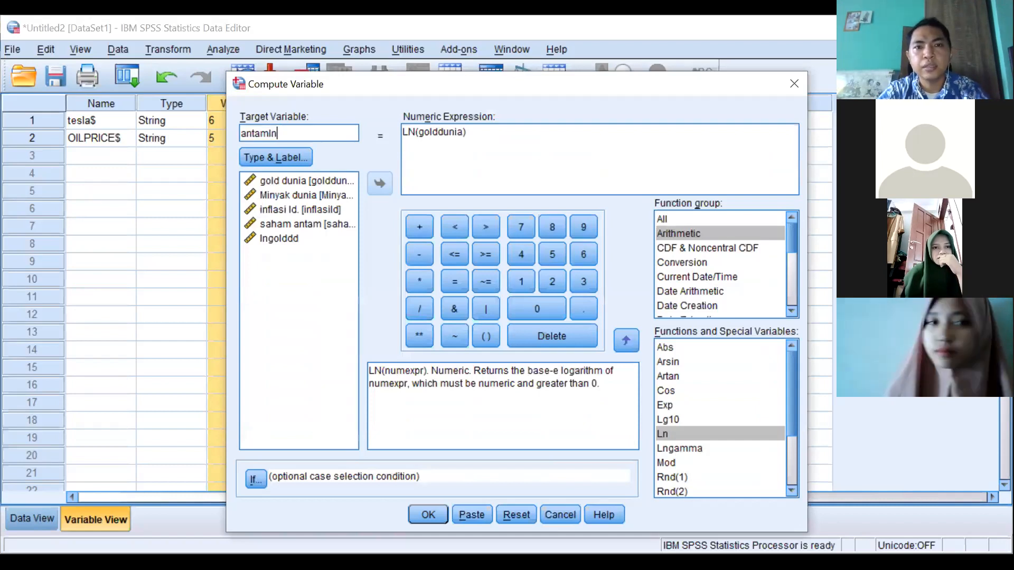
click(463, 133)
key(BackSpace)
key(BackSpace)
key(BackSpace)
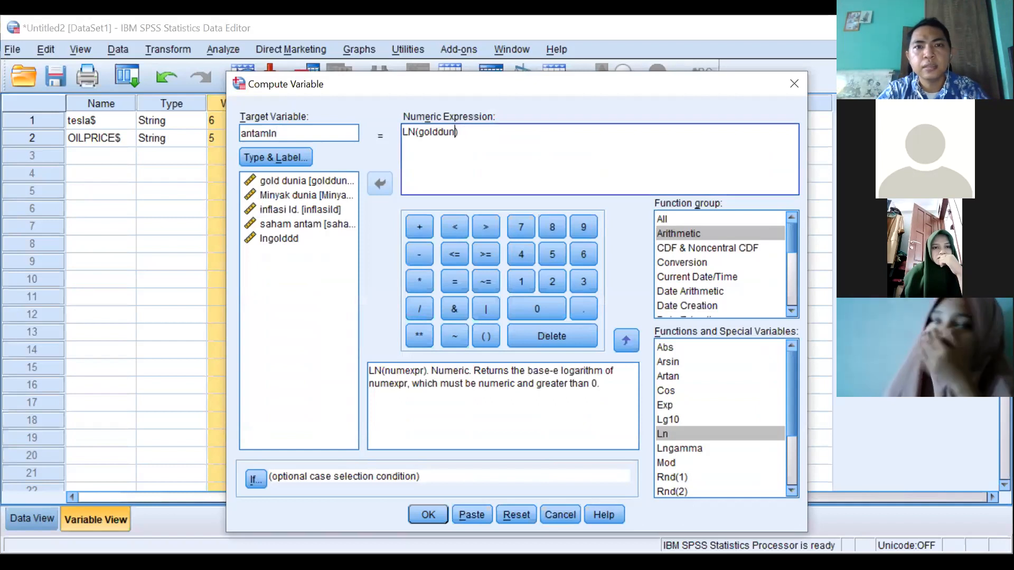
key(ctrl+a)
key(BackSpace)
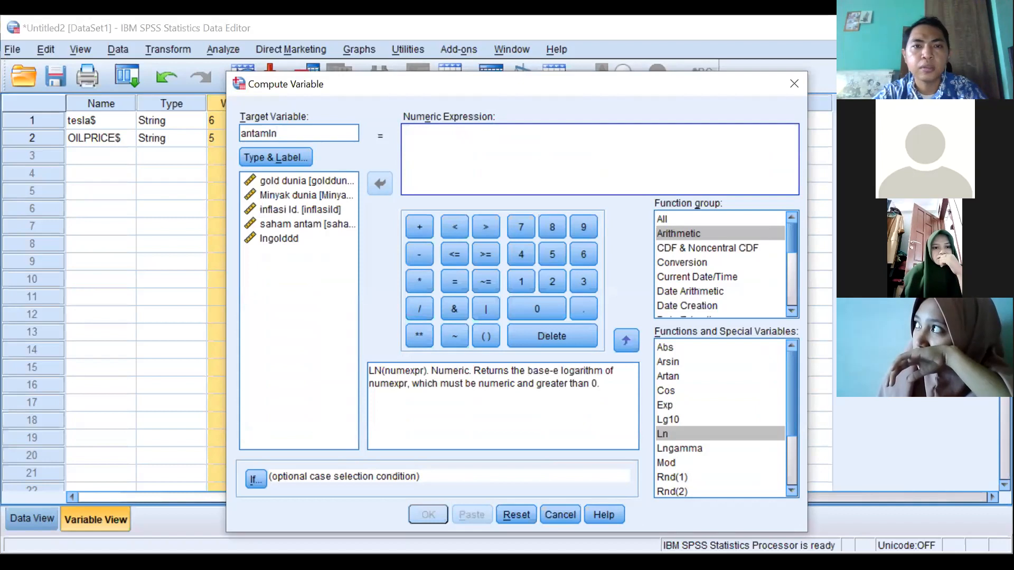
click(626, 341)
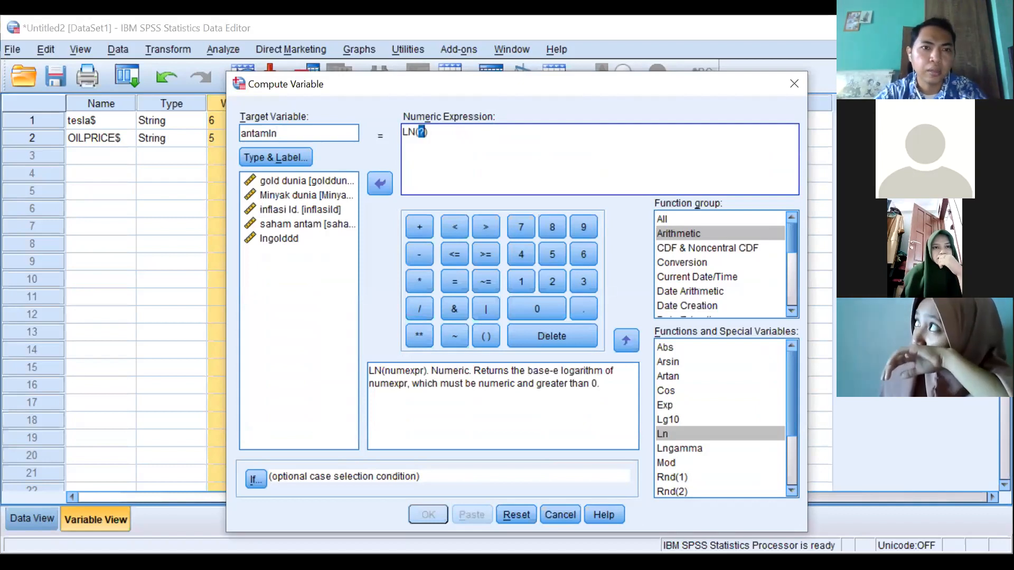
double_click(306, 224)
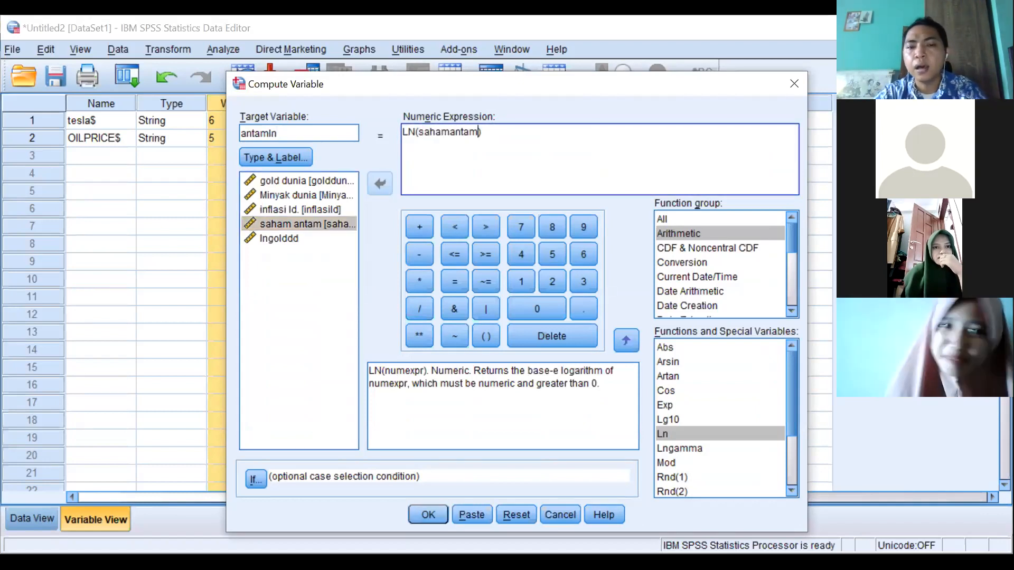
click(428, 515)
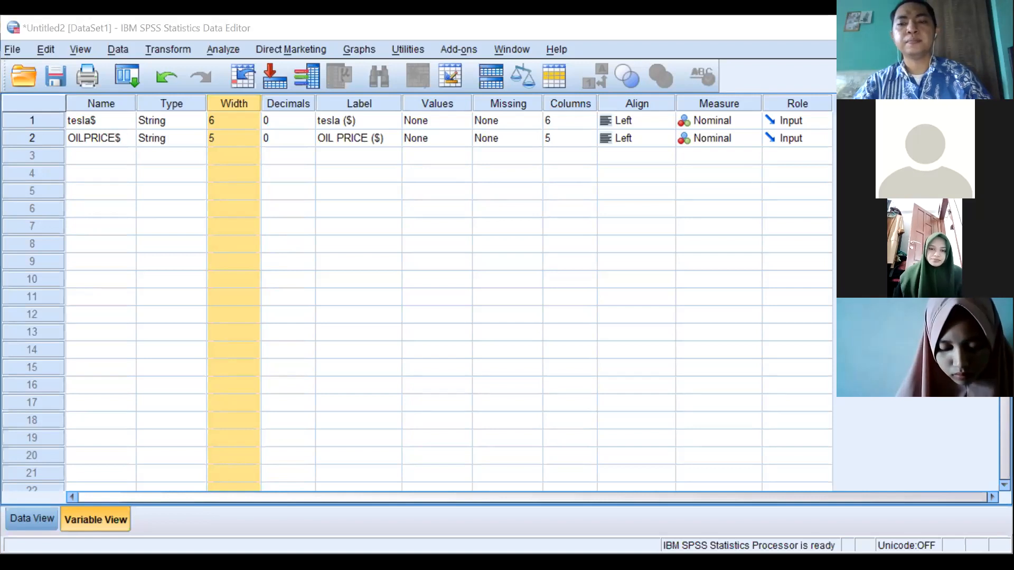
Step: Switch to the Menyusun data deskriptif presentation in PowerPoint and start the slide show from slide 10
key(alt+Tab)
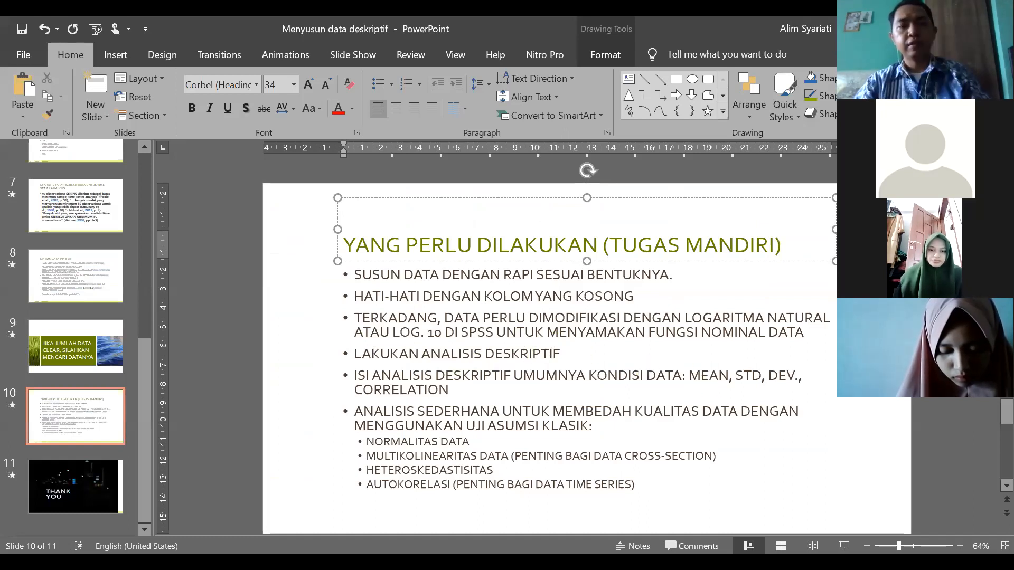
key(shift+F5)
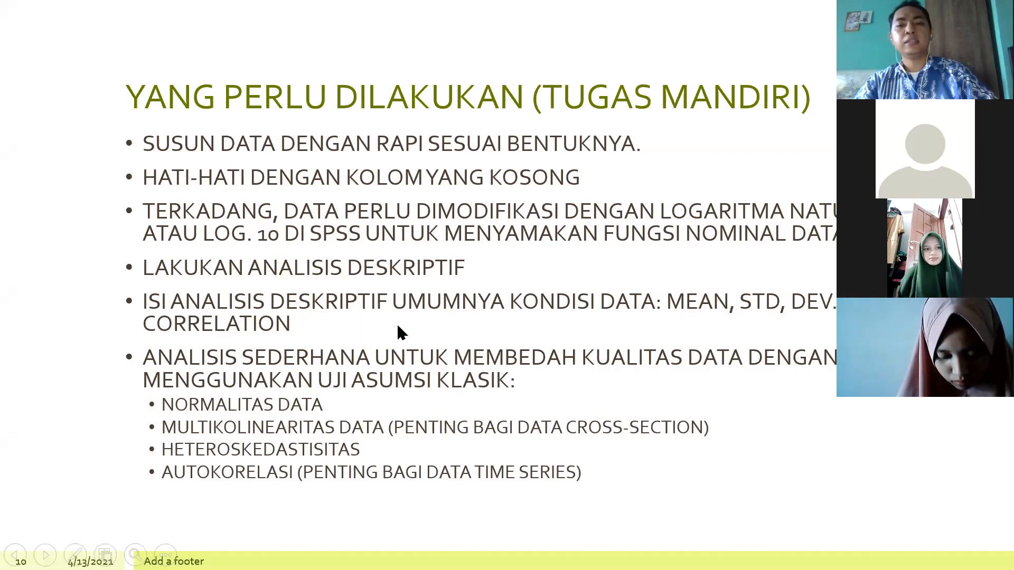
Step: End the slide show, switch to the SPSS Data Editor and set up a Frequencies analysis of antamln
key(Escape)
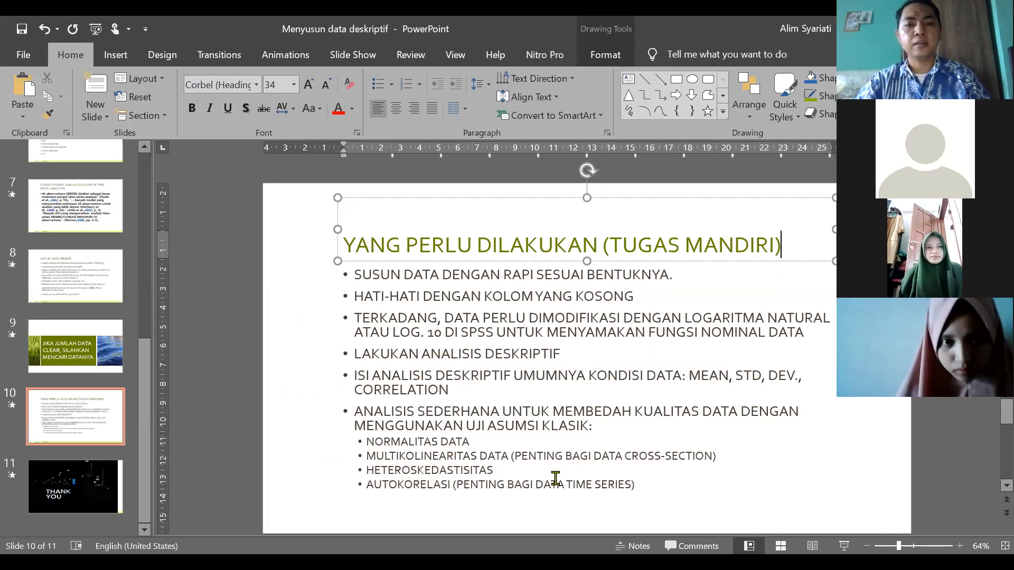
key(alt+Tab)
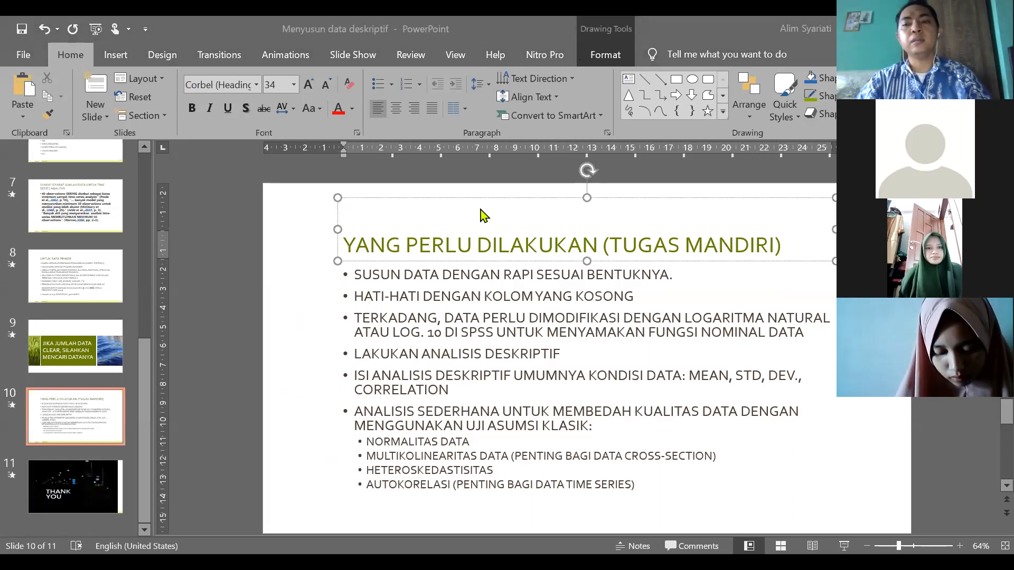
key(alt+Tab)
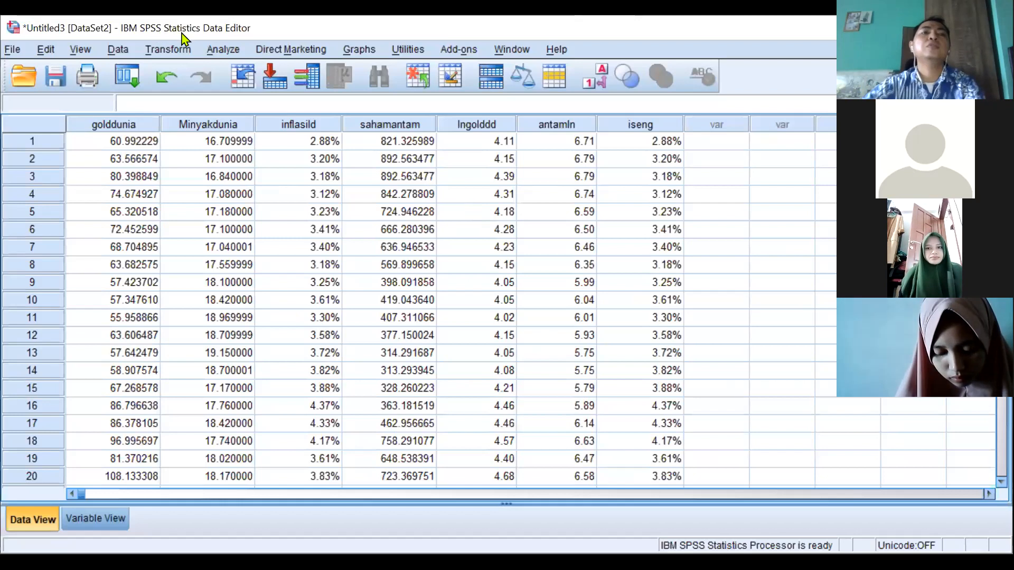
click(222, 50)
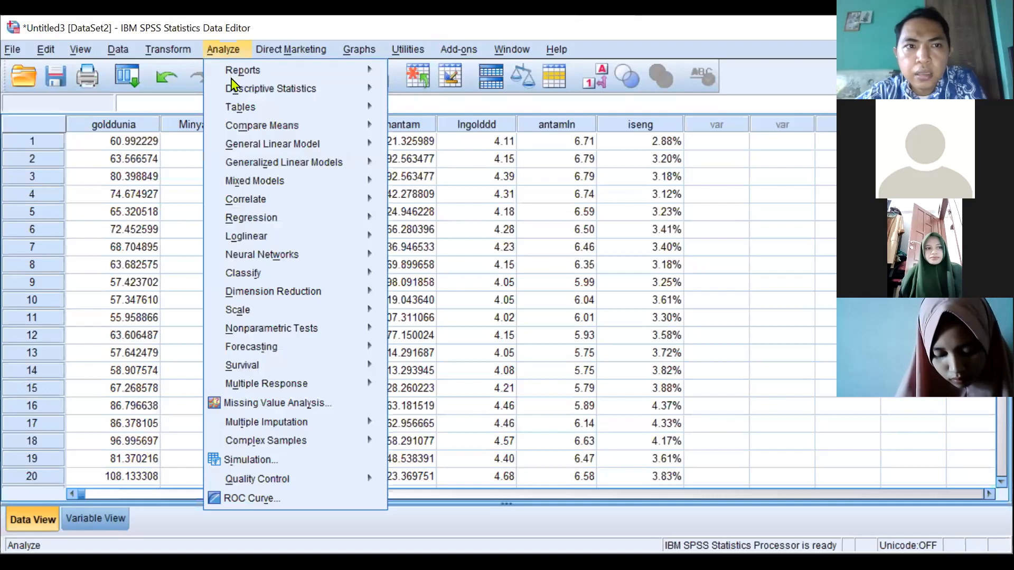
mouse_move(235, 85)
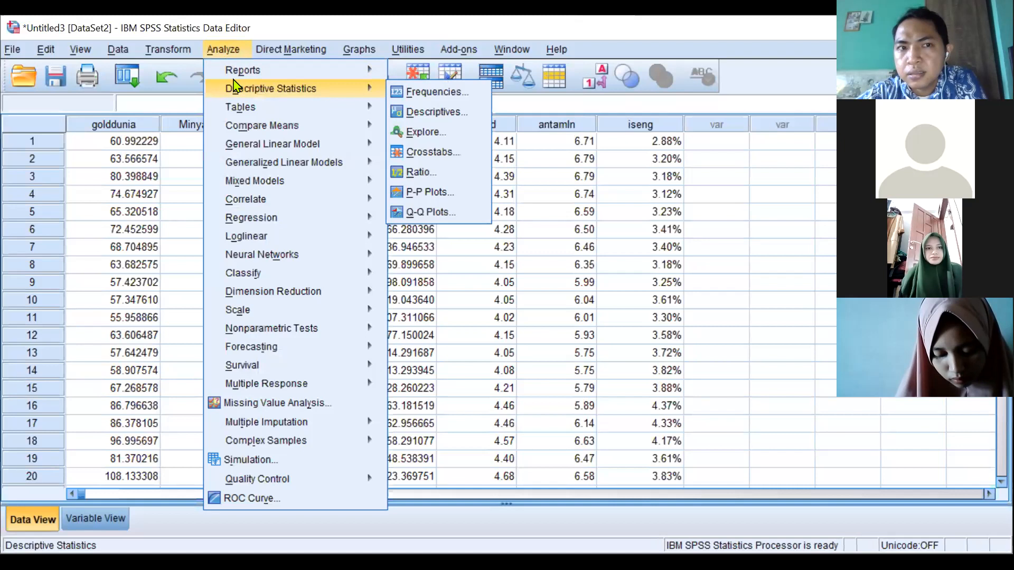
click(455, 94)
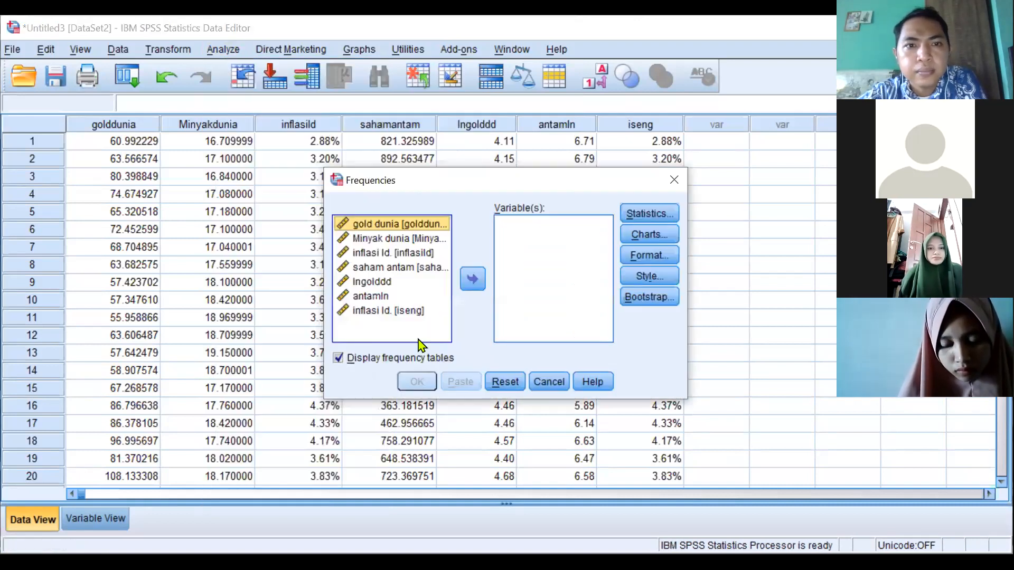
click(377, 298)
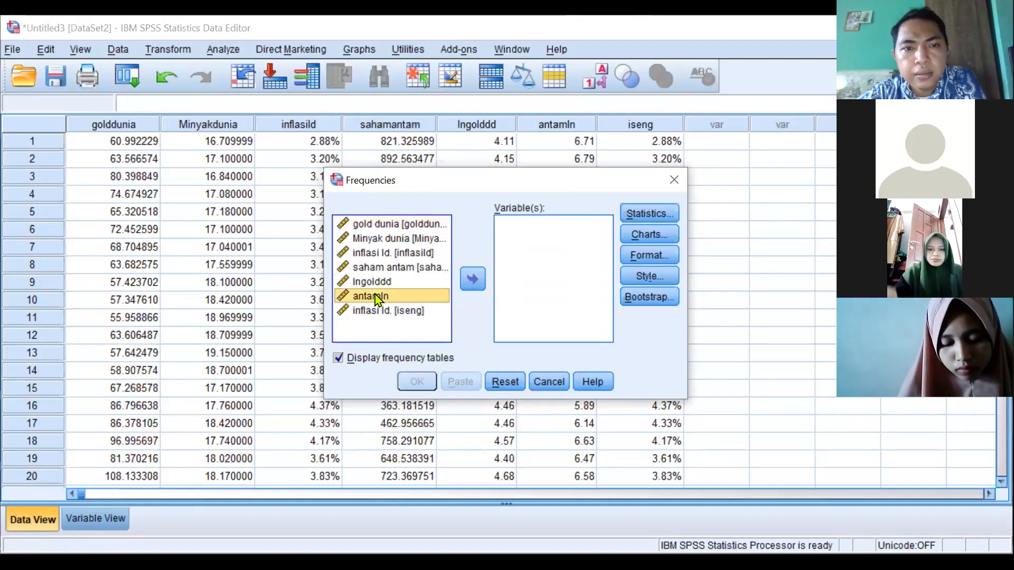
click(475, 280)
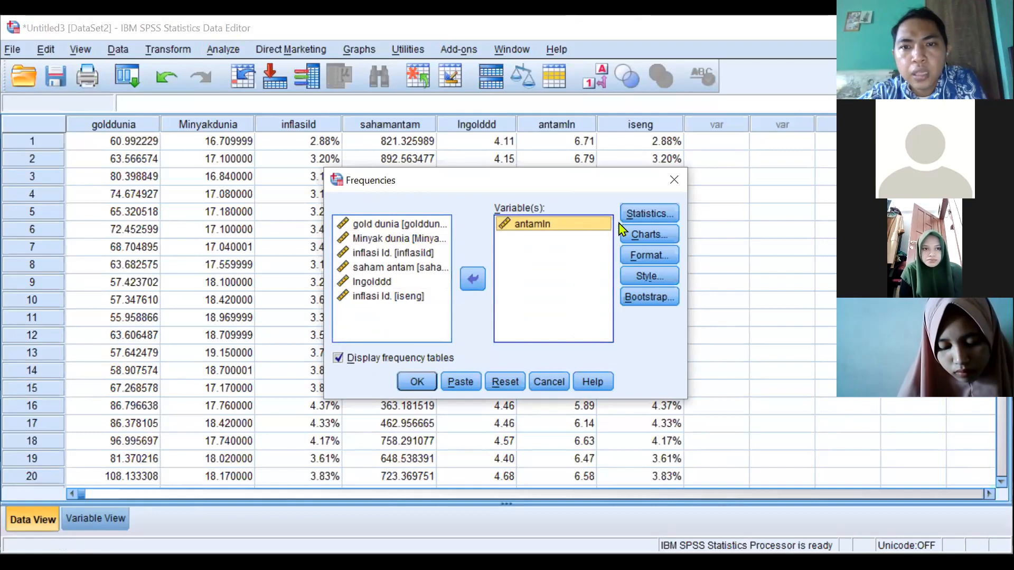
Step: Include mean, median, standard deviation, minimum and maximum in the Frequencies statistics and run the analysis
click(641, 217)
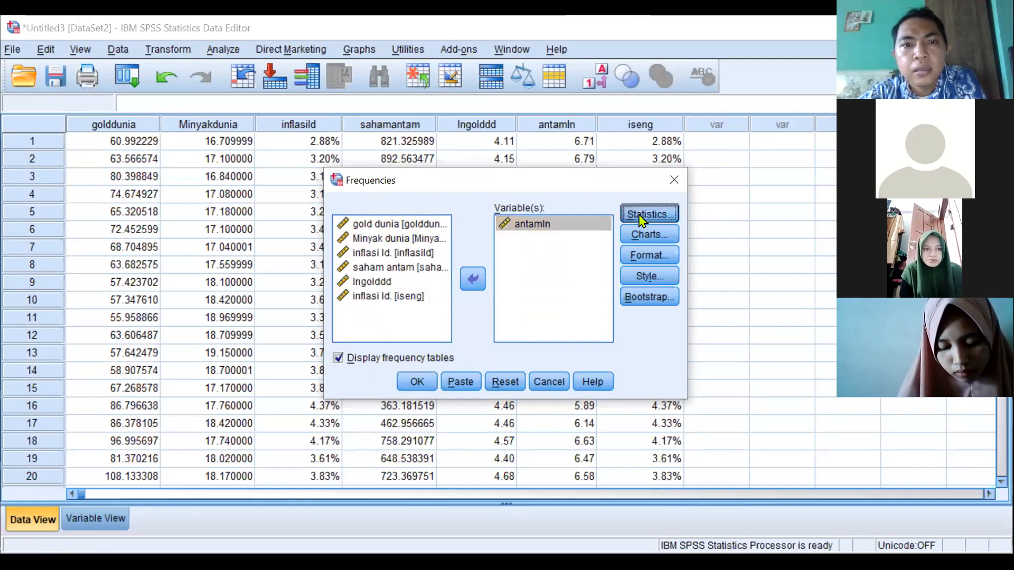
click(549, 182)
click(549, 199)
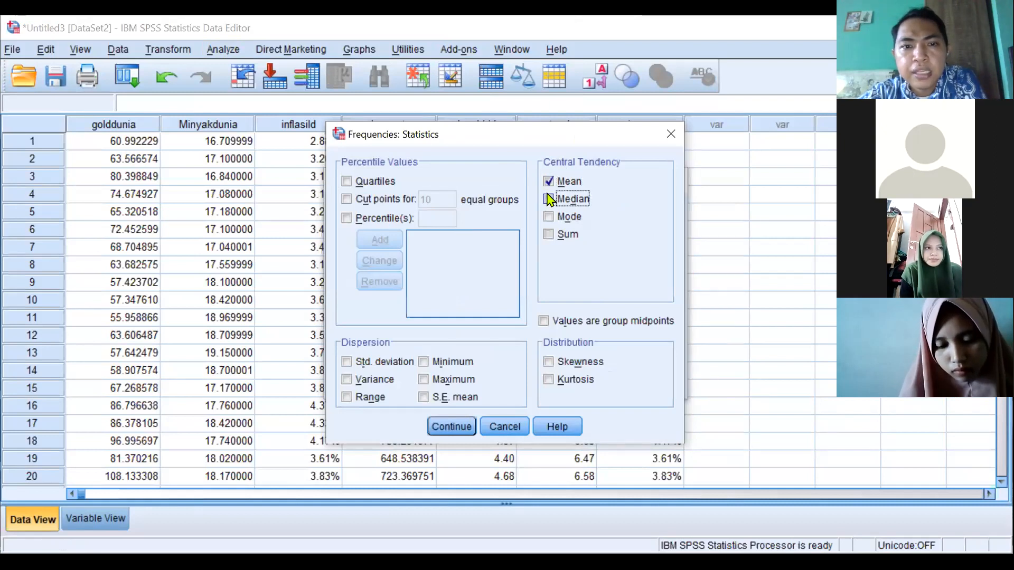
click(347, 363)
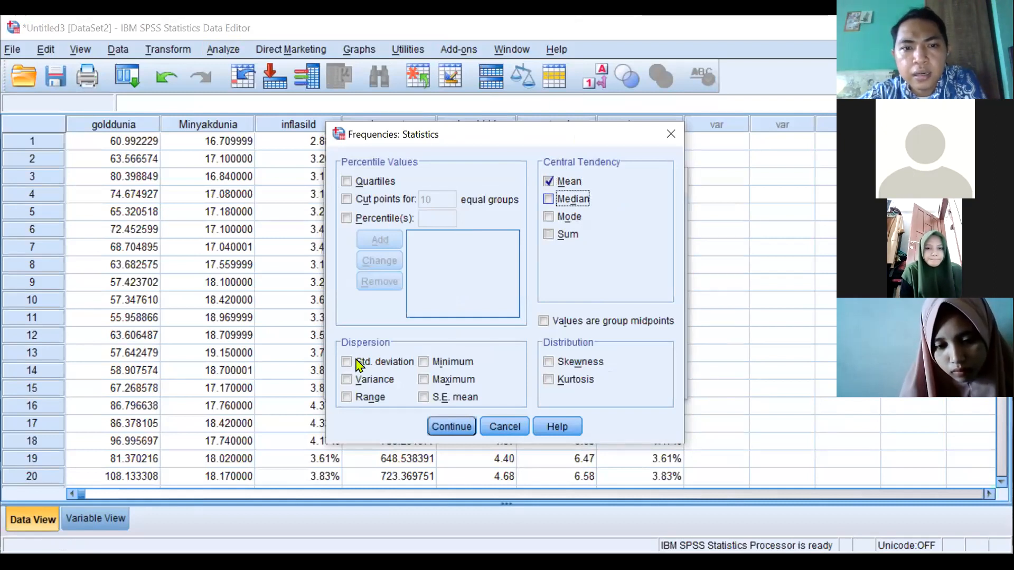
click(424, 363)
click(426, 380)
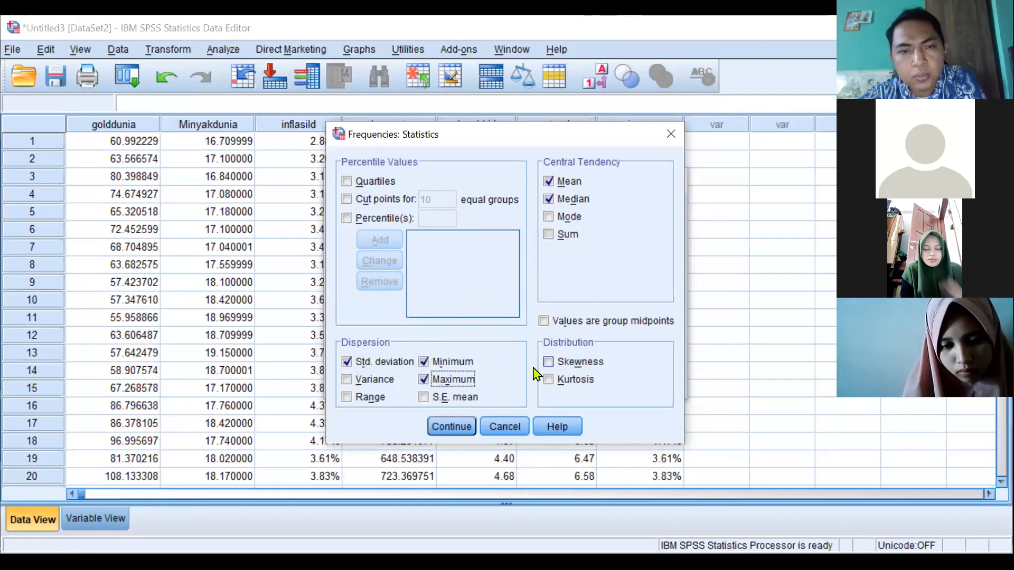
click(453, 426)
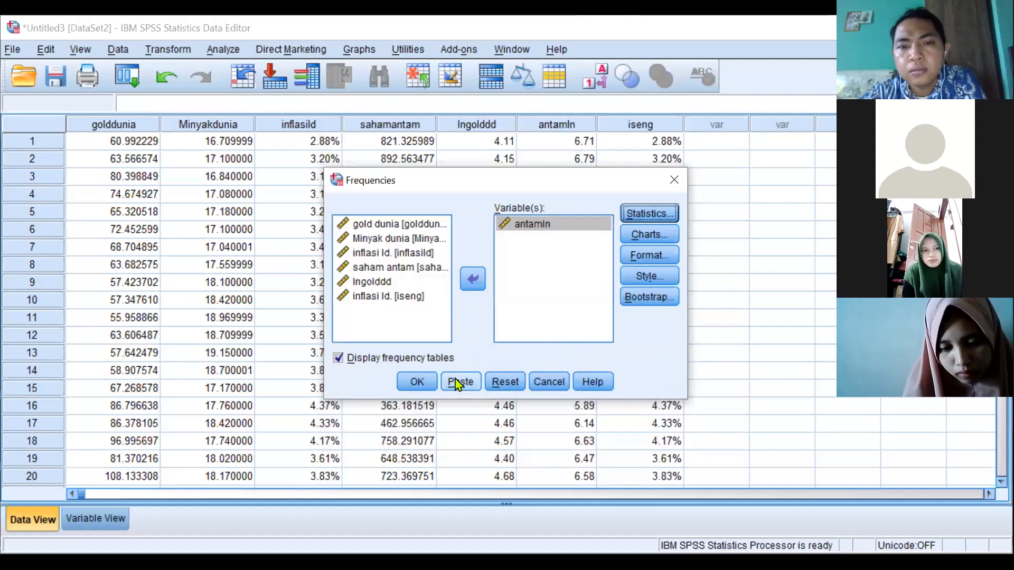
click(414, 384)
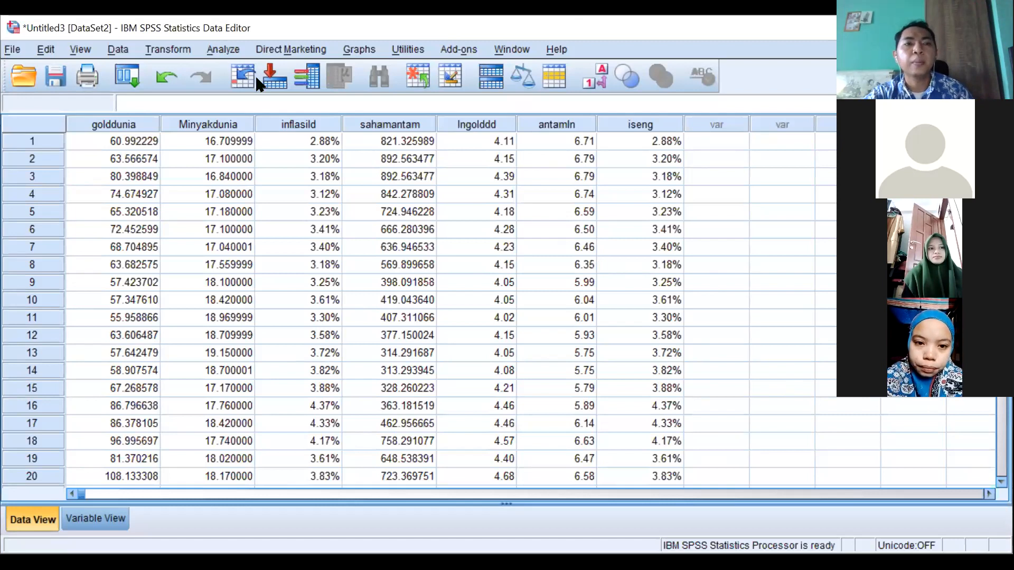
Step: Set up a Descriptives analysis with the variables antamln, inflasi Id. [iseng] and Minyak dunia
click(223, 50)
mouse_move(271, 89)
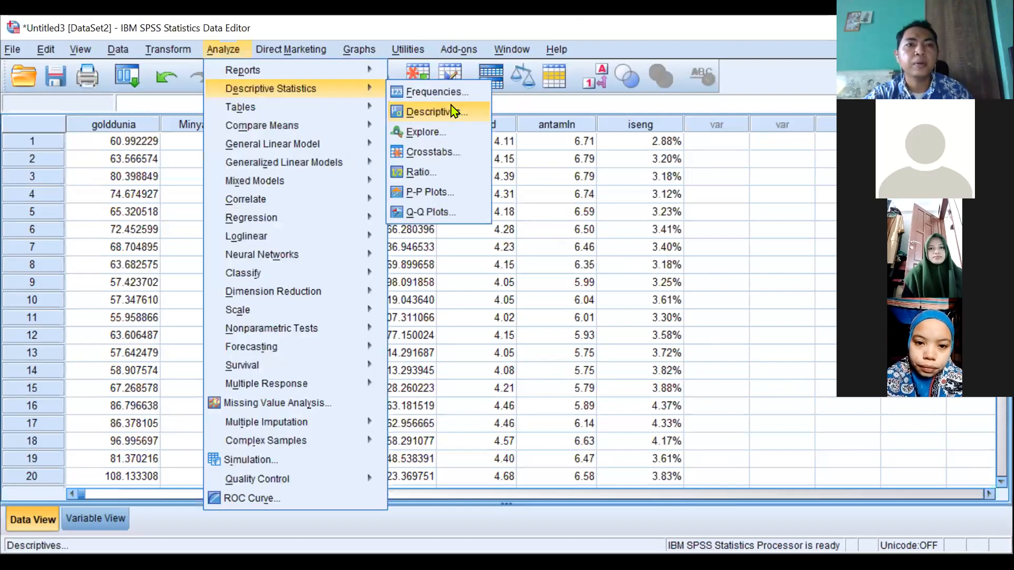
click(452, 111)
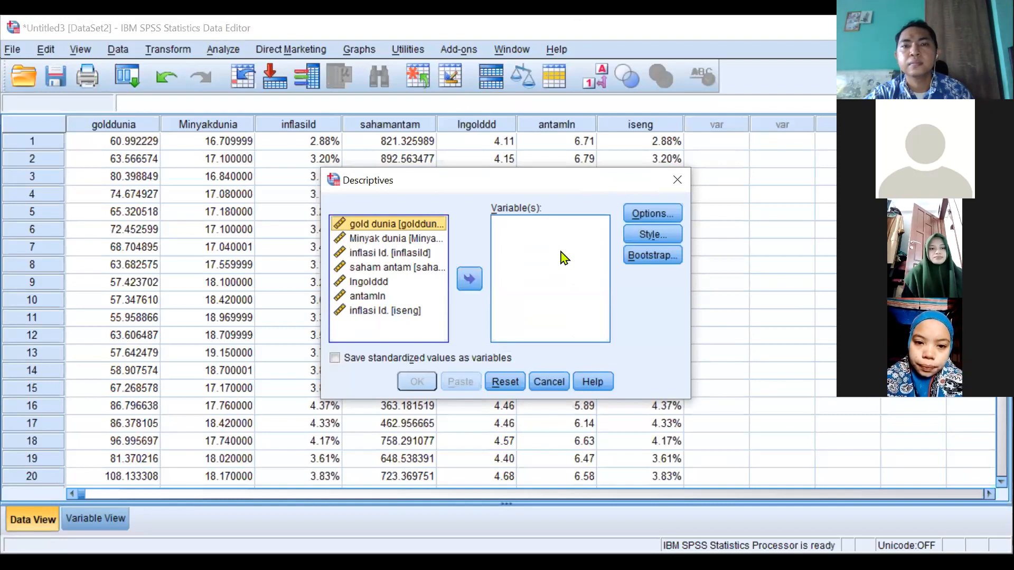
click(445, 295)
click(467, 284)
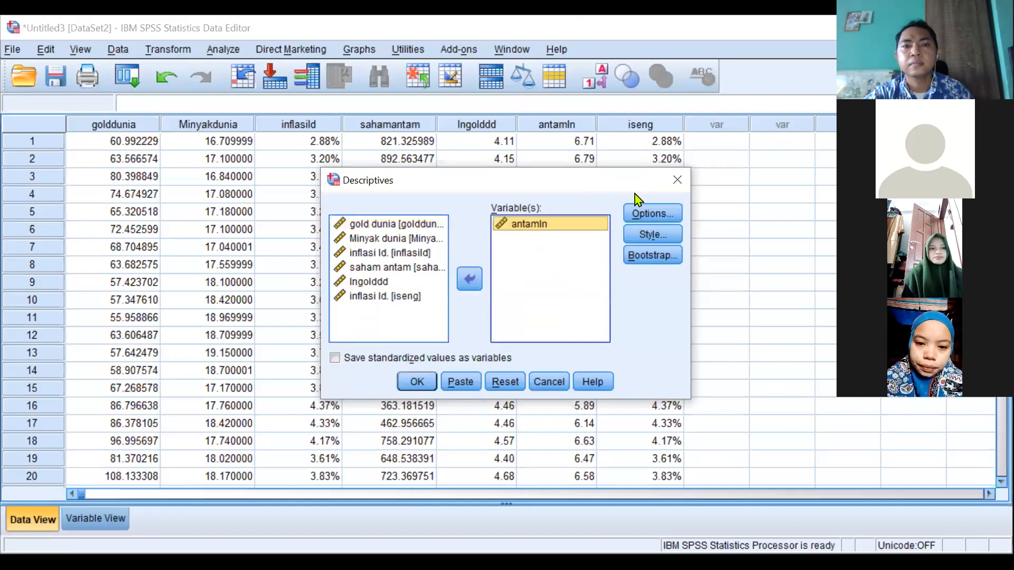
click(372, 239)
click(373, 297)
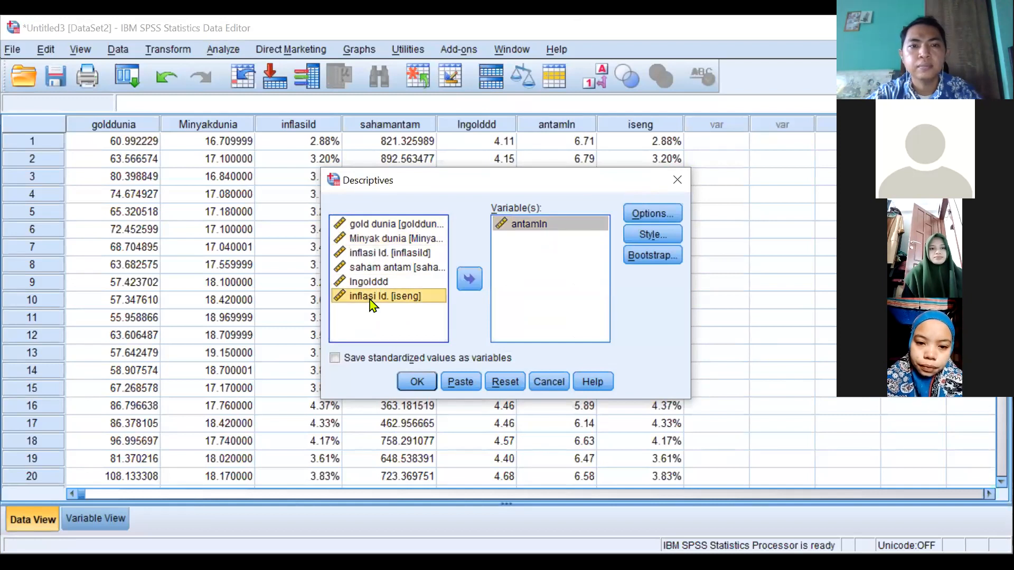
click(469, 279)
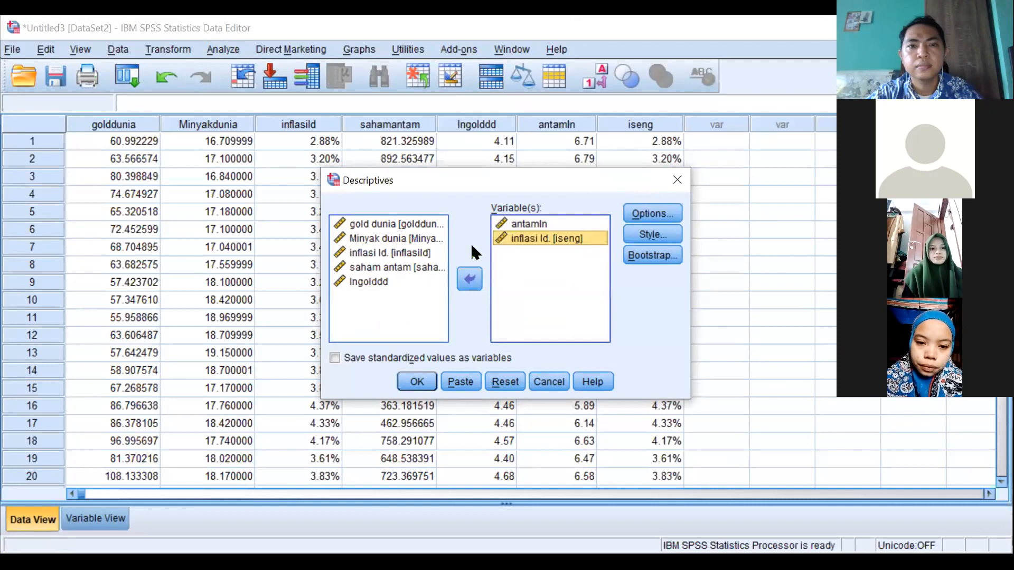
click(377, 253)
click(385, 239)
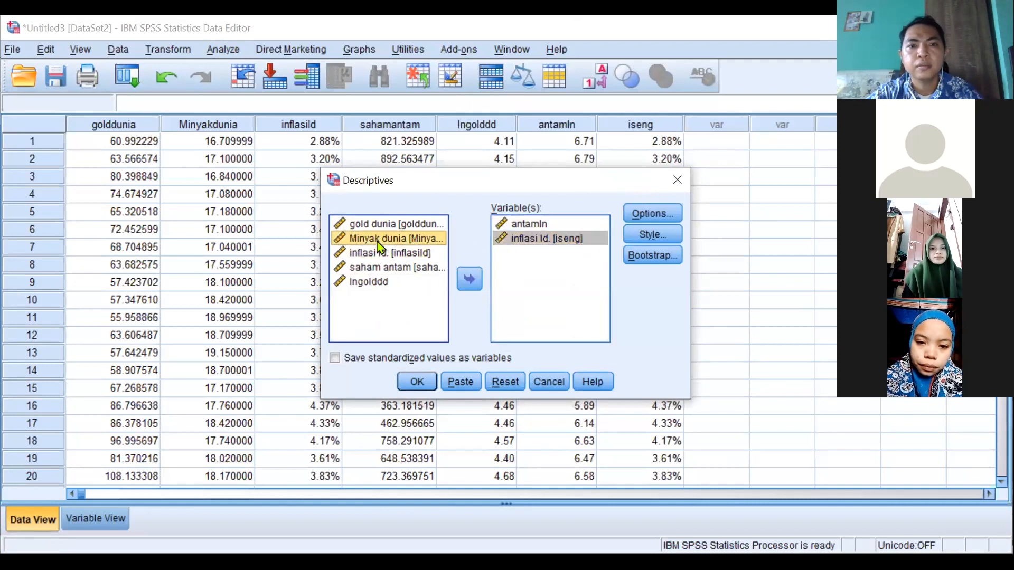
click(468, 280)
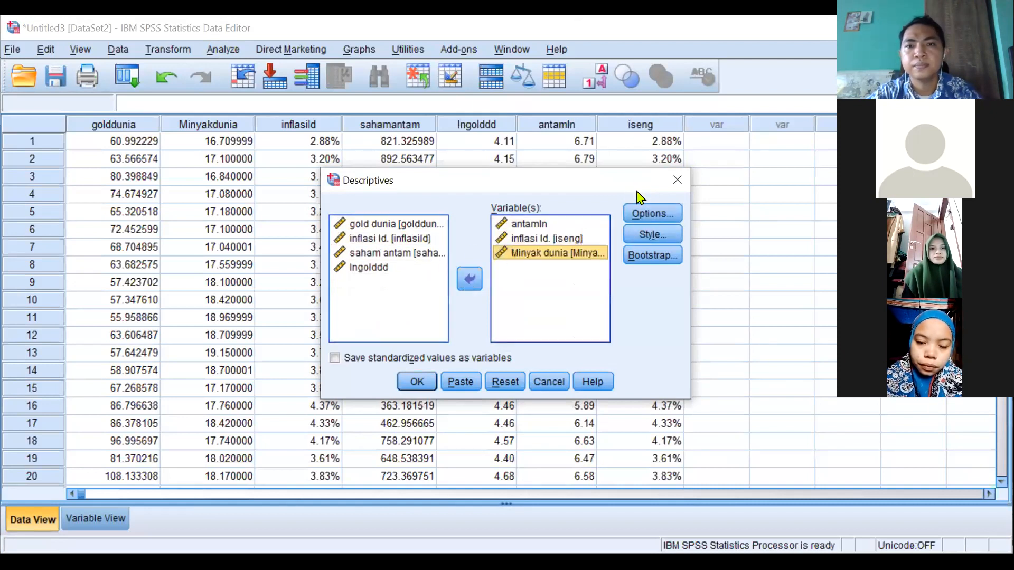
Step: Run the Descriptives analysis with mean, standard deviation, minimum and maximum as its options
click(645, 214)
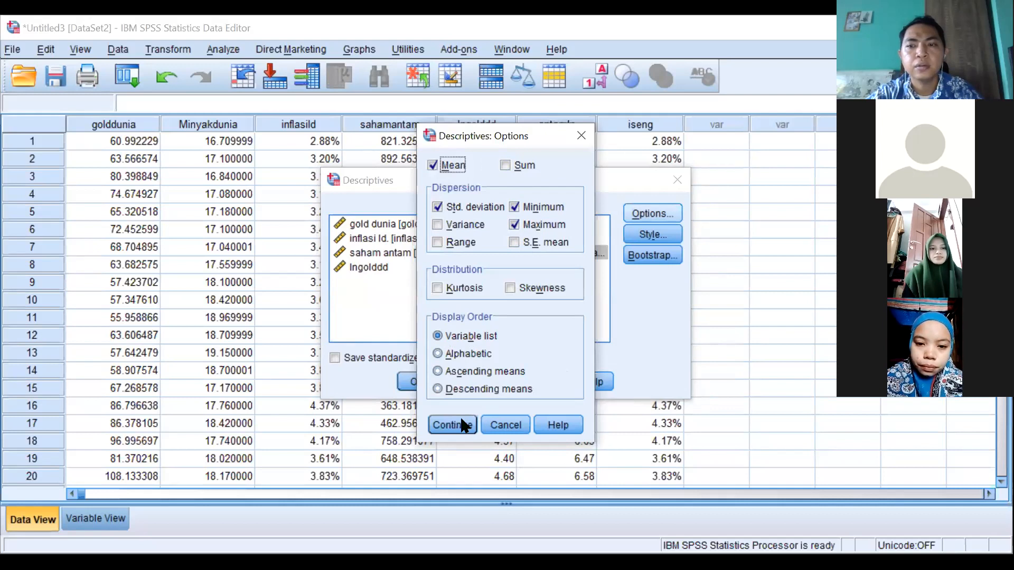
key(Return)
click(415, 383)
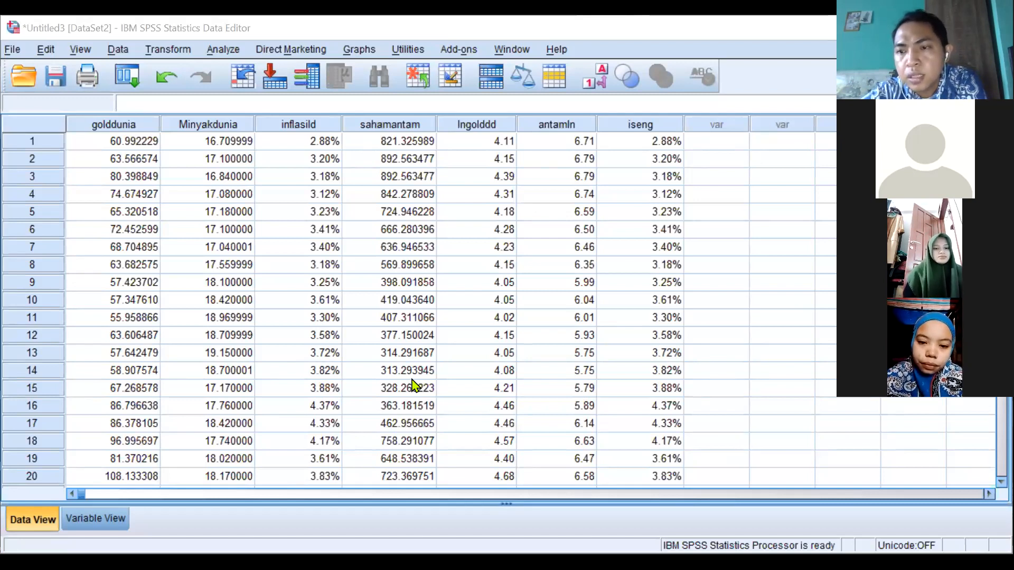
Step: Try to copy the SPSS output table and paste it into the blank Word document
right_click(412, 379)
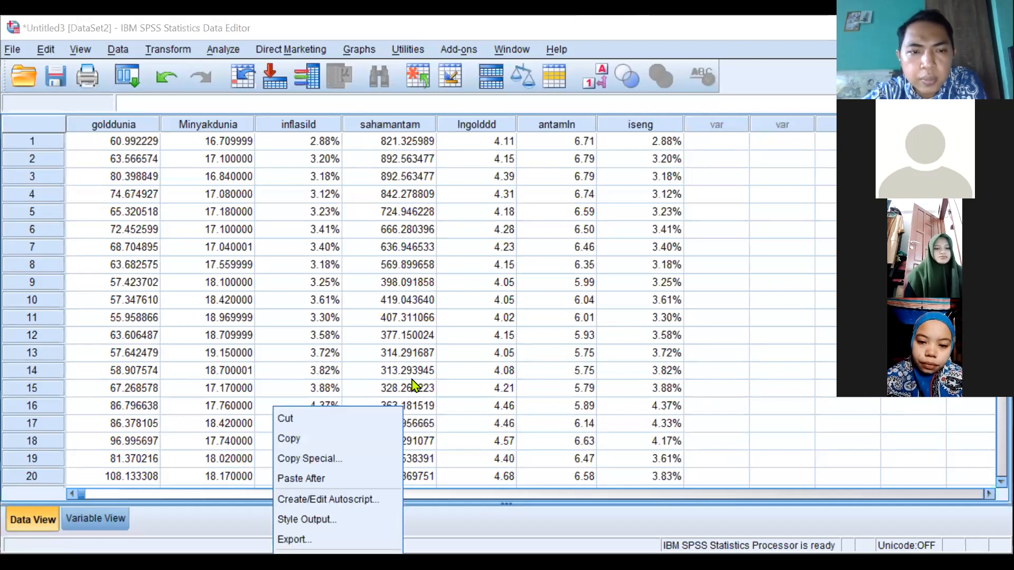
key(Down)
key(Down)
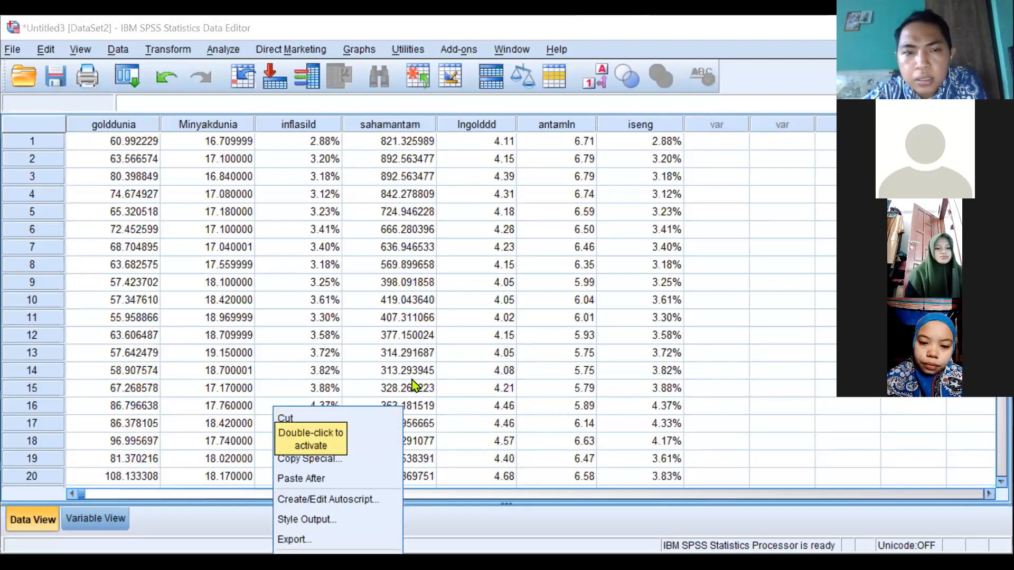
key(Return)
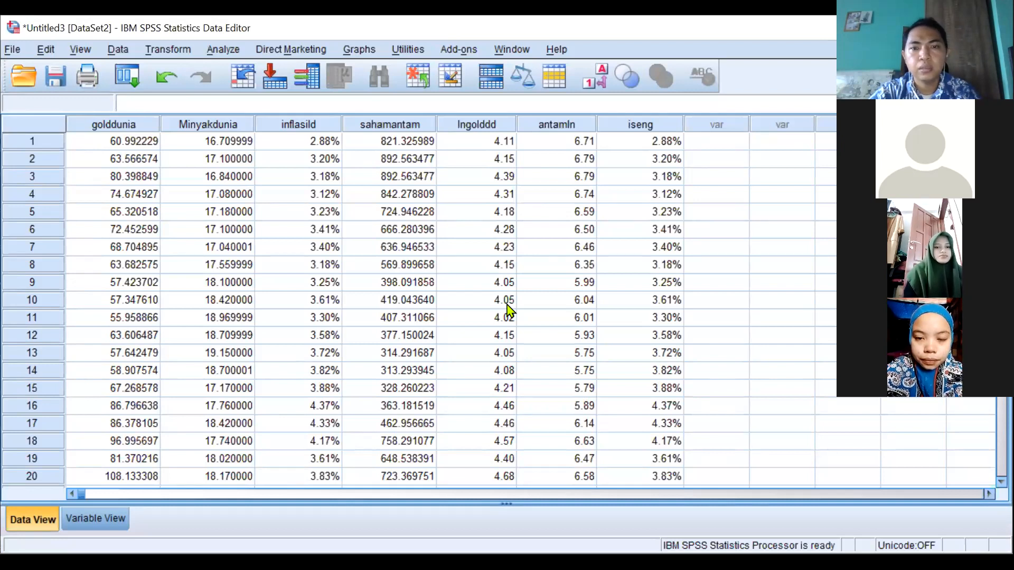
key(alt+Tab)
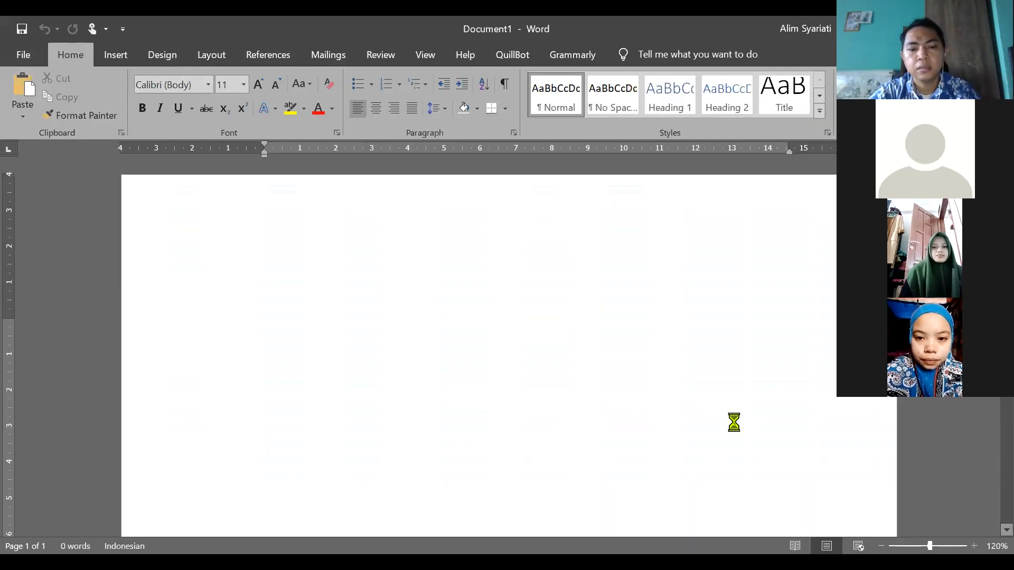
key(ctrl+v)
Step: Delete all the pasted percentage values from the Word document
scroll(578, 361, up, 15)
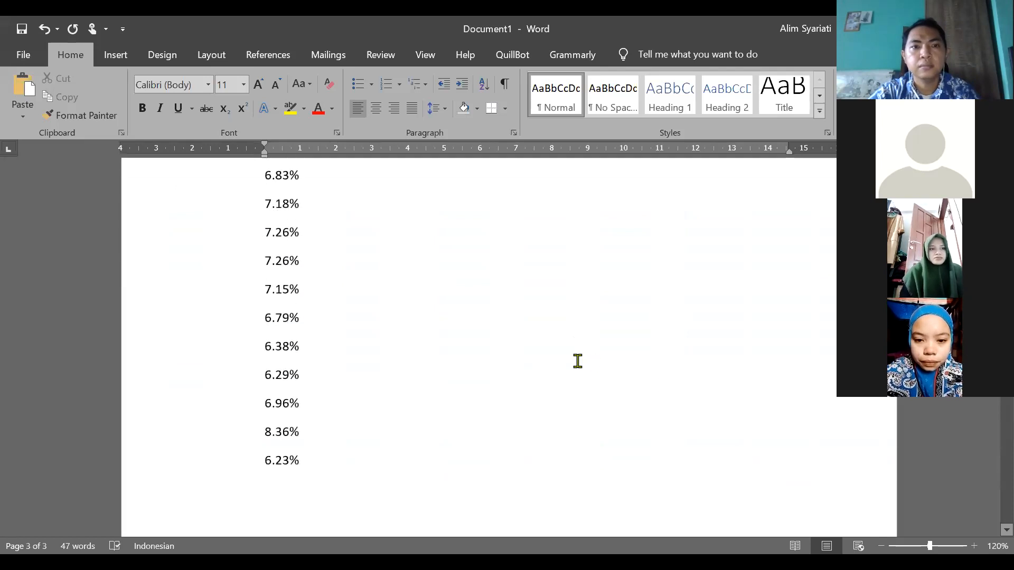
scroll(578, 361, down, 5)
key(ctrl+a)
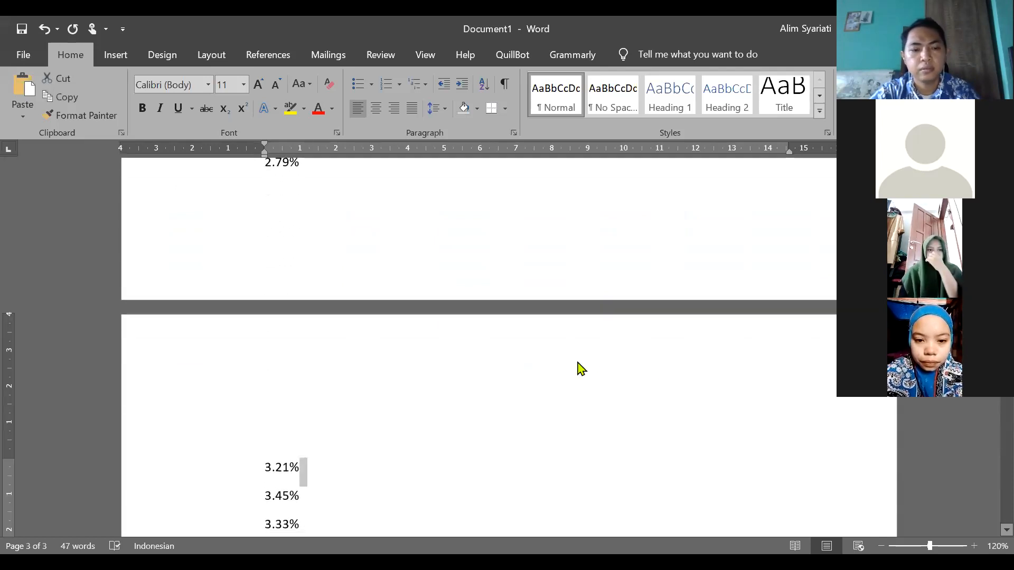
key(Delete)
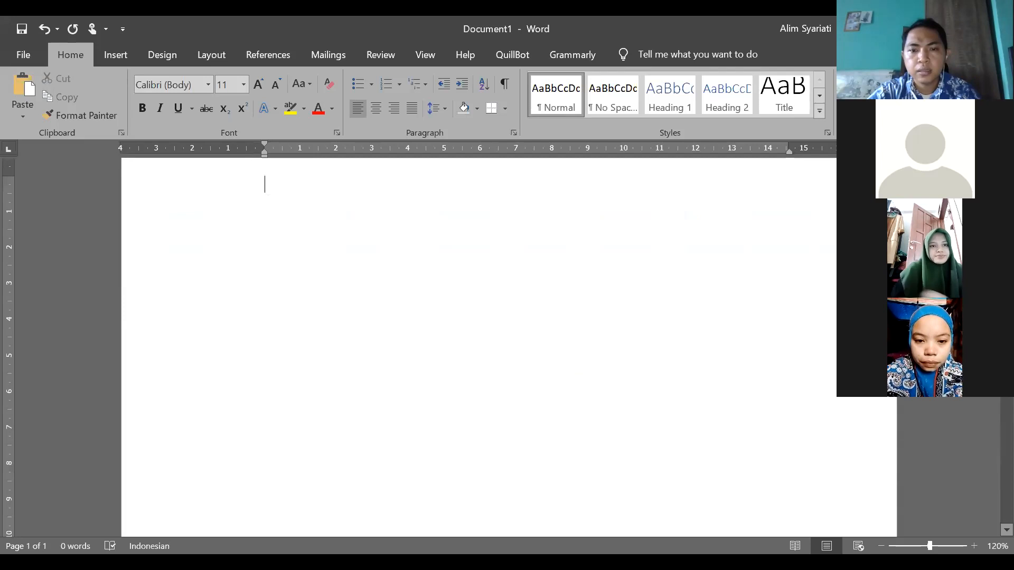
Step: Copy the Descriptive Statistics table from the SPSS output and paste it into the blank Word document
key(alt+Tab)
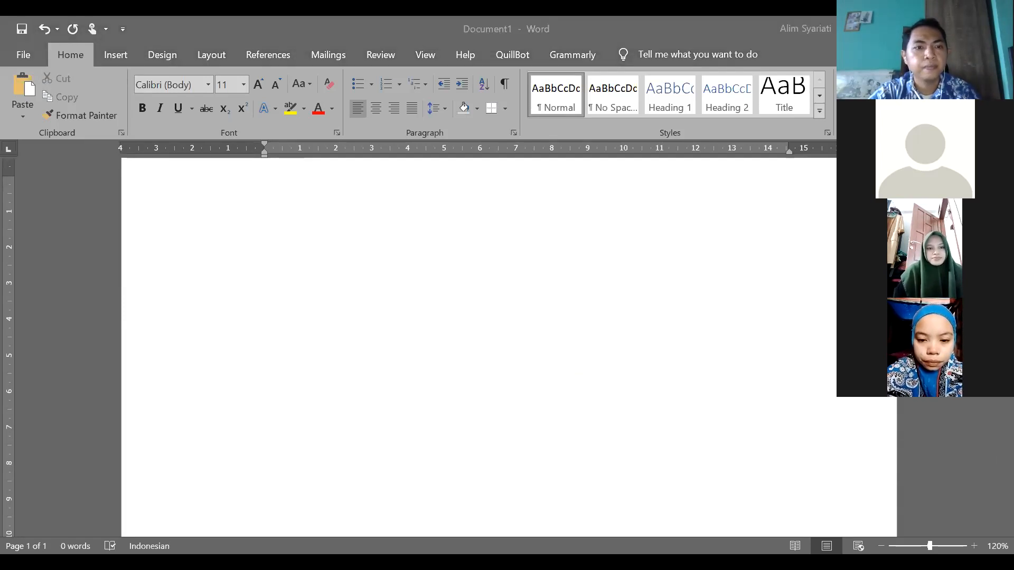
mouse_move(329, 561)
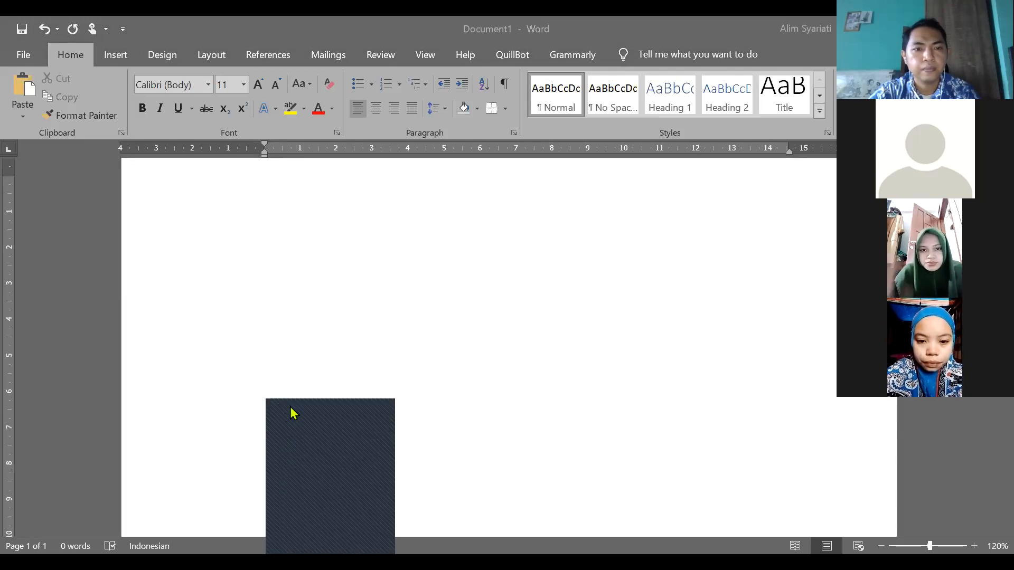
click(290, 407)
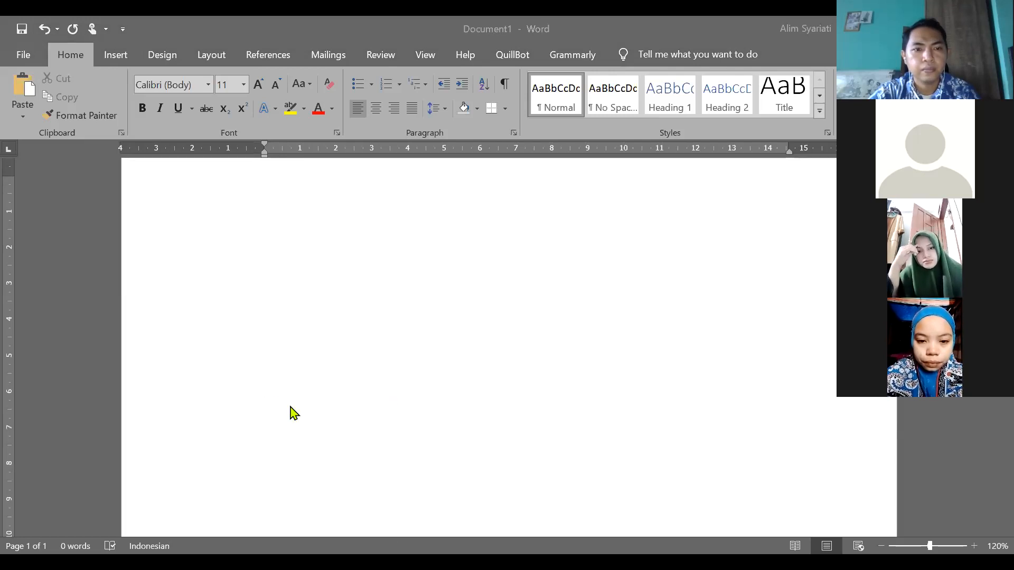
right_click(214, 407)
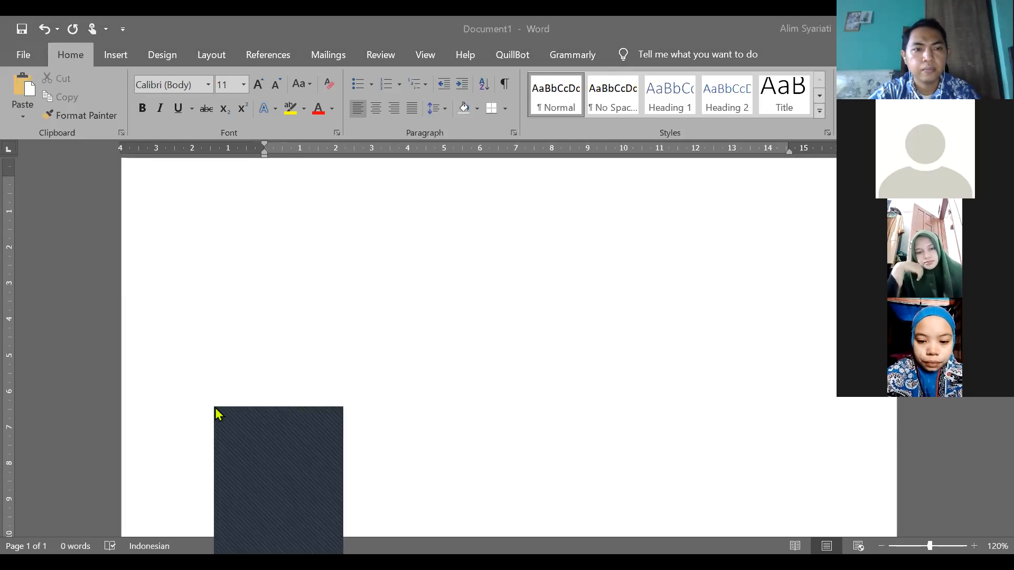
click(231, 466)
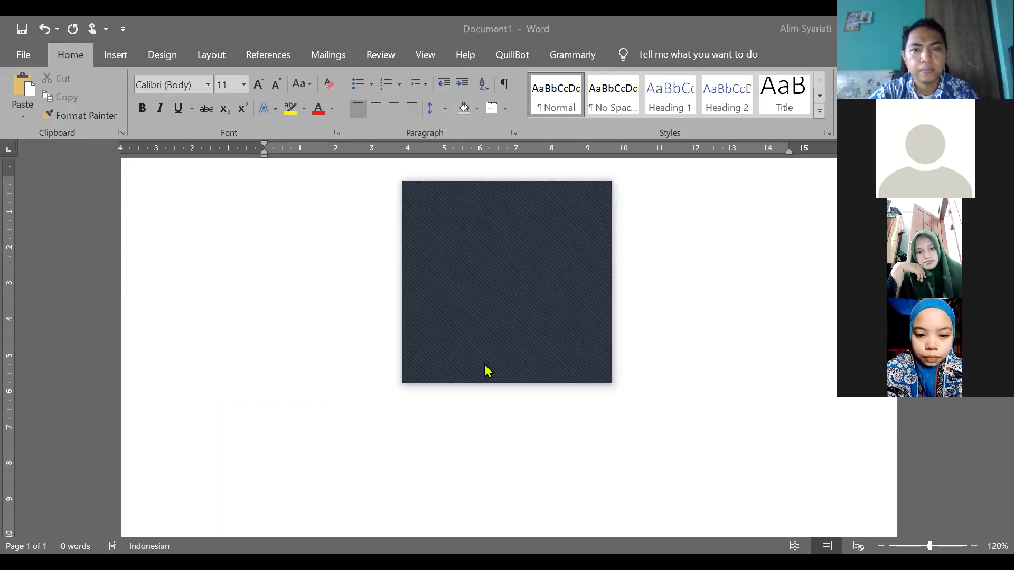
click(547, 381)
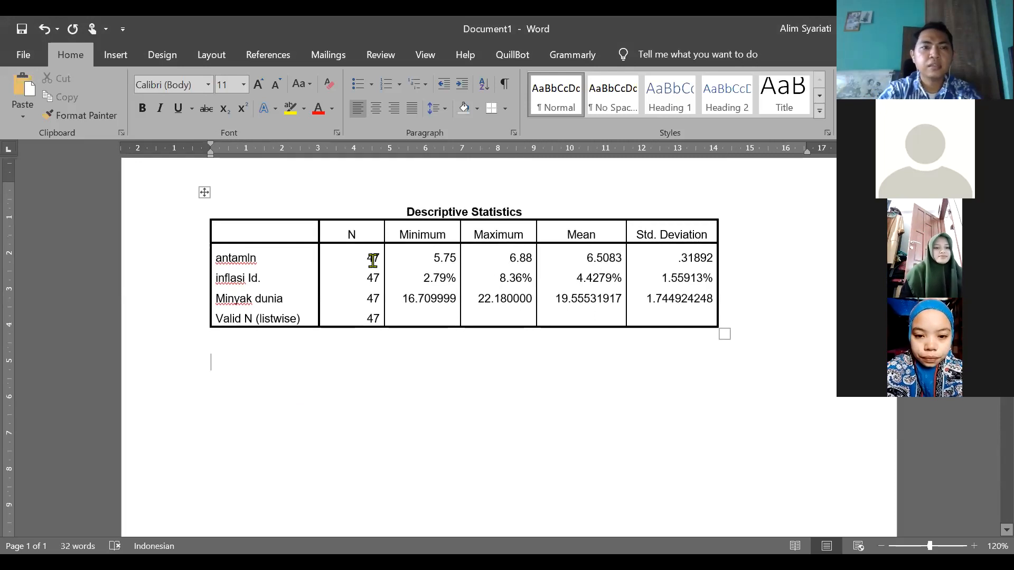
text(harga)
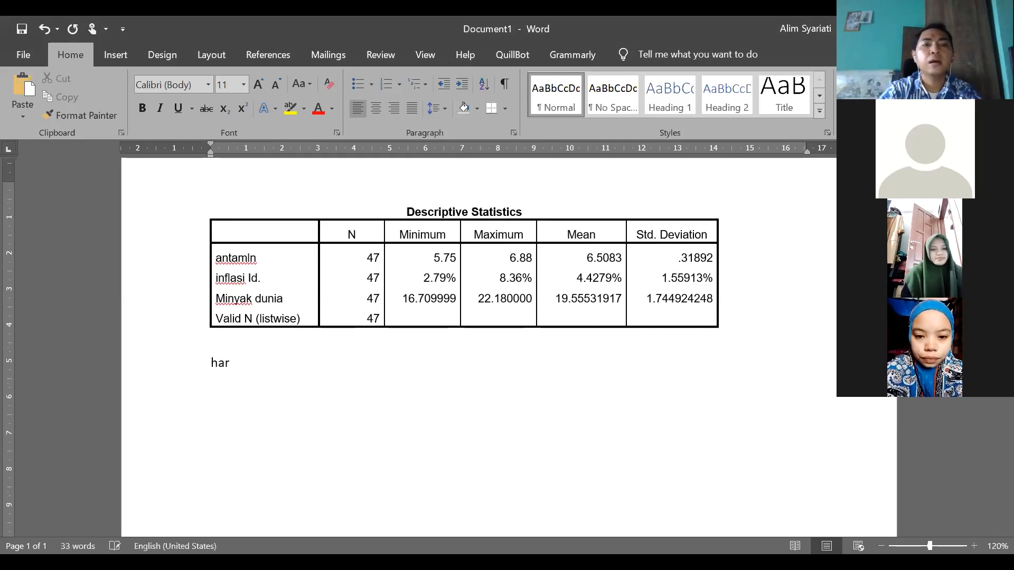
key(BackSpace)
key(BackSpace)
key(BackSpace)
key(BackSpace)
key(BackSpace)
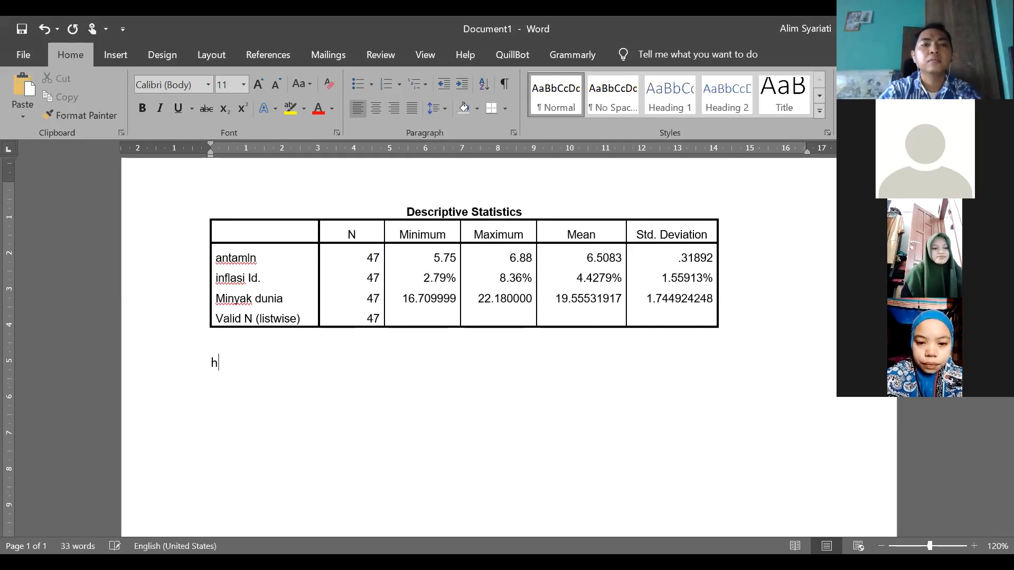
Step: Write below the table "Data deskriptif menunjukkkan bahwa nilai minimum dari harga saham antam adalah ,......."
text(Data des)
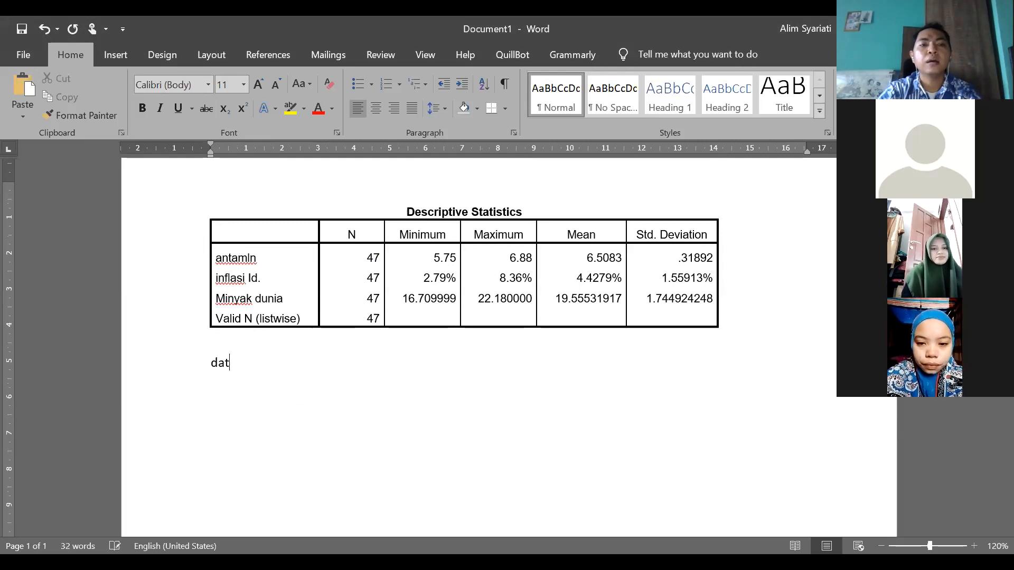
text(kripti)
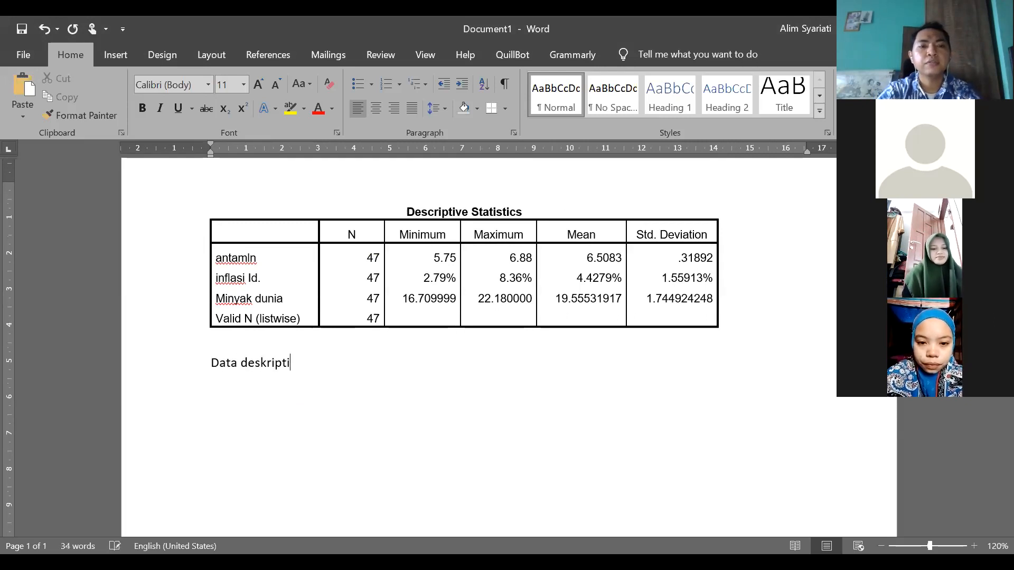
text(f menunjukkkan bahwa nilai minimum dari harga)
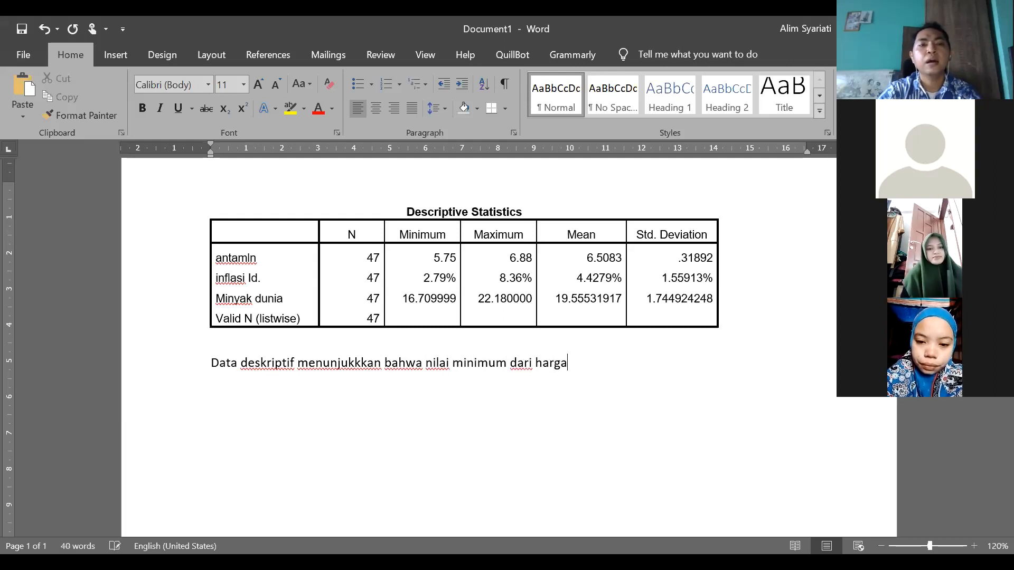
key(BackSpace)
text(a saham )
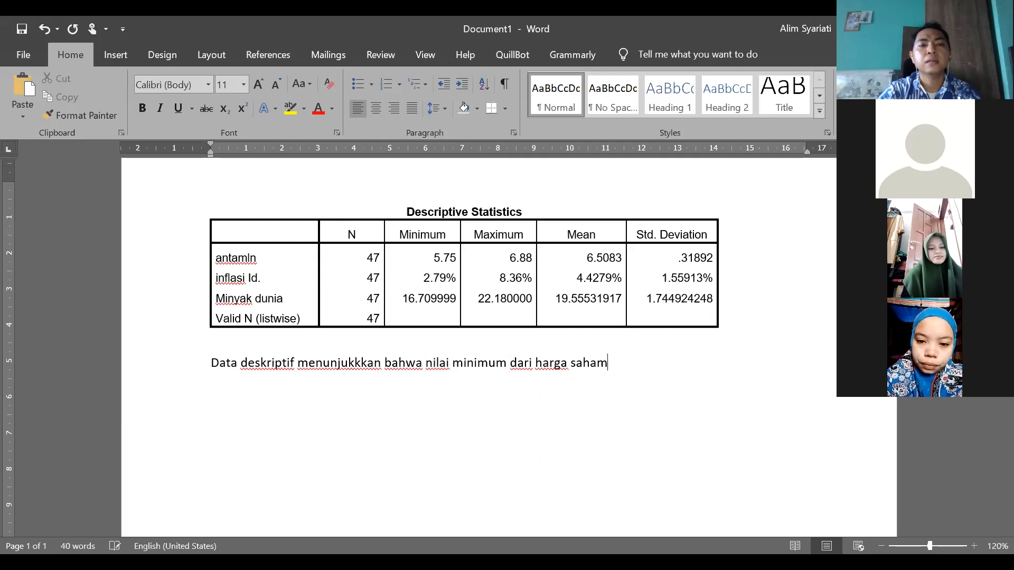
text(antam adalah)
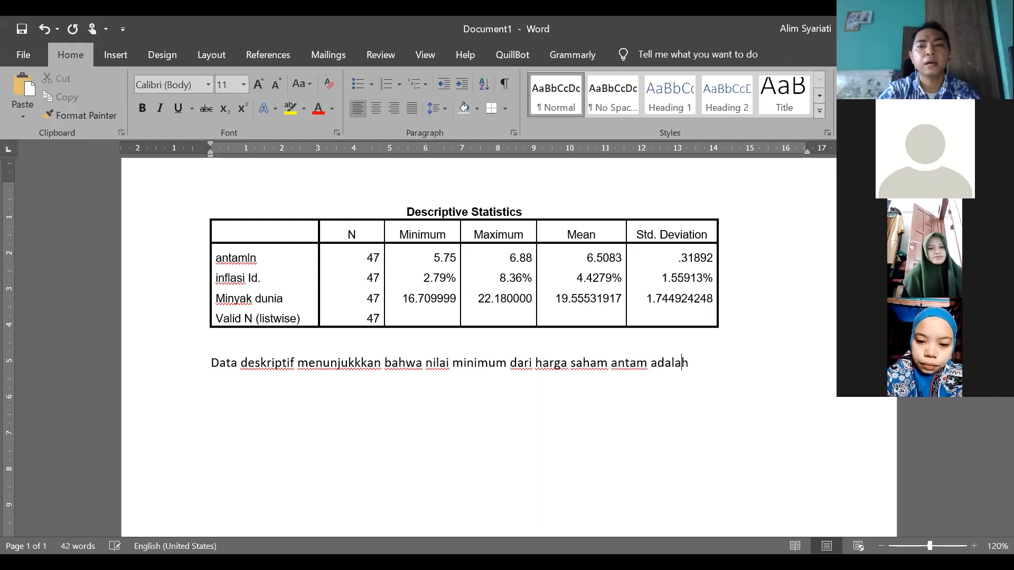
text( ,.......)
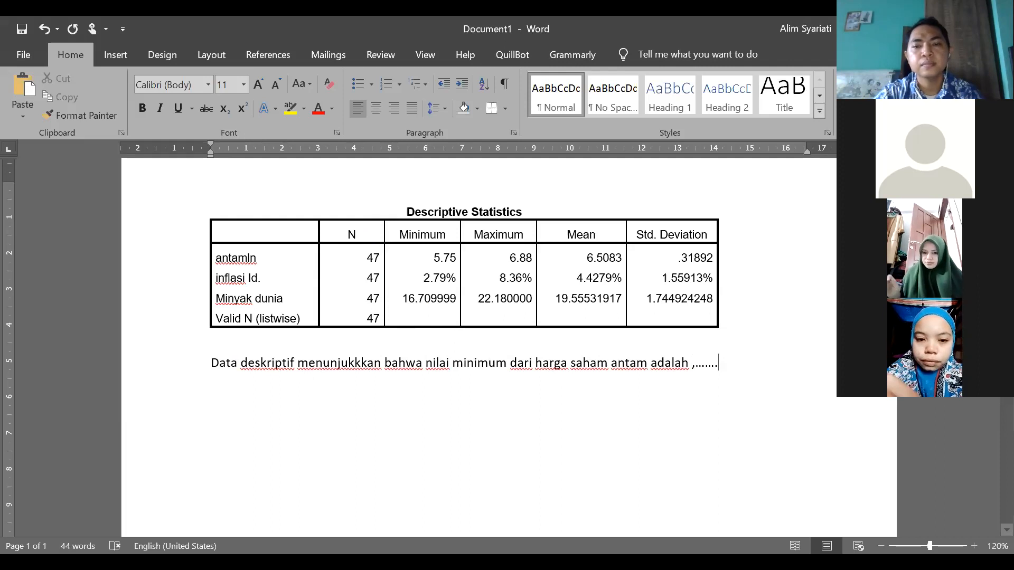
Step: Switch to the PowerPoint task slide, highlight the word CORRELATION in the descriptive analysis bullet, and return to the SPSS data editor
click(667, 537)
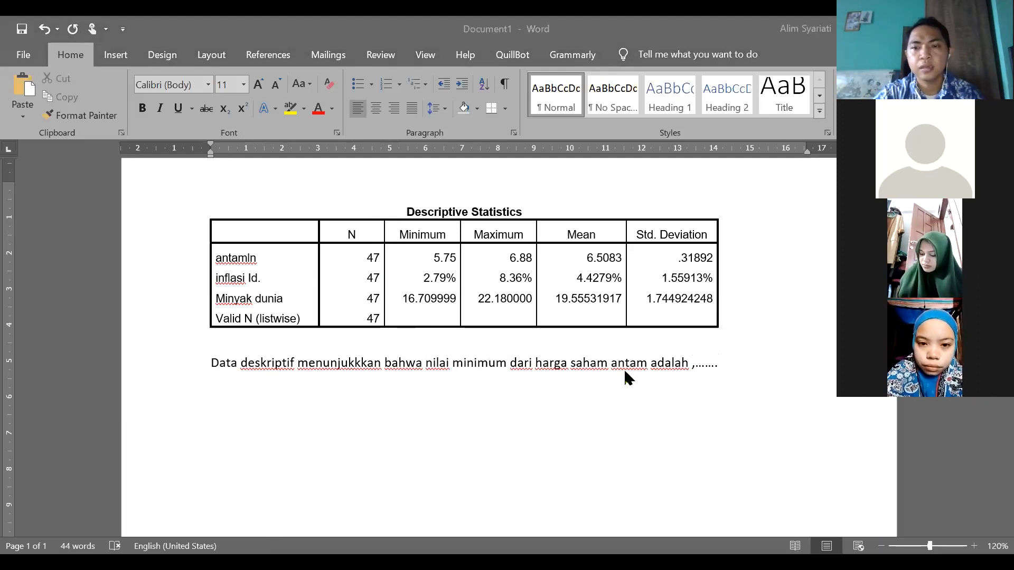
click(623, 369)
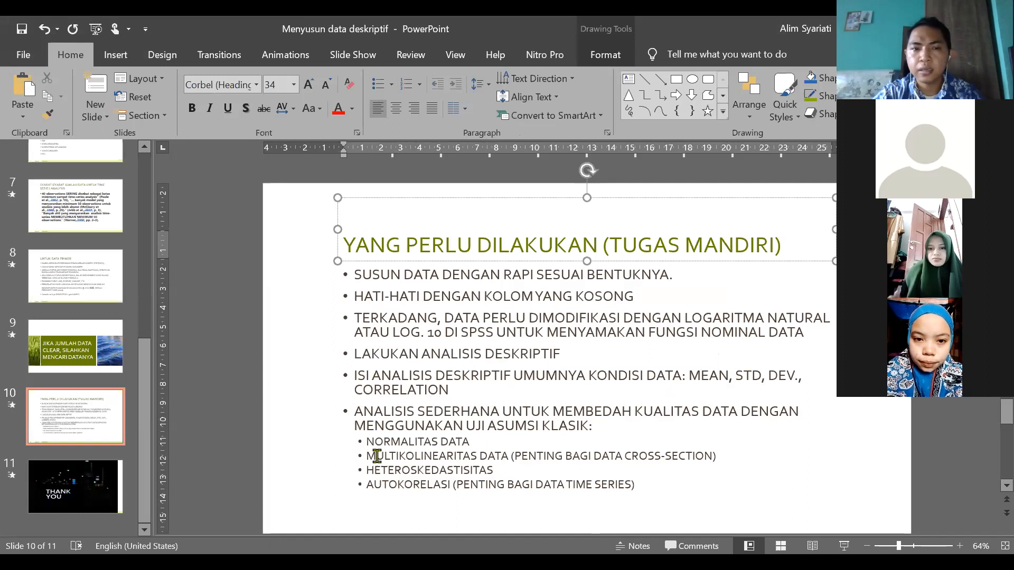
drag(354, 393, 445, 371)
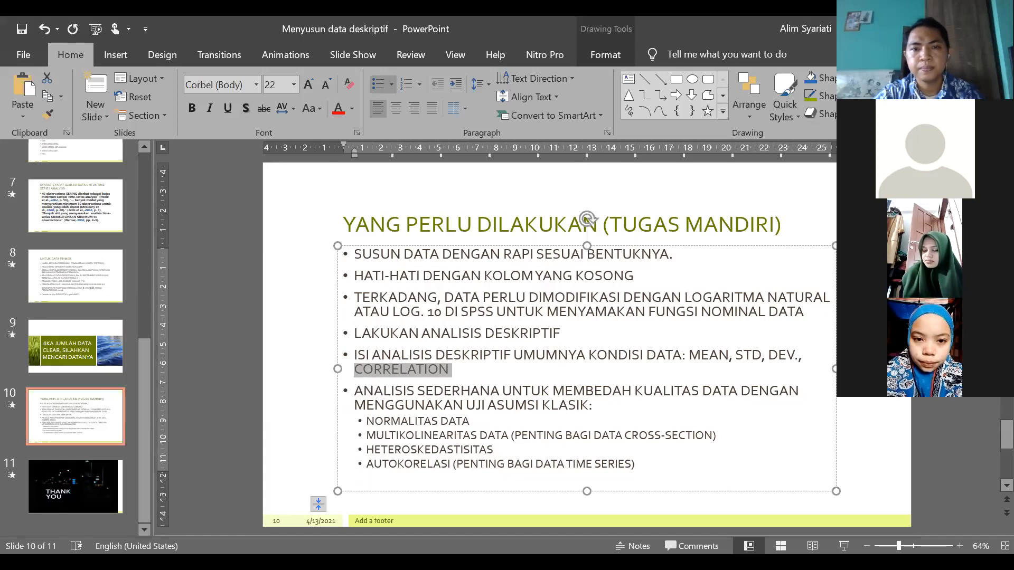
key(alt+Tab)
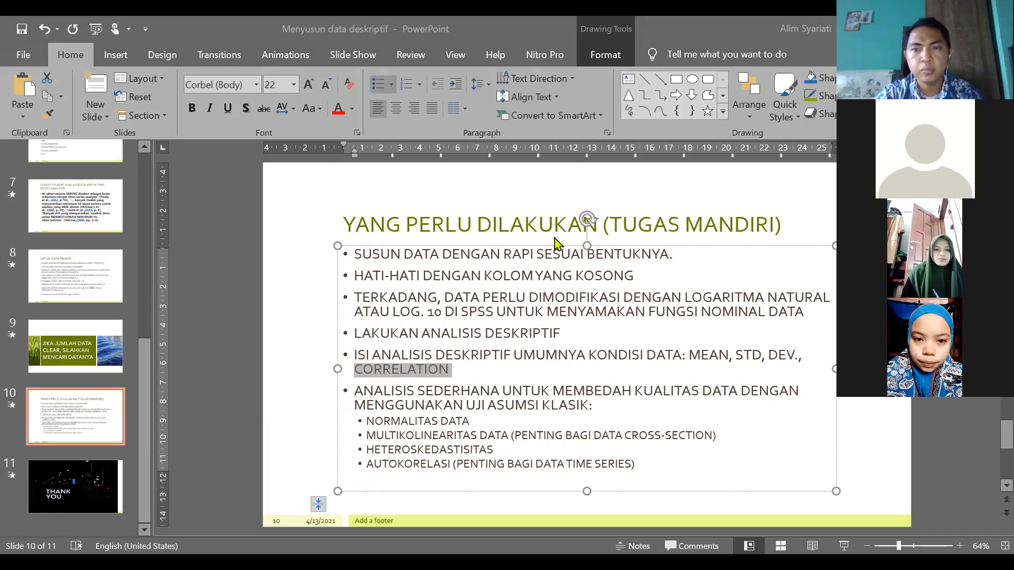
key(alt+Tab)
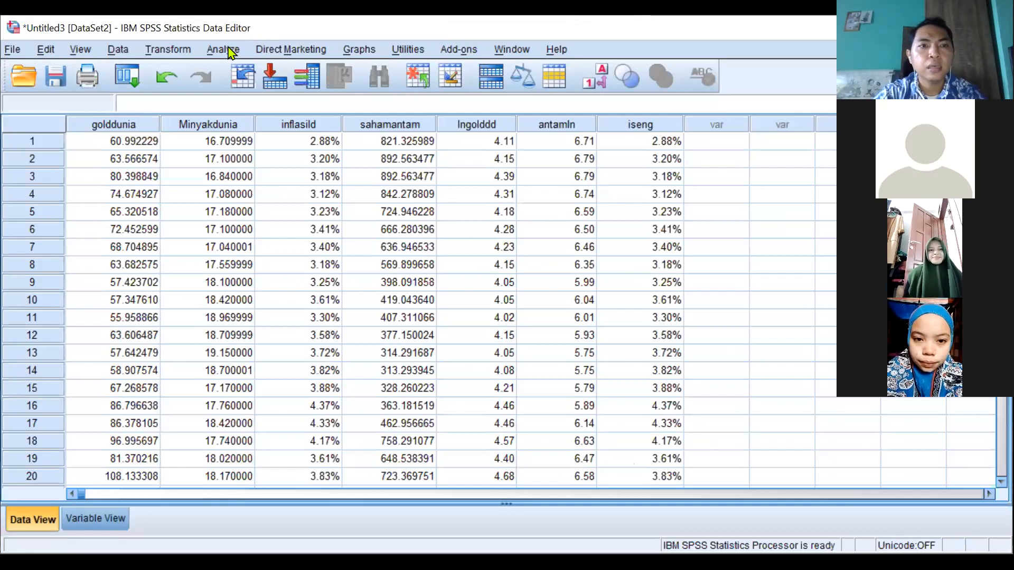
click(226, 50)
mouse_move(267, 201)
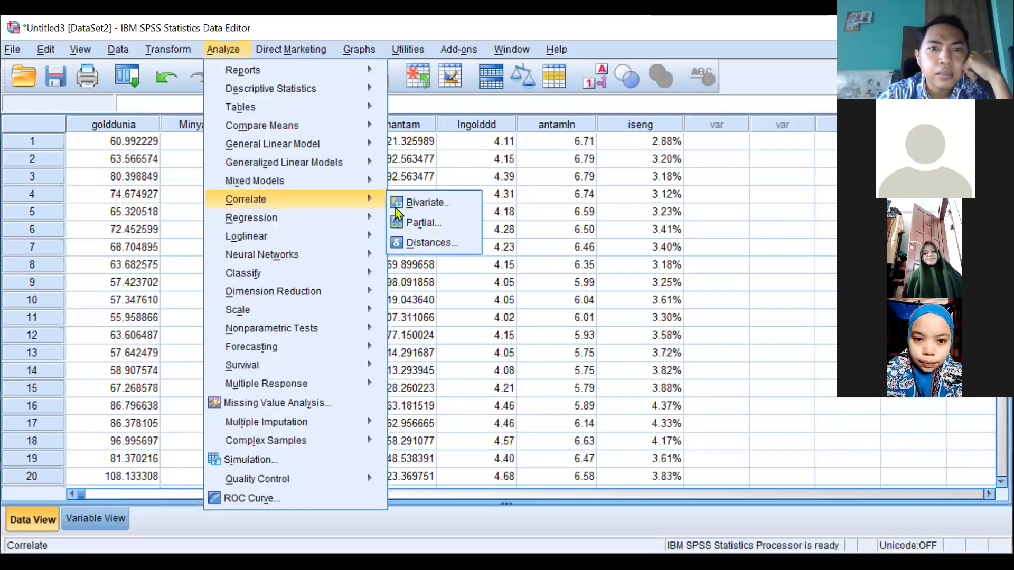
click(429, 209)
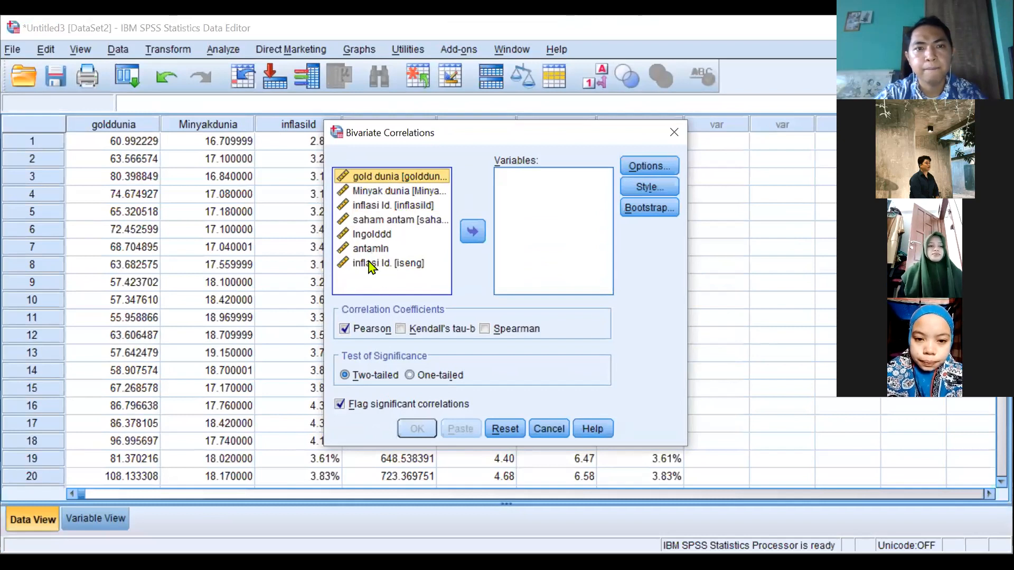
click(374, 198)
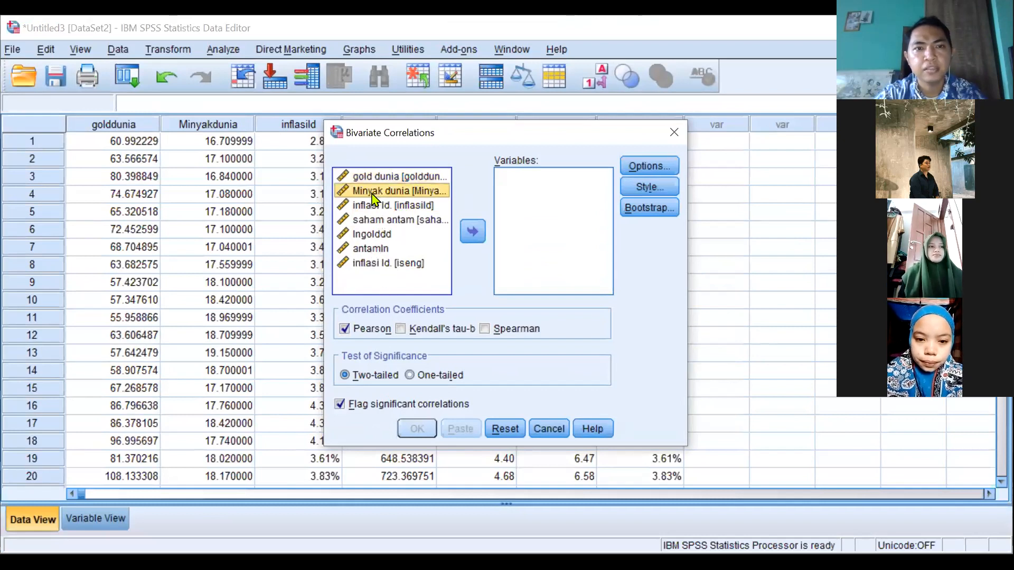
key(shift+Down)
key(shift+Down)
key(shift+Down)
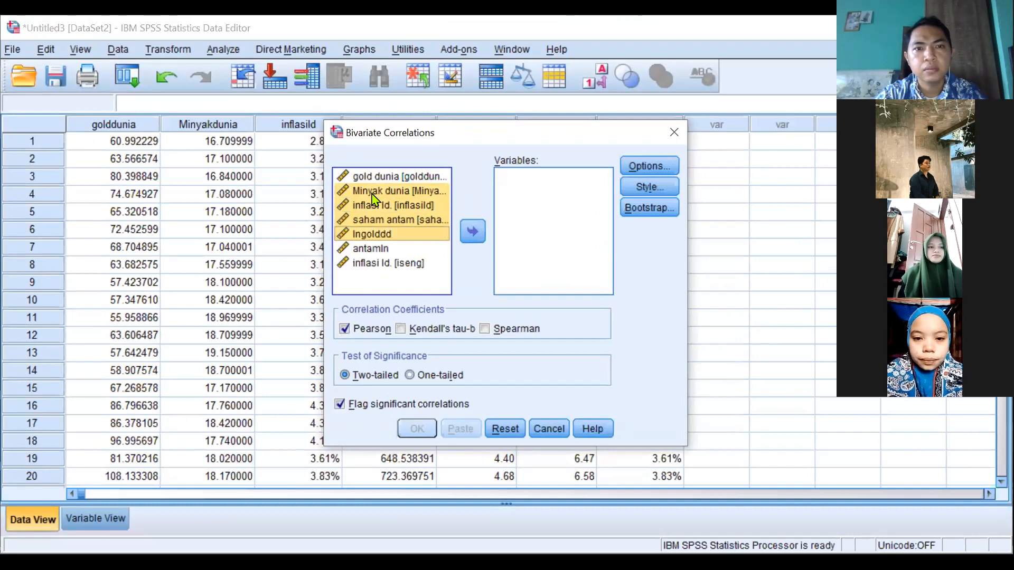
key(shift+Down)
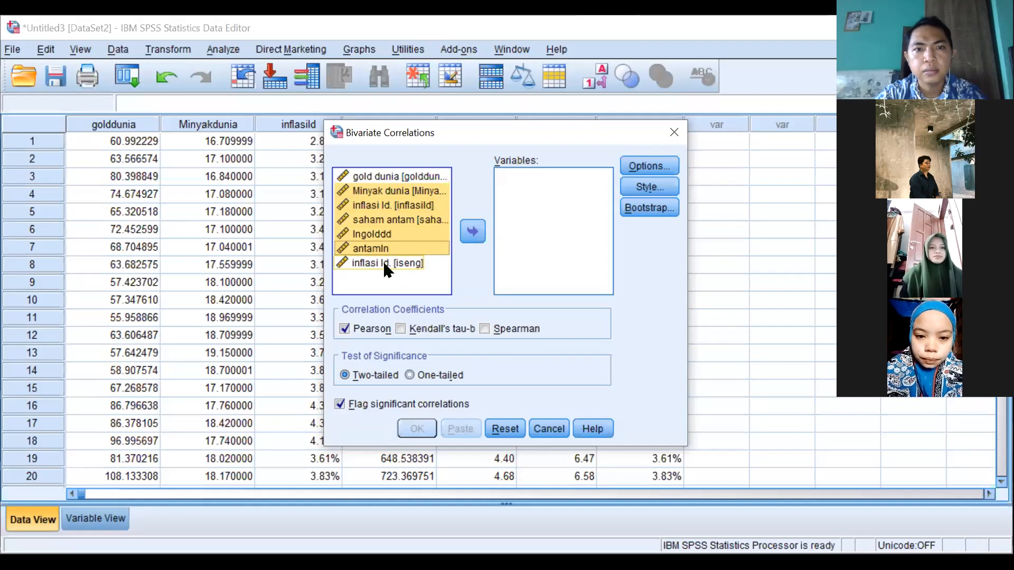
click(474, 230)
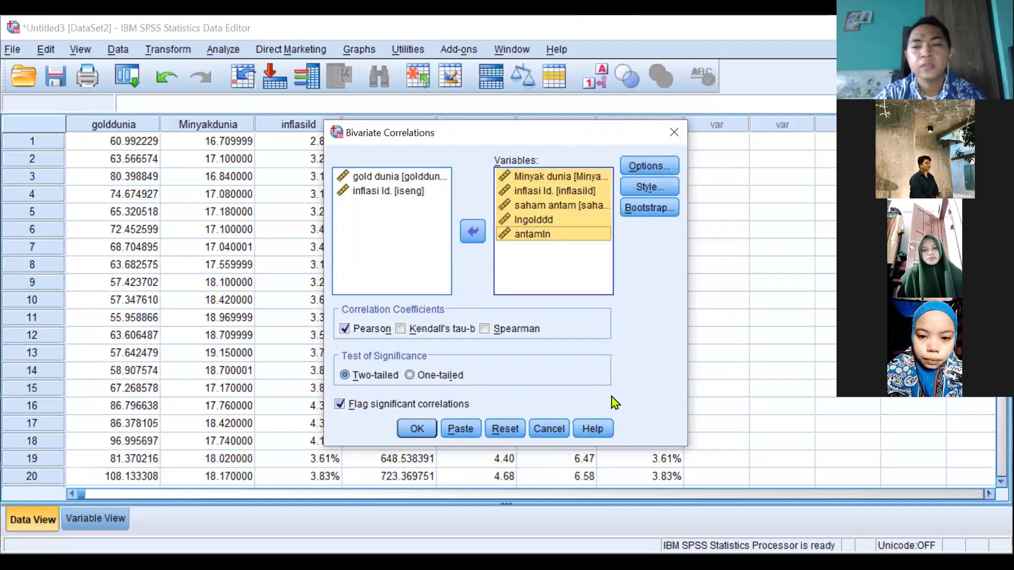
Step: Set up a Pearson Bivariate Correlations analysis with Minyak dunia, inflasi Id. [inflasiId], saham antam, lngolddd and antamln, keeping the default options
click(227, 52)
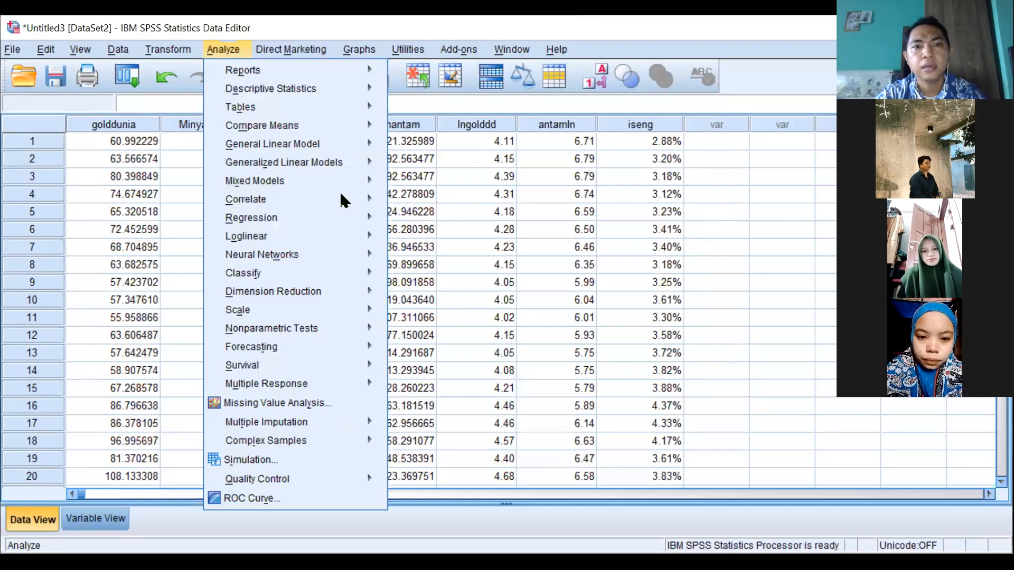
mouse_move(296, 199)
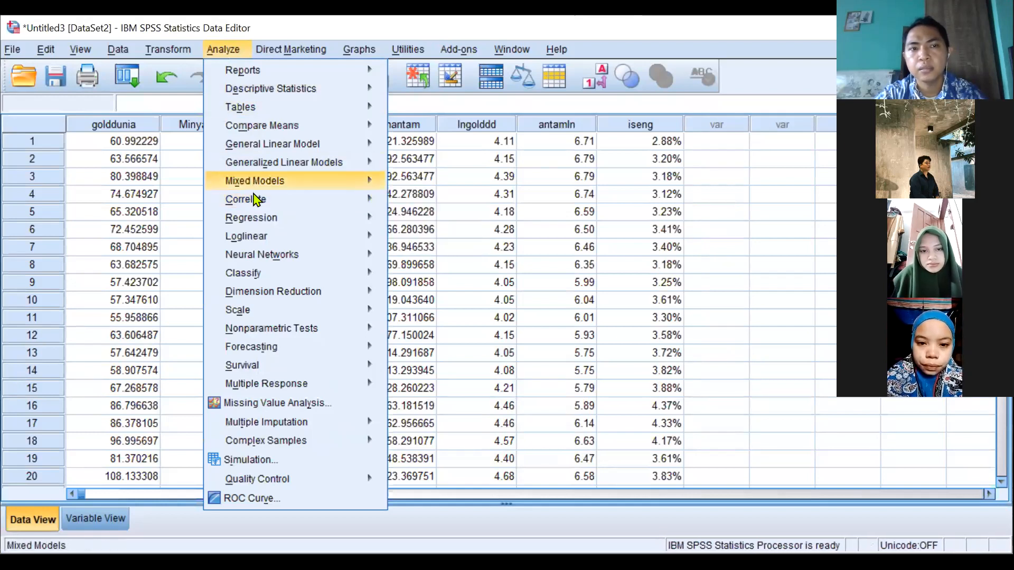
mouse_move(256, 202)
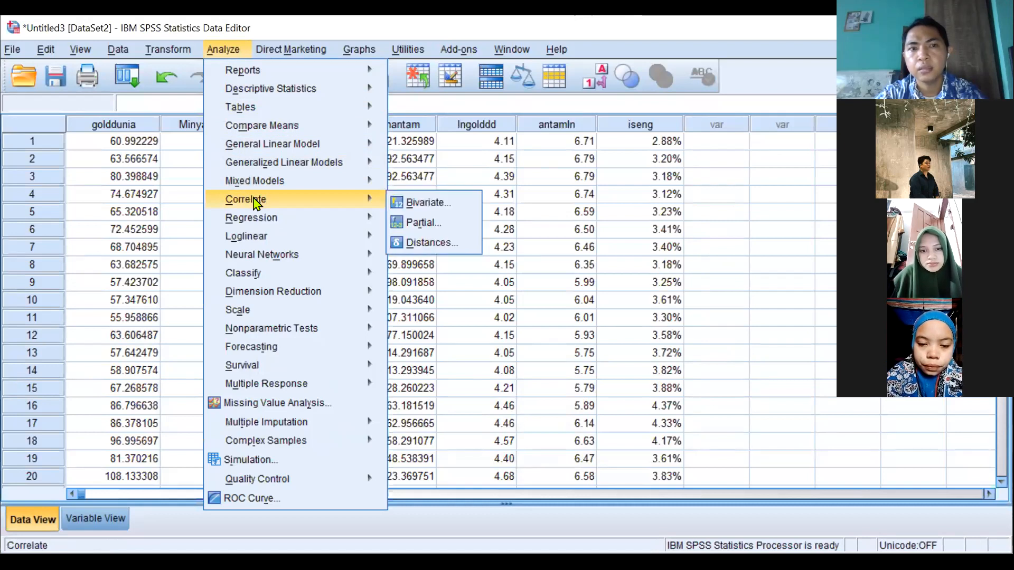
click(424, 201)
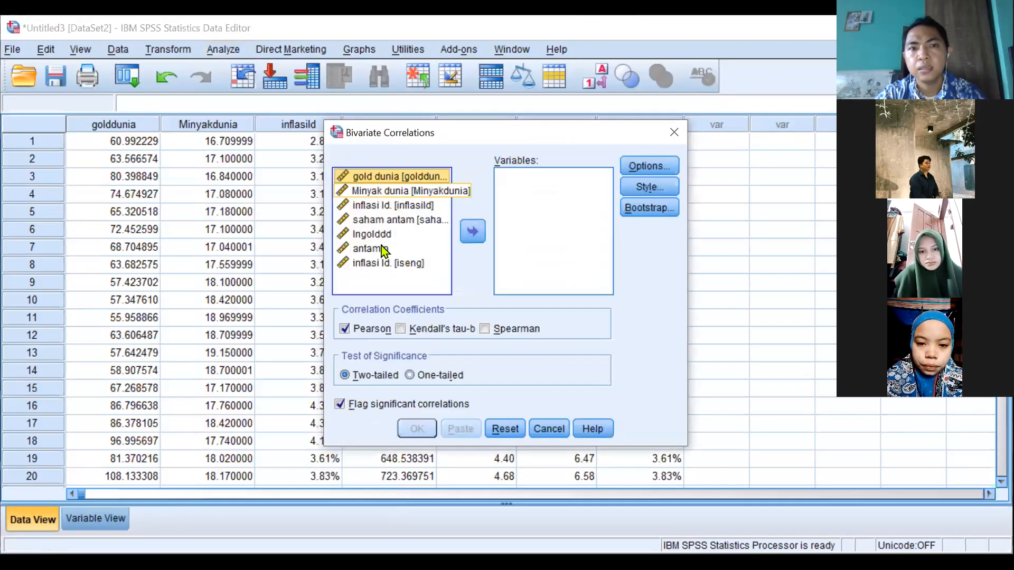
click(374, 199)
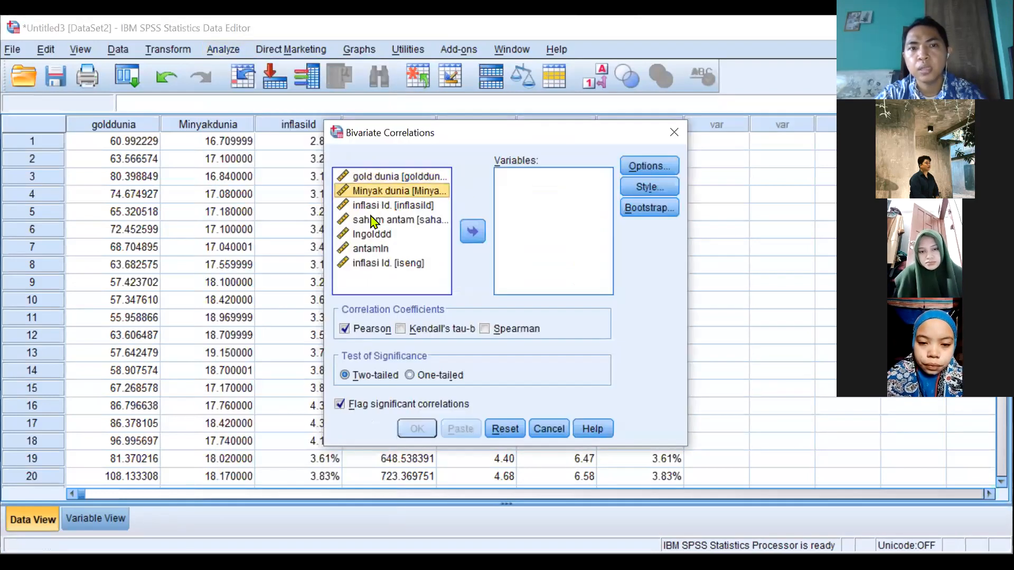
shift+click(368, 250)
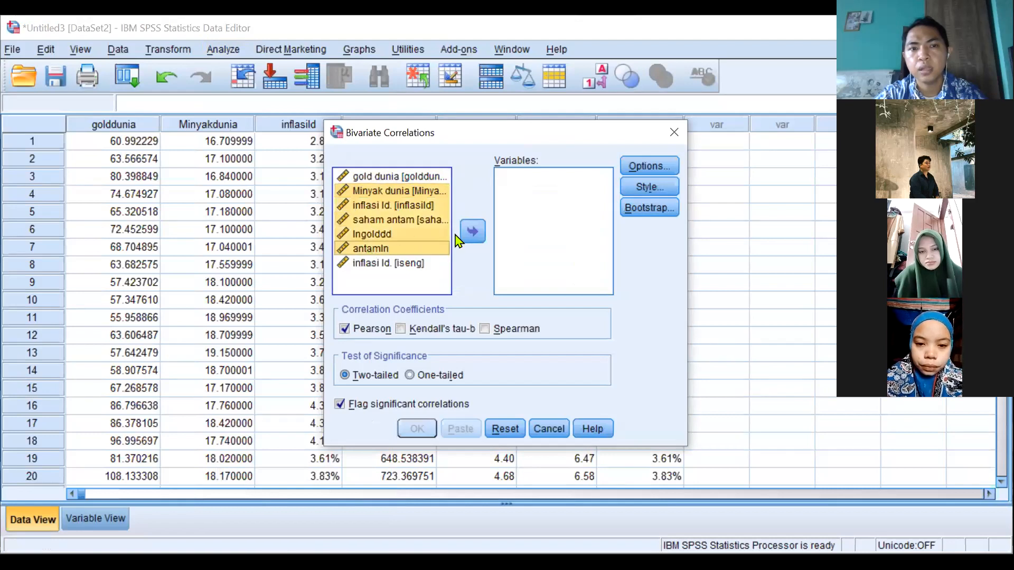
click(473, 231)
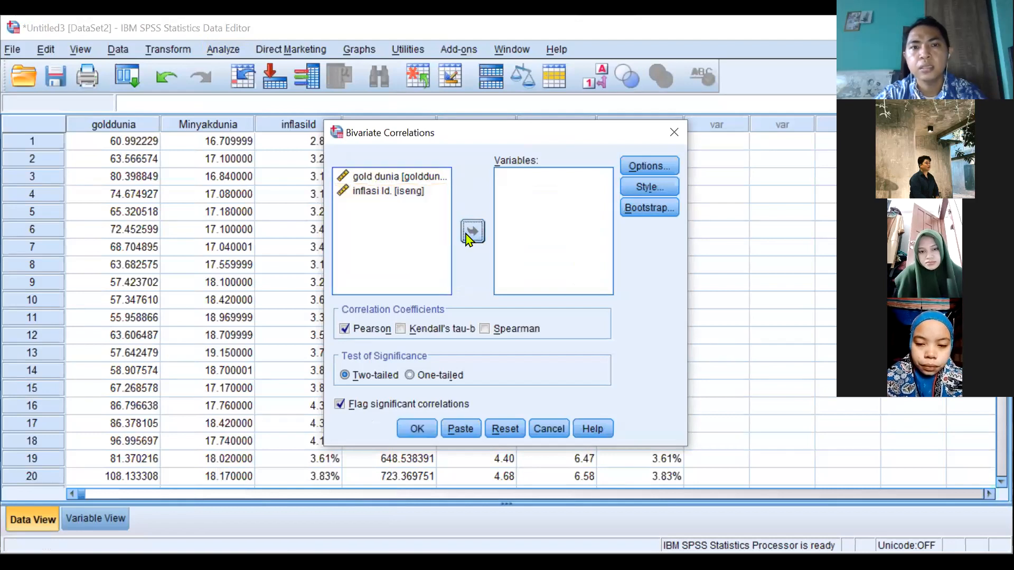
click(640, 169)
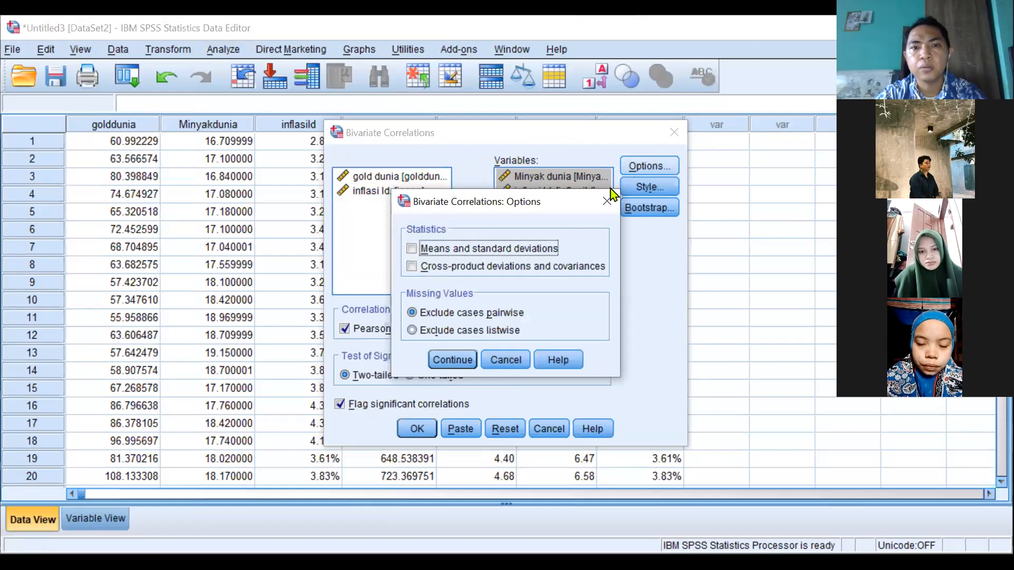
click(610, 199)
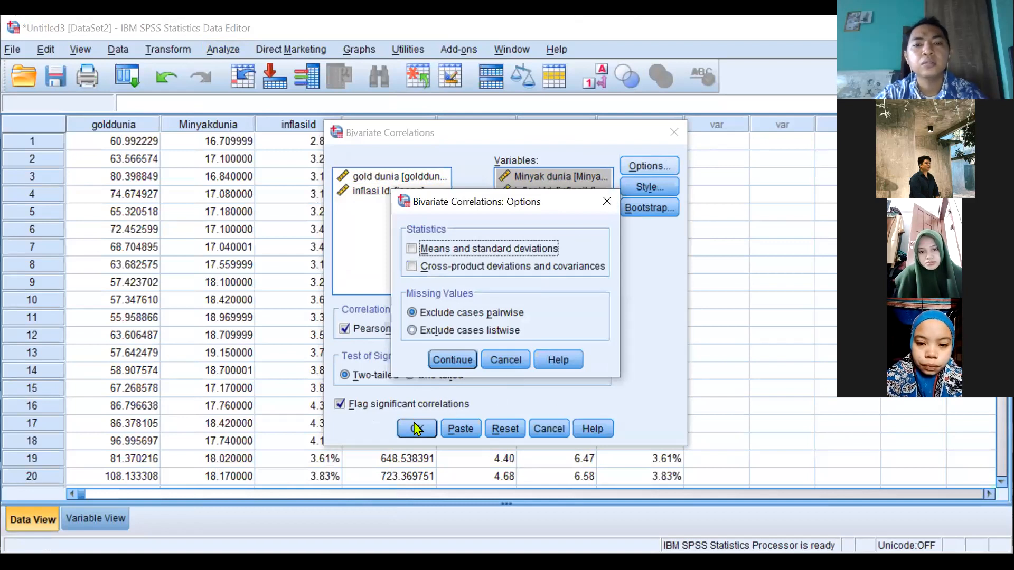
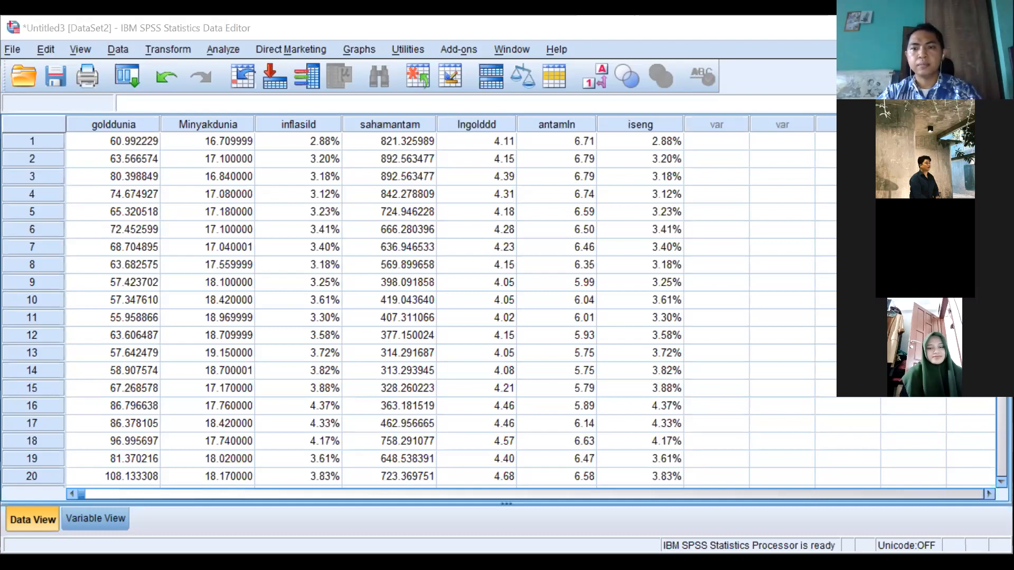
Step: Switch to the blank Excel workbook and paste the copied SPSS Correlations table at cell A1
key(alt+Tab)
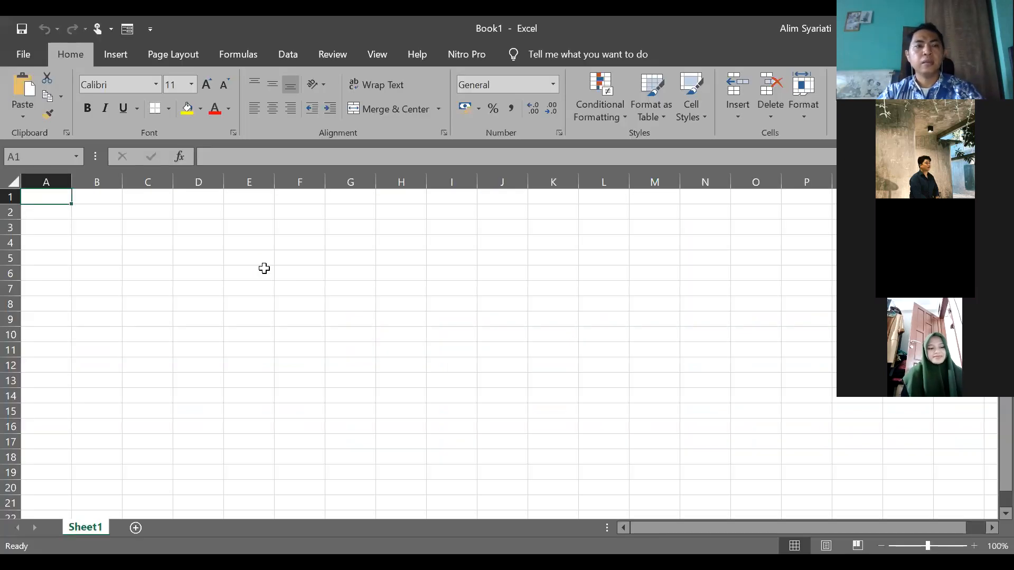
key(ctrl+v)
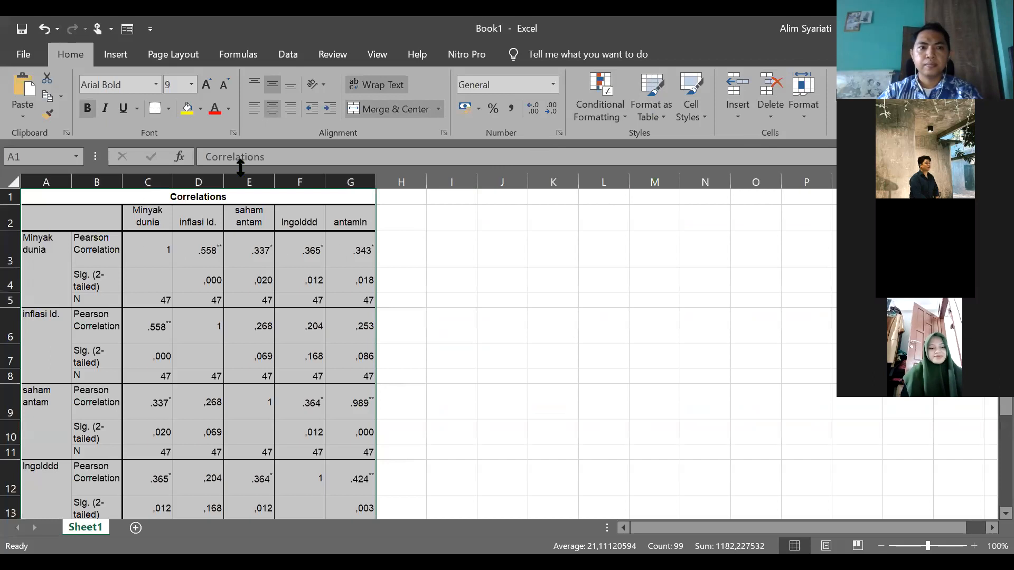
scroll(557, 278, down, 1)
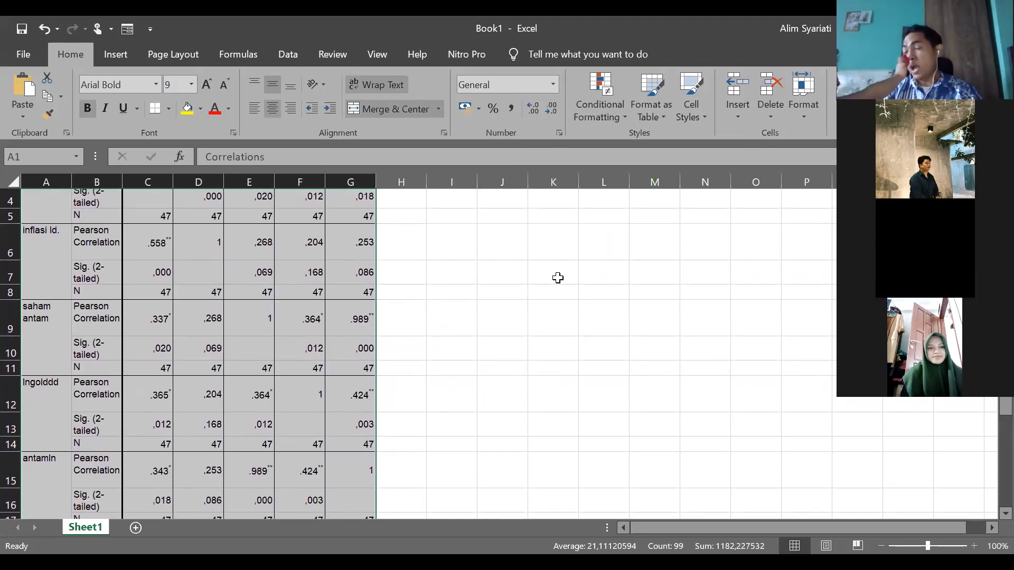
scroll(558, 277, down, 1)
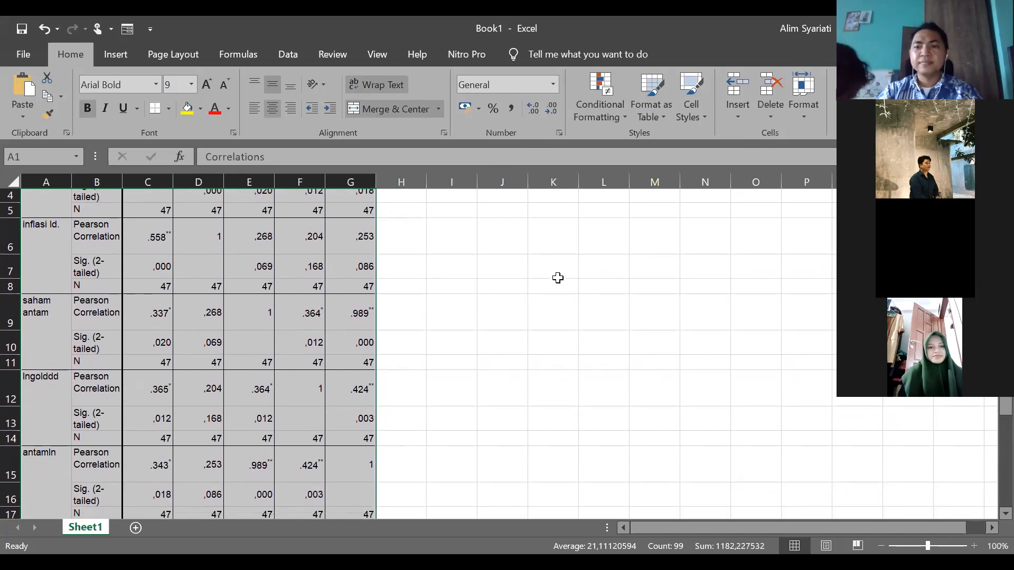
scroll(558, 278, up, 1)
scroll(558, 278, up, 3)
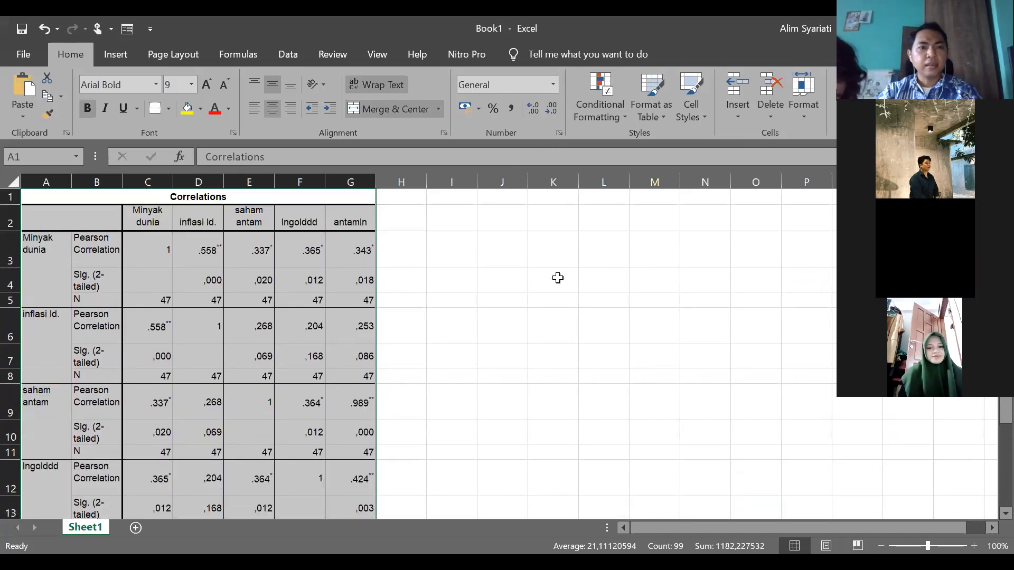
Step: Compare the mirrored Pearson coefficients above and below the diagonal, including Minyak dunia with inflasi Id. and inflasi Id. with saham antam
click(206, 257)
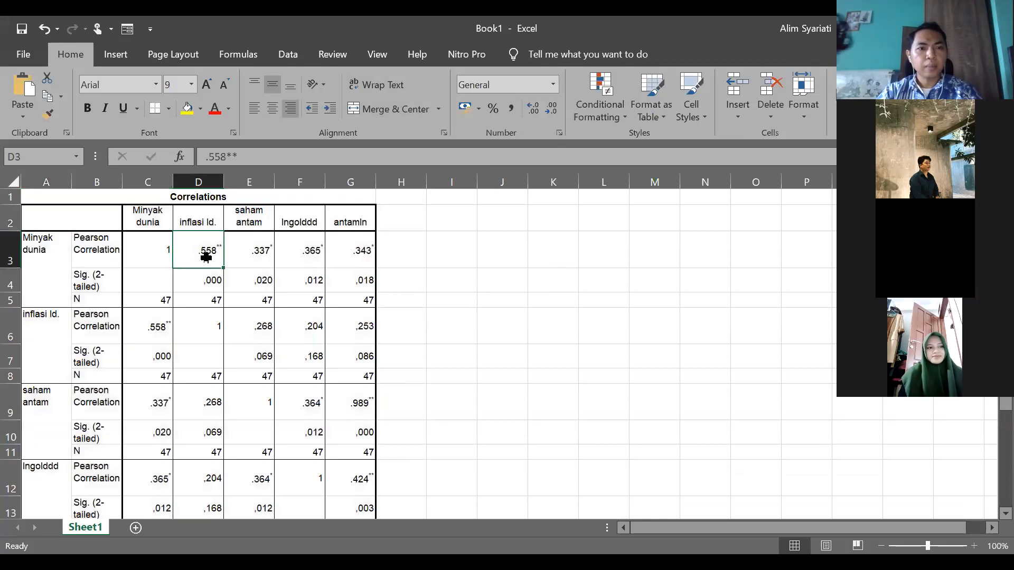
scroll(206, 257, down, 2)
scroll(206, 257, up, 1)
scroll(206, 257, up, 3)
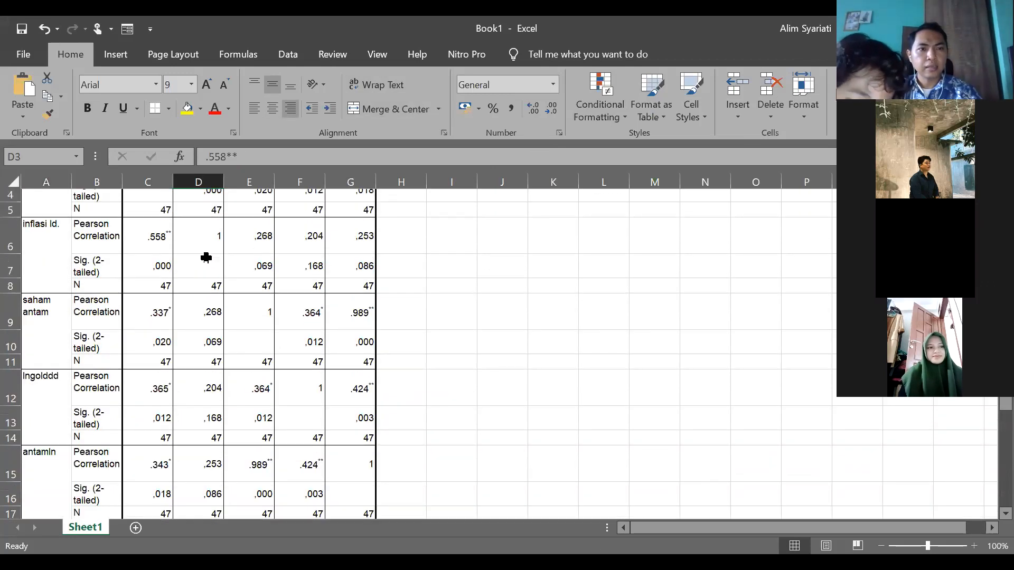
scroll(208, 239, up, 1)
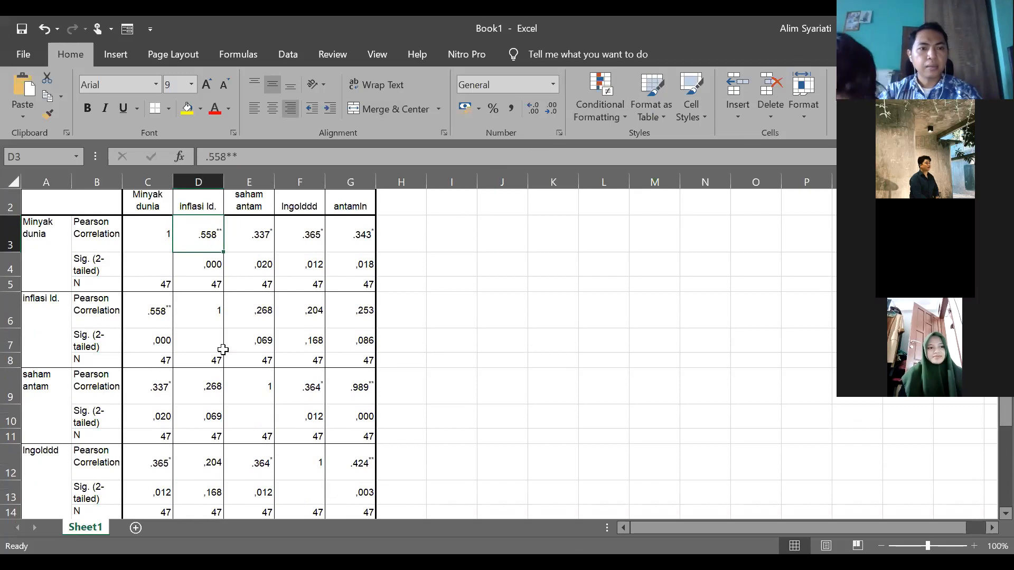
scroll(223, 350, down, 2)
scroll(223, 350, up, 2)
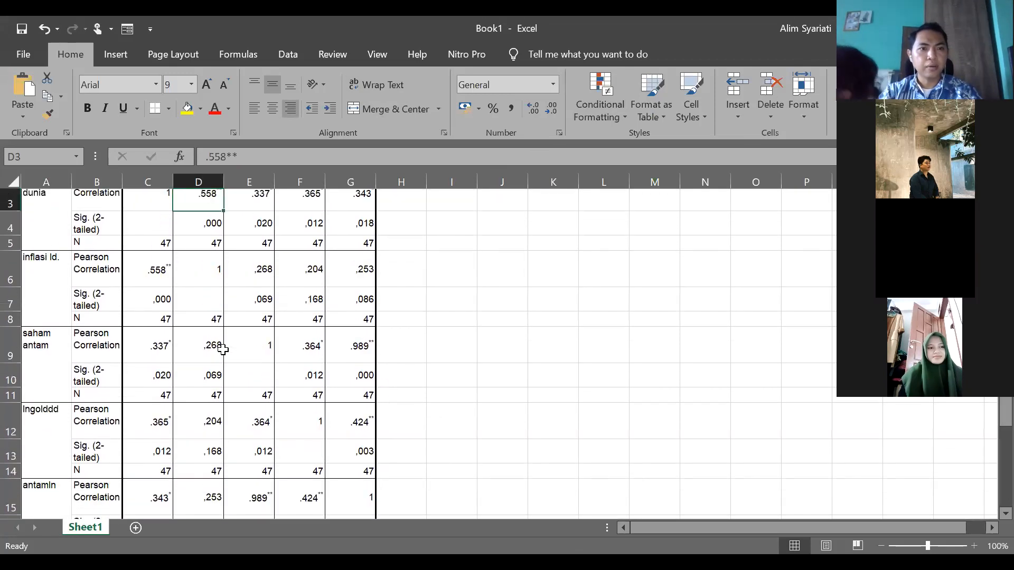
scroll(223, 349, down, 2)
scroll(222, 350, up, 1)
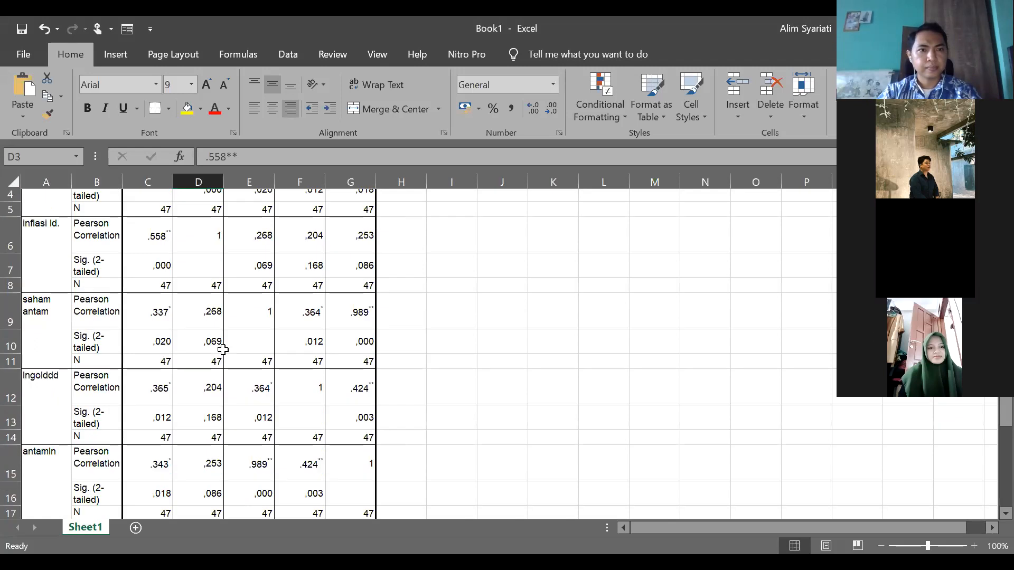
scroll(222, 350, up, 1)
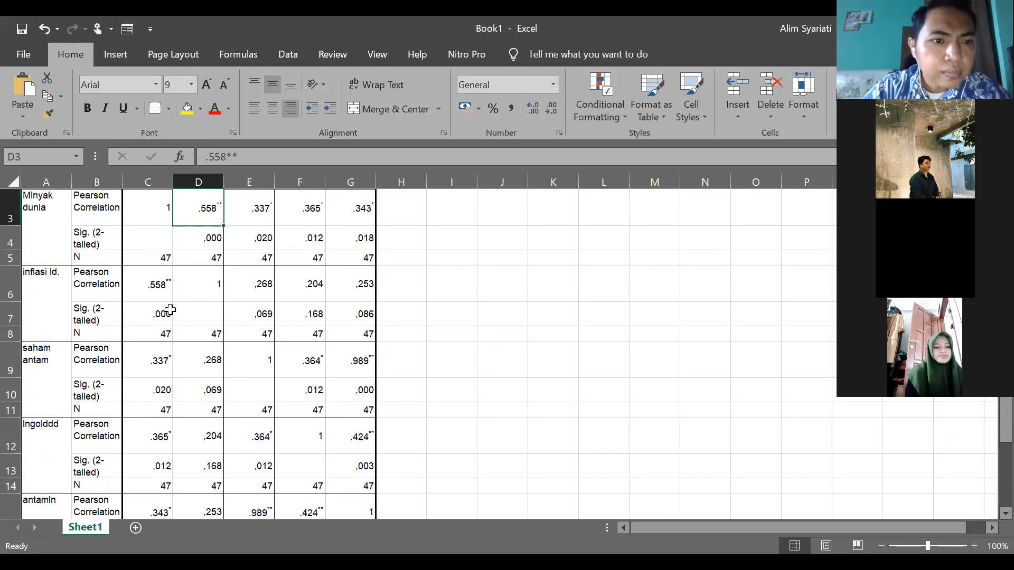
click(158, 287)
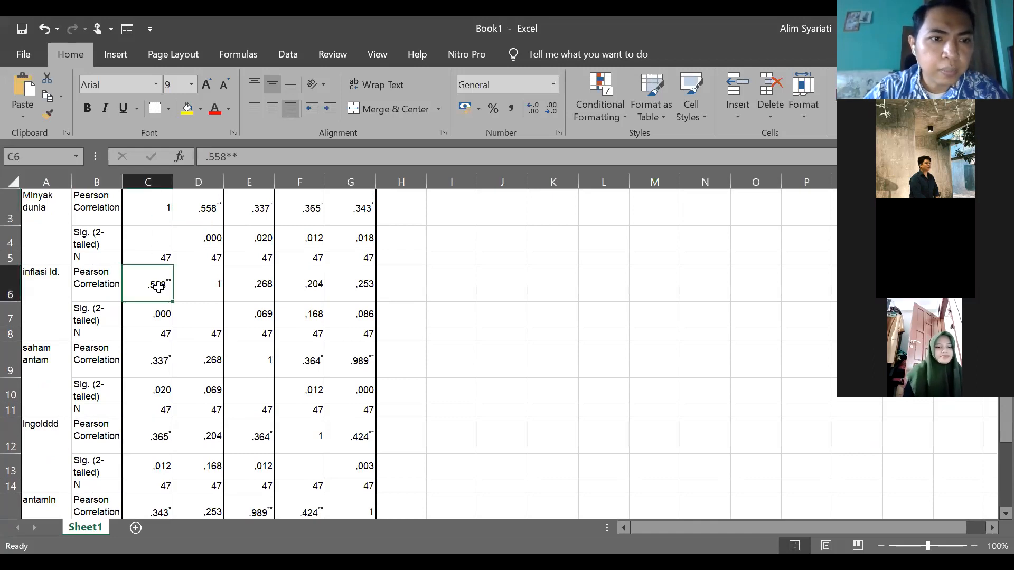
click(209, 216)
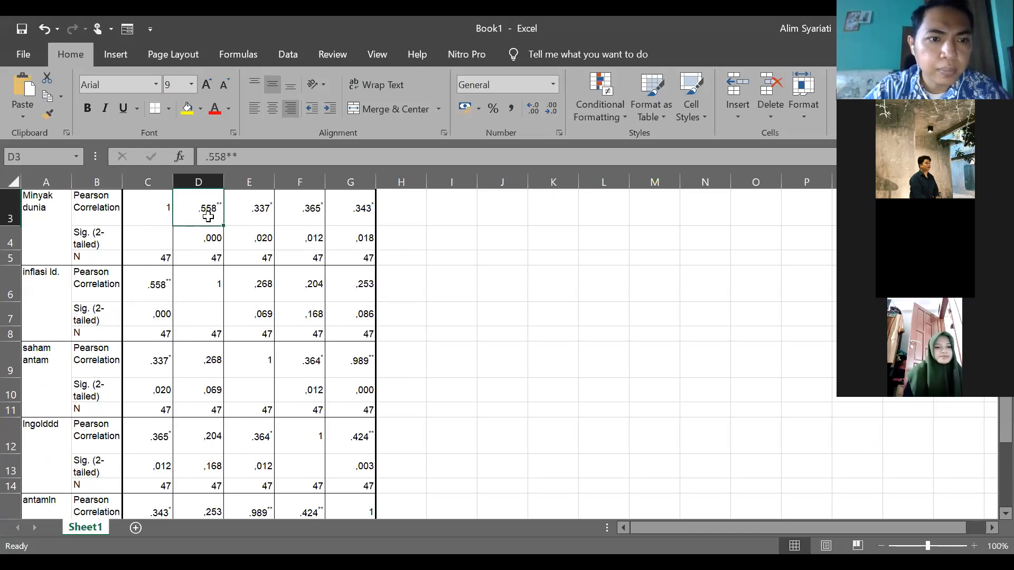
click(203, 372)
click(261, 282)
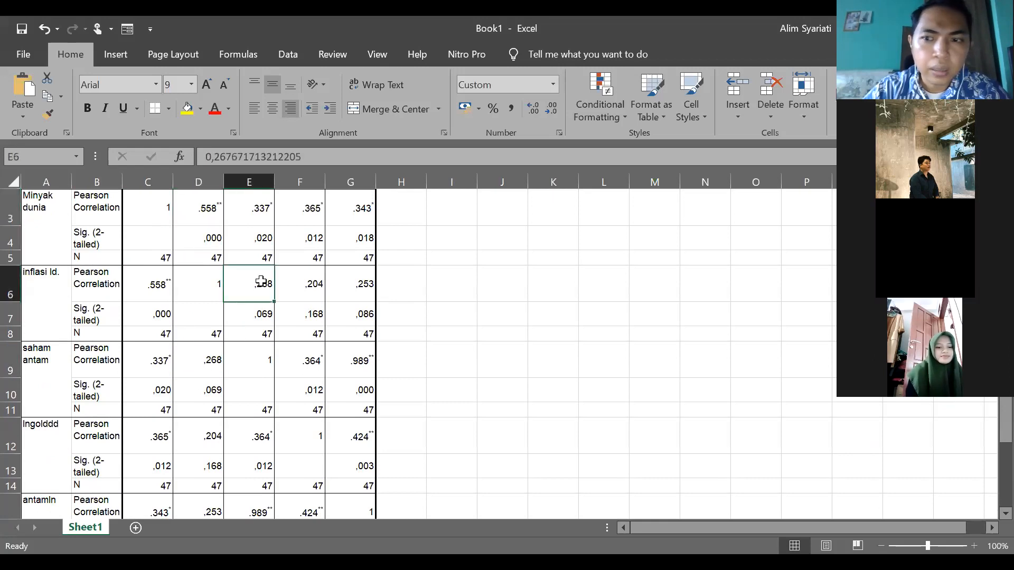
Step: Clear the duplicate Minyak dunia values above the diagonal in cells D3:G5
click(184, 208)
key(shift+Right)
key(shift+Right)
key(shift+Right)
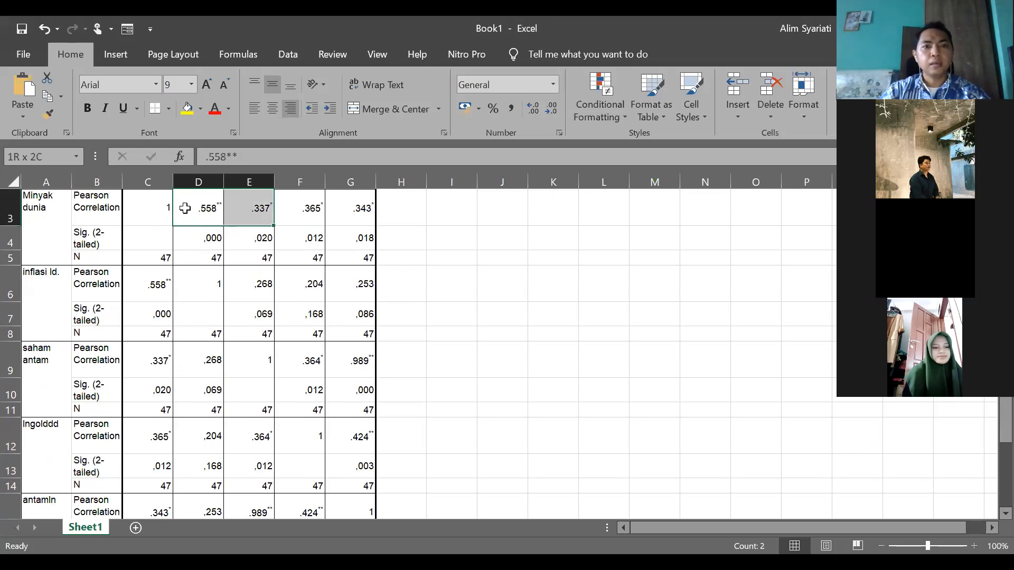
key(Delete)
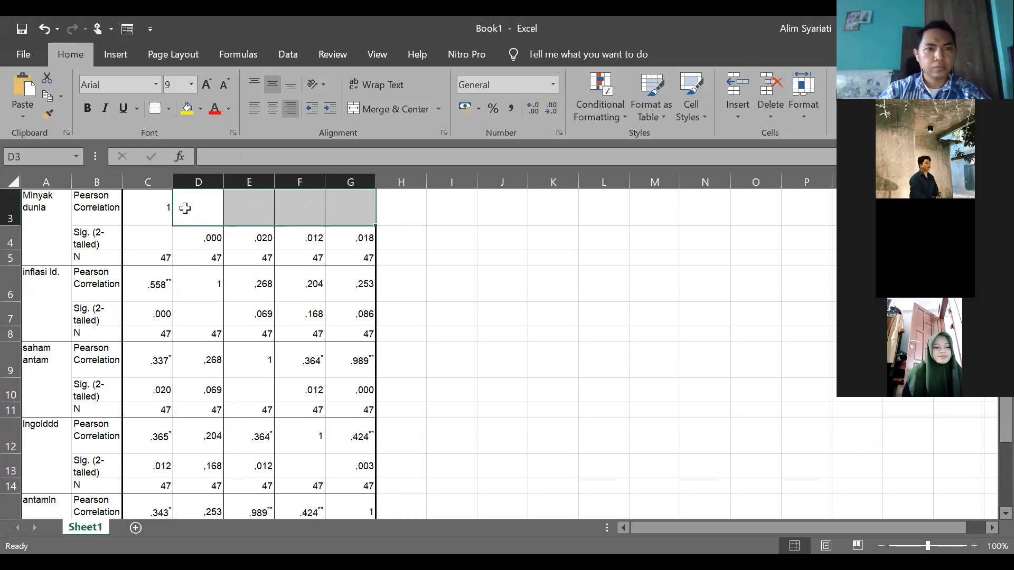
key(shift+Down)
key(shift+Down)
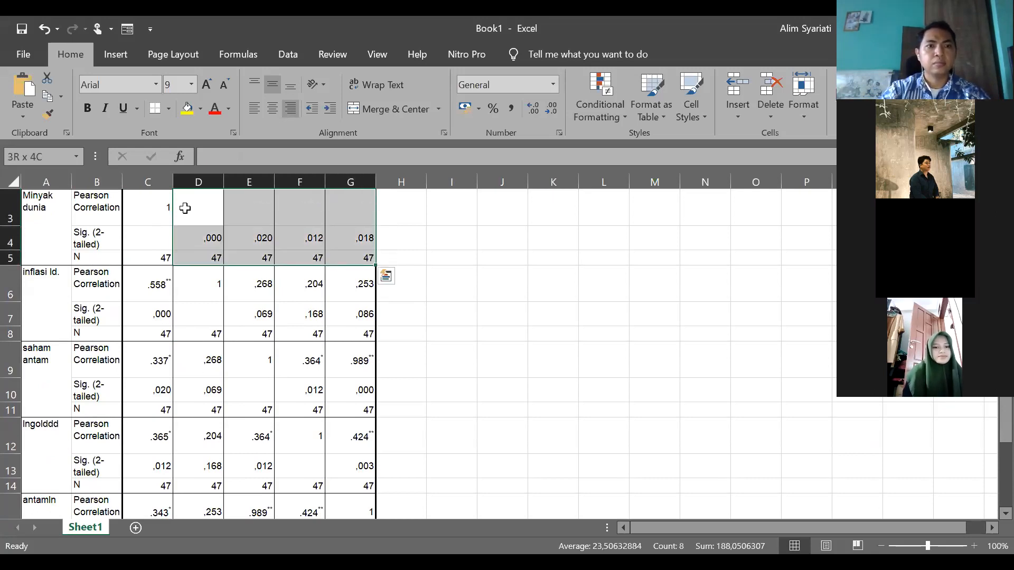
key(Delete)
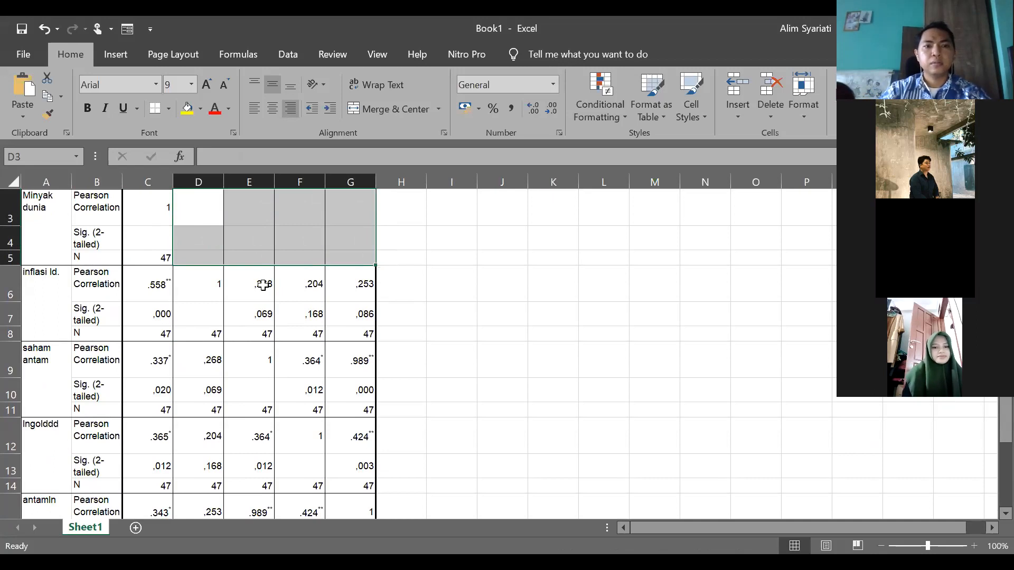
Step: Clear the duplicate inflasi Id. values above the diagonal in cells E6:G8
click(264, 286)
key(shift+Down)
key(shift+Down)
key(shift+Right)
key(shift+Right)
key(shift+Right)
key(shift+Left)
key(Delete)
Step: Clear the duplicate saham antam values above the diagonal in cells F9:G11
key(Down)
key(Down)
key(Down)
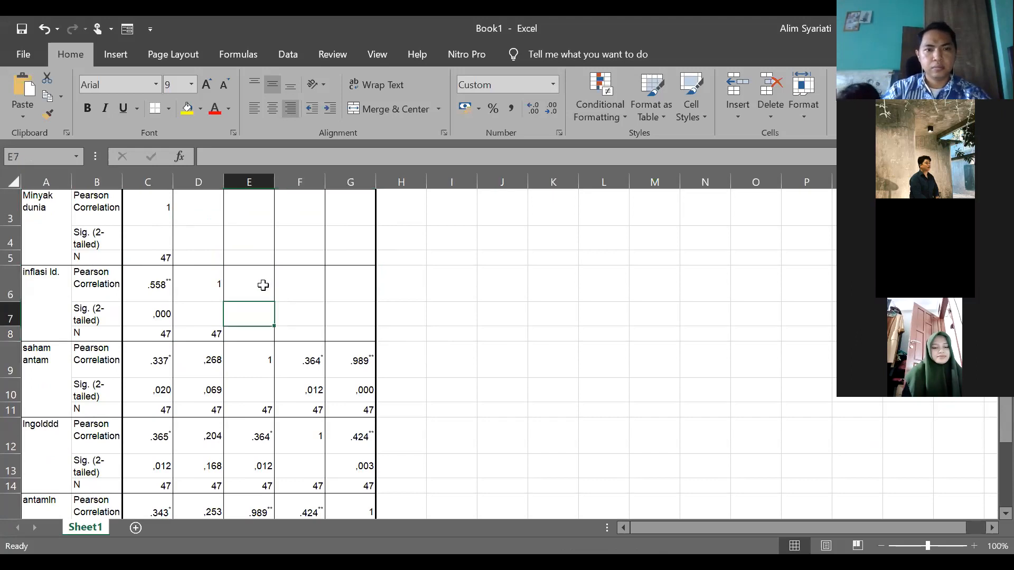
key(shift+Right)
key(shift+Down)
key(shift+Right)
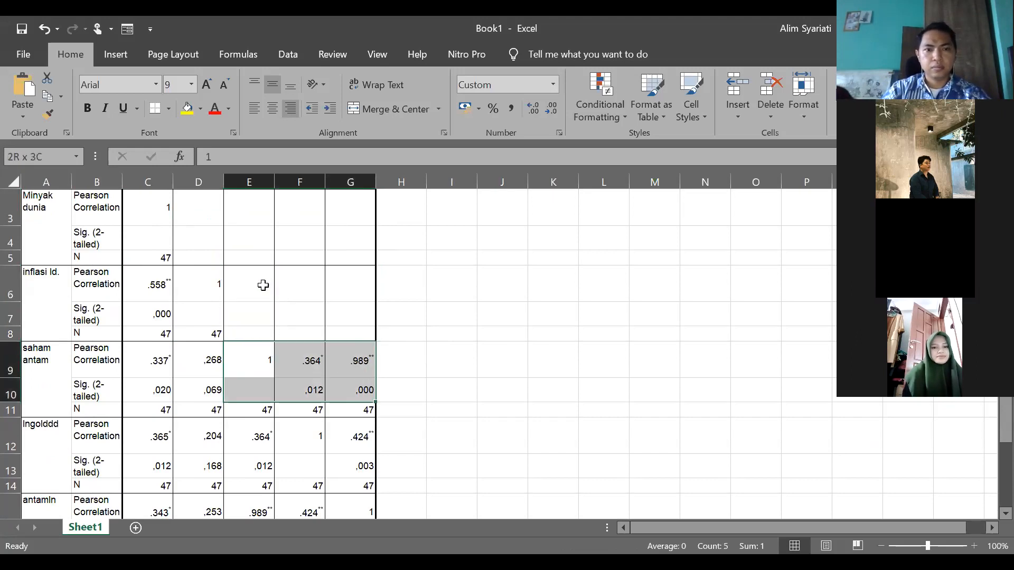
key(shift+Down)
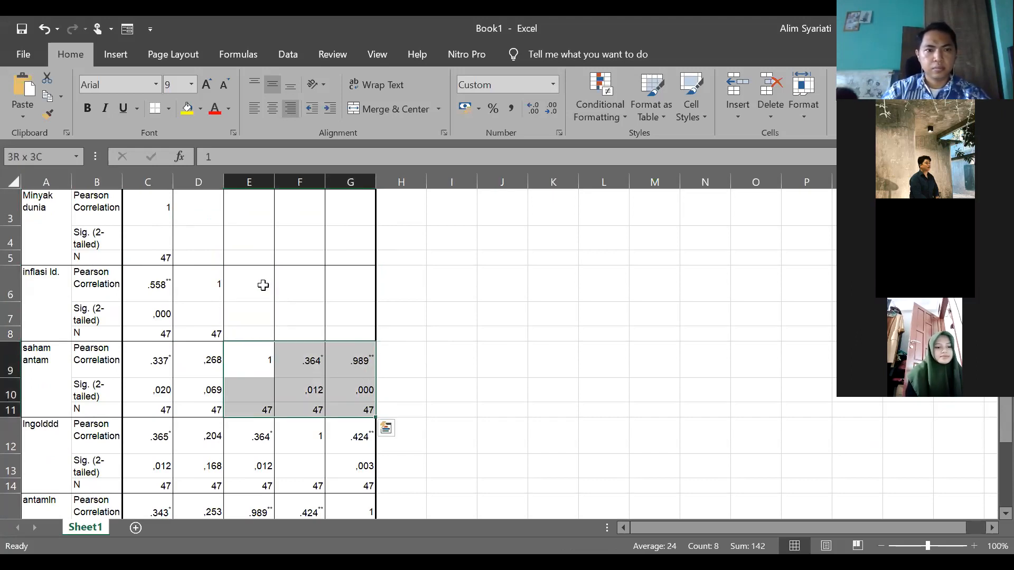
key(Right)
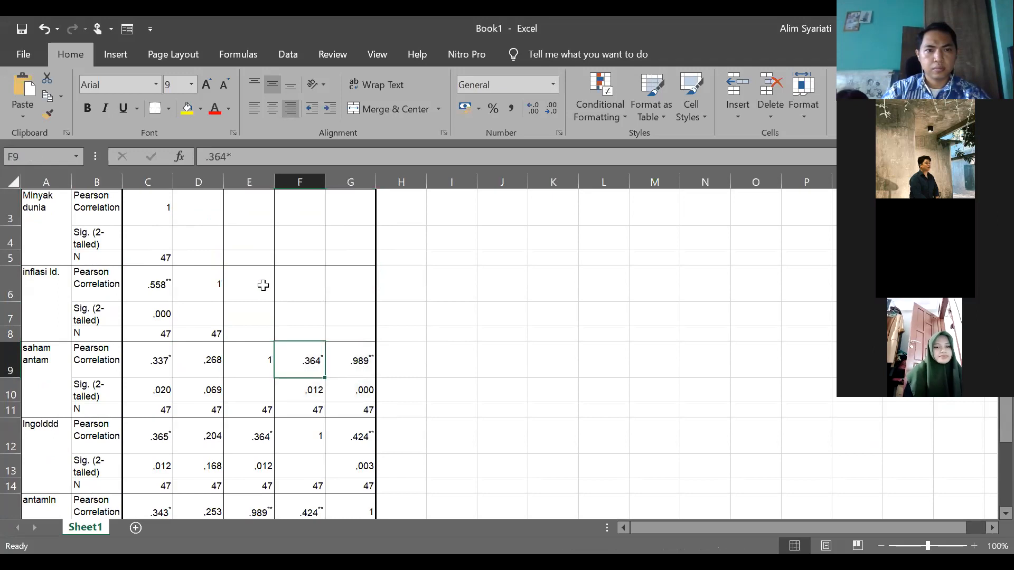
key(shift+Down)
key(shift+Down)
key(shift+Right)
key(Delete)
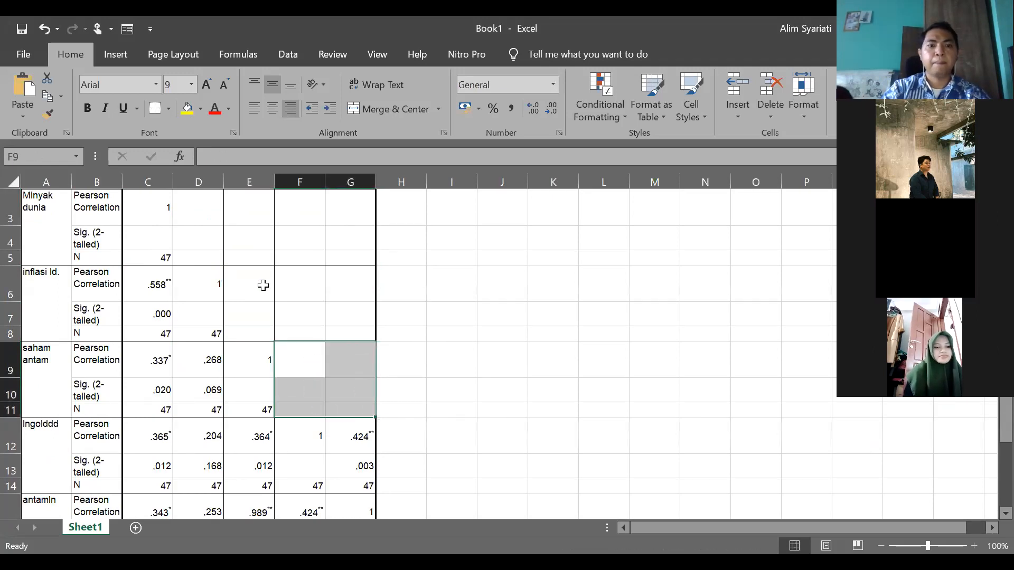
Step: Clear the duplicate lngolddd values above the diagonal in cells G12:G14
key(Down)
key(Right)
key(Down)
key(Down)
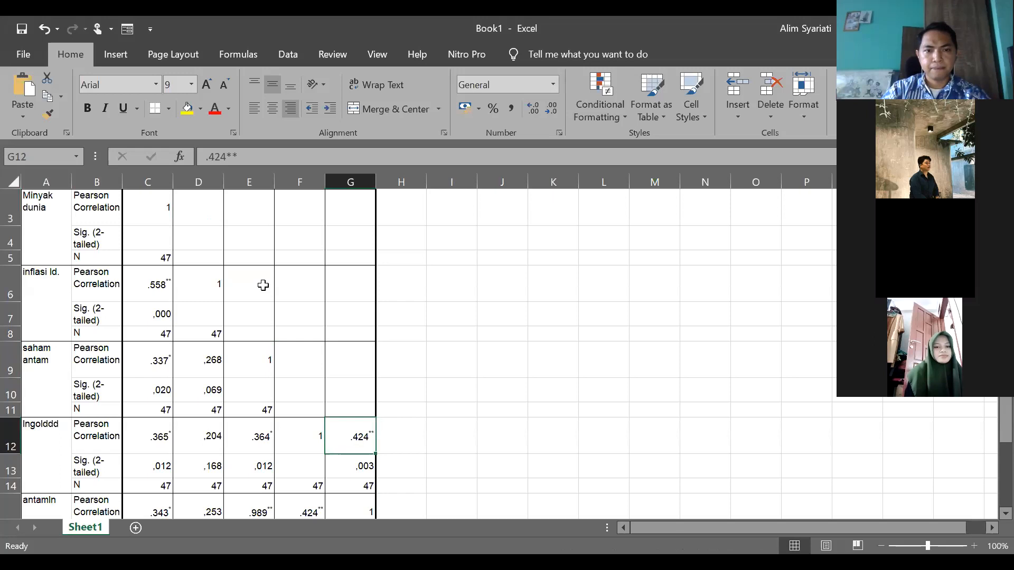
key(shift+Down)
key(shift+Down)
key(Delete)
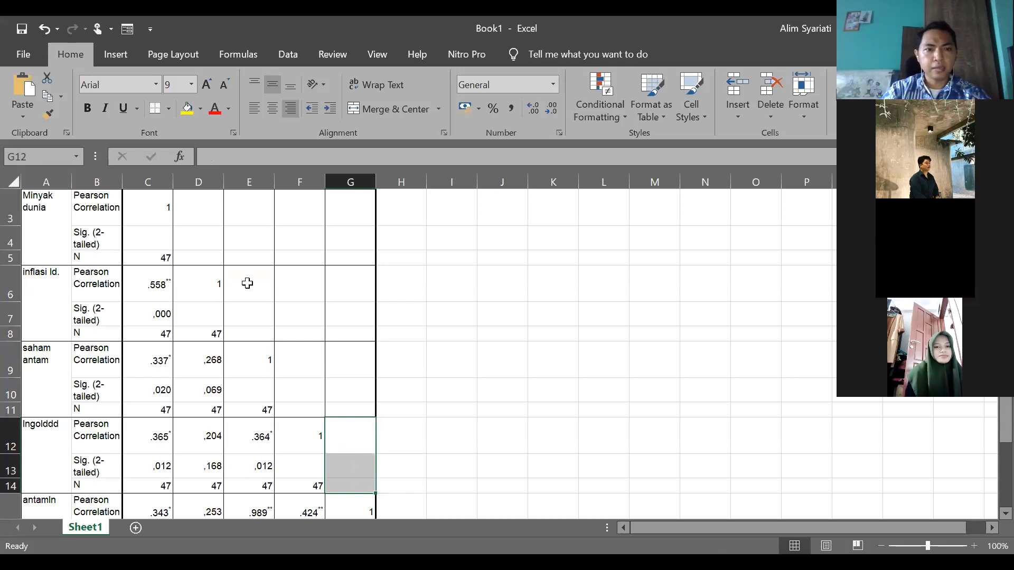
Step: Try to clear the formatting of columns A through J and select the label cells A4:B5
click(165, 220)
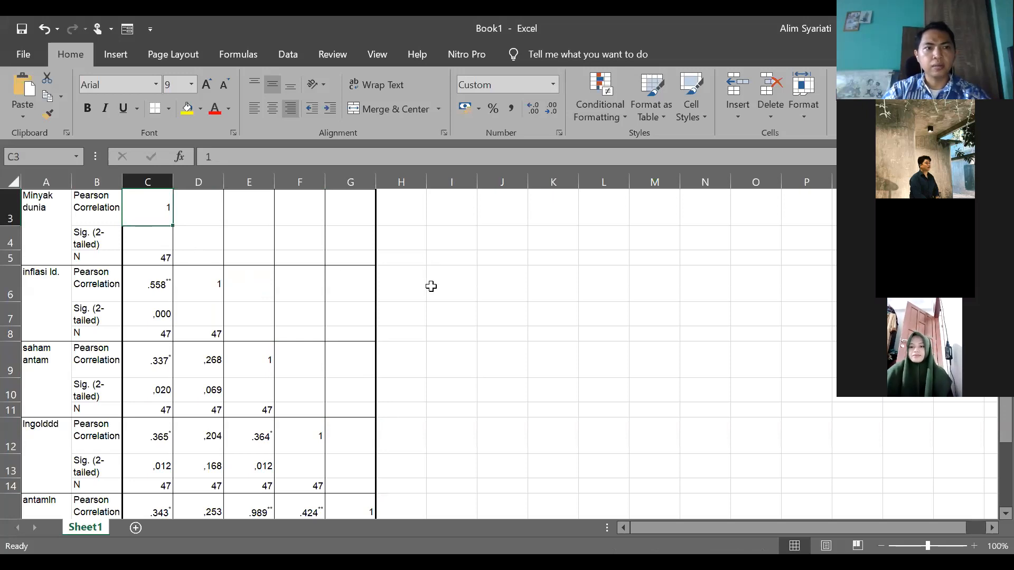
click(47, 179)
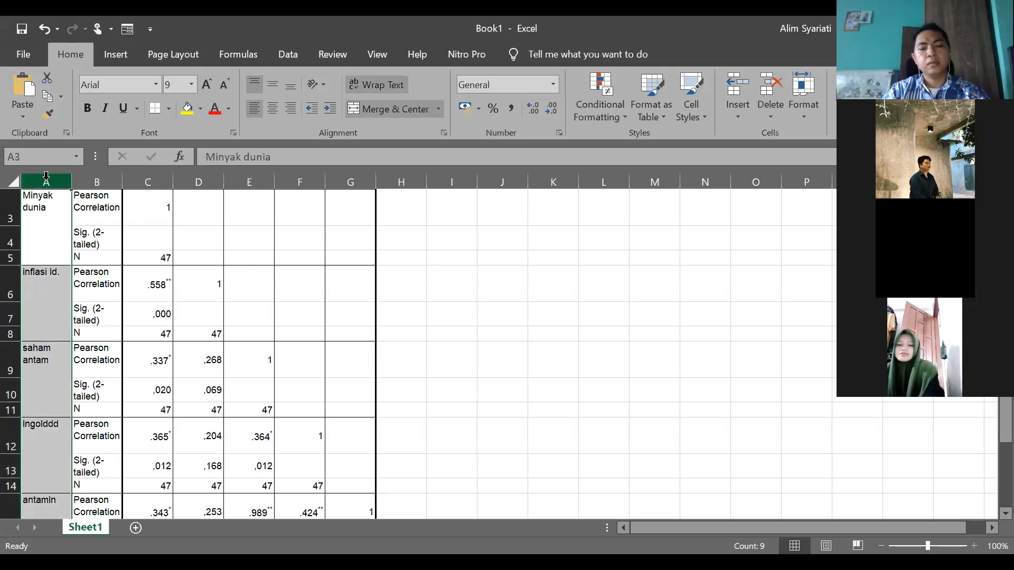
drag(46, 177, 502, 126)
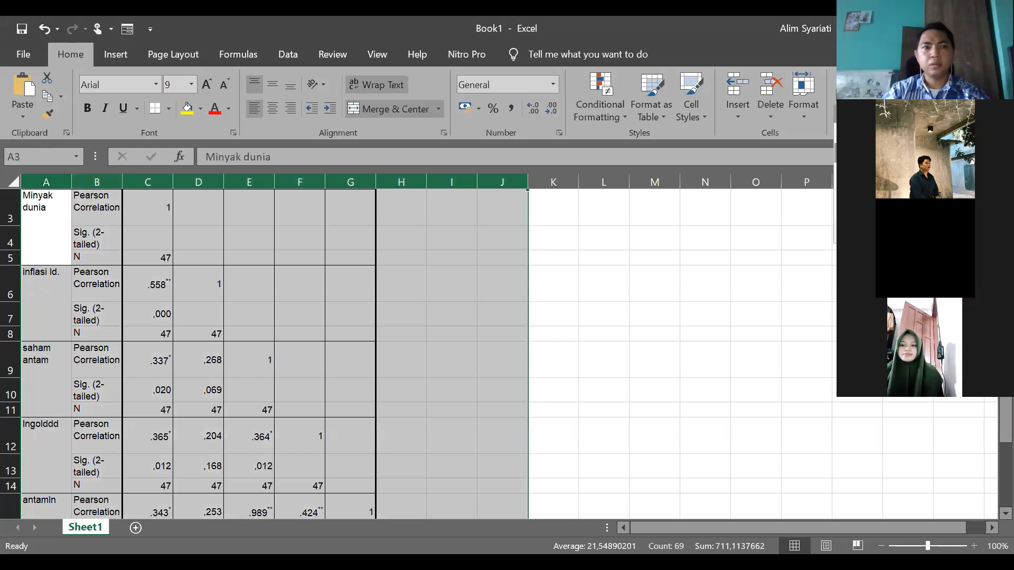
click(871, 154)
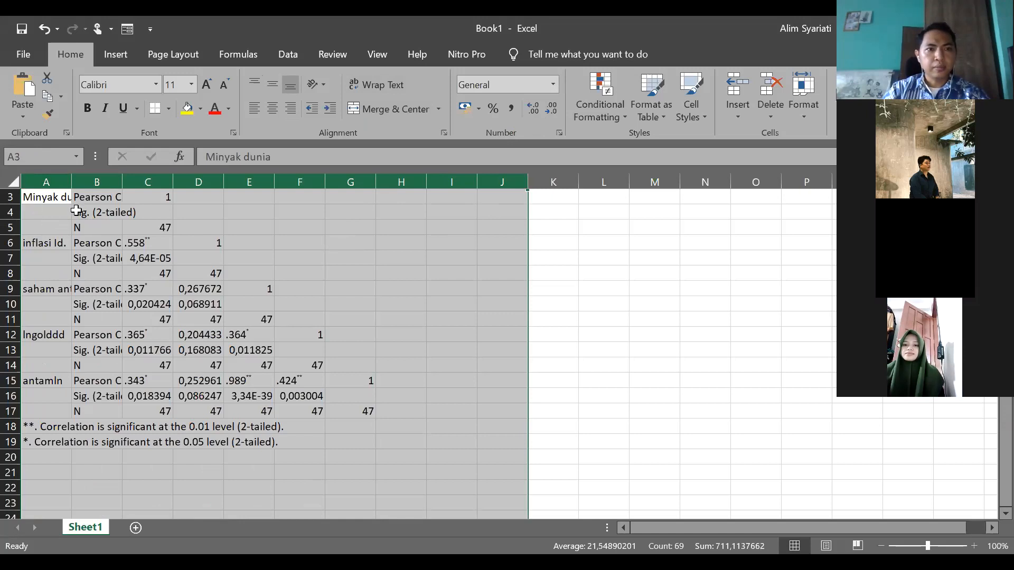
click(32, 214)
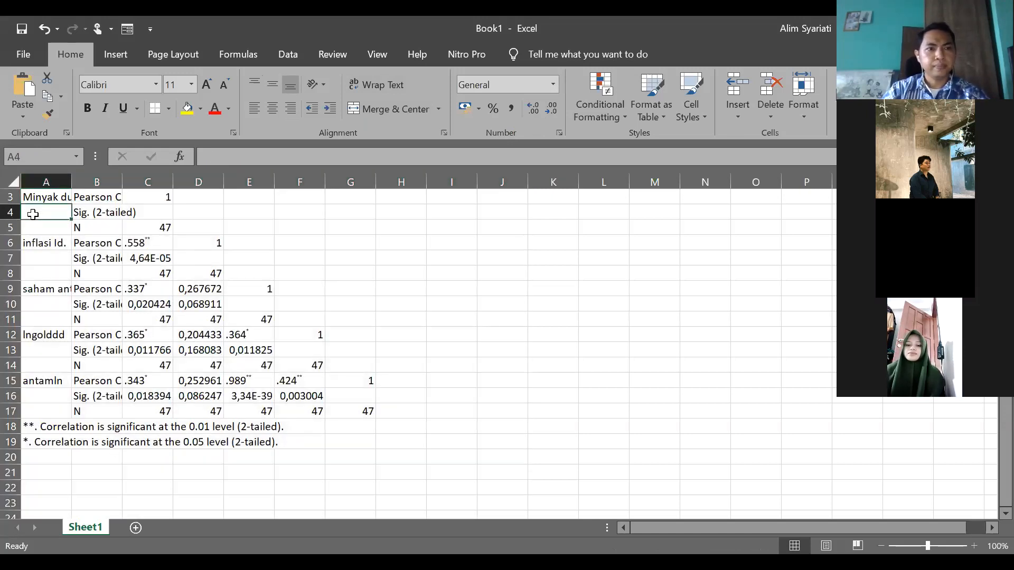
mouse_move(33, 214)
mouse_down()
mouse_move(69, 215)
mouse_move(32, 214)
mouse_up()
key(shift+Down)
key(shift+Down)
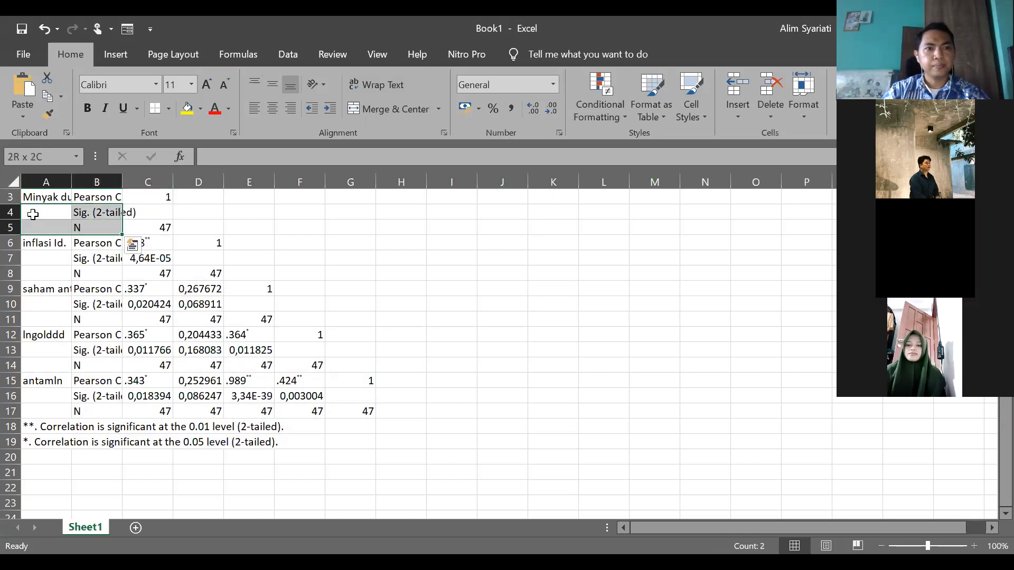
key(shift+Up)
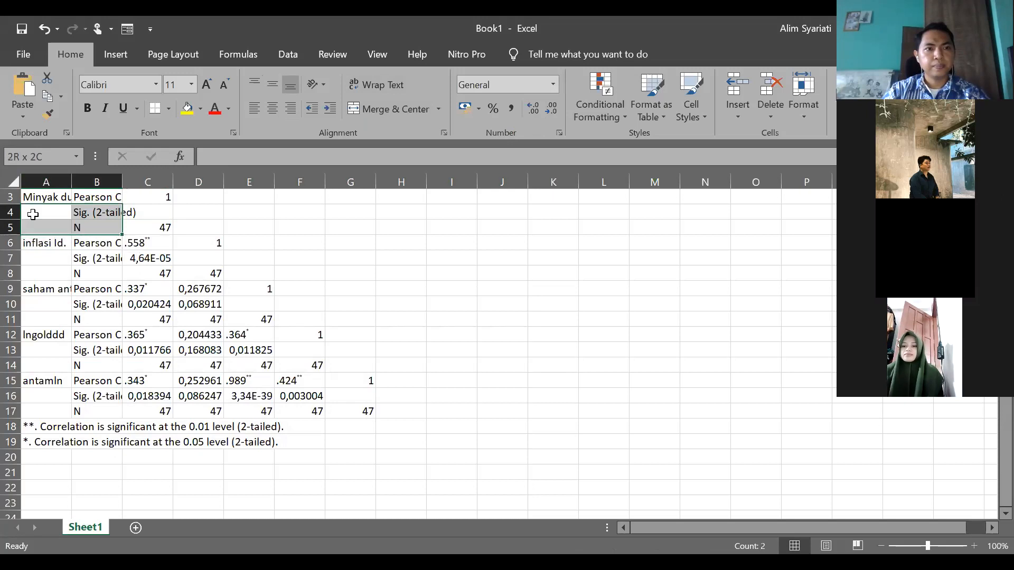
Step: Undo the format clearing on columns A through J and deselect the table
key(ctrl+z)
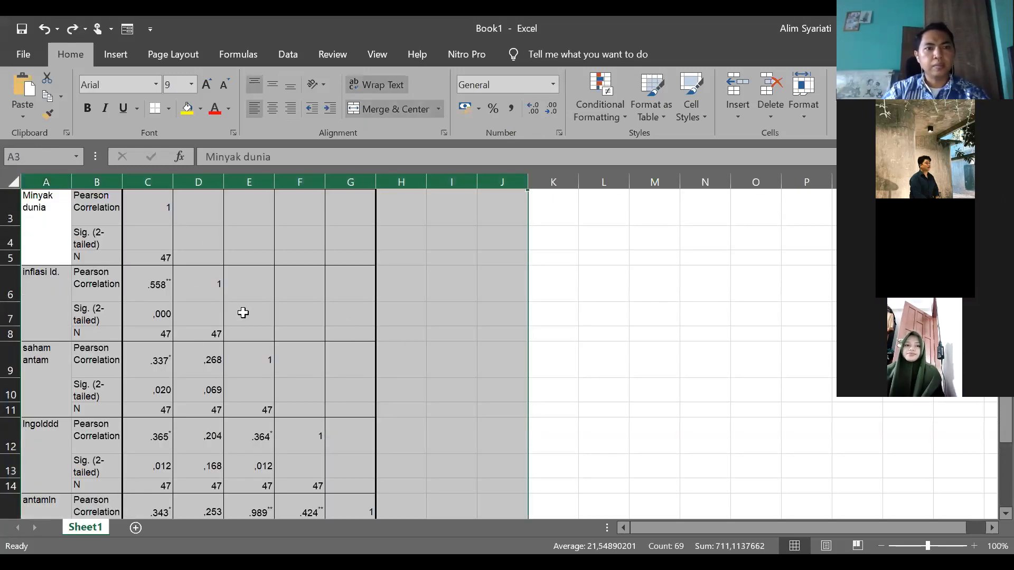
click(423, 287)
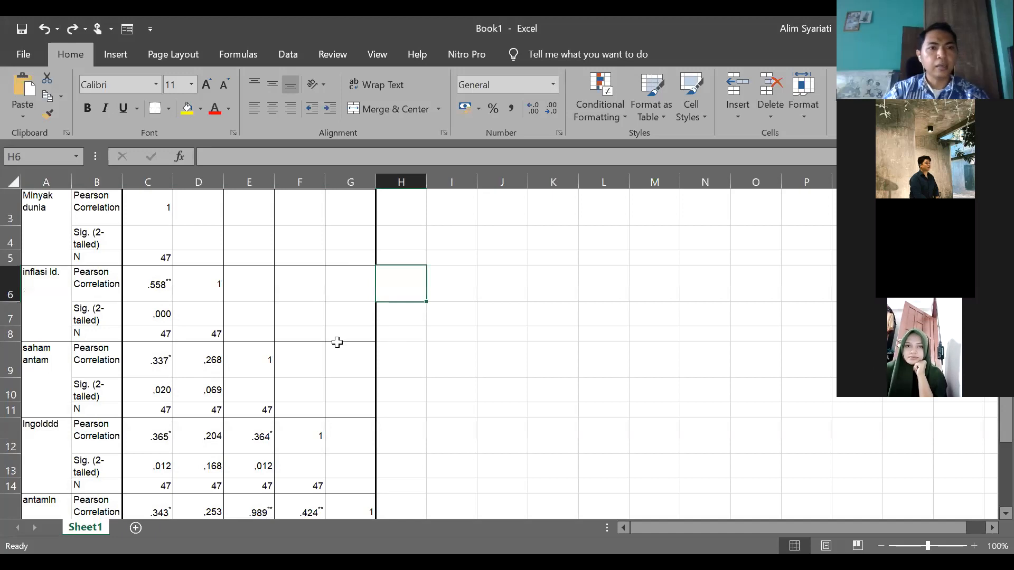
scroll(392, 358, down, 2)
scroll(394, 358, up, 2)
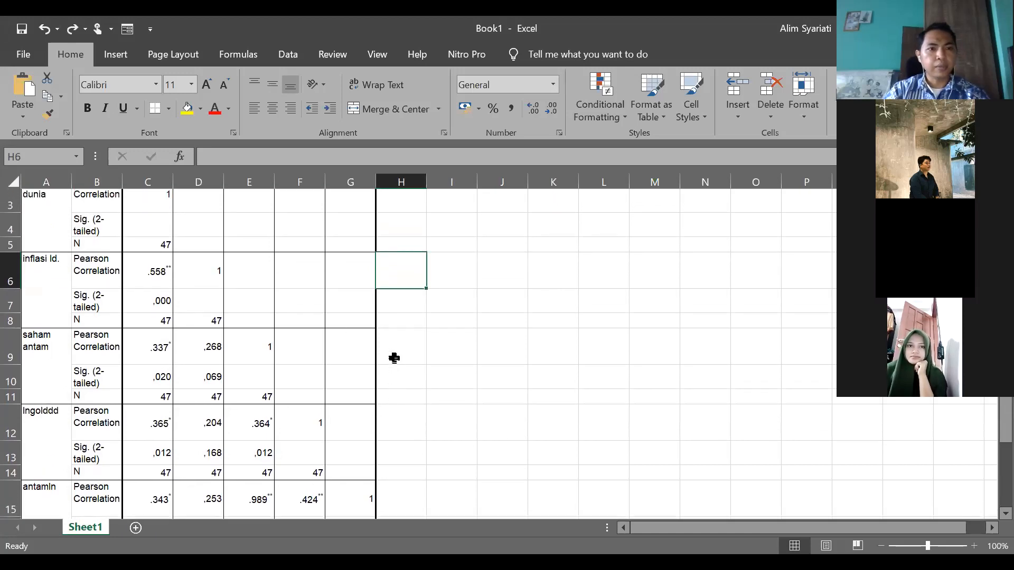
Step: Examine the Pearson coefficients of inflasi Id., saham antam and lngolddd in columns C and D of the correlation table
scroll(394, 358, up, 1)
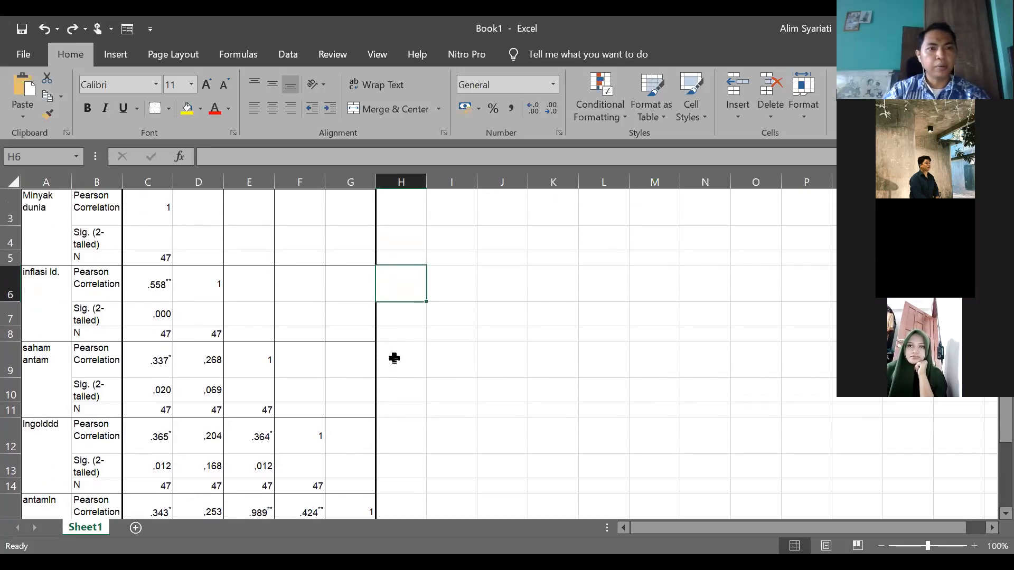
click(159, 288)
click(165, 363)
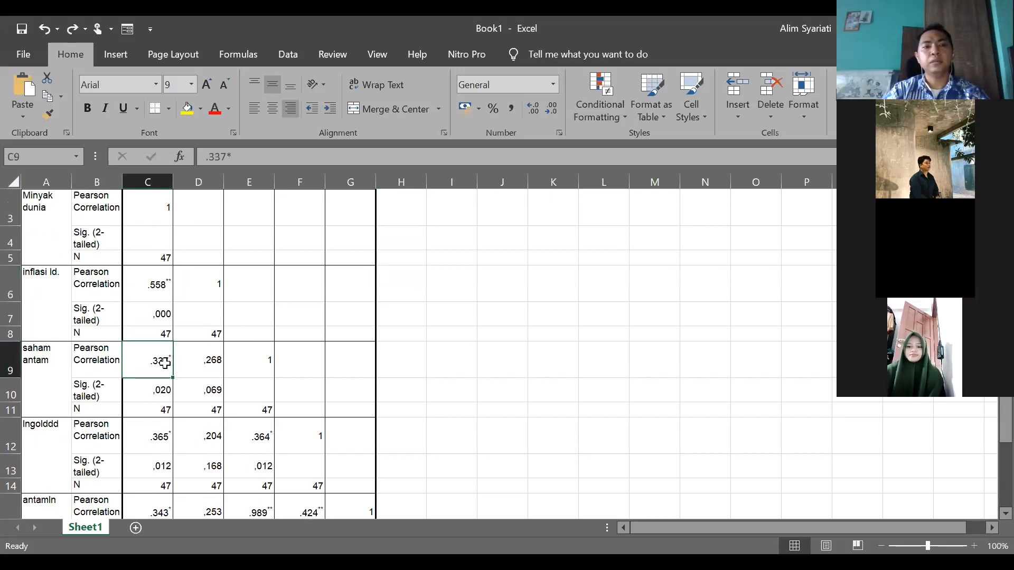
click(164, 438)
click(208, 433)
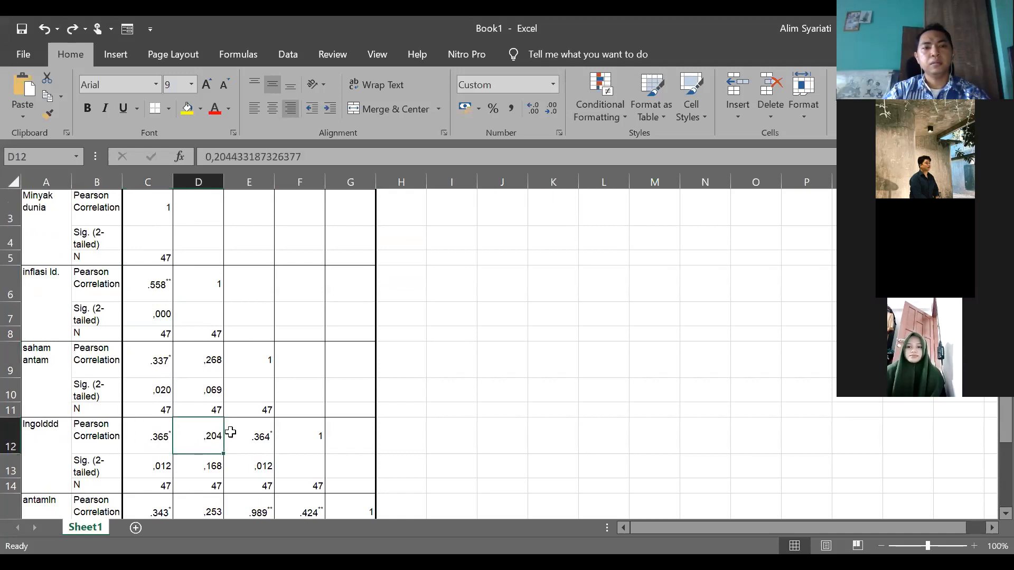
click(159, 363)
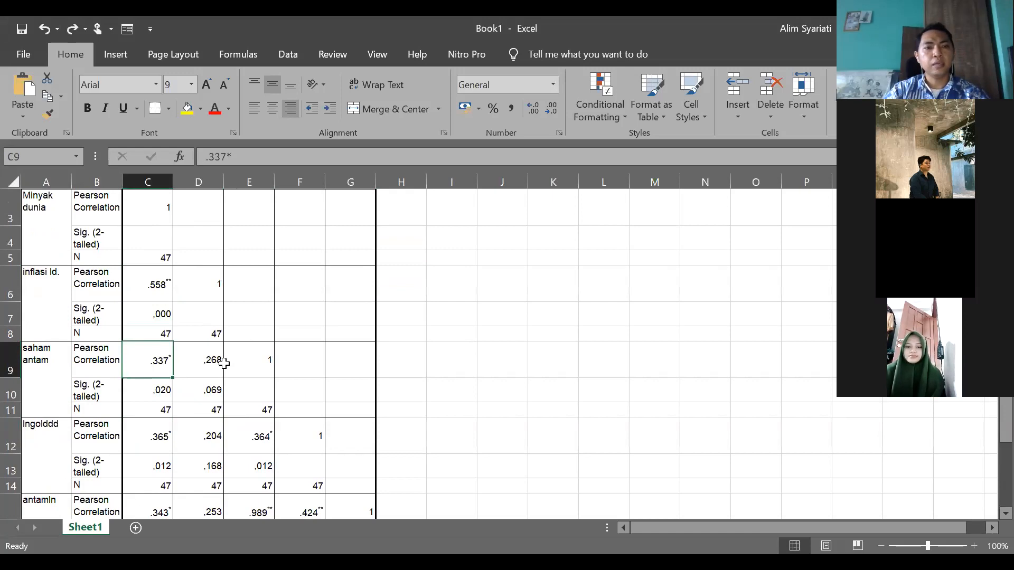
scroll(153, 367, down, 1)
click(153, 367)
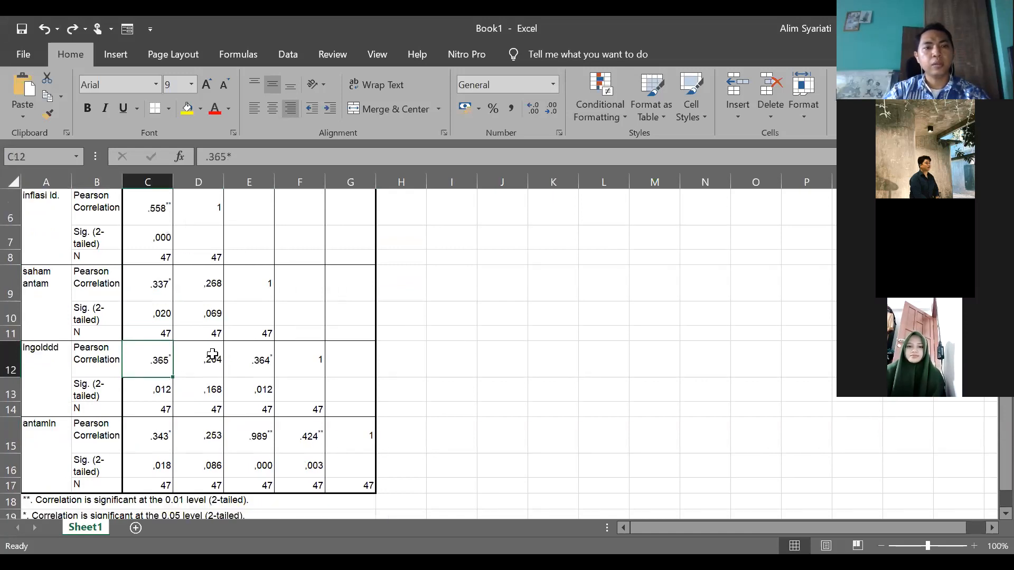
click(213, 355)
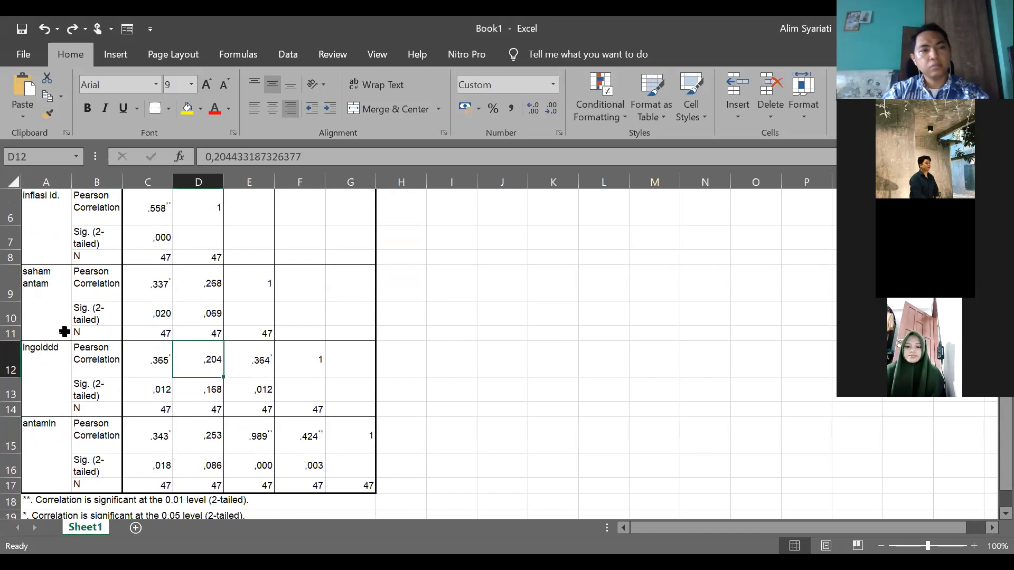
Step: Review the whole correlation table, from the variable headings down to the antamln row and the significance notes
scroll(38, 364, up, 1)
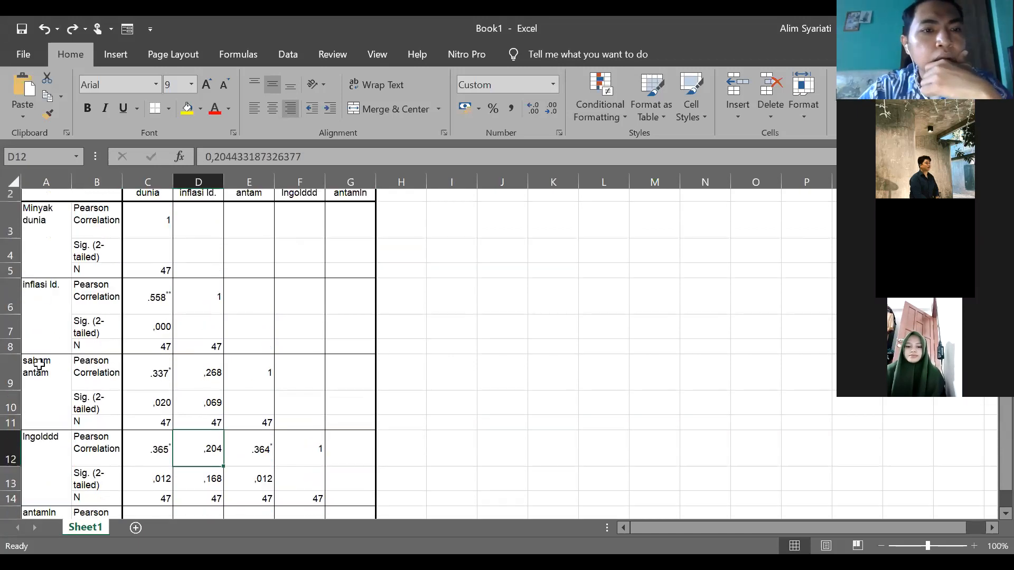
scroll(39, 362, up, 1)
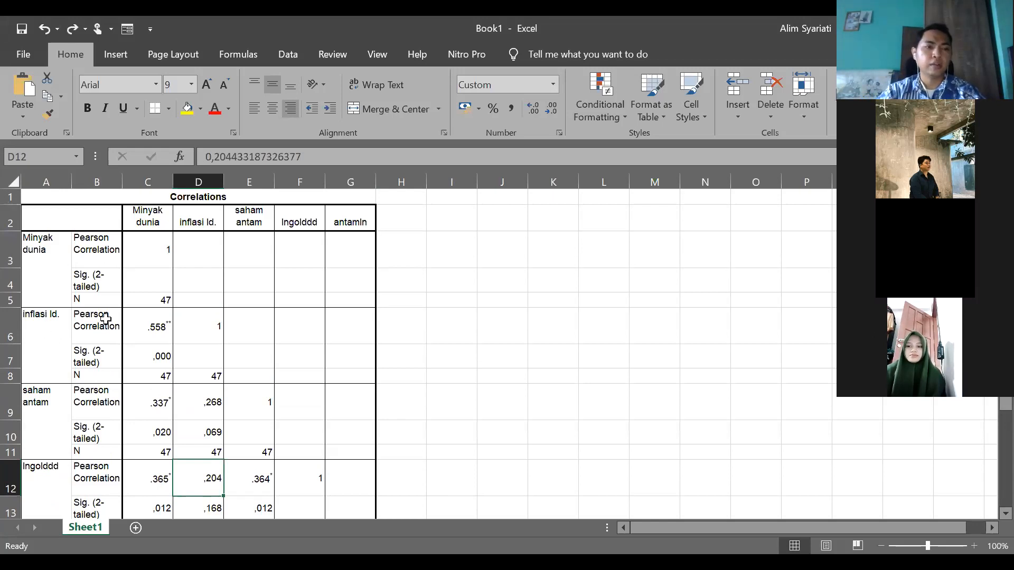
scroll(149, 337, down, 2)
scroll(149, 337, down, 1)
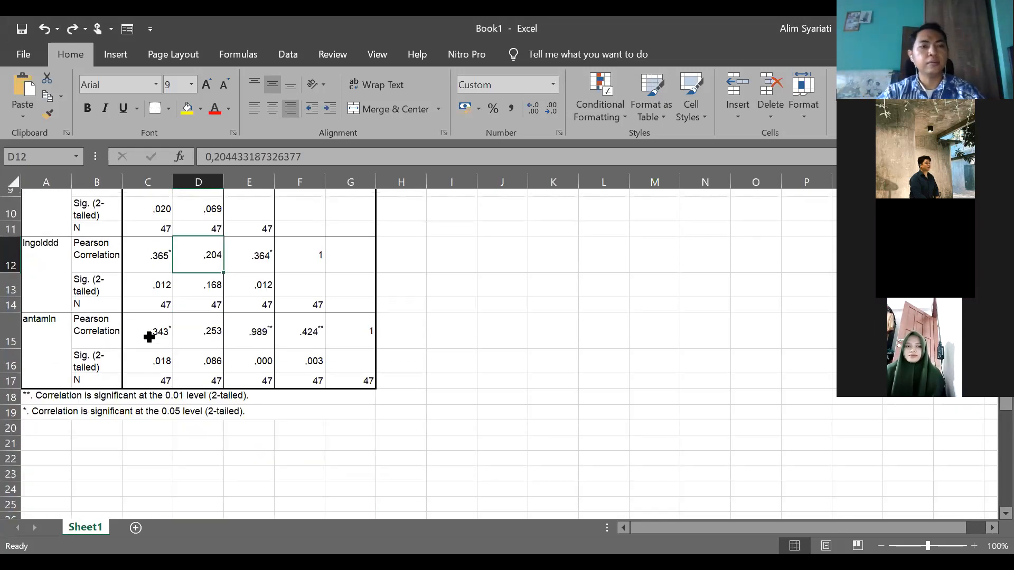
scroll(149, 337, up, 1)
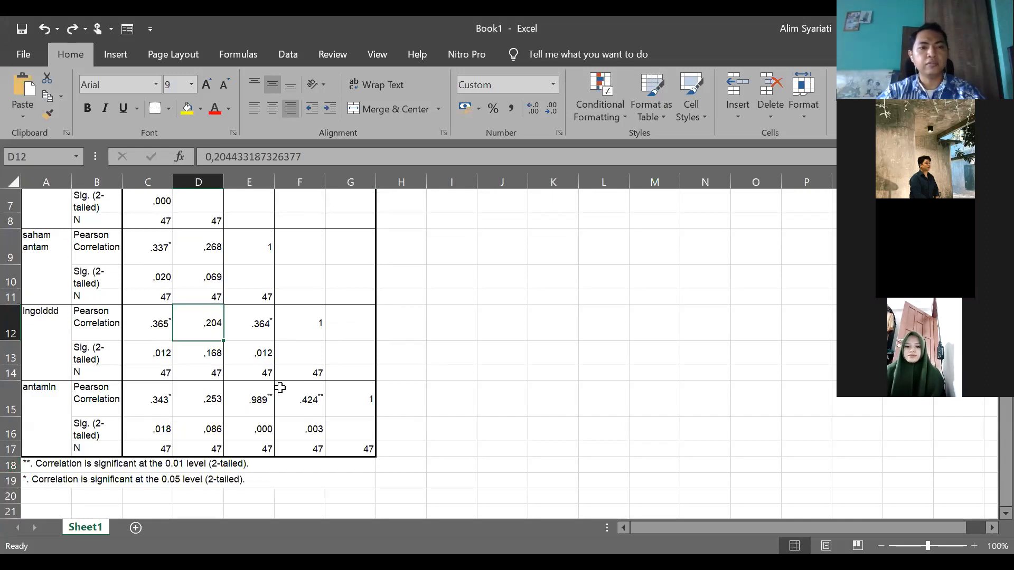
scroll(287, 370, up, 3)
scroll(287, 370, down, 3)
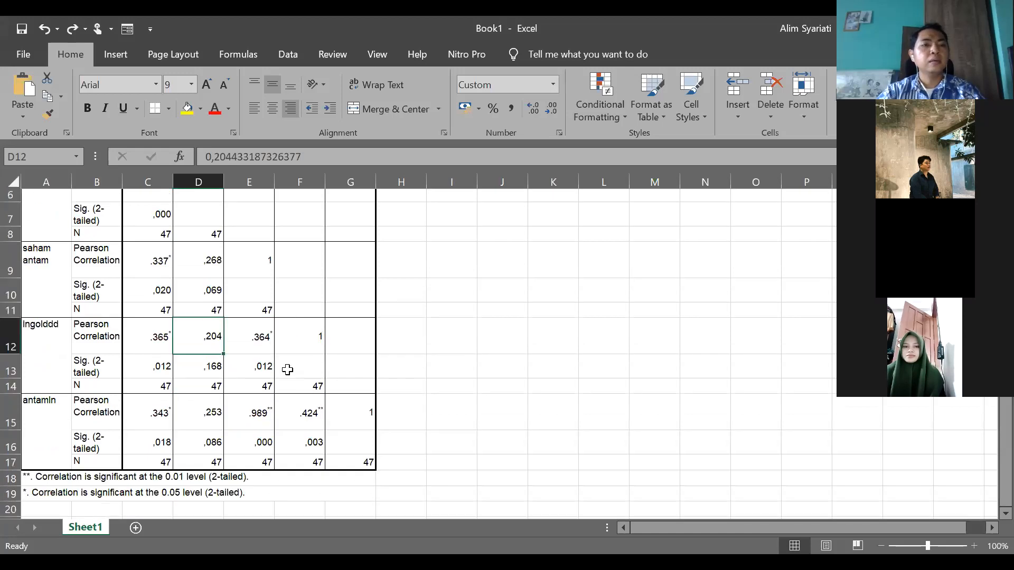
scroll(287, 370, down, 1)
Step: Copy the Minyak dunia column's Pearson coefficients from C3 and C6 into cells J3 and J4 beside the table
scroll(288, 370, up, 3)
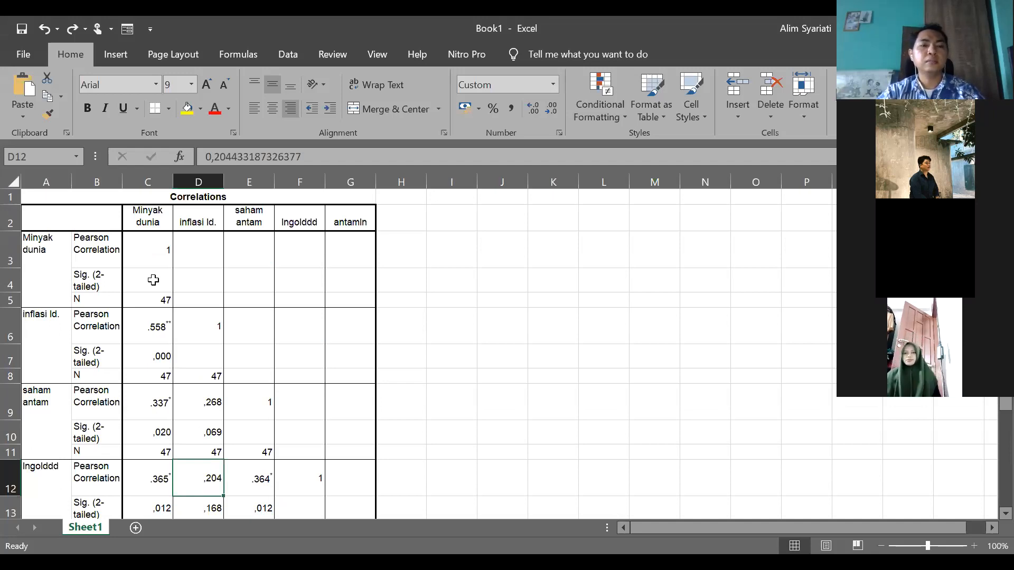
click(164, 255)
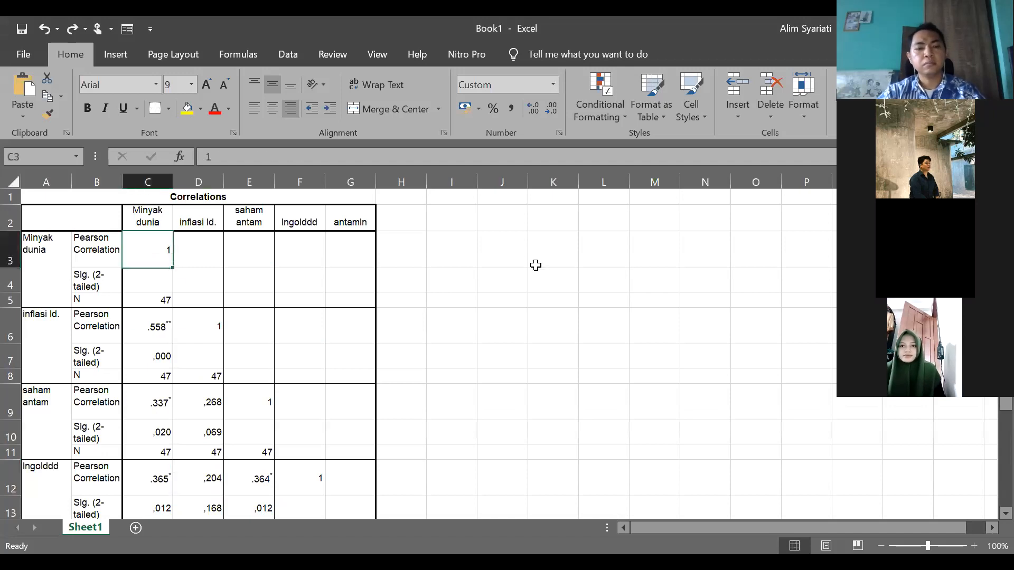
key(ctrl+c)
click(498, 251)
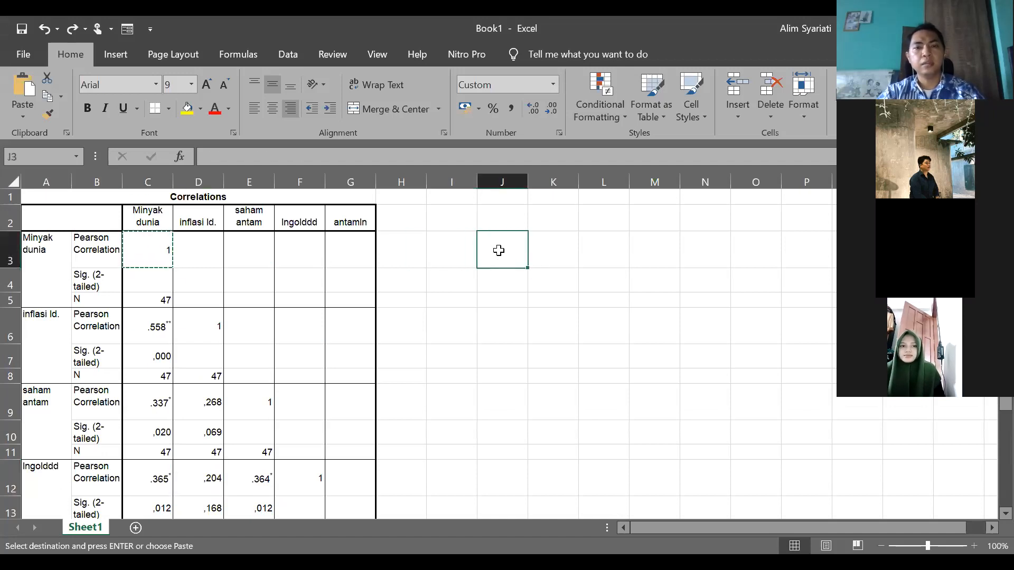
key(ctrl+v)
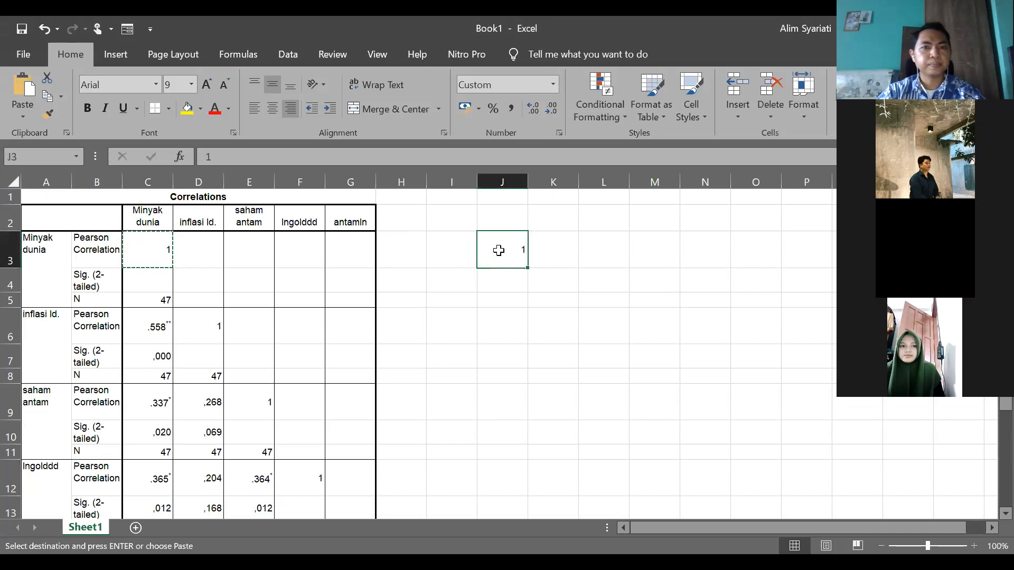
click(149, 319)
key(ctrl+c)
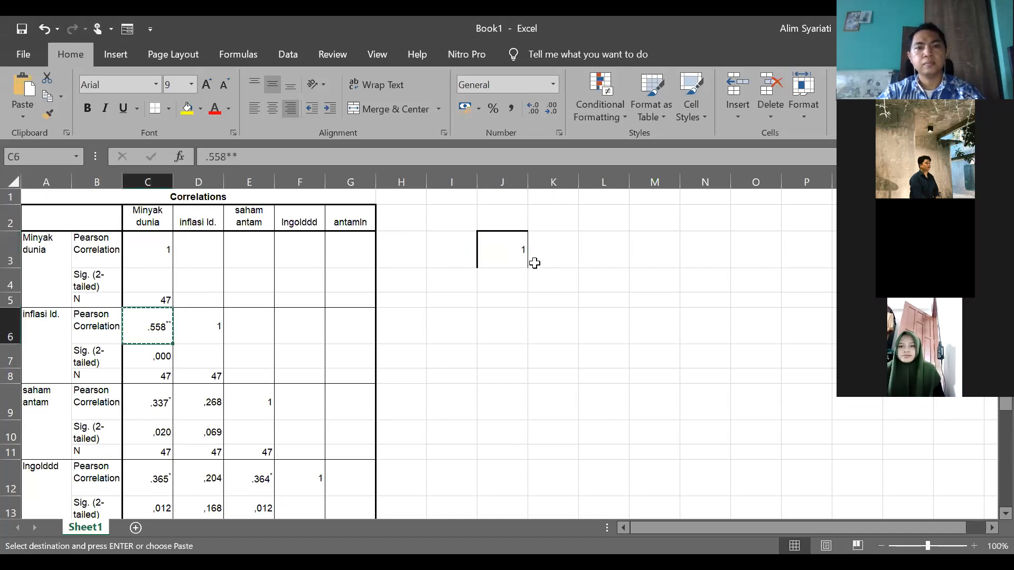
click(512, 280)
key(ctrl+v)
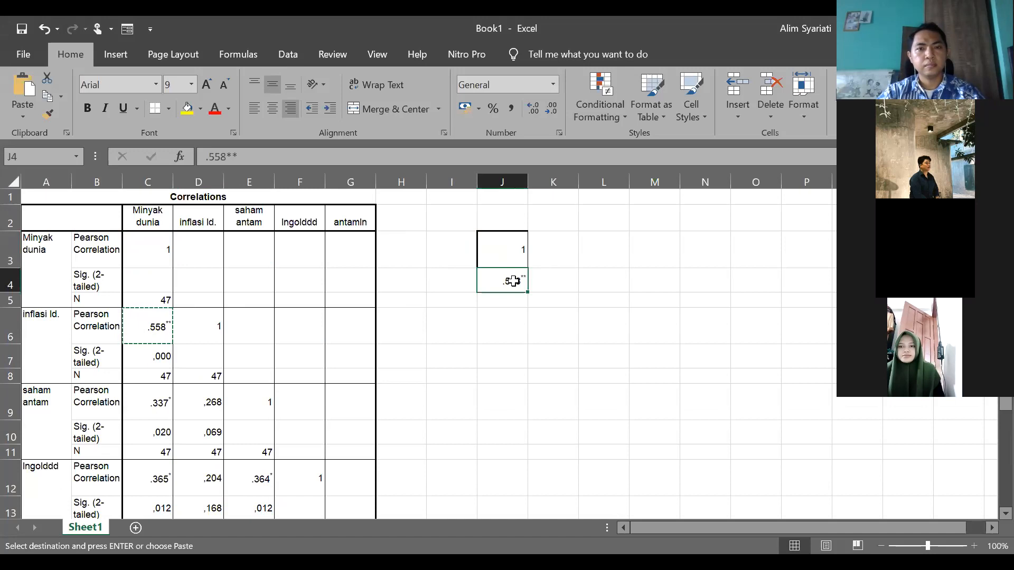
Step: Copy the saham antam and lngolddd coefficients with Minyak dunia from C9 and C12 into J5 and J6
click(163, 402)
key(ctrl+c)
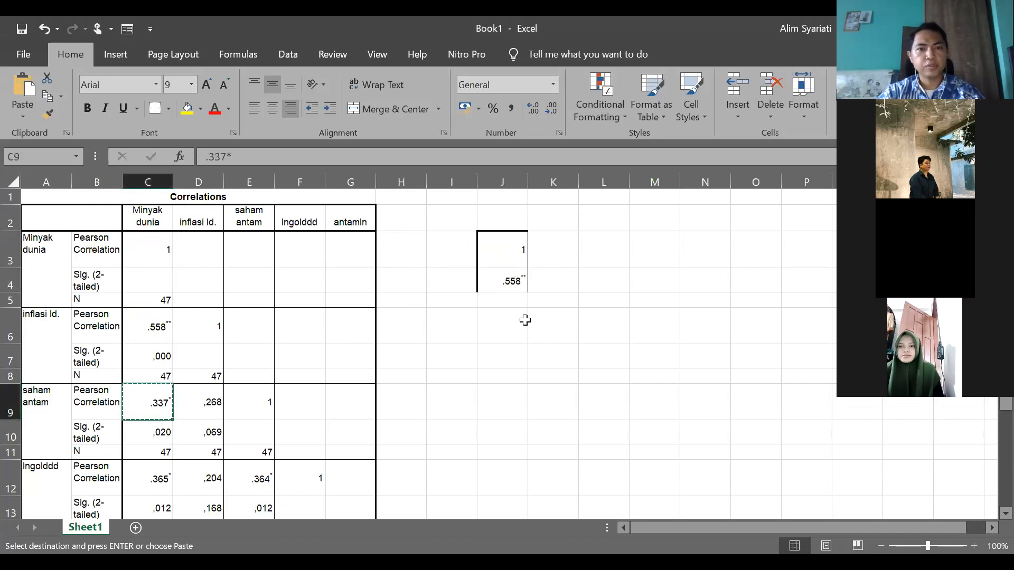
click(506, 301)
key(ctrl+v)
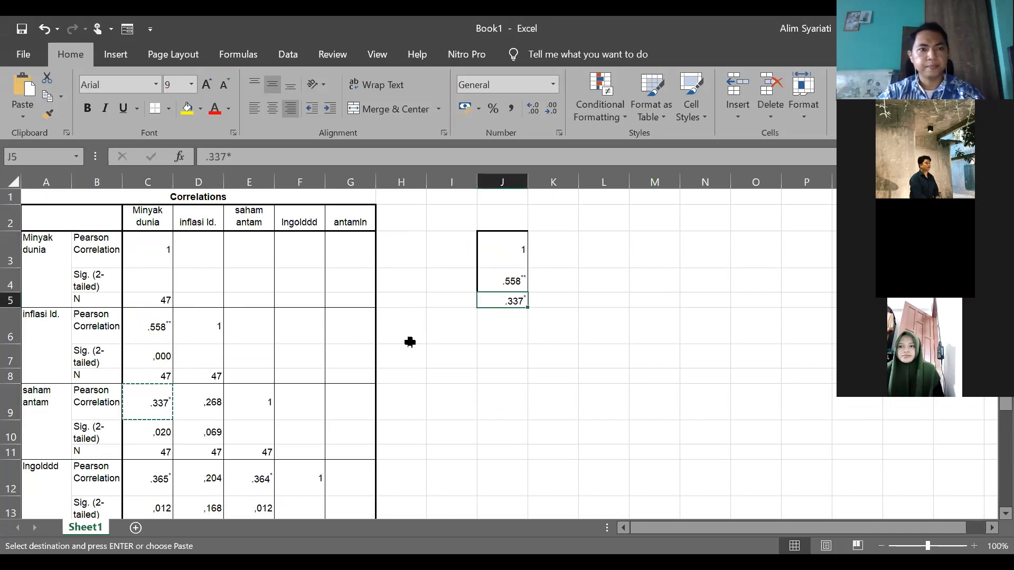
click(155, 482)
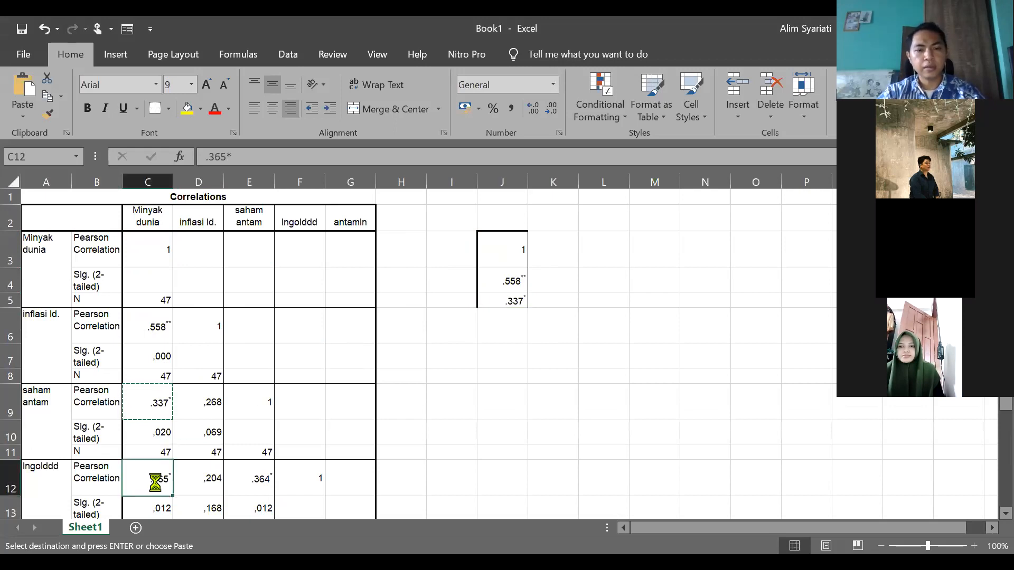
key(ctrl+c)
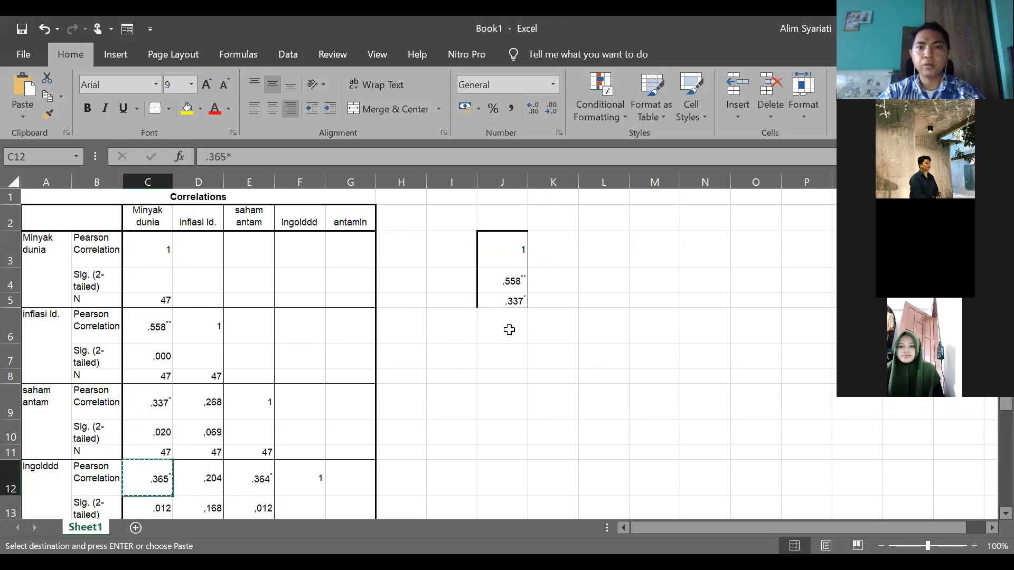
click(507, 327)
key(ctrl+v)
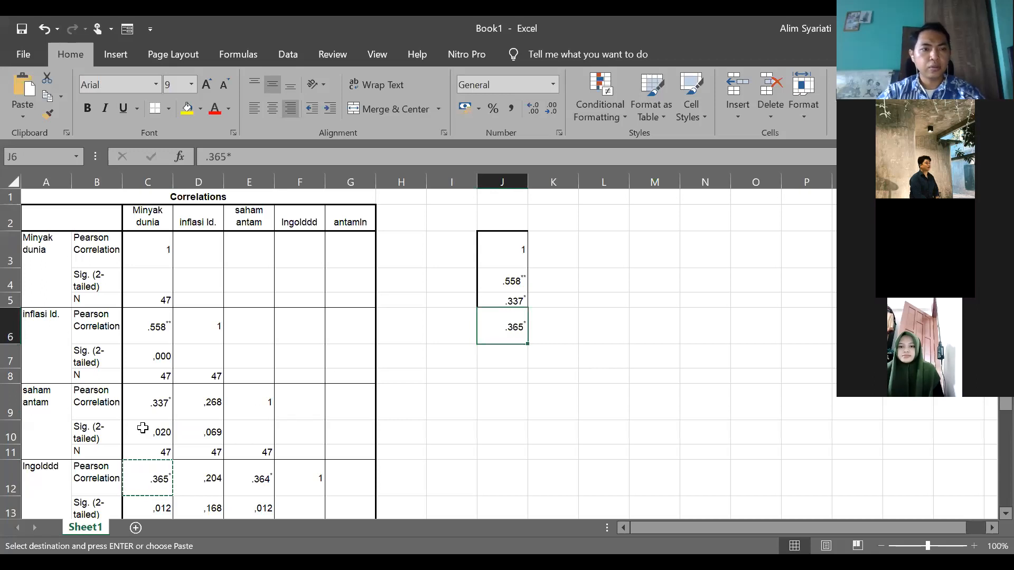
Step: Copy the antamln coefficient with Minyak dunia from C15 into cell J7
scroll(141, 425, down, 1)
scroll(141, 424, down, 1)
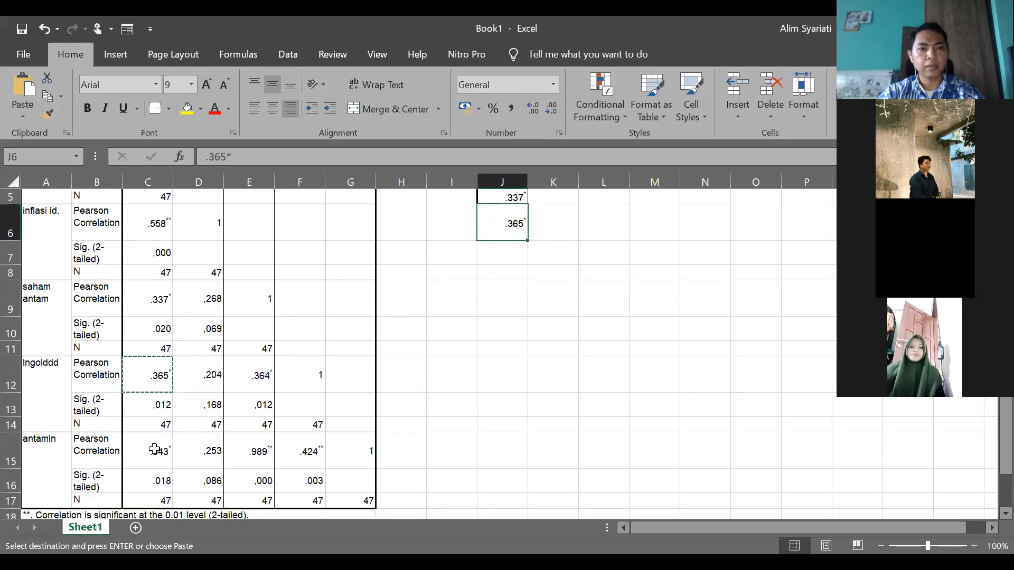
click(159, 449)
key(ctrl+c)
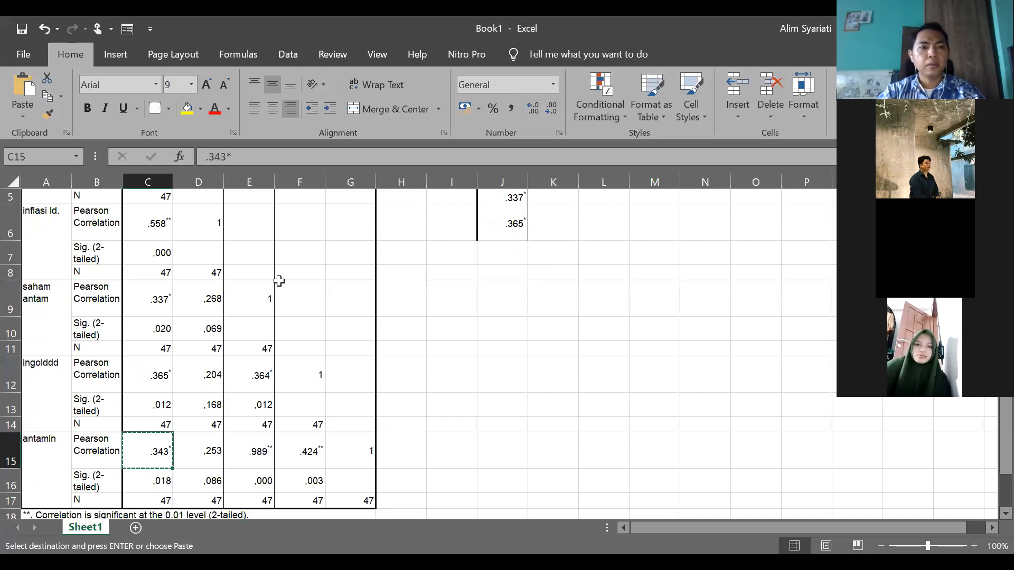
click(503, 253)
key(ctrl+v)
Step: Copy the saham antam coefficient with inflasi Id. from D9 into cell K5
scroll(279, 281, up, 1)
click(208, 326)
key(ctrl+c)
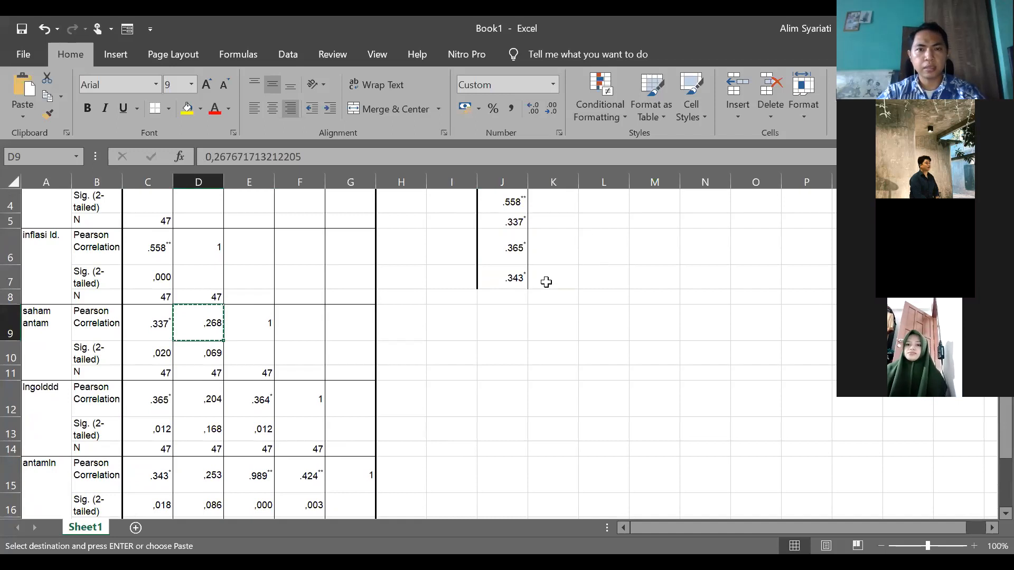
scroll(548, 282, up, 1)
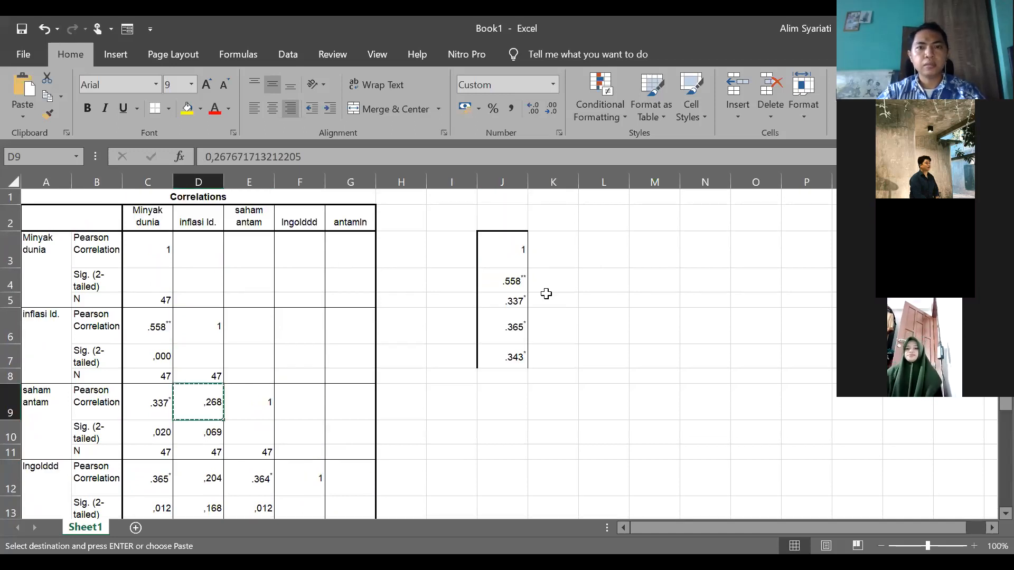
click(548, 299)
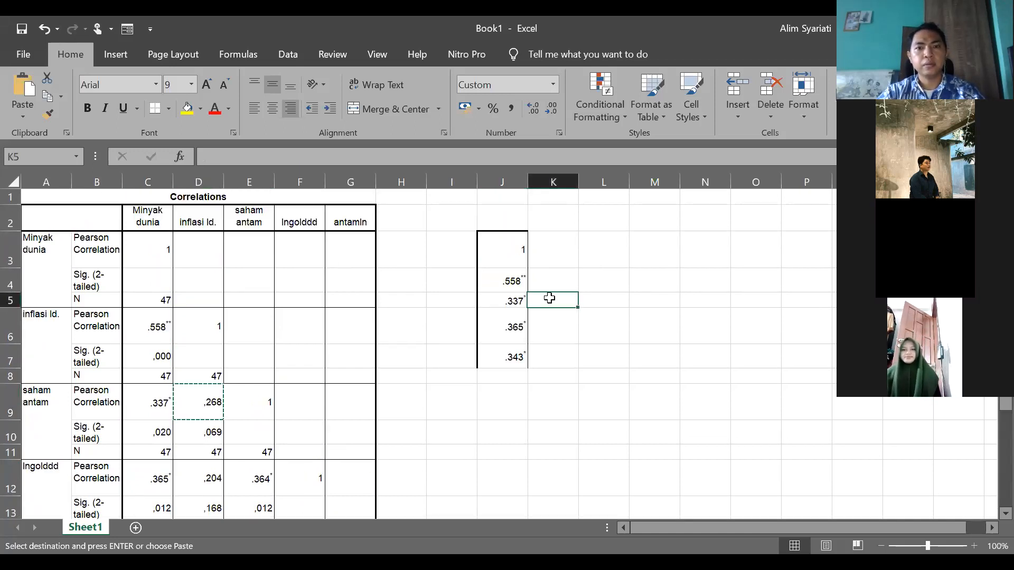
key(ctrl+v)
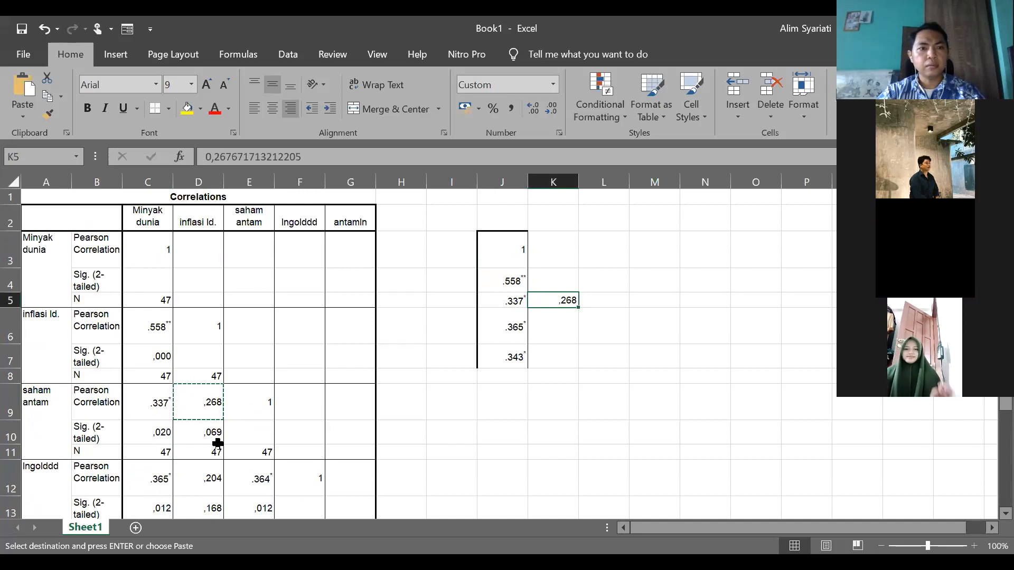
Step: Copy the lngolddd and antamln coefficients with inflasi Id. from D12 and D15 into K6 and K7
scroll(215, 446, down, 1)
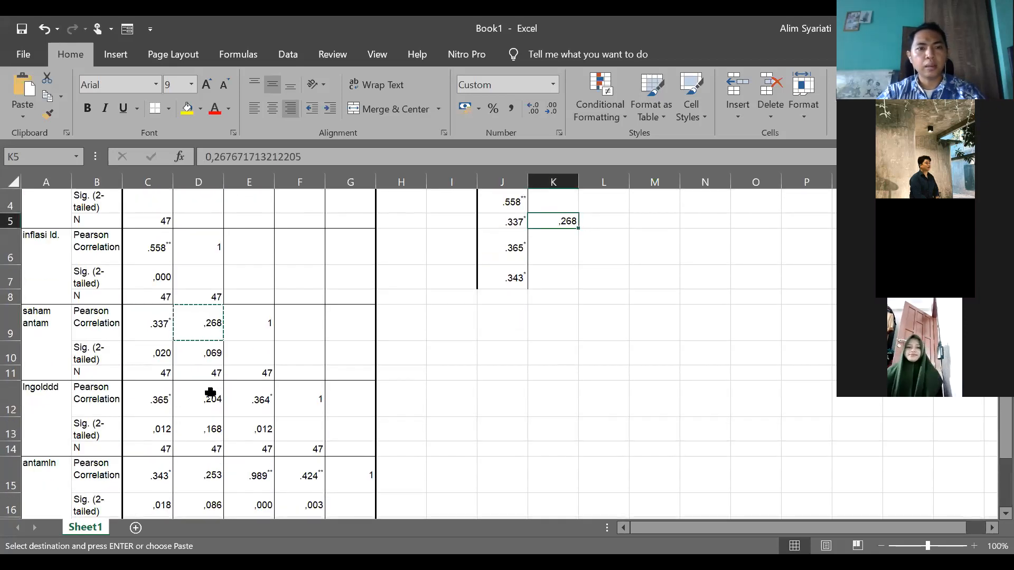
click(211, 393)
key(ctrl+c)
click(555, 245)
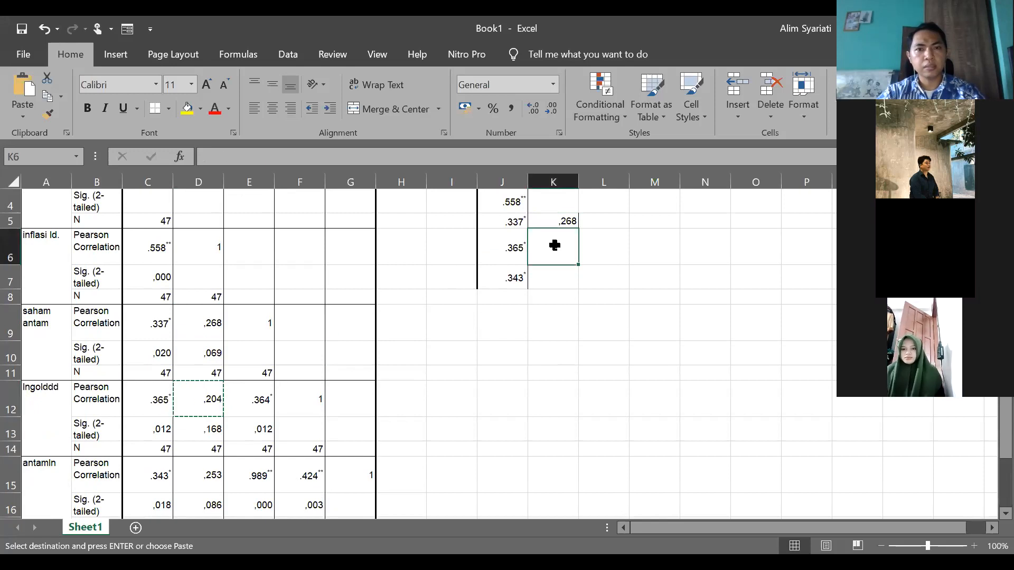
key(ctrl+v)
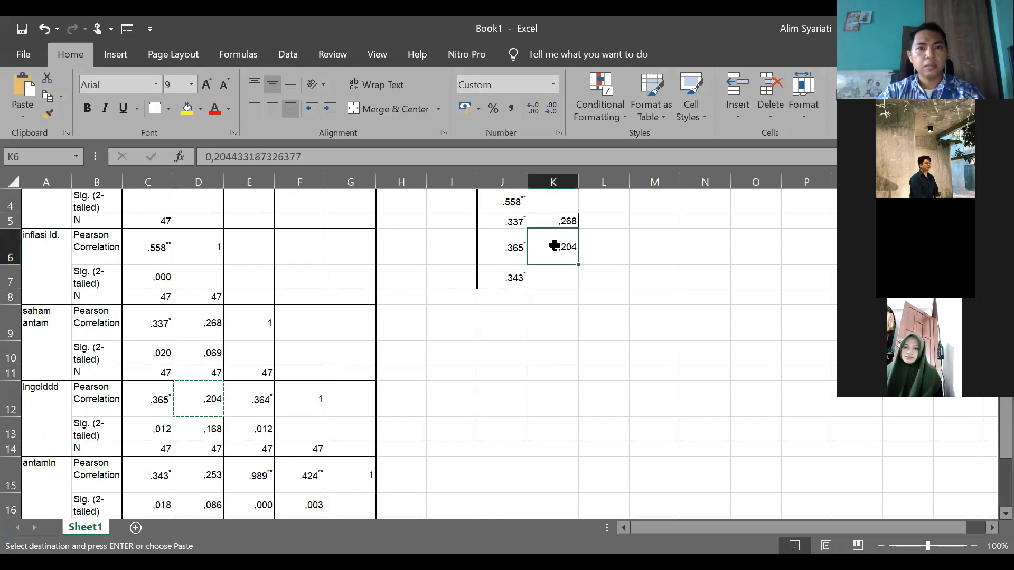
click(207, 477)
key(ctrl+c)
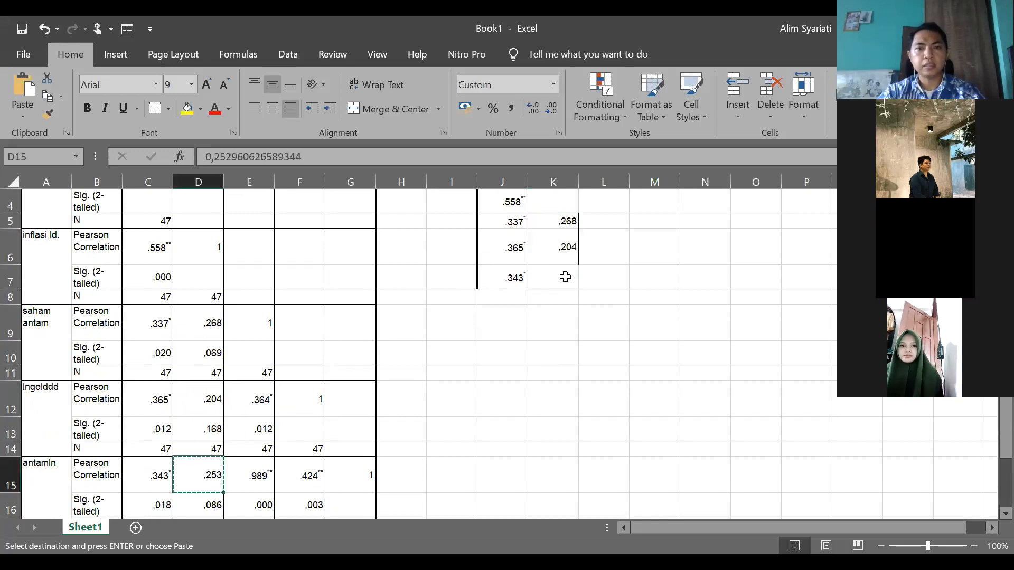
click(565, 277)
key(ctrl+v)
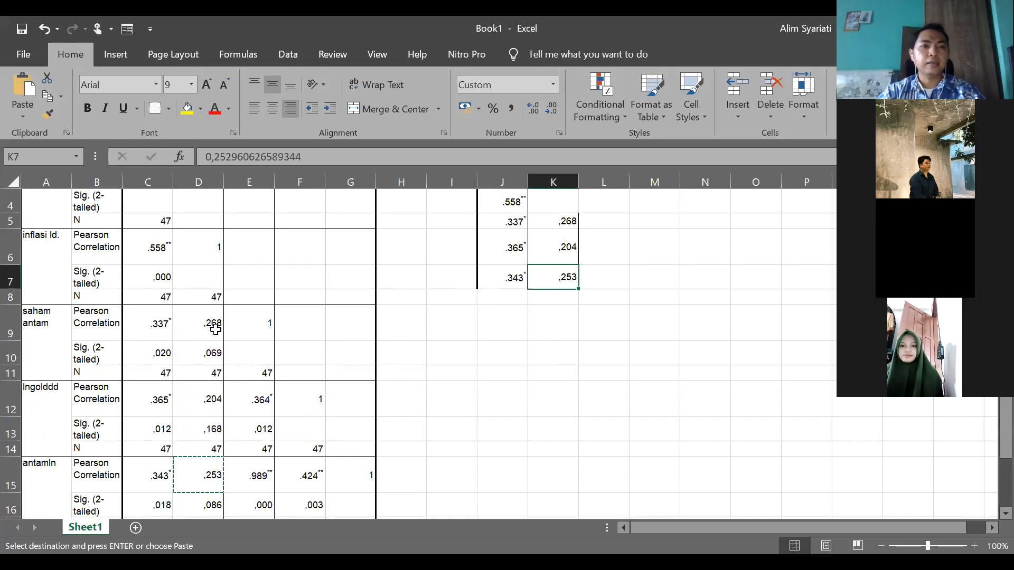
Step: Copy the lngolddd and antamln coefficients with saham antam from E12 and E15 into L6 and L7
click(264, 401)
key(ctrl+c)
click(599, 258)
key(ctrl+v)
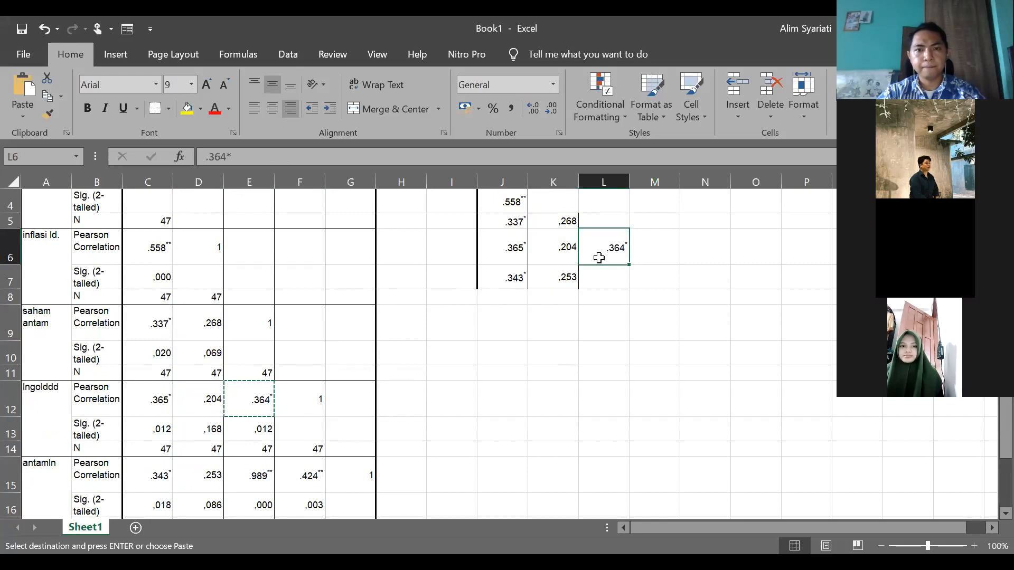
click(257, 477)
key(ctrl+c)
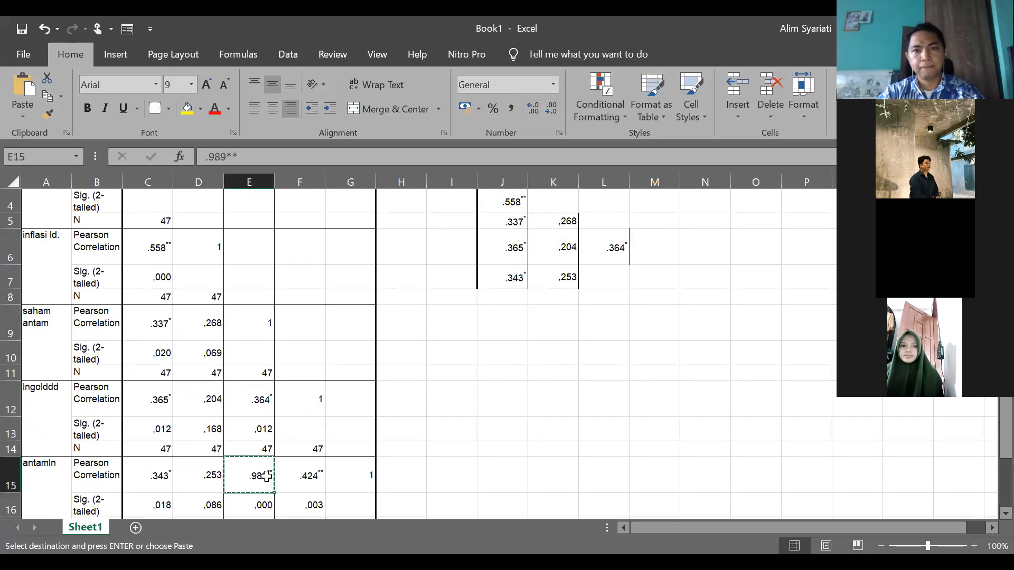
click(620, 278)
key(ctrl+v)
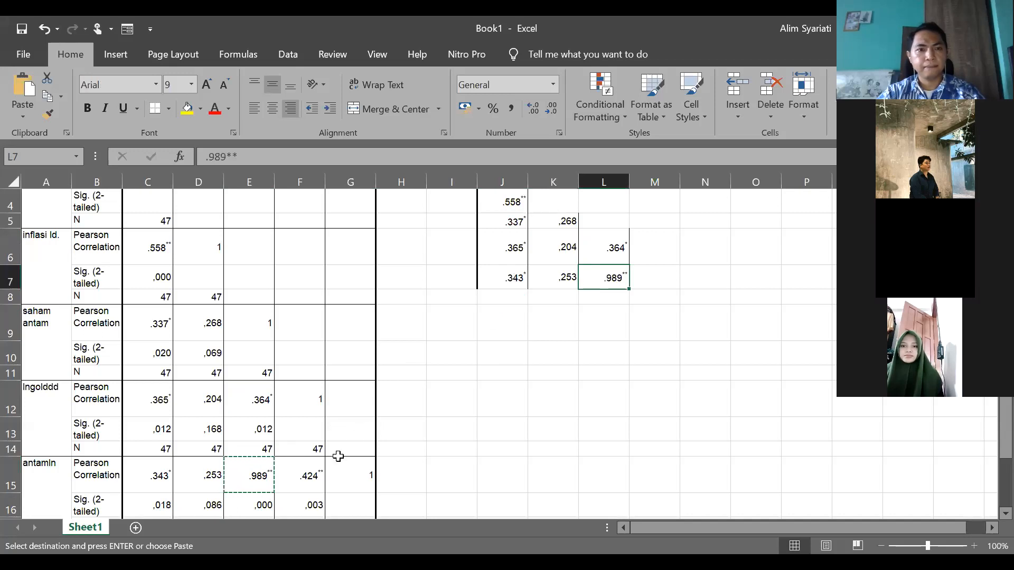
Step: Copy the antamln coefficient with lngolddd from F15 into cell M7
click(305, 481)
key(ctrl+c)
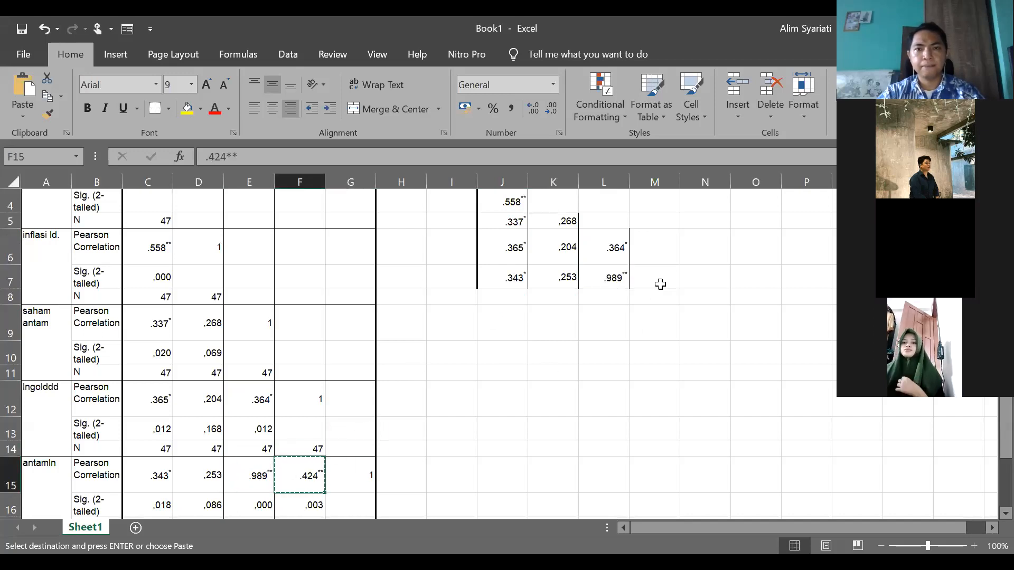
click(660, 284)
key(ctrl+v)
Step: Enter 1 in the diagonal cells M6, L5 and K4 of the compact matrix
click(648, 241)
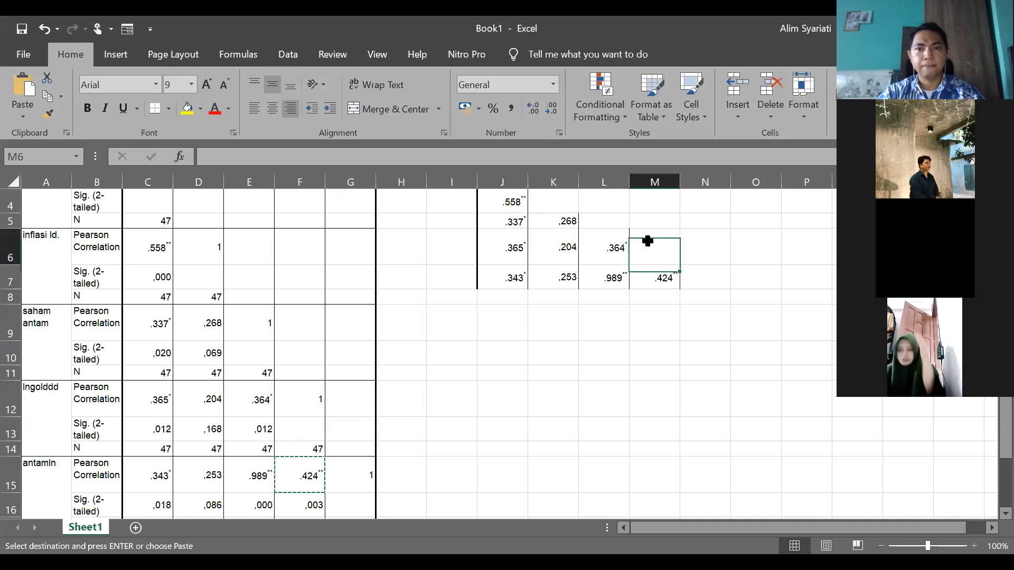
text(1)
click(599, 220)
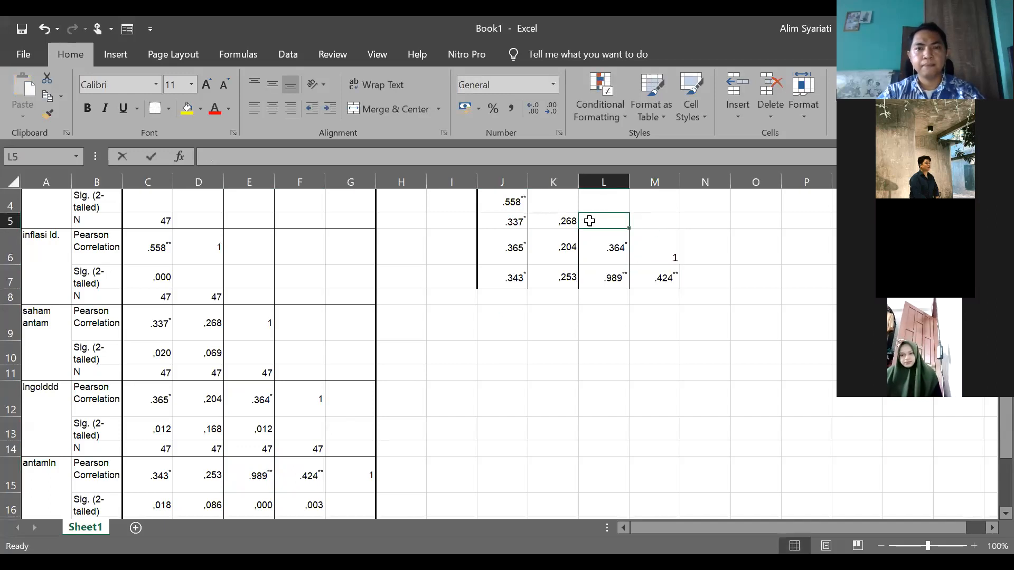
text(1)
scroll(549, 283, up, 1)
click(550, 282)
text(1)
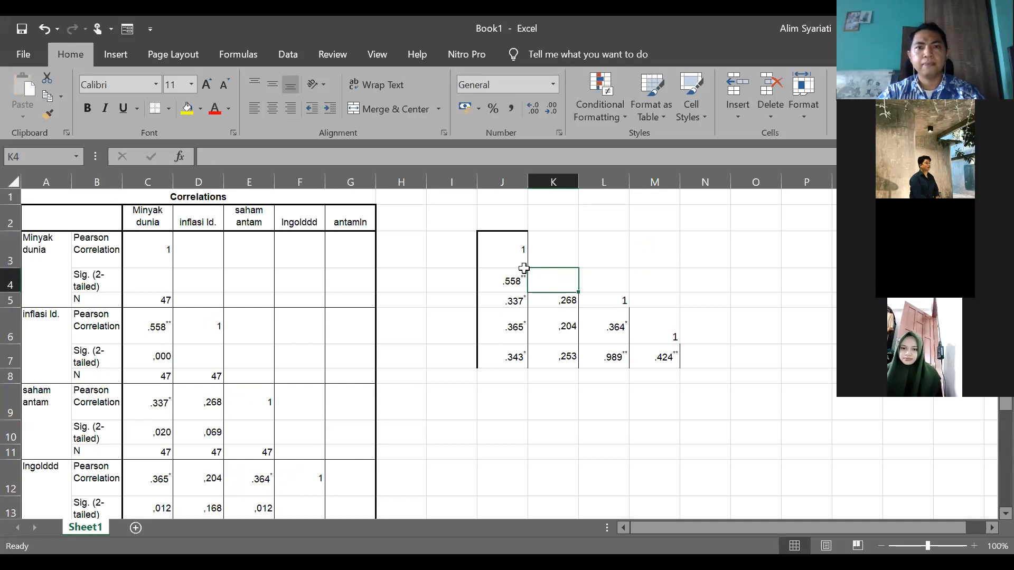
Step: Clear the cell formatting of the compact matrix in J3:M7 while keeping its contents
click(502, 248)
key(shift+Down)
key(shift+Down)
key(shift+Down)
key(shift+Down)
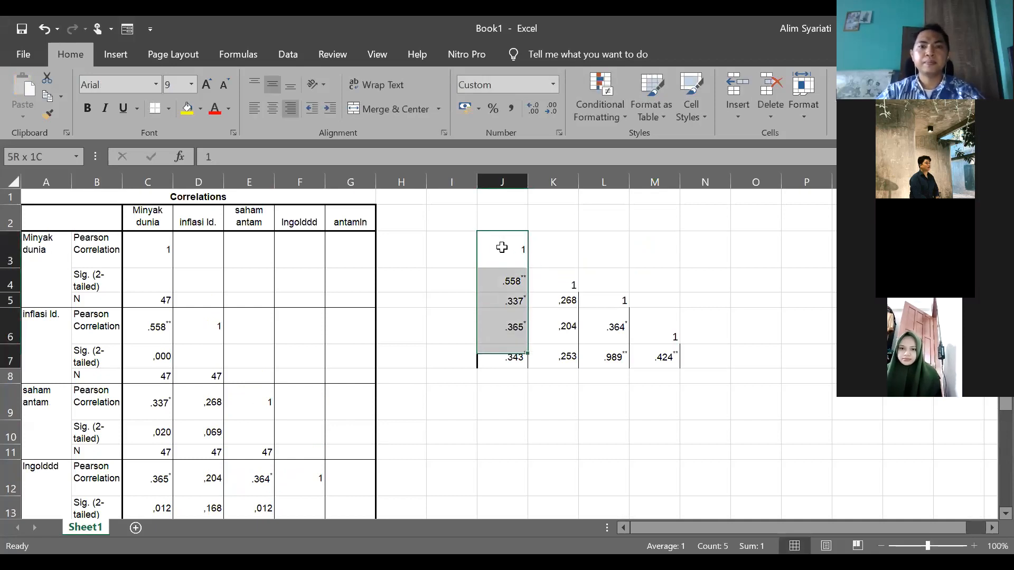
key(shift+Right)
key(shift+Right)
key(shift+Right)
key(shift+Right)
key(shift+Left)
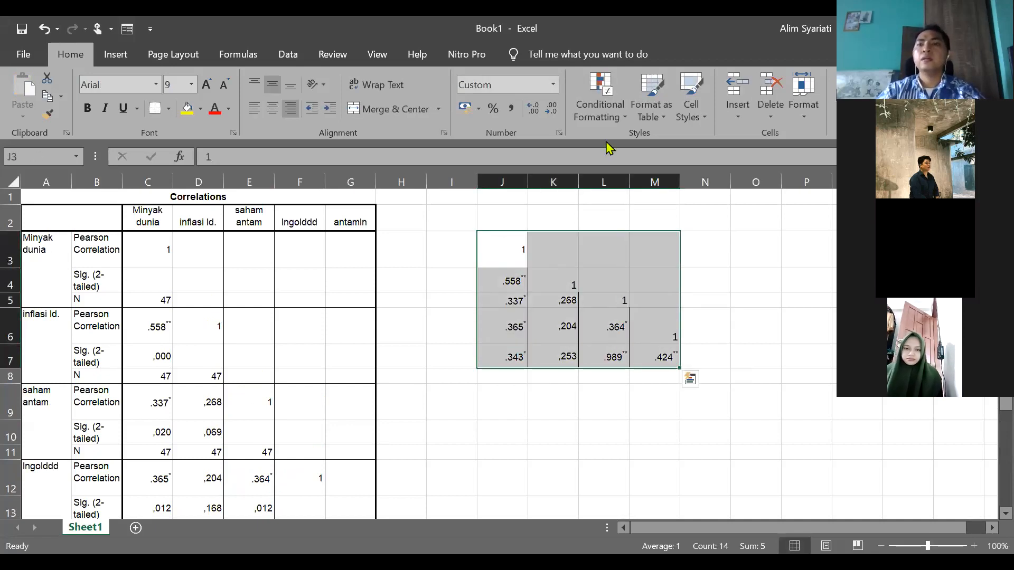
click(845, 113)
click(871, 153)
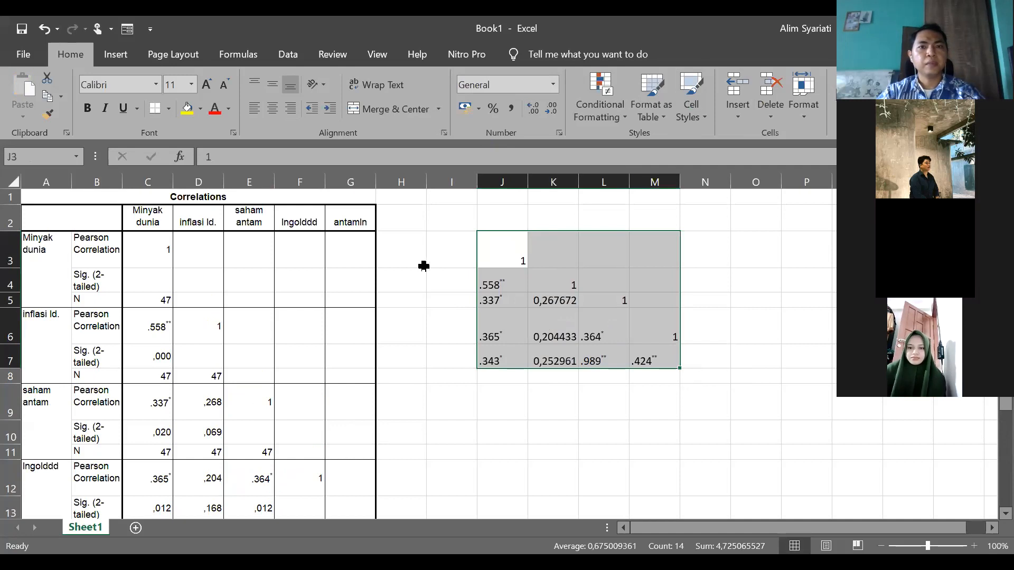
Step: Enter the row labels minnyak, inflasi, saham antam and lngold in cells I4 to I7
click(449, 277)
text(i)
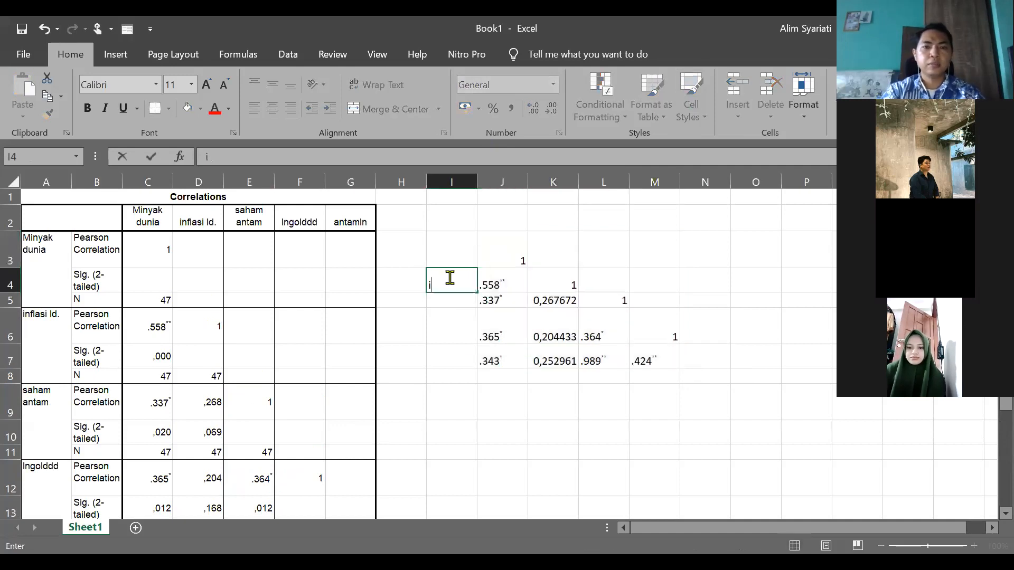
text(nnya)
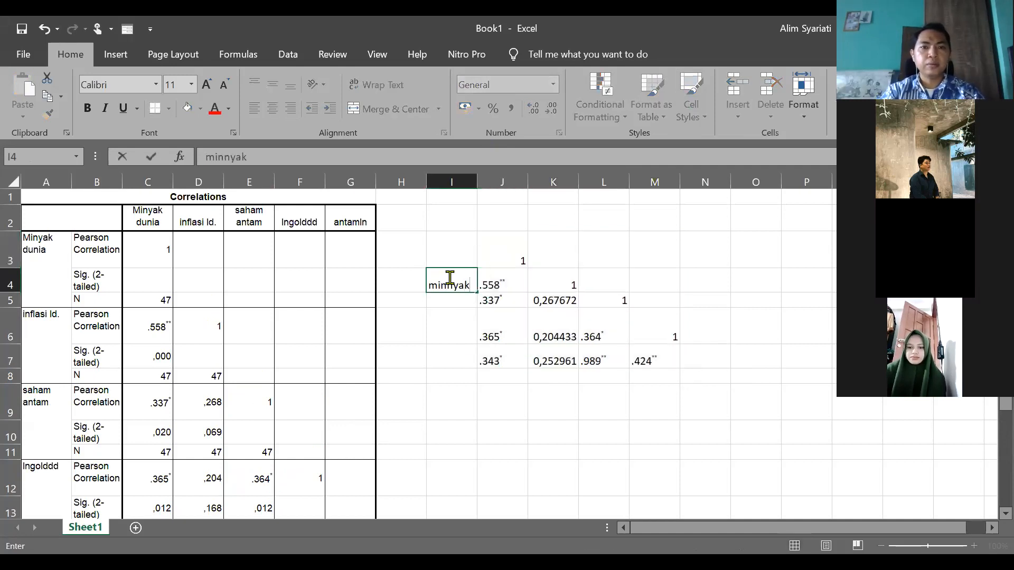
text(k)
key(Return)
text(inflasi)
key(Return)
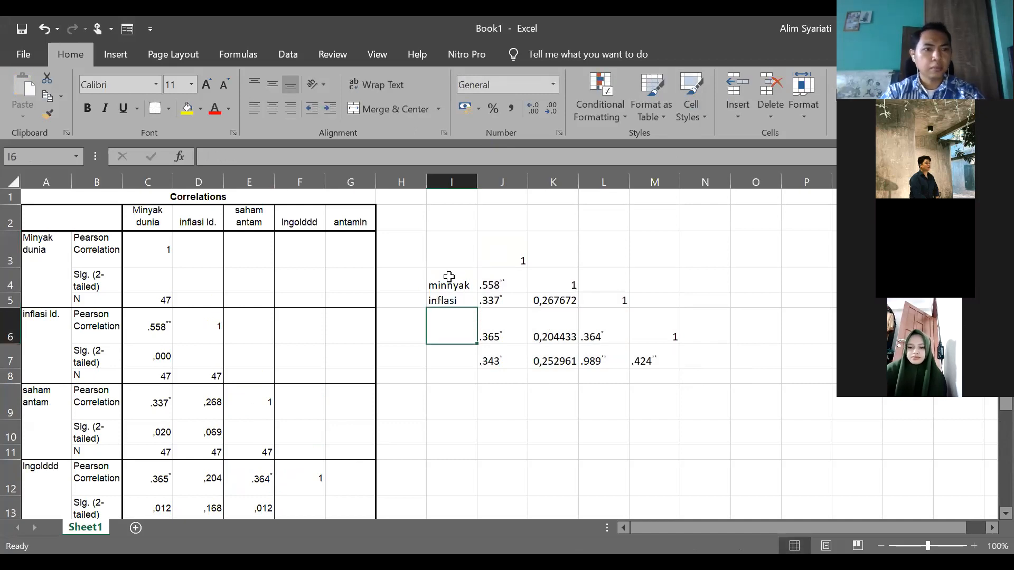
text(saham)
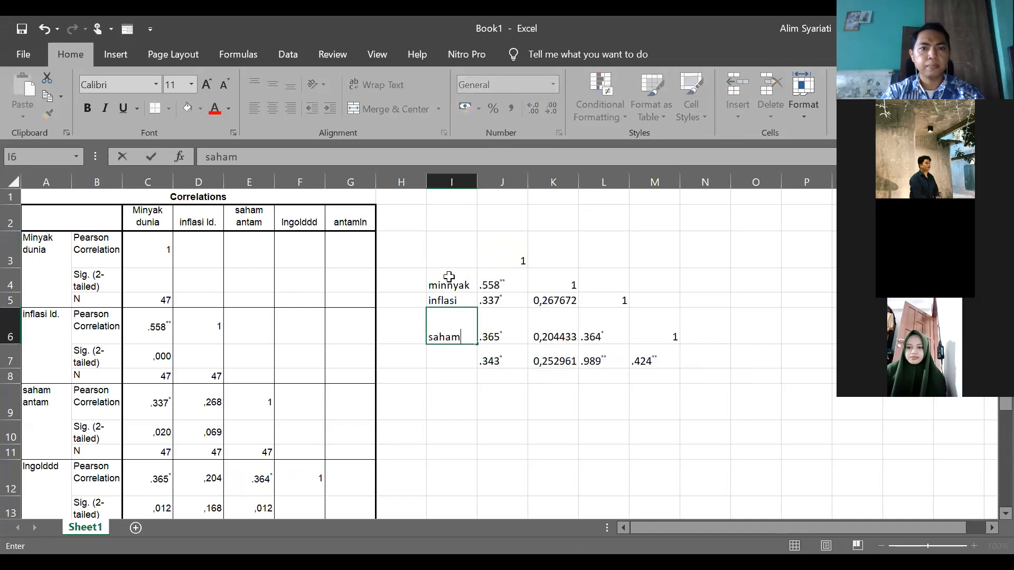
text( antam)
key(Return)
text(l)
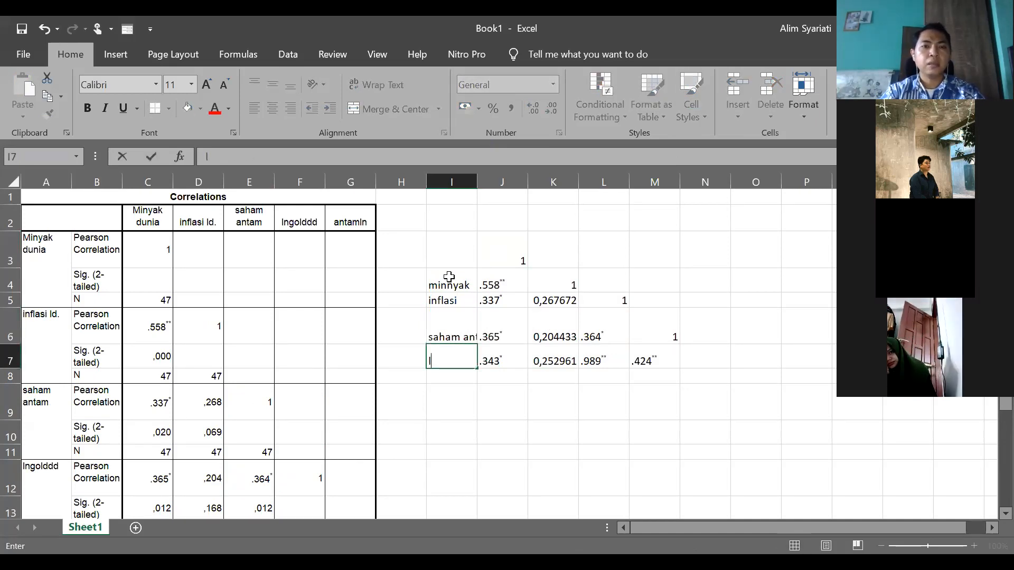
text(ngold)
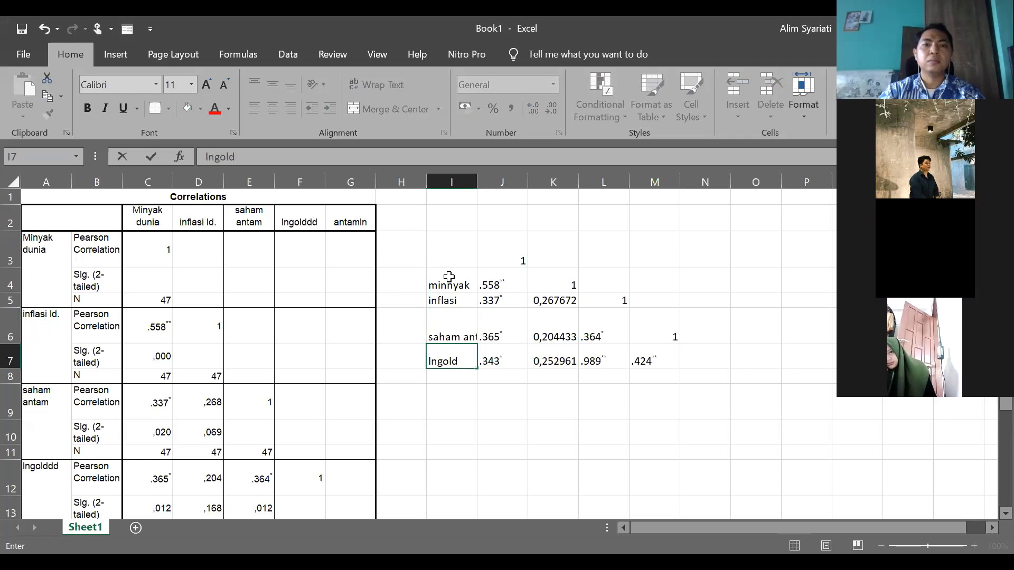
Step: Enter the column headings minyak, inflasi, saham and lngold in cells J2 to M2
click(484, 215)
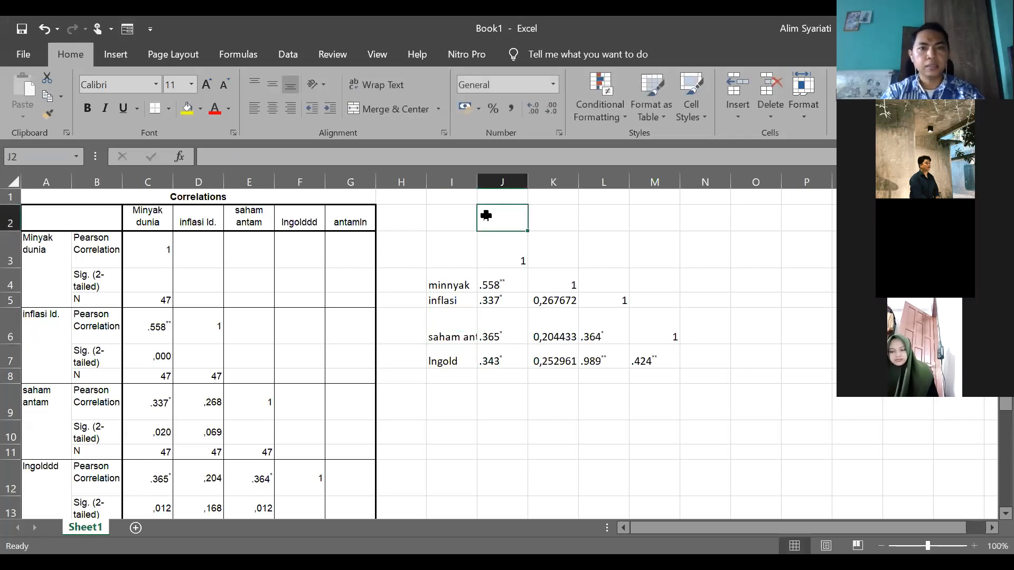
text(minyak)
key(Tab)
text(inflasi)
key(ctrl+Return)
key(Tab)
text(saham)
key(Tab)
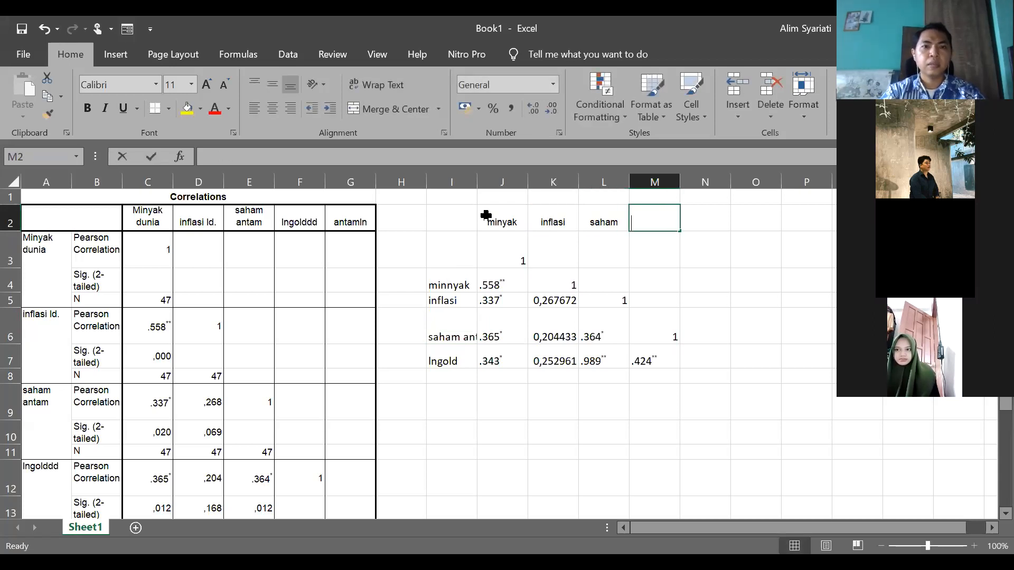
text(lo)
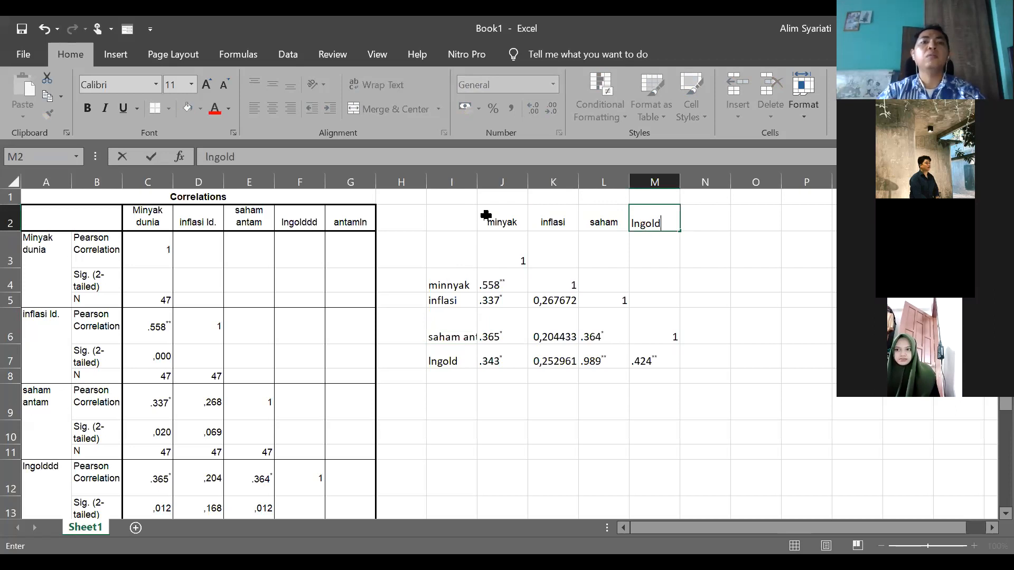
text(gold)
Step: Copy the labelled matrix I2:M7 and paste it into the Word report below the descriptive statistics sentence
click(460, 219)
key(shift+Down)
key(shift+Down)
key(shift+Down)
key(shift+Down)
key(shift+Down)
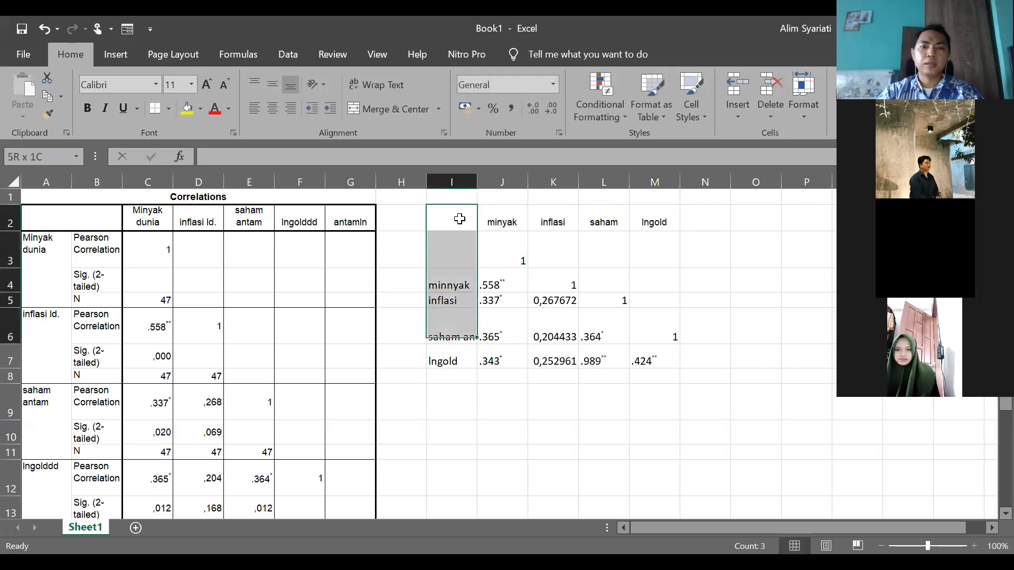
key(shift+Right)
key(shift+Right)
key(shift+Right)
key(shift+Right)
key(ctrl+c)
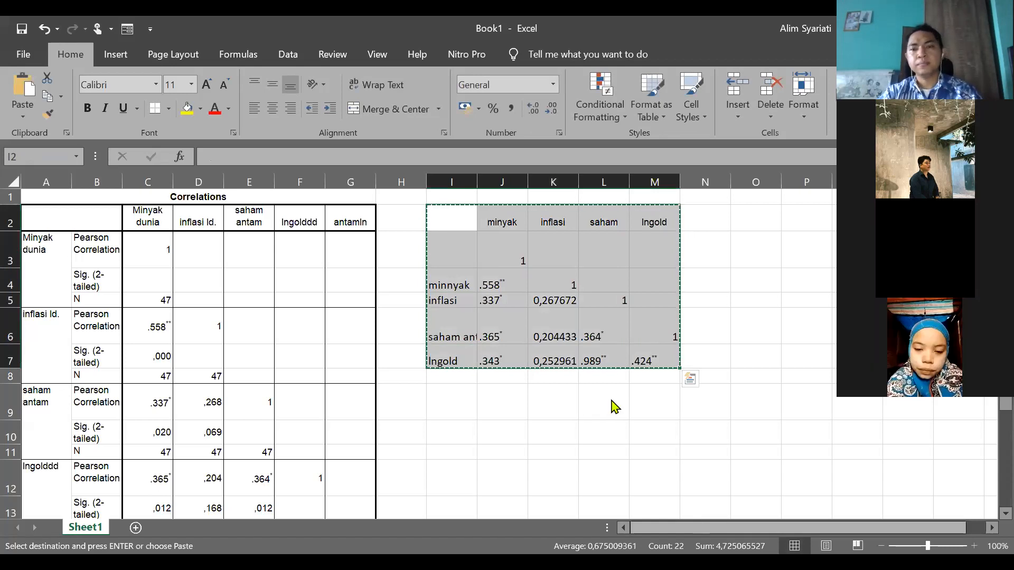
key(alt+Tab)
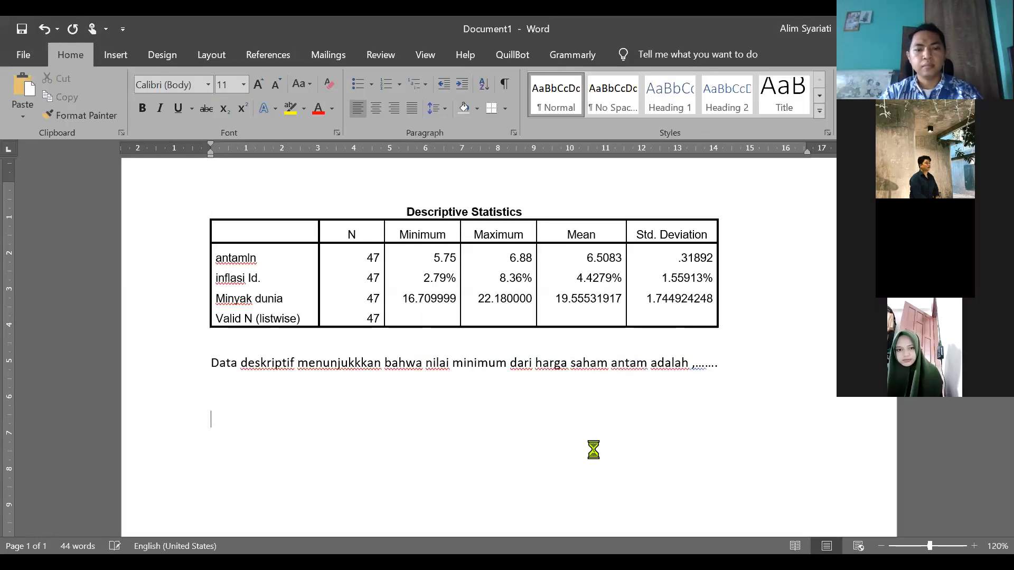
key(ctrl+v)
scroll(303, 250, down, 3)
scroll(369, 250, up, 2)
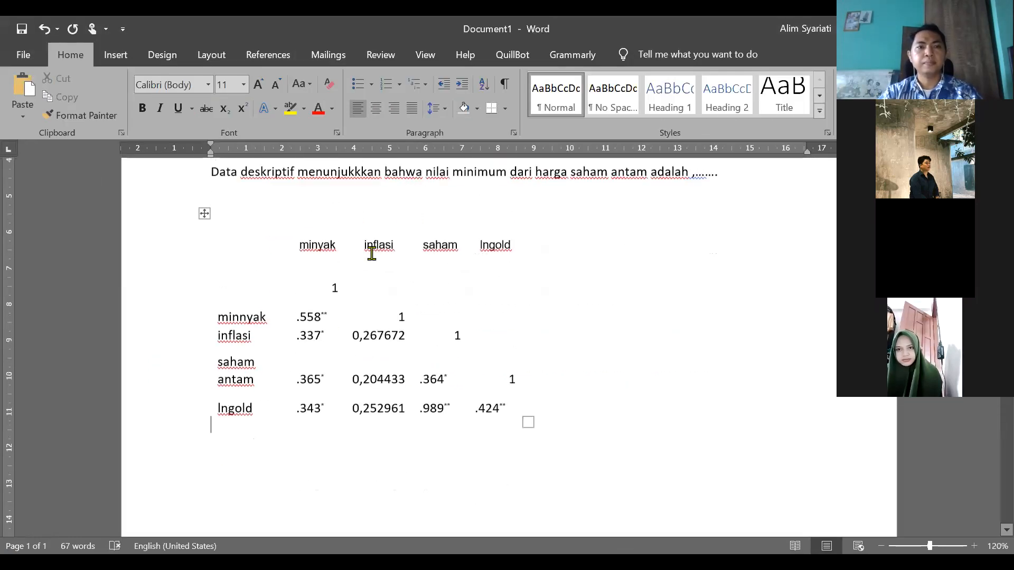
Step: Add a bottom border and a top border to the whole pasted correlation table
click(206, 240)
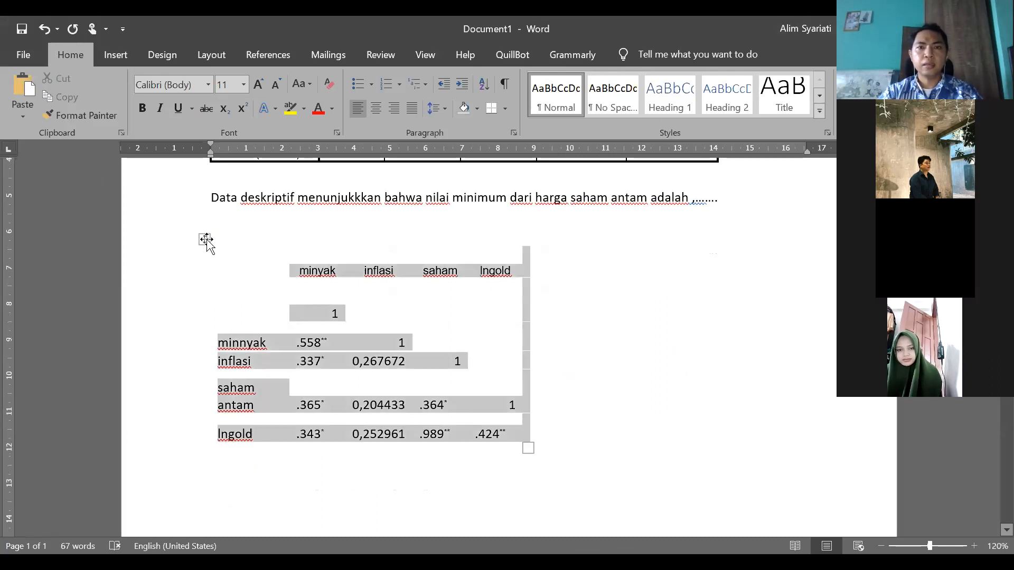
click(629, 53)
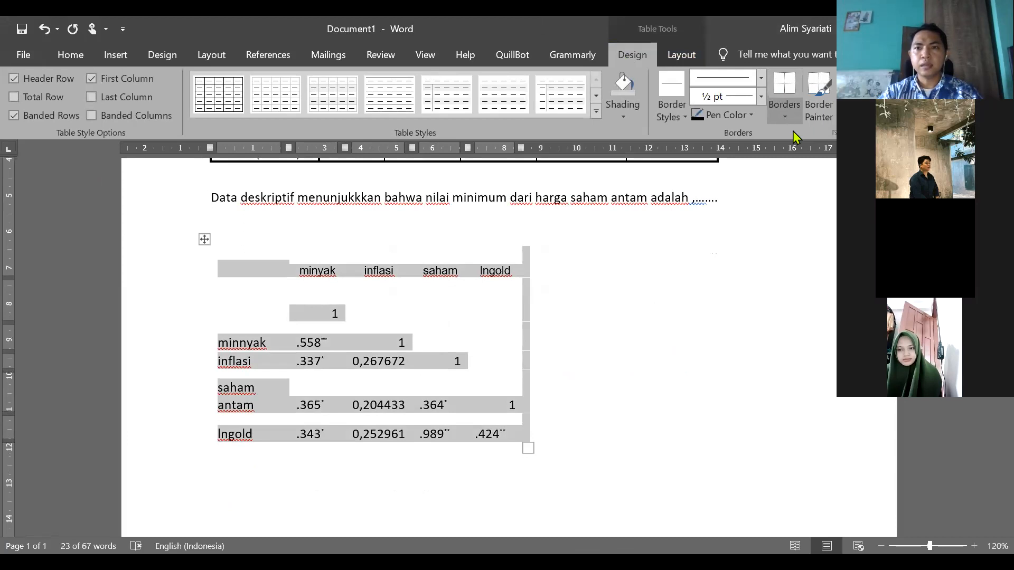
click(785, 117)
click(795, 151)
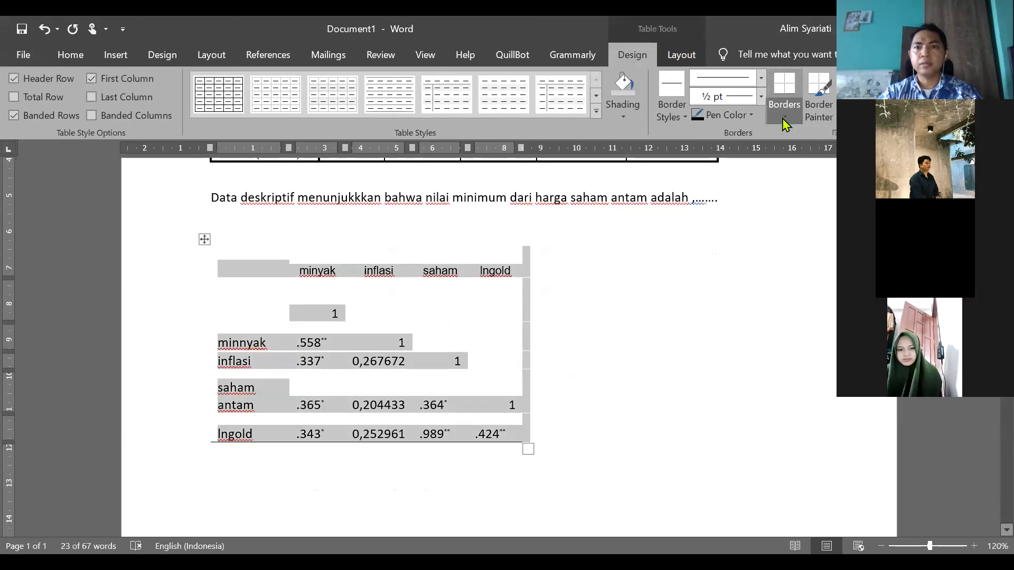
click(786, 119)
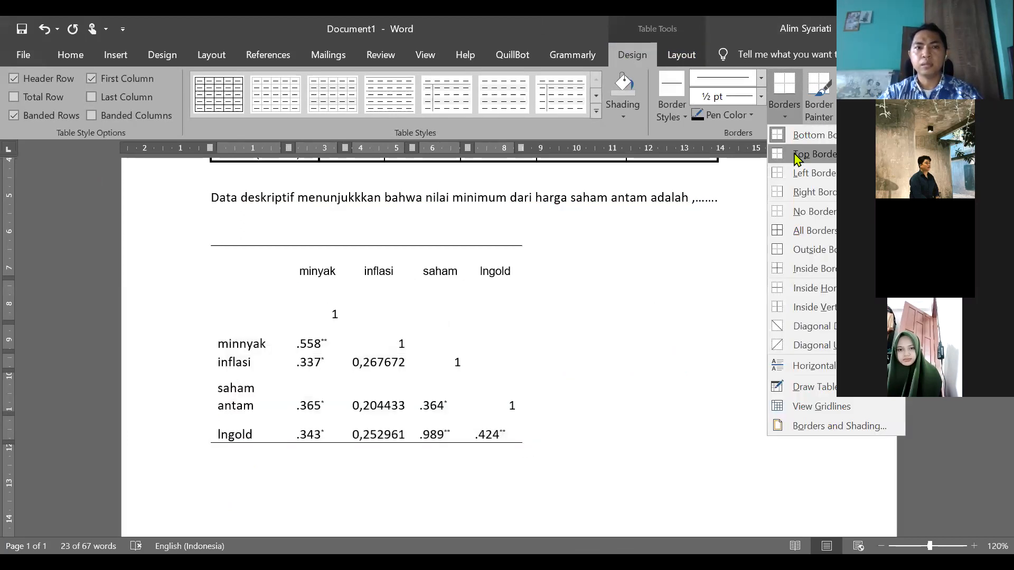
click(795, 154)
Step: Draw a ½ pt border line beneath the table's header row with the Border Painter
click(816, 104)
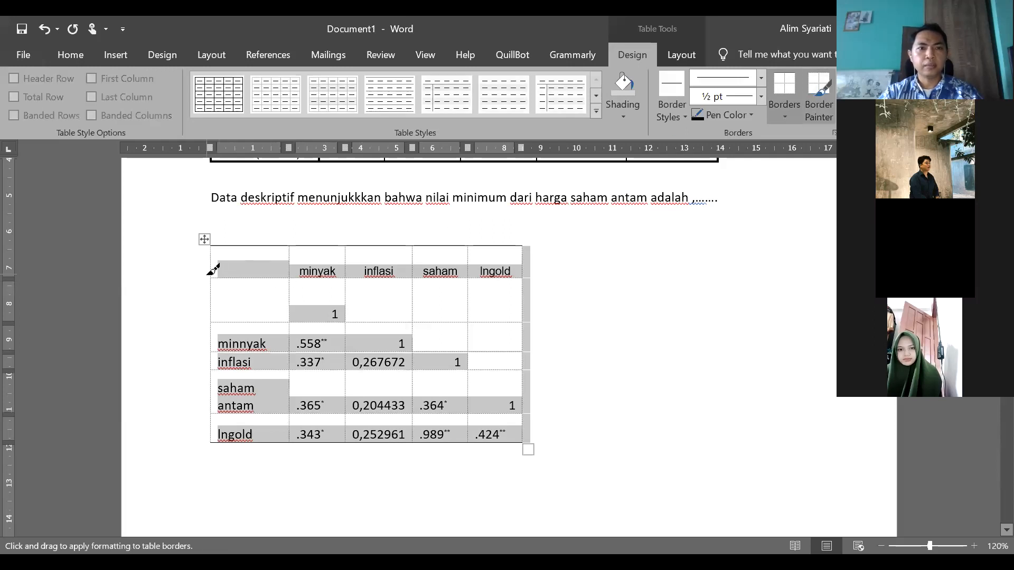
drag(218, 277, 507, 277)
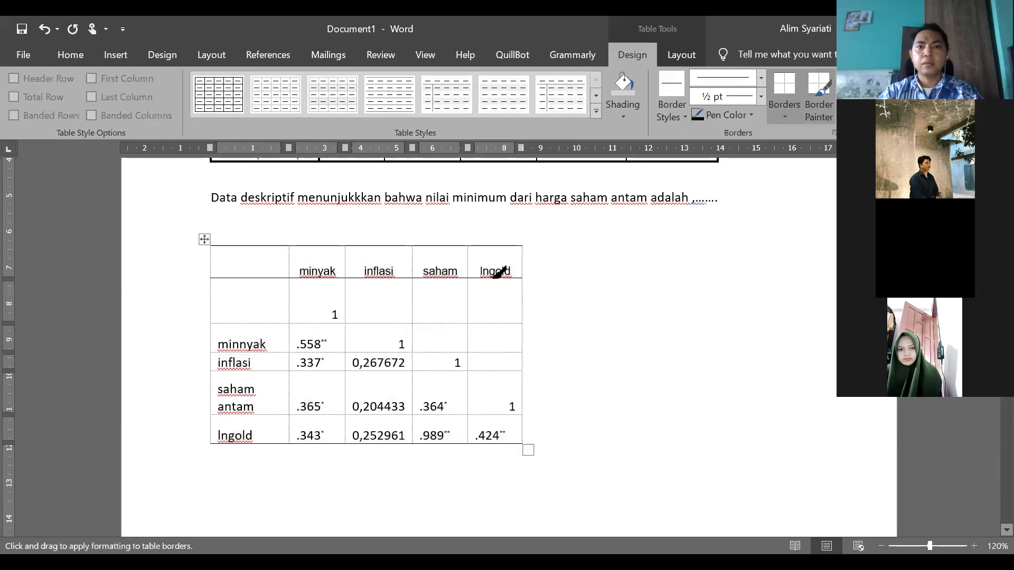
click(825, 98)
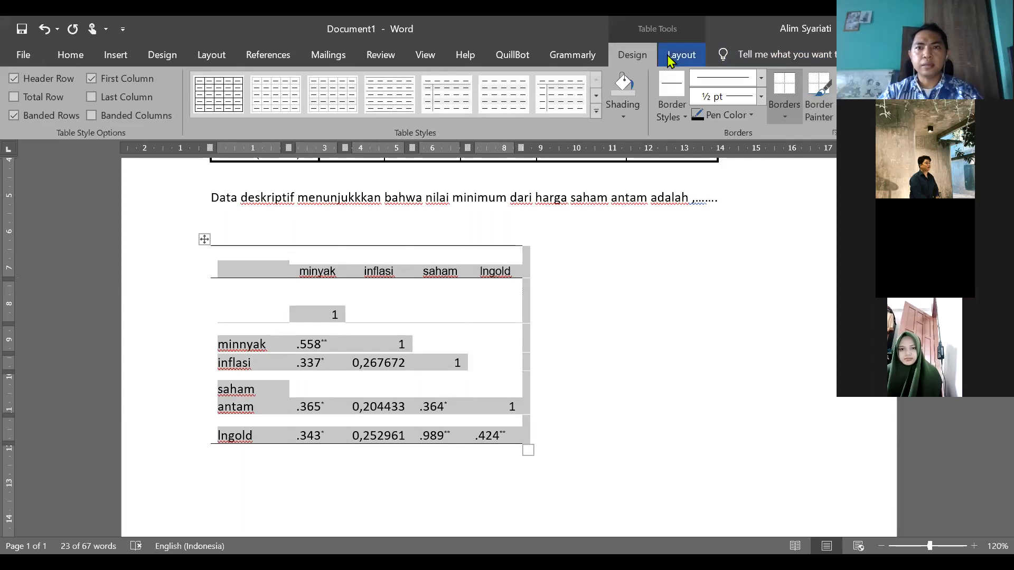
Step: Align all cell contents of the correlation table to centre left
click(670, 58)
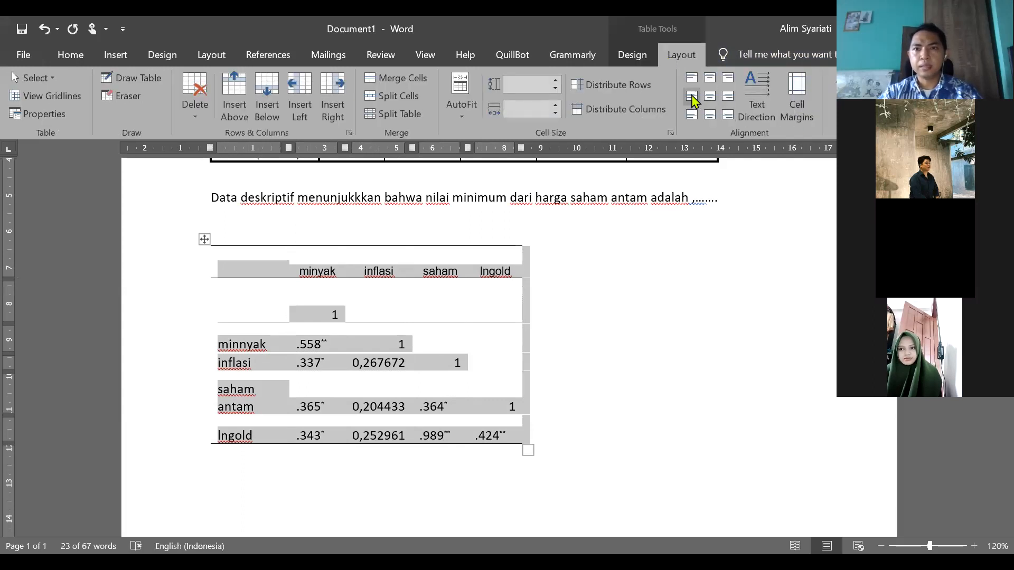
click(692, 97)
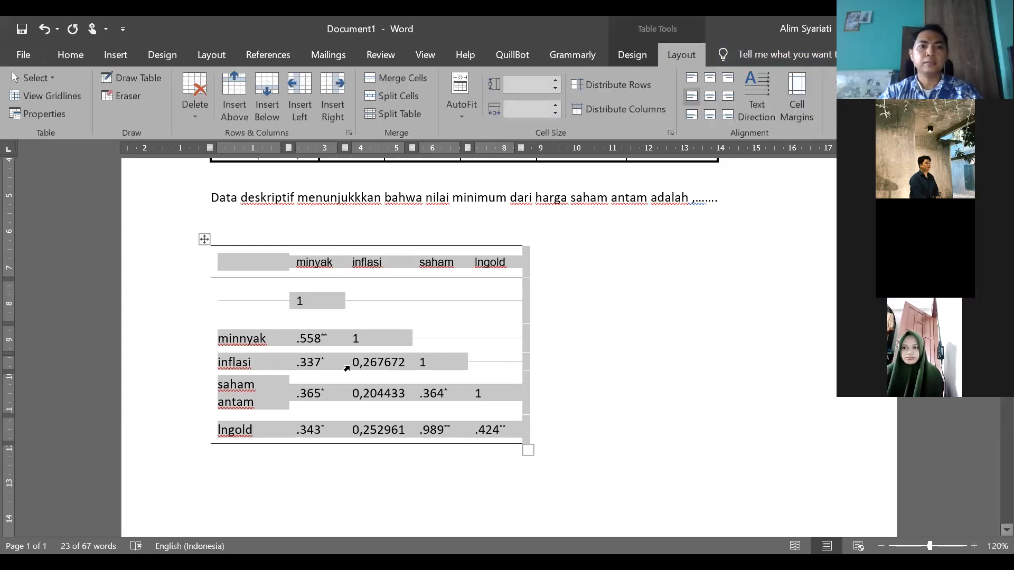
click(602, 323)
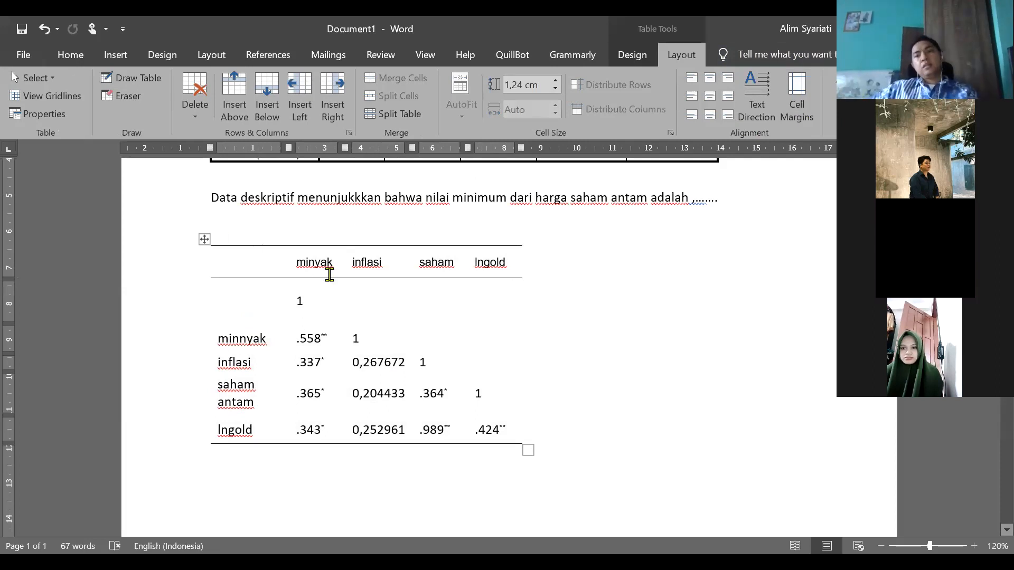
Step: Review the descriptive and correlation tables in the report, and switch to the independent-task slide in PowerPoint
scroll(330, 274, down, 3)
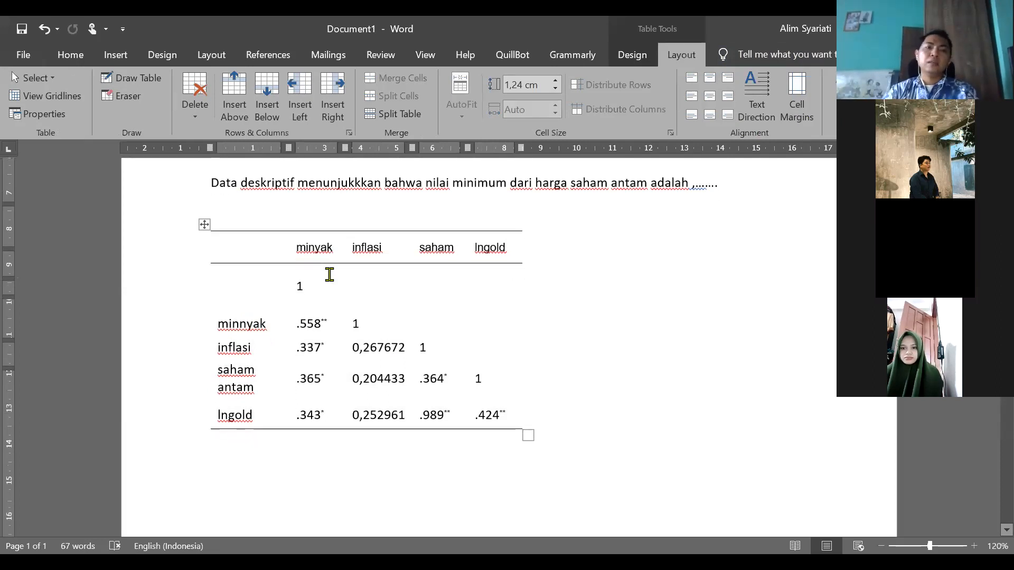
scroll(329, 274, up, 1)
scroll(330, 275, up, 3)
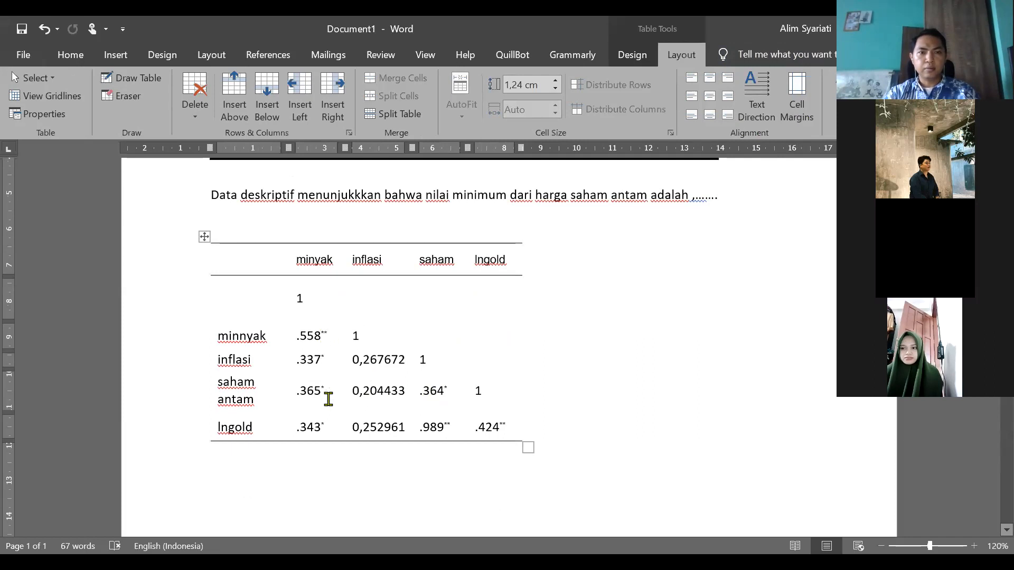
scroll(391, 425, down, 2)
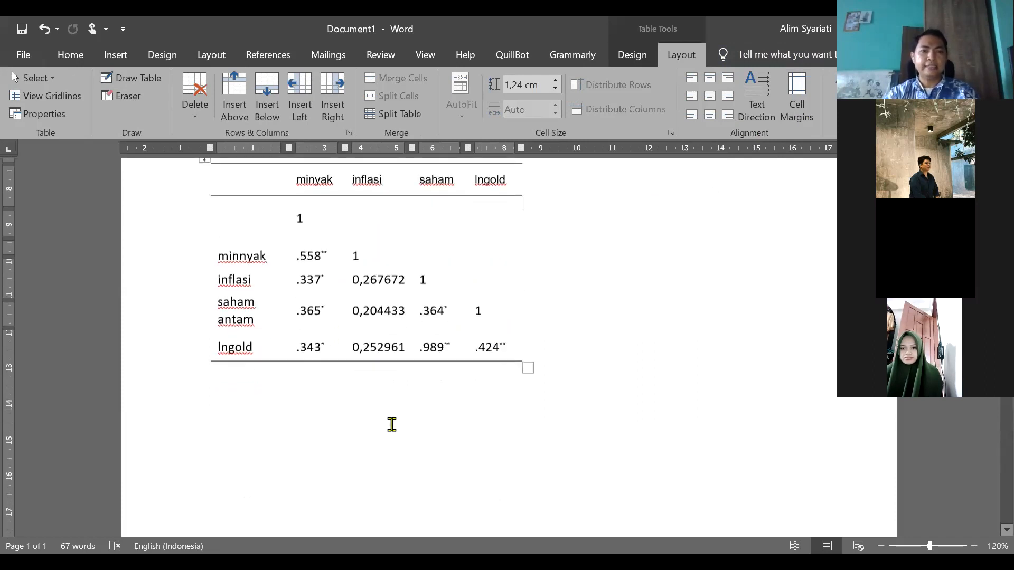
scroll(391, 426, up, 6)
scroll(391, 425, down, 5)
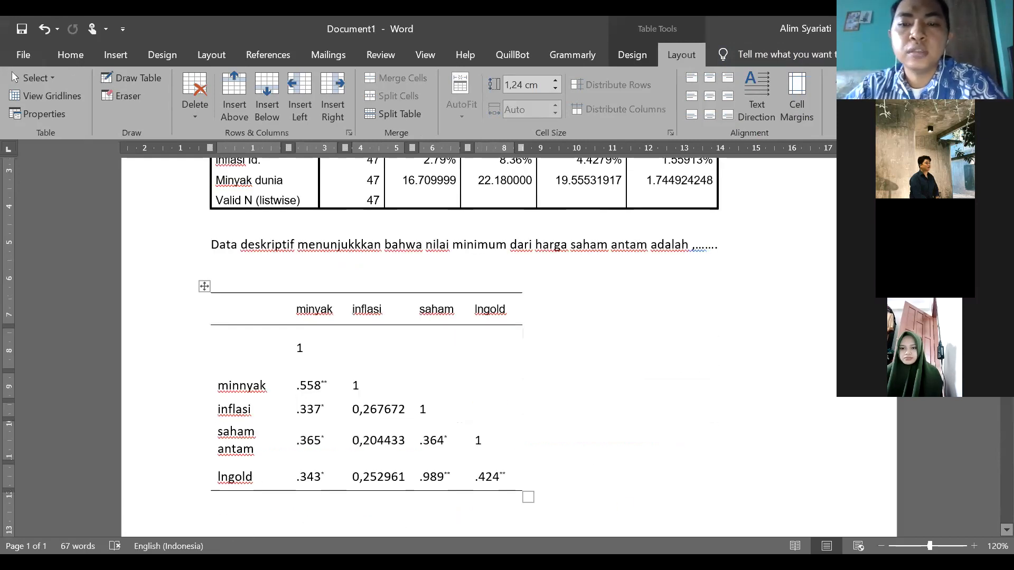
key(alt+Tab)
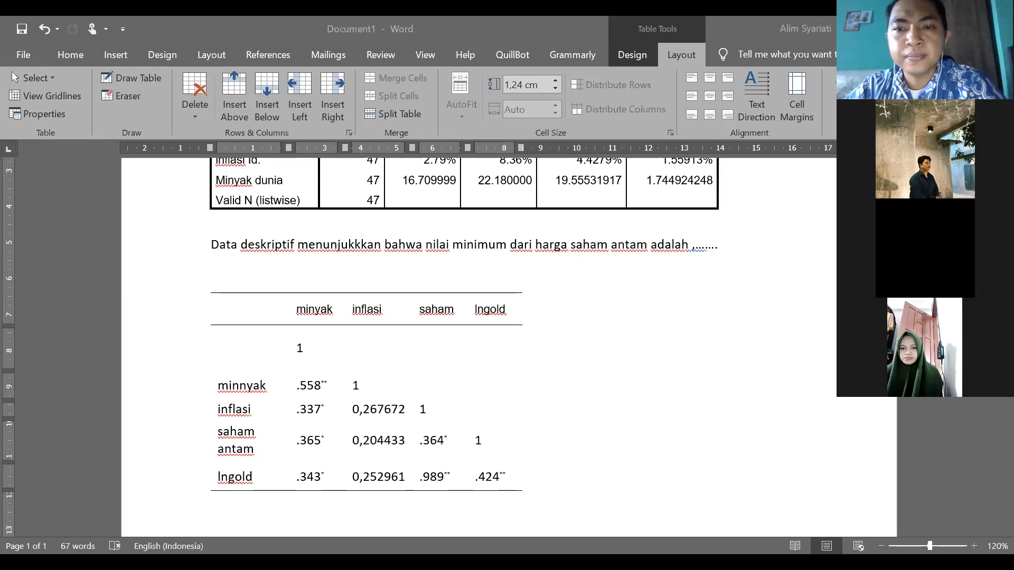
key(alt+Tab)
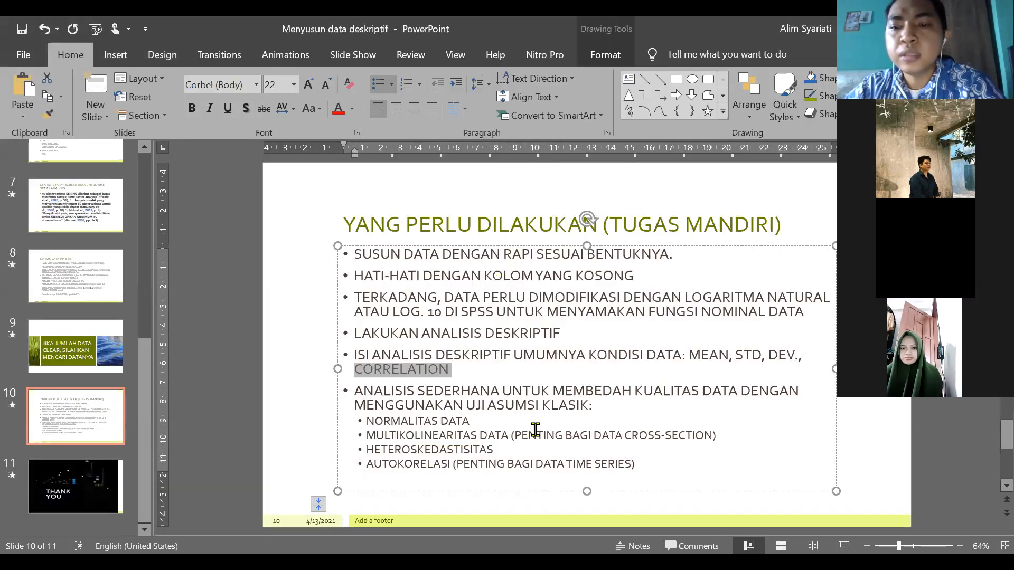